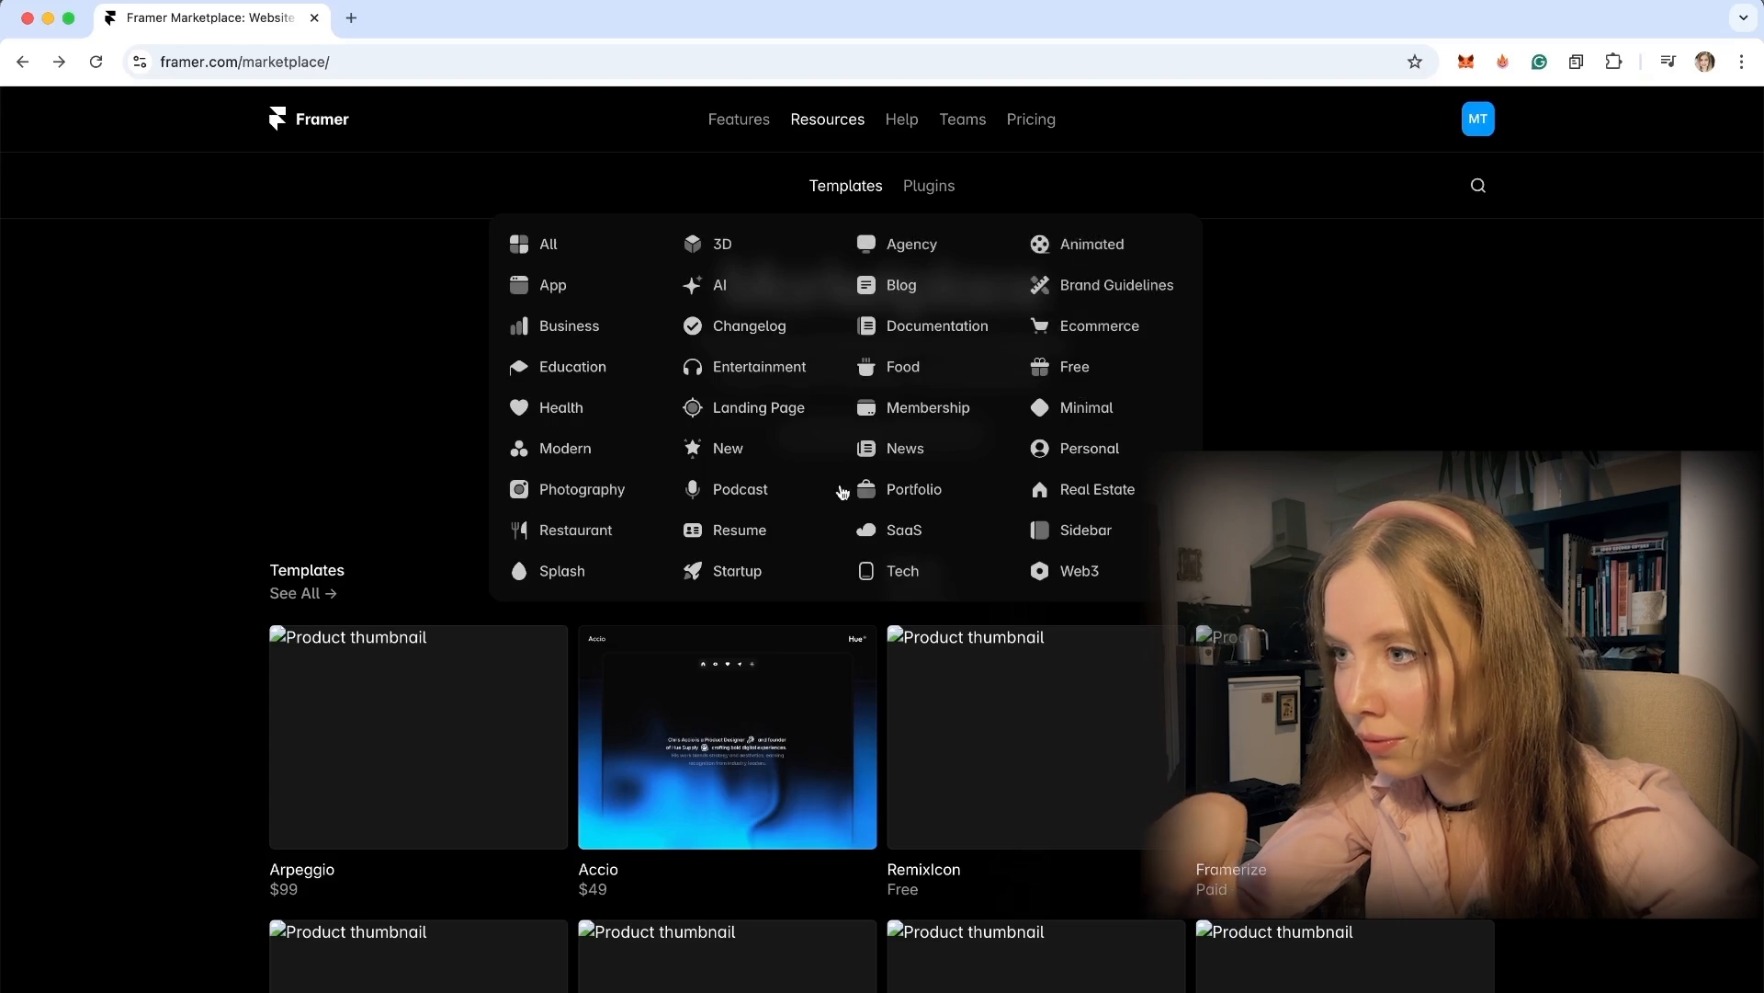
Open the Portfolio template category and filter the templates to show only Free ones.
click(920, 505)
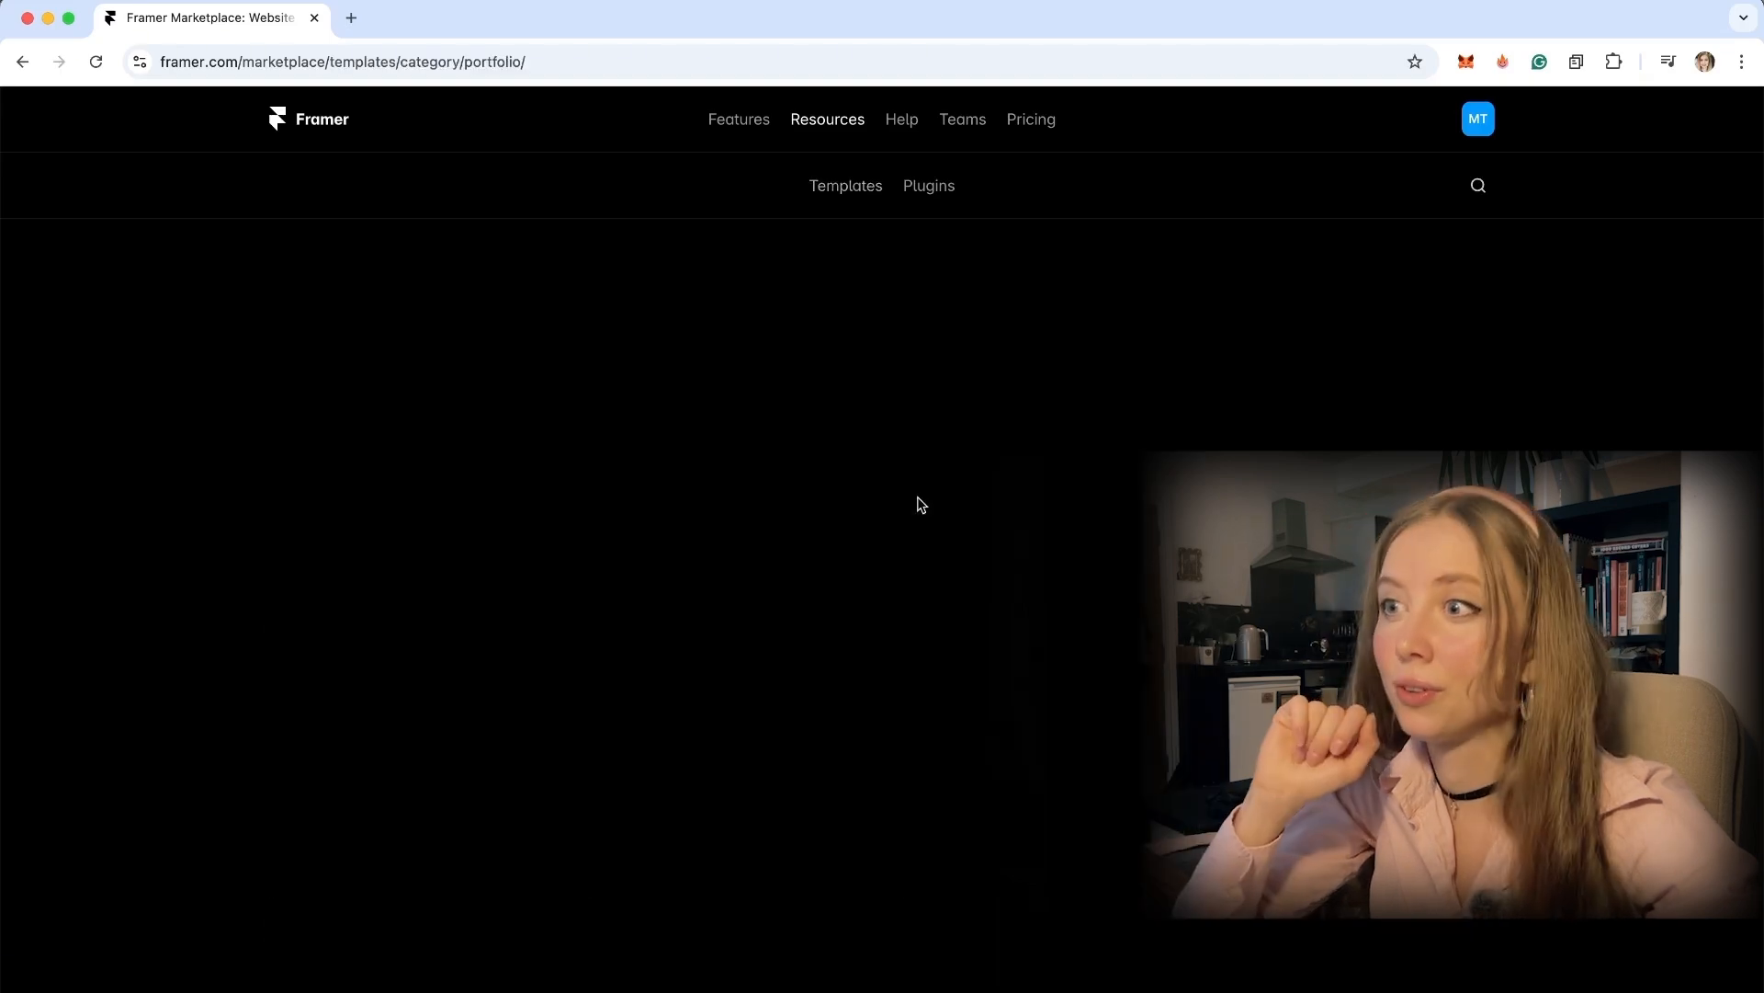
scroll(614, 439, down, 5)
scroll(611, 425, up, 5)
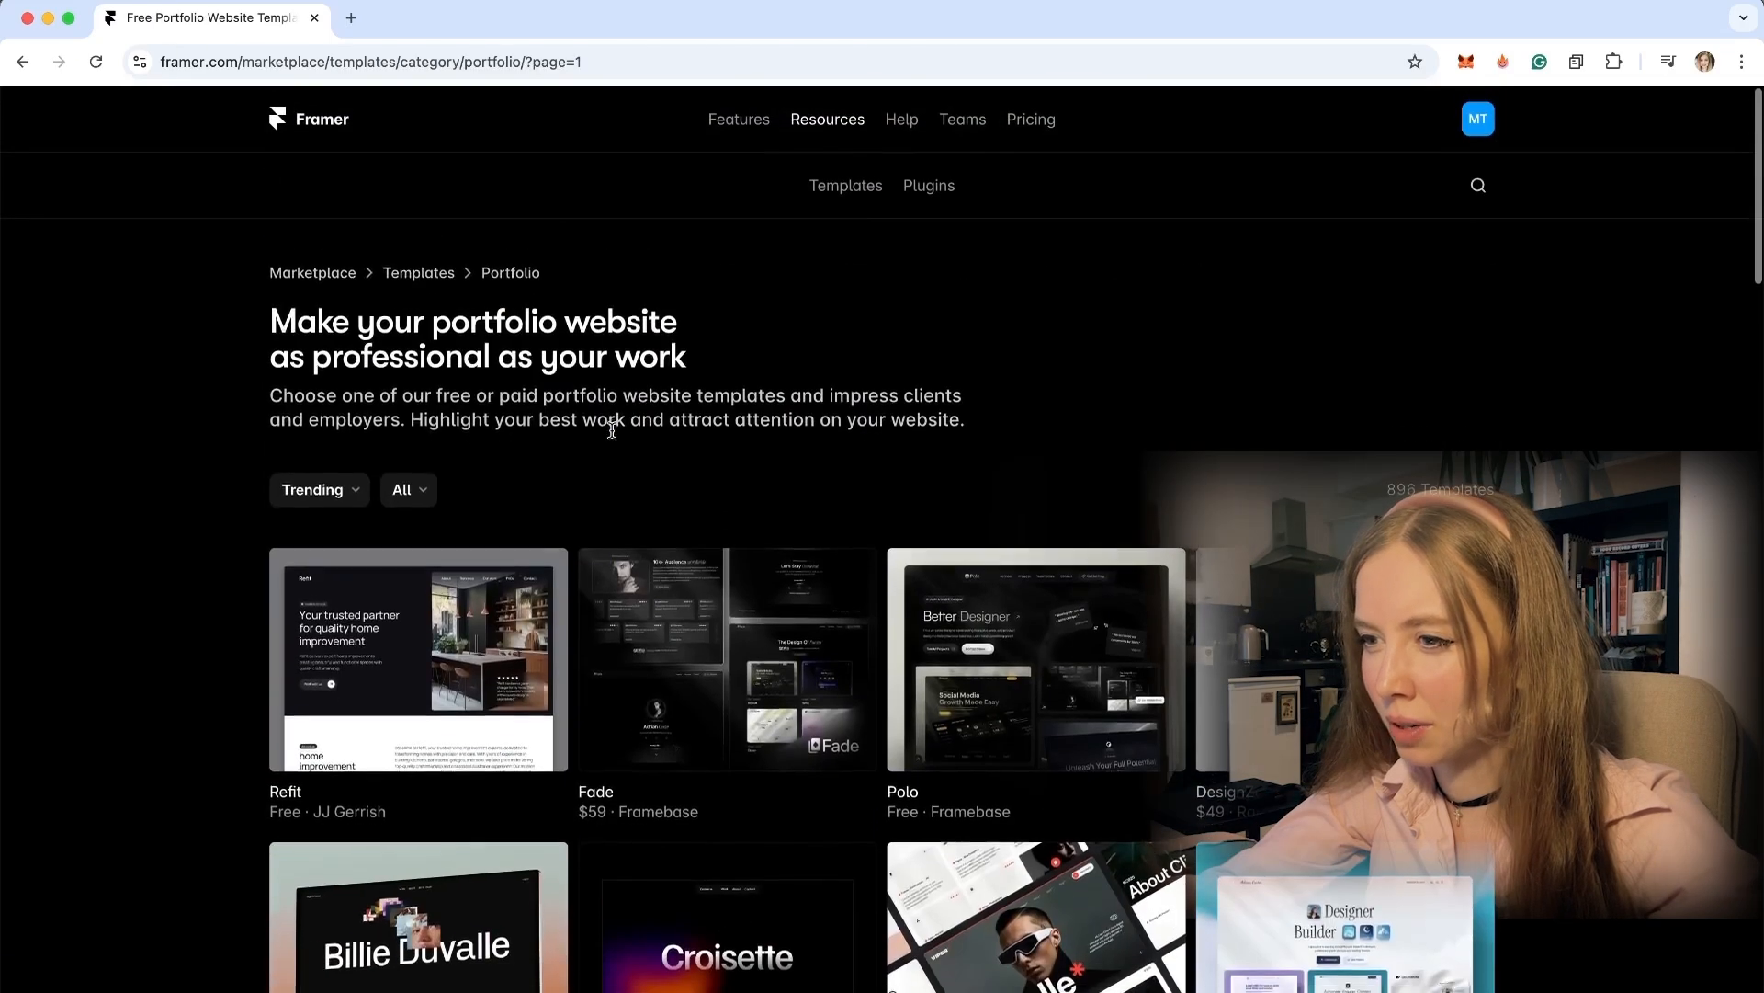
scroll(619, 445, down, 5)
scroll(806, 637, up, 5)
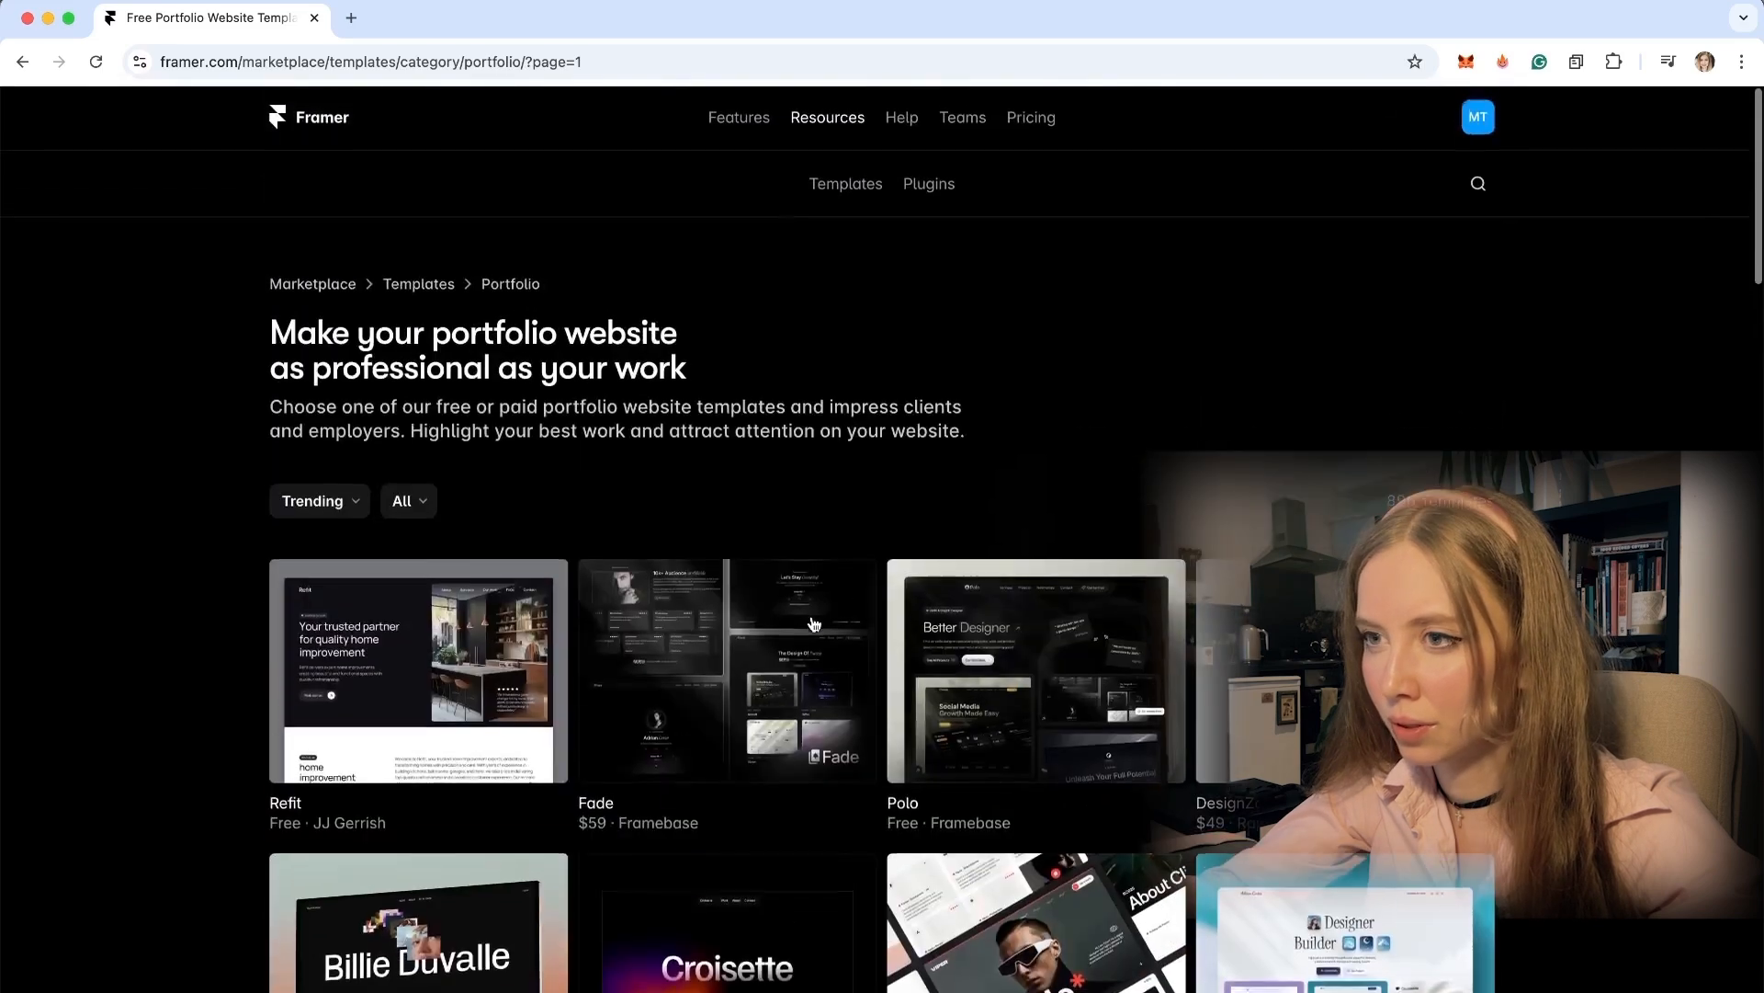
click(402, 487)
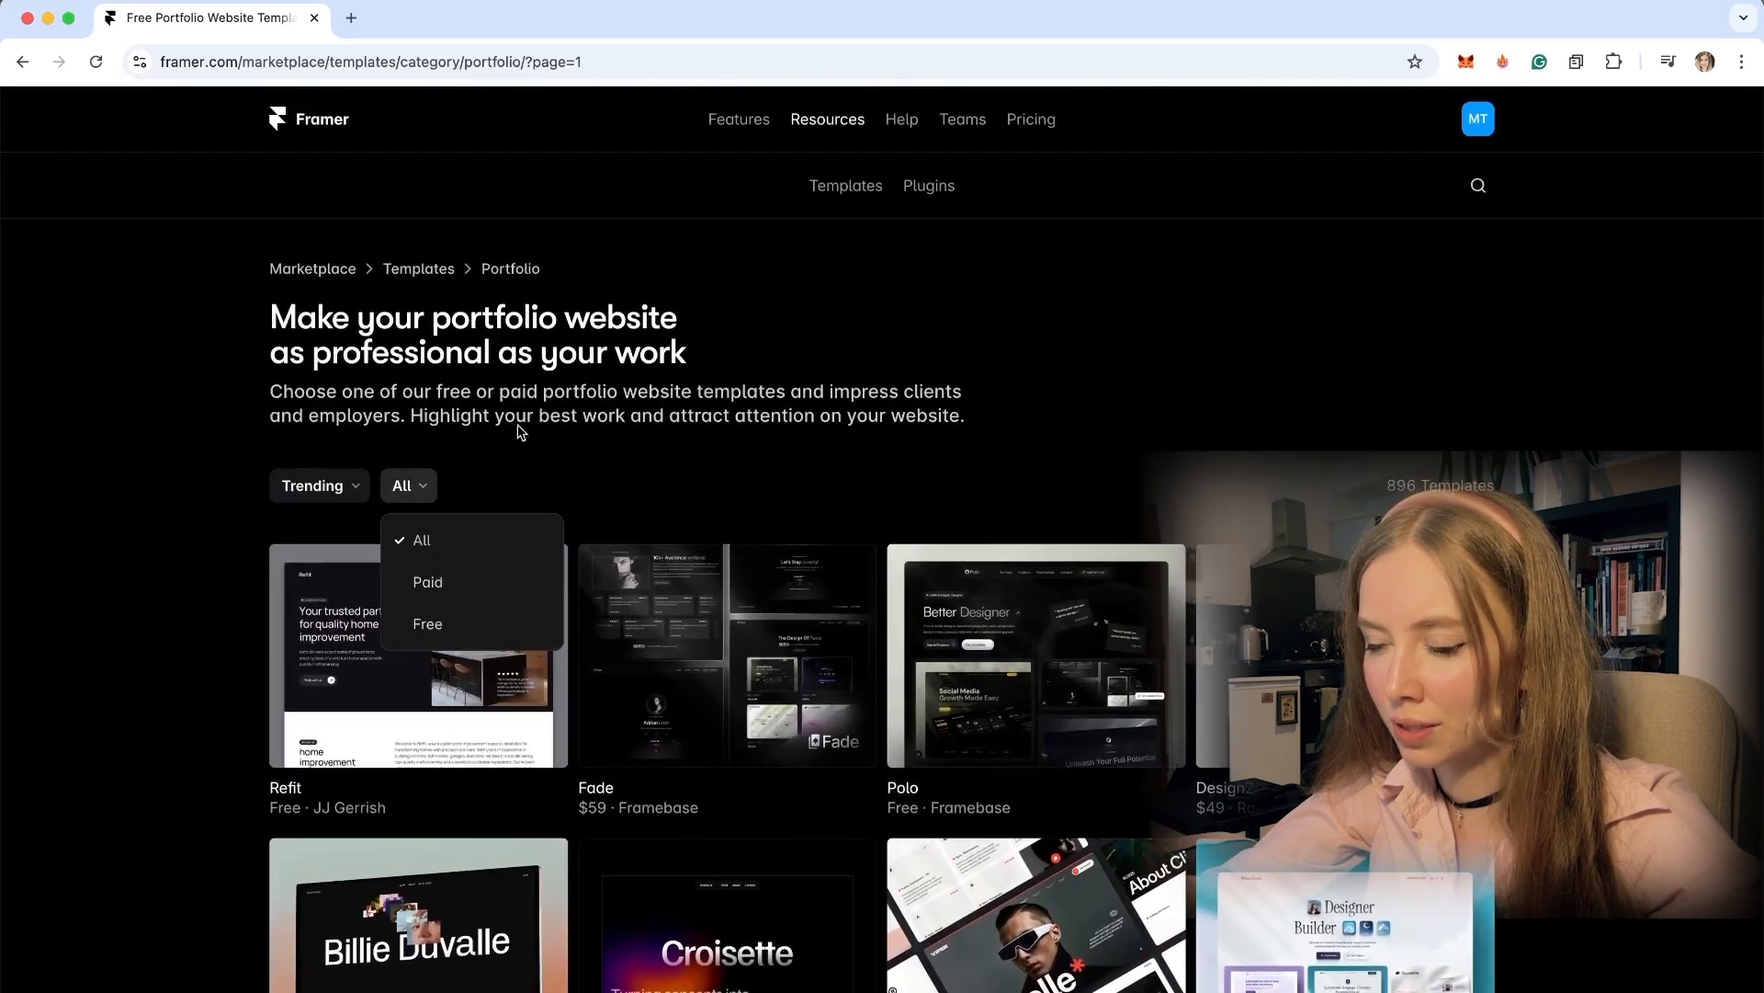
click(427, 624)
Browse through the free portfolio templates to find suitable candidates.
scroll(552, 533, down, 10)
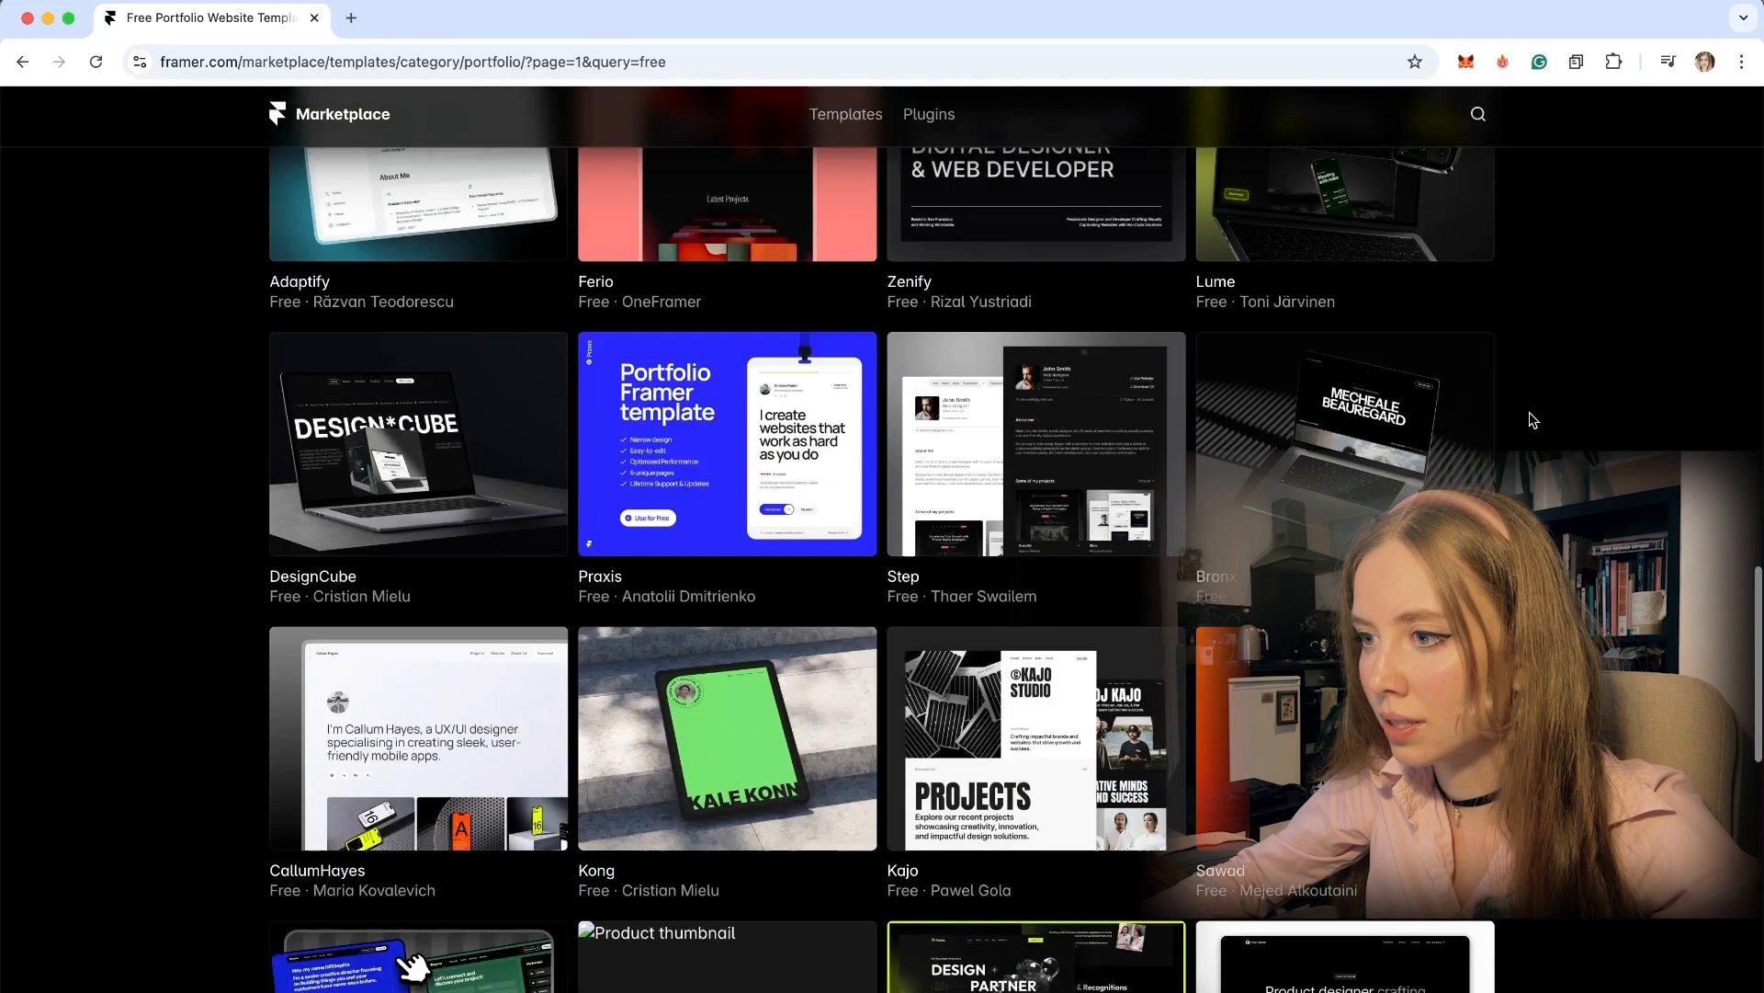
scroll(1533, 420, down, 4)
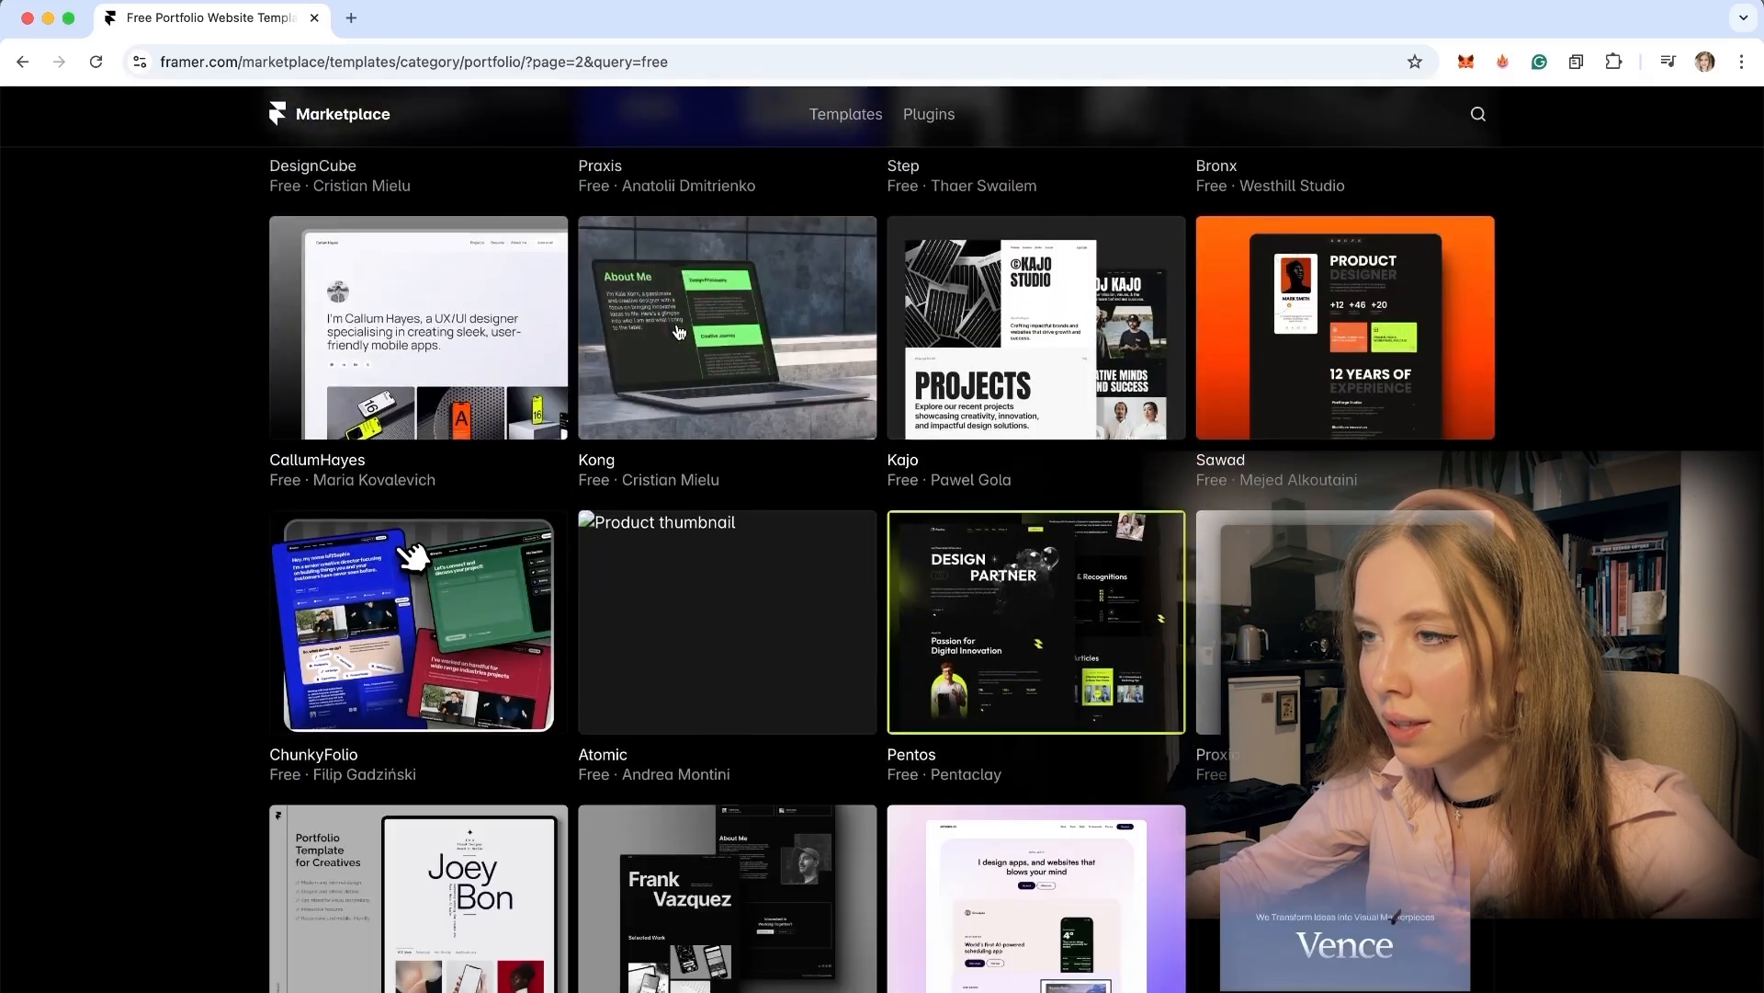
scroll(786, 524, down, 5)
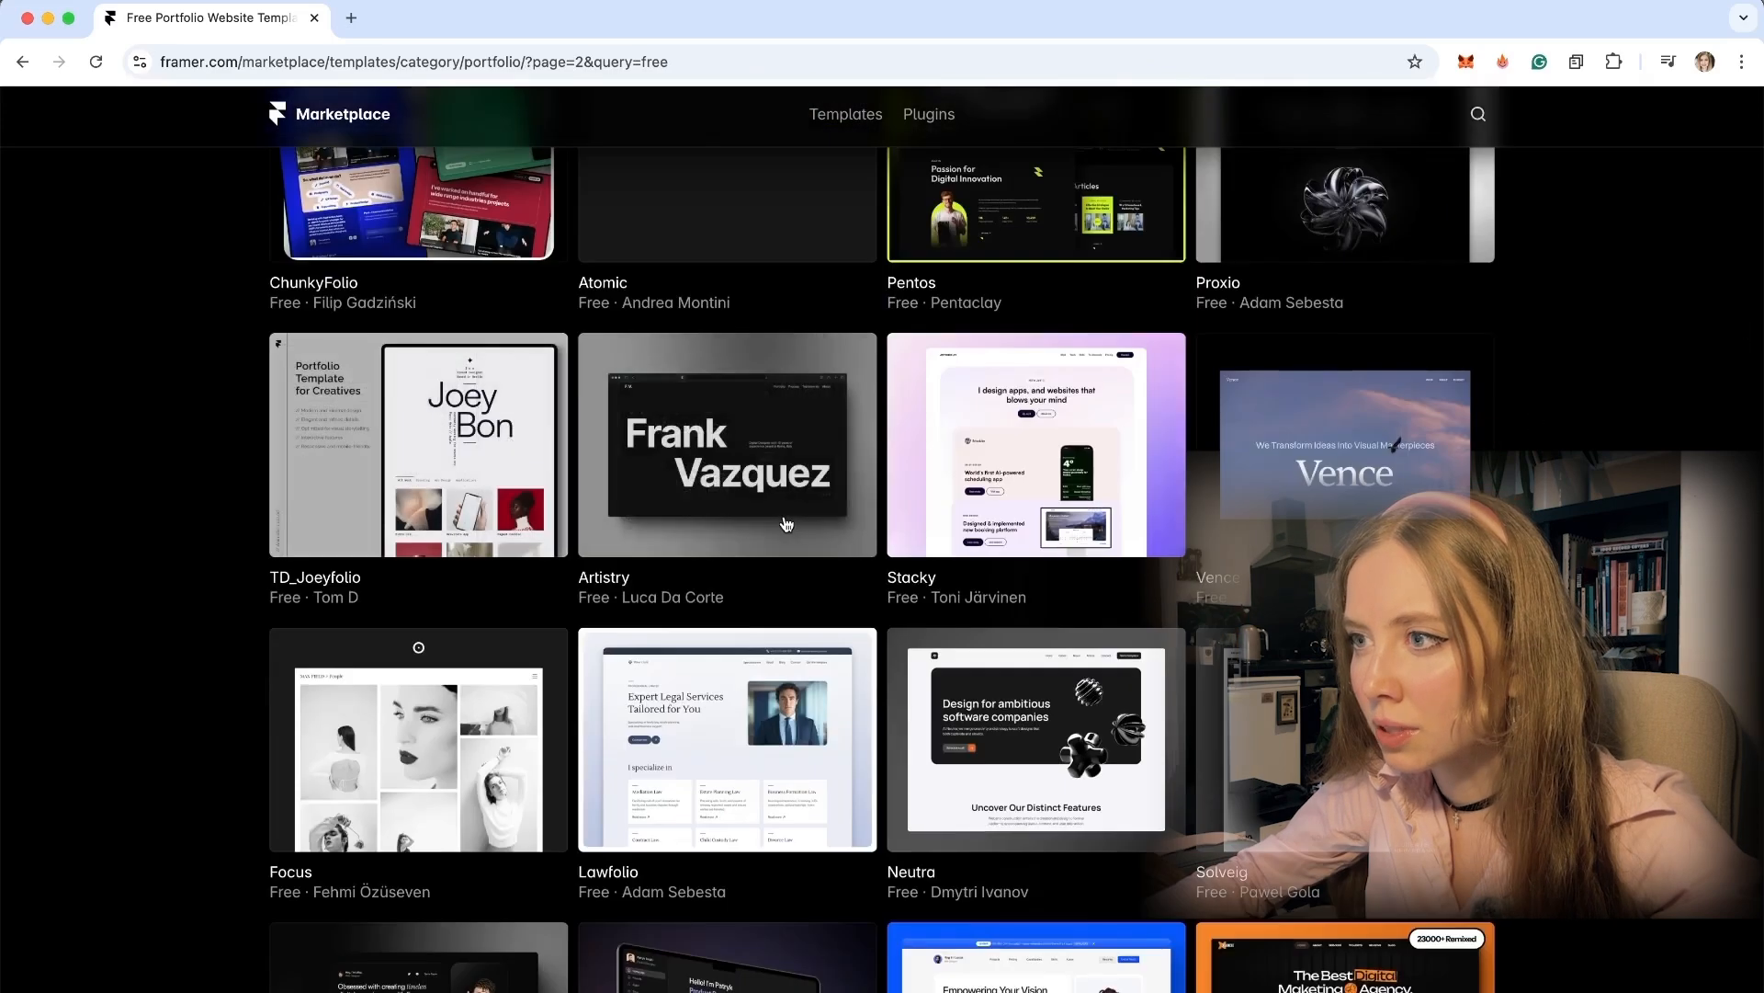
scroll(772, 603, down, 6)
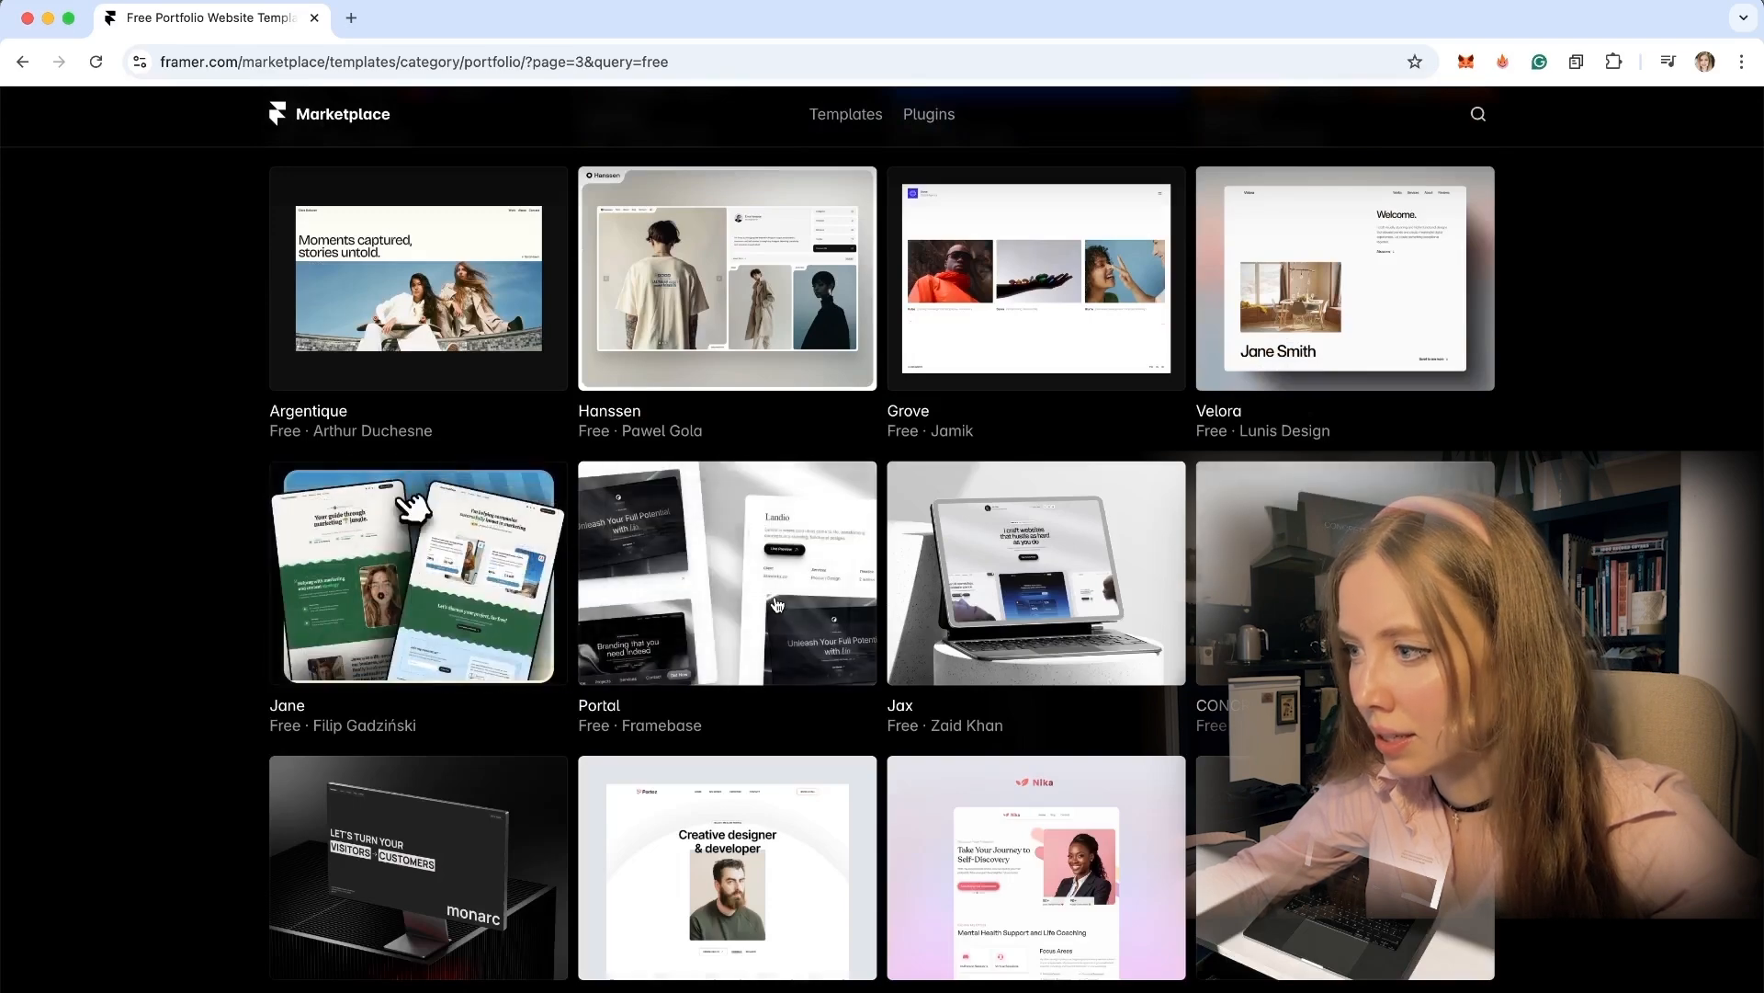
scroll(775, 604, down, 5)
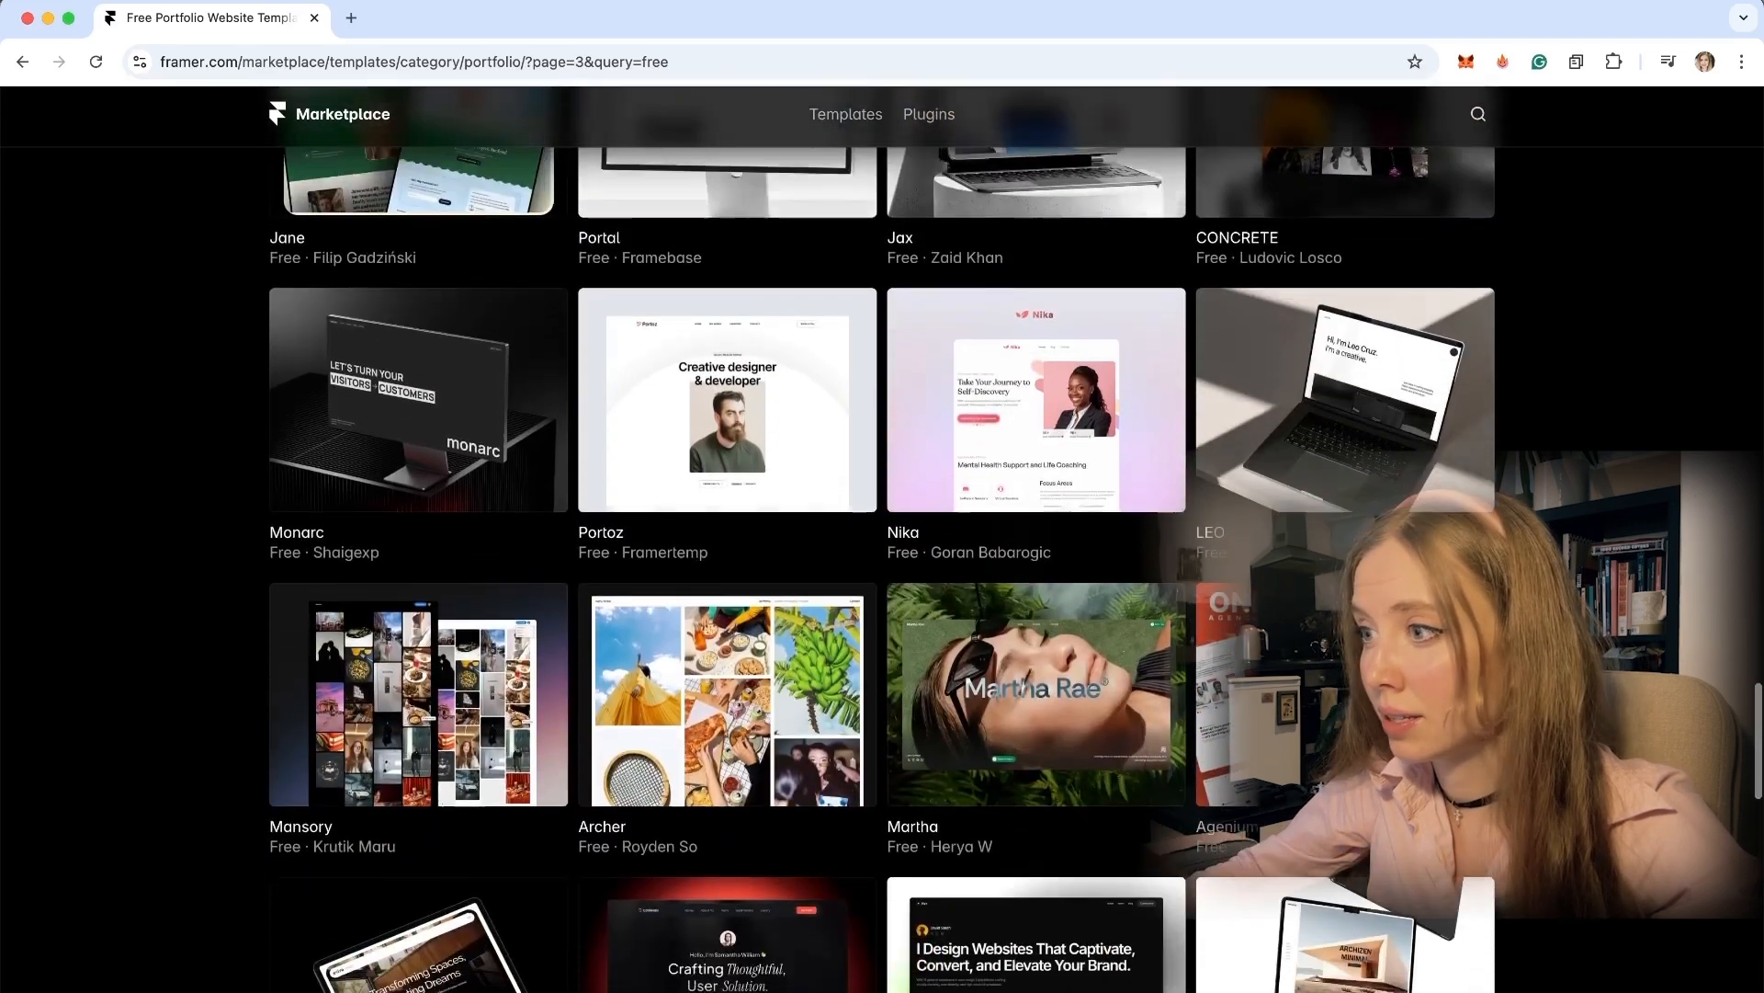
scroll(882, 537, down, 16)
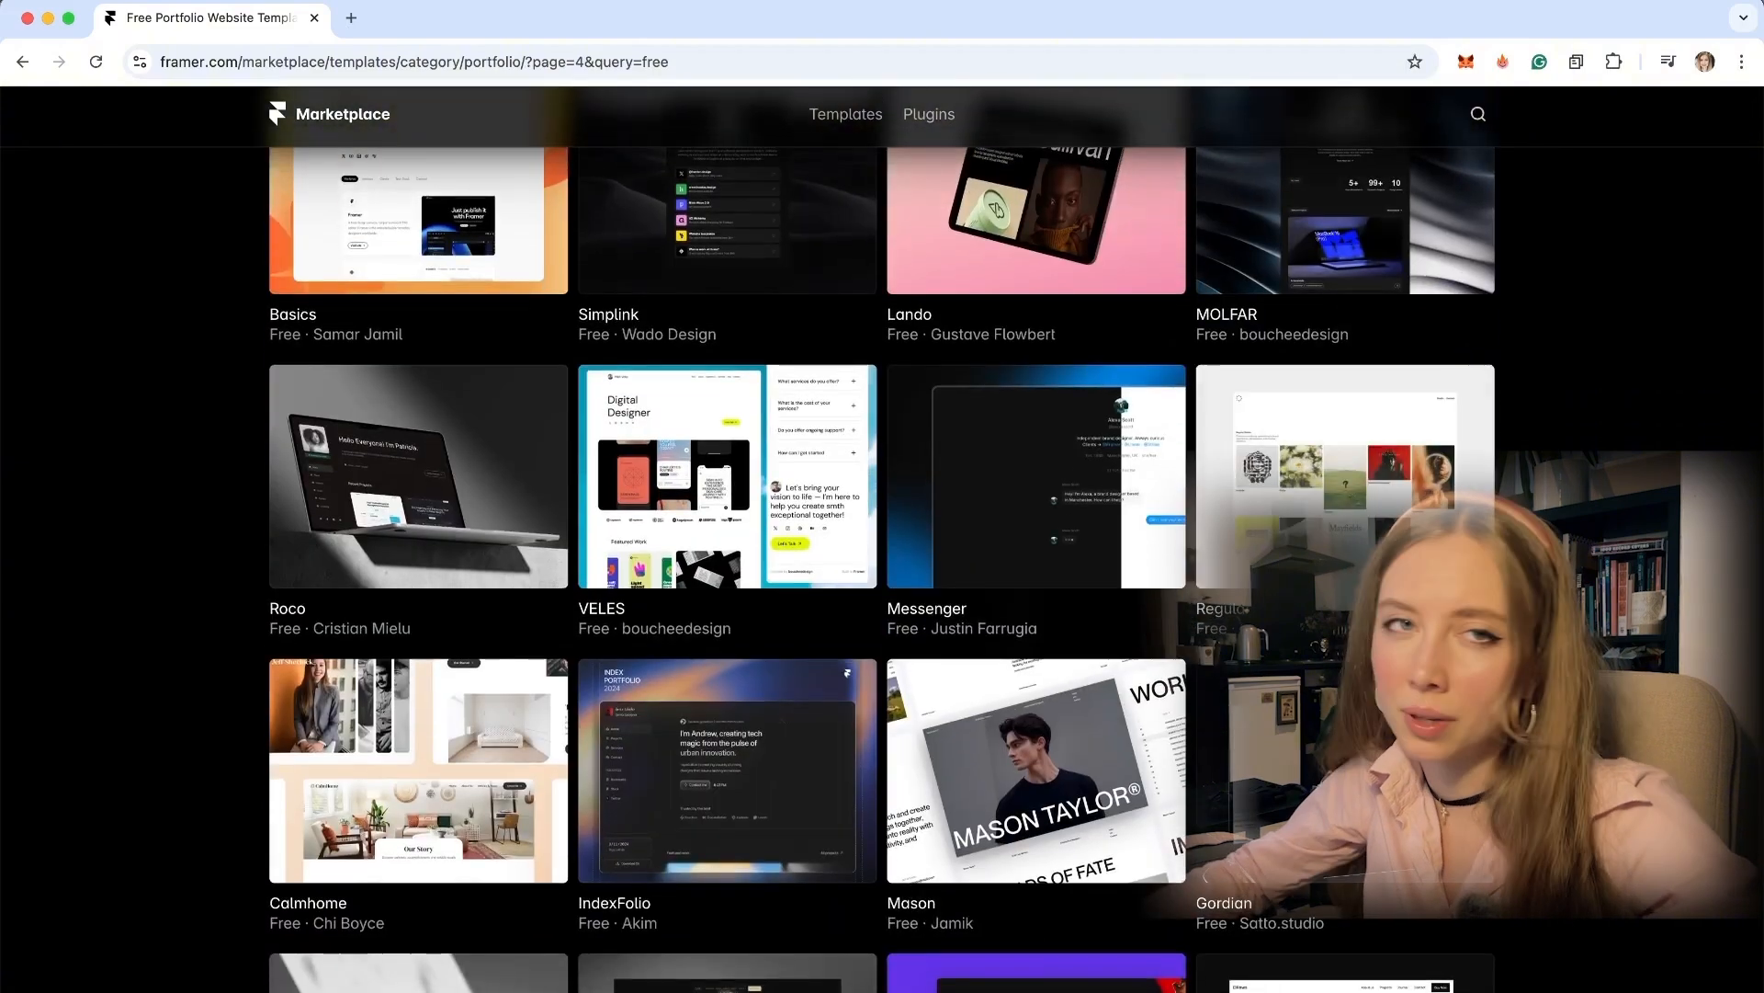
scroll(1019, 512, down, 10)
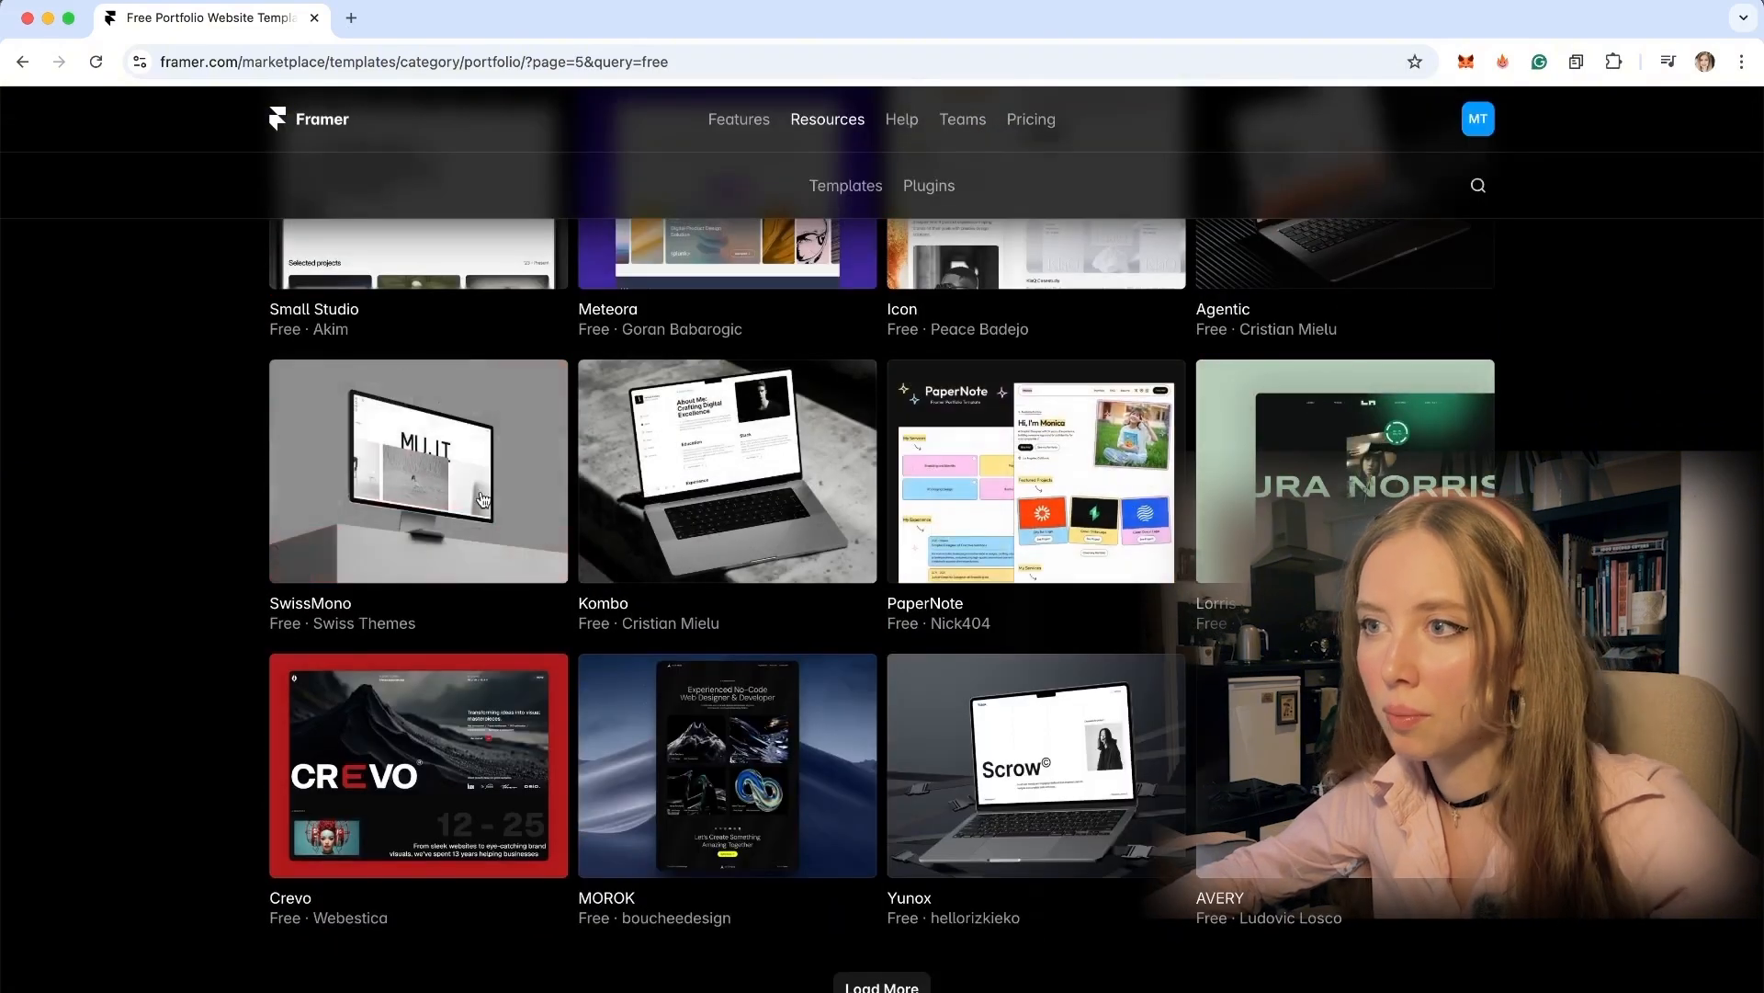
scroll(483, 499, down, 5)
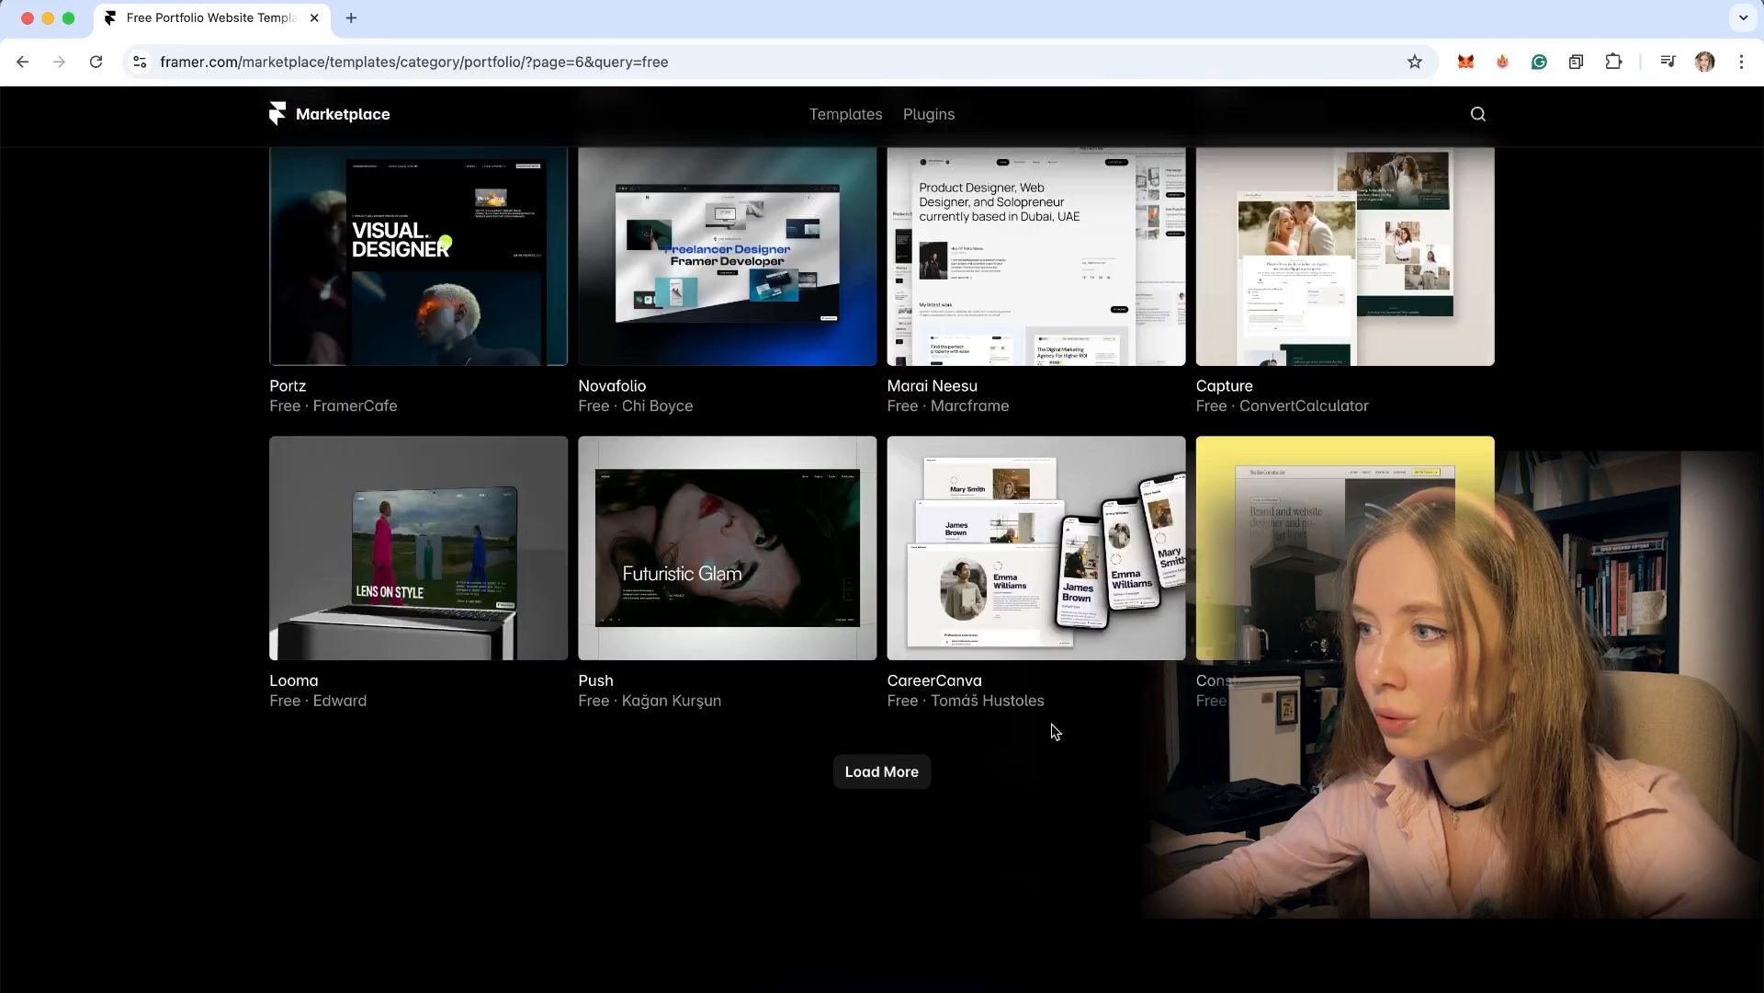
scroll(1637, 503, up, 7)
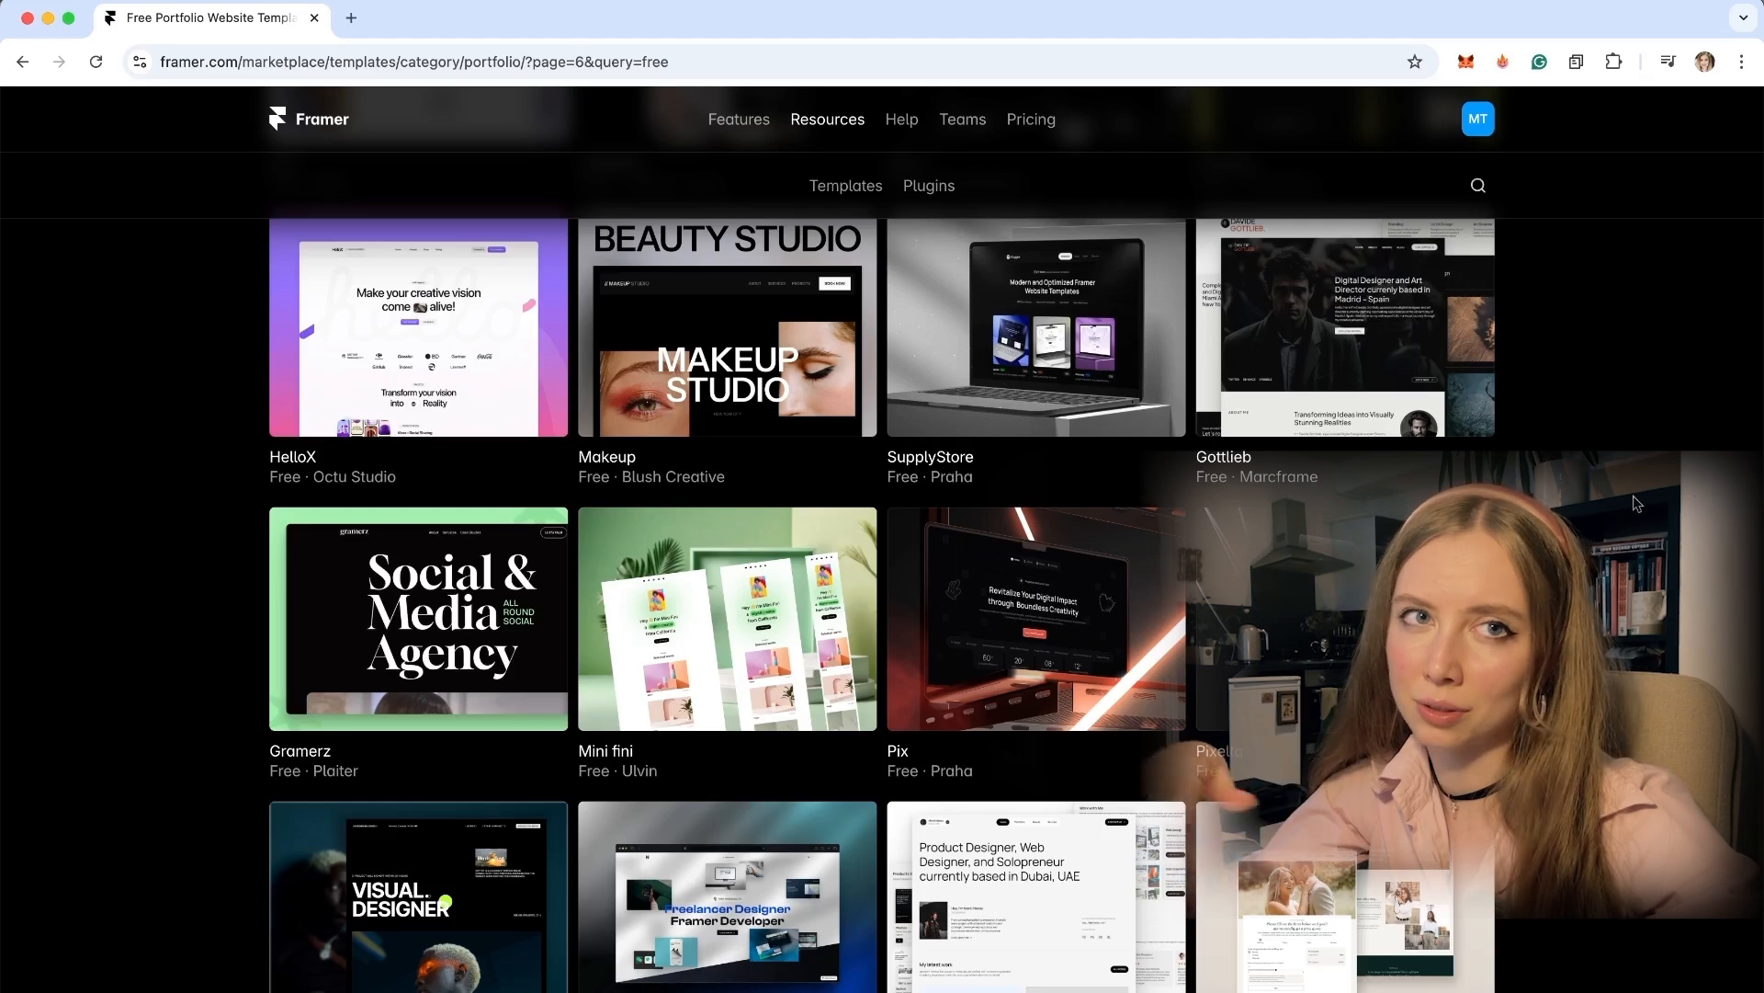
scroll(1543, 487, down, 5)
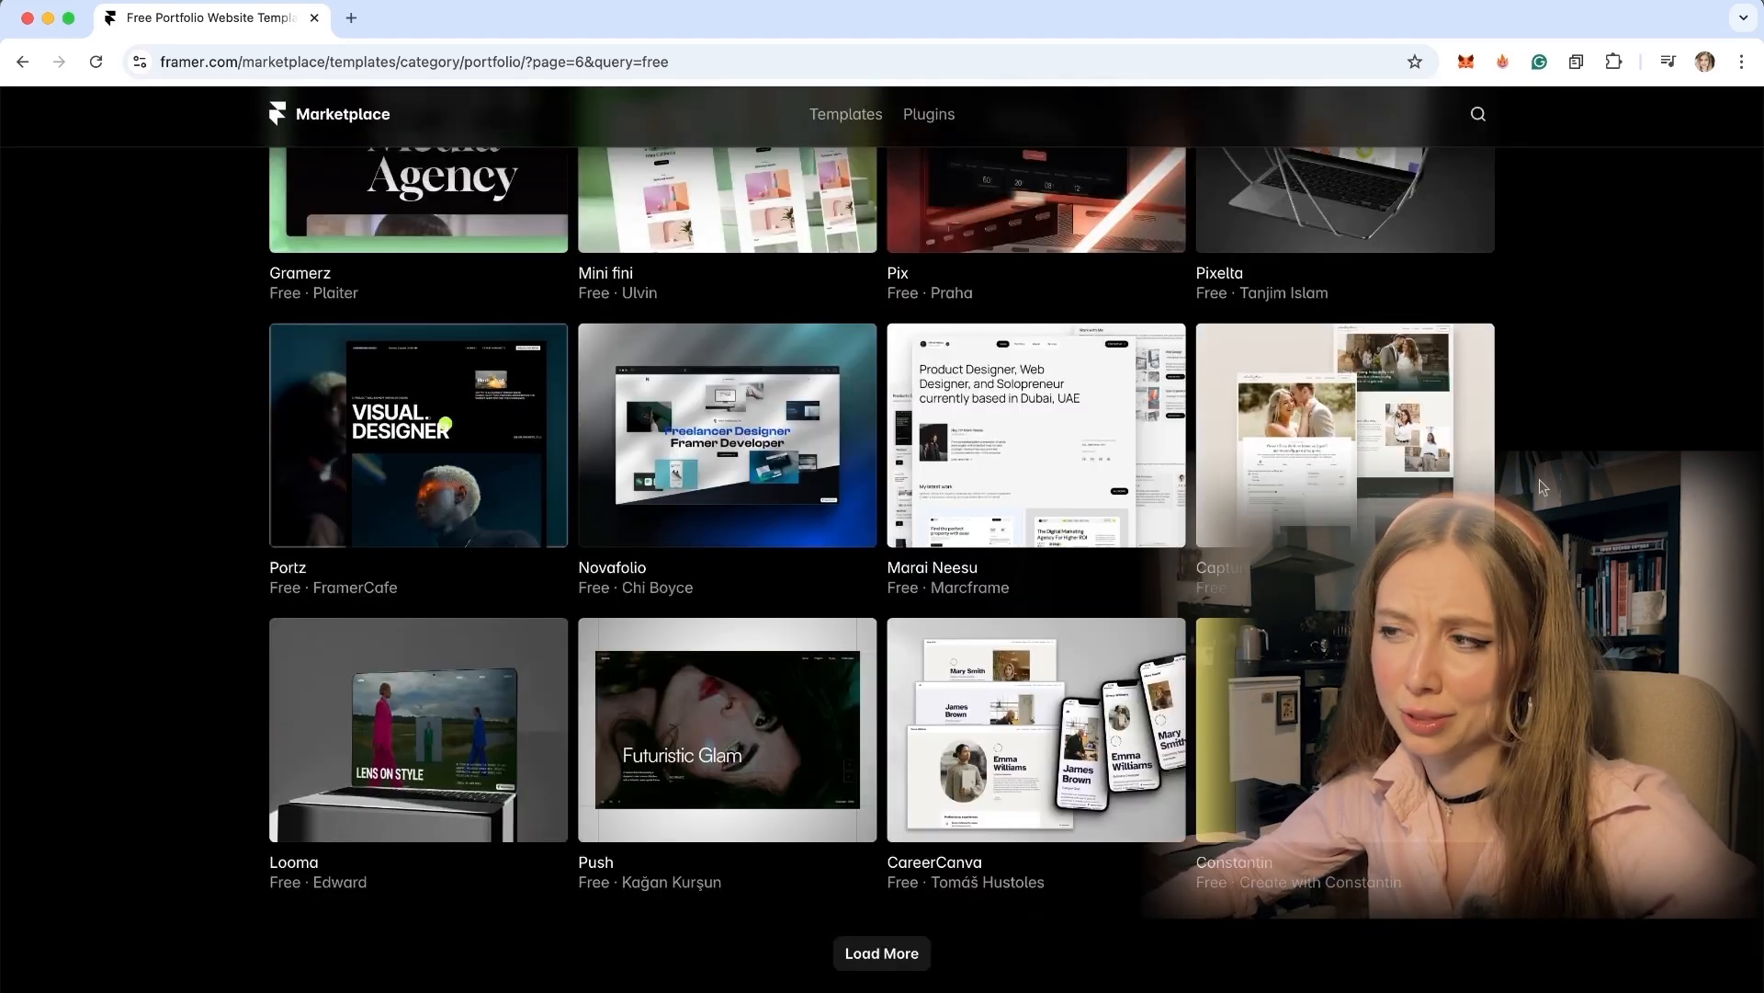
scroll(1375, 404, down, 4)
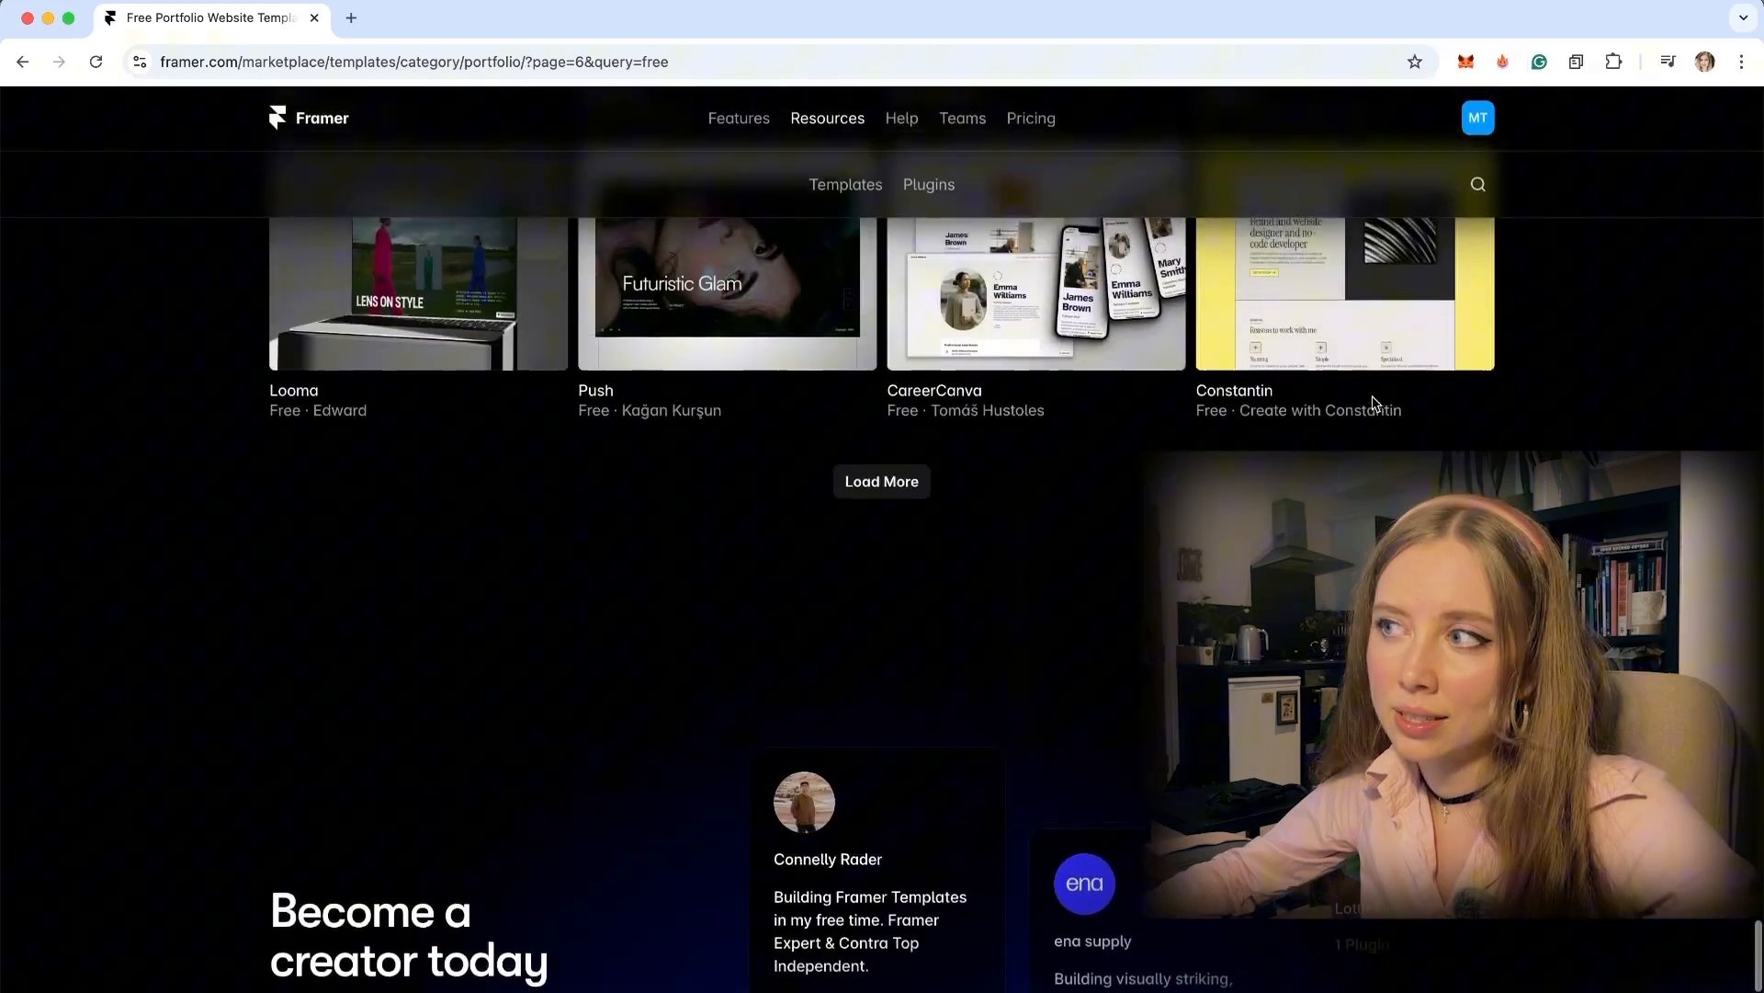
Open the Constantin, Push and Lumino template pages in separate browser tabs while browsing the free portfolio templates.
super+click(1374, 404)
scroll(1374, 405, up, 6)
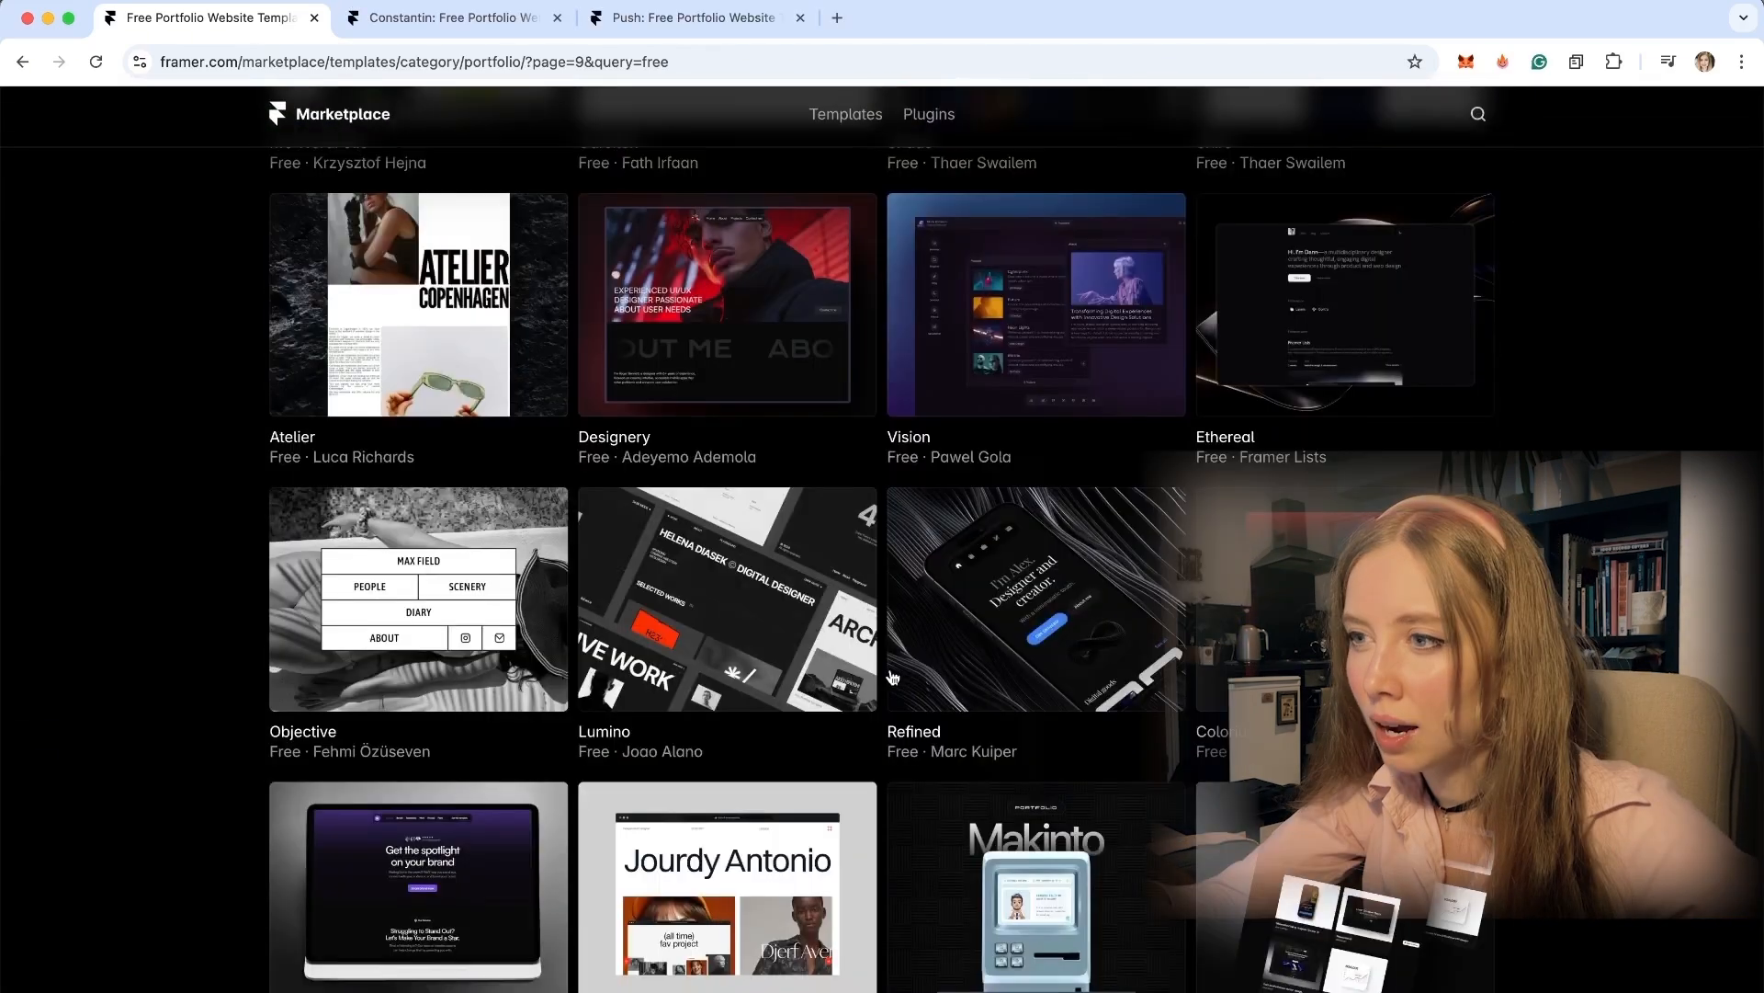
super+click(864, 671)
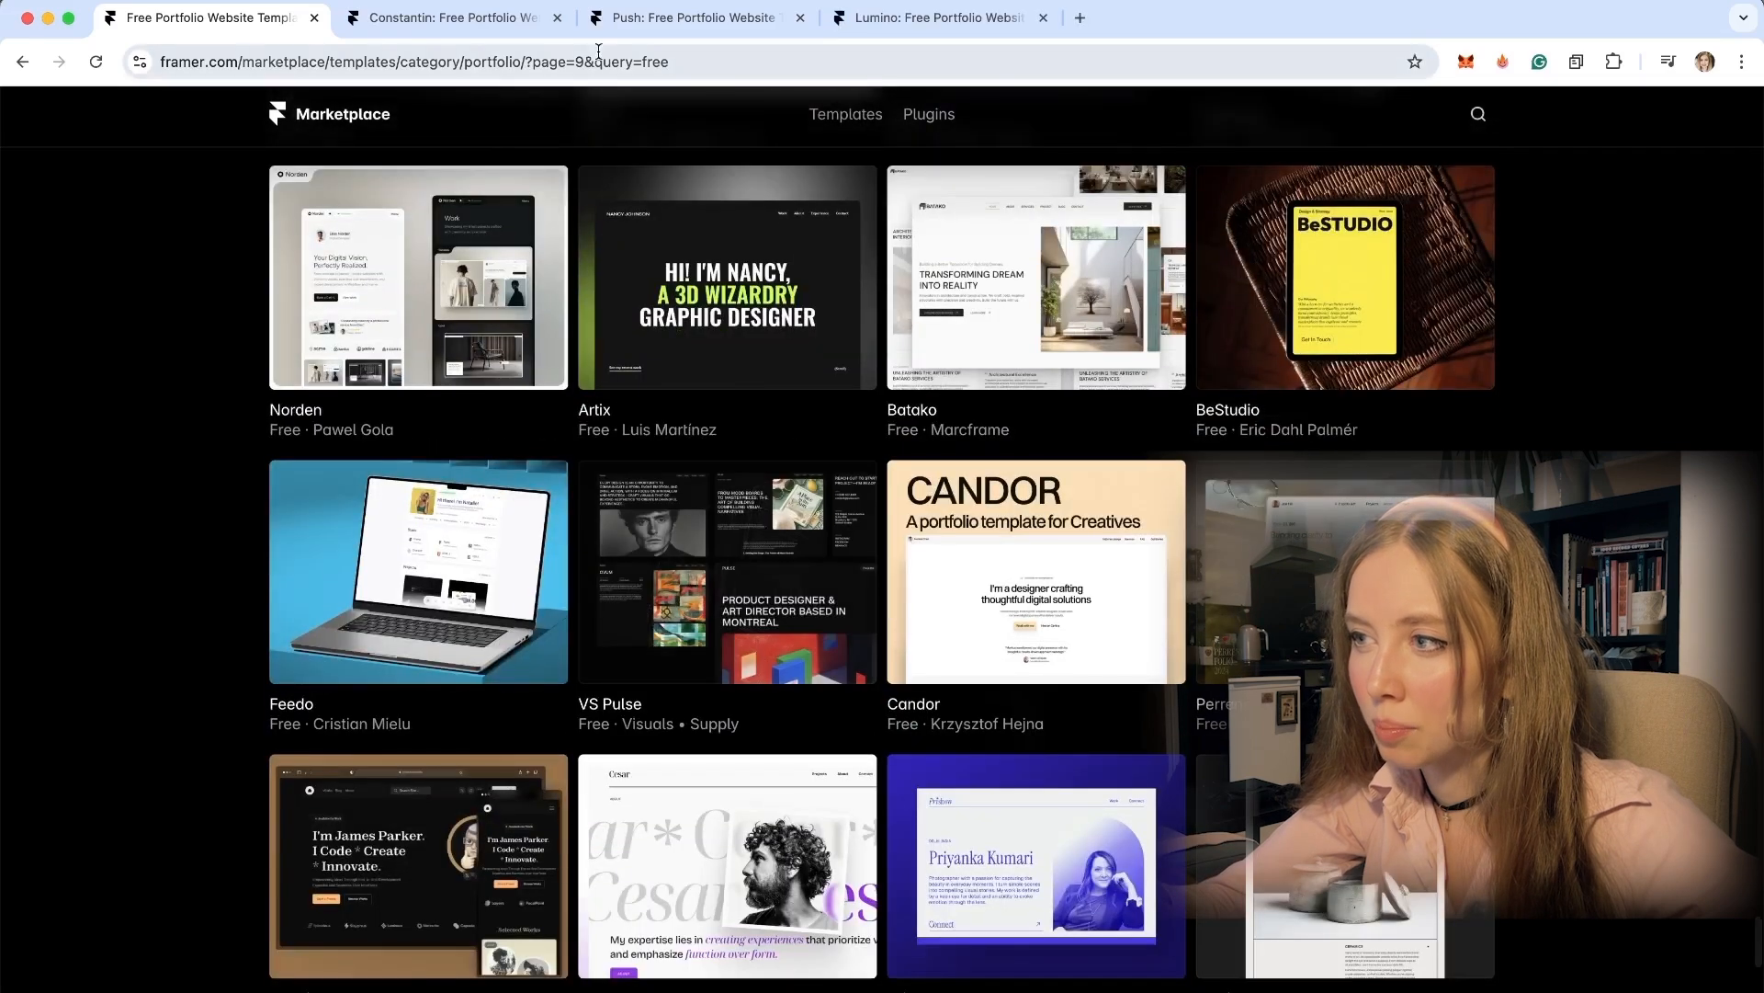
Review the Push, YUYA and Billie template pages and open the live preview of Billie.
click(643, 17)
scroll(882, 602, down, 5)
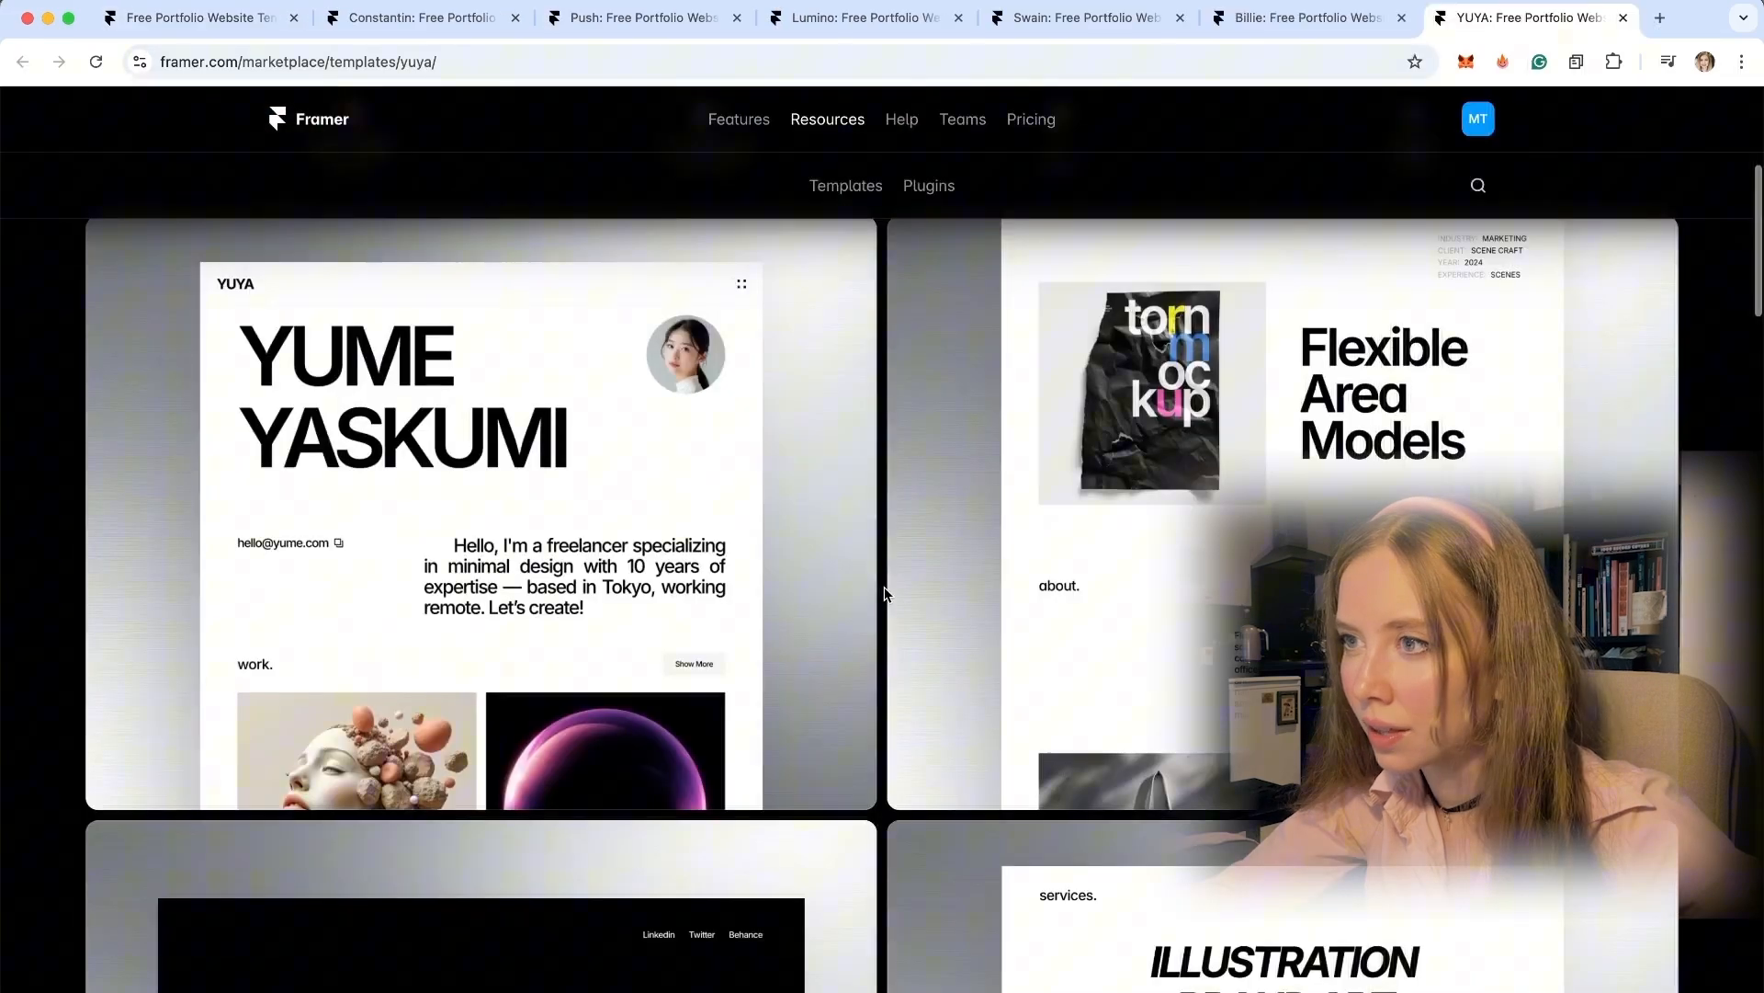
scroll(884, 593, up, 1)
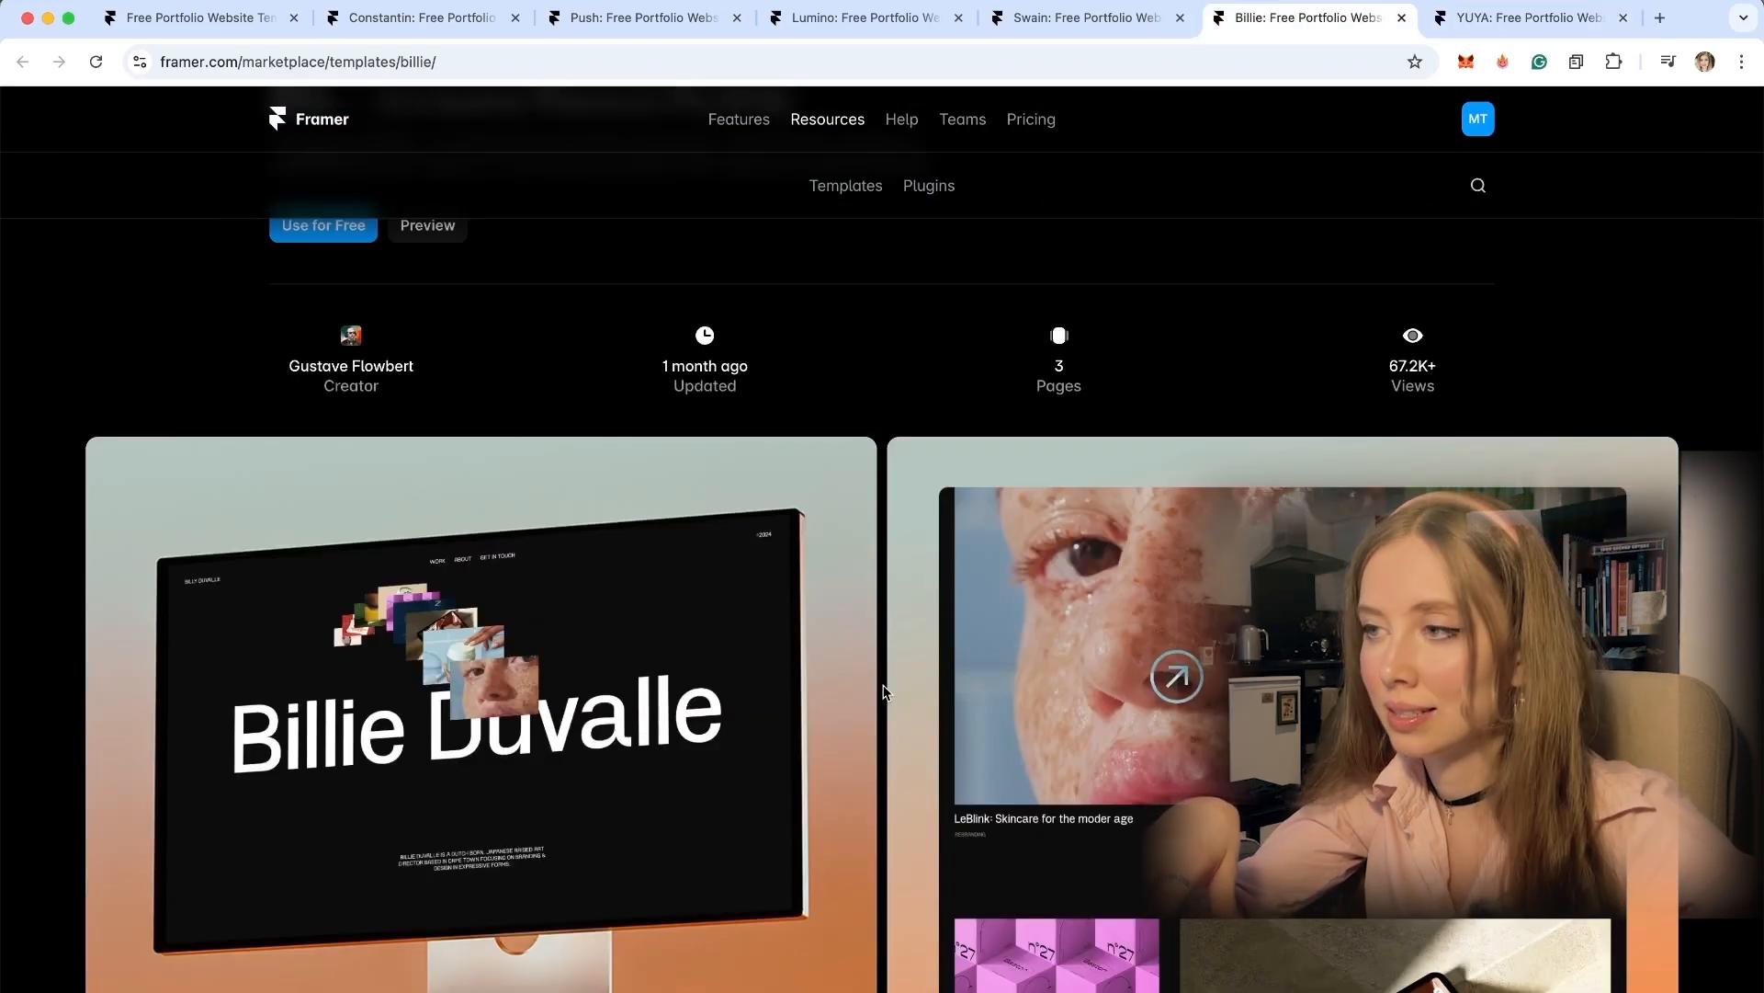
scroll(884, 691, down, 5)
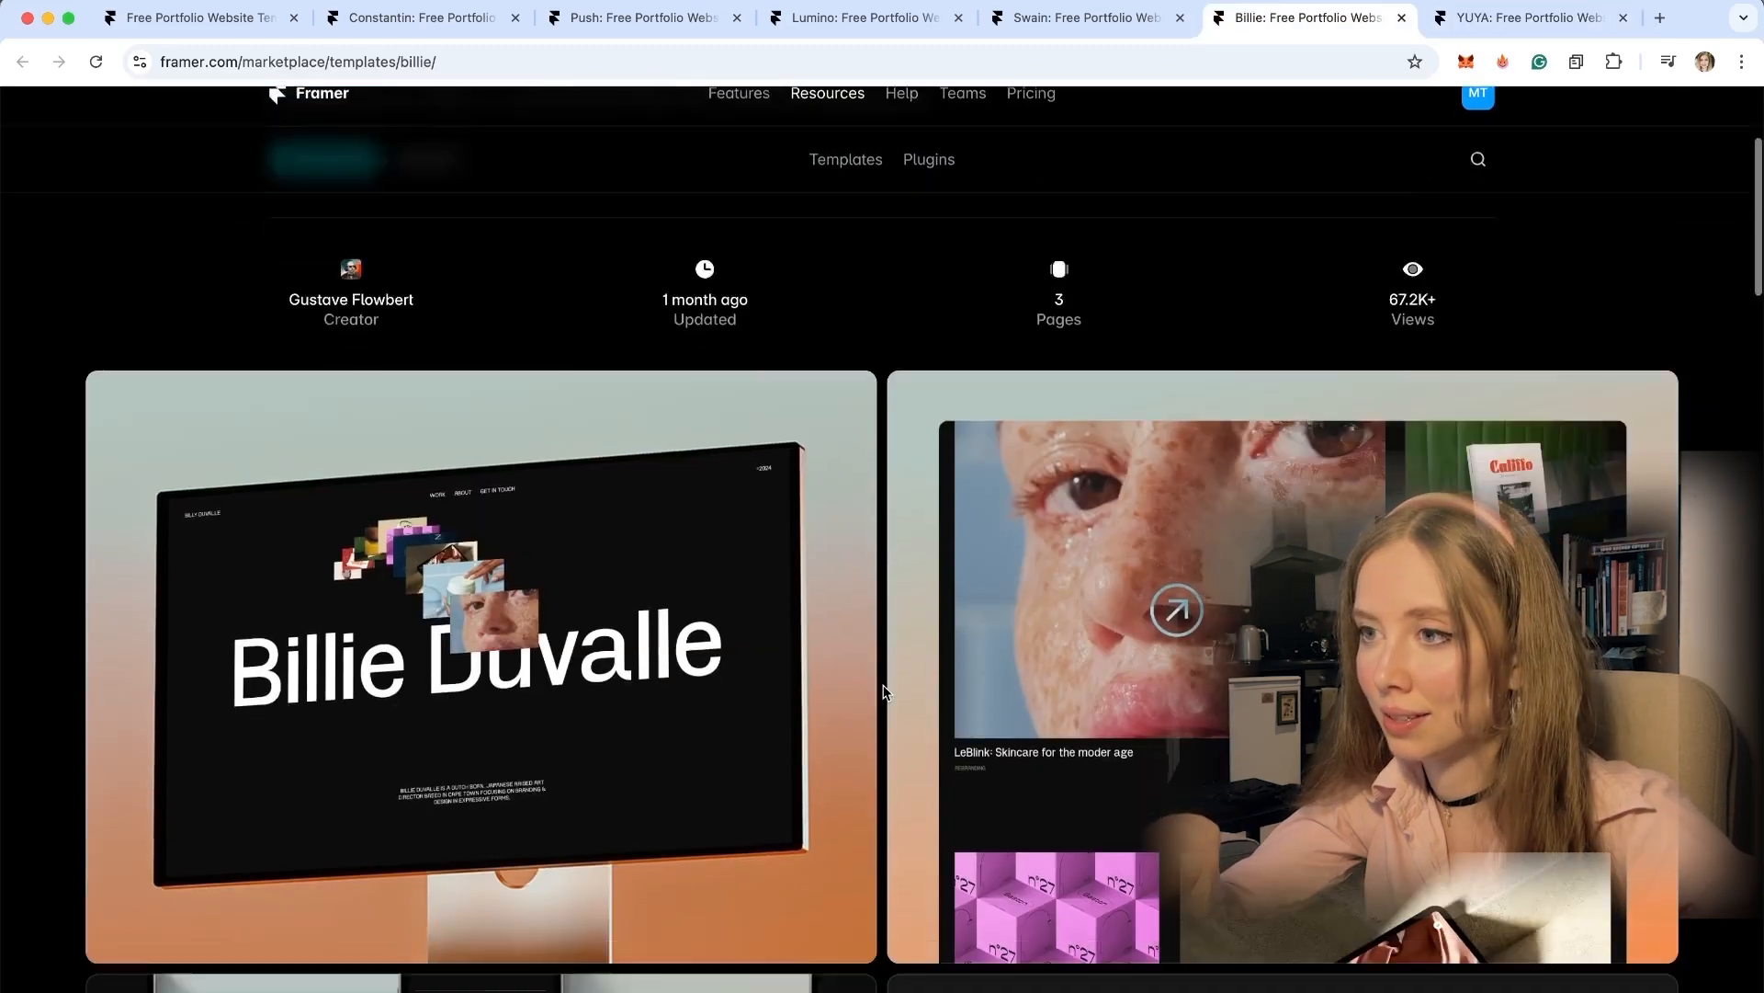
click(884, 692)
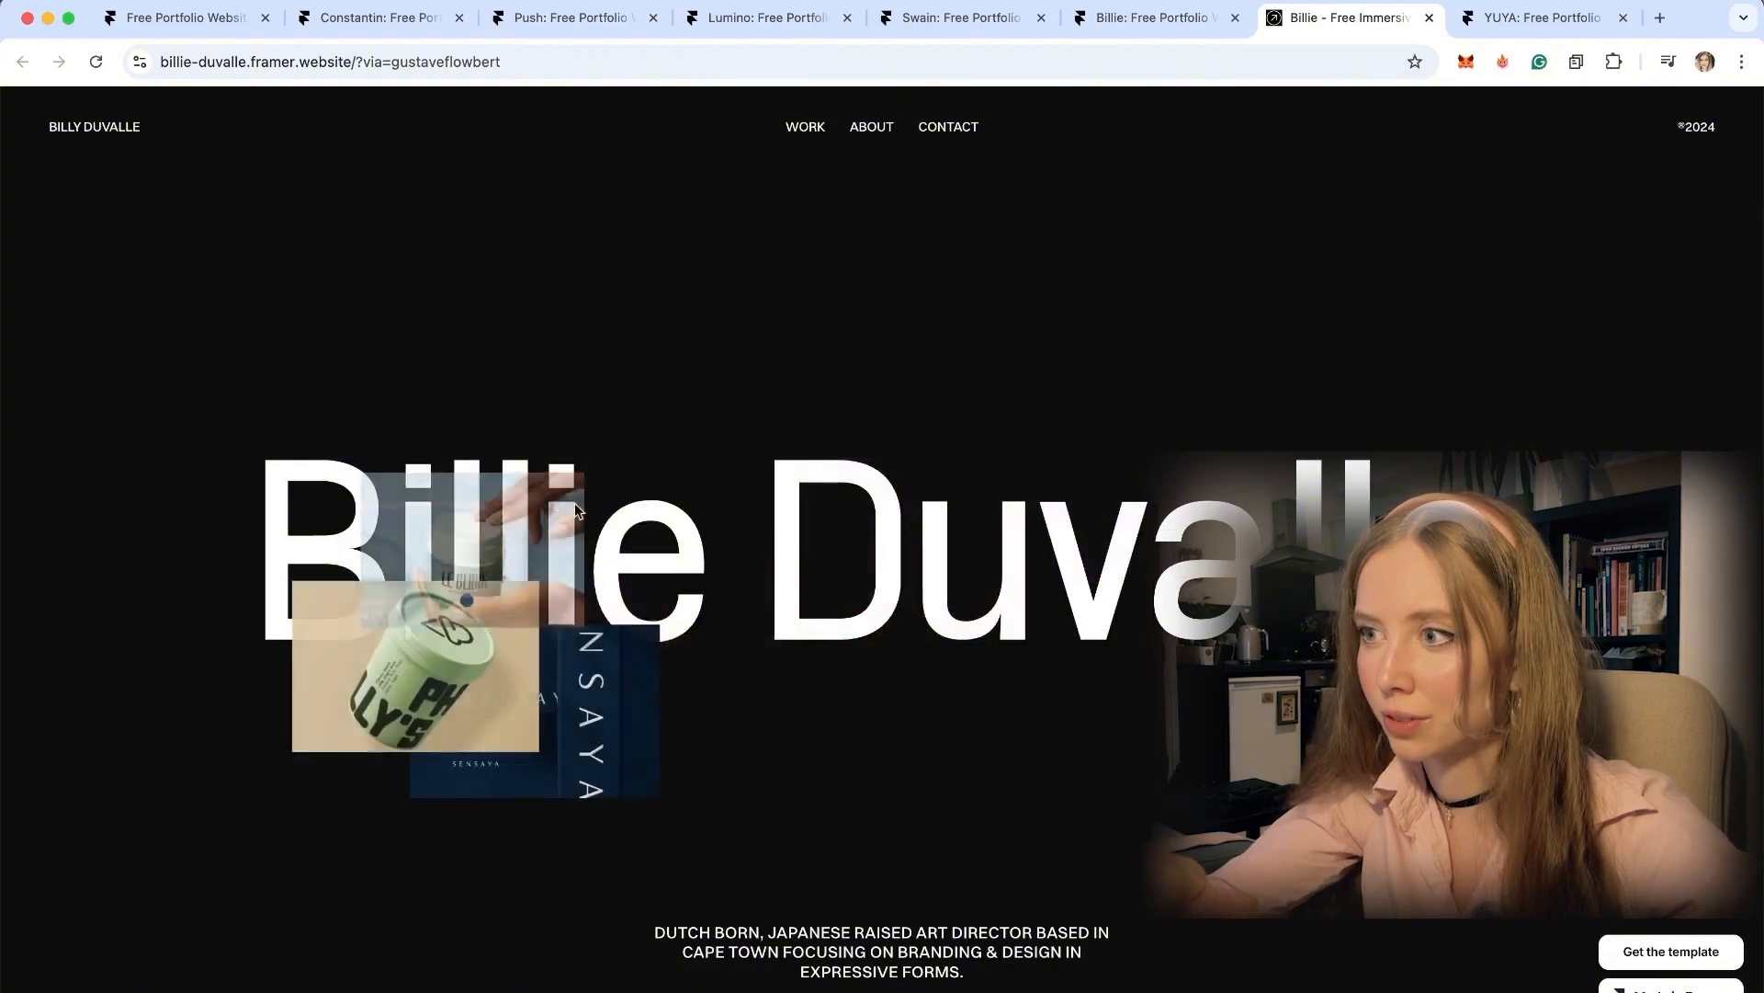
Switch to the Swain template page and examine its layout previews.
key(ctrl+shift+Tab)
key(ctrl+shift+Tab)
scroll(982, 589, down, 10)
scroll(899, 446, down, 3)
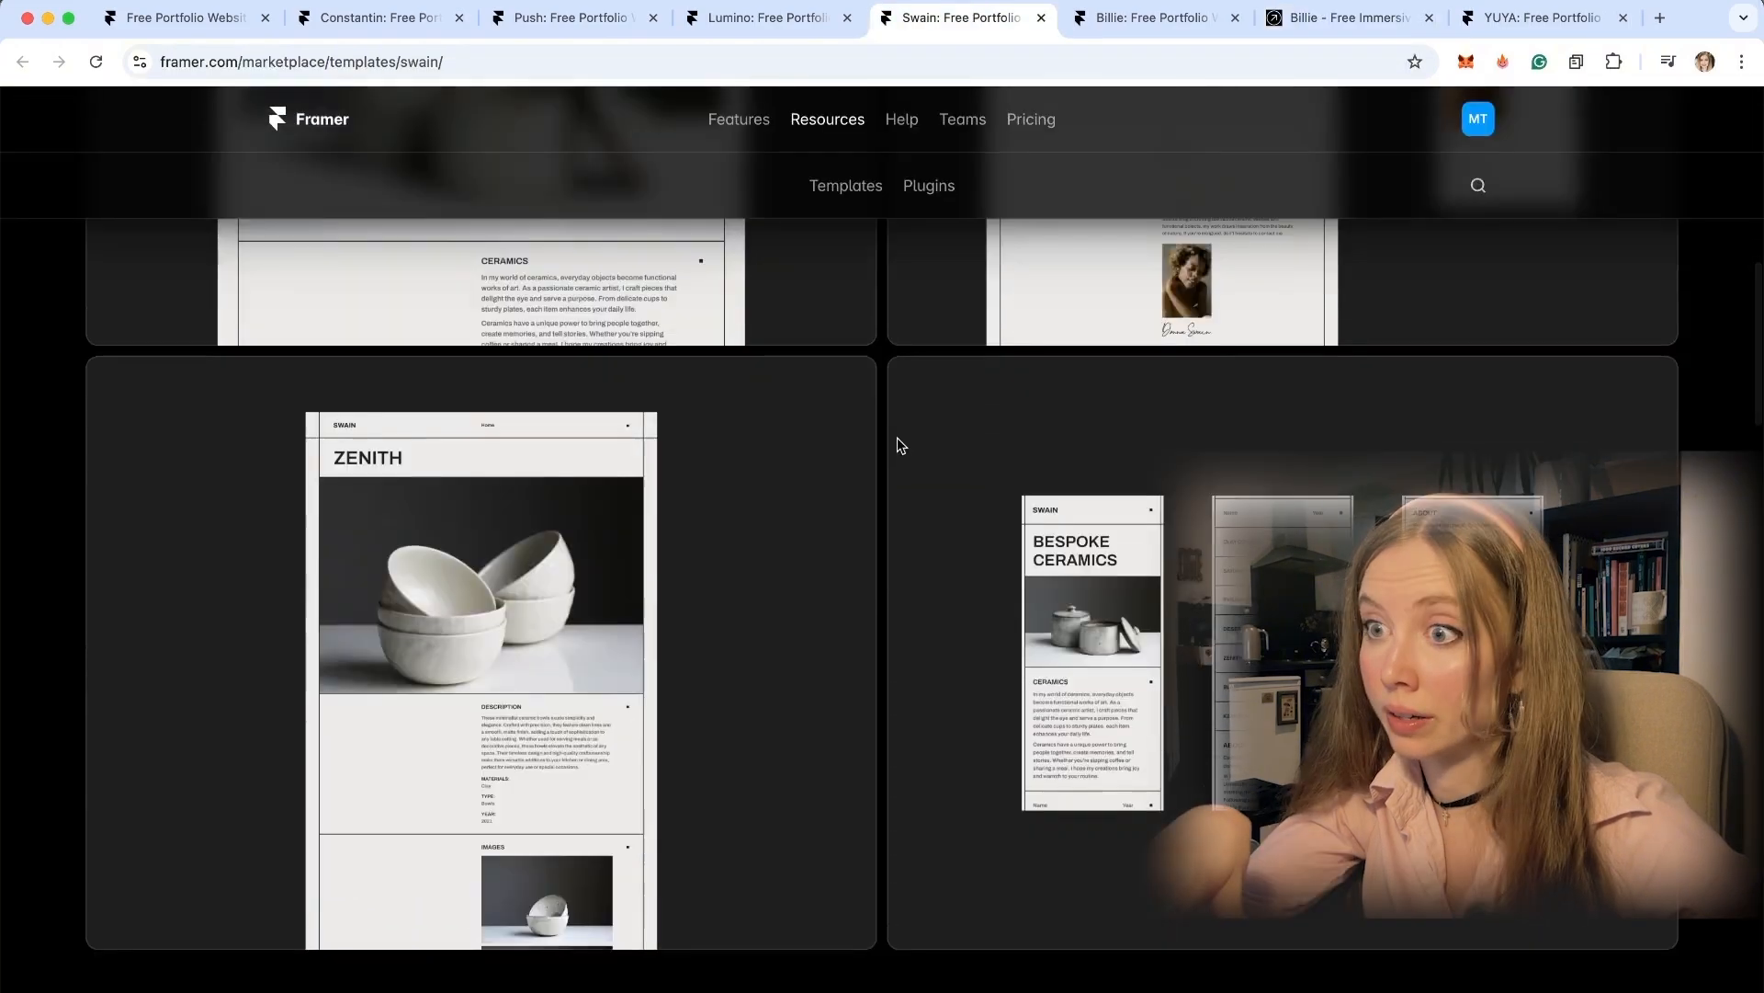
scroll(899, 446, up, 5)
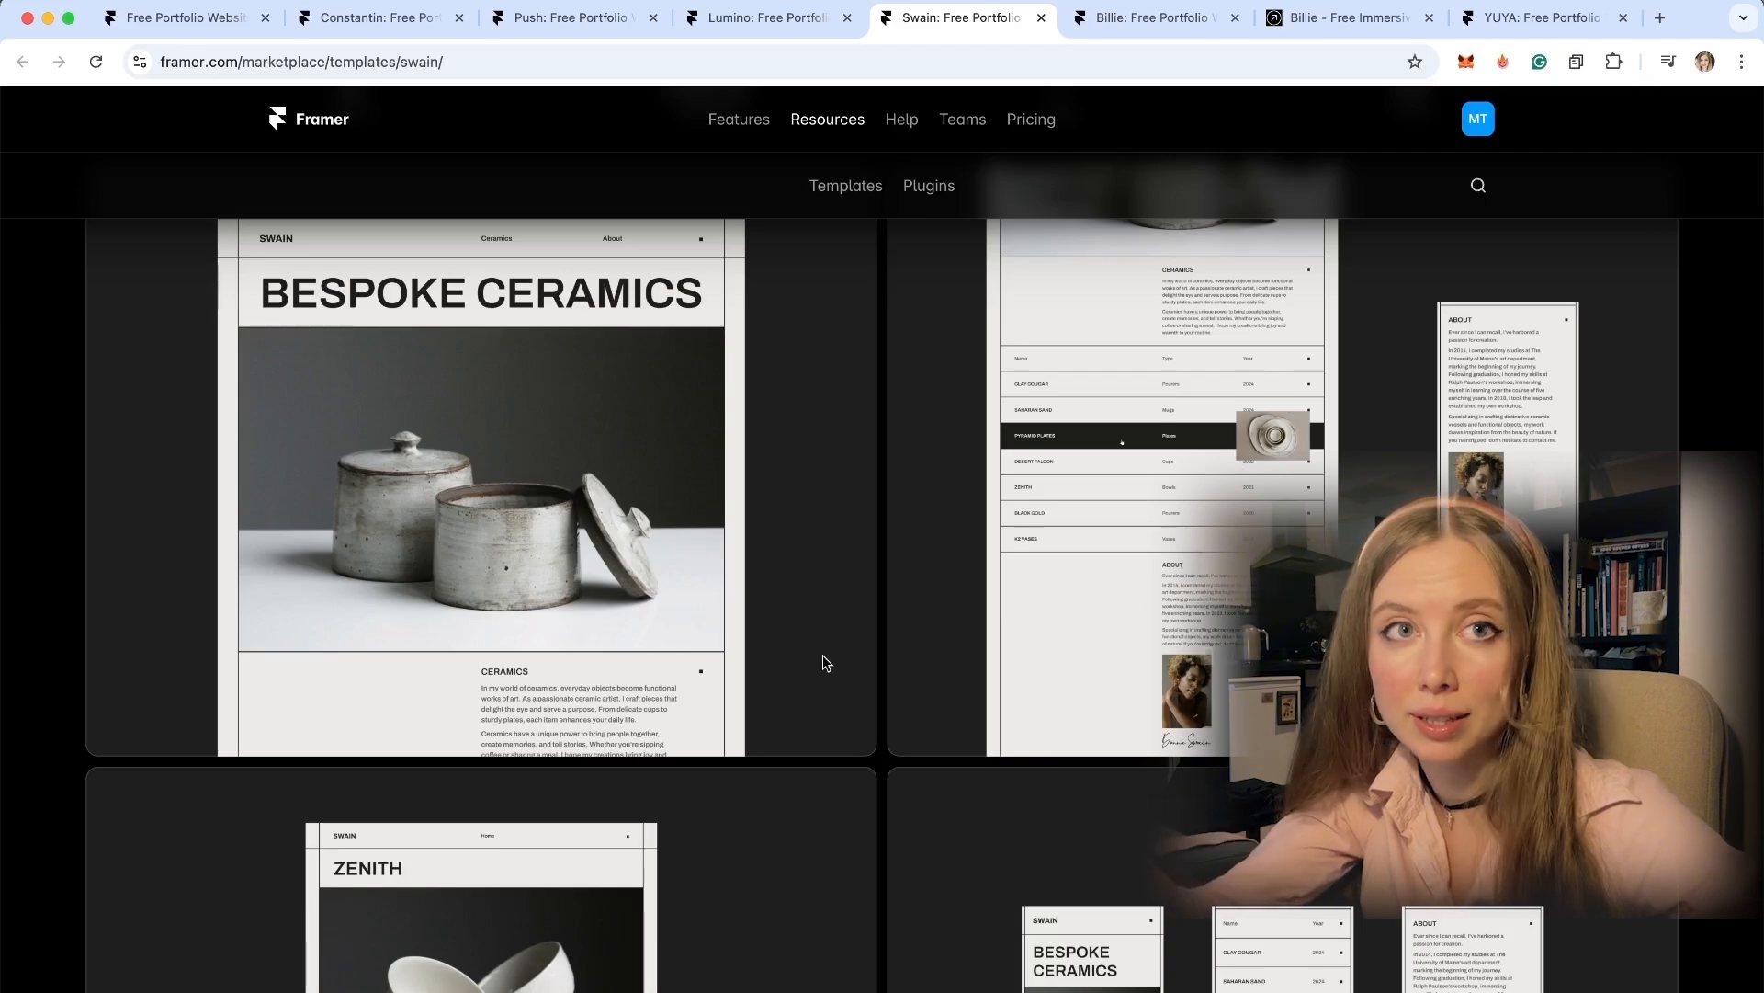
scroll(824, 662, down, 2)
Return to the YUYA template page and use the free template to create an editable project copy.
click(1504, 28)
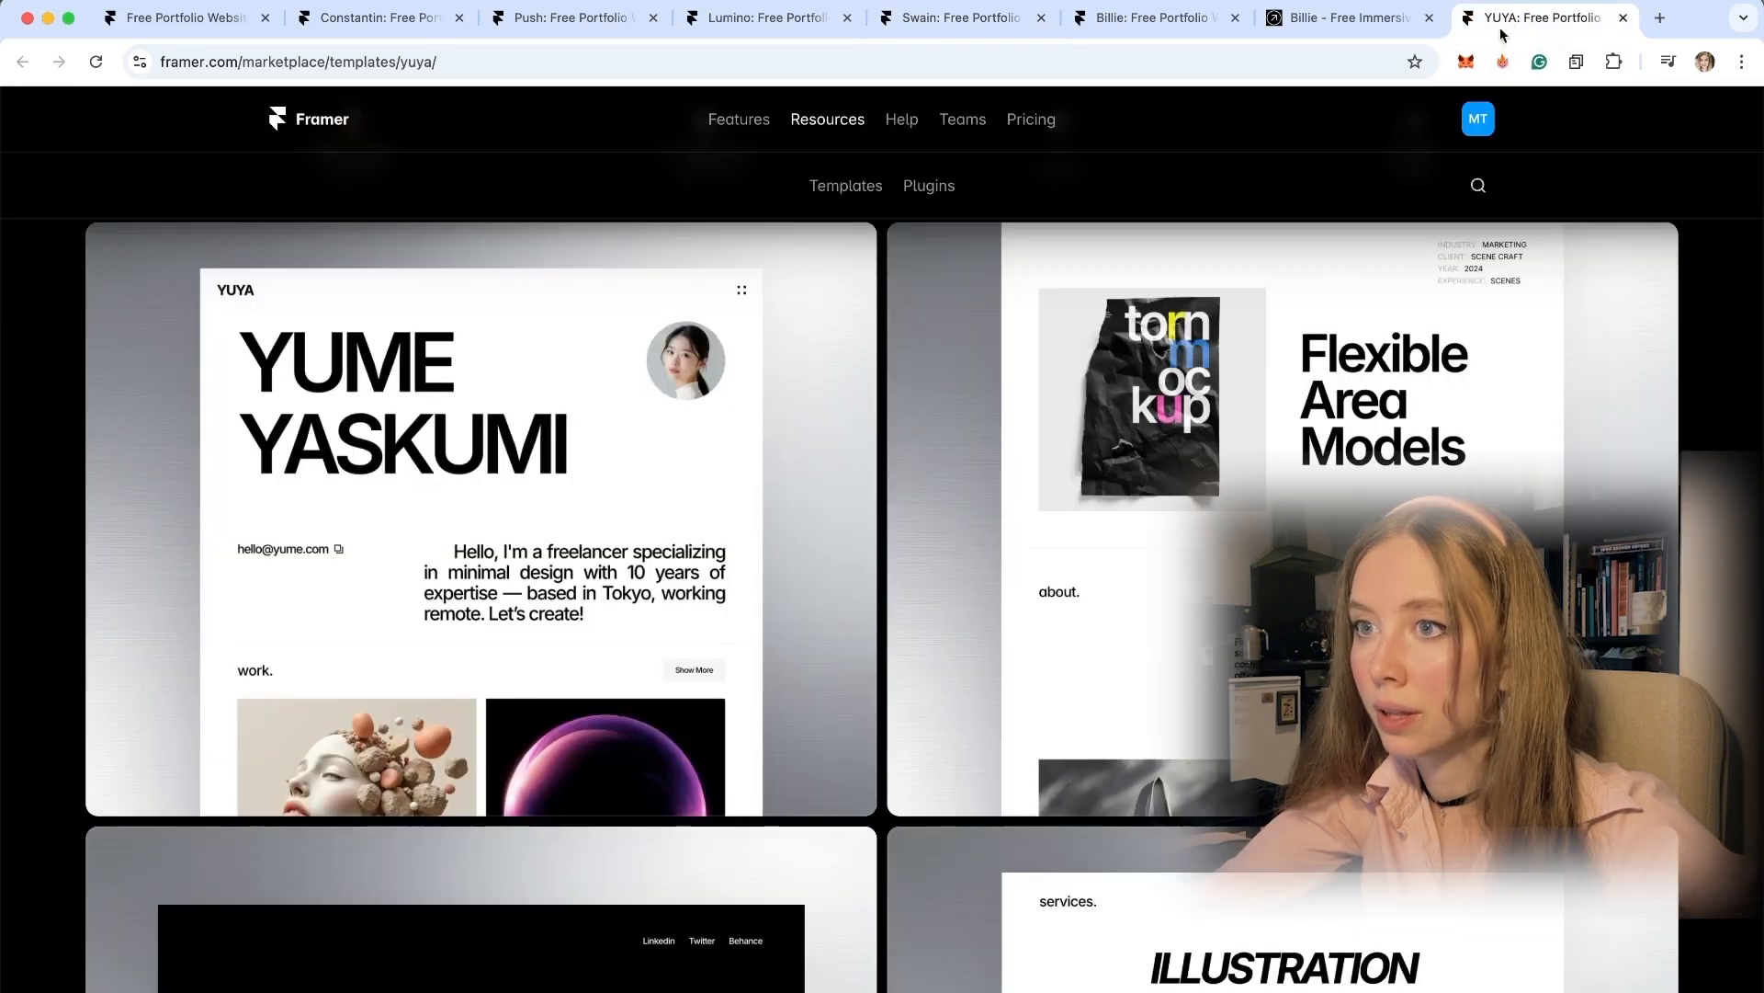
scroll(555, 780, up, 5)
click(313, 476)
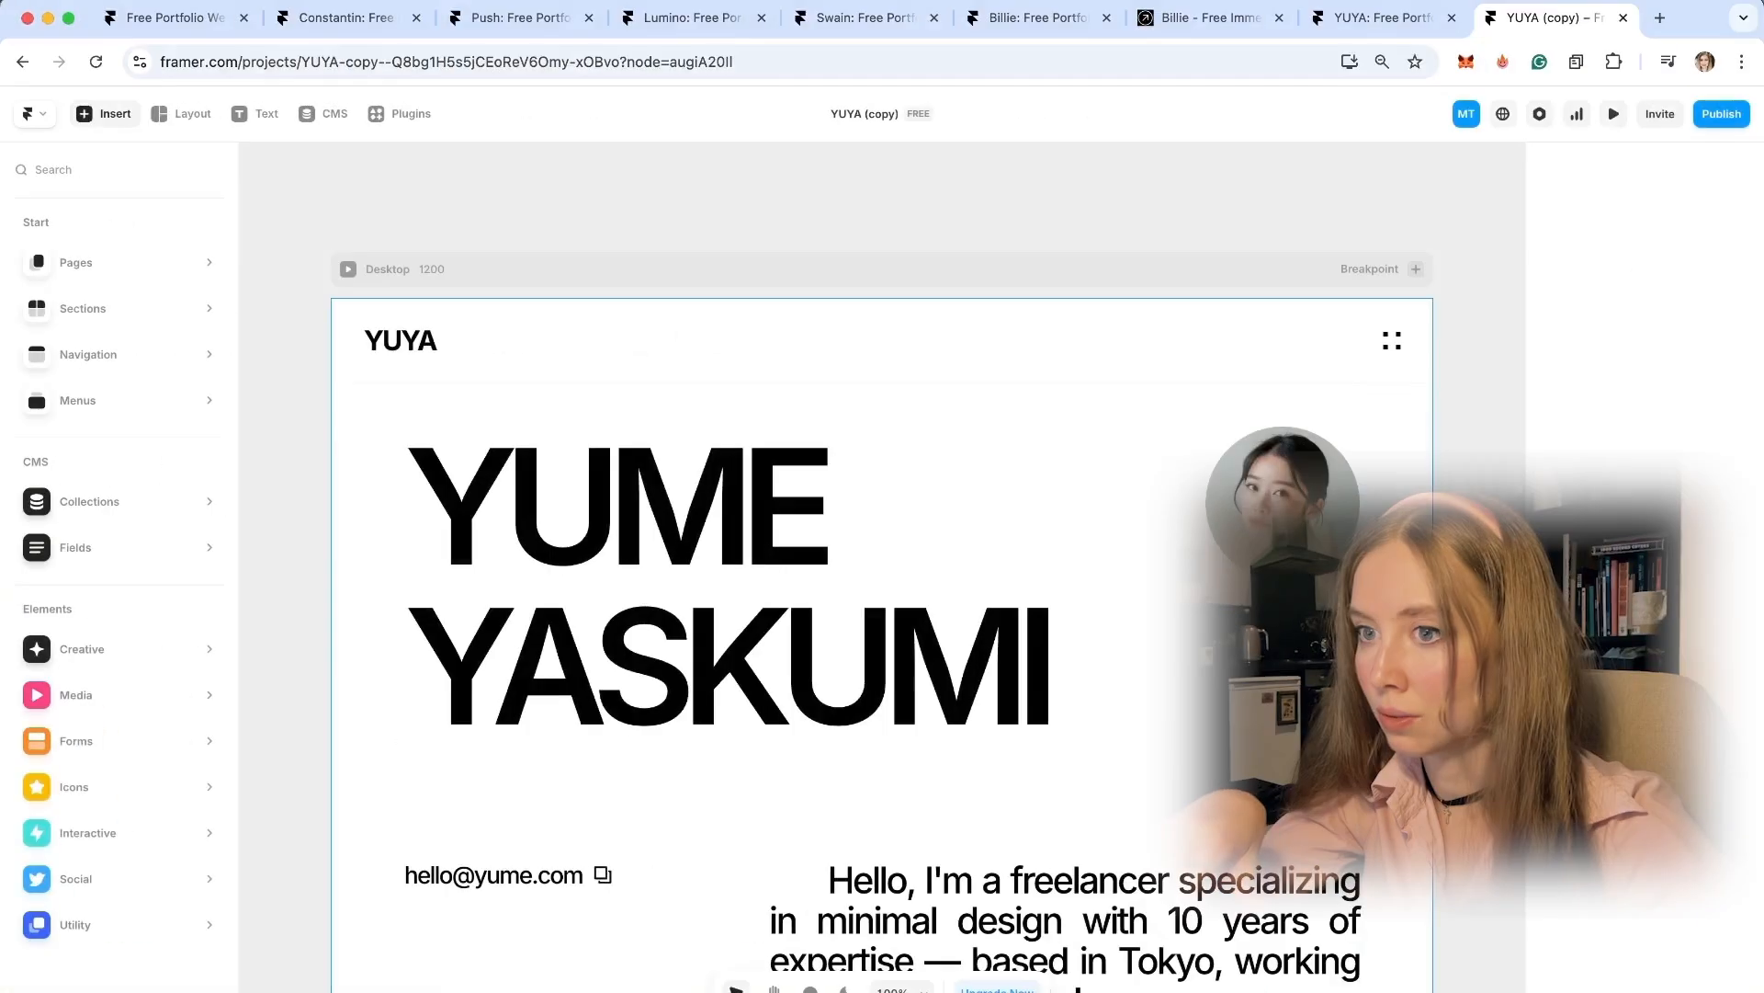
Close the insert options, open the project's /works page and go into the Stone Mind project page.
mouse_move(199, 281)
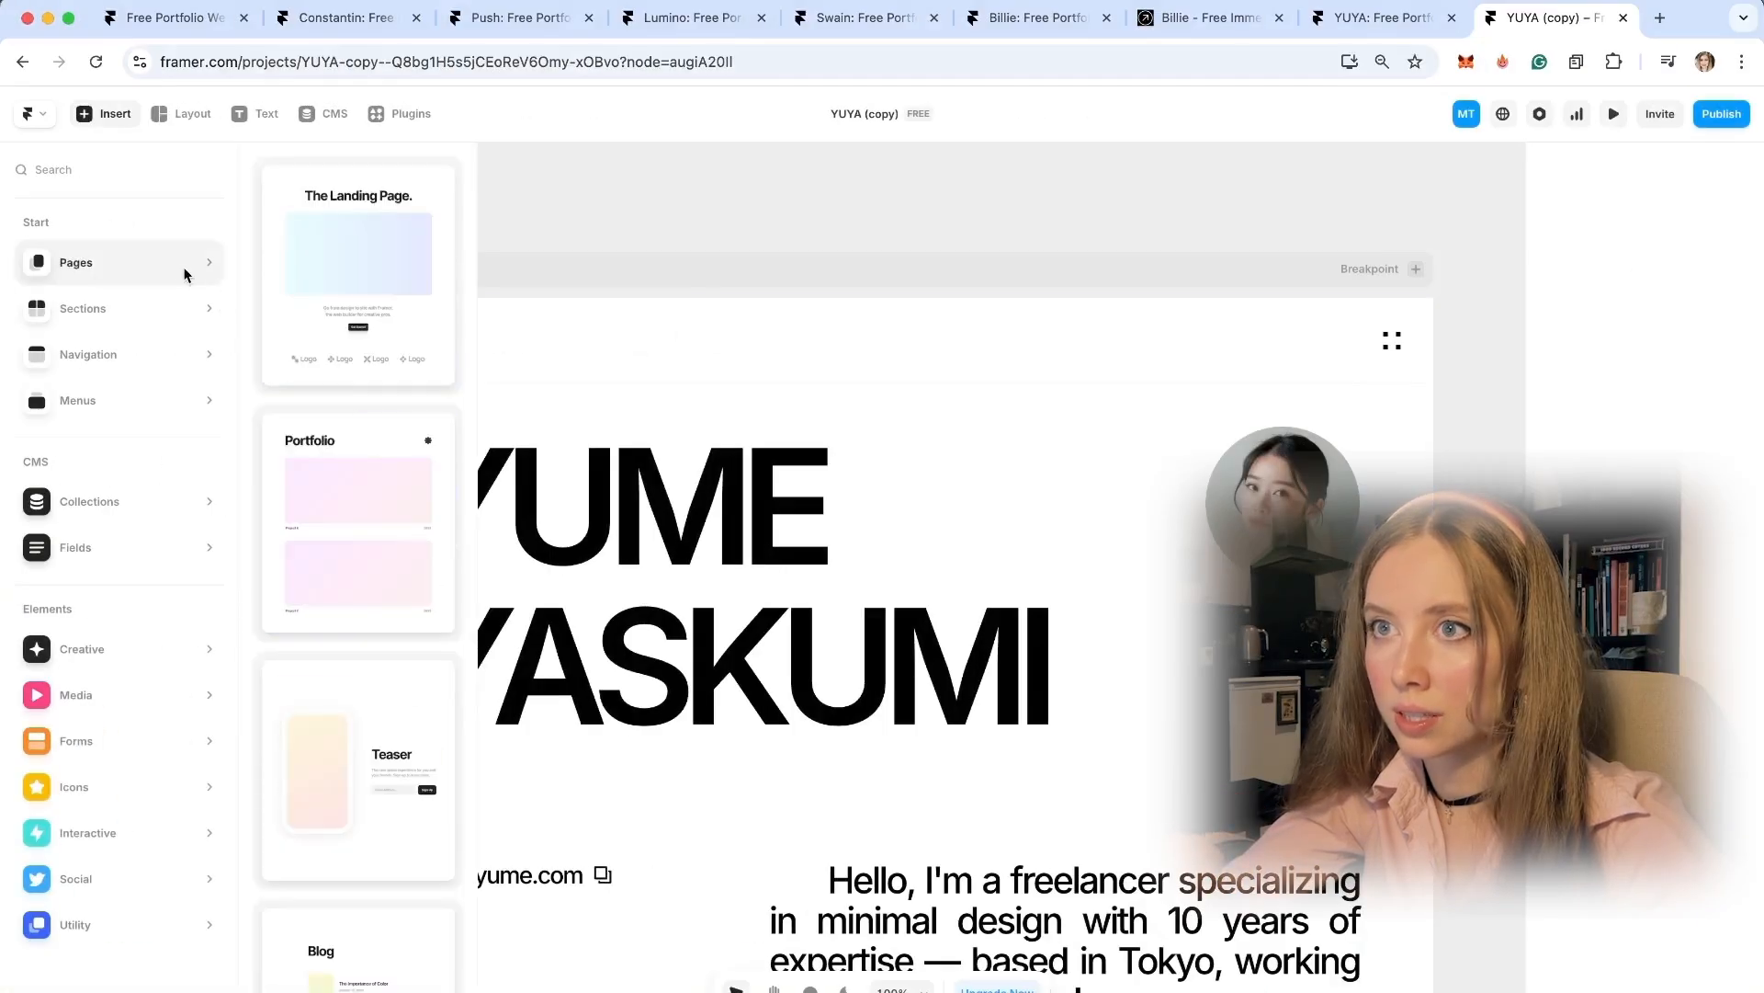
key(Escape)
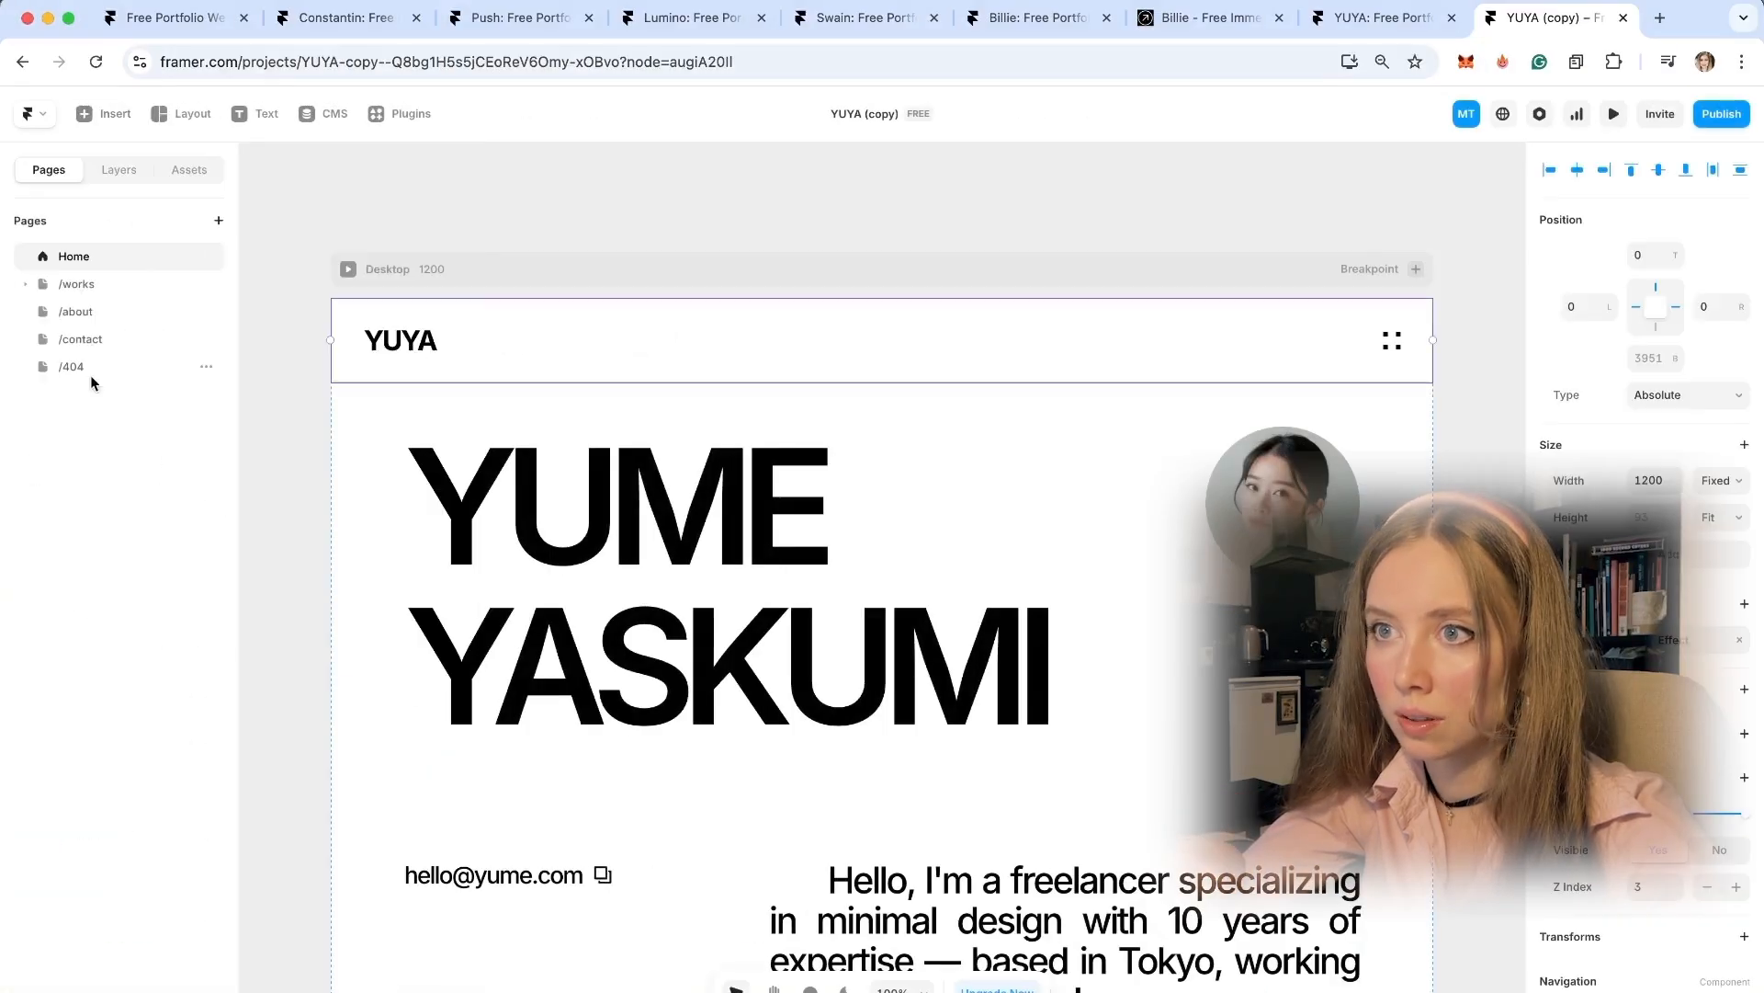
click(90, 285)
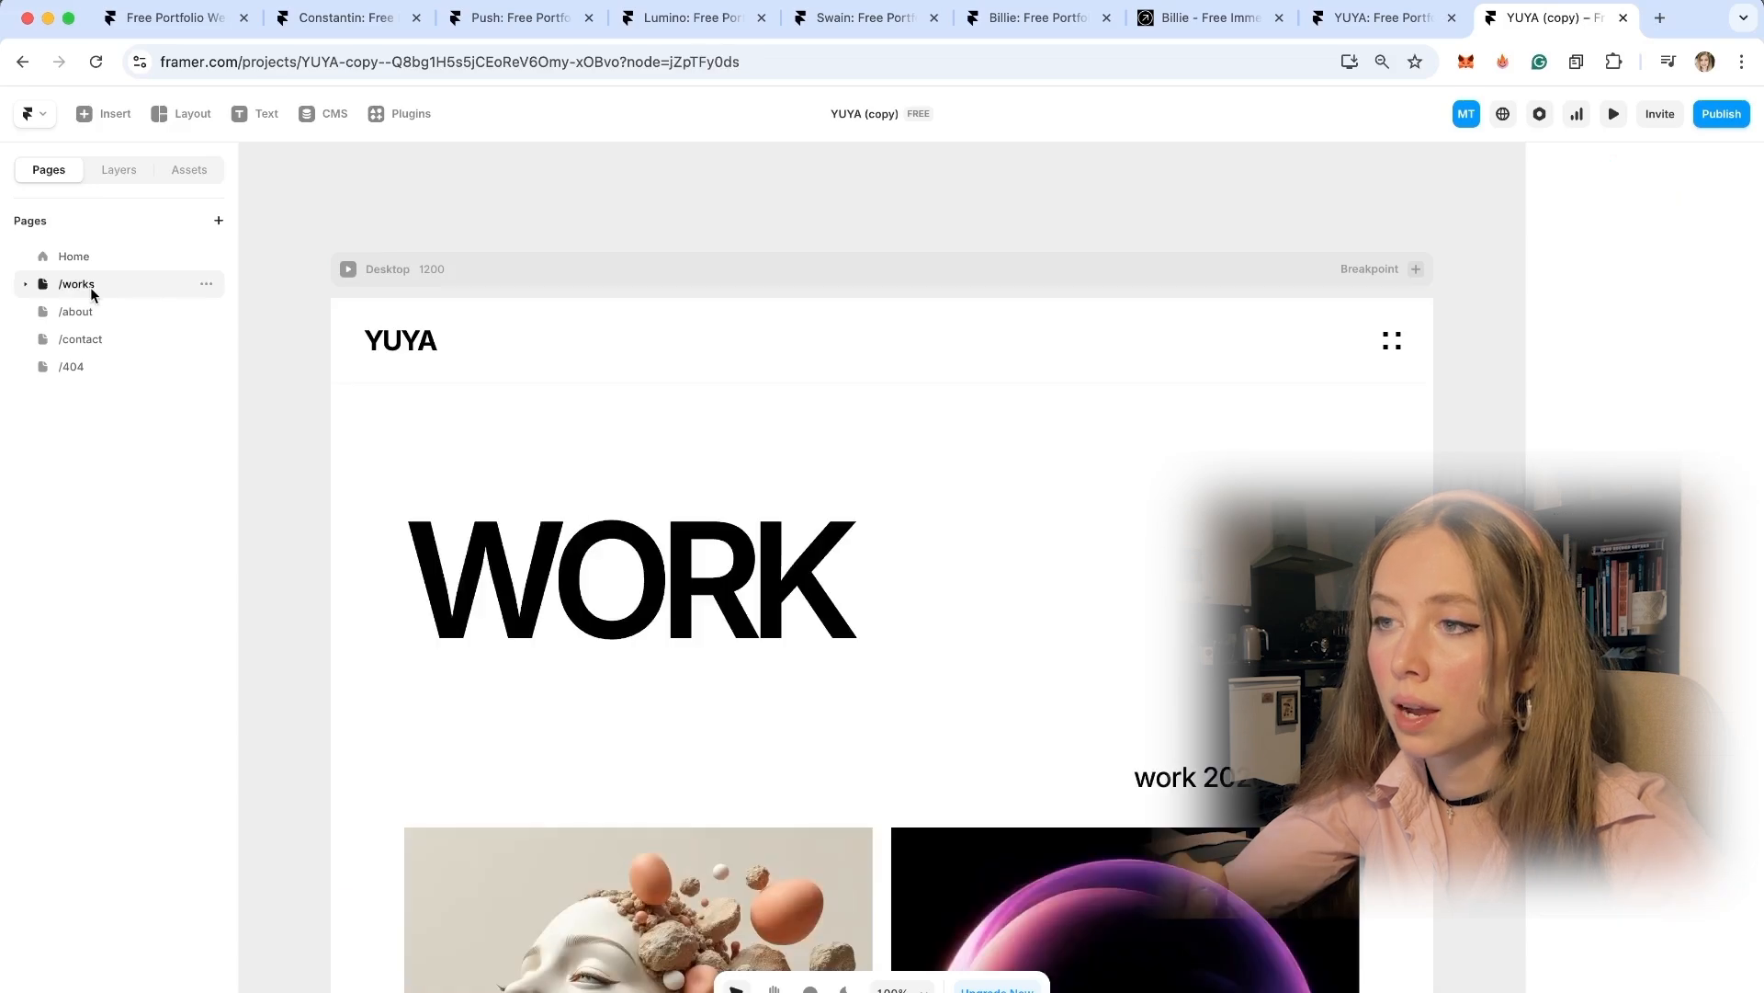
double_click(495, 836)
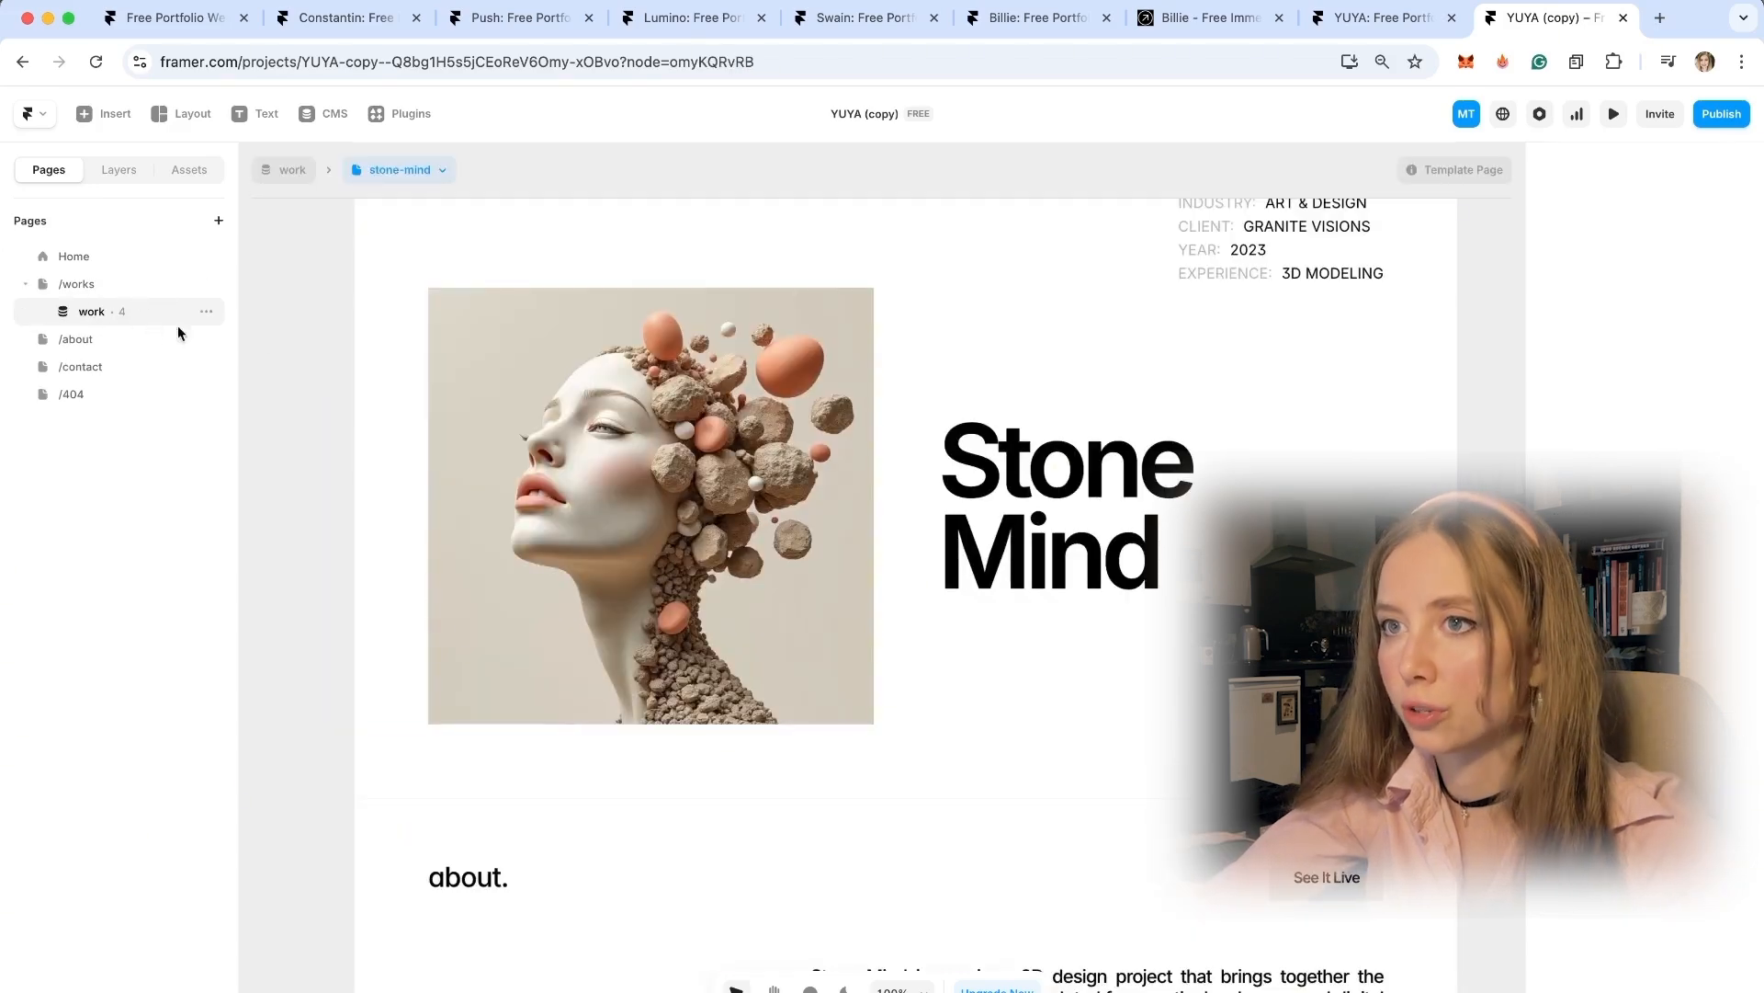
Examine the Stone Mind project page's about text, image gallery and testimonial section.
scroll(1270, 313, down, 2)
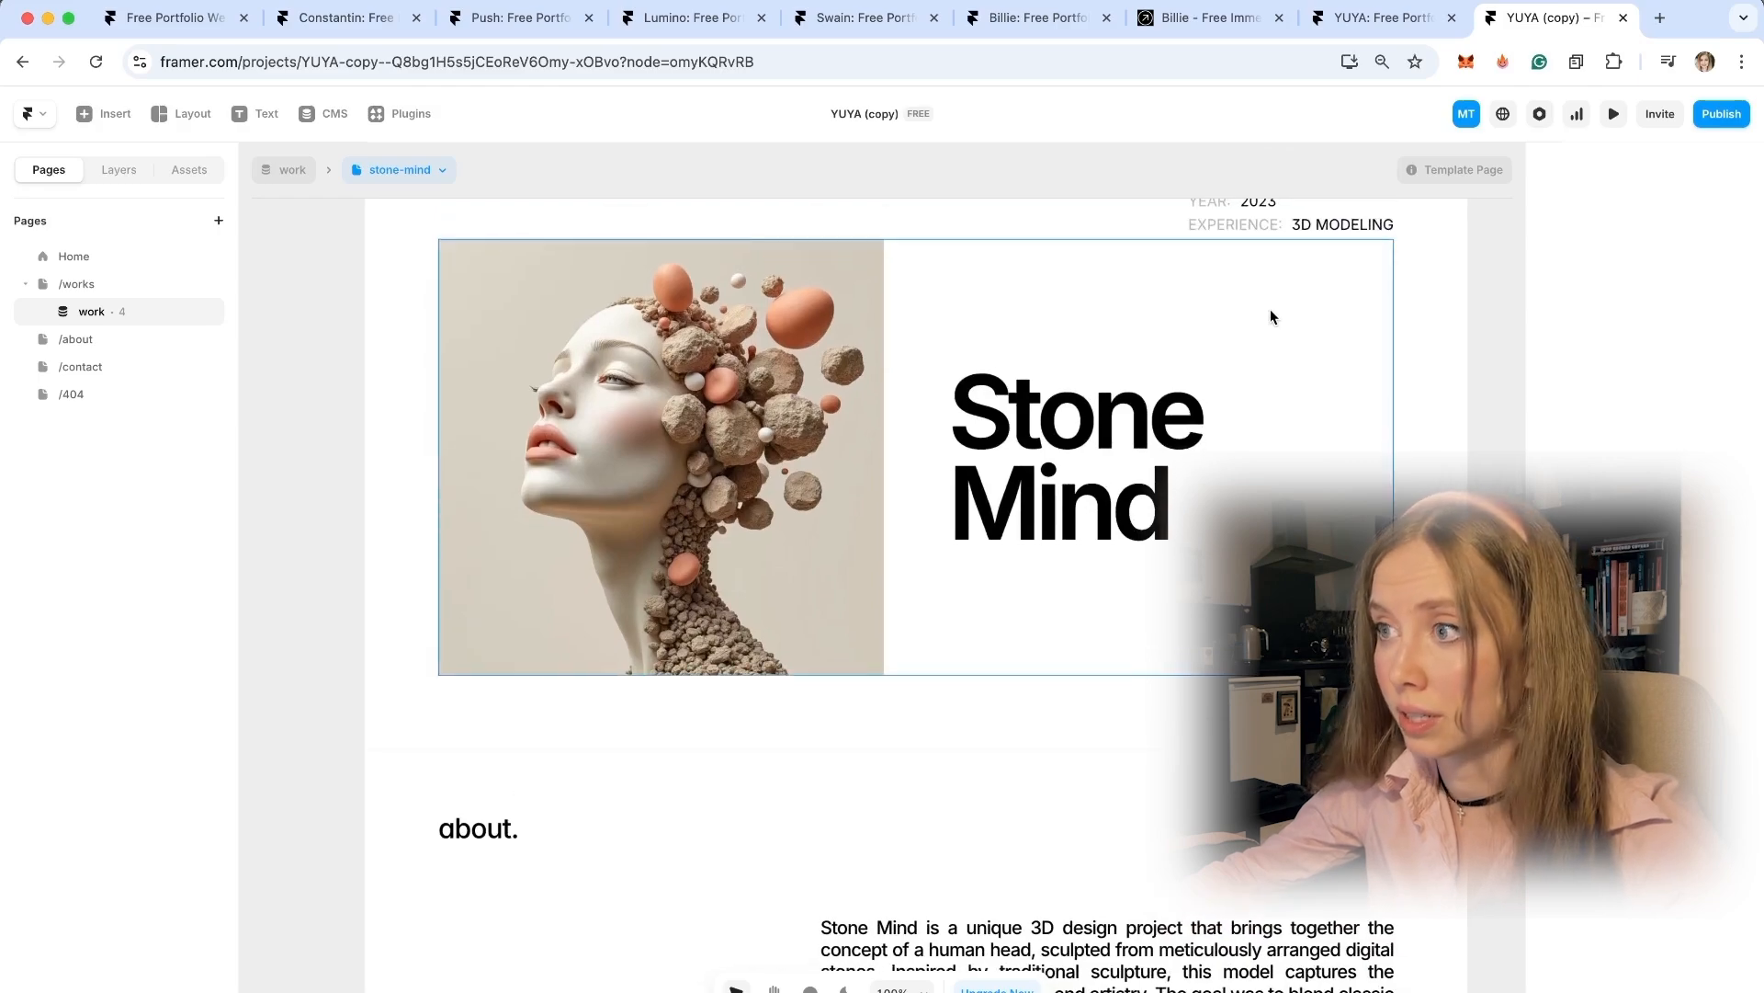
scroll(1270, 312, down, 10)
scroll(1270, 312, down, 15)
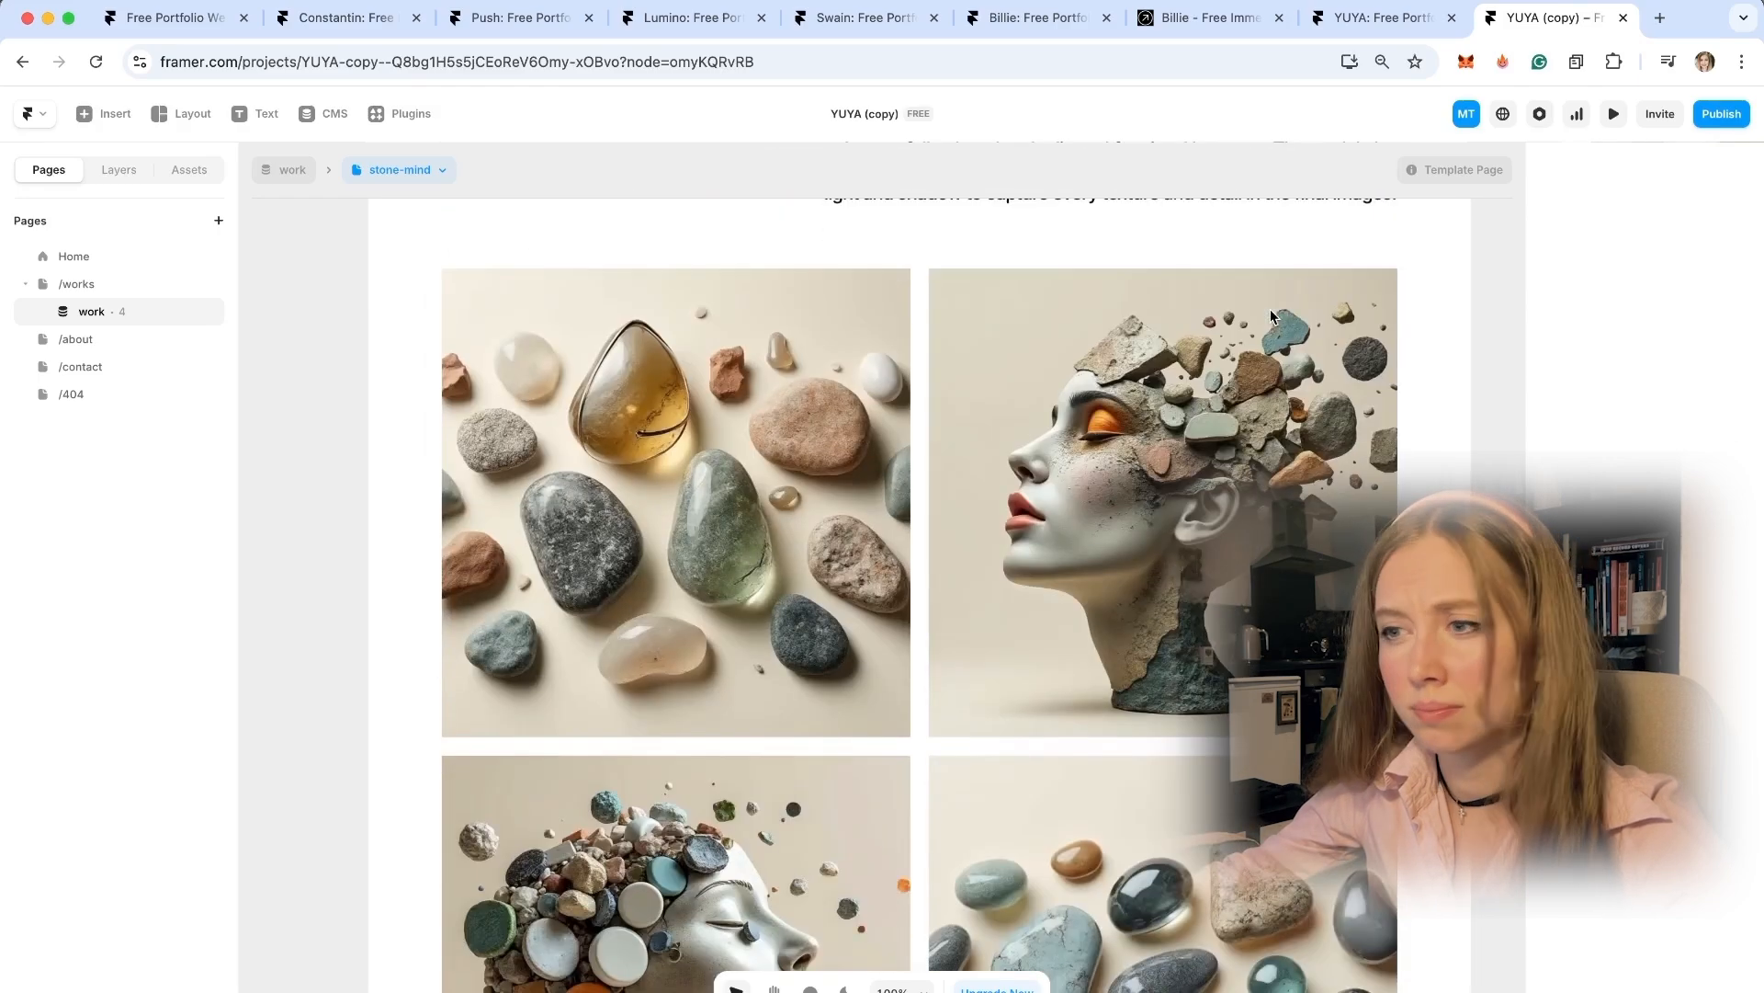
scroll(1270, 317, down, 10)
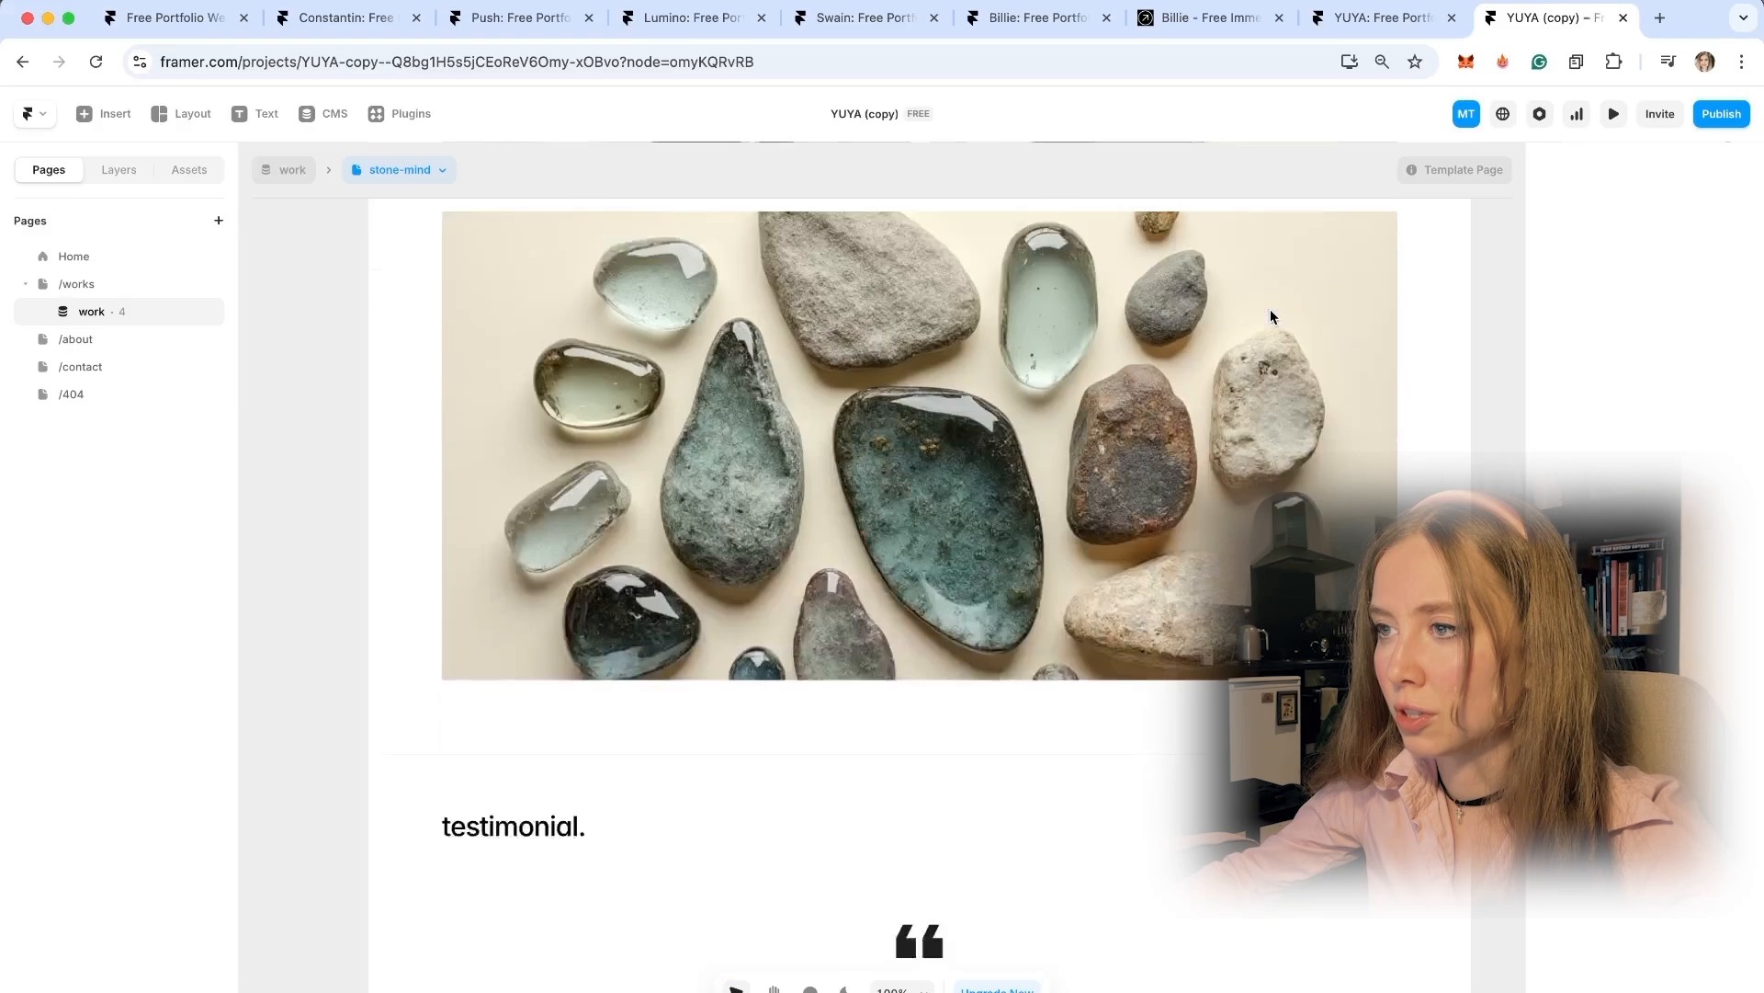
scroll(1270, 317, up, 20)
scroll(1270, 317, up, 20)
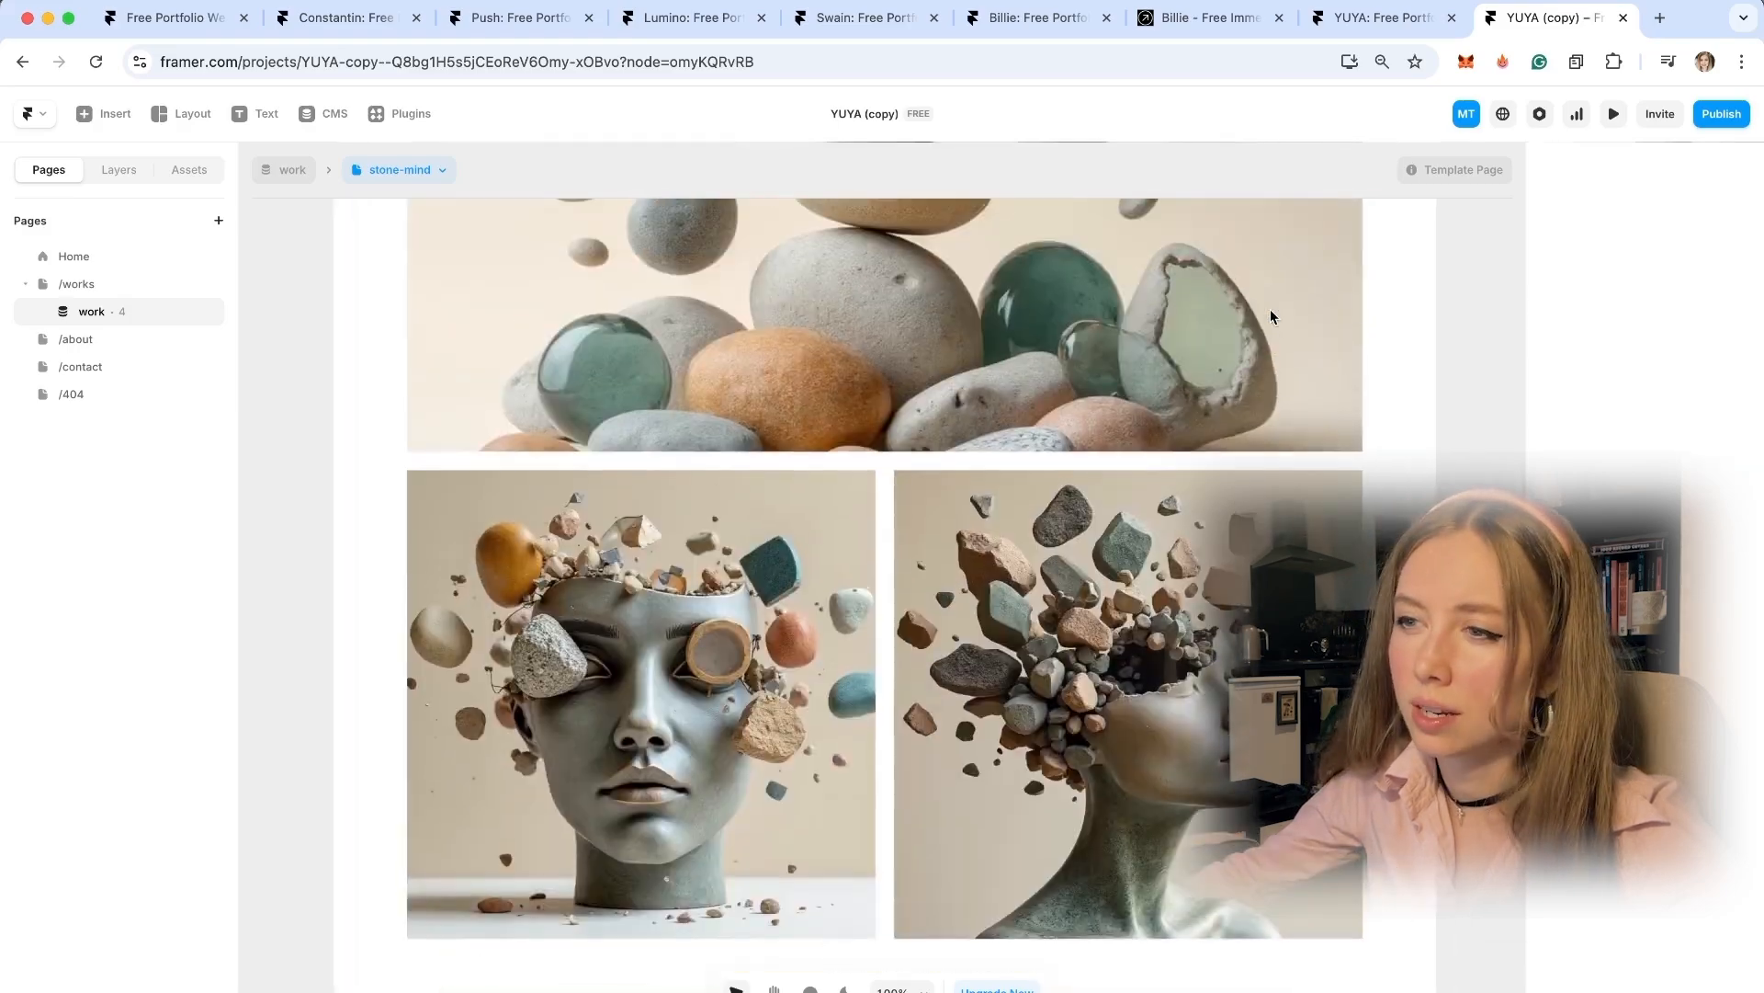
scroll(1270, 317, up, 1)
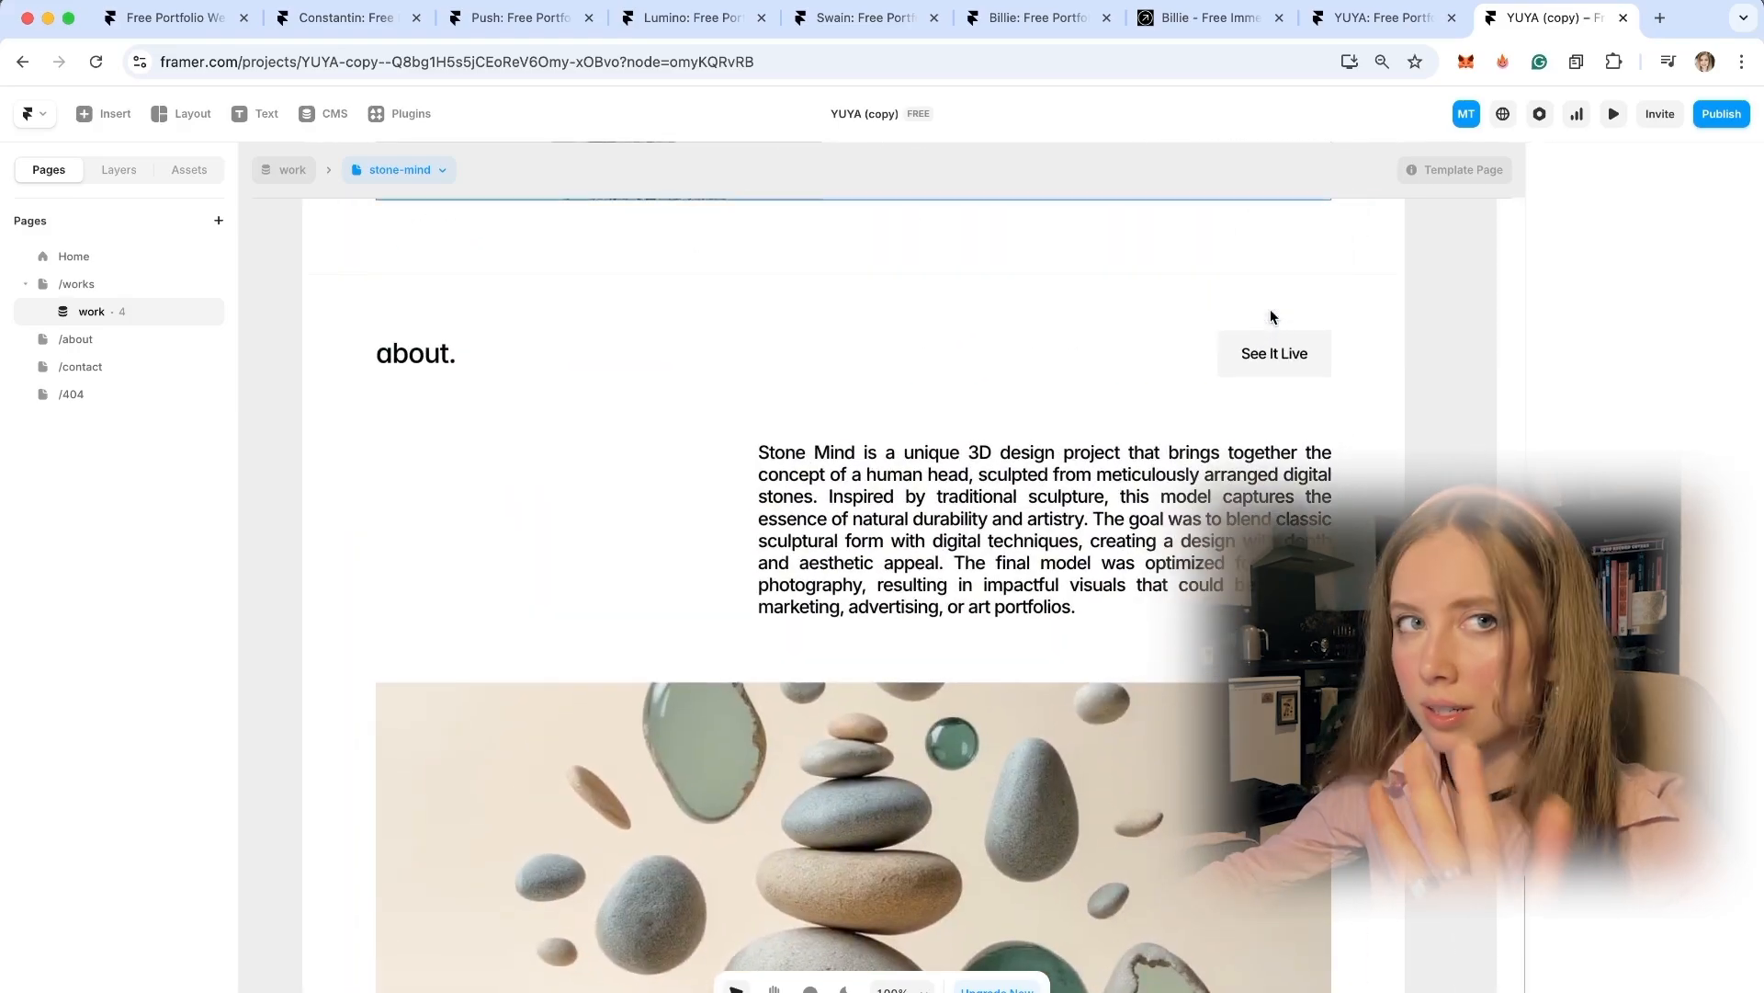
scroll(1271, 317, down, 3)
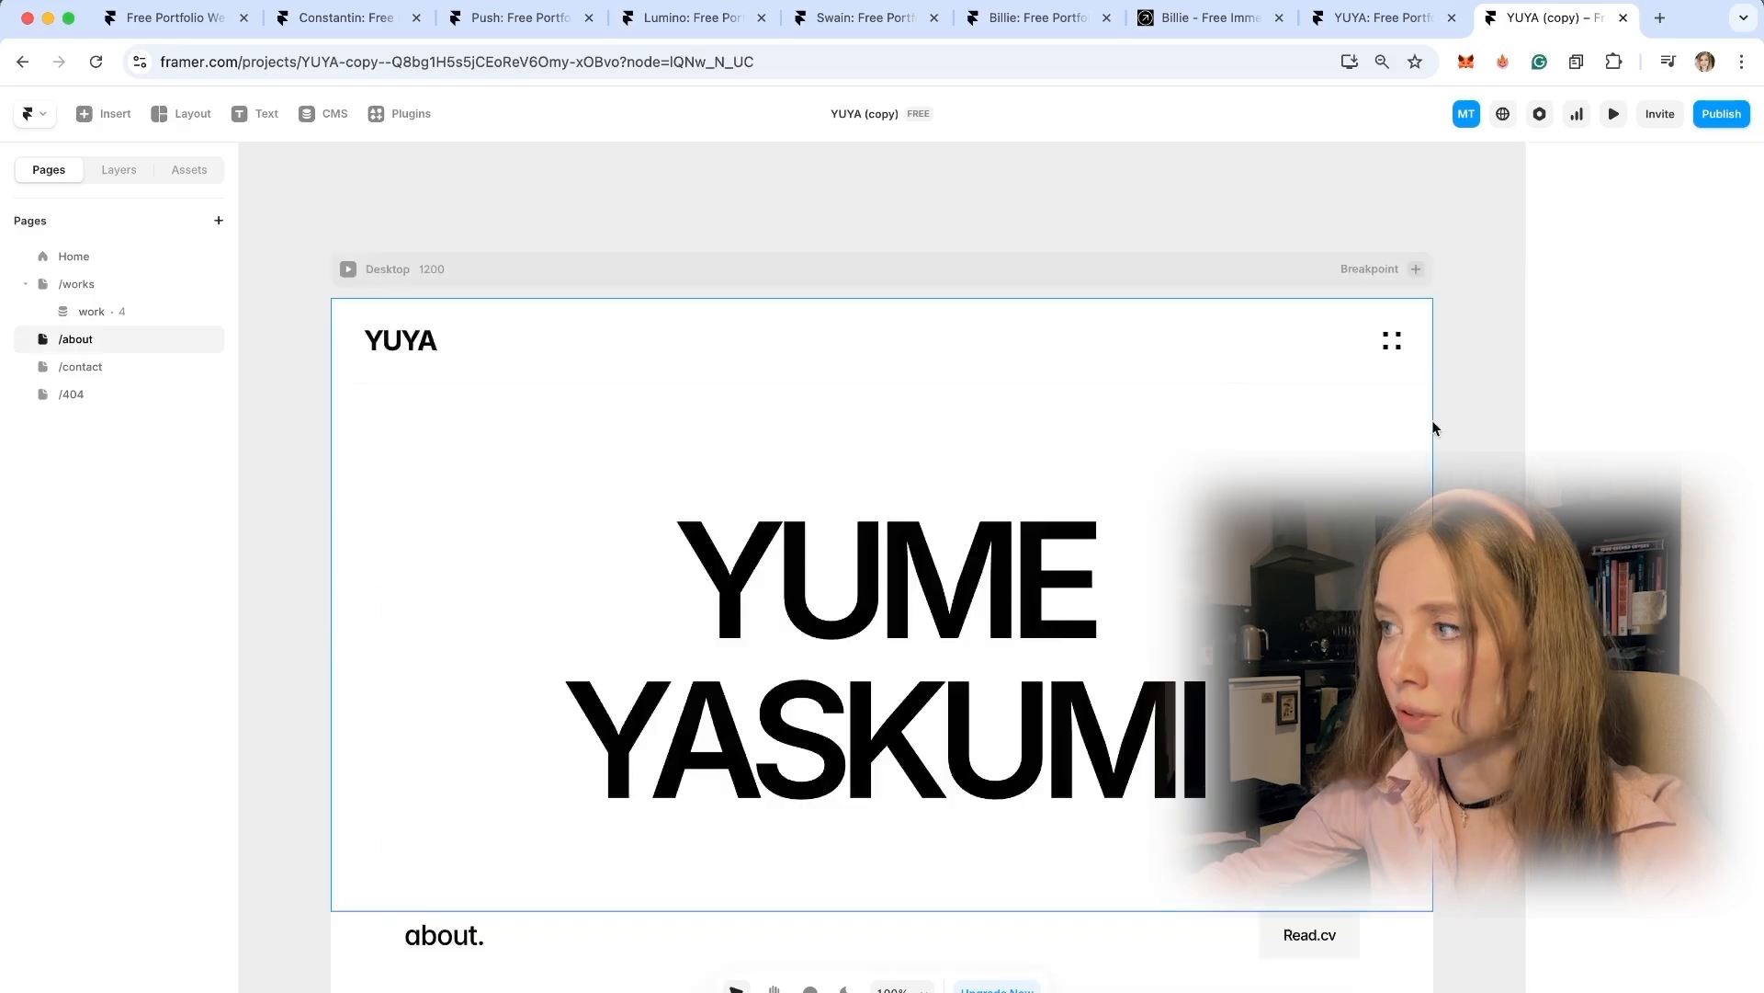
Select the services list component on the /about page and show its place in the page's layer structure.
scroll(1169, 564, down, 15)
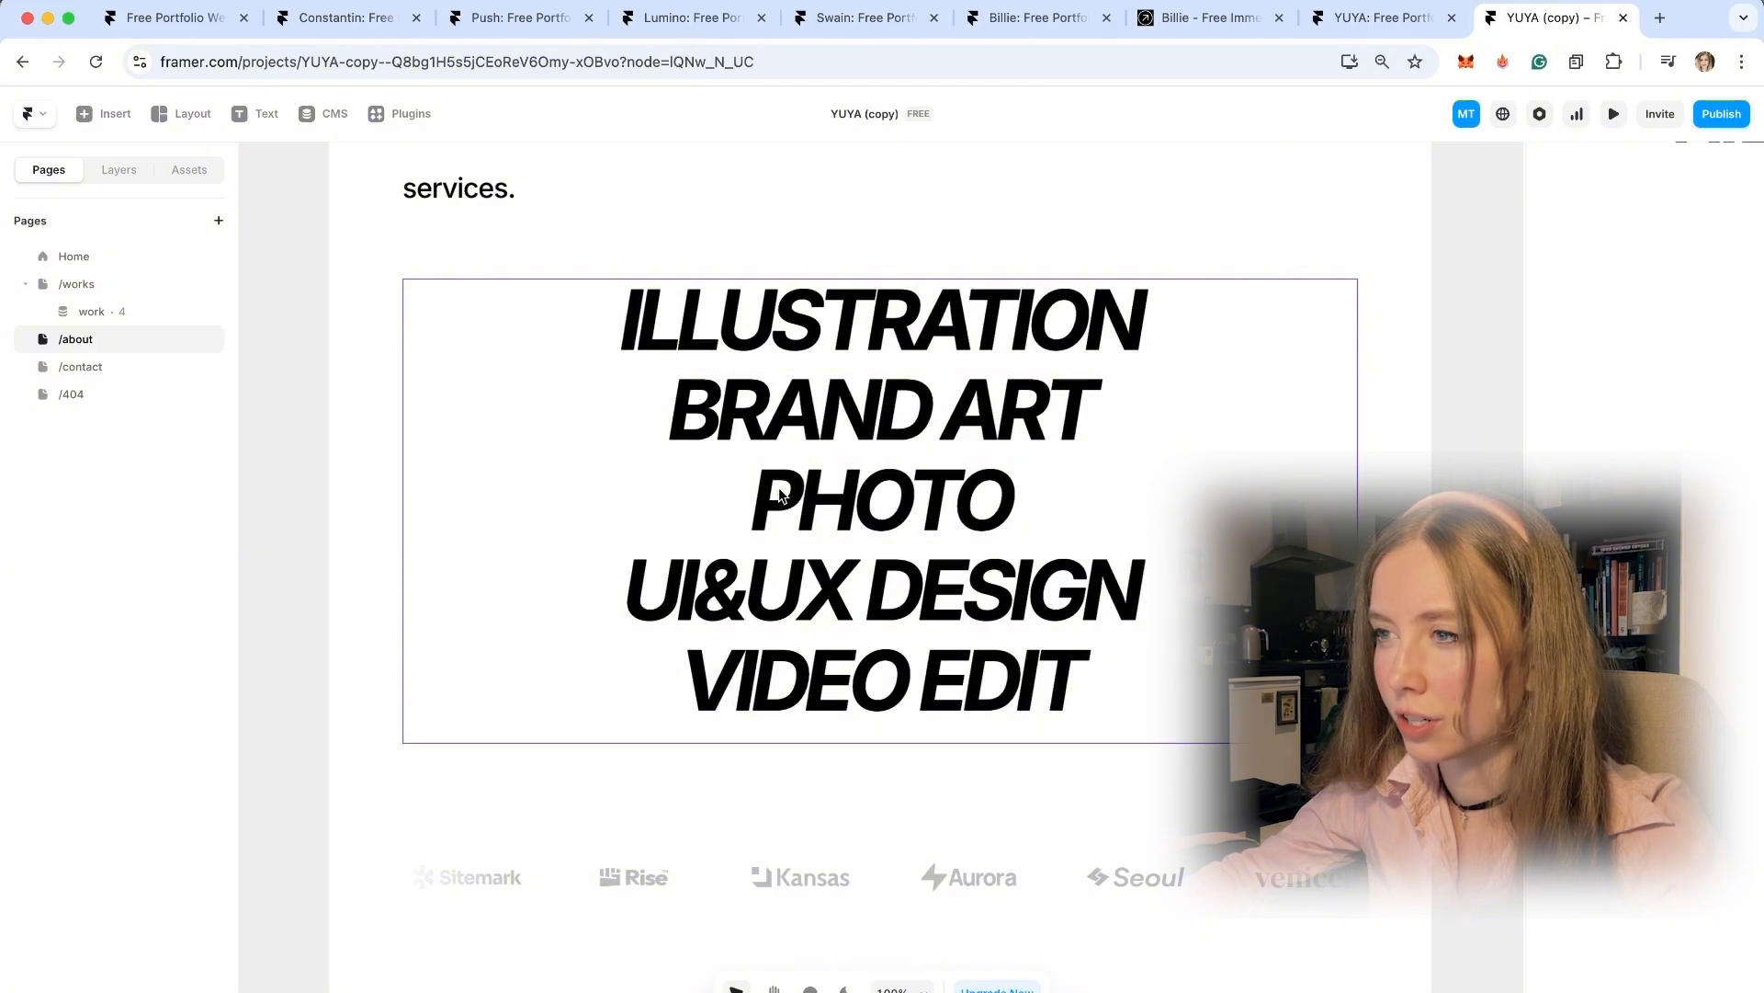
click(1278, 309)
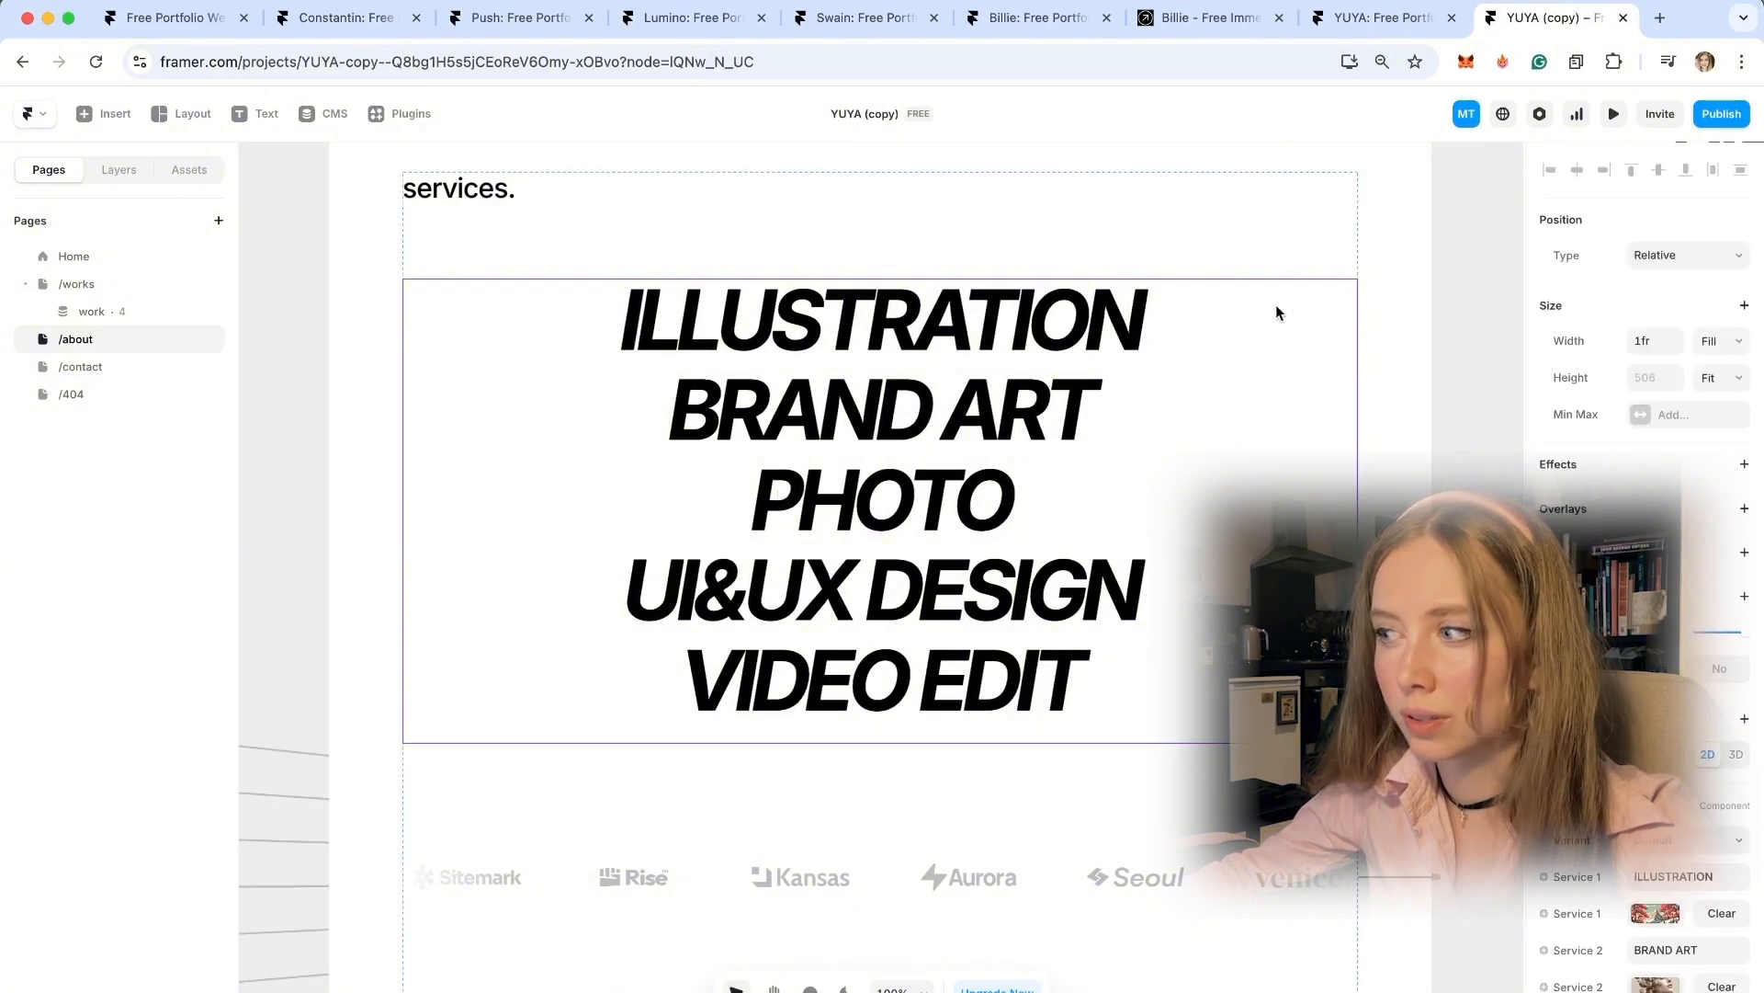
key(alt+2)
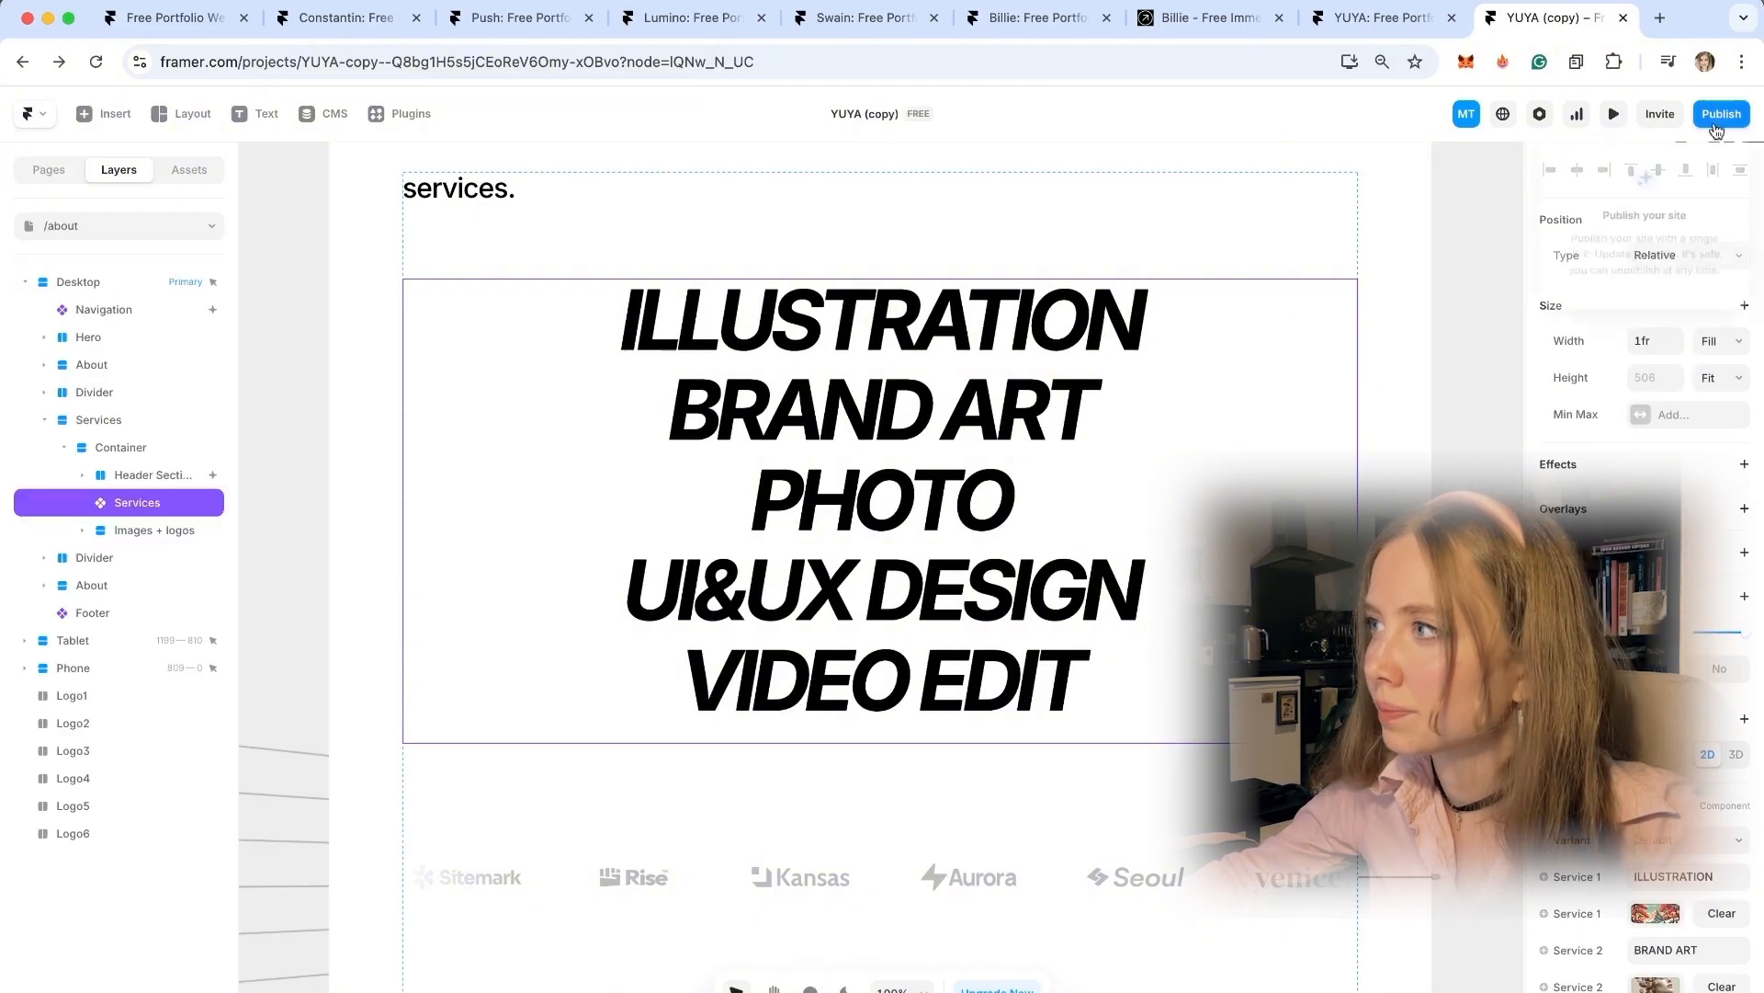
Preview the /about page and examine its about text, the image effects on the services list, and the FAQs section.
click(1614, 114)
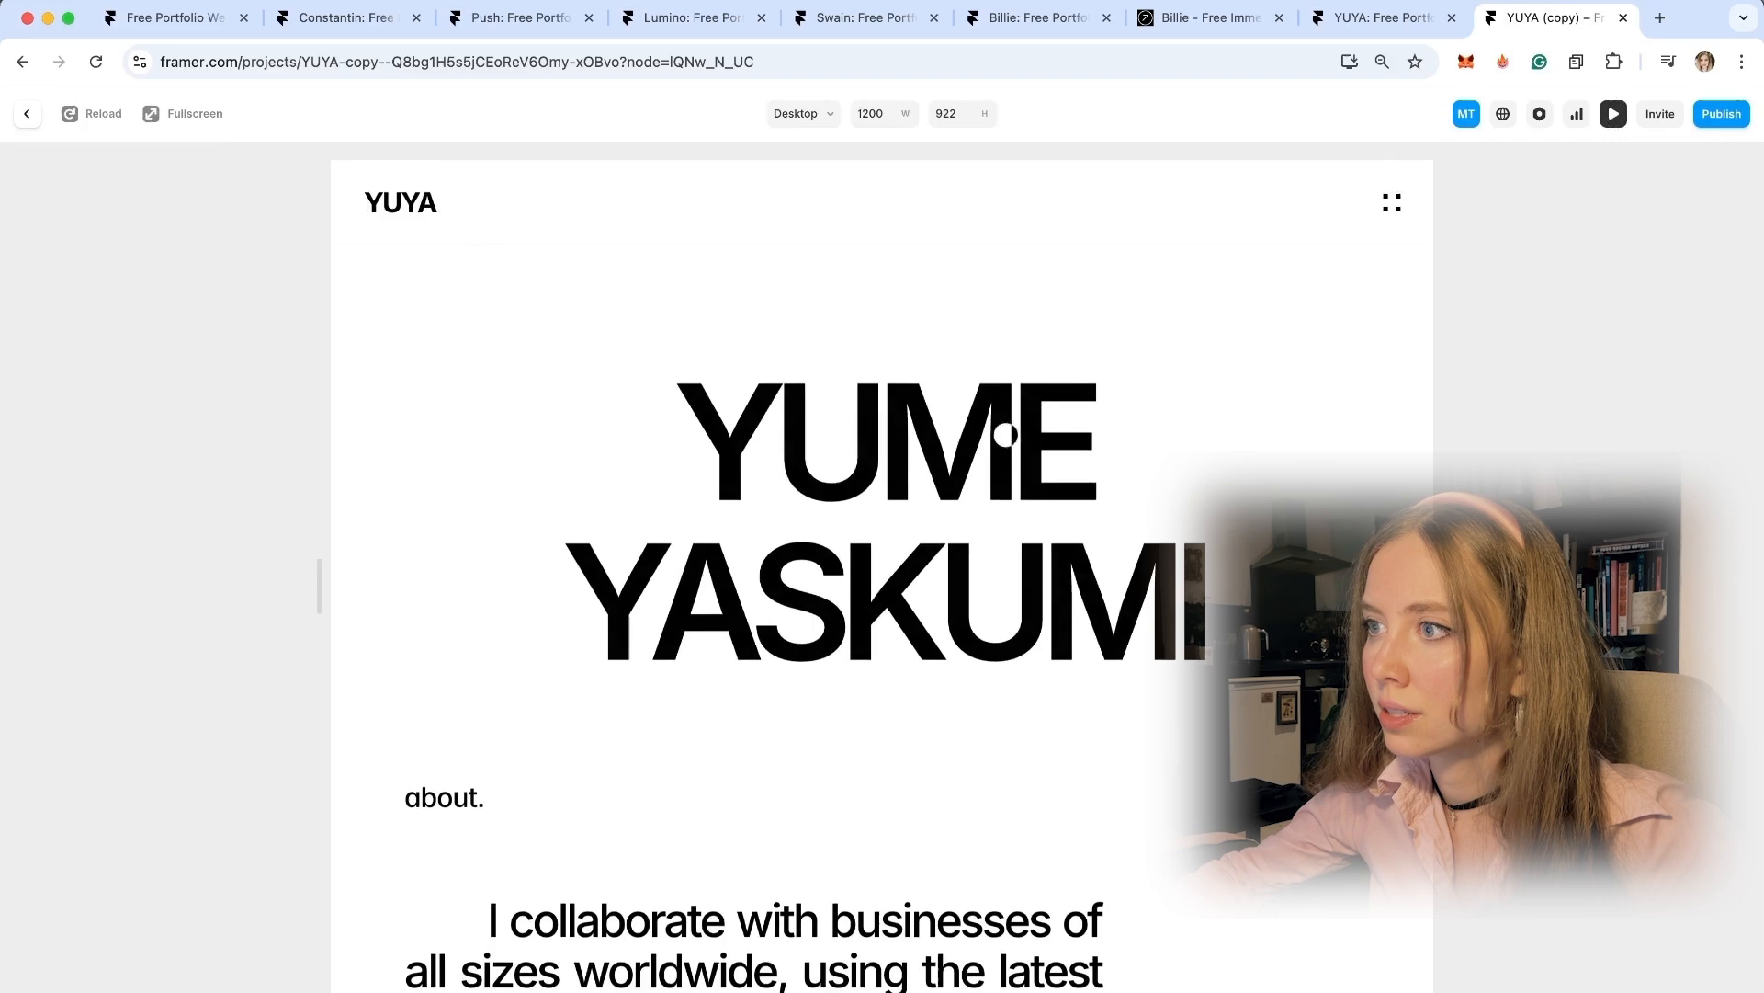
scroll(1364, 343, down, 1)
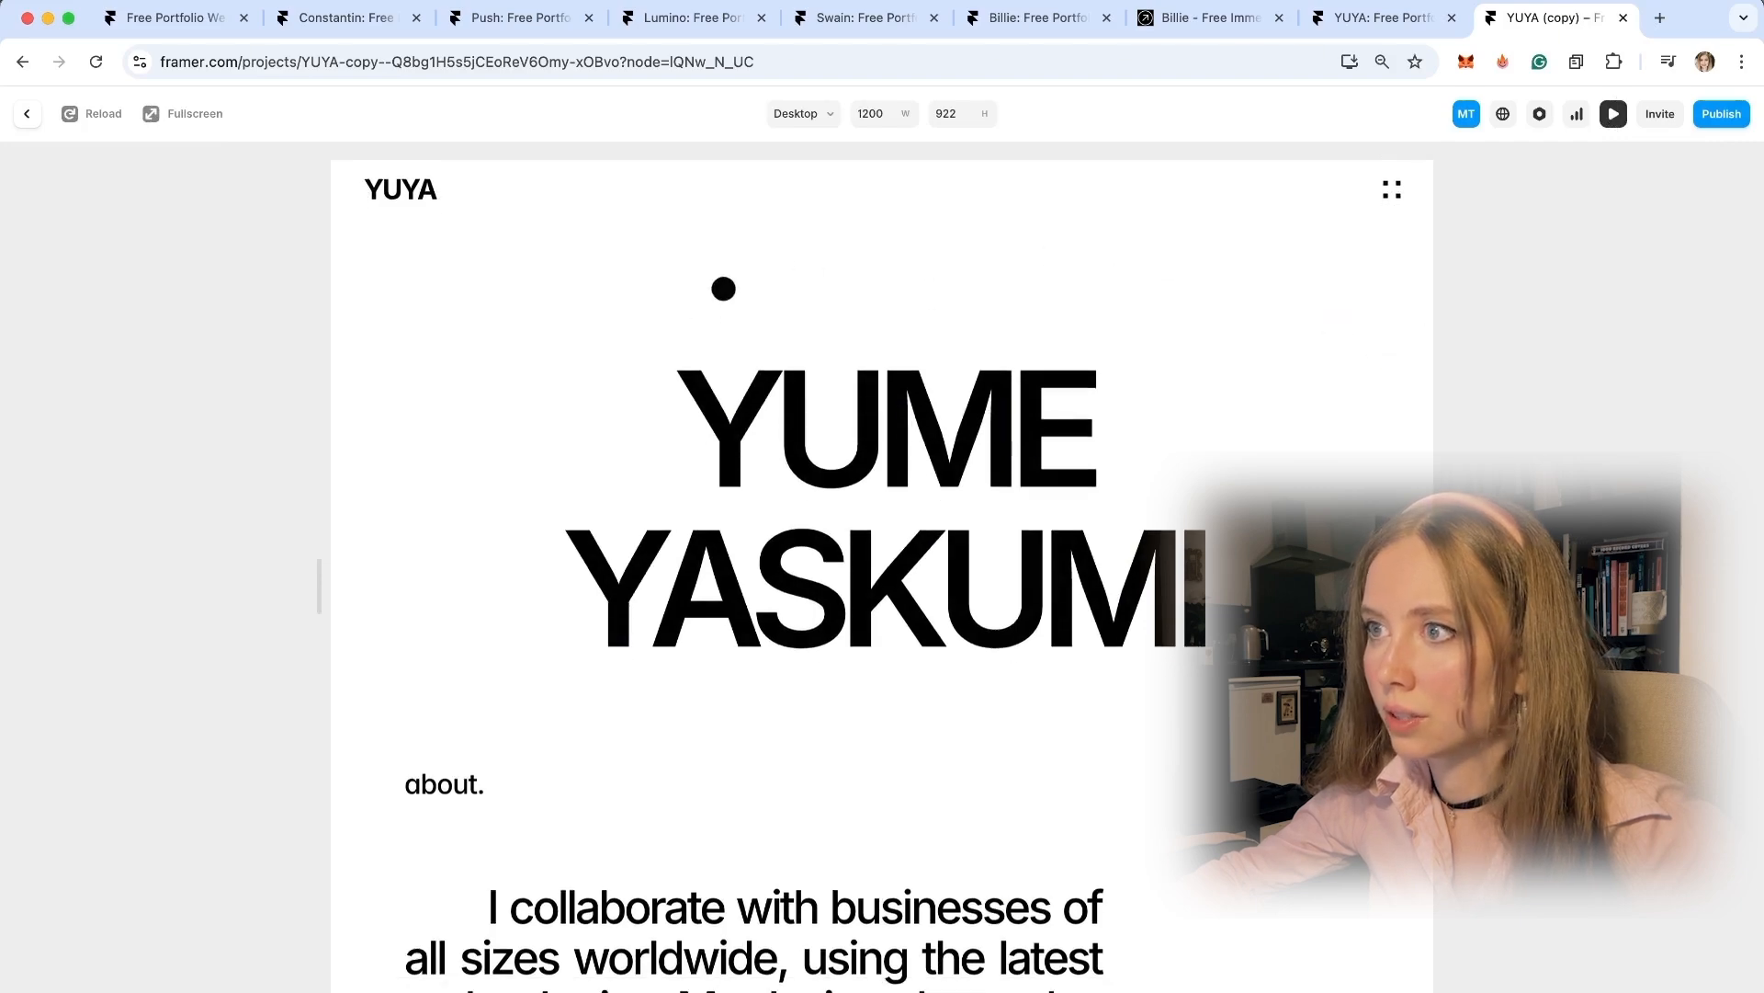
scroll(1016, 539, down, 15)
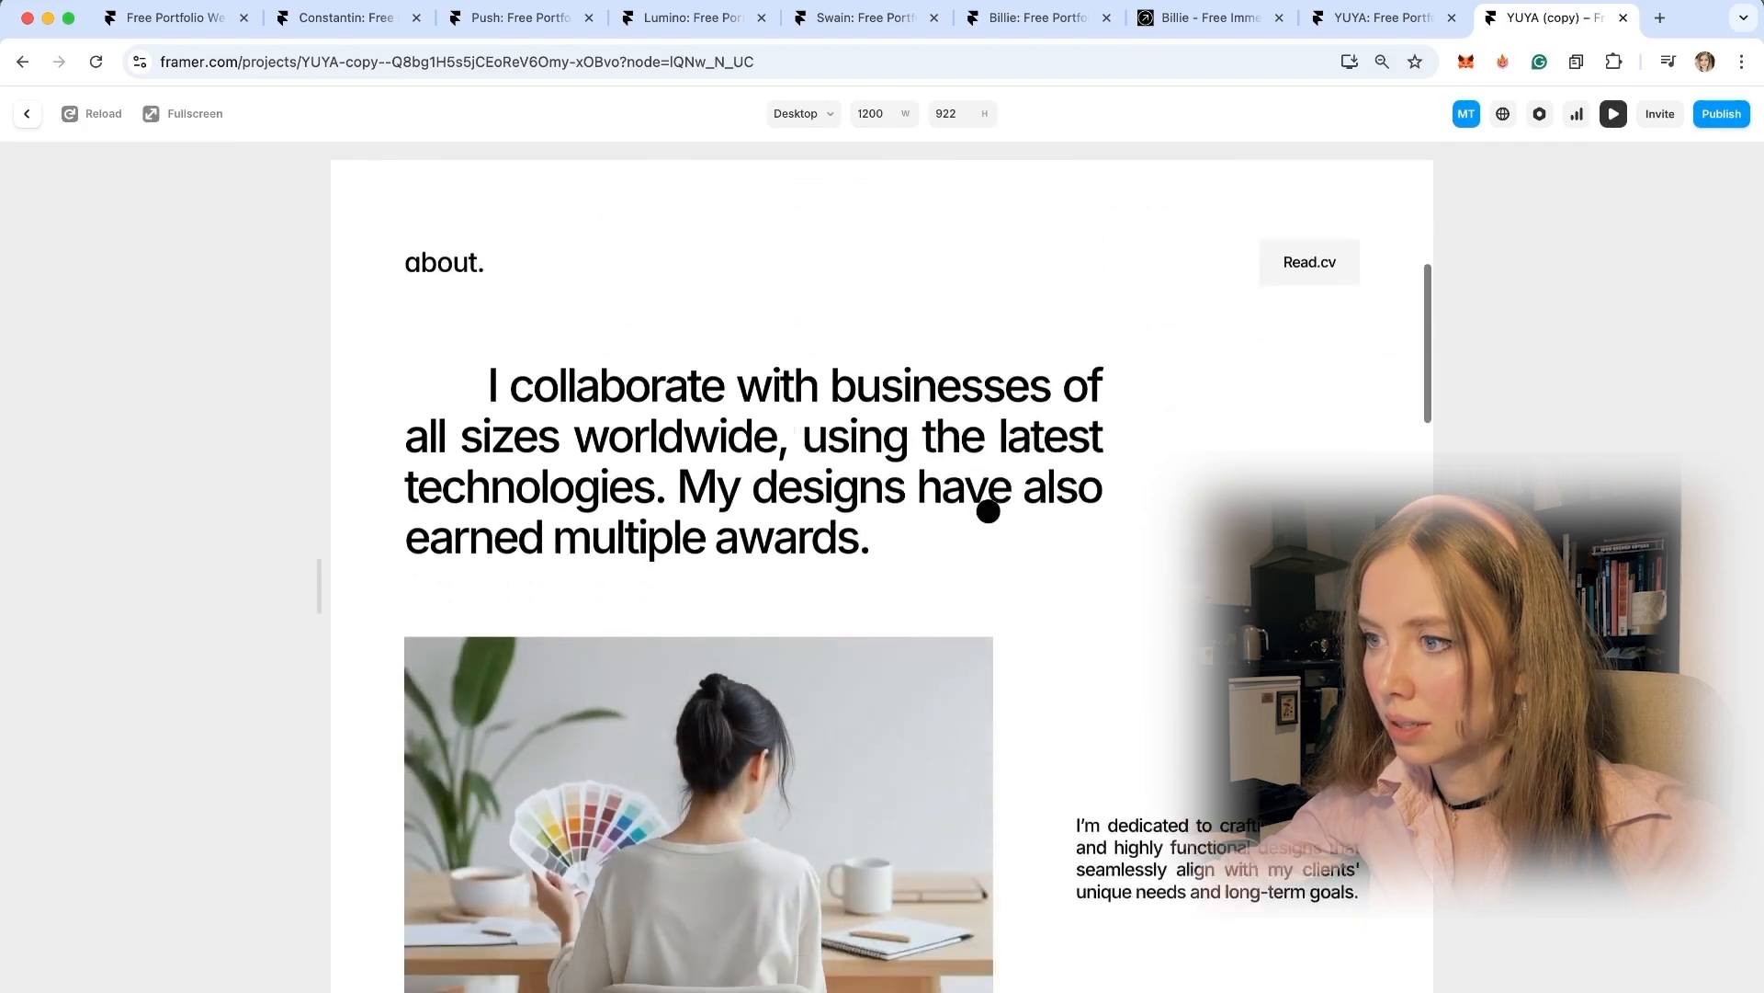
scroll(977, 569, down, 4)
scroll(946, 327, up, 1)
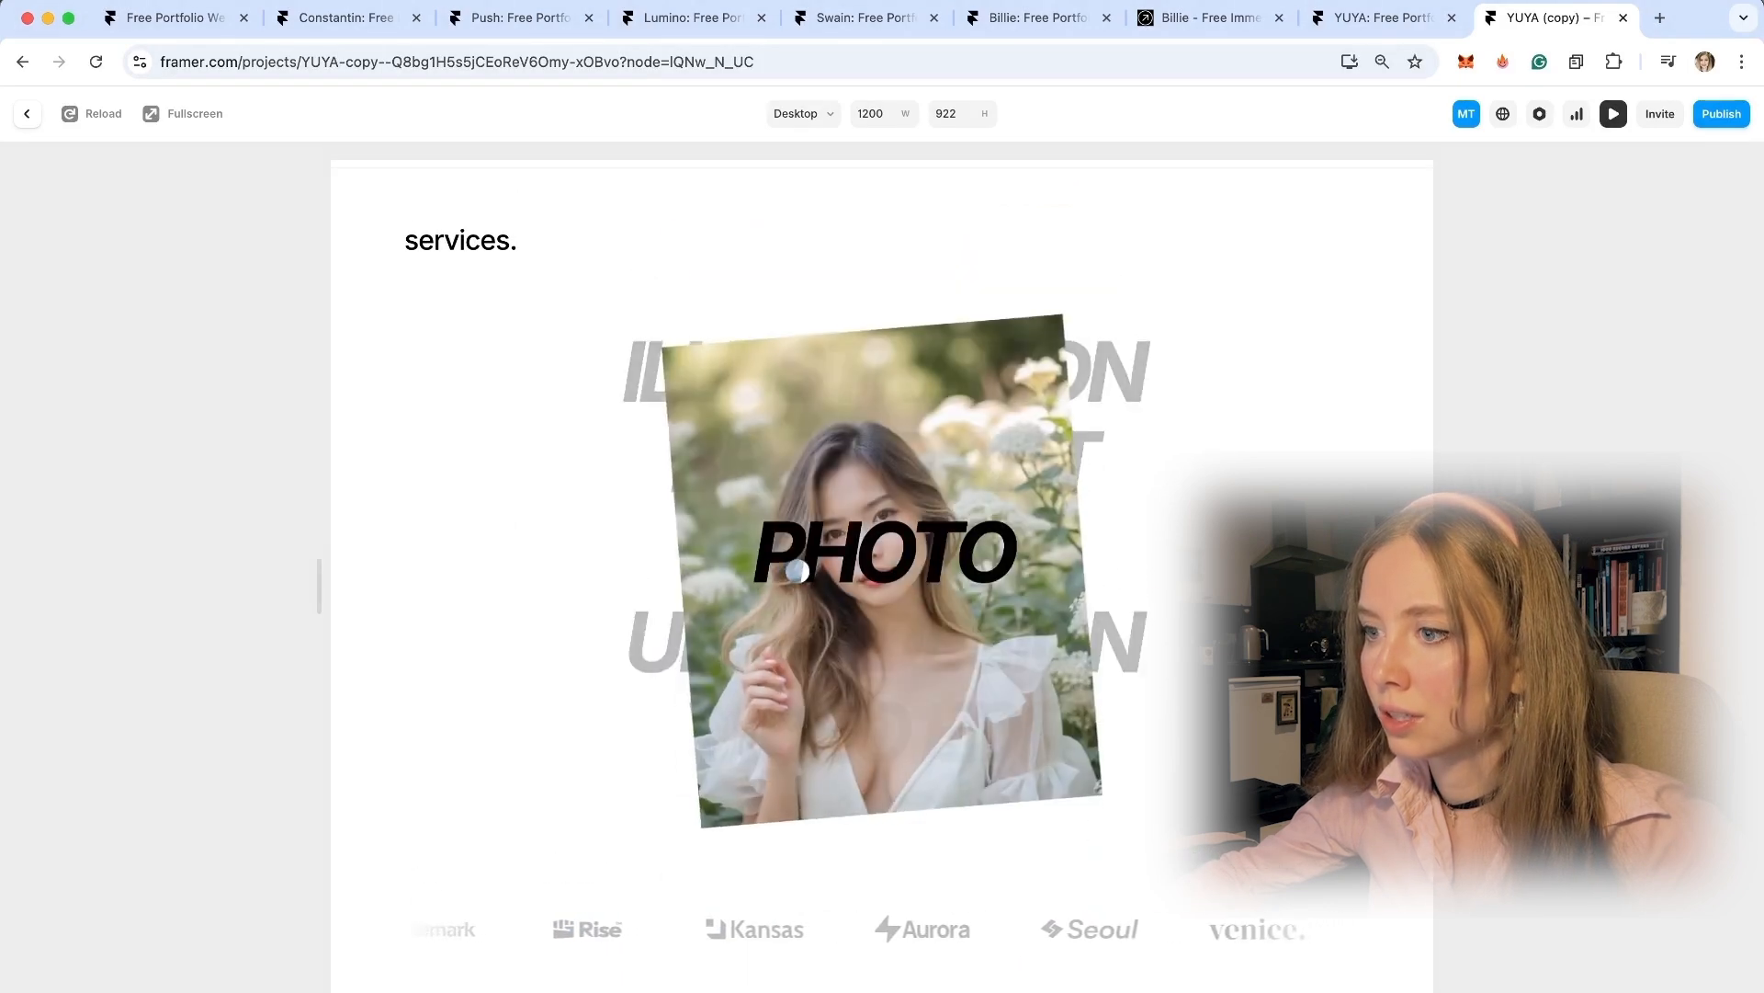
scroll(593, 908, down, 10)
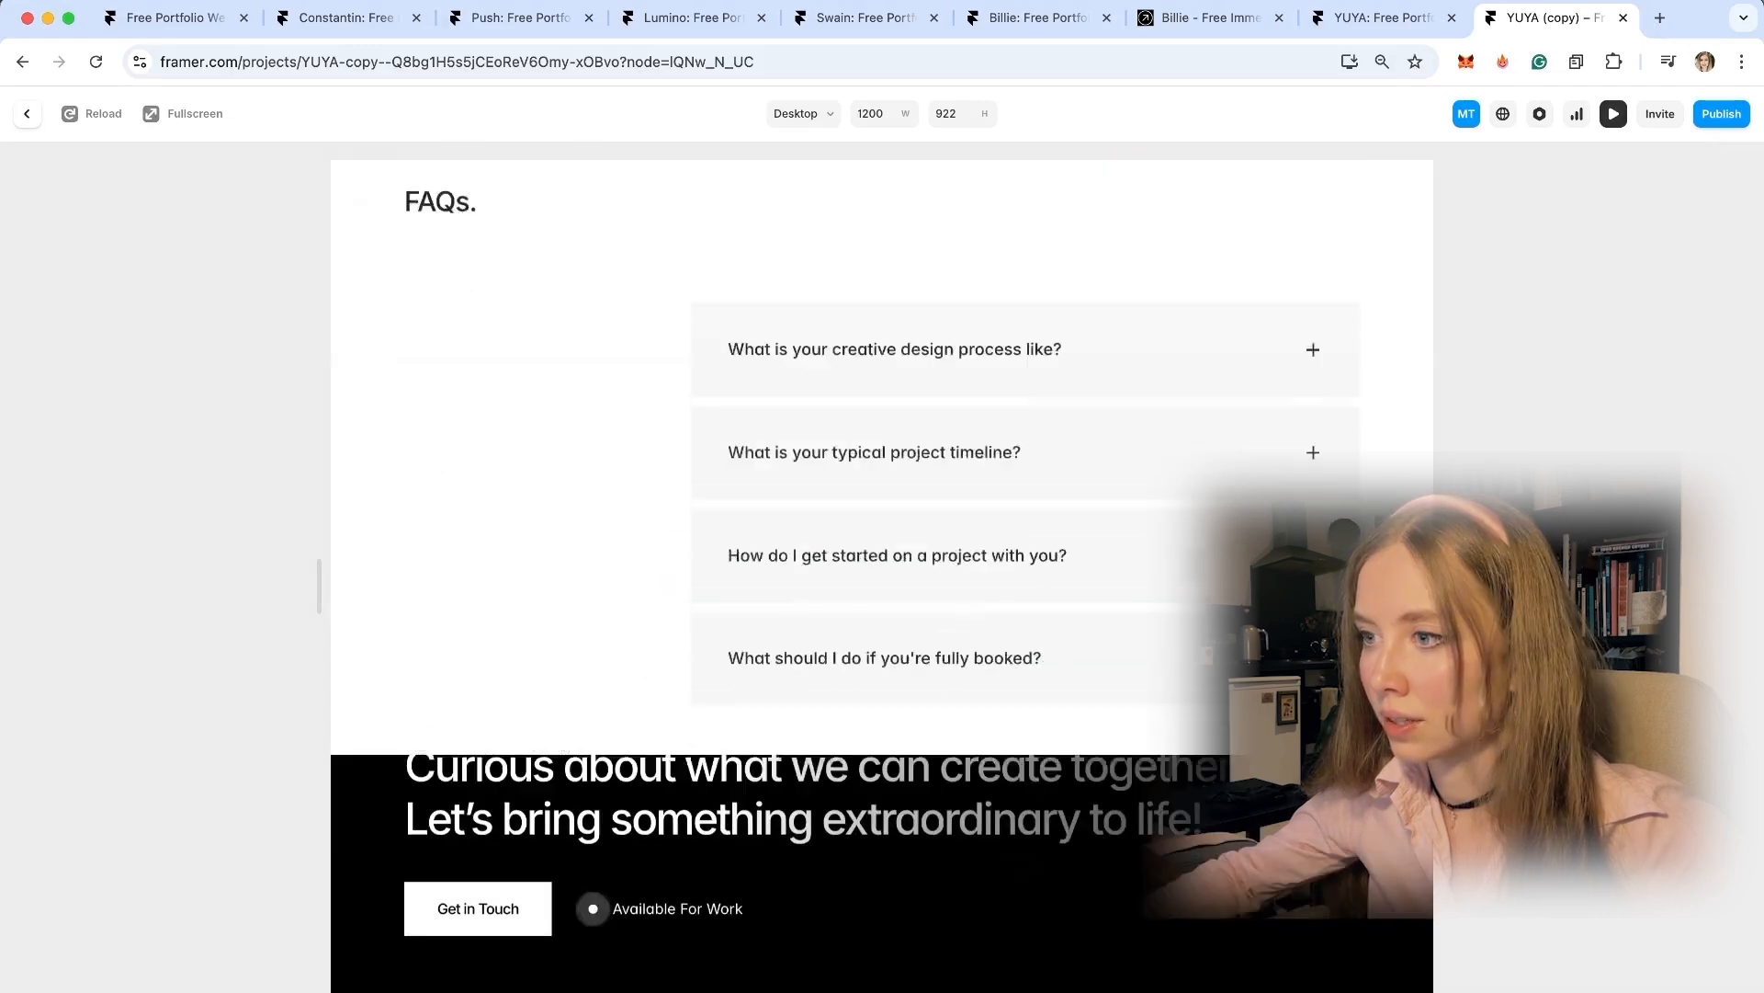
scroll(593, 908, down, 3)
scroll(593, 644, up, 10)
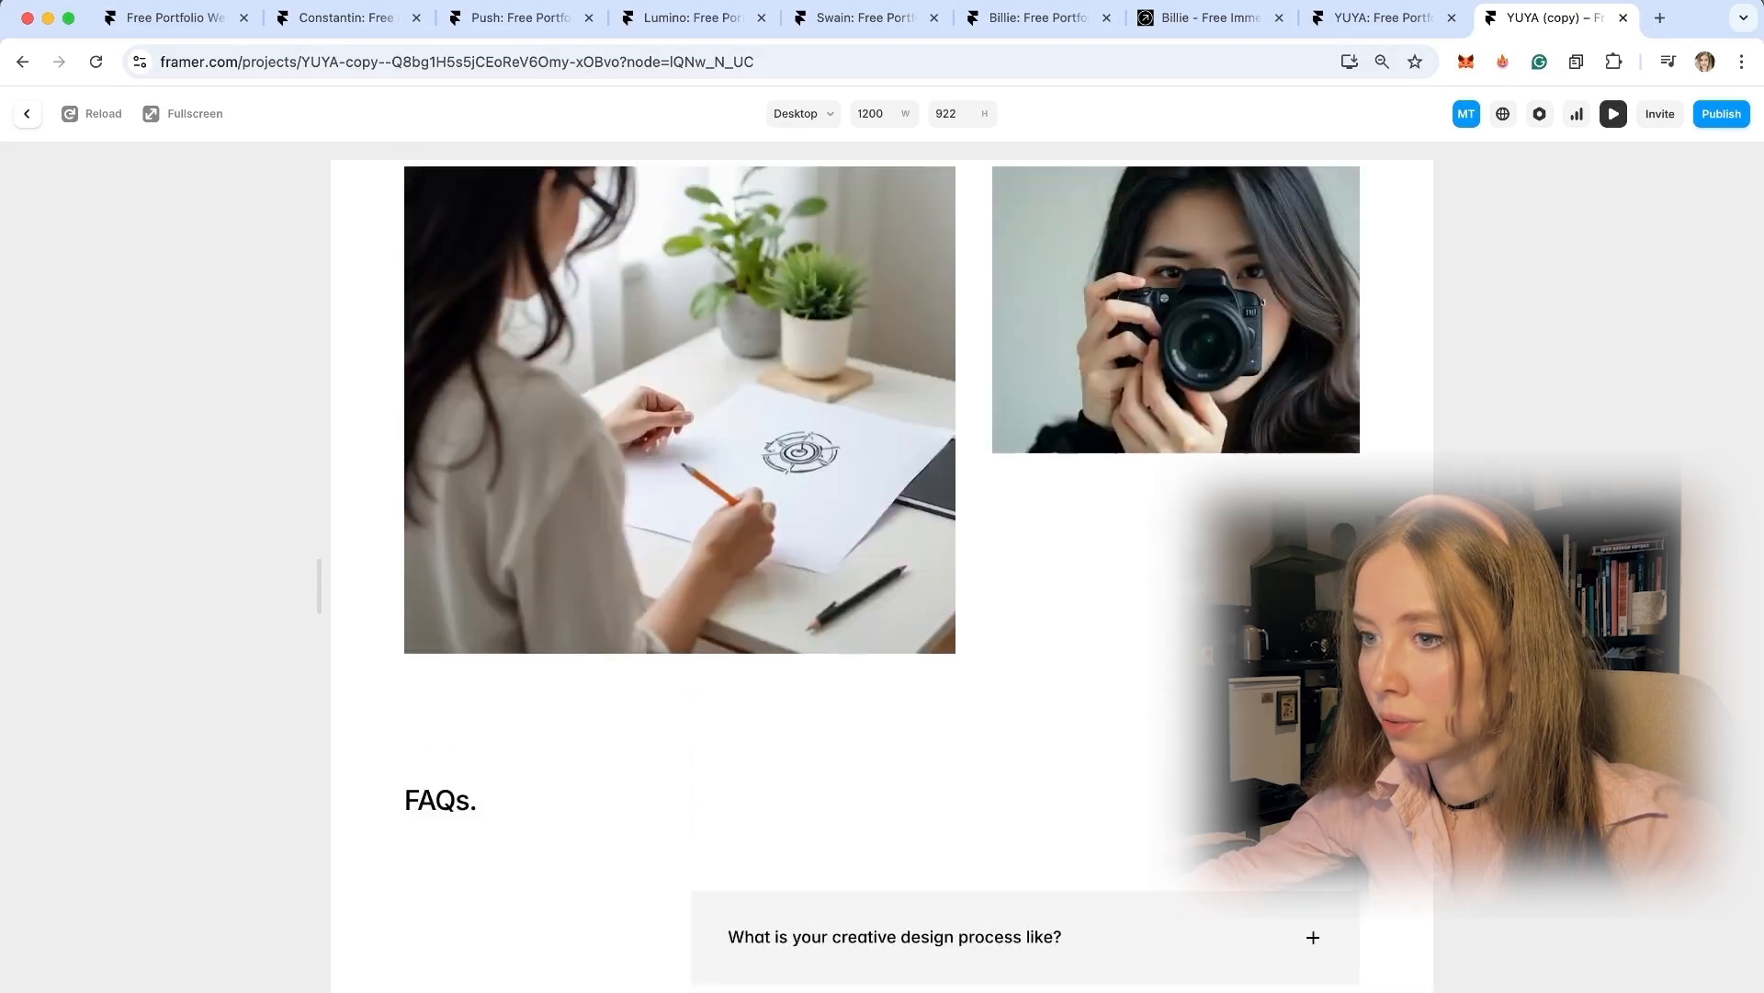
Close the preview, open the project's /contact page and examine its heading, e-mail link and request form.
key(Escape)
click(99, 366)
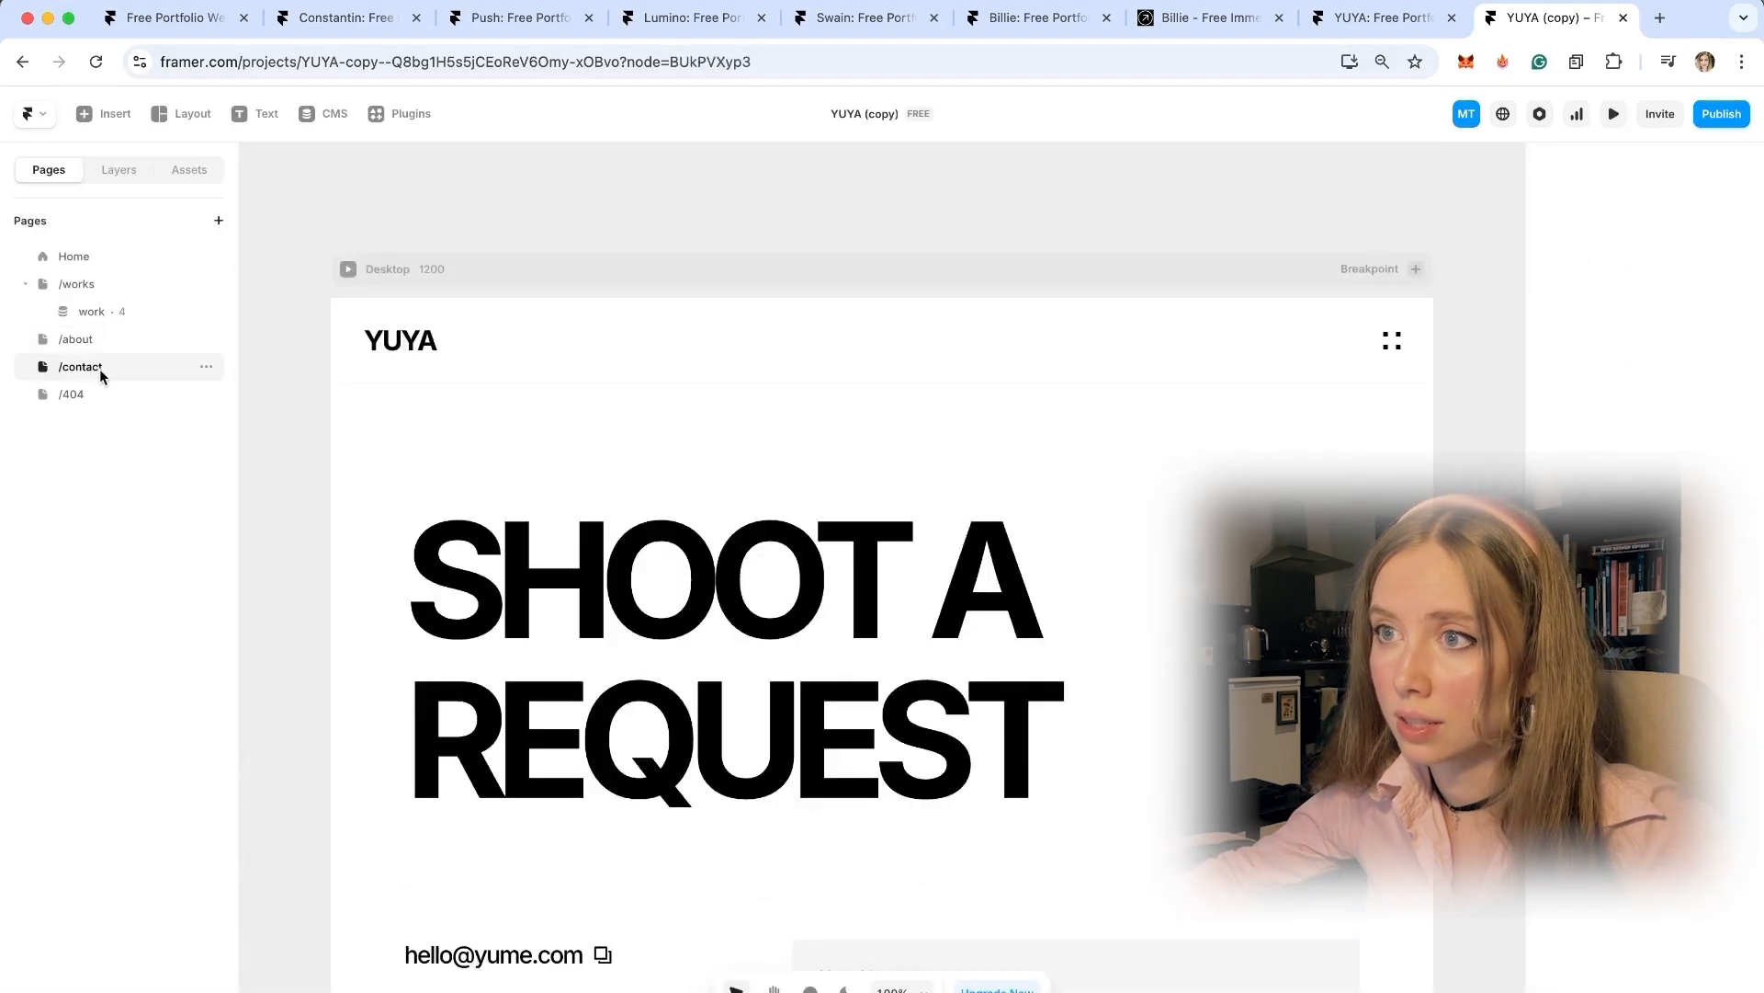
scroll(870, 450, down, 5)
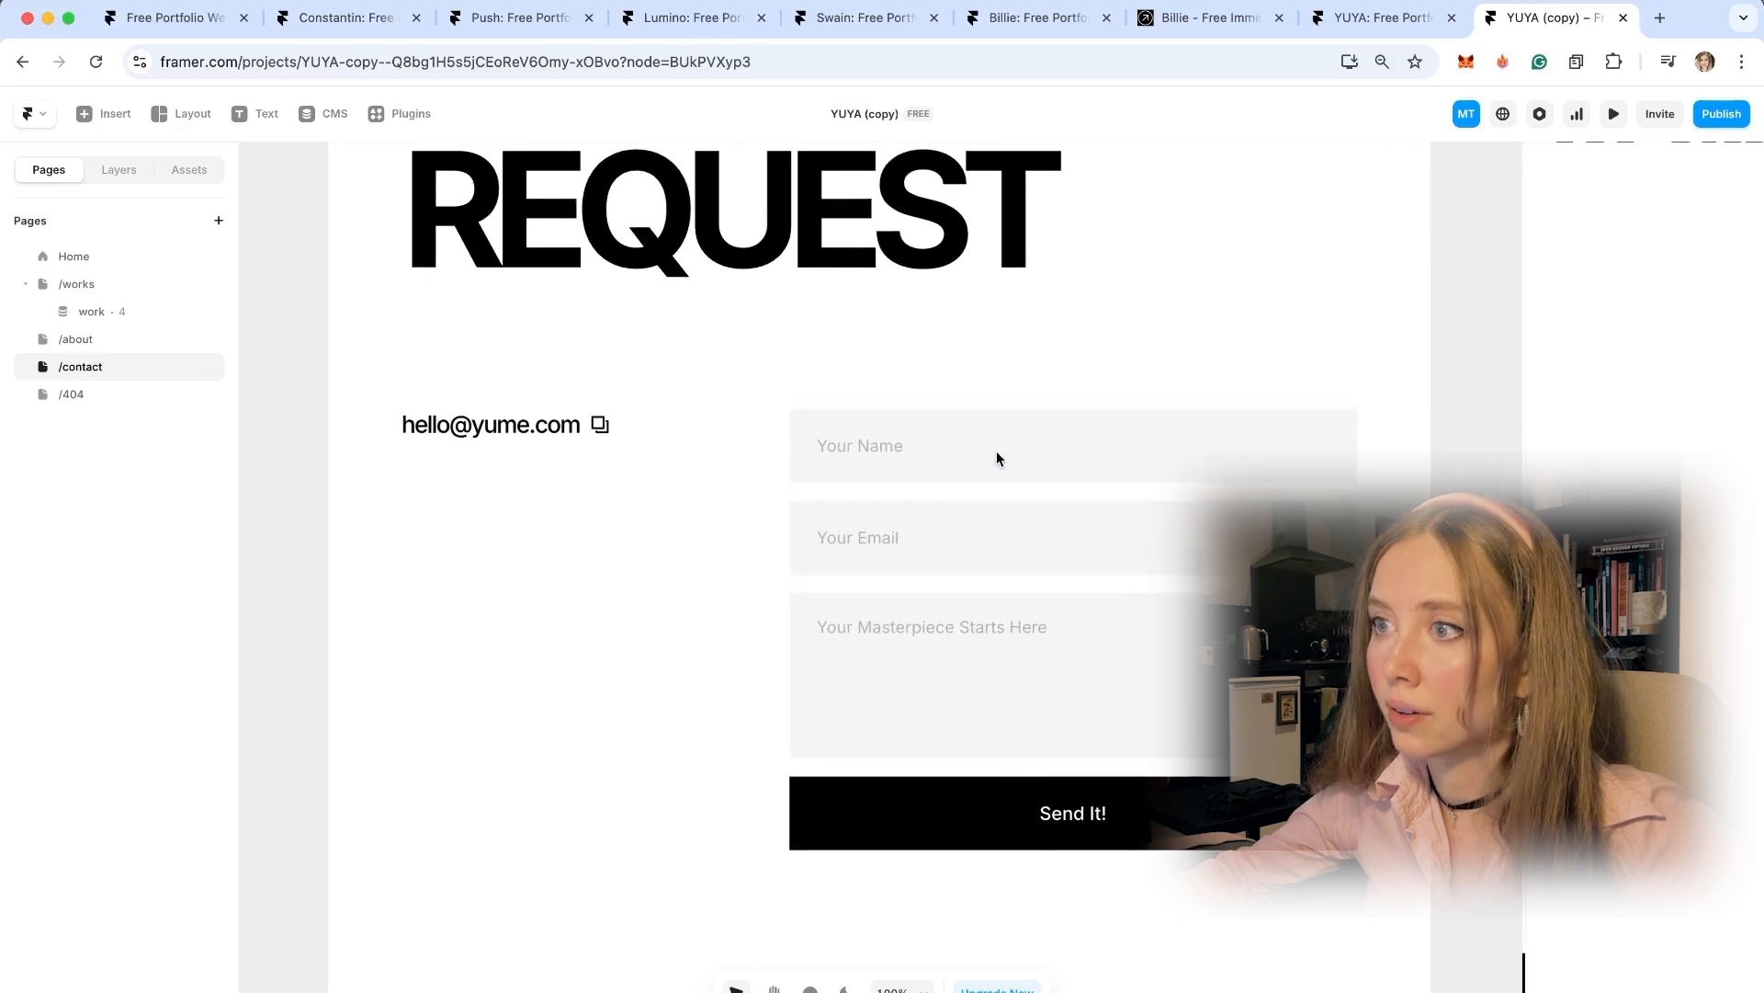
scroll(996, 450, down, 1)
scroll(996, 450, down, 1)
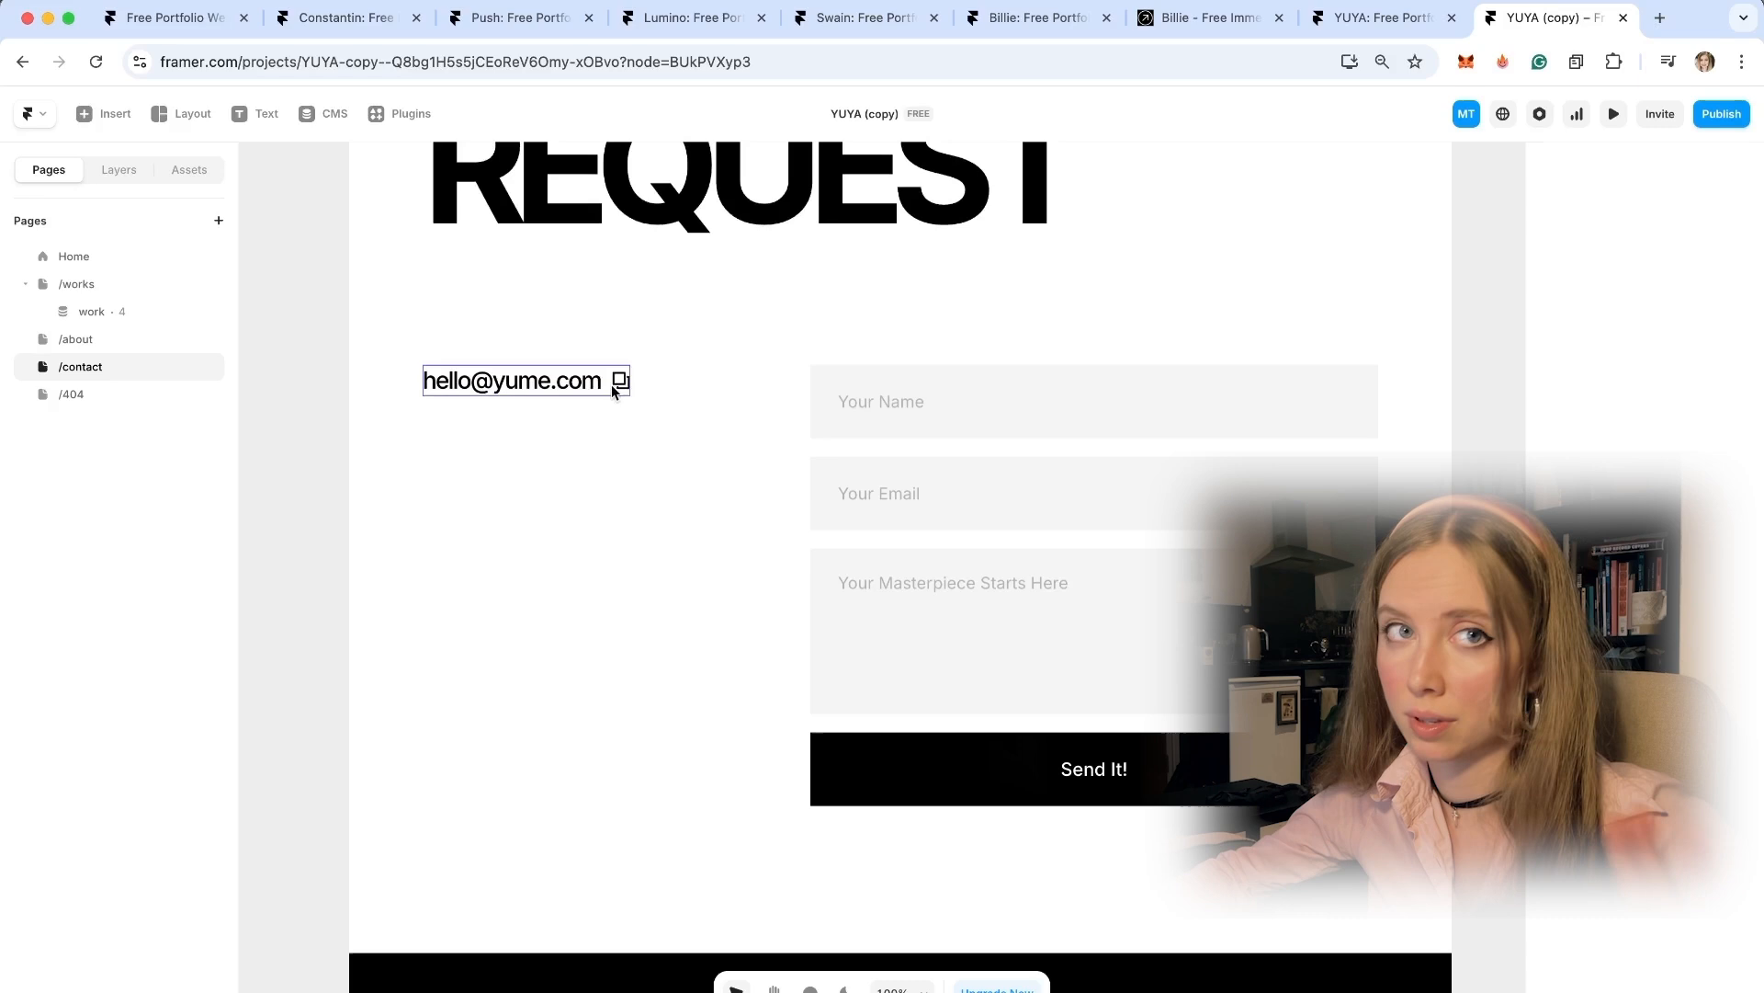
scroll(1403, 323, up, 10)
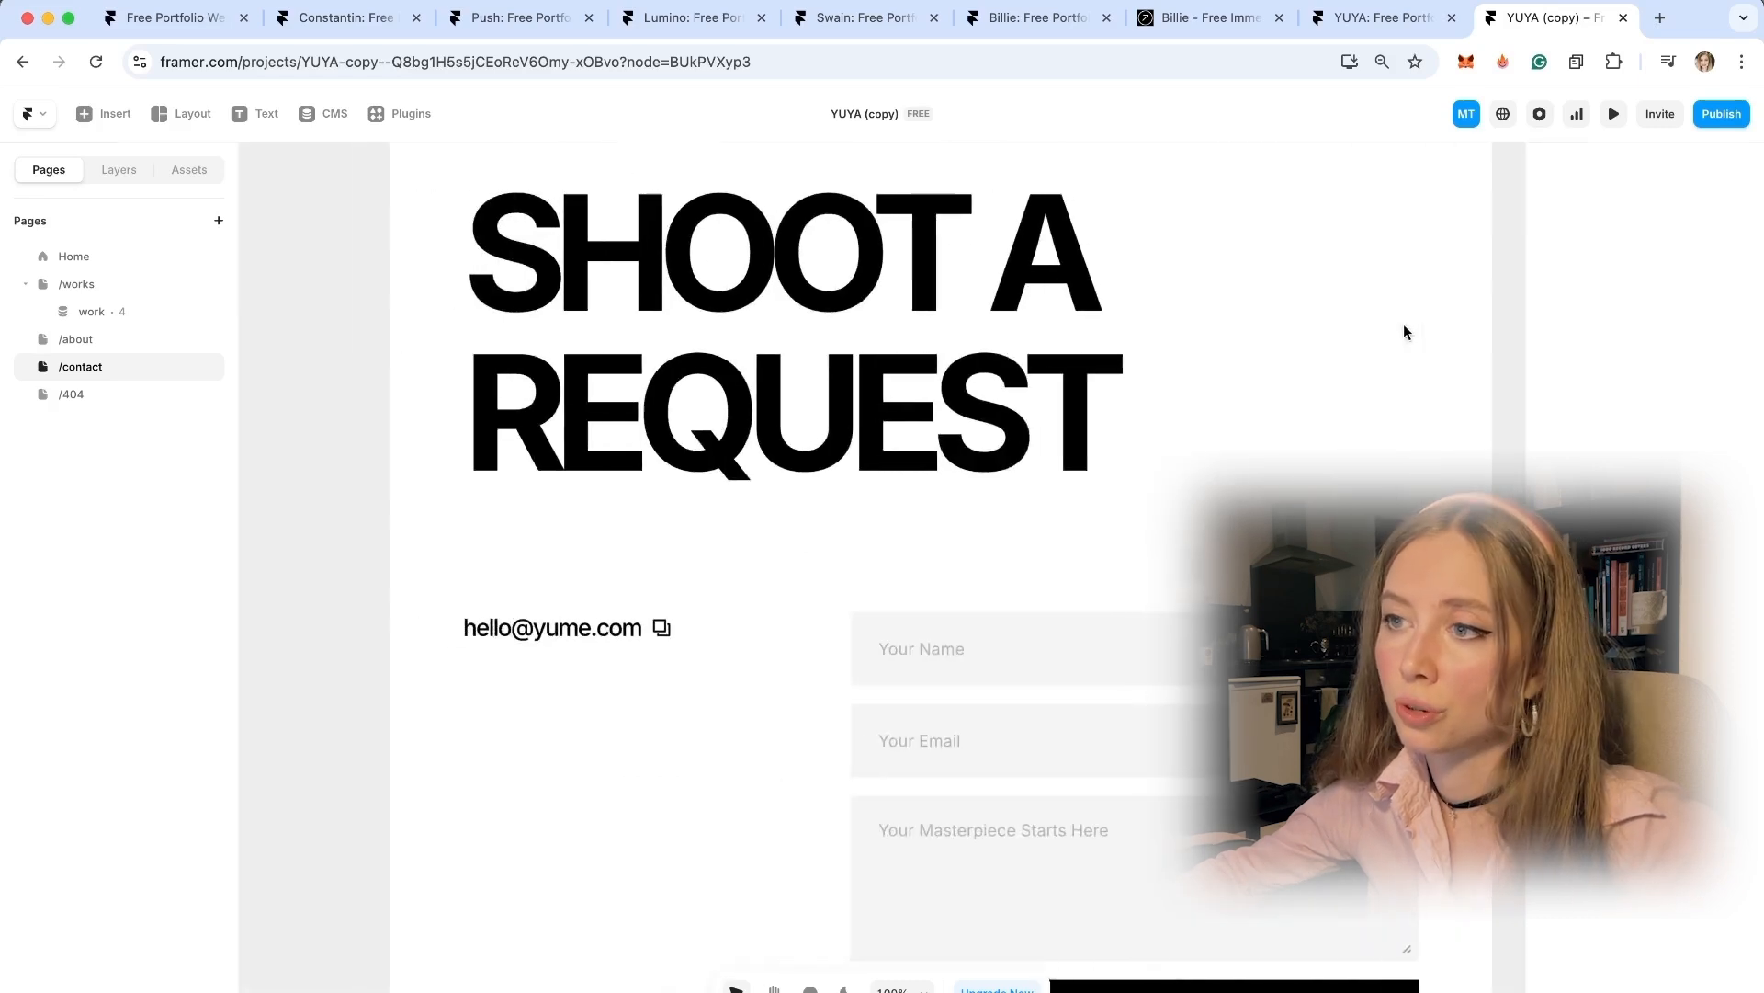
scroll(1403, 323, down, 10)
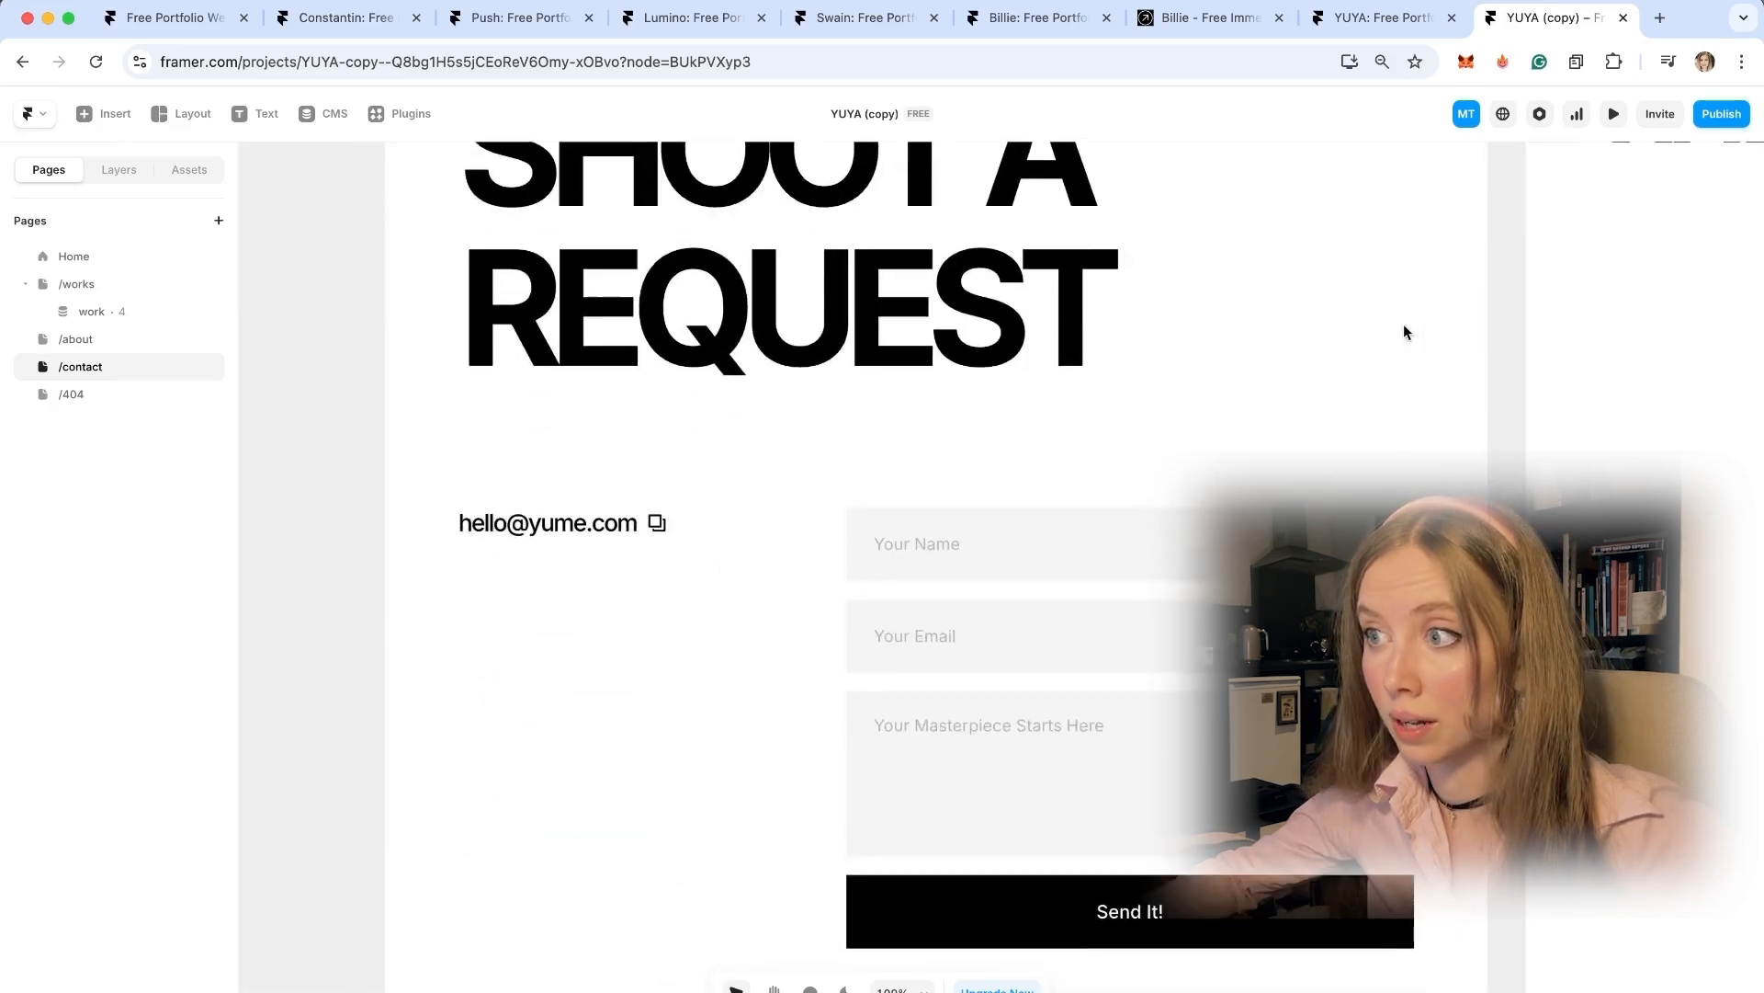
Open the project's /404 page and examine its message and Back Home button.
click(140, 395)
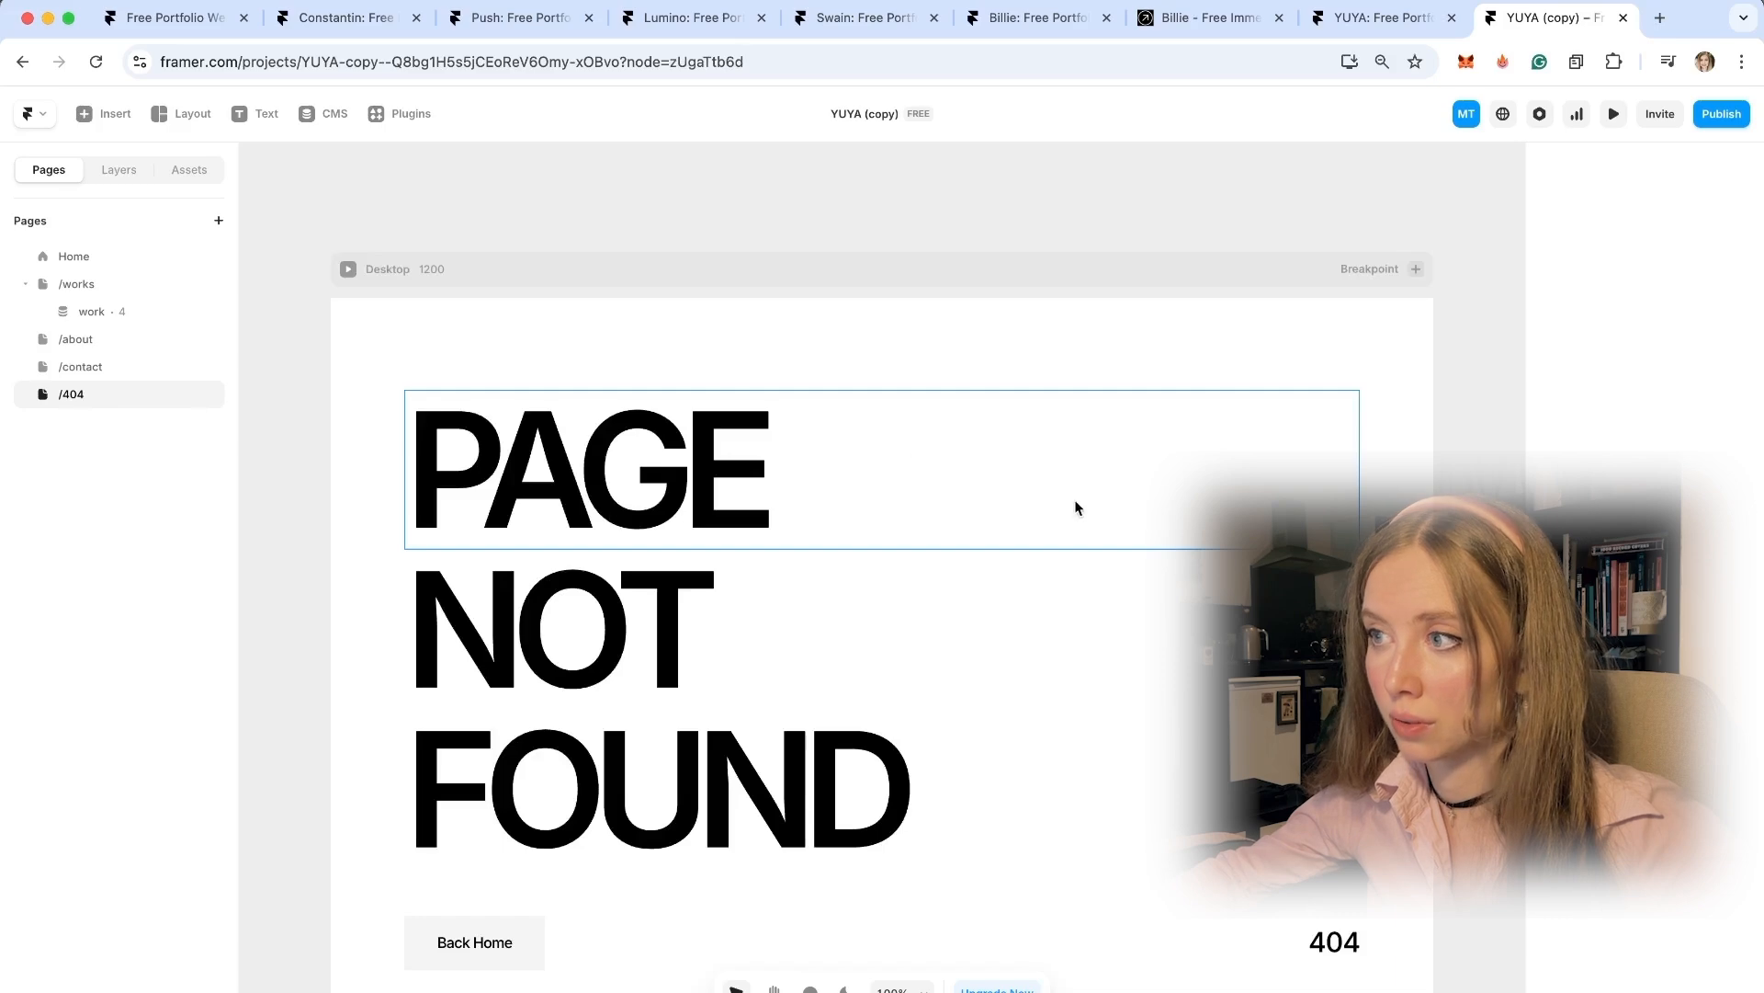
scroll(1076, 503, down, 10)
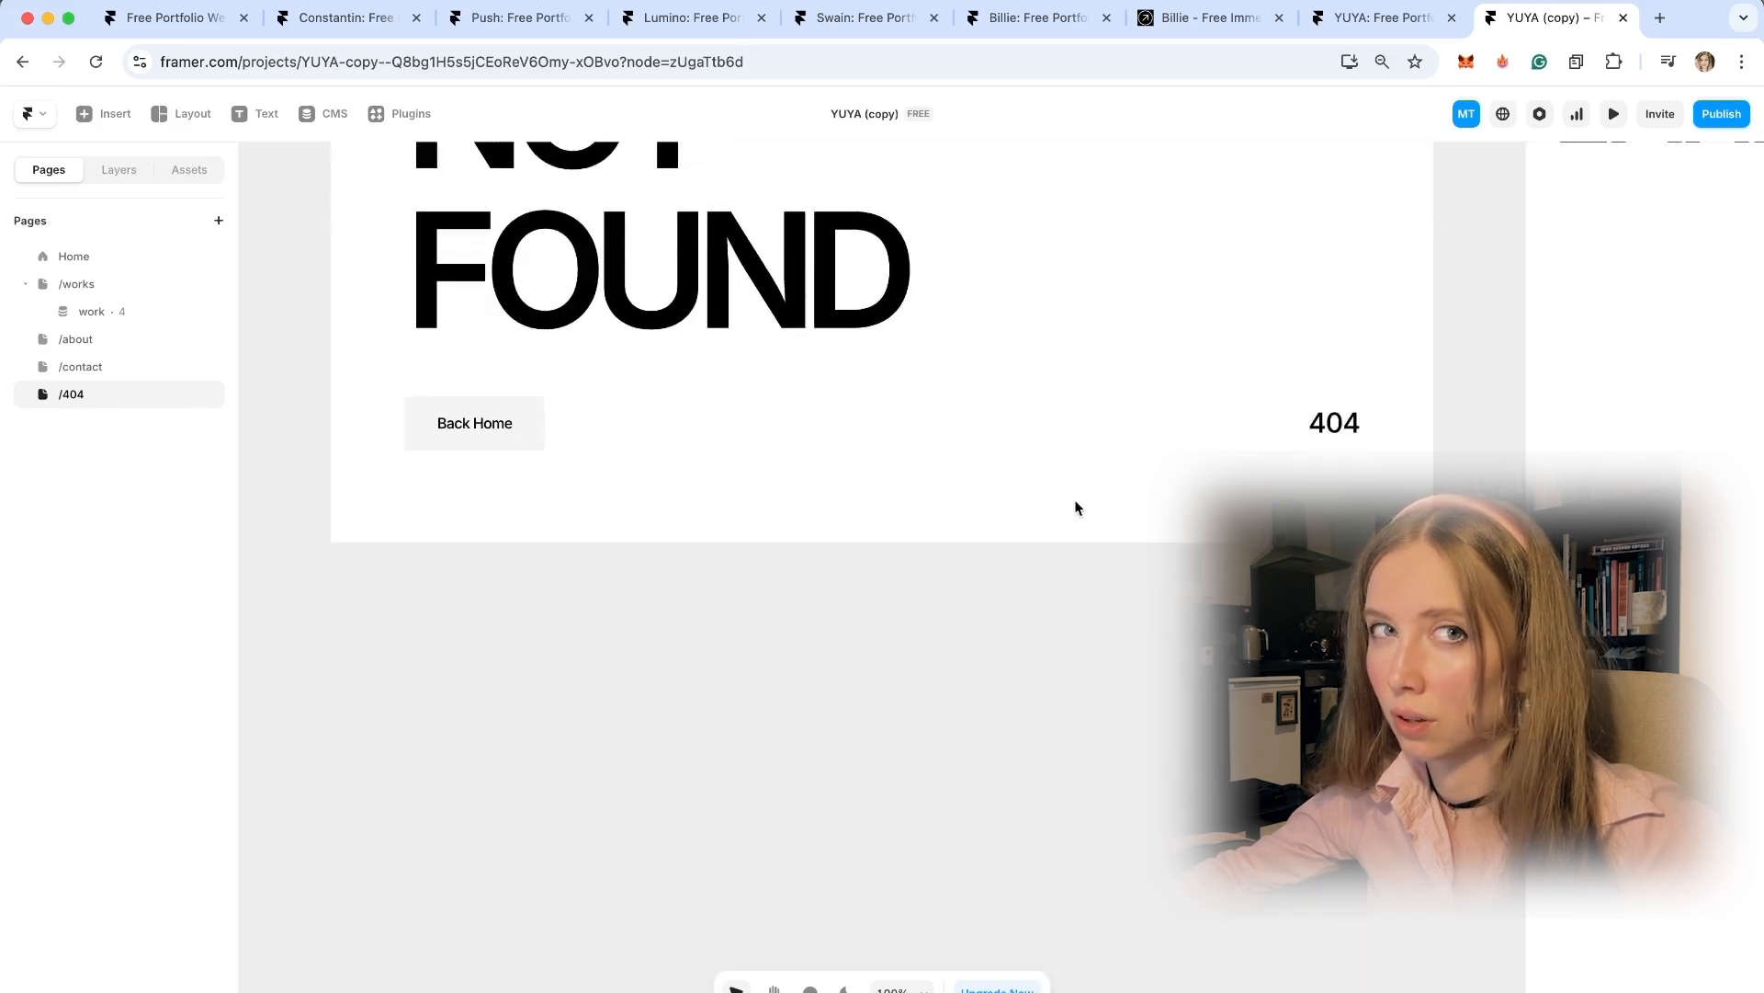
scroll(1075, 507, up, 5)
scroll(1075, 506, left, 3)
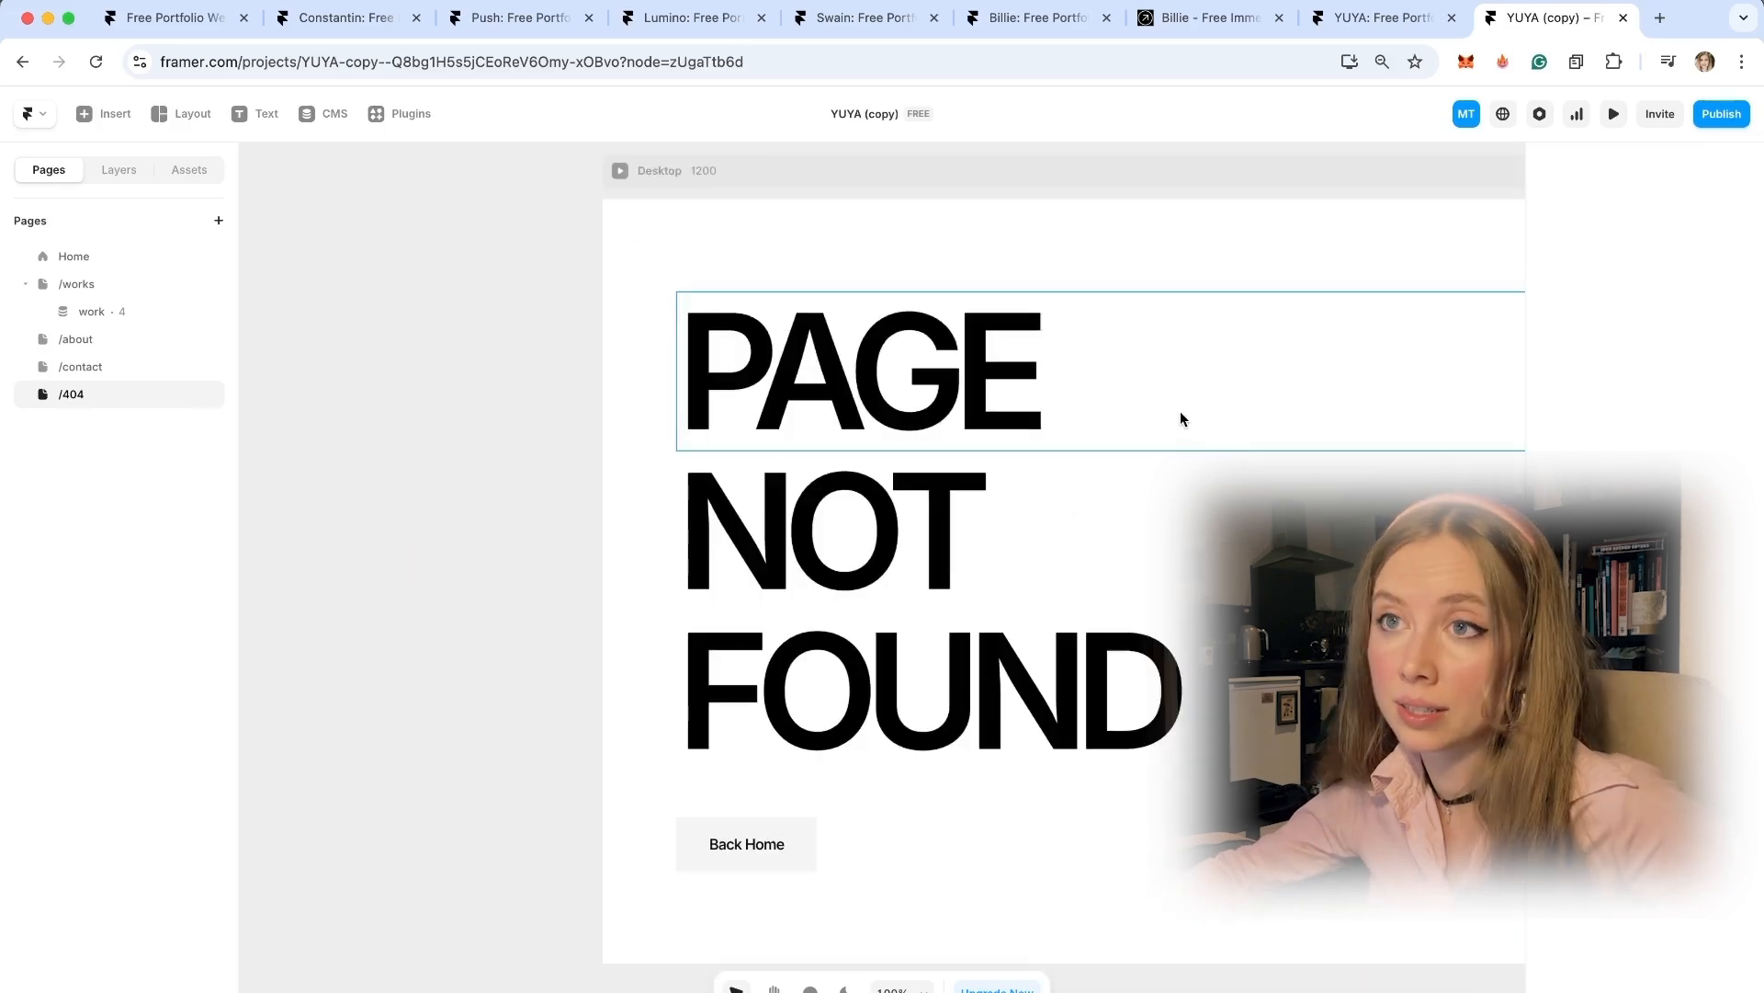
Open the Home page, inspect the menu button inside its navigation component, and return to the project's page list.
click(108, 256)
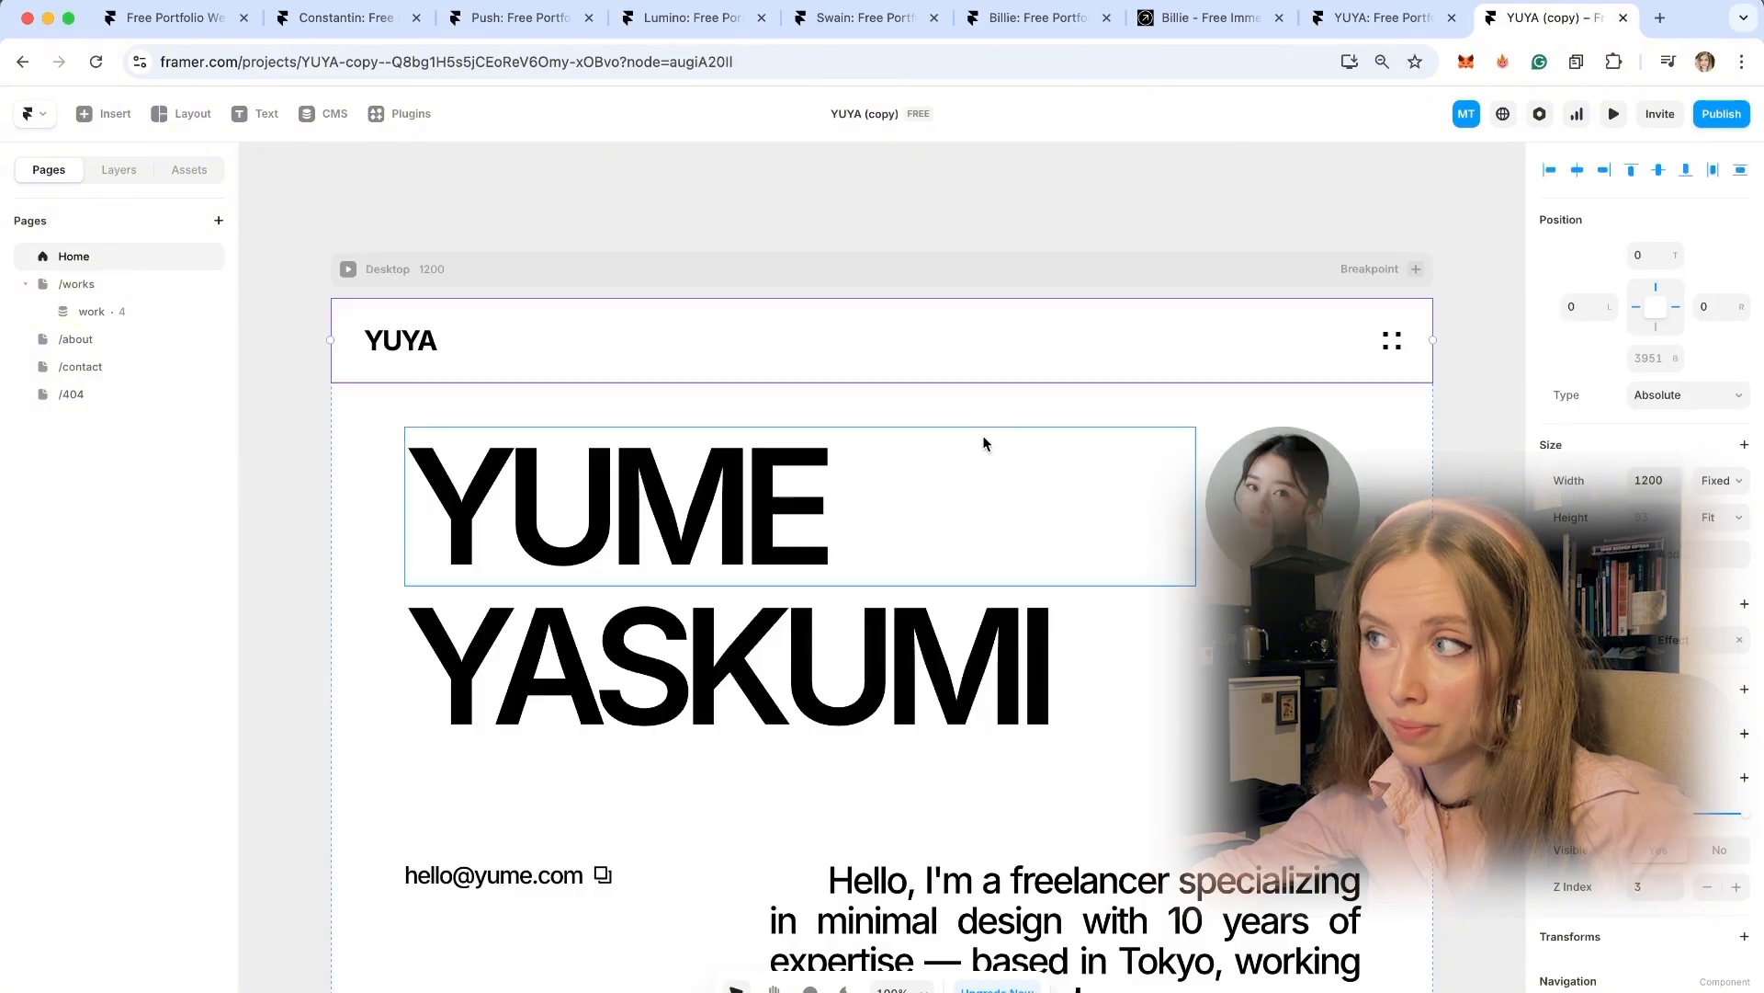
scroll(983, 437, down, 3)
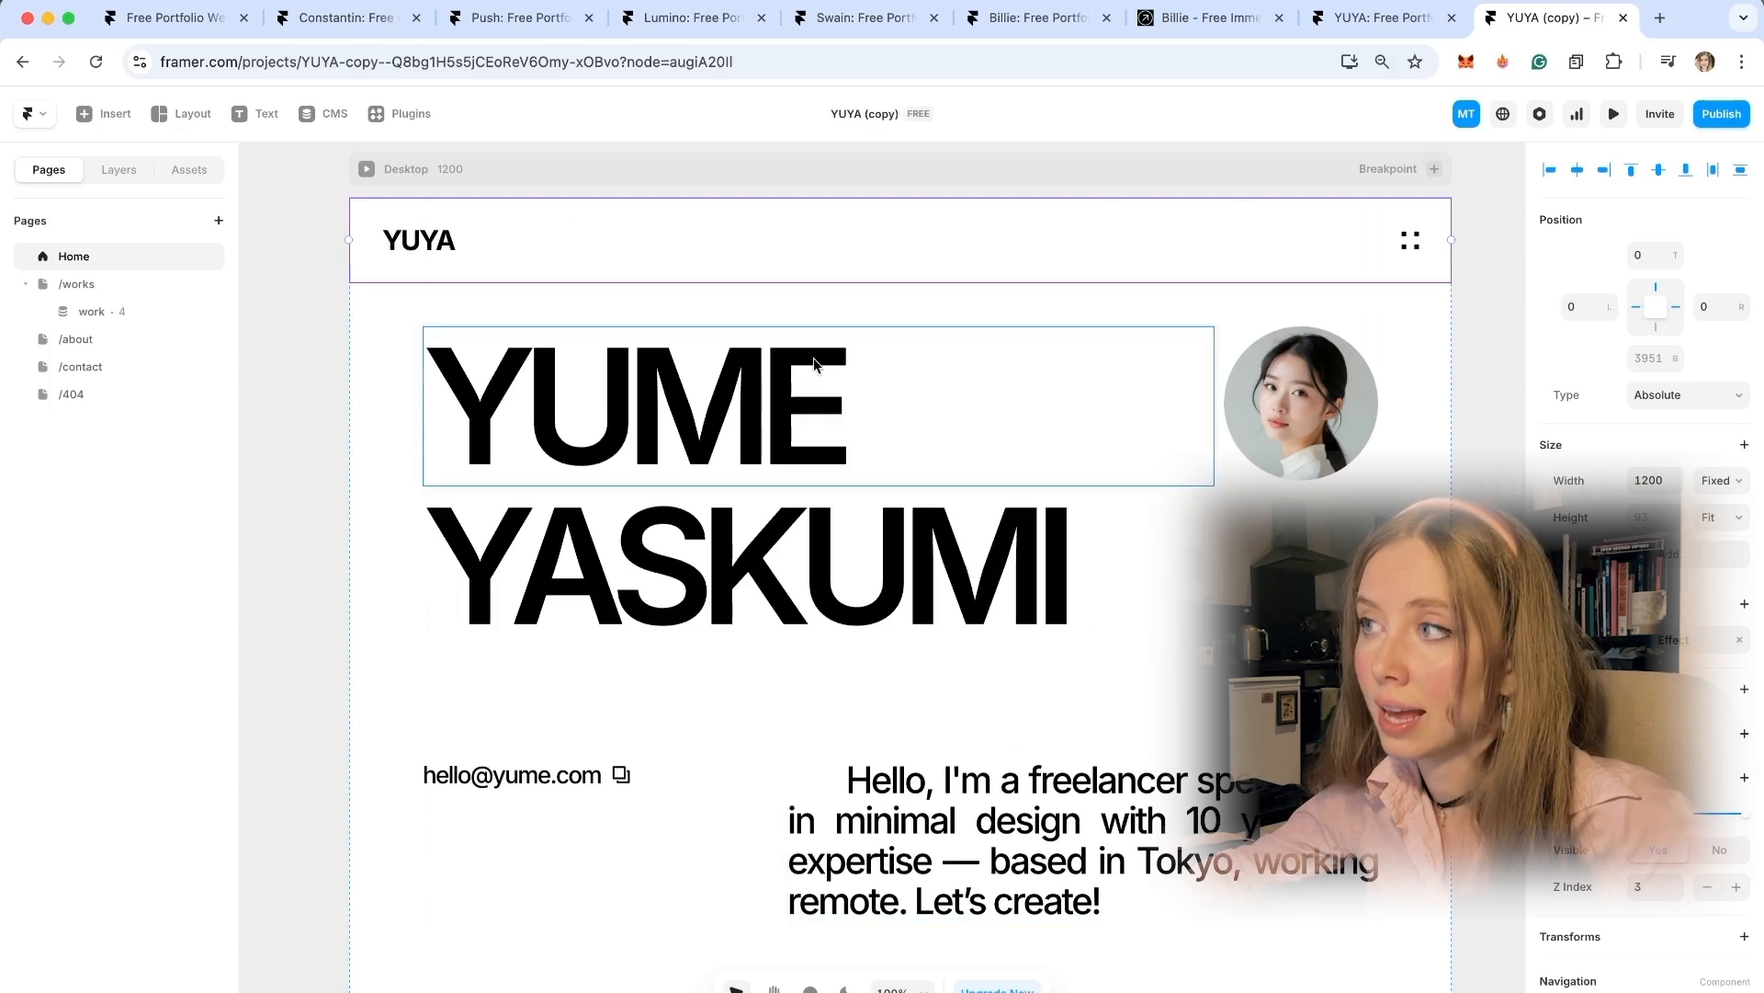
double_click(1411, 241)
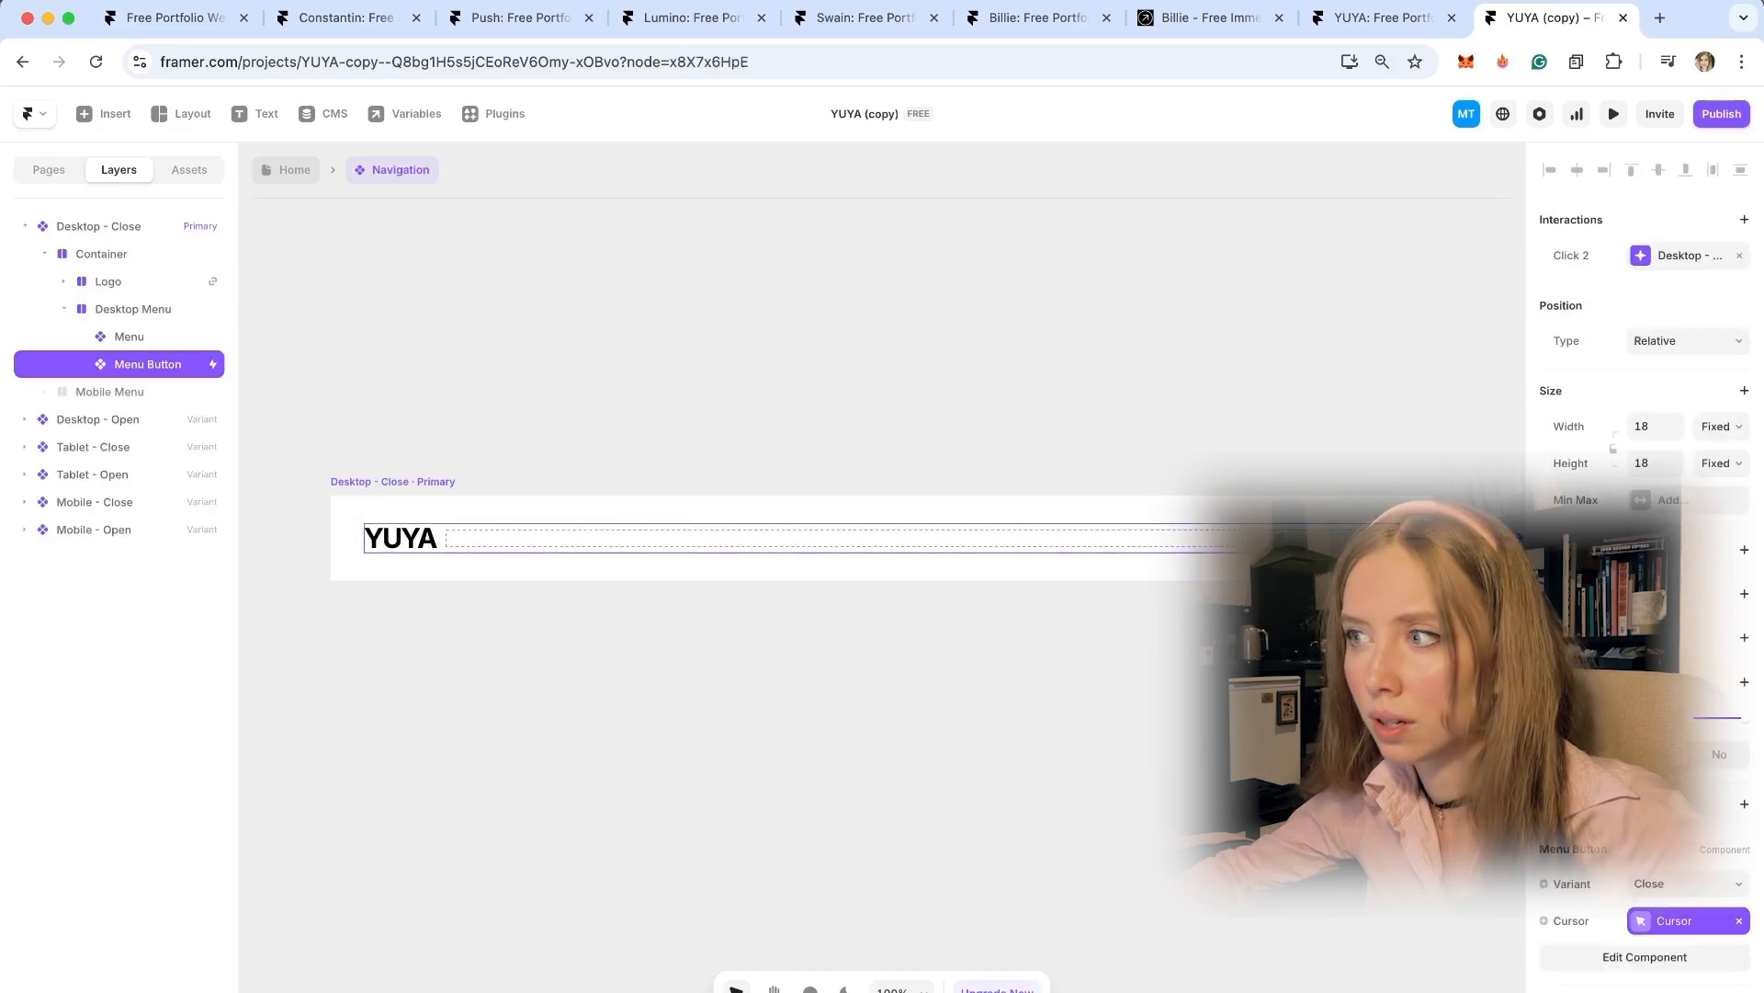
click(73, 167)
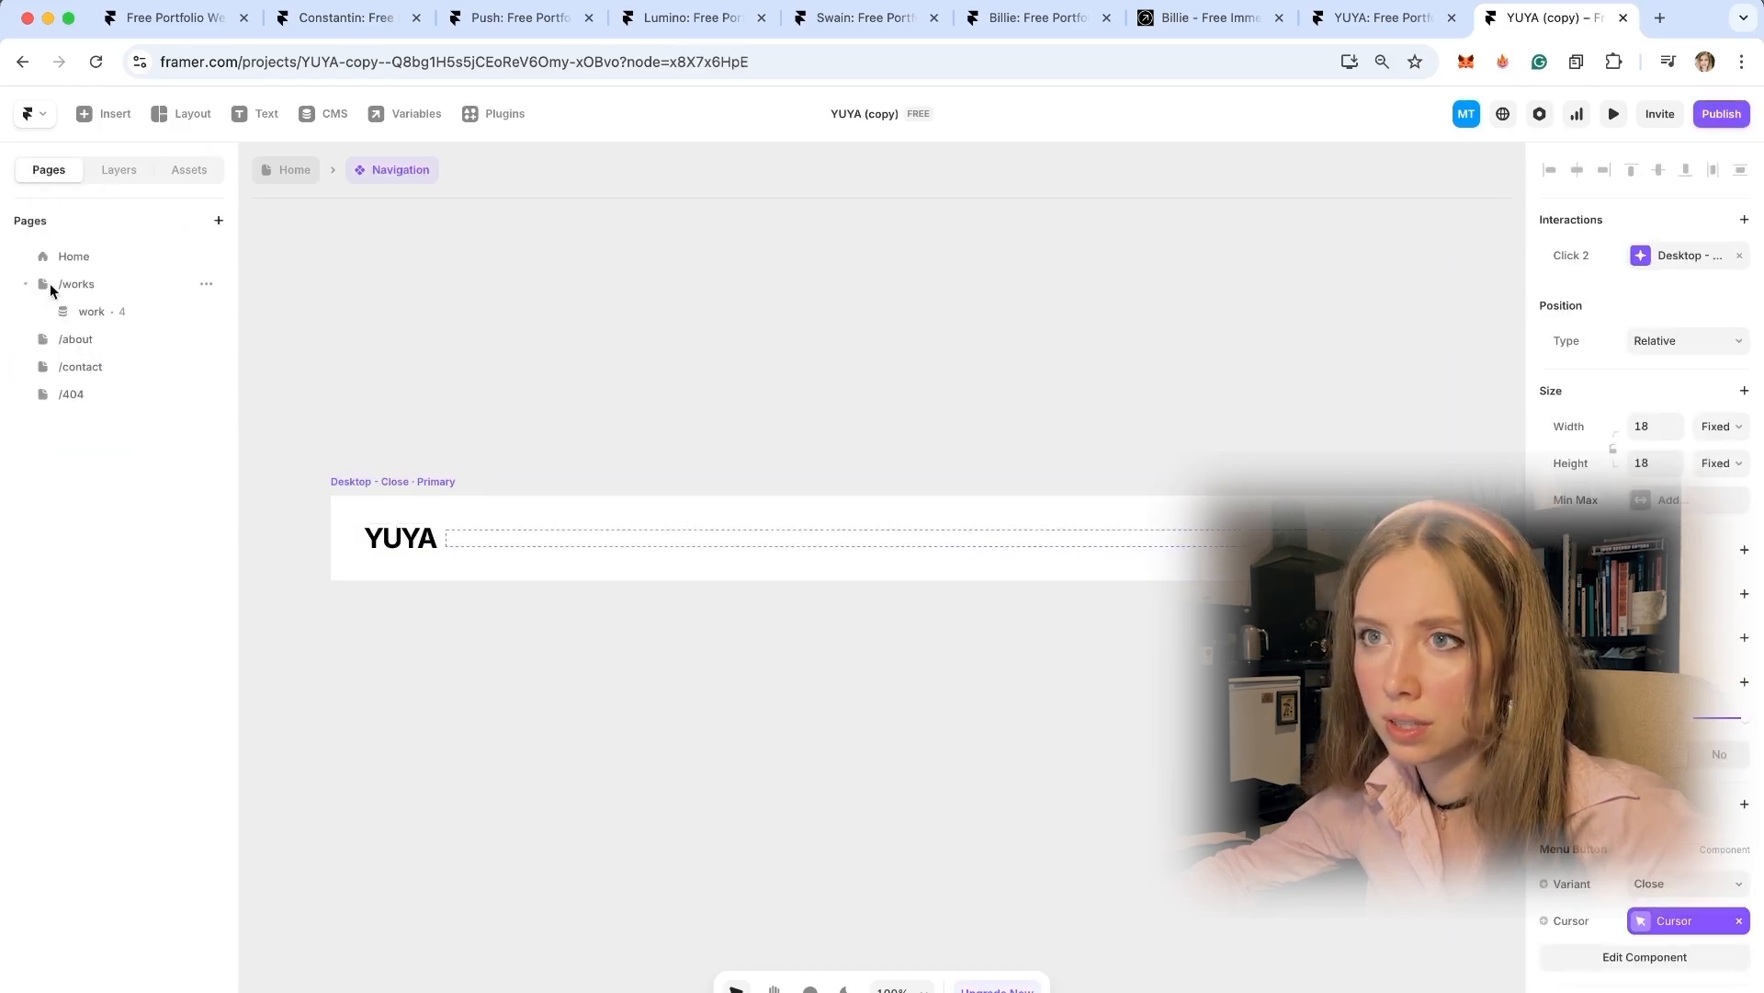
Preview the Home page and test its navigation menu by expanding and collapsing it.
click(1613, 113)
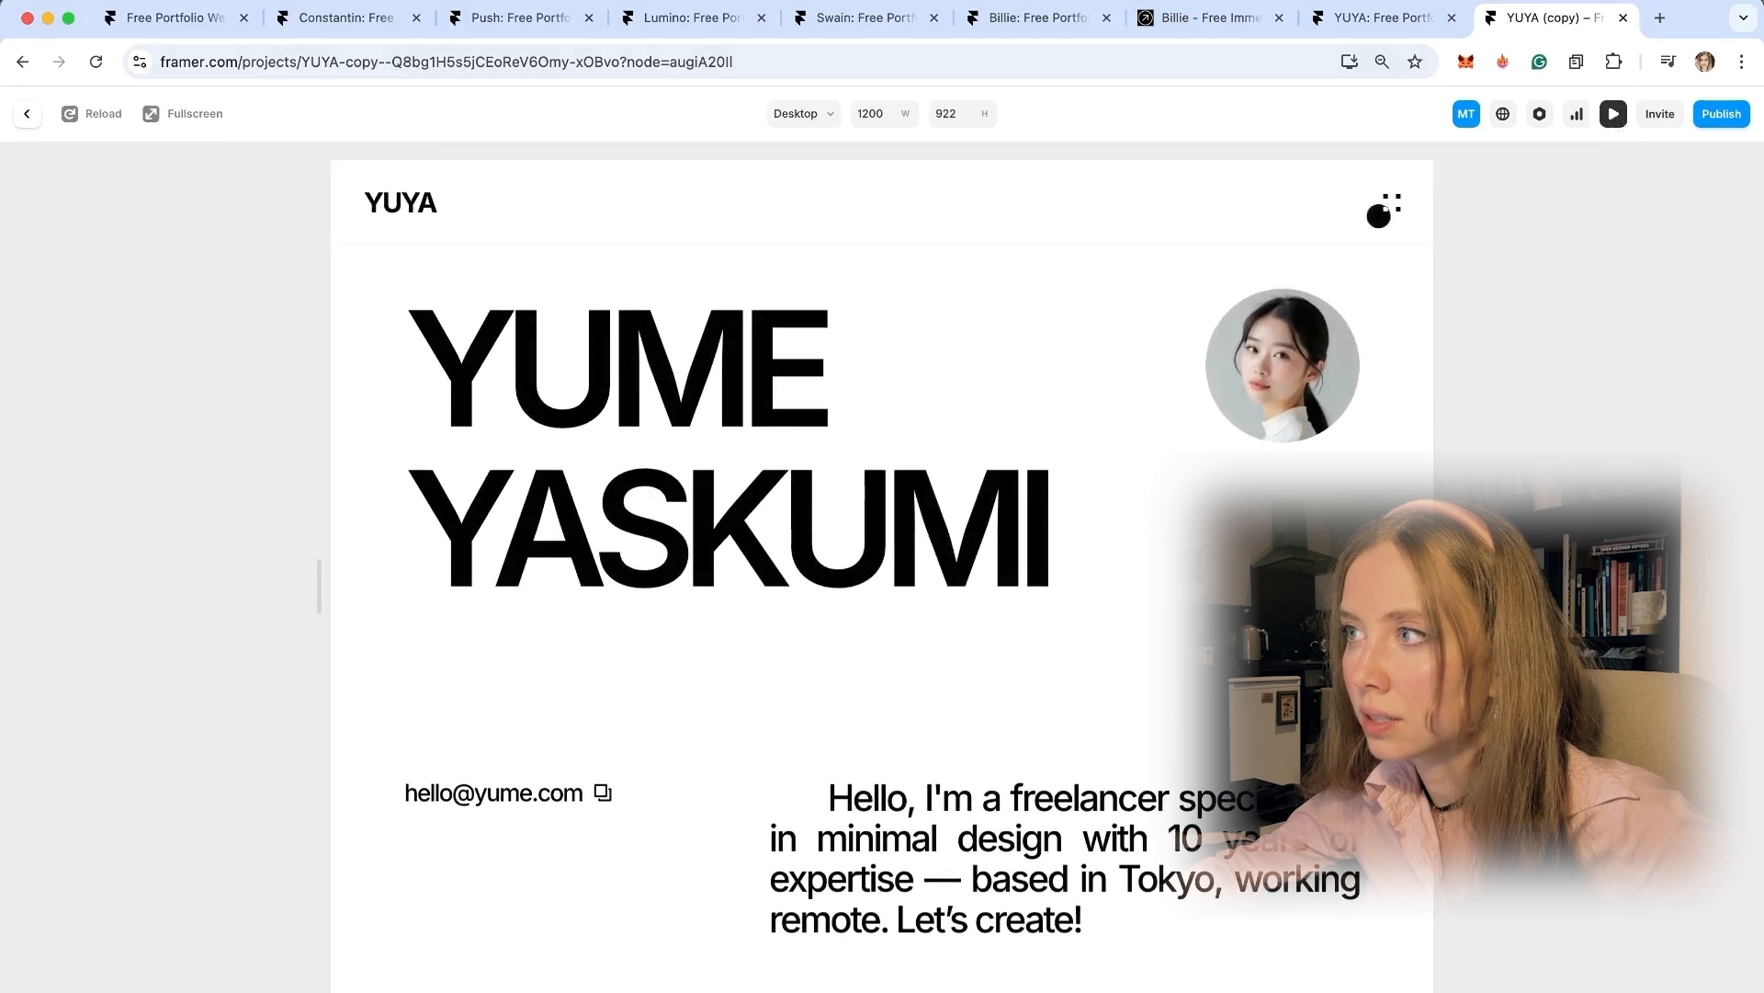
click(1378, 216)
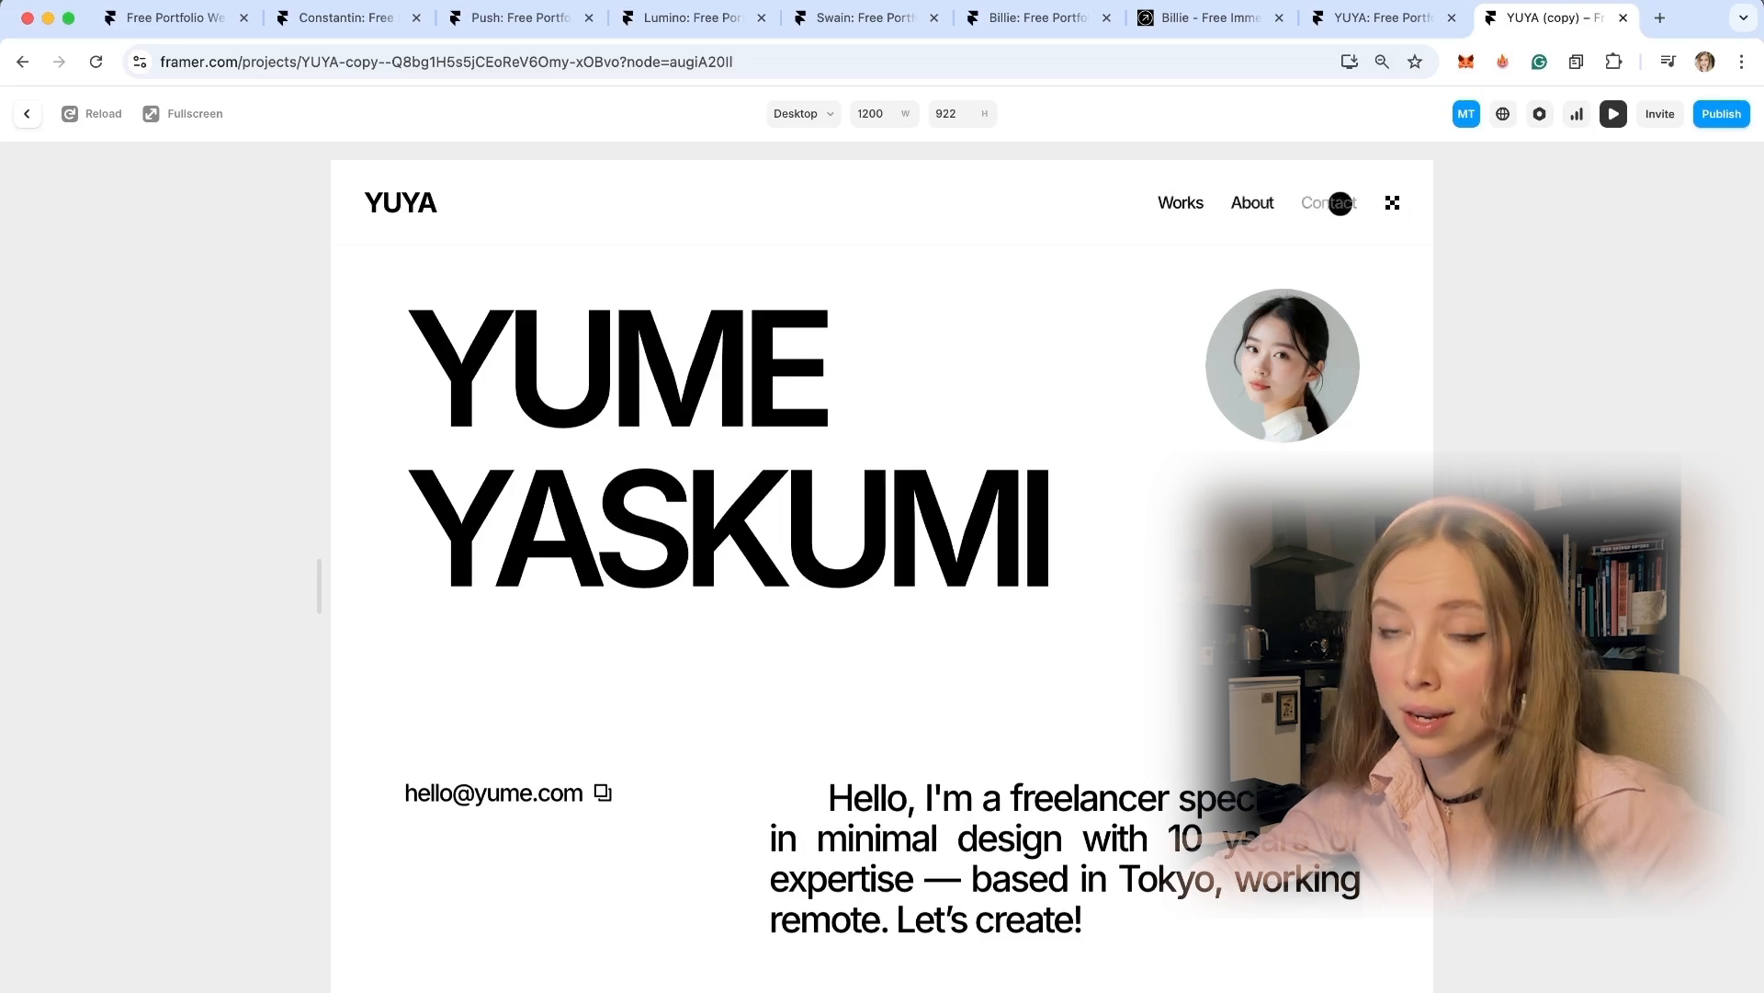
click(1389, 204)
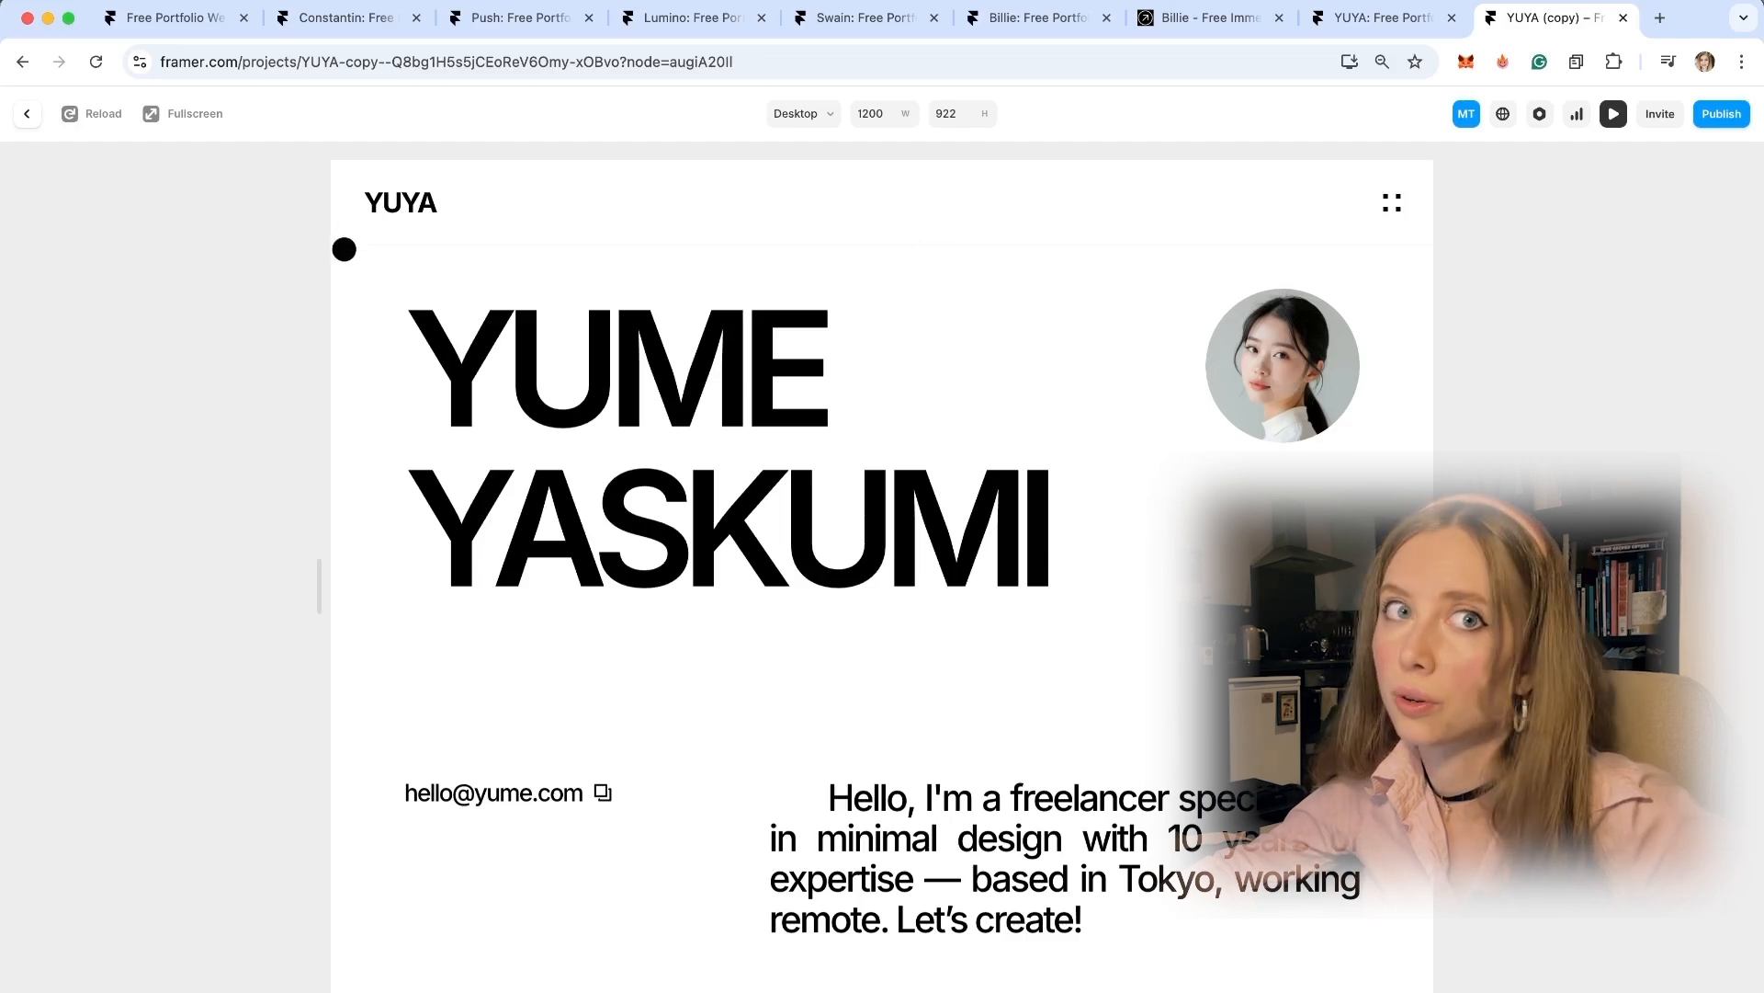
Examine the previewed Home page's hero section and work gallery, including the hover titles on the project images.
scroll(1090, 272, down, 5)
scroll(1092, 274, up, 5)
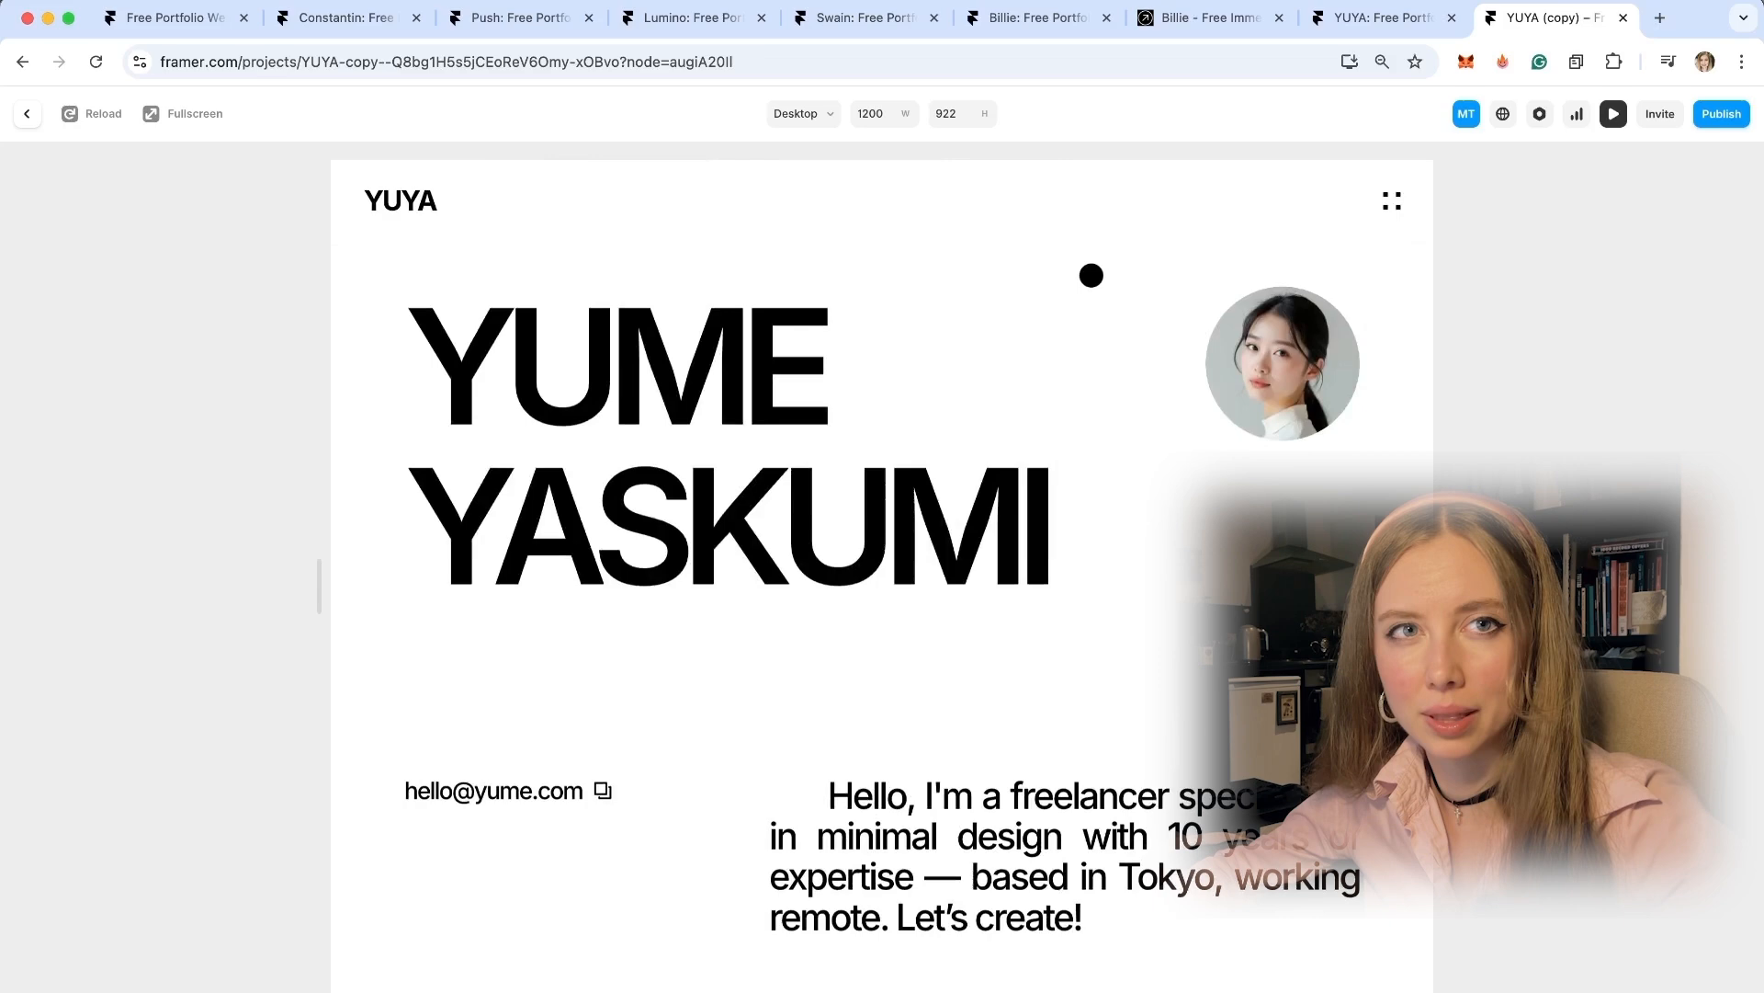
scroll(1056, 489, down, 2)
scroll(1056, 490, up, 2)
scroll(1056, 488, down, 10)
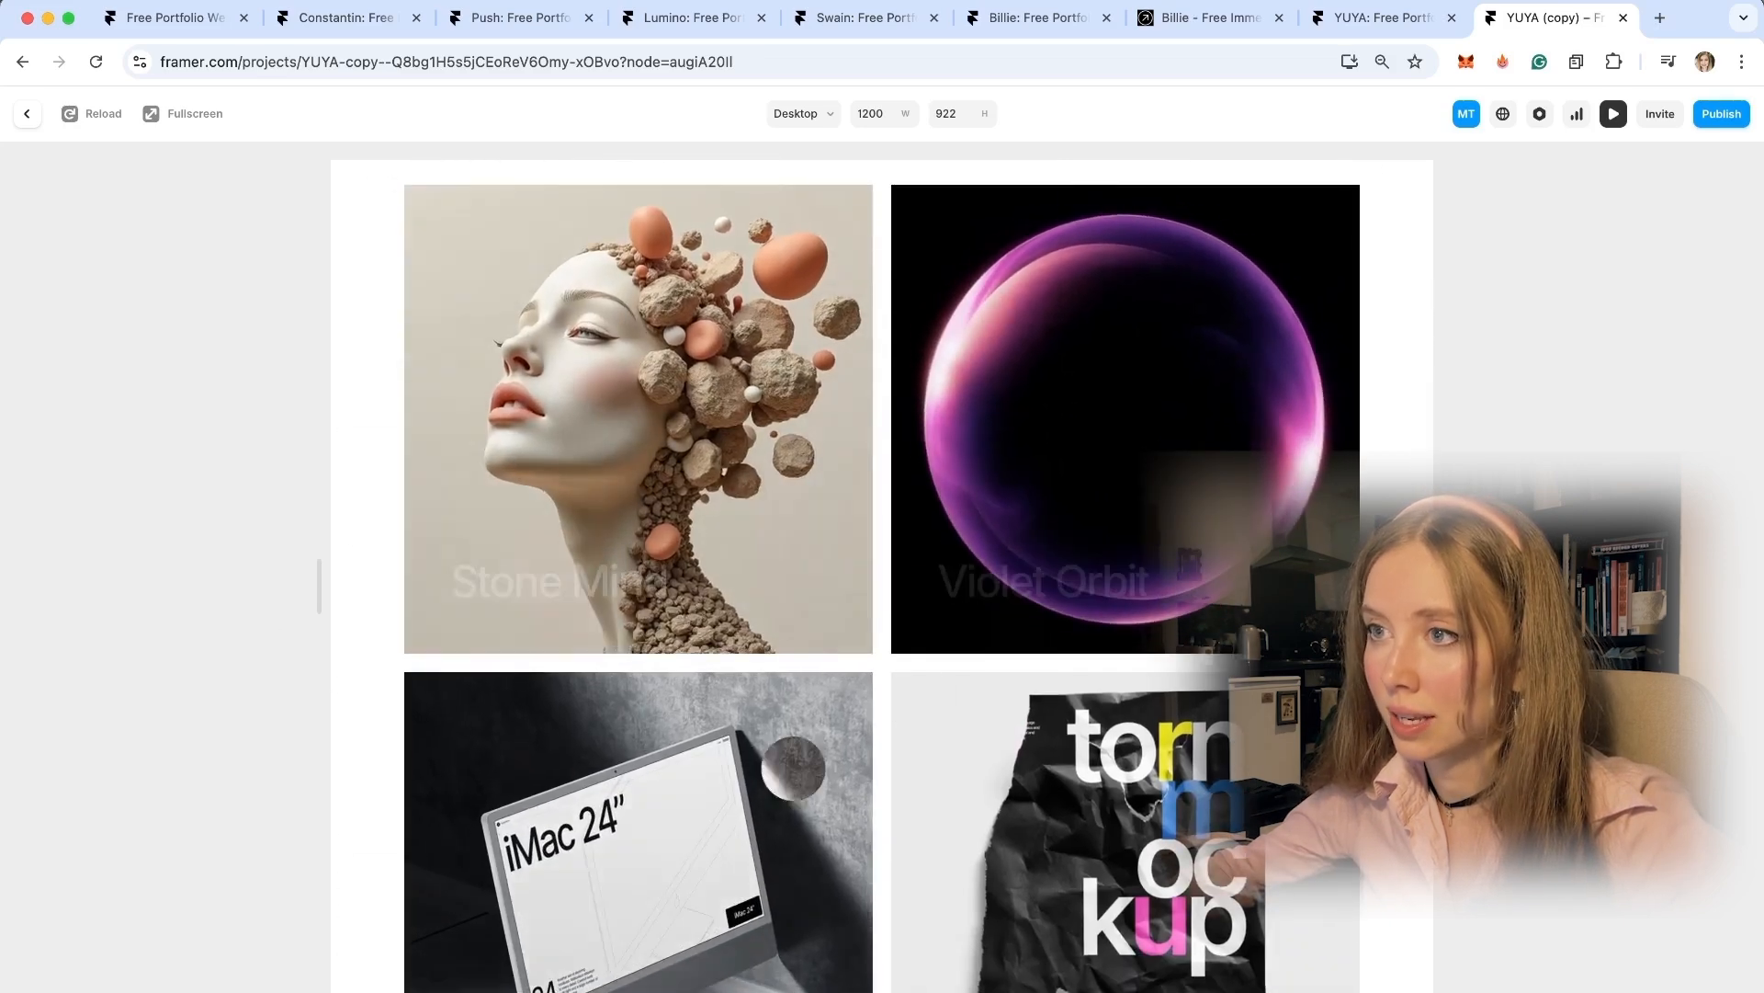
scroll(1085, 576, up, 2)
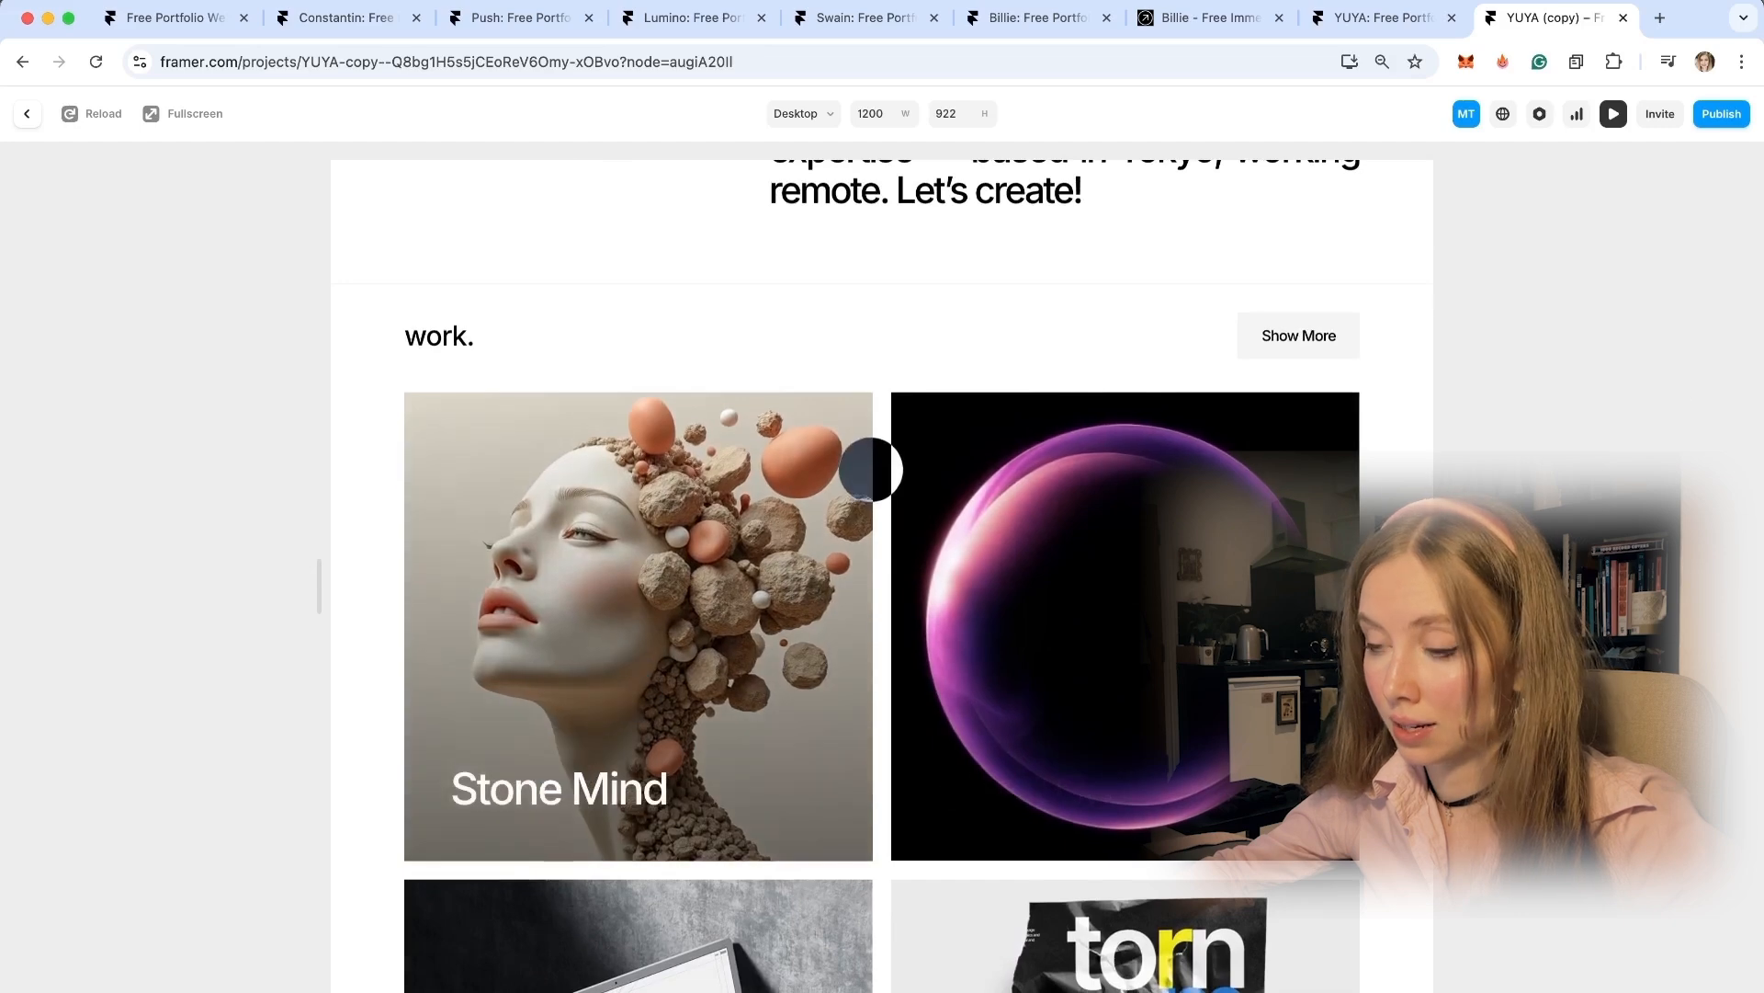
scroll(827, 413, down, 4)
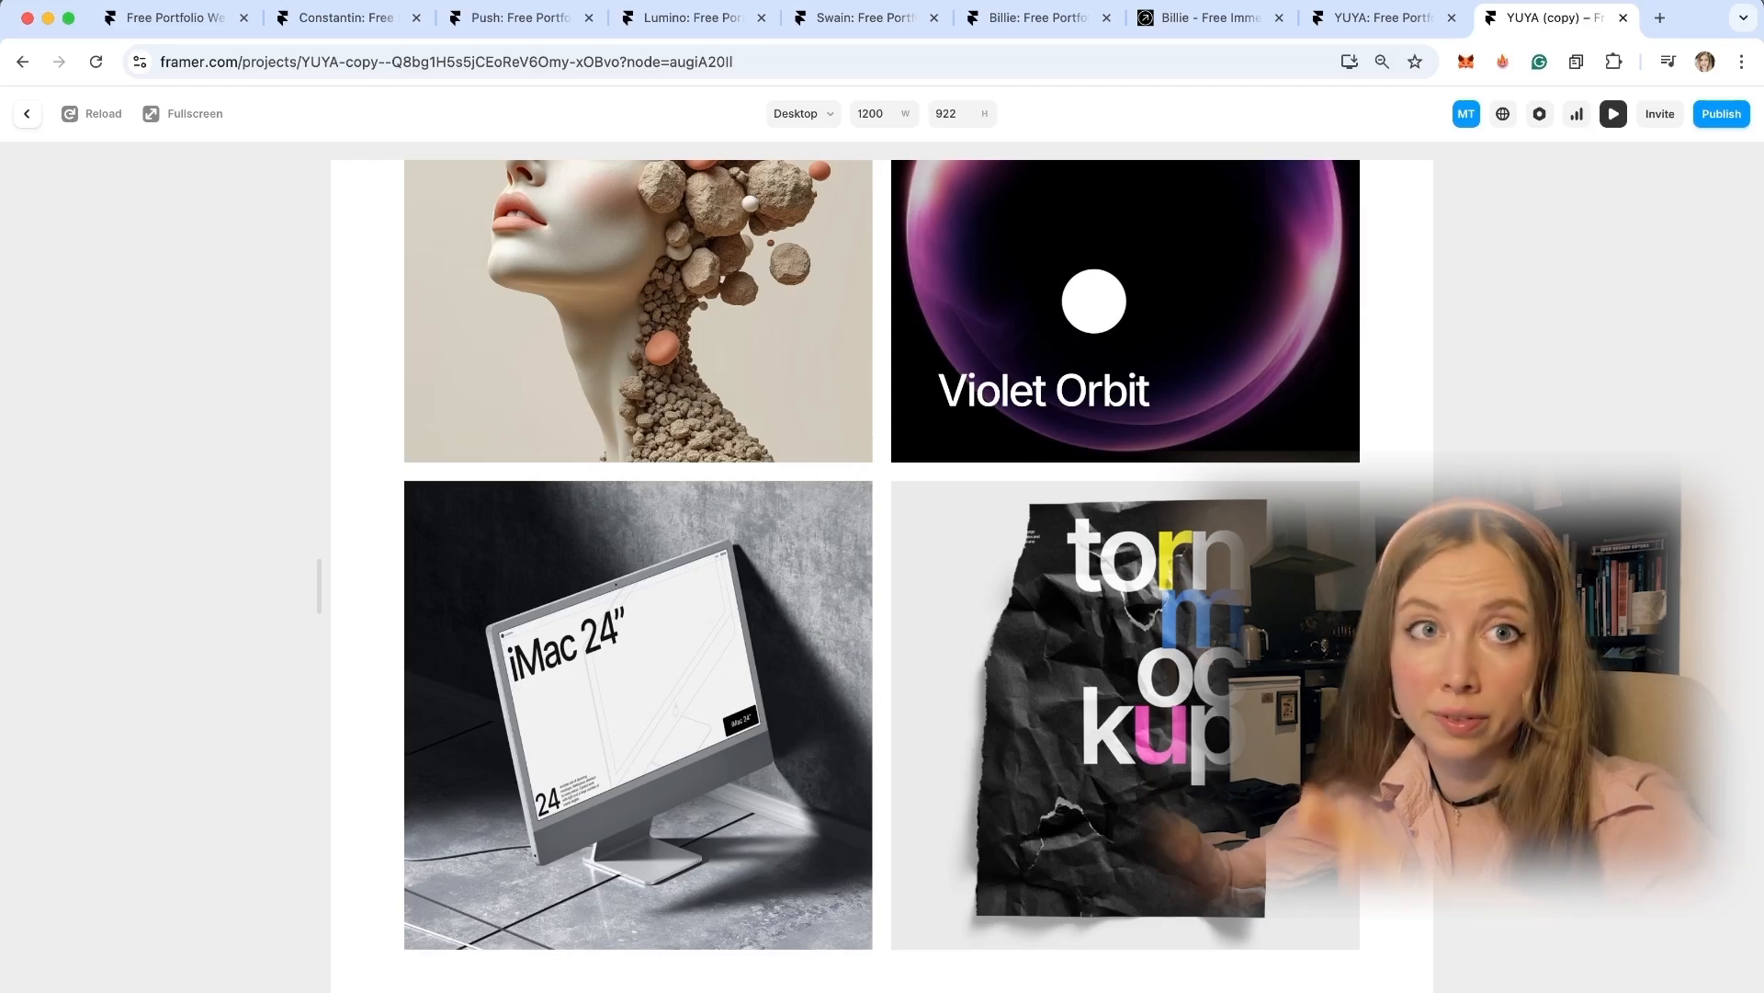
scroll(1094, 301, up, 15)
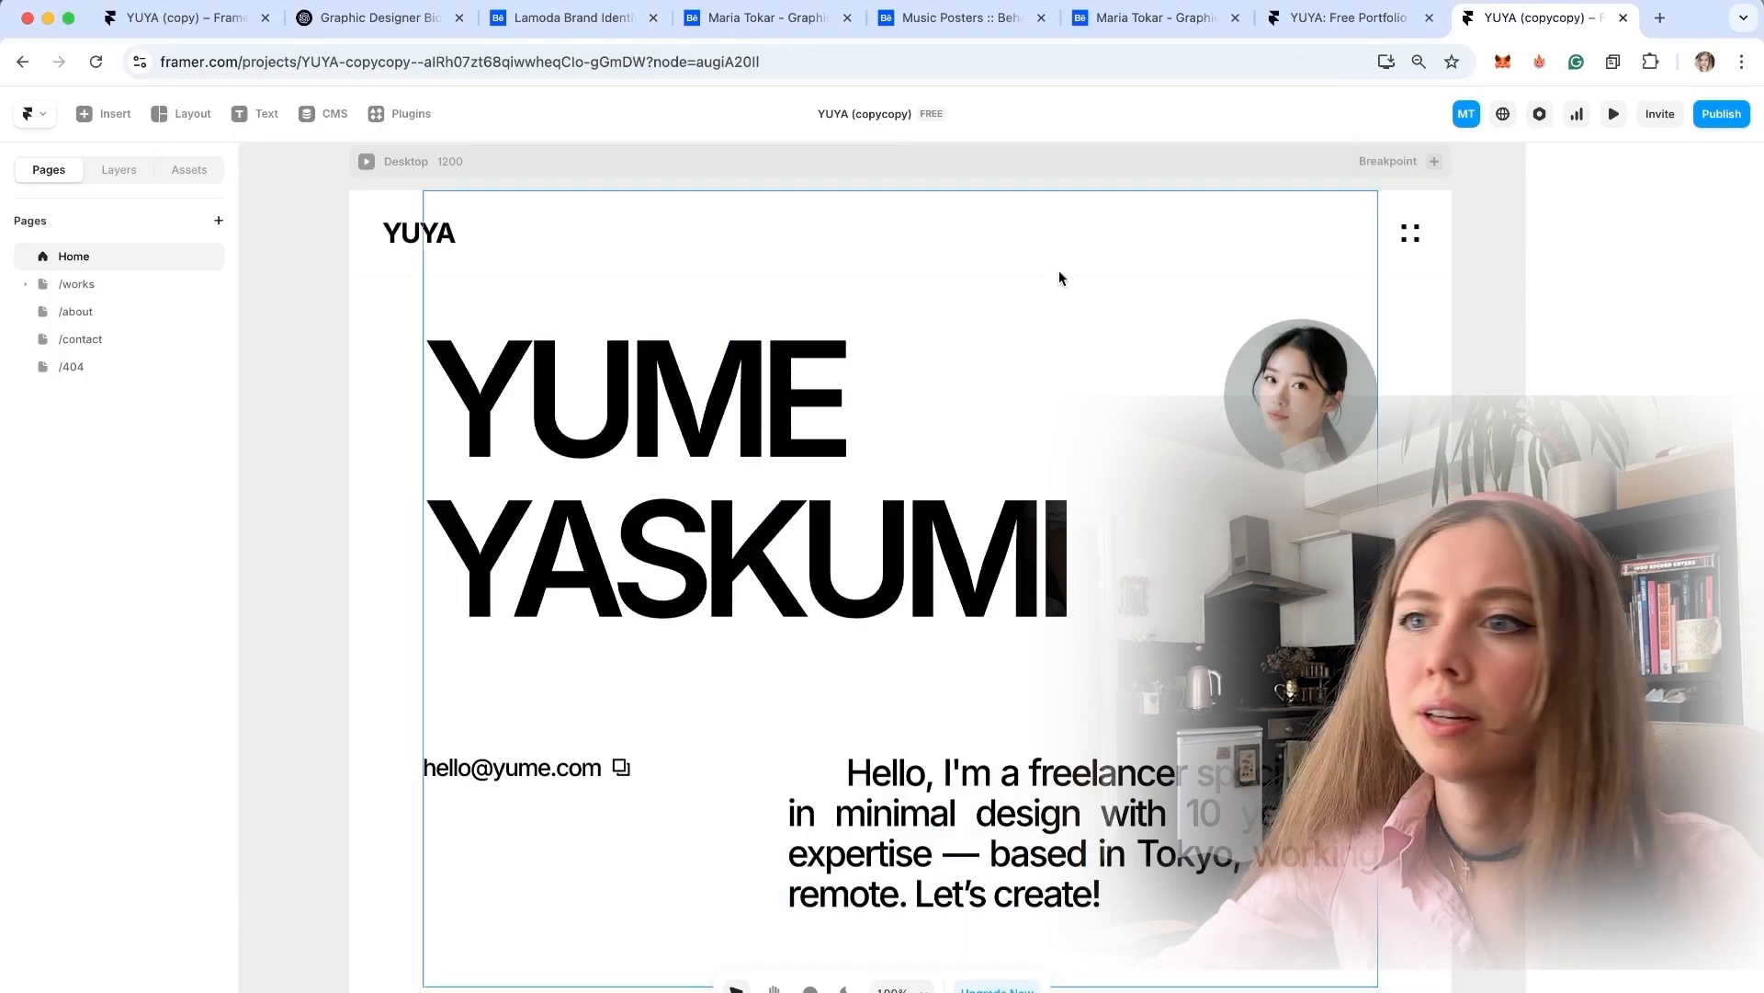
Replace the two heading lines in the Home page's hero with the designer's first name and surname.
scroll(807, 322, up, 1)
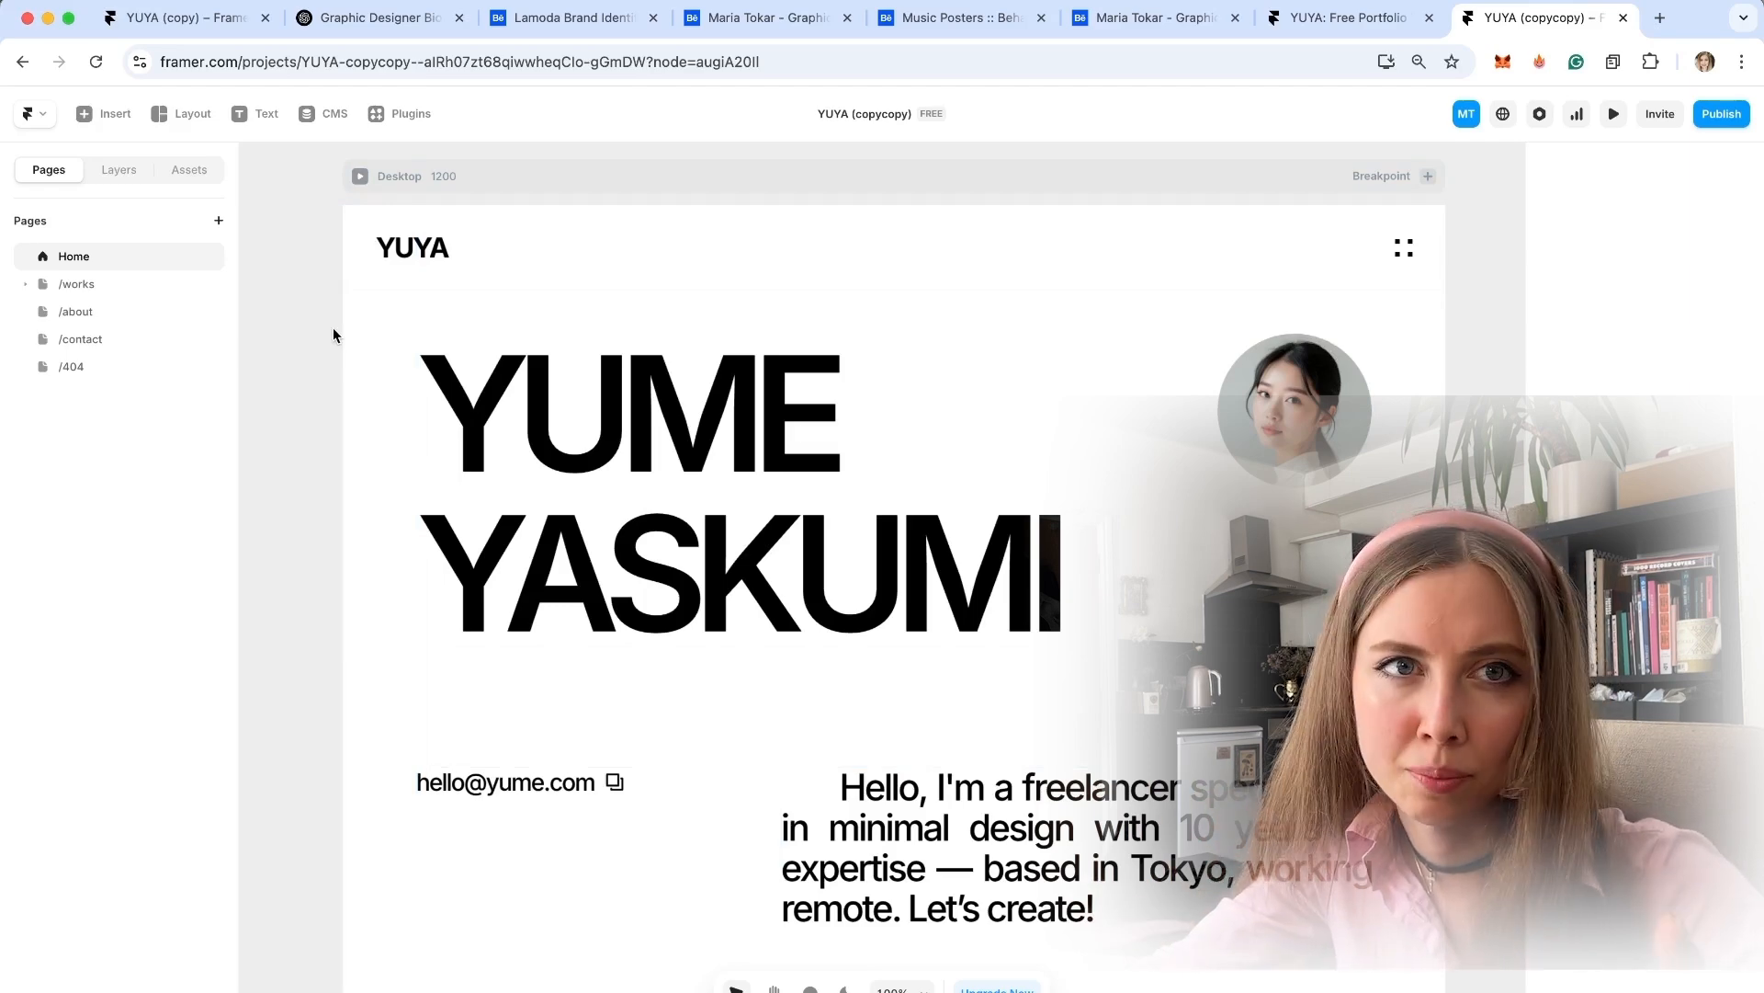
double_click(799, 401)
key(super+a)
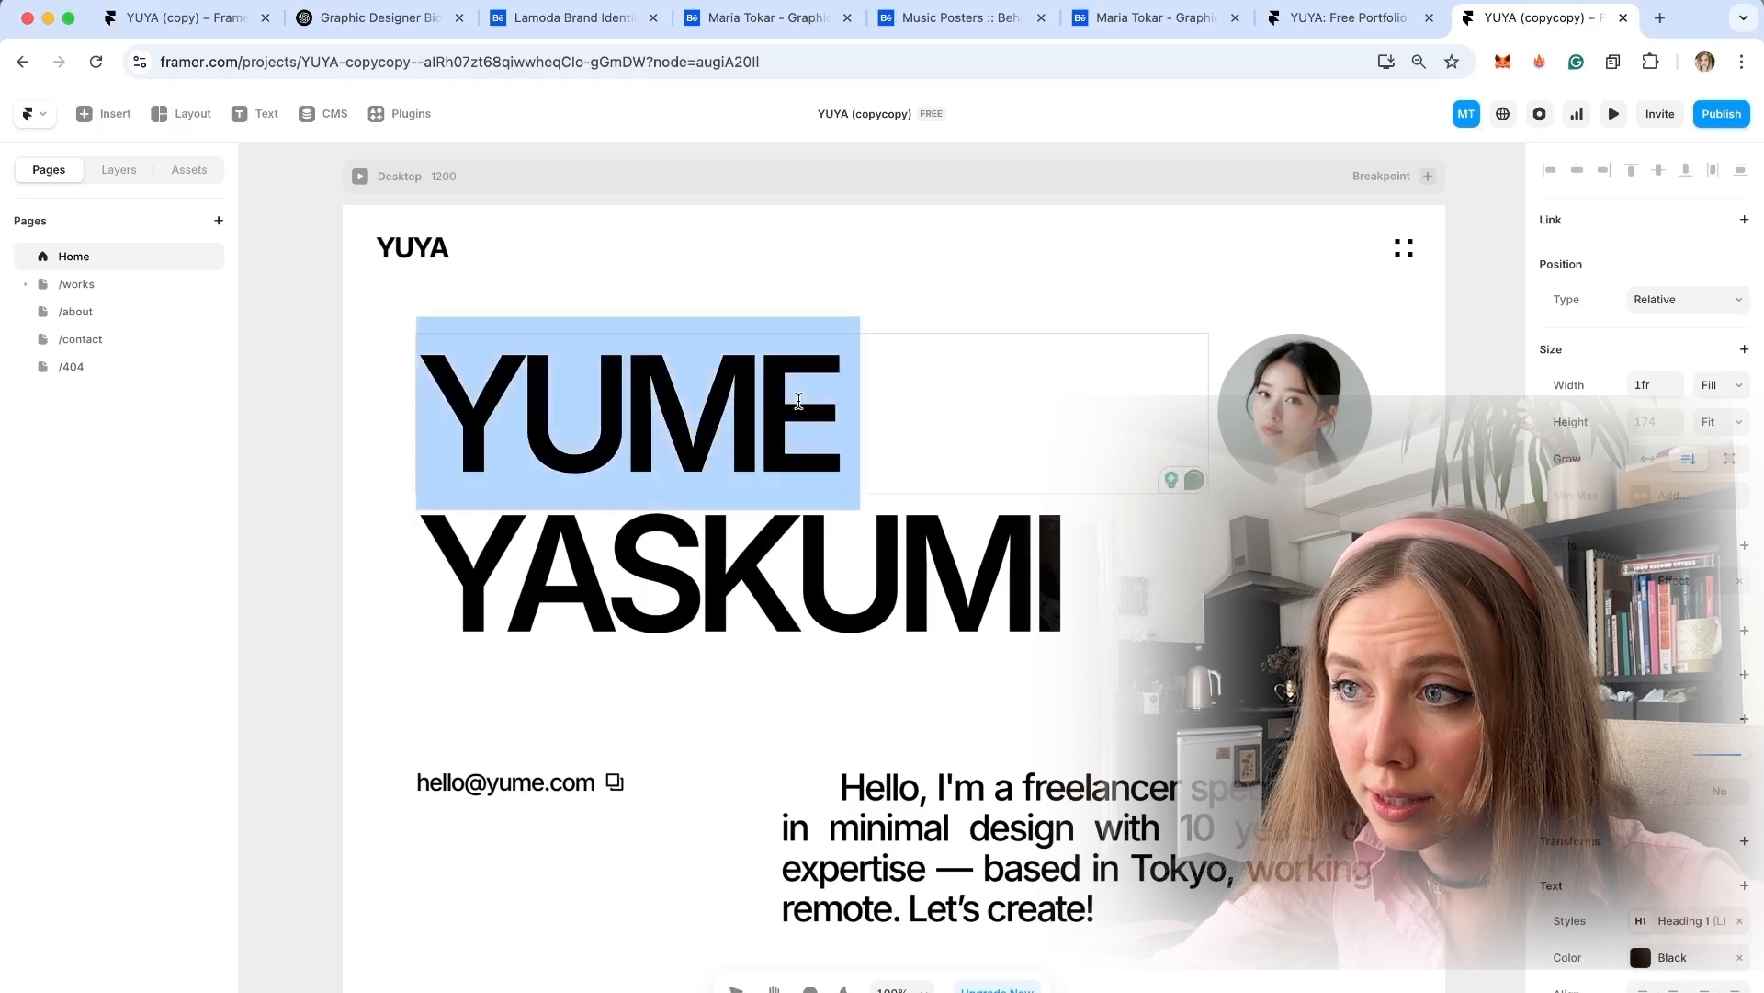
text(Maria)
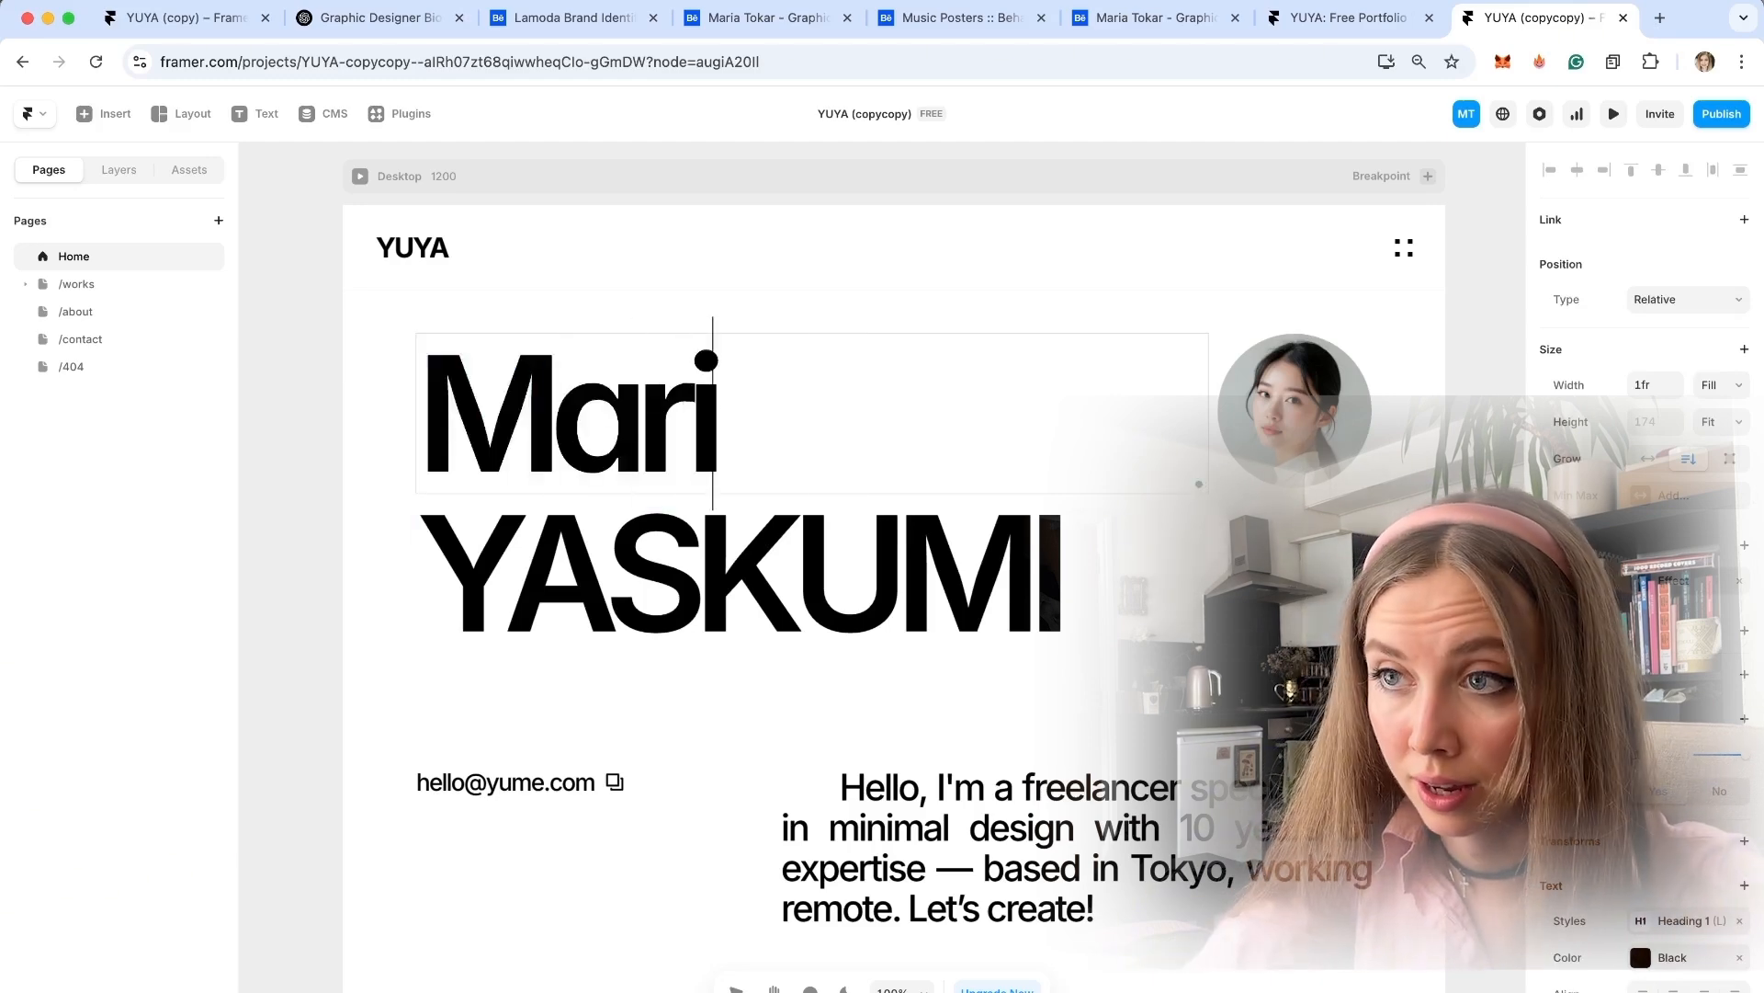
click(807, 614)
double_click(807, 609)
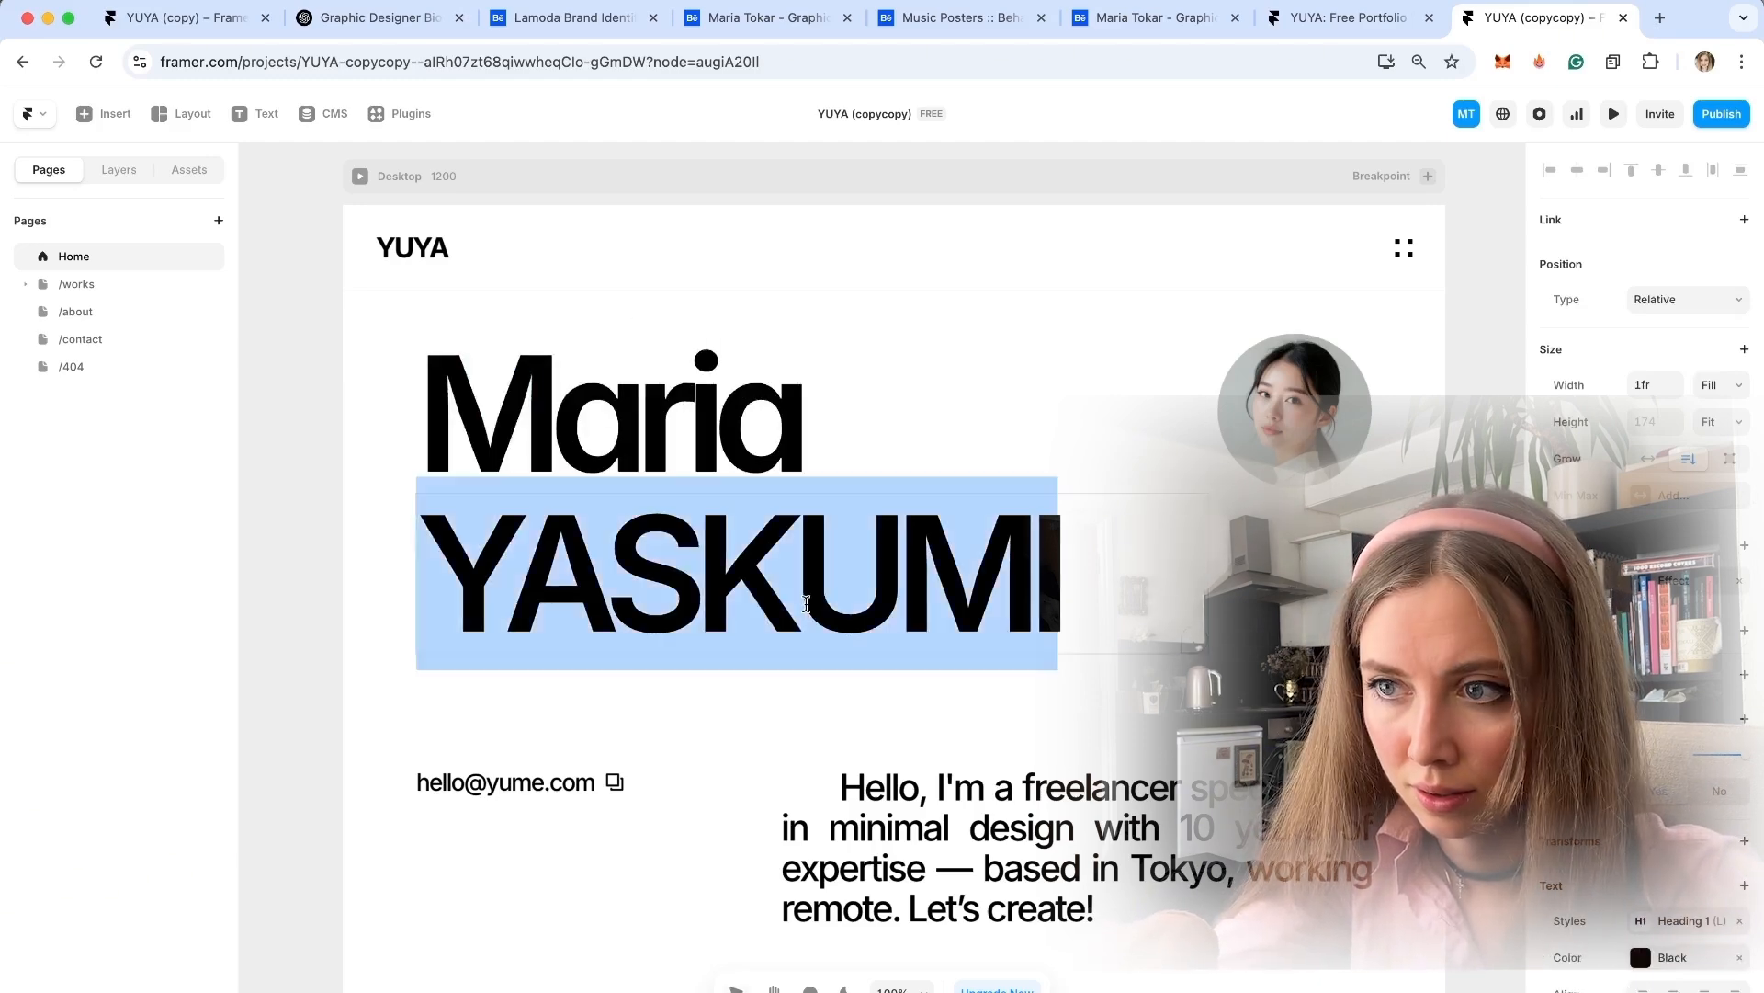
text(Tokar)
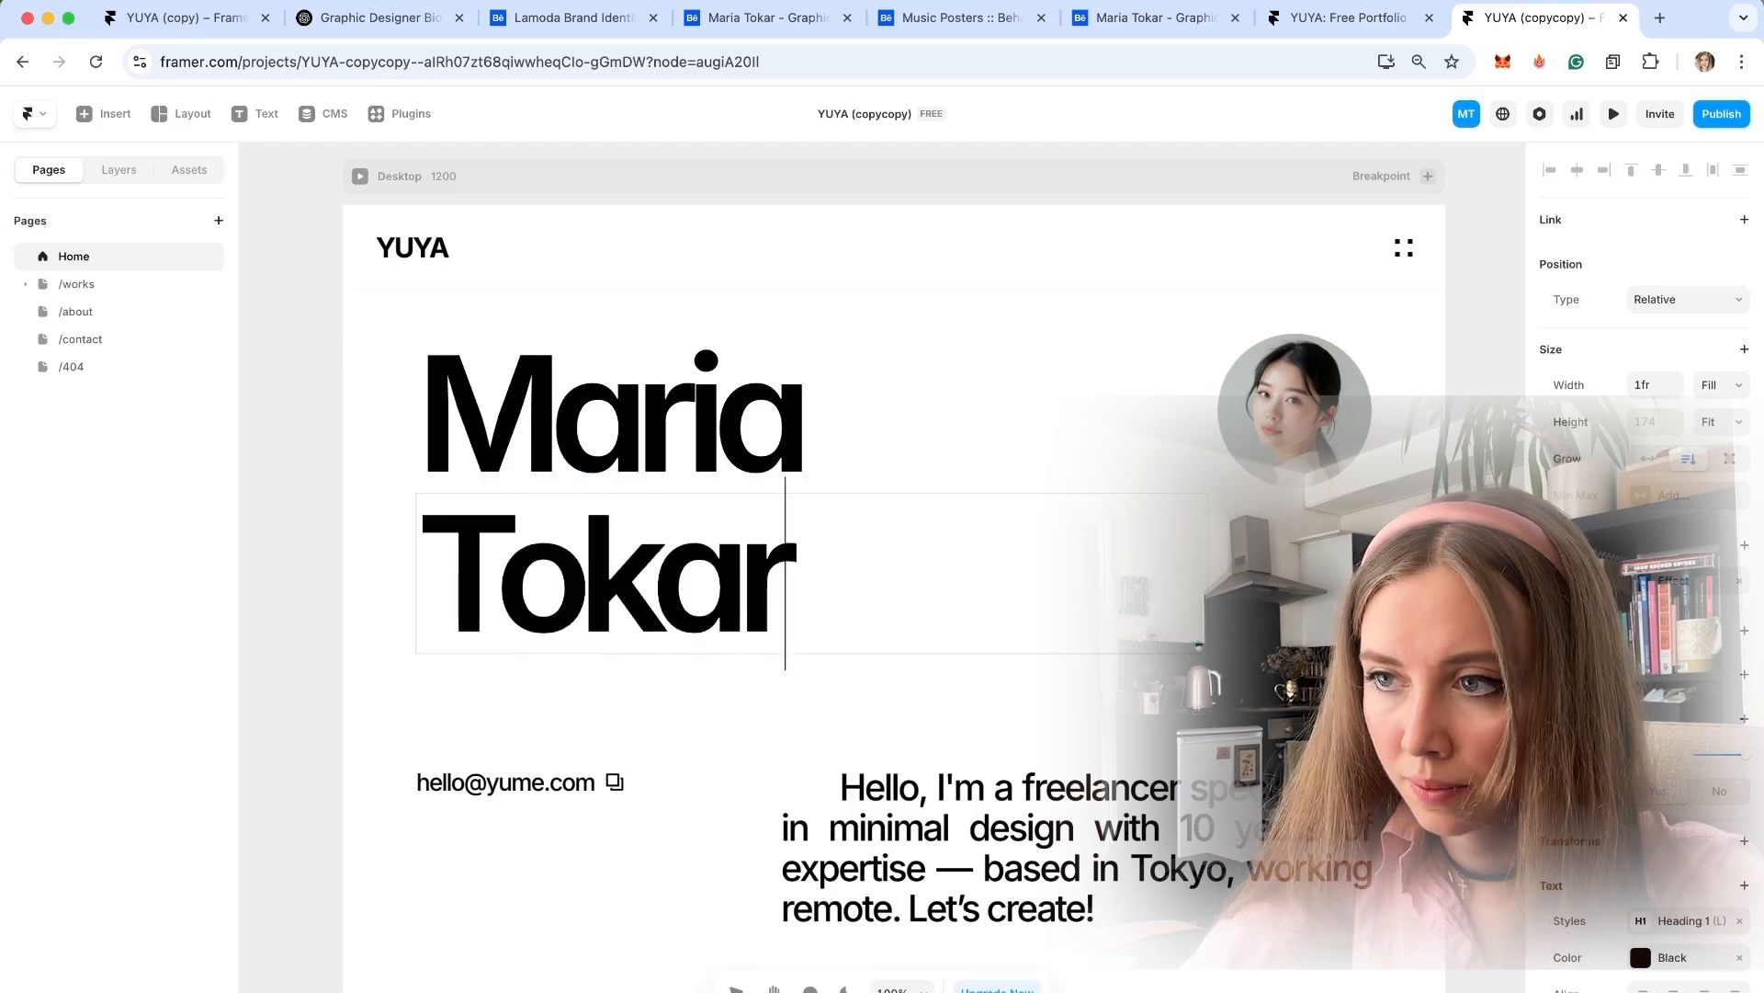
key(Escape)
key(Escape)
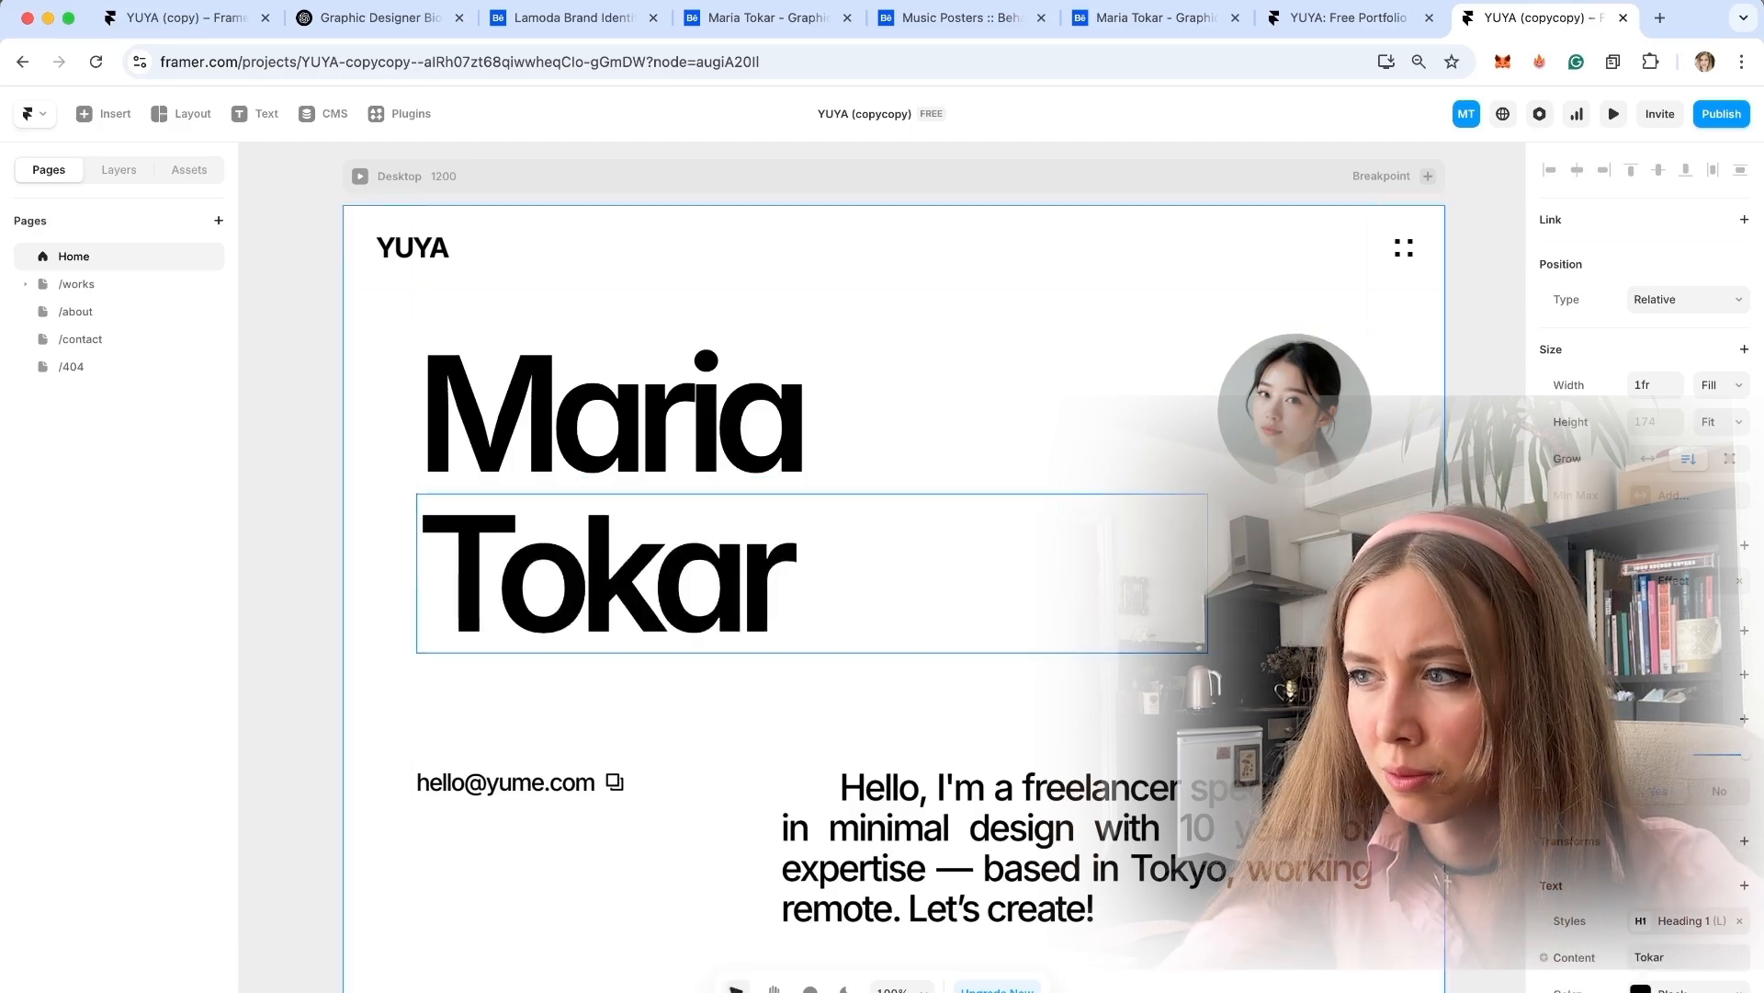
scroll(882, 551, down, 6)
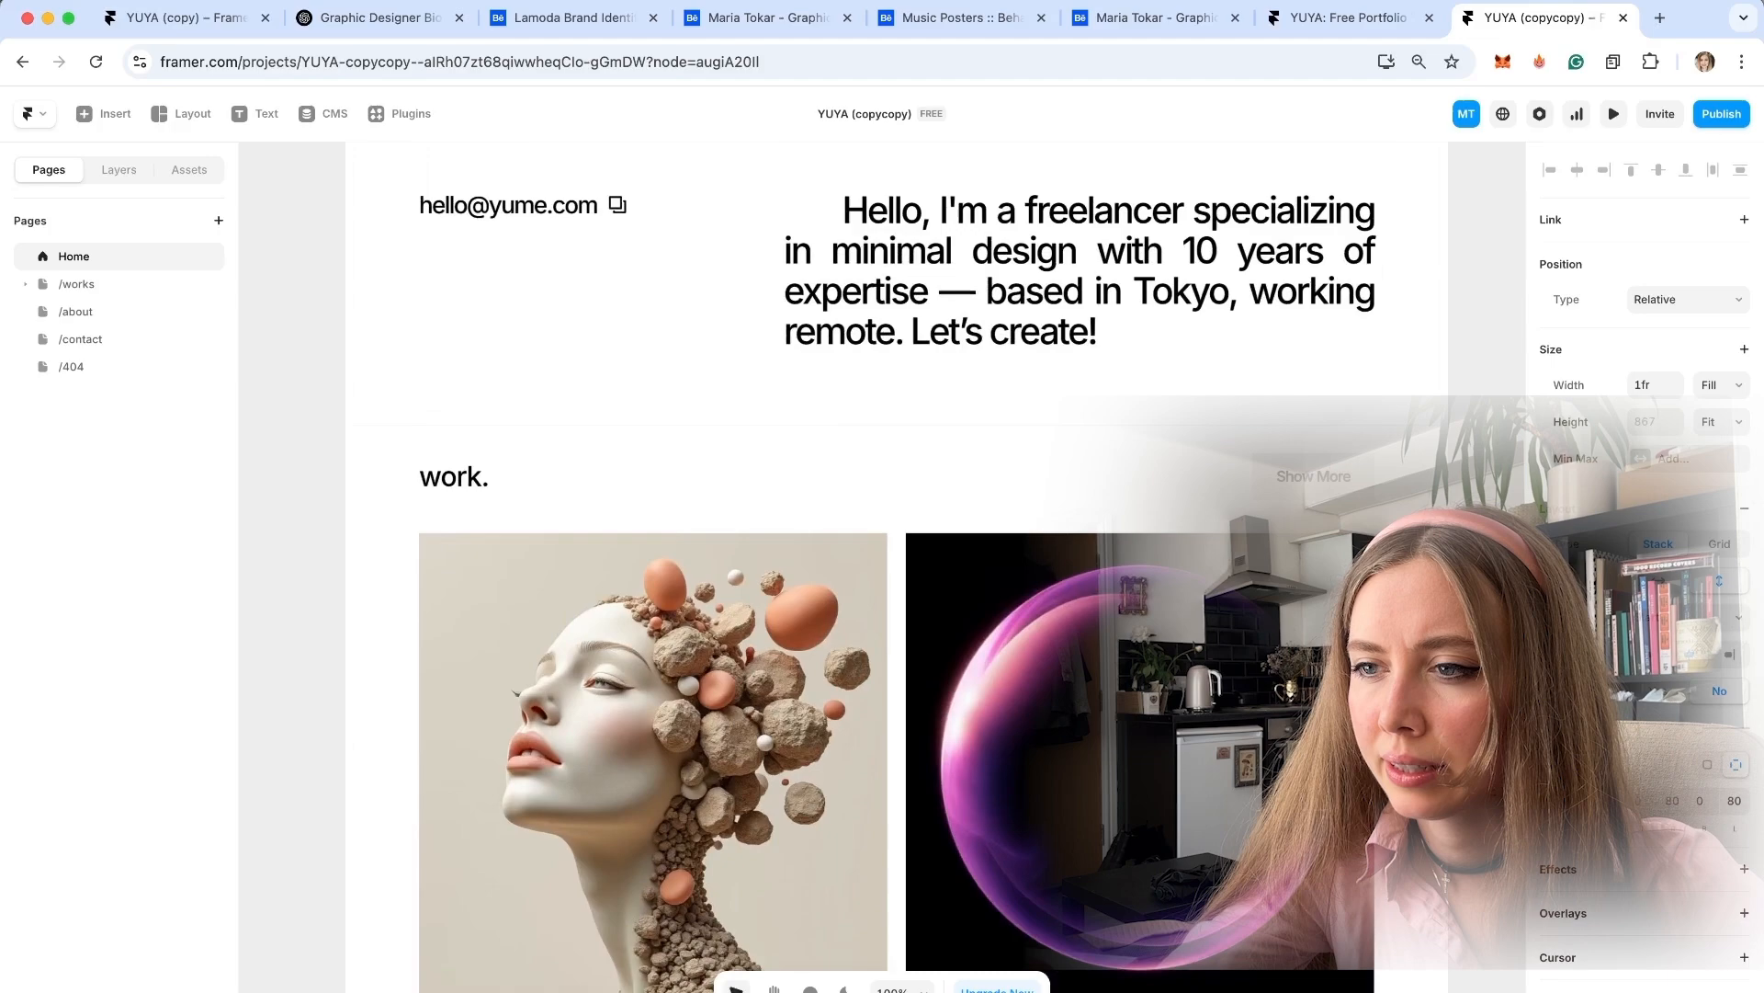
scroll(882, 551, up, 3)
scroll(882, 551, up, 4)
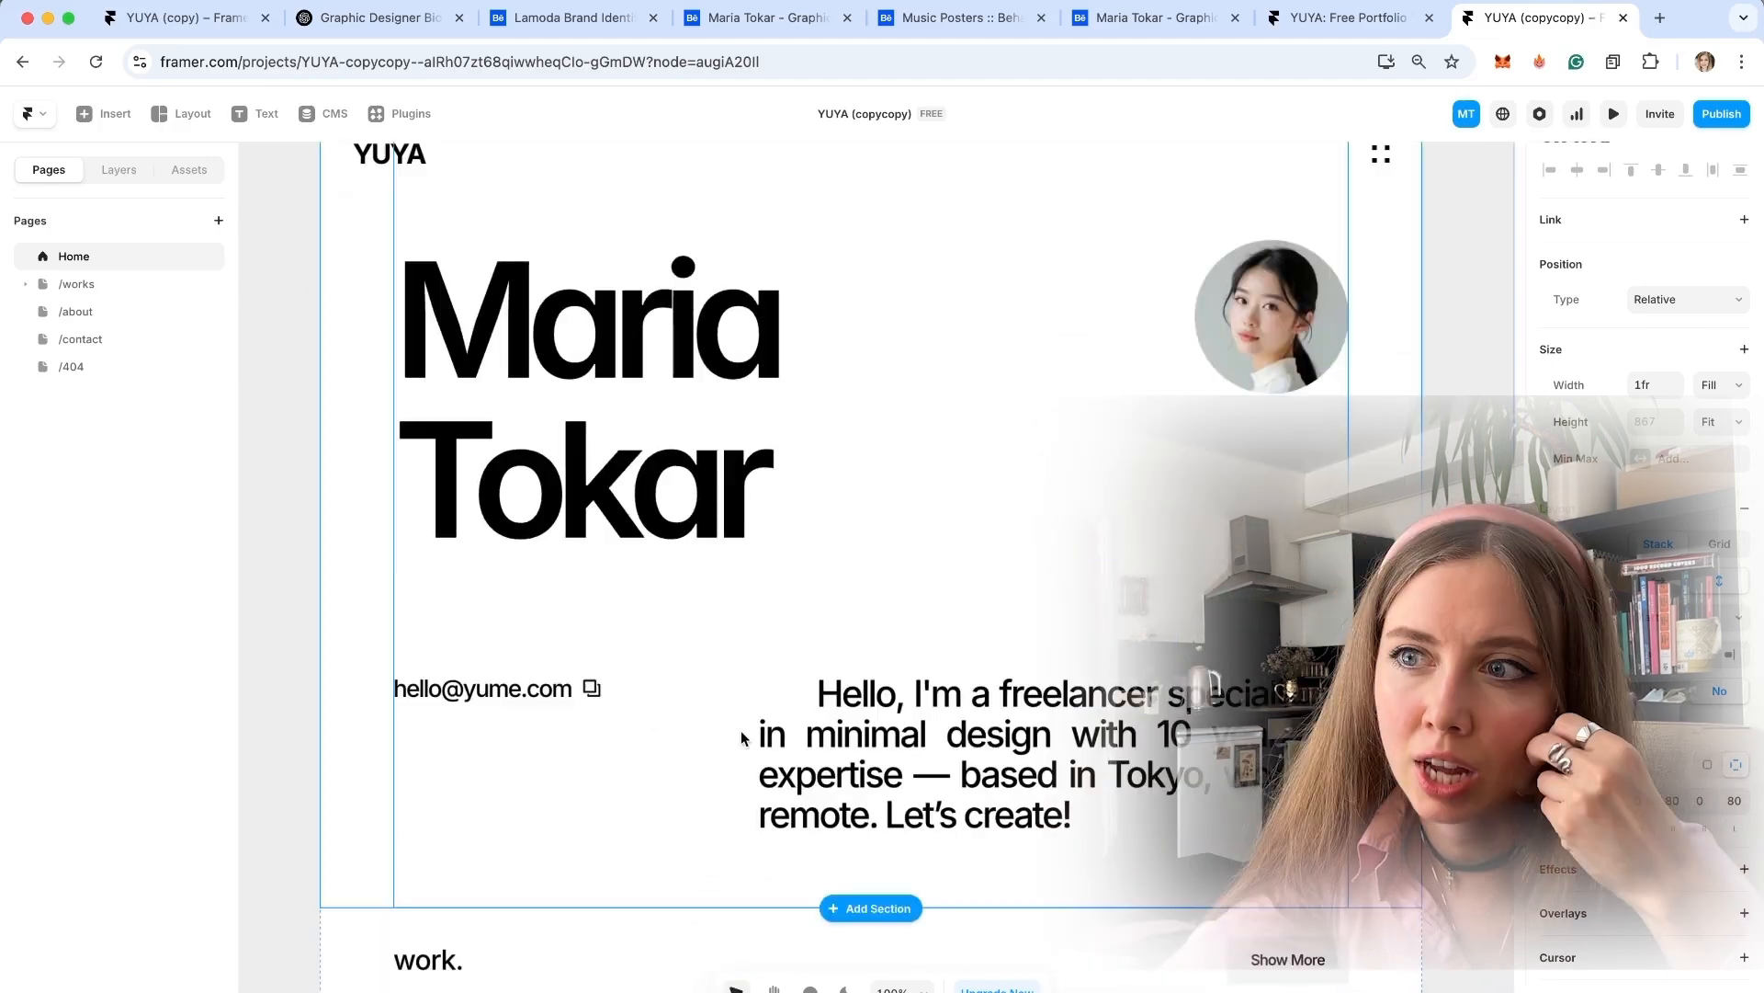
scroll(736, 698, down, 2)
scroll(978, 474, up, 2)
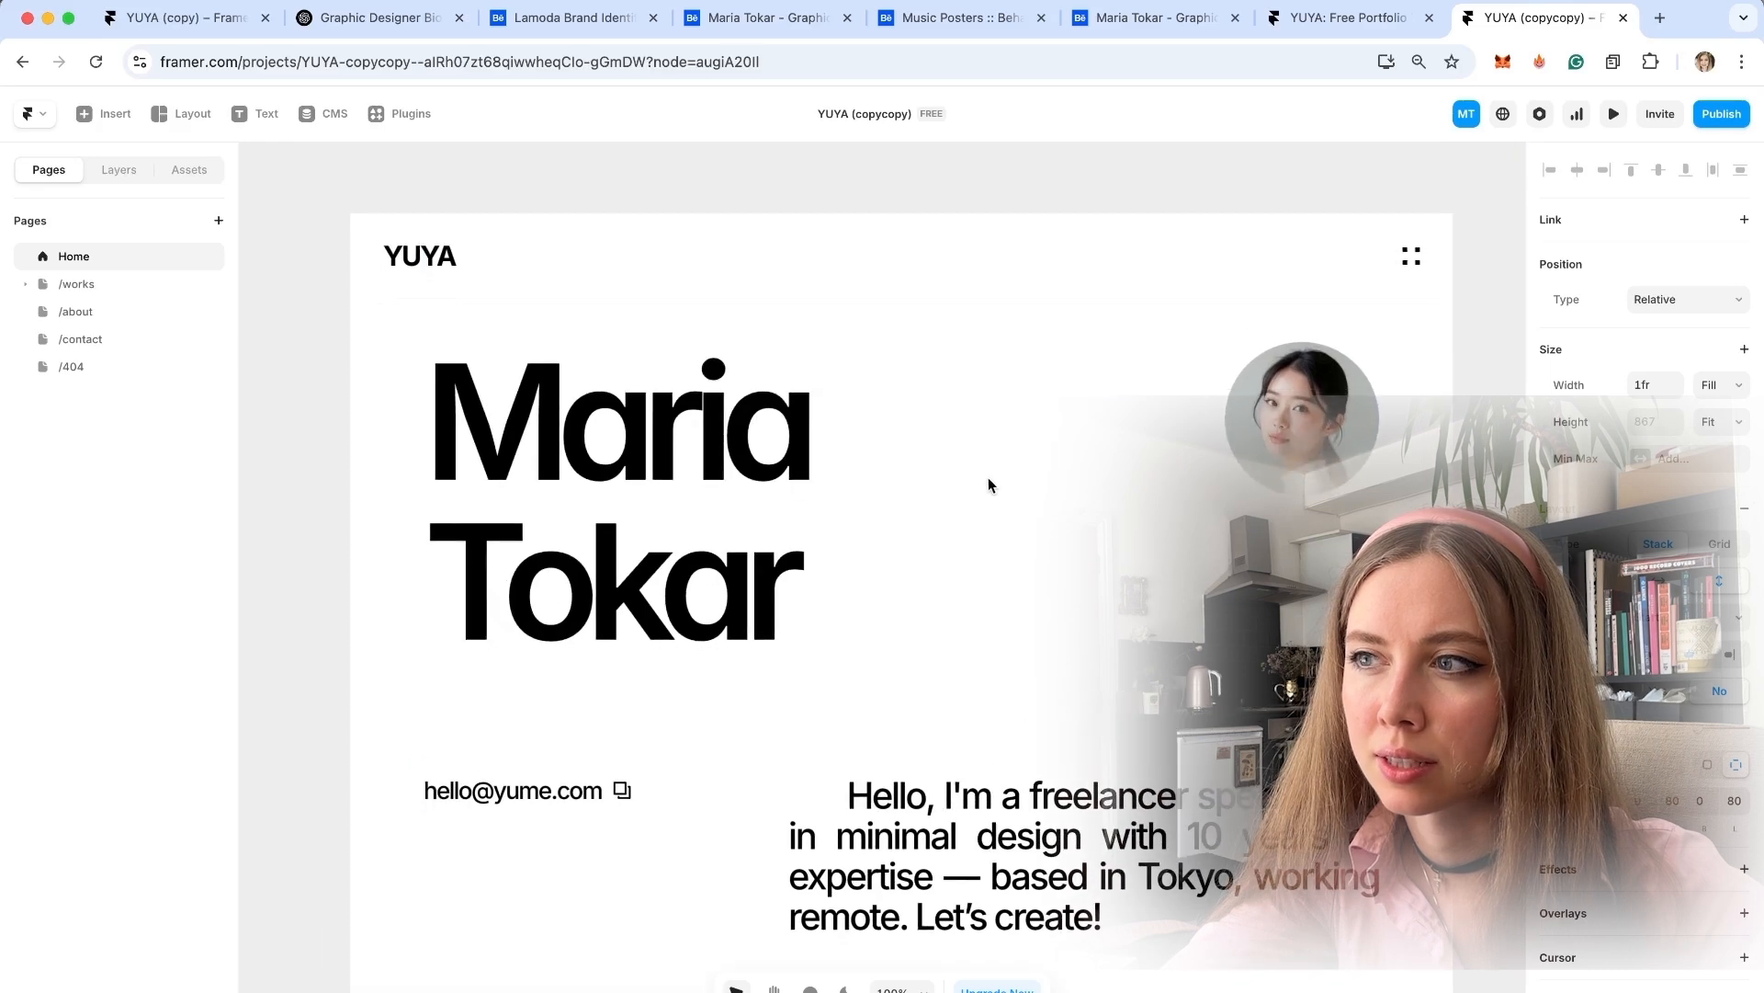
scroll(1024, 358, down, 2)
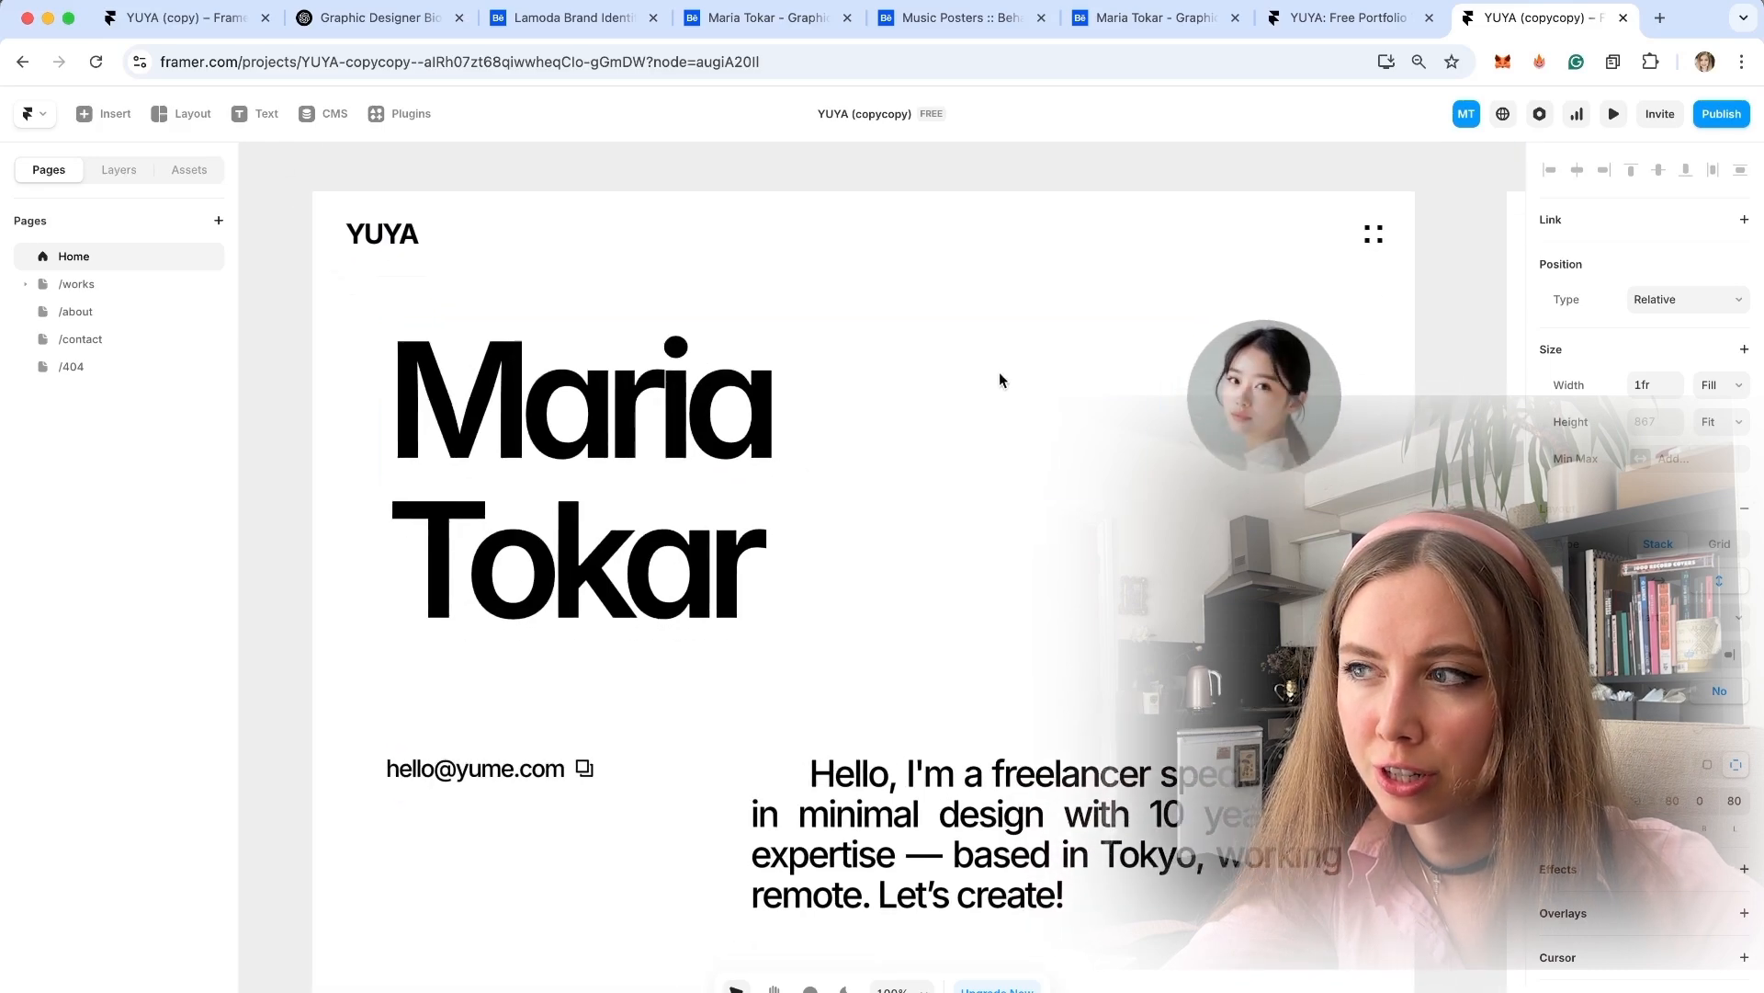
scroll(1000, 371, up, 2)
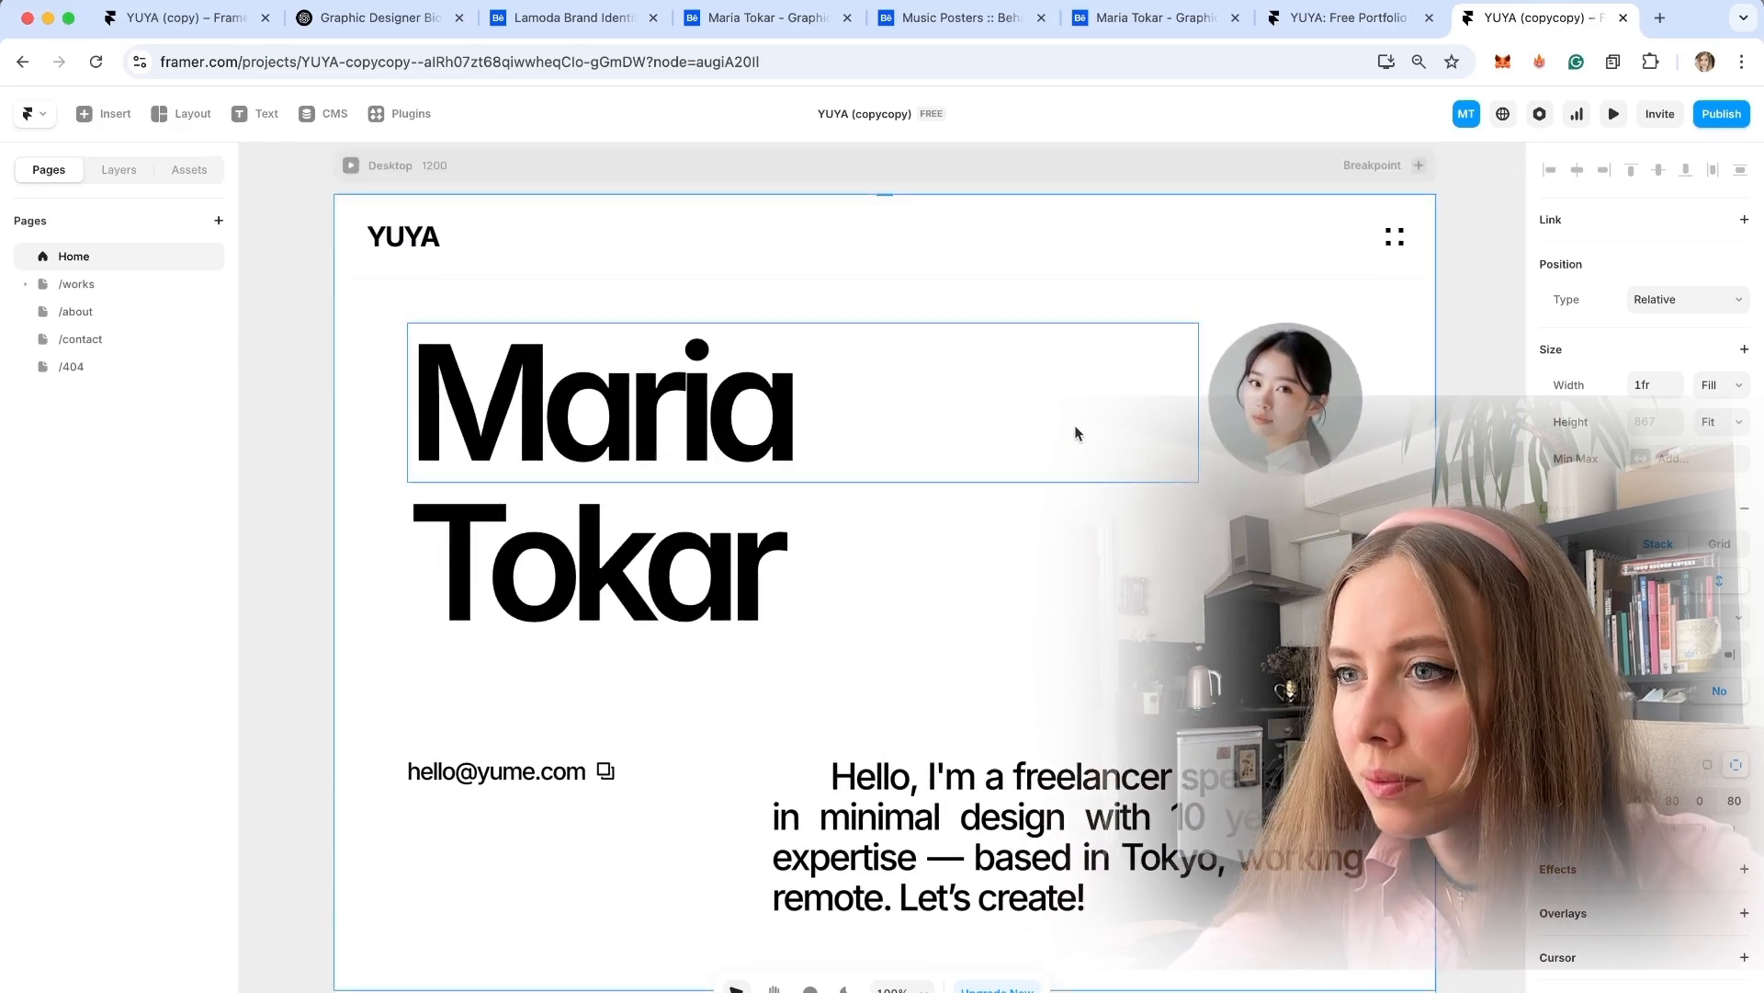
Replace the circular avatar in the Home page's hero with Mini-Profile-Pic.jpg and adjust the image's position within its frame.
click(1309, 444)
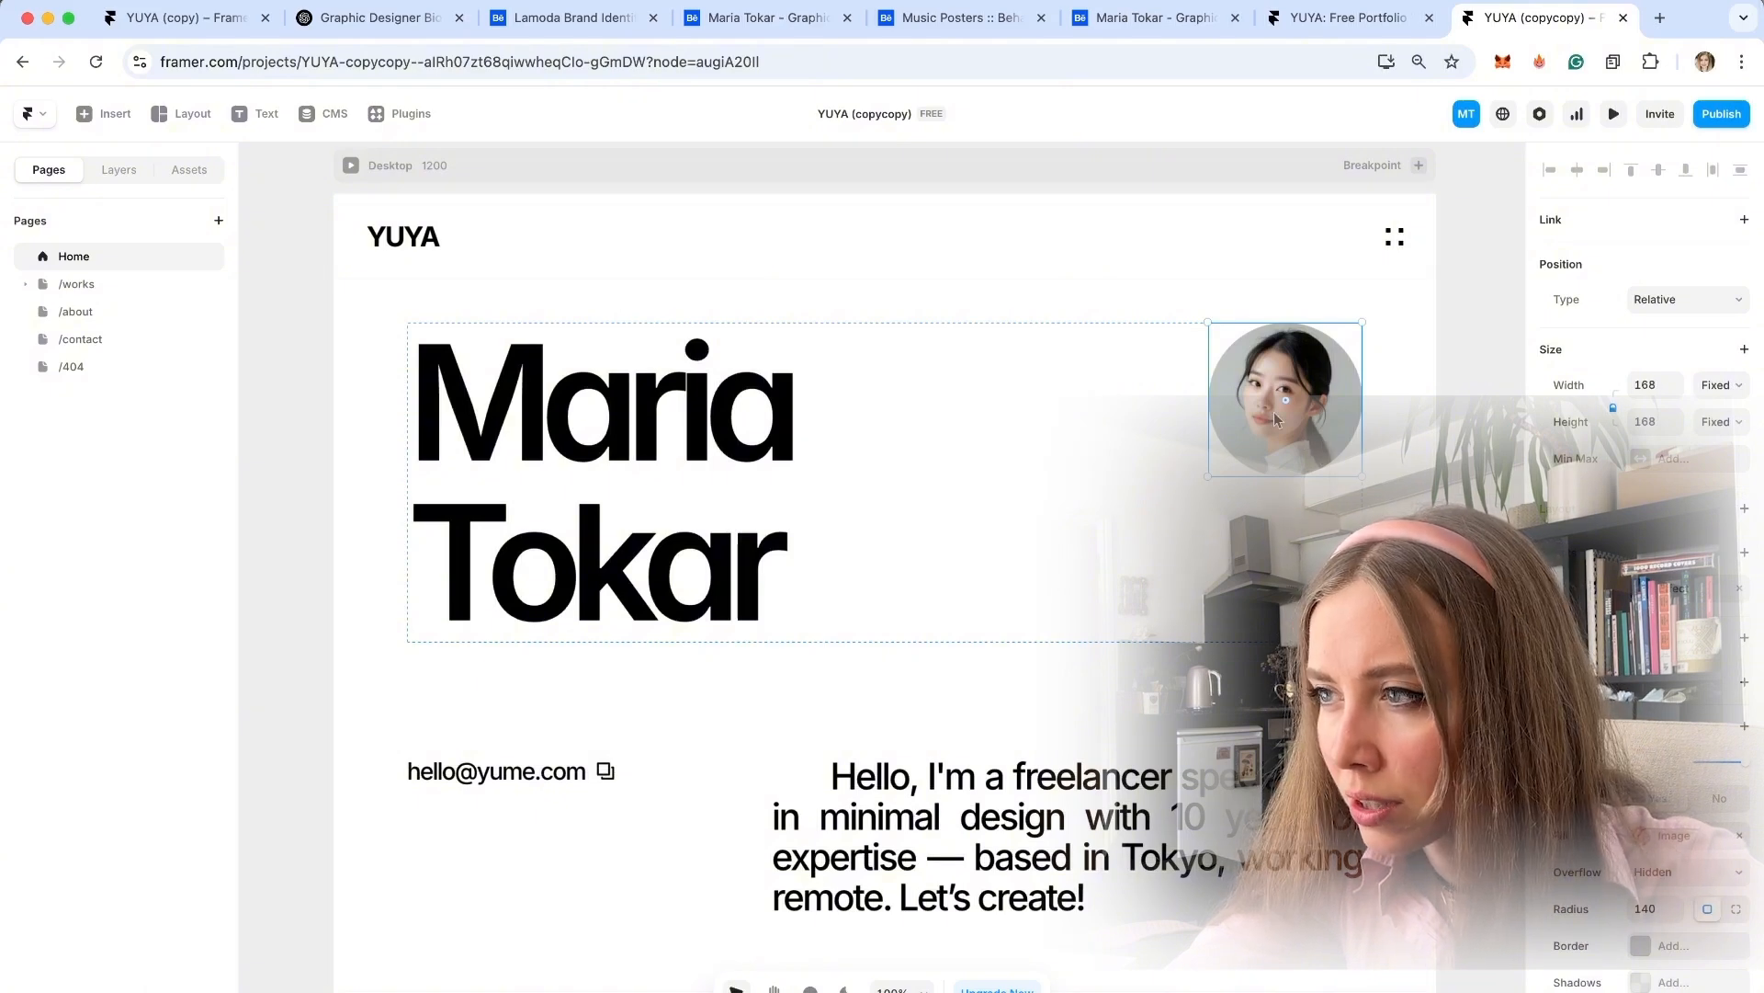
scroll(1645, 552, down, 4)
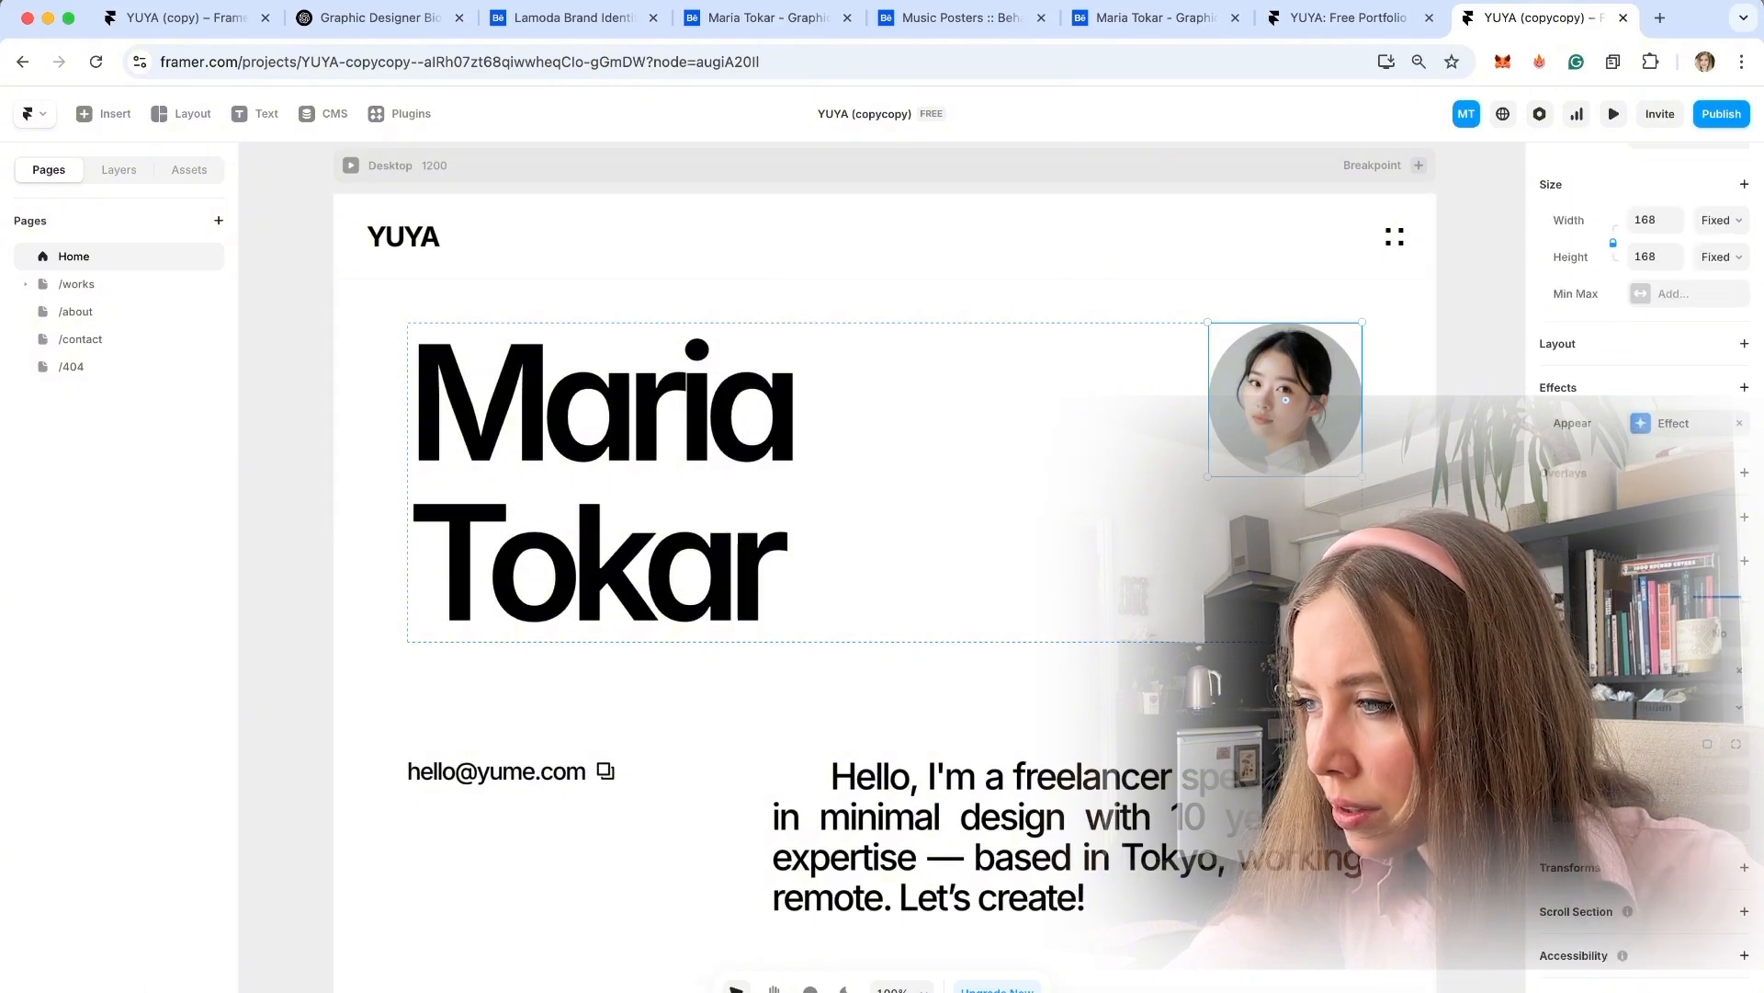
click(1675, 678)
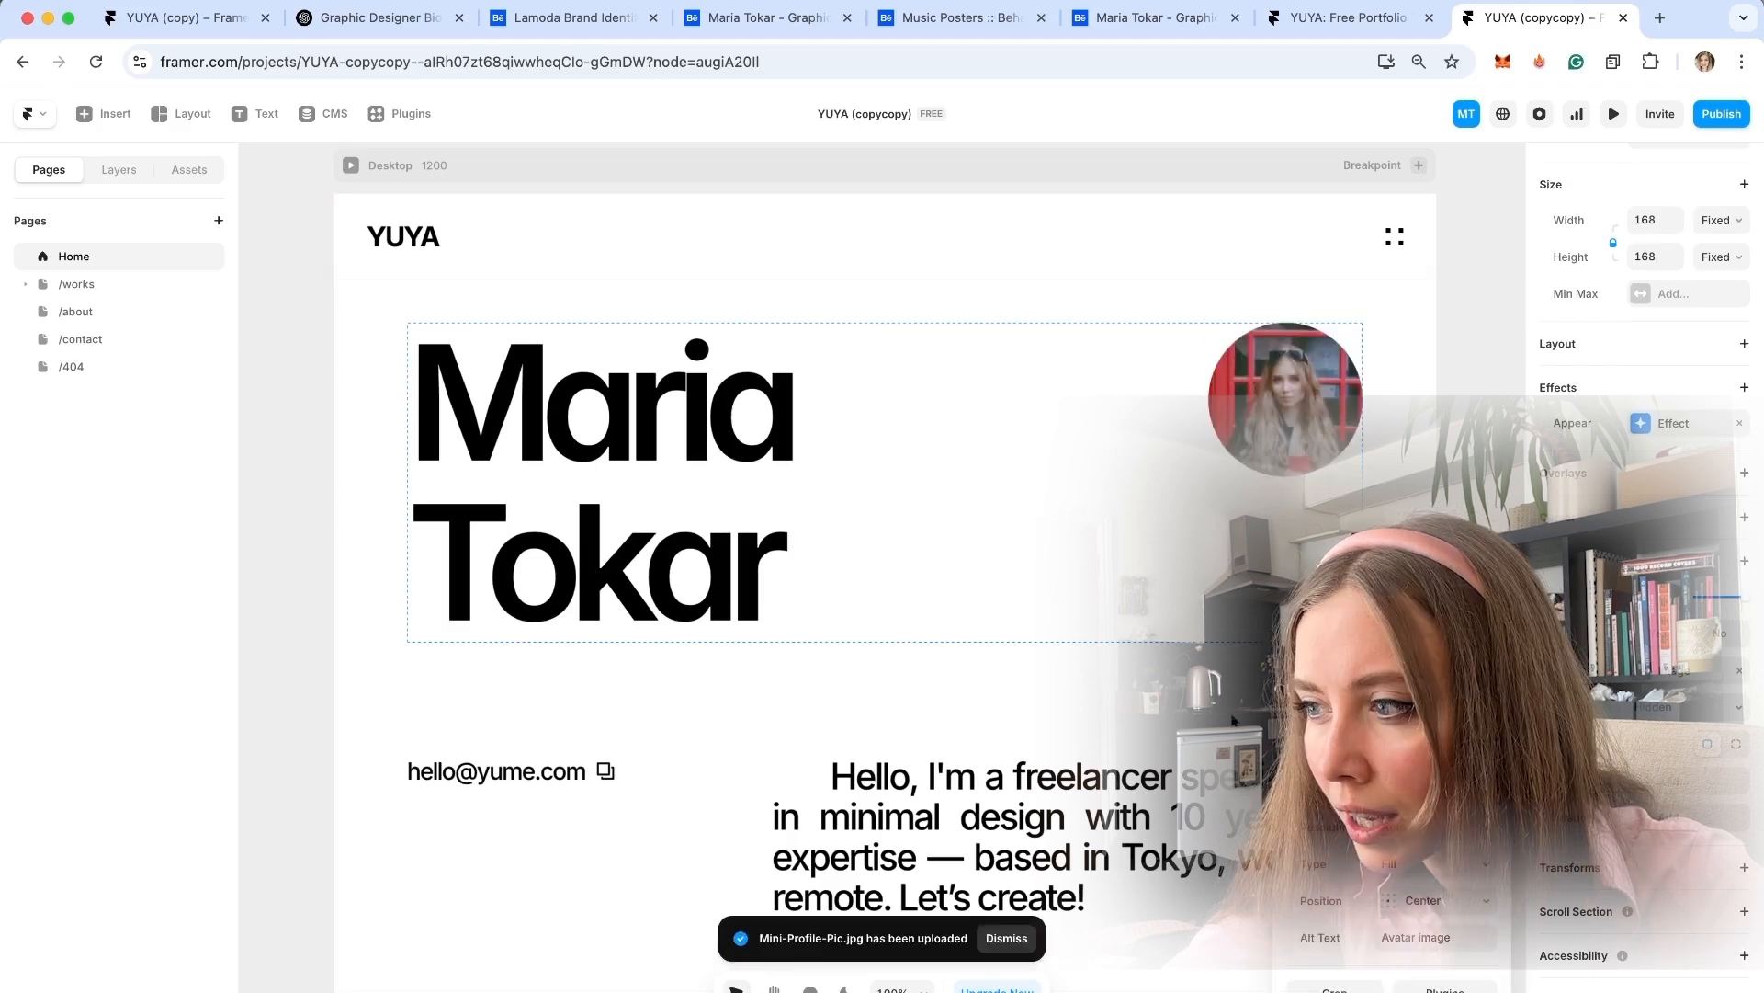
click(1439, 901)
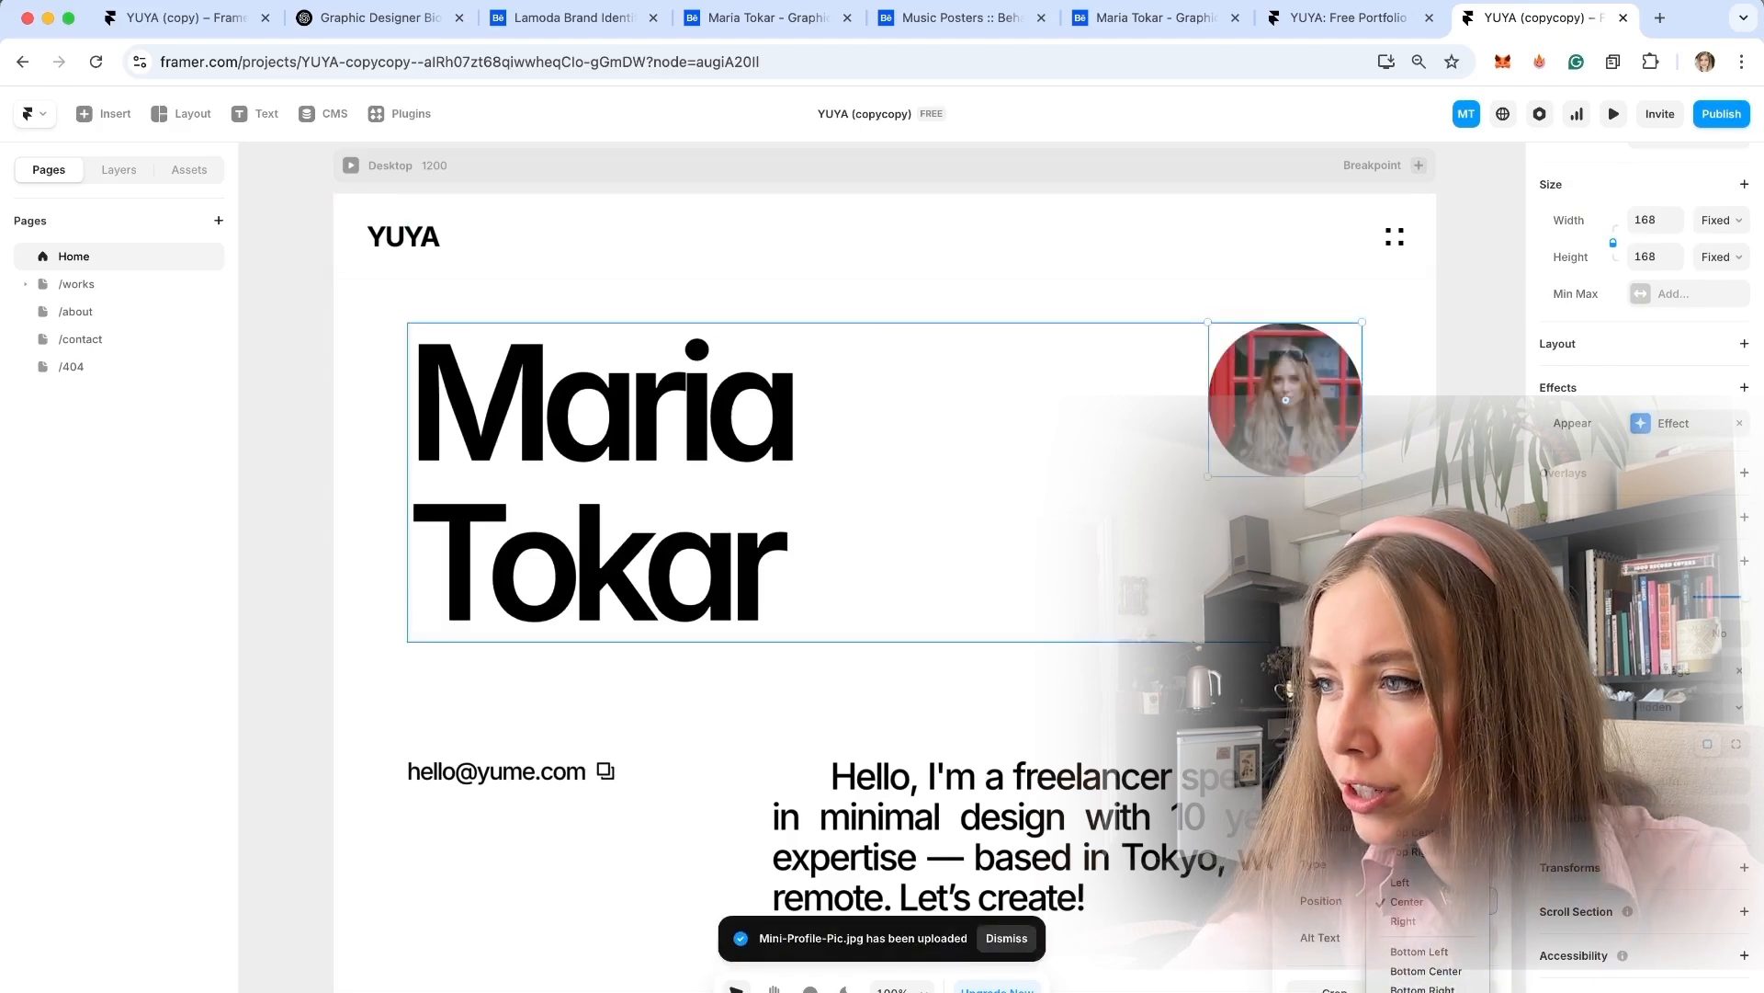
click(1406, 989)
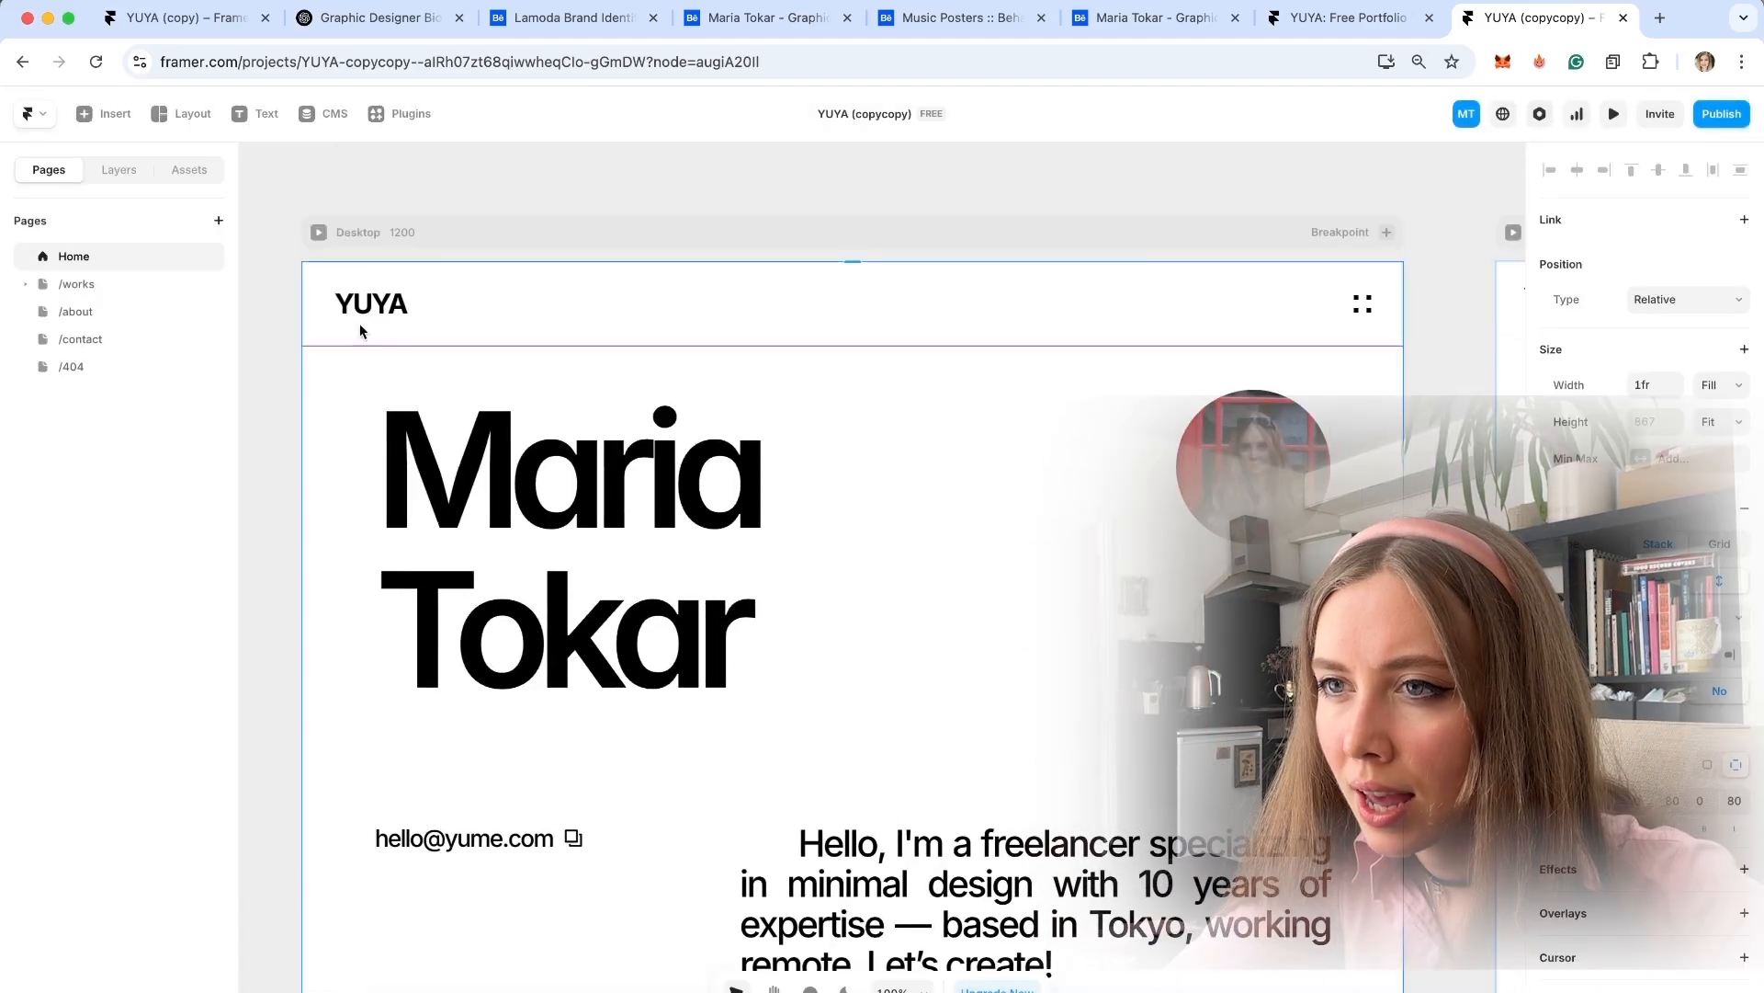
Open the Home page's navigation component and delete the YUYA logo text from its Desktop - Close variant.
double_click(380, 310)
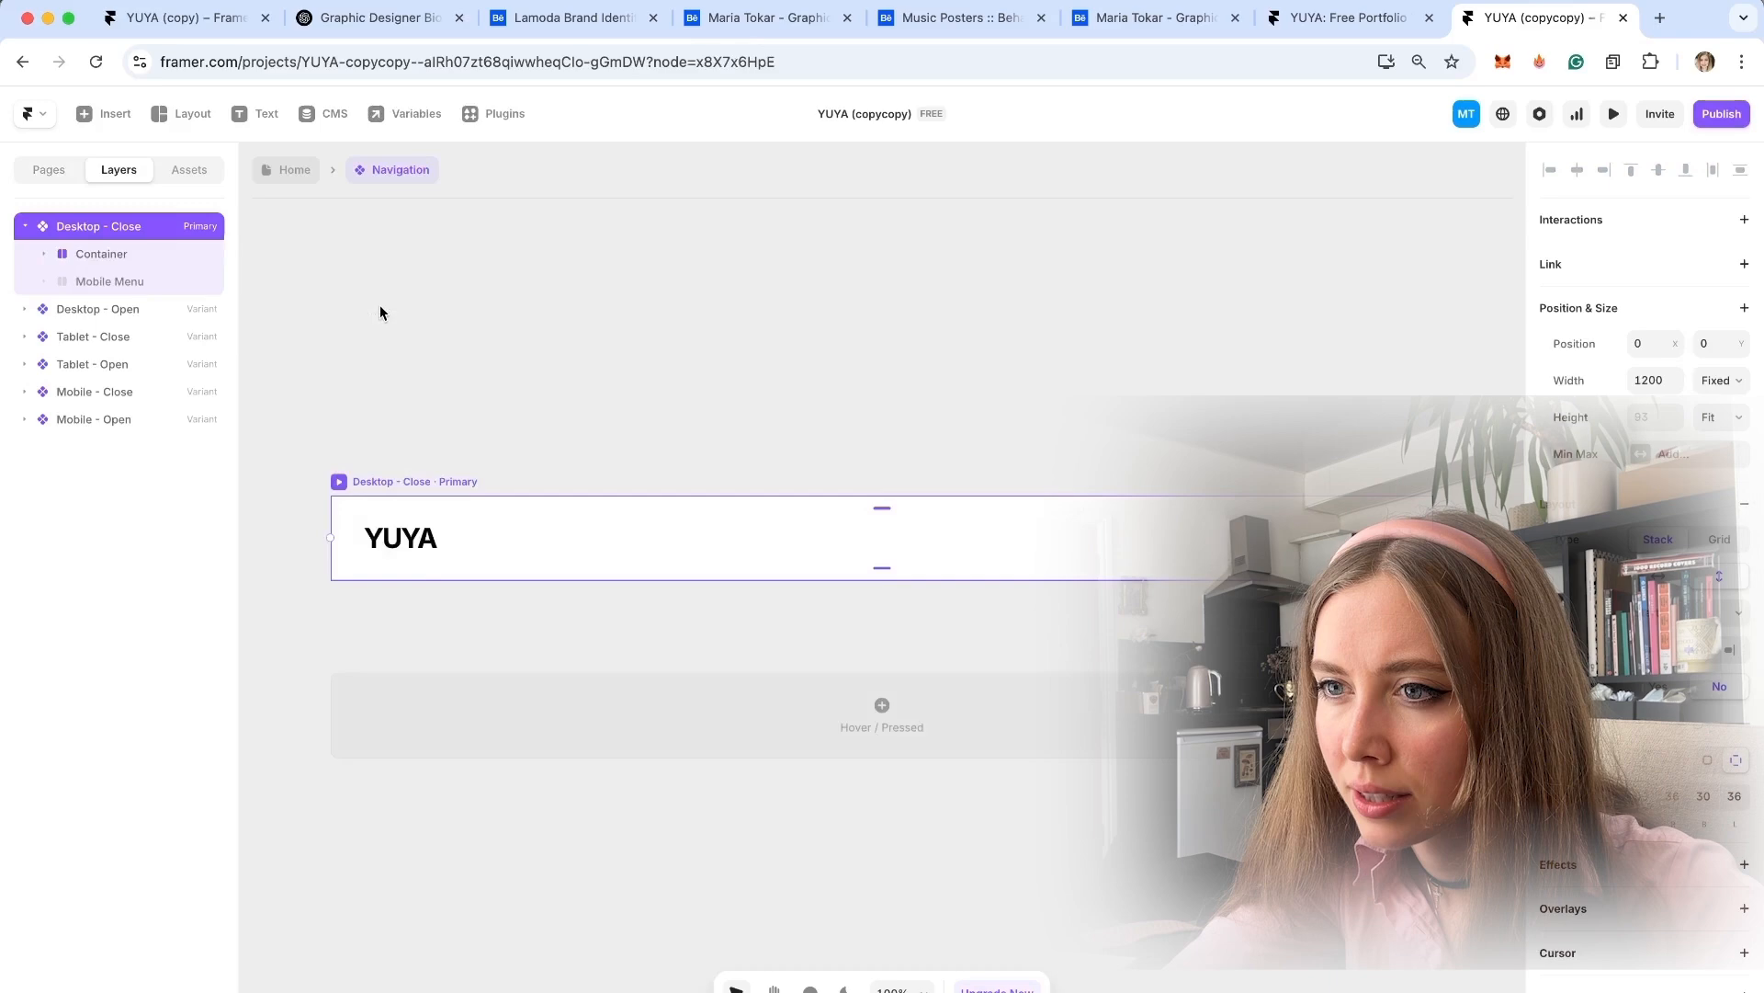
click(408, 542)
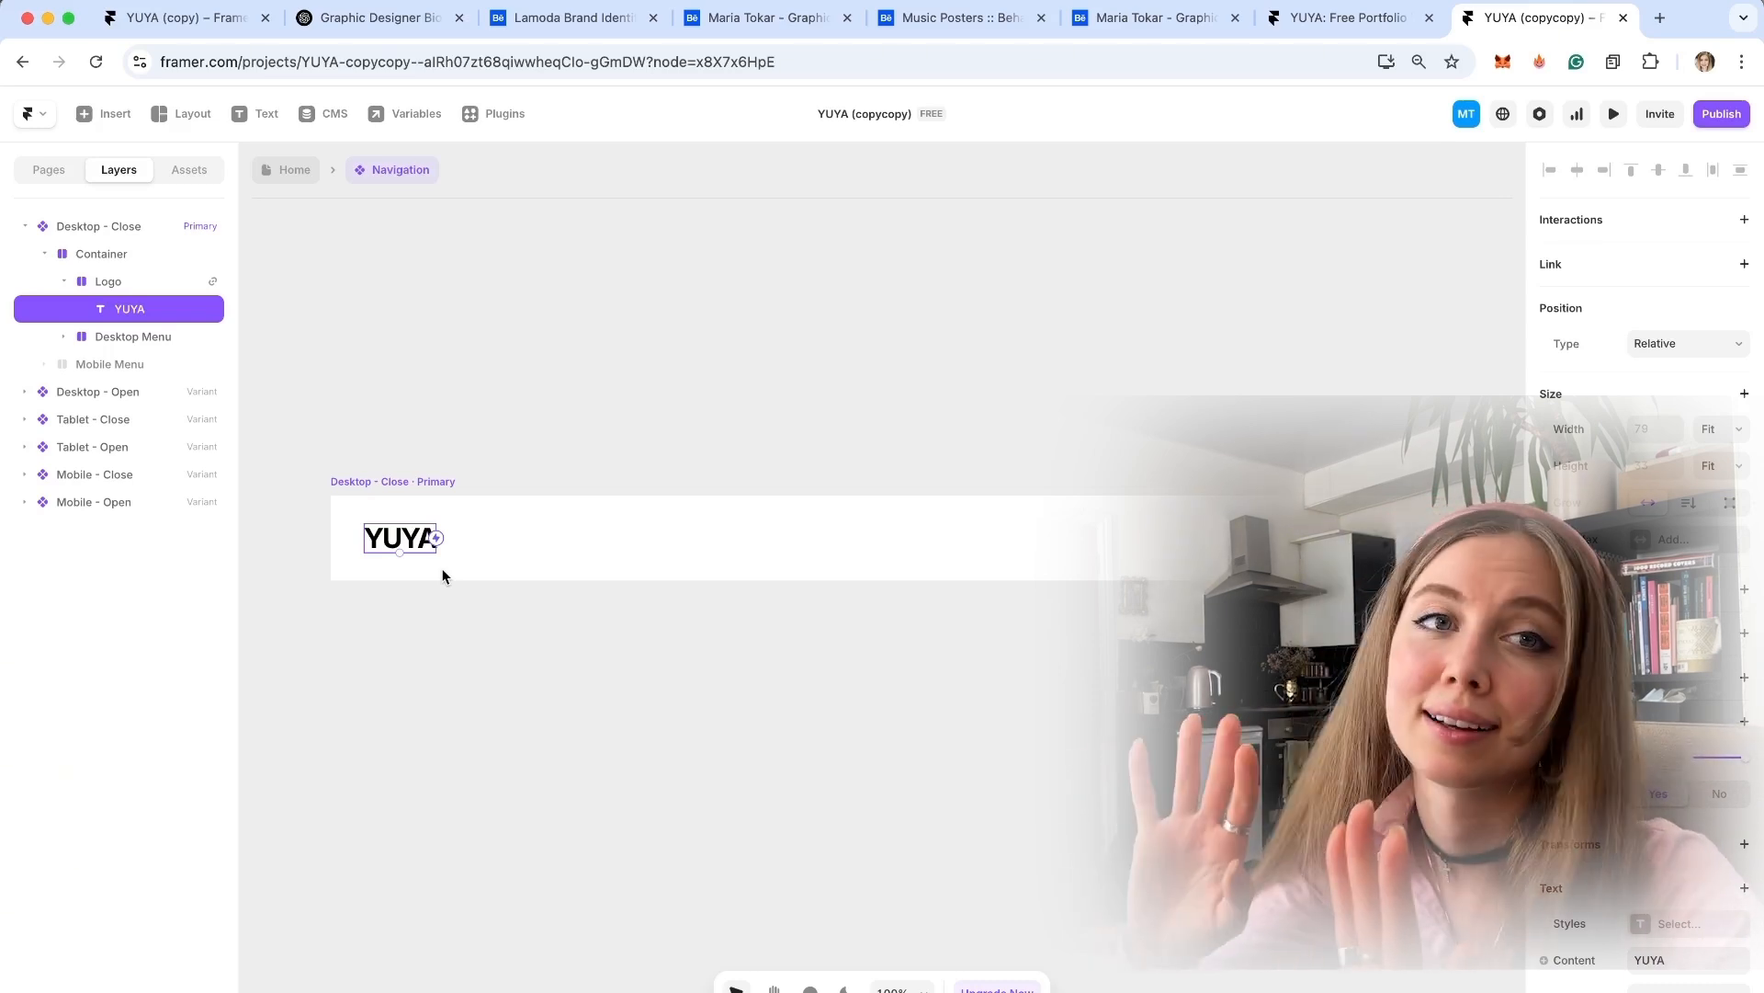
click(428, 439)
click(387, 540)
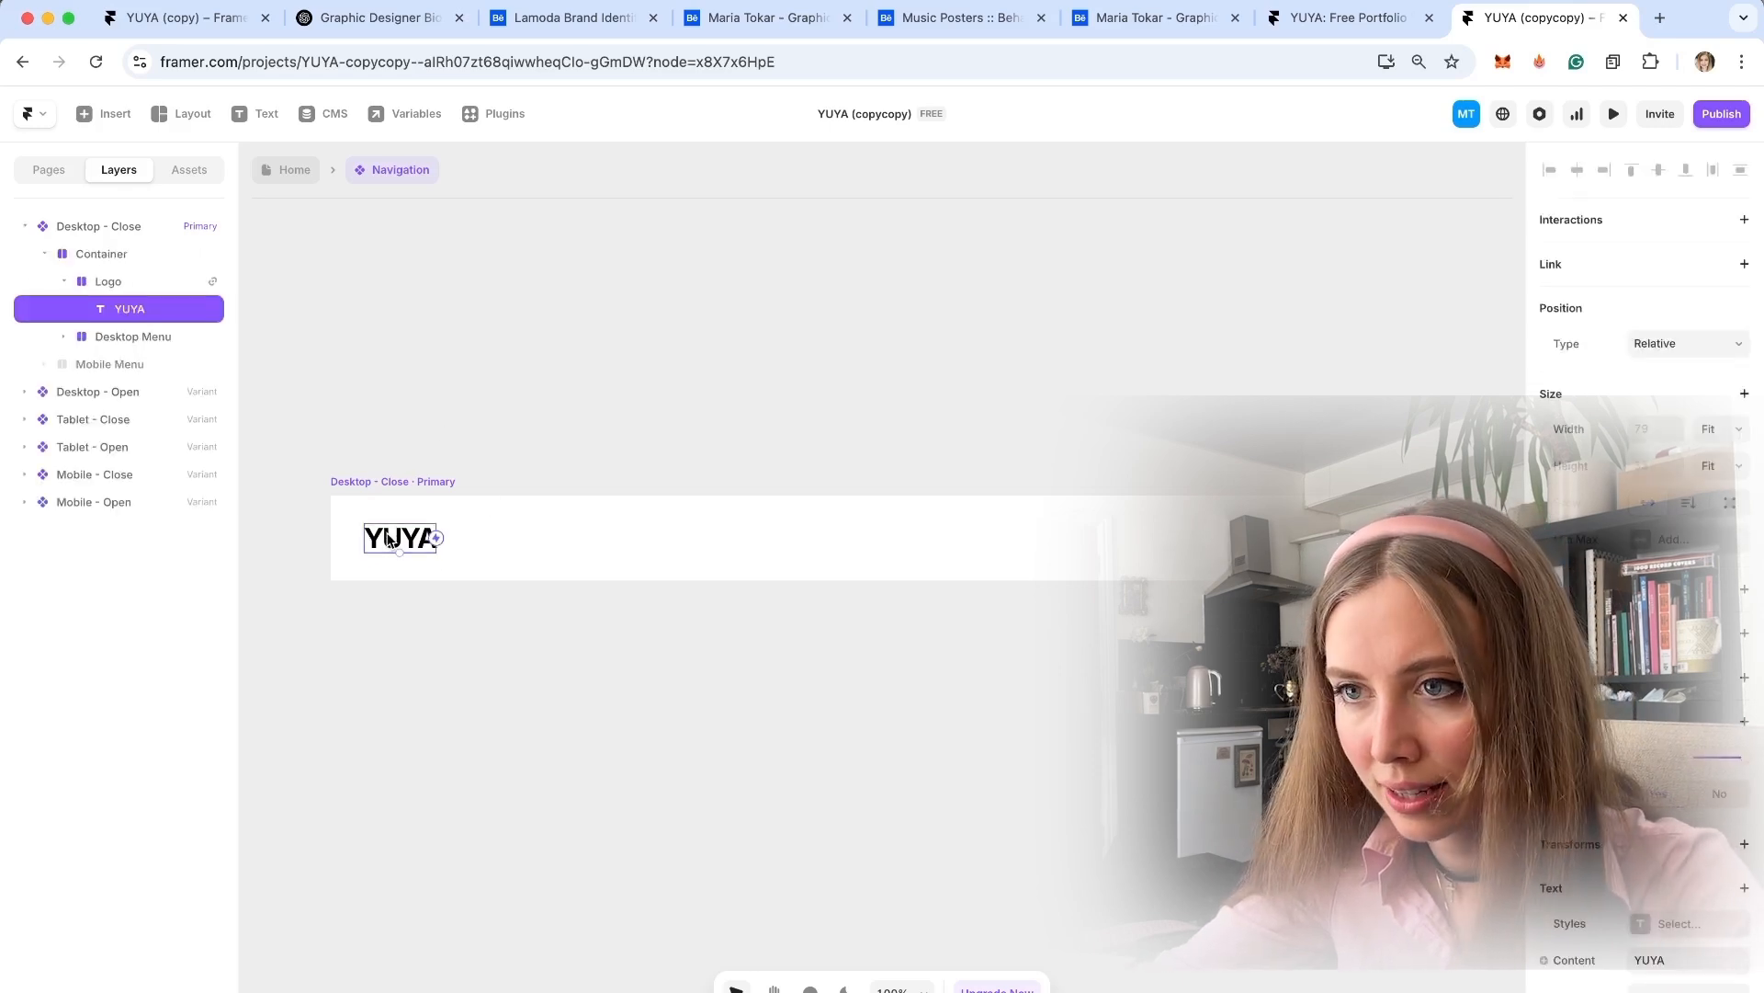
key(Delete)
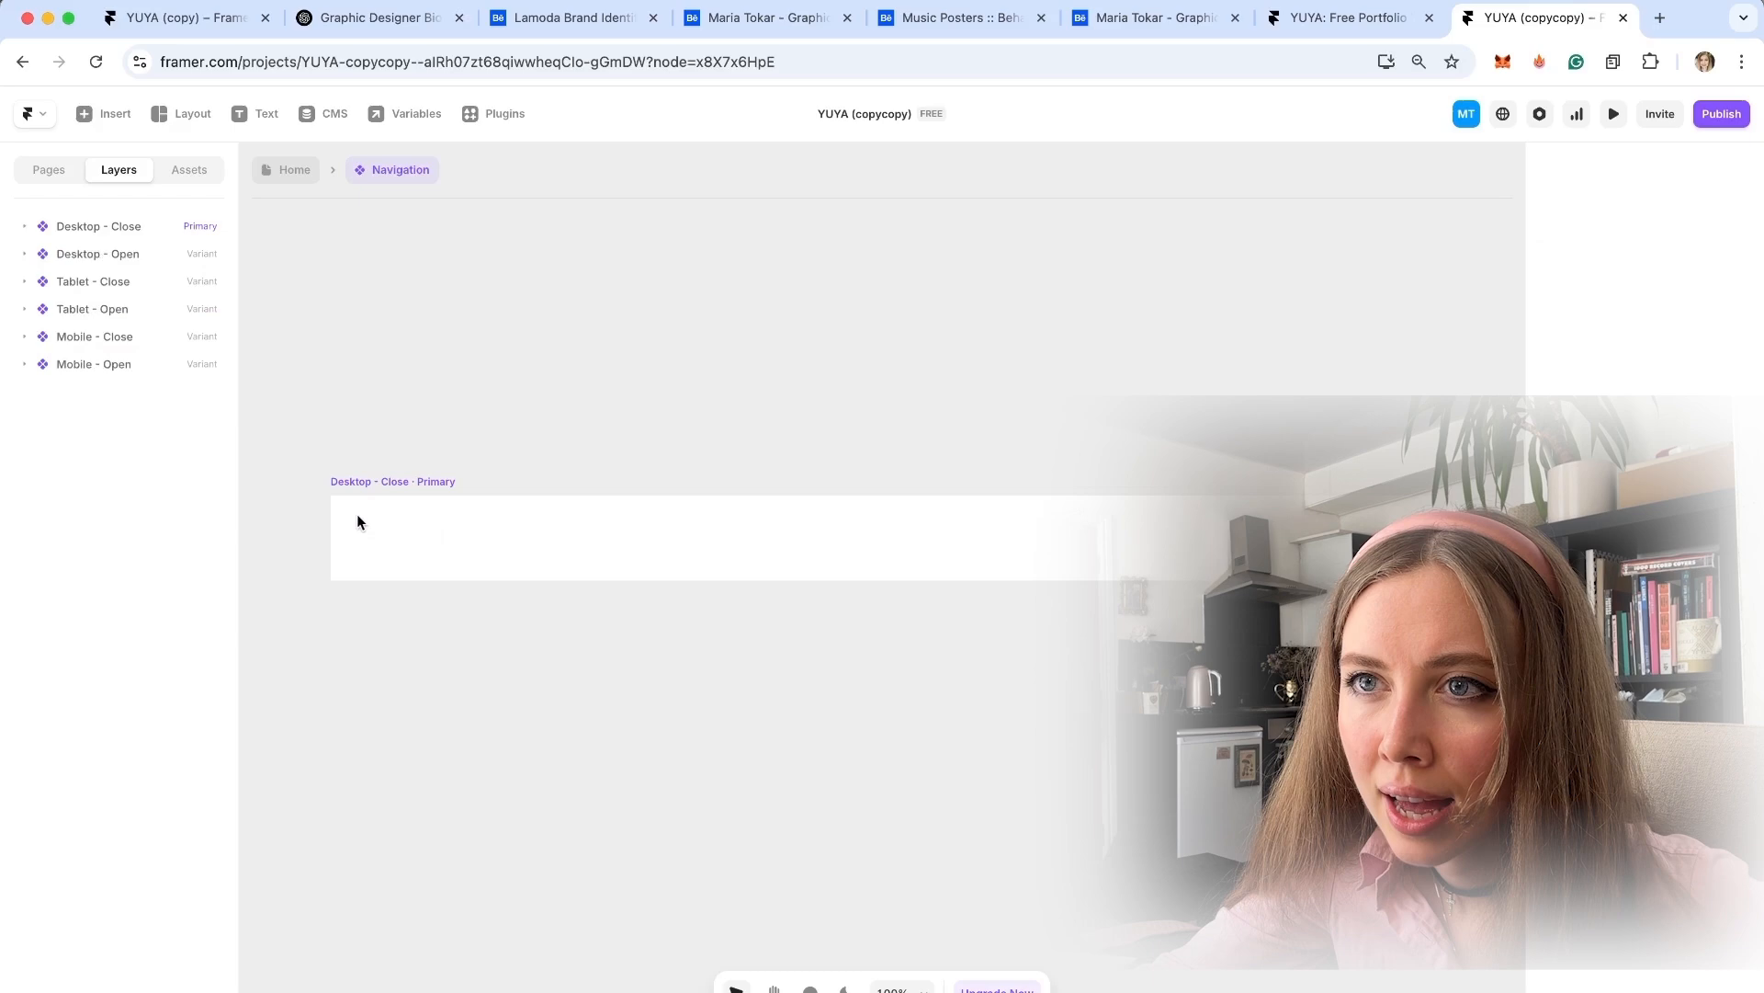
Fill the empty Logo frame in the navigation component with My logo2.png and set the image to fit the frame.
click(385, 545)
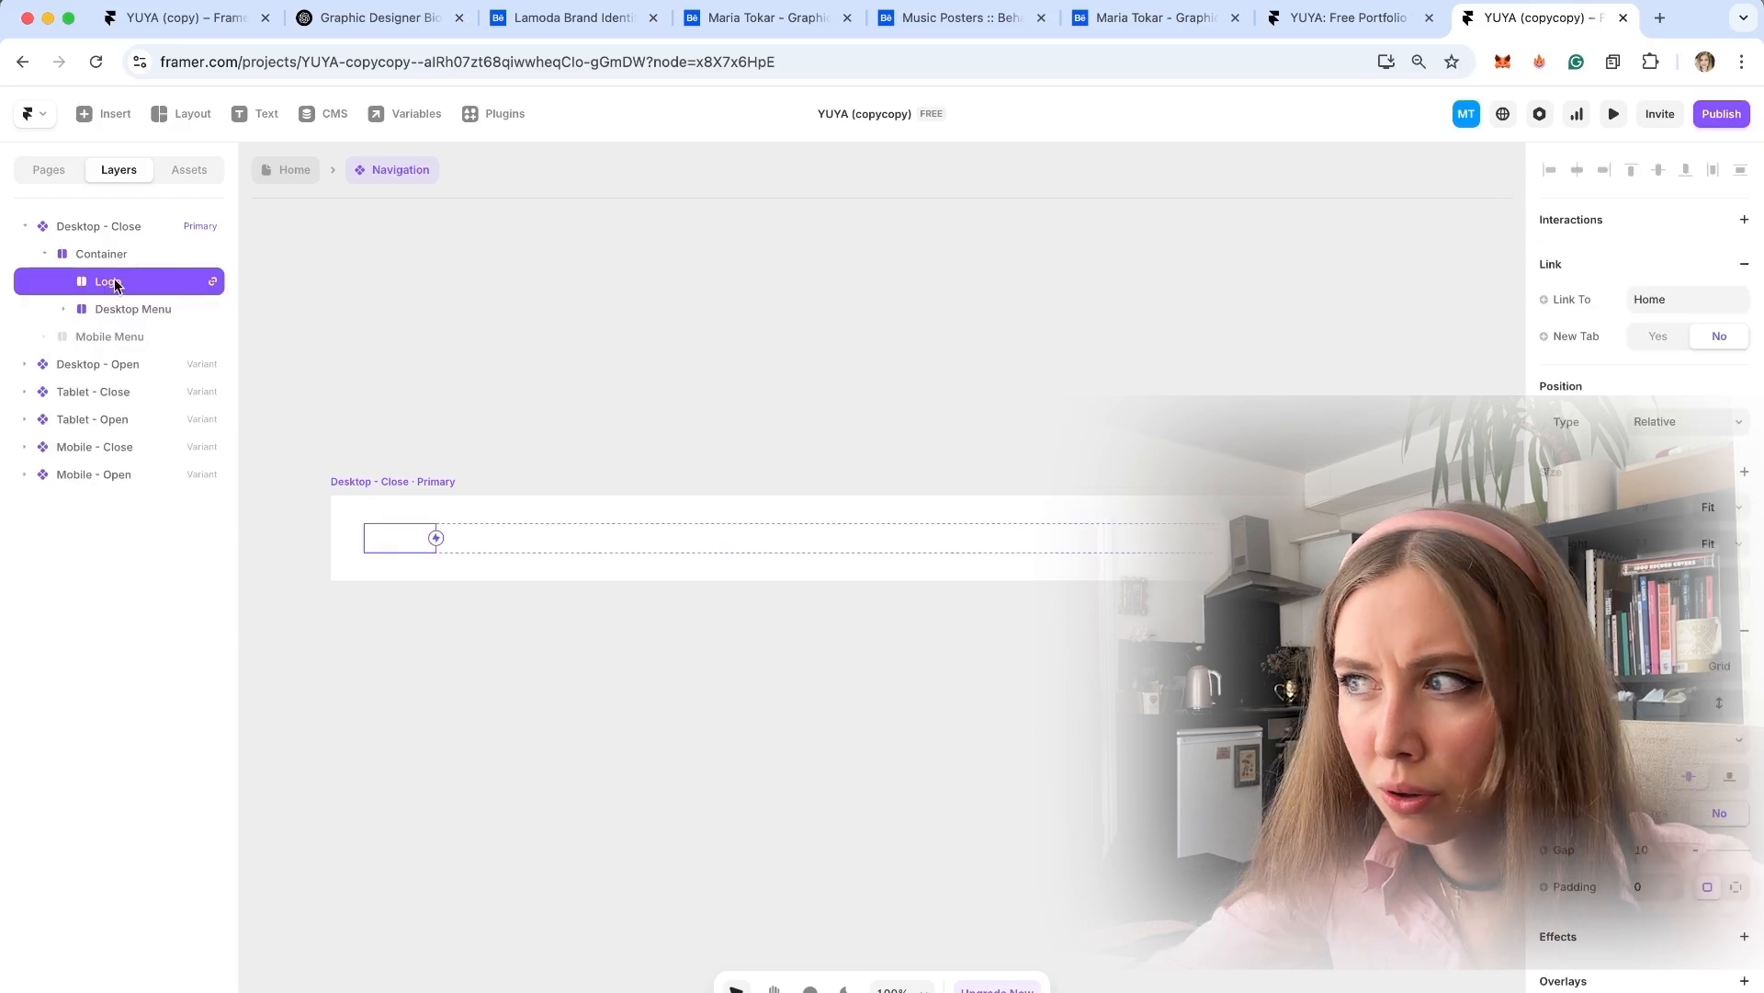
drag(115, 285, 439, 450)
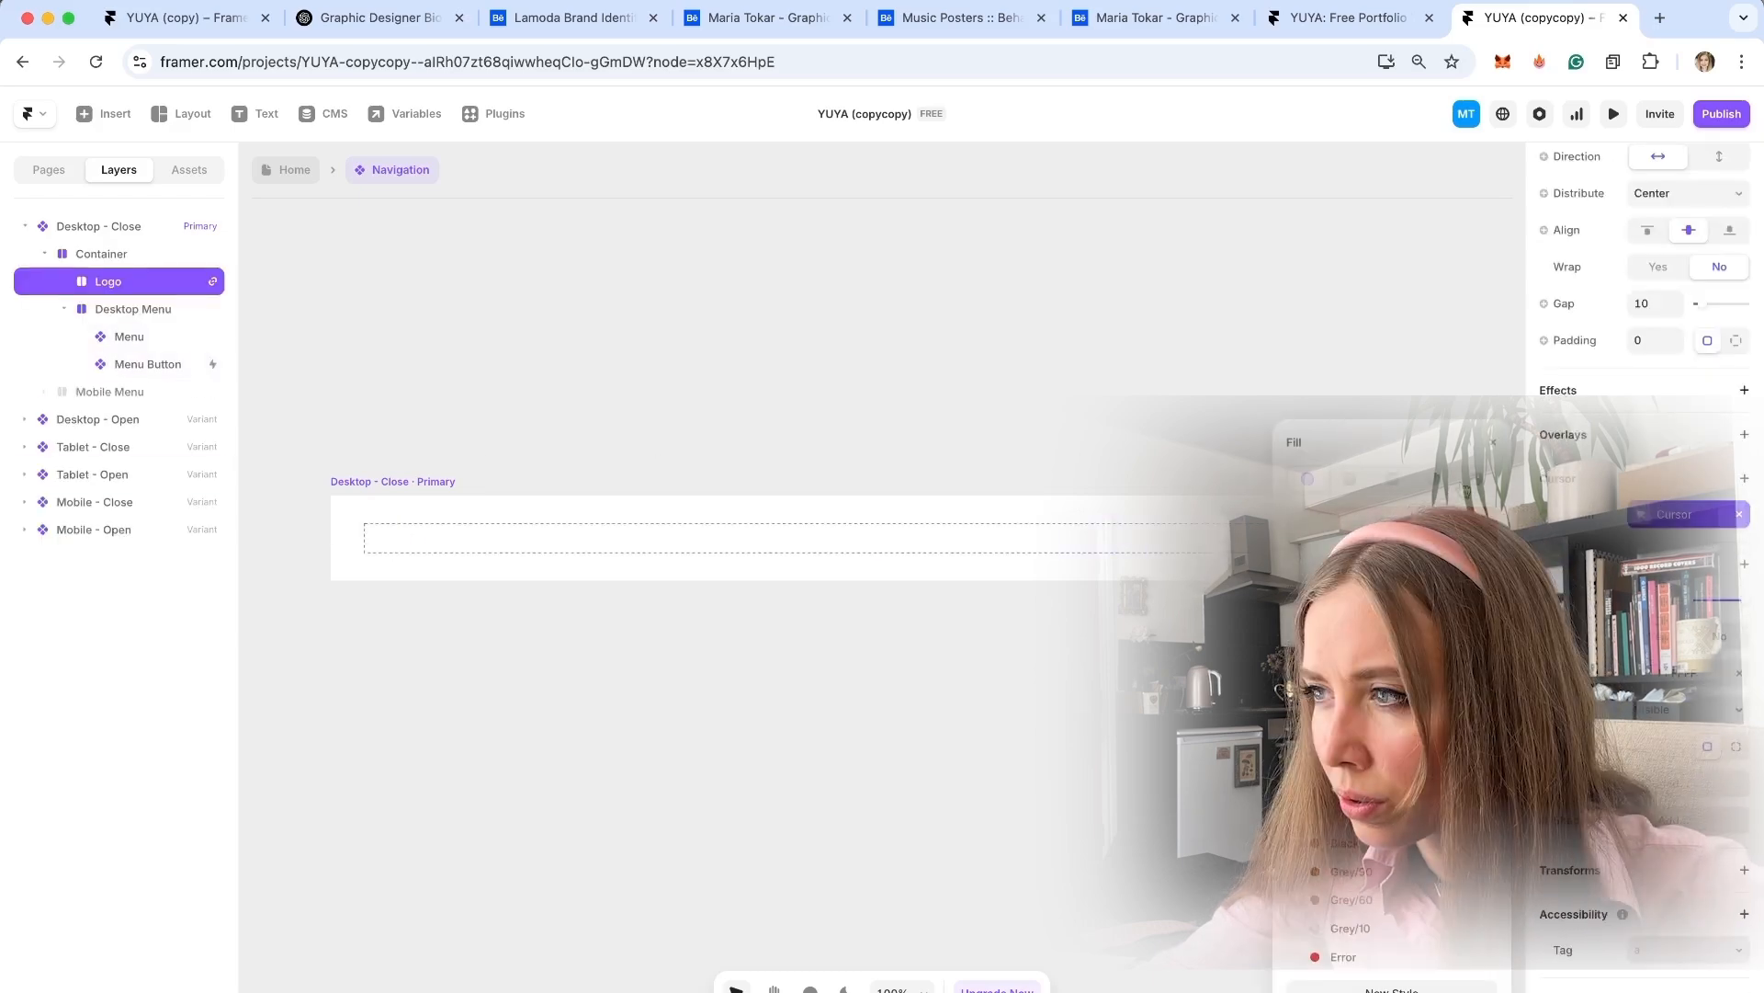
click(1478, 479)
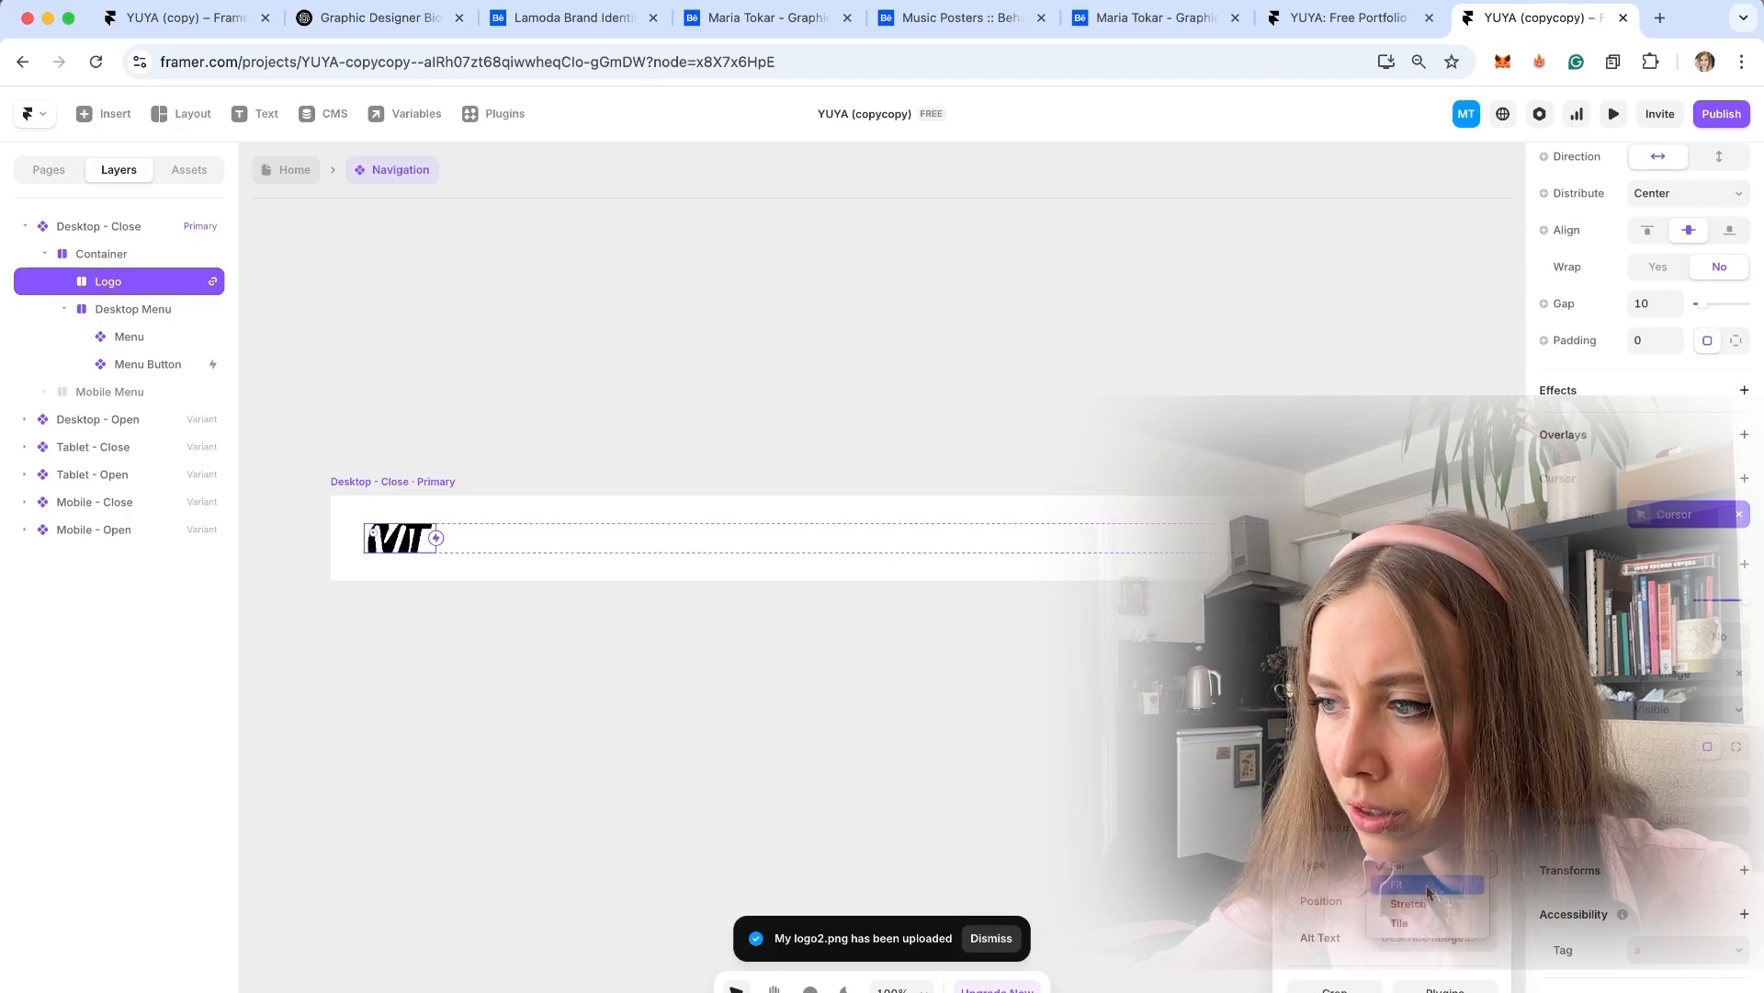
click(1427, 885)
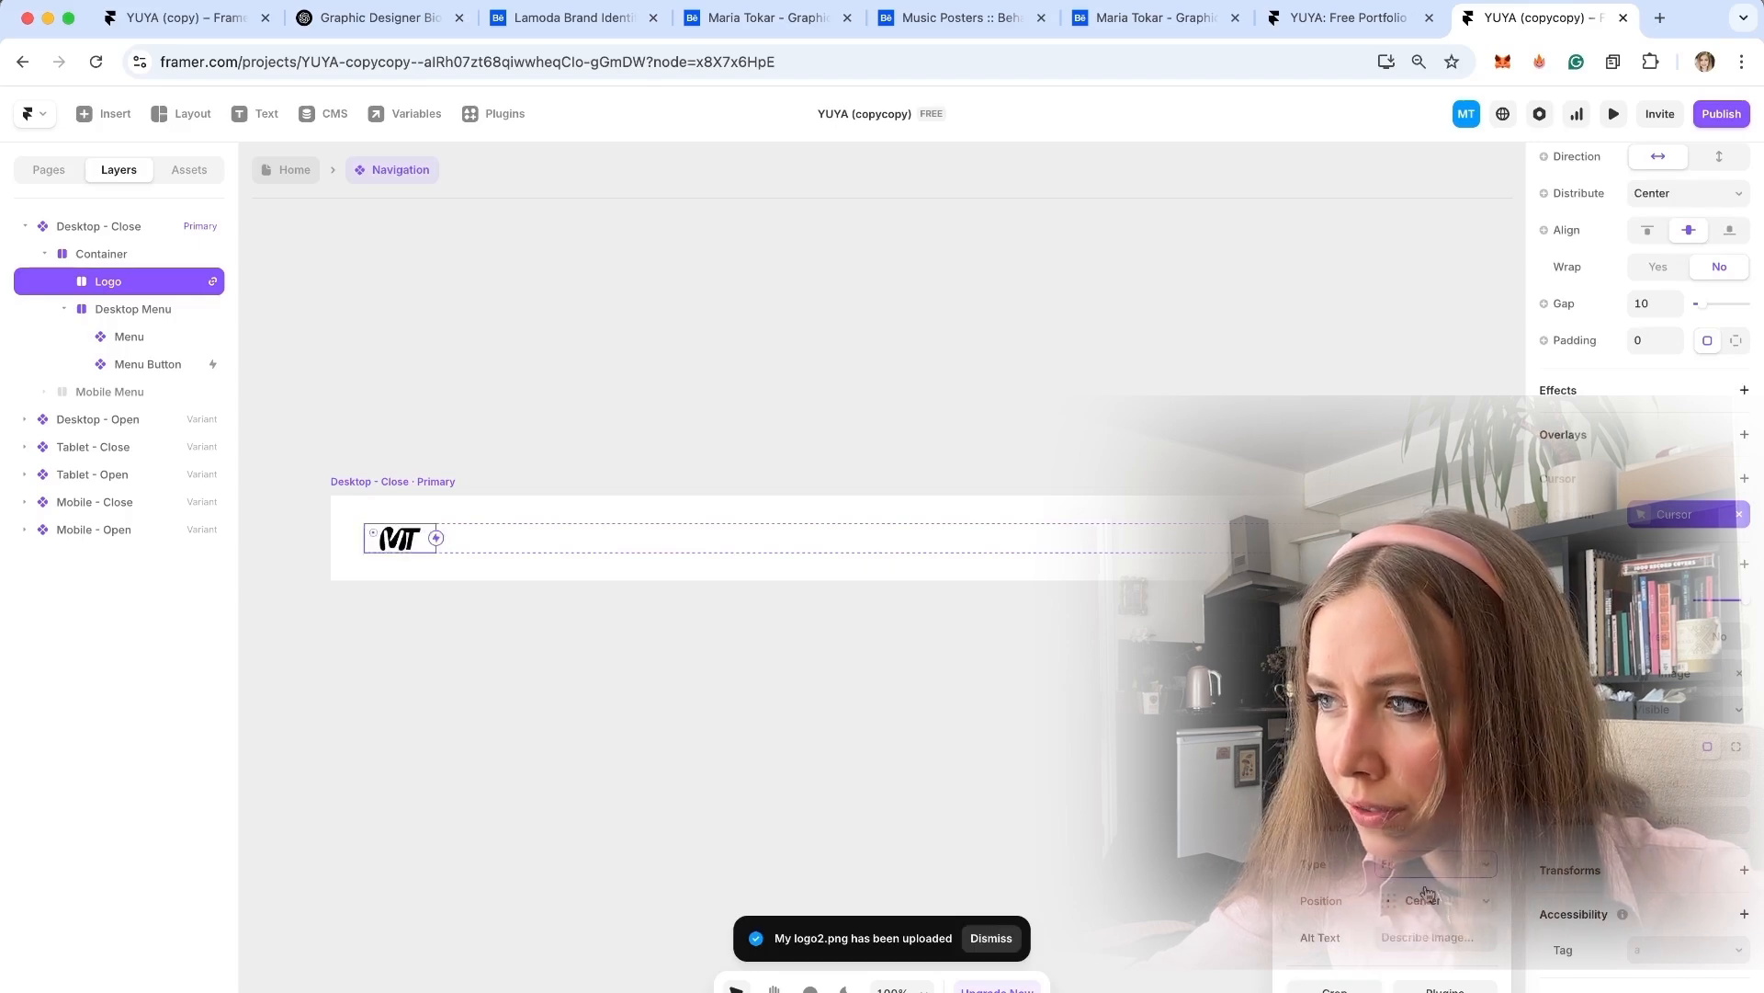
click(963, 724)
click(418, 544)
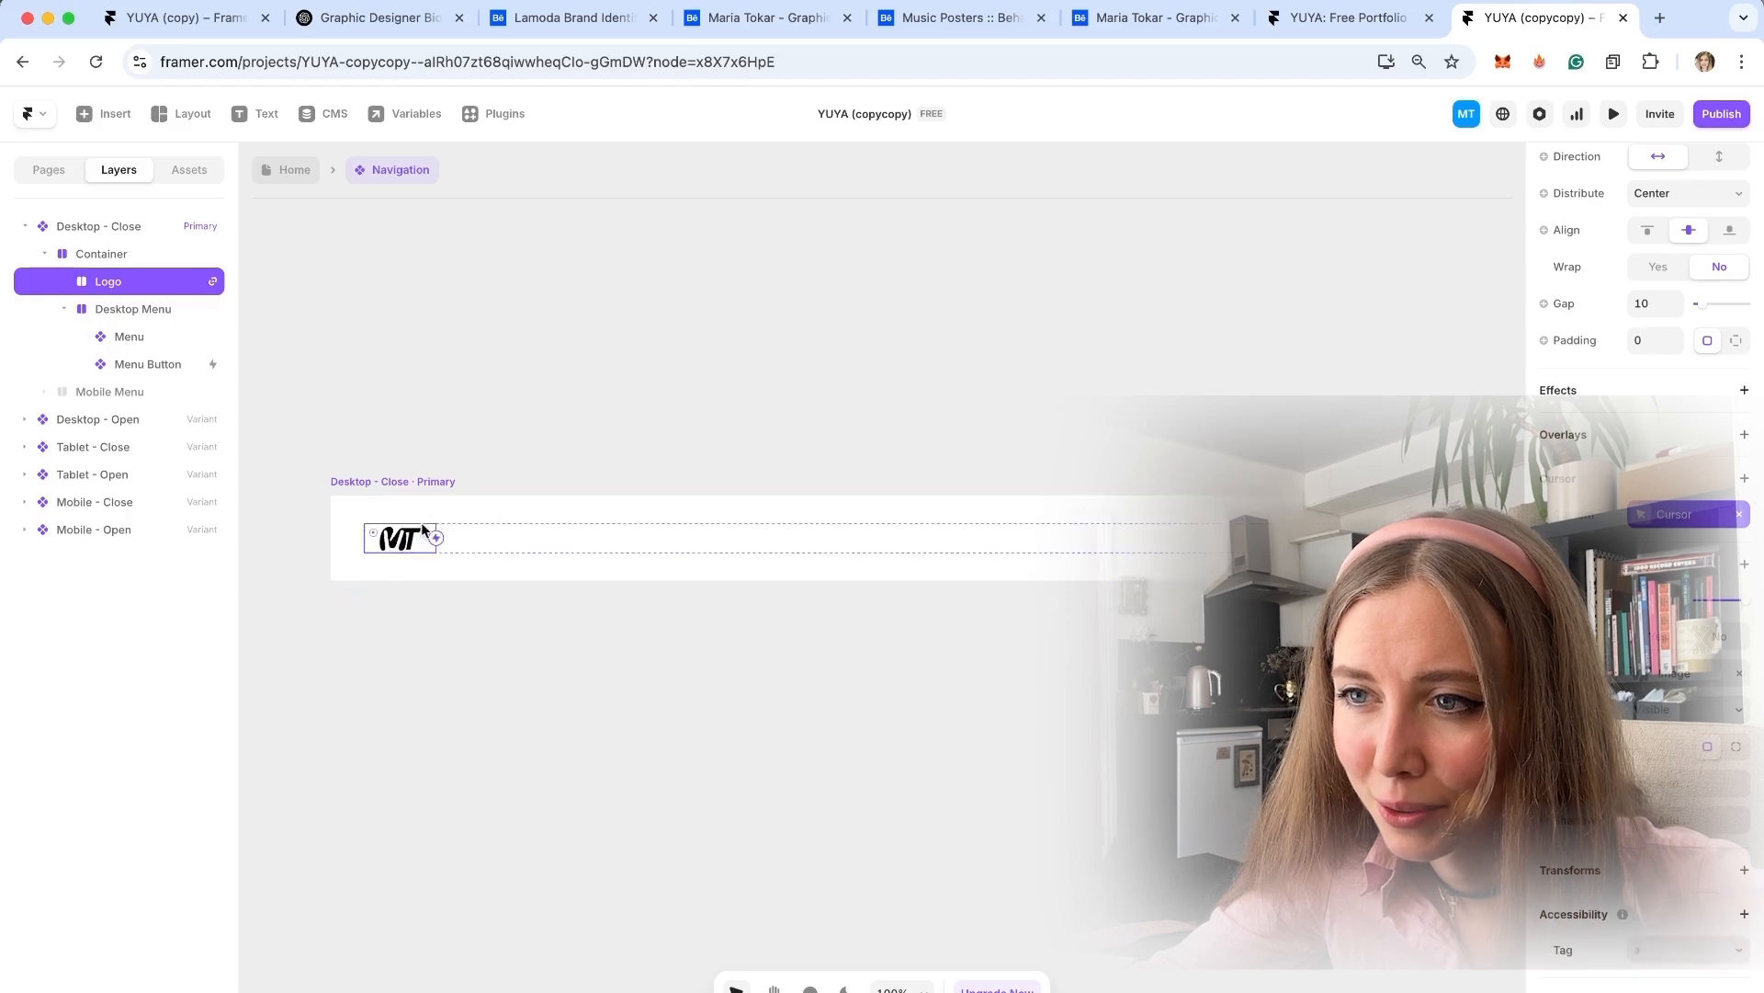
click(655, 398)
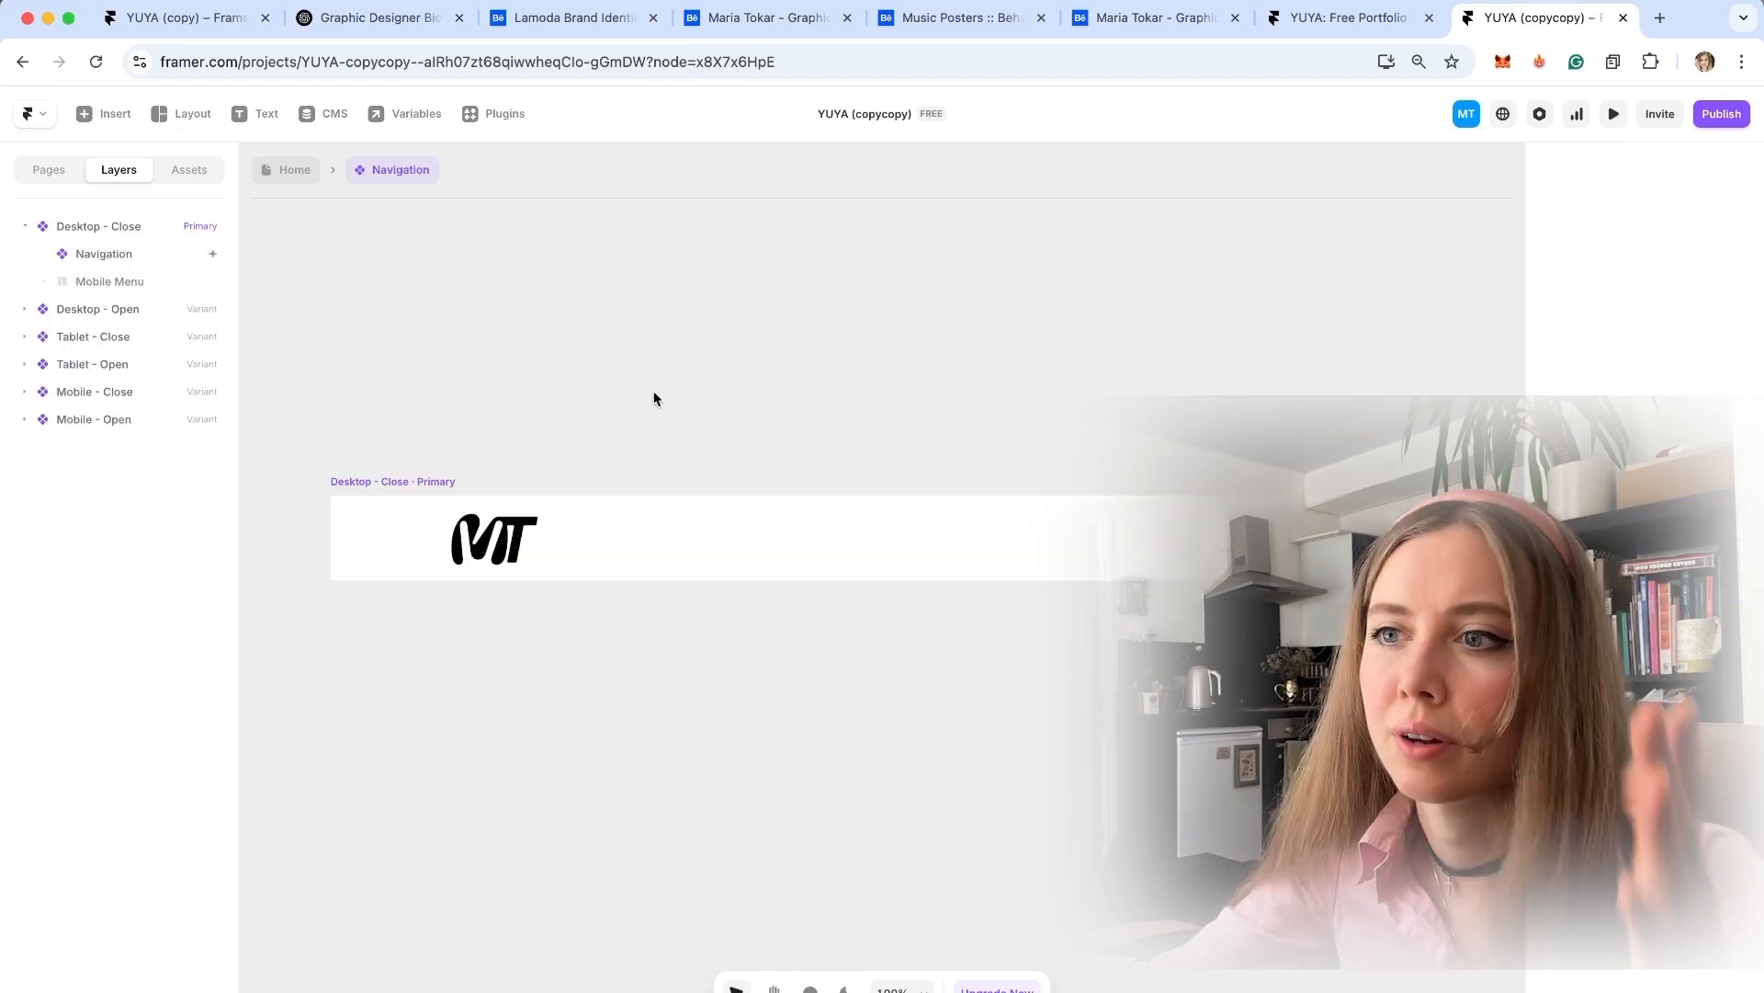
Return to the Home page, inspect the menu button inside the navigation component, and leave the component again.
scroll(653, 398, down, 1)
click(286, 183)
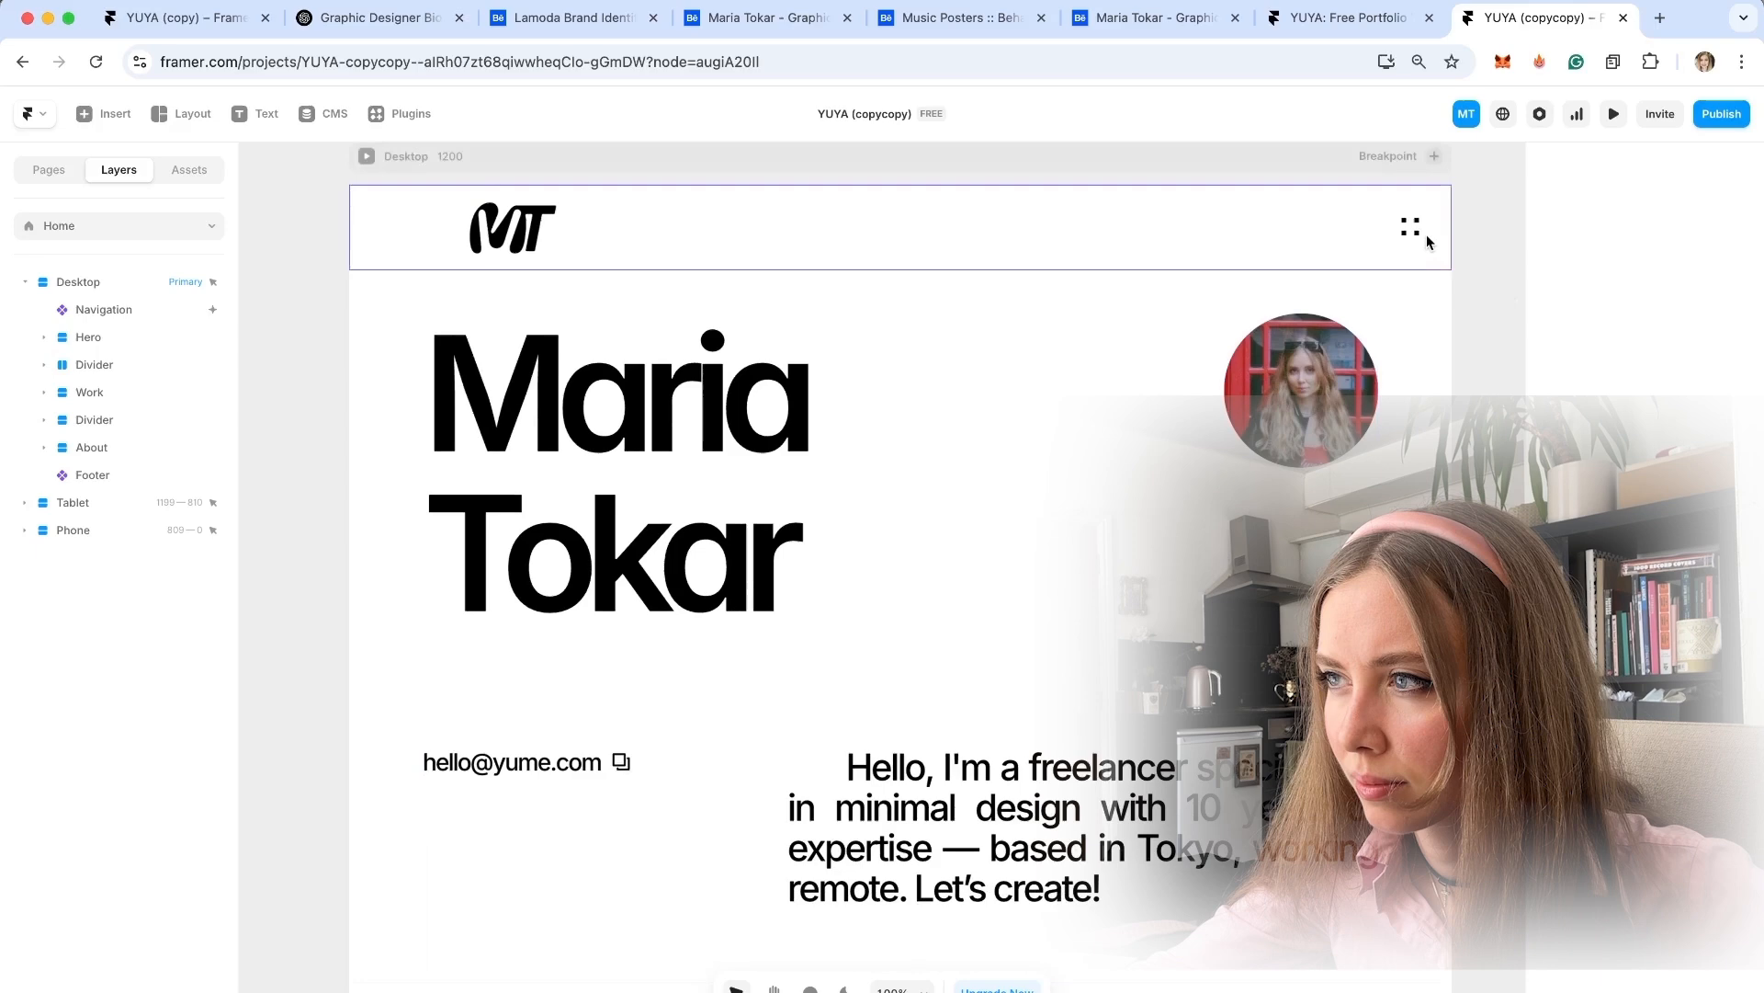
double_click(1418, 209)
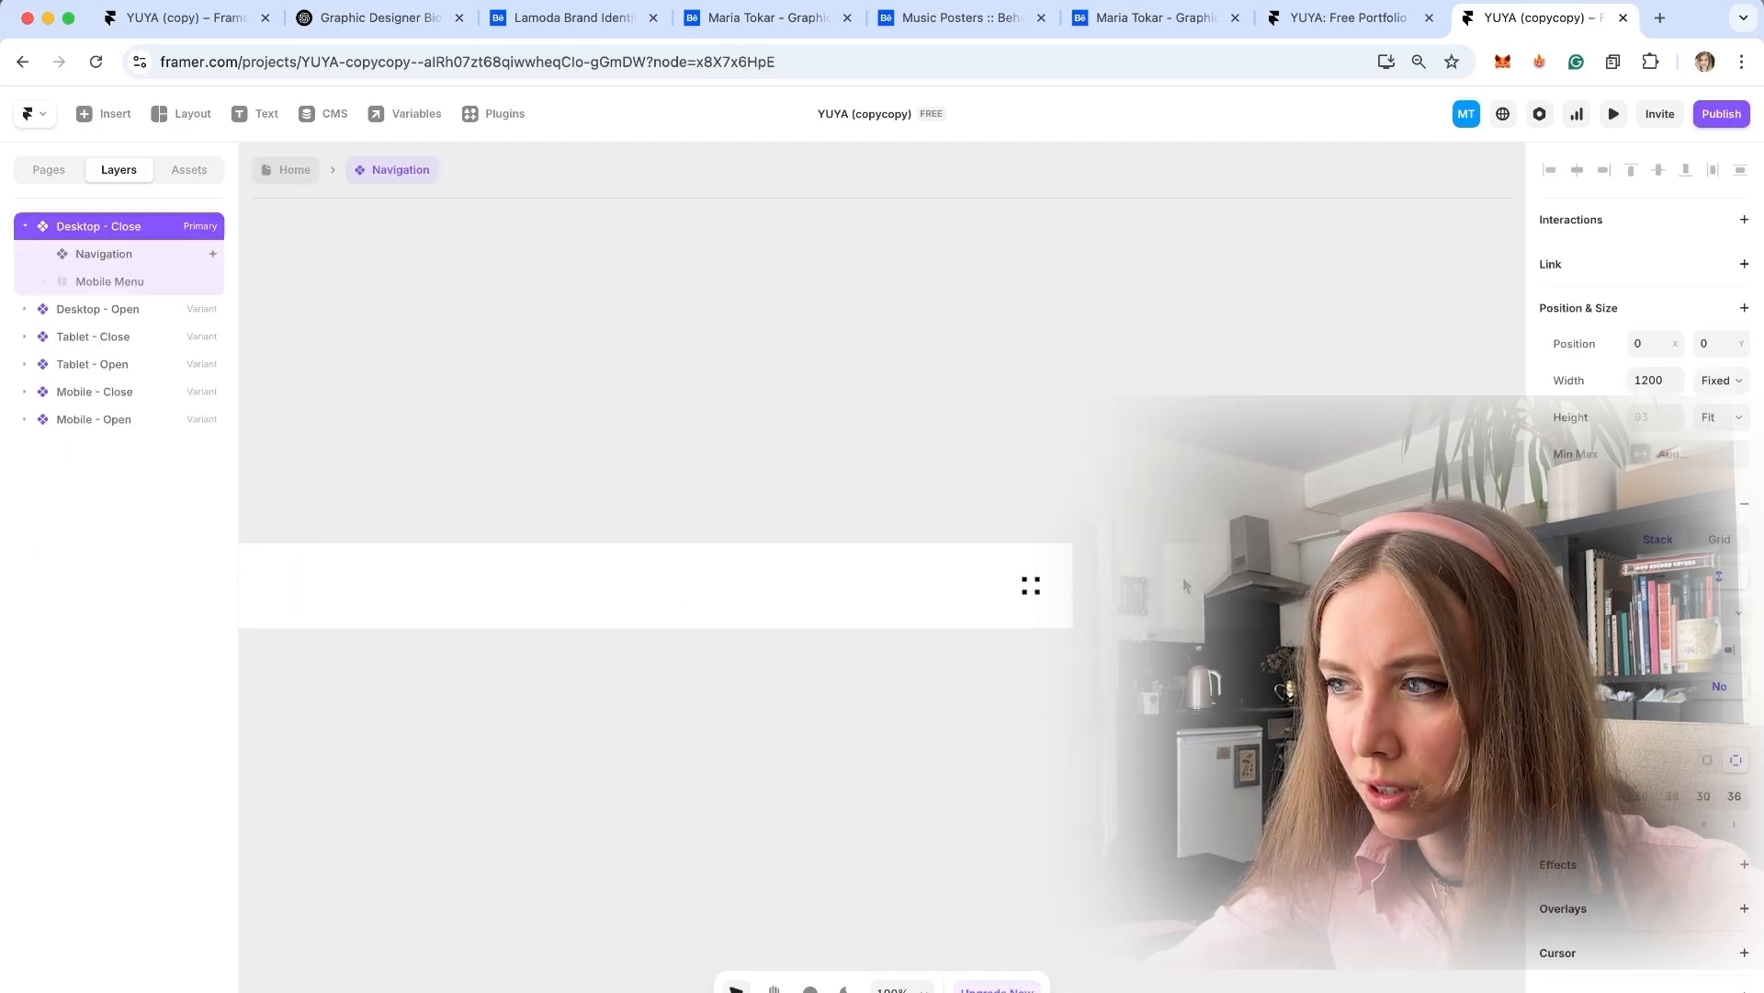
key(Escape)
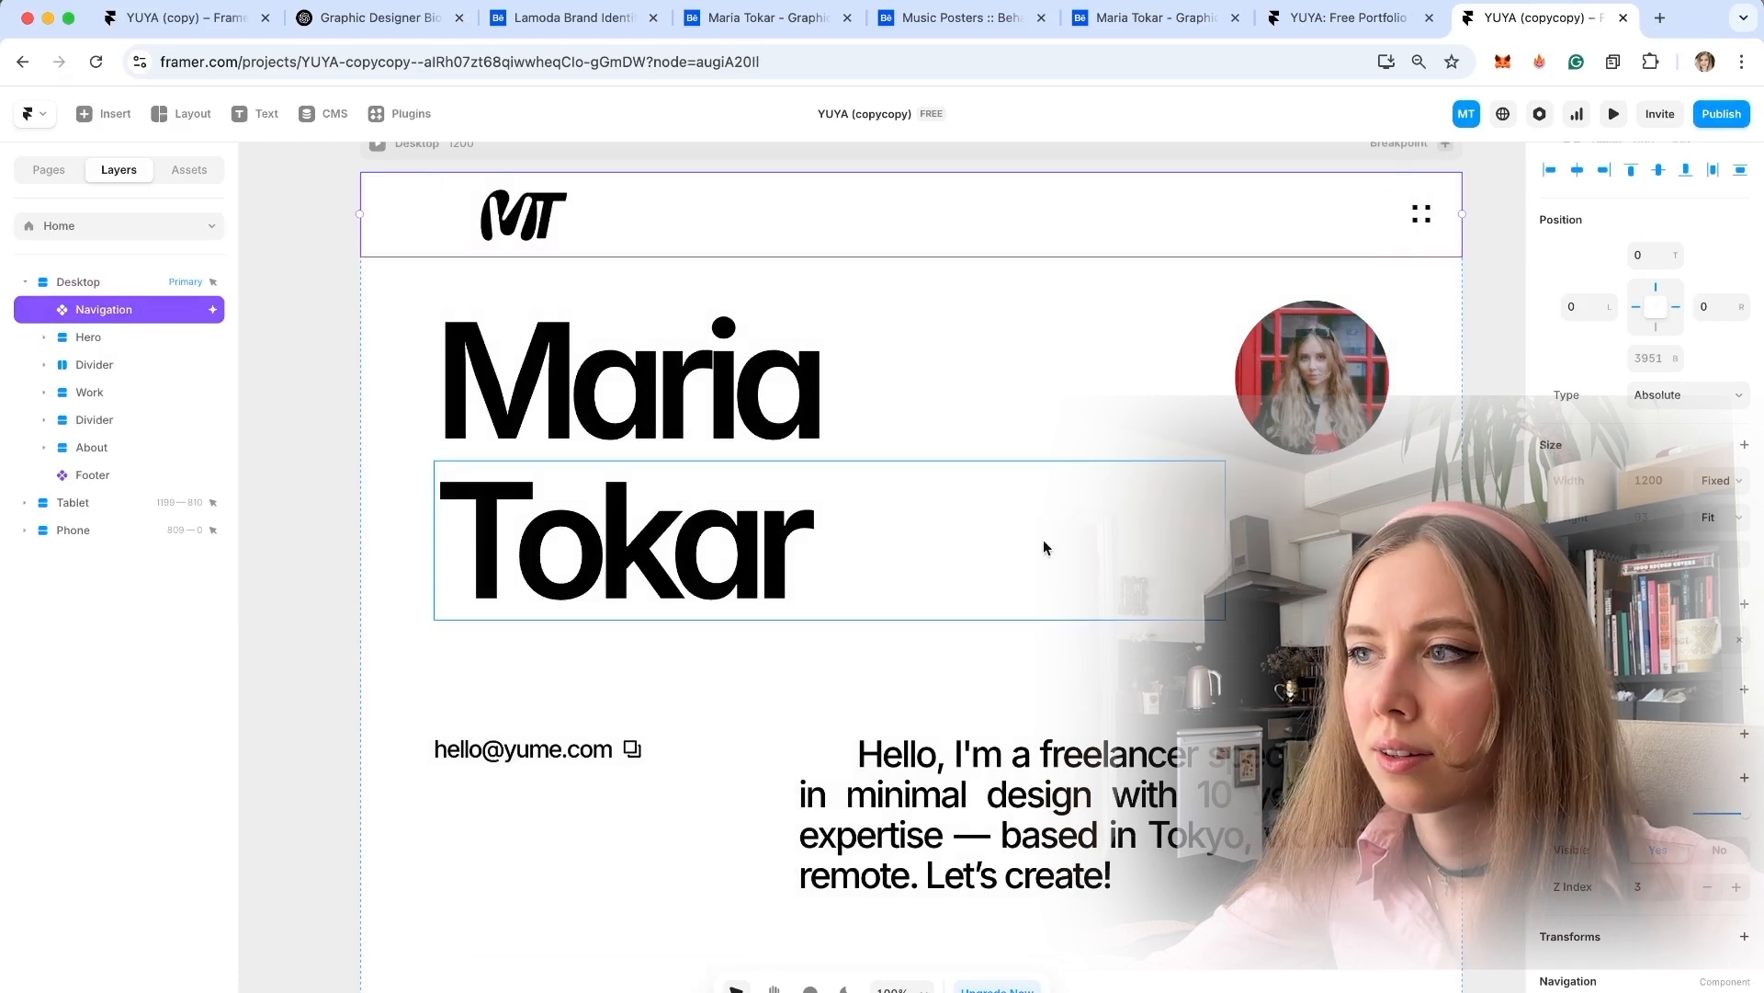
Fill the background of the Home page's Hero section with the texture image 2texturefabrik_photocopies_vol-3_10.jpg.
click(384, 674)
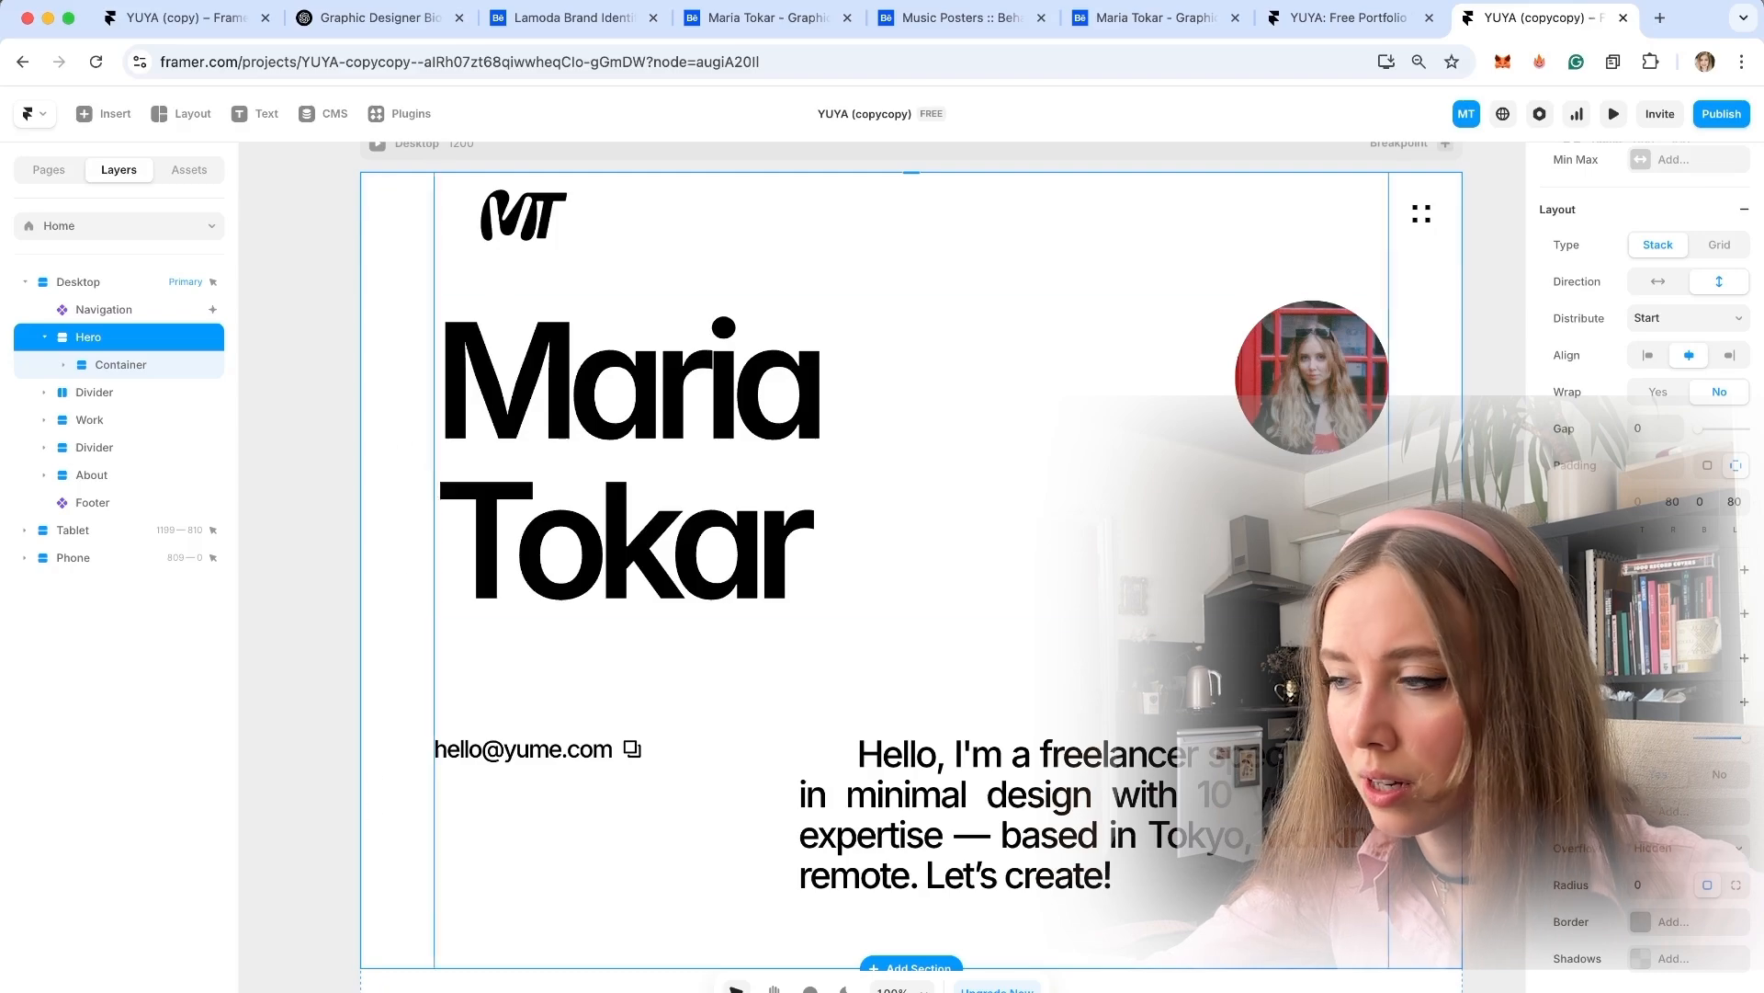
click(1687, 821)
click(1681, 782)
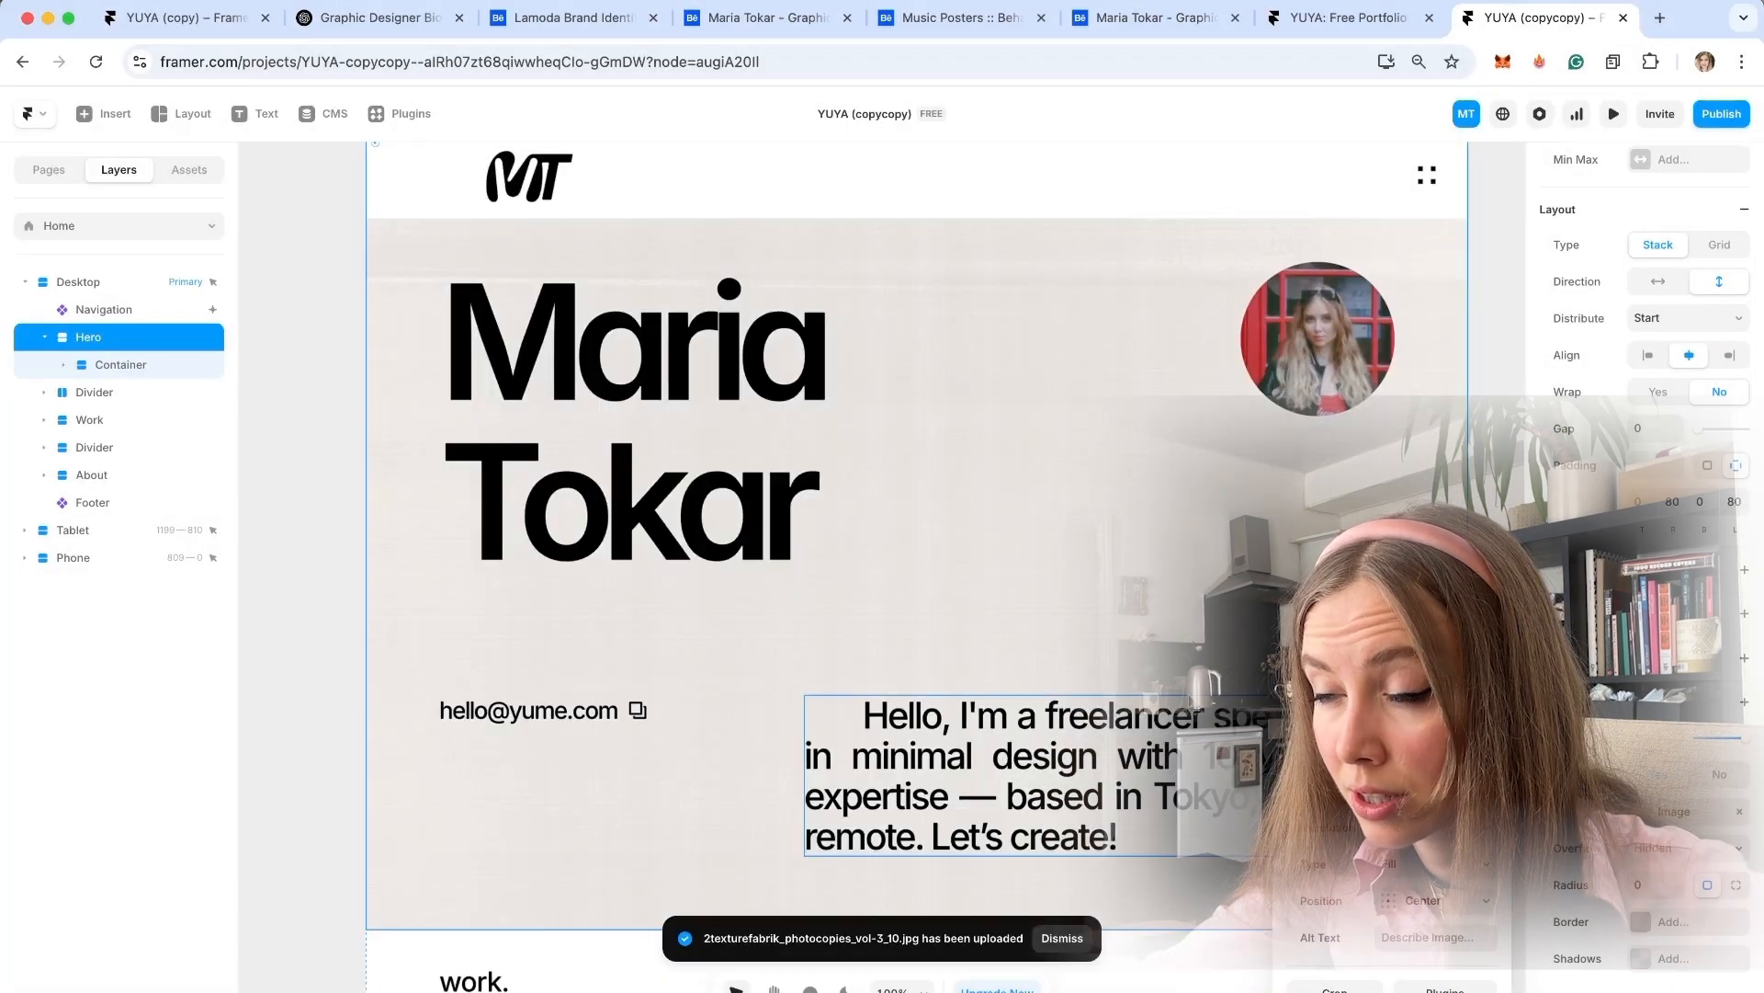
Examine the Home page's hero with its textured background, including the navigation bar and the copy-email component.
scroll(1027, 625, down, 3)
scroll(1027, 625, up, 5)
click(1024, 355)
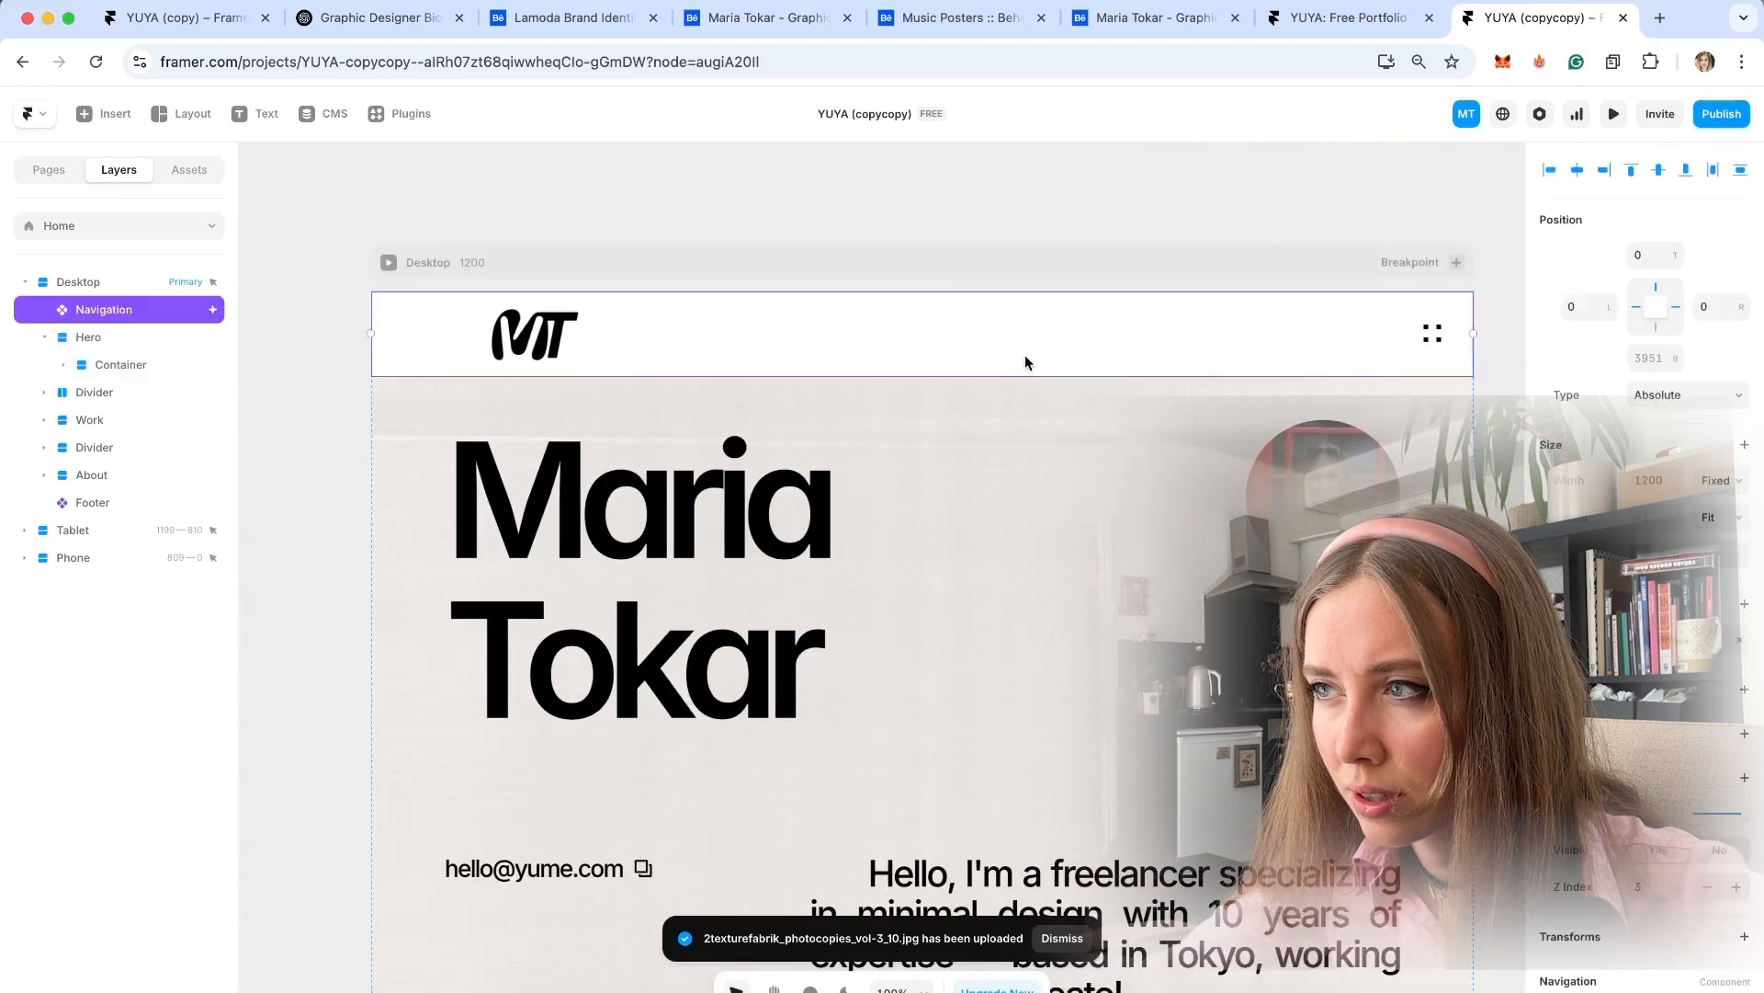
key(Escape)
scroll(1007, 641, up, 2)
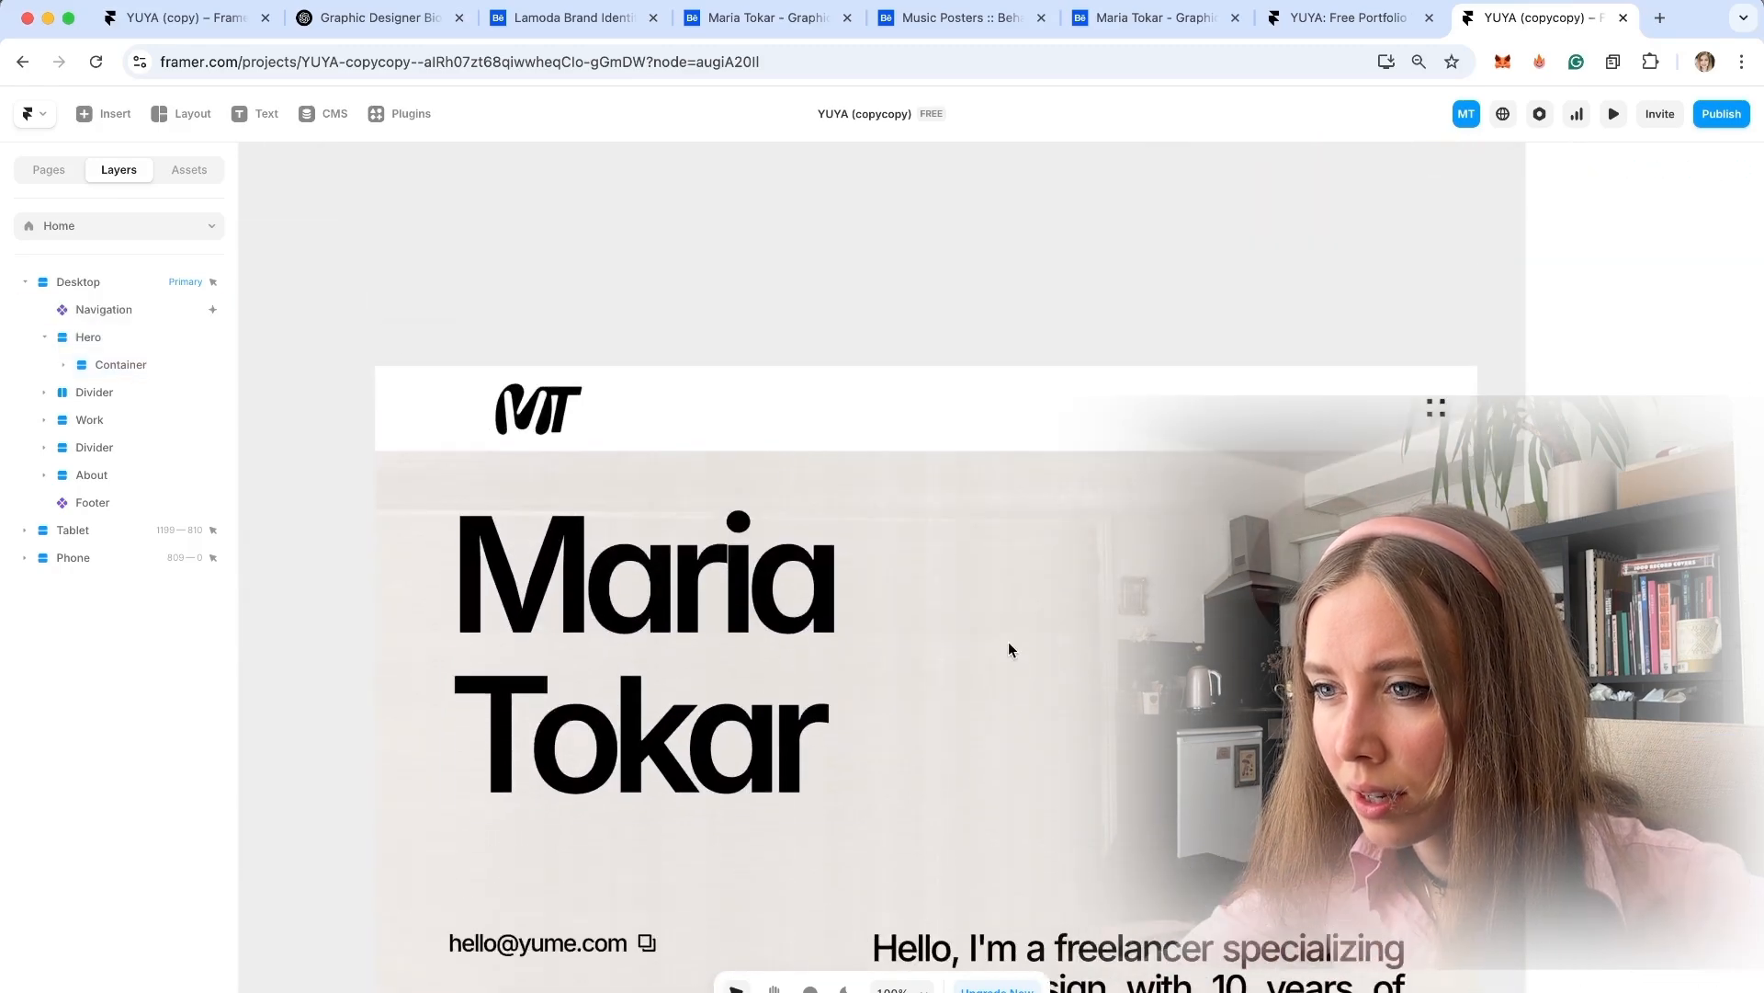
scroll(1008, 649, down, 5)
click(543, 422)
scroll(855, 522, up, 2)
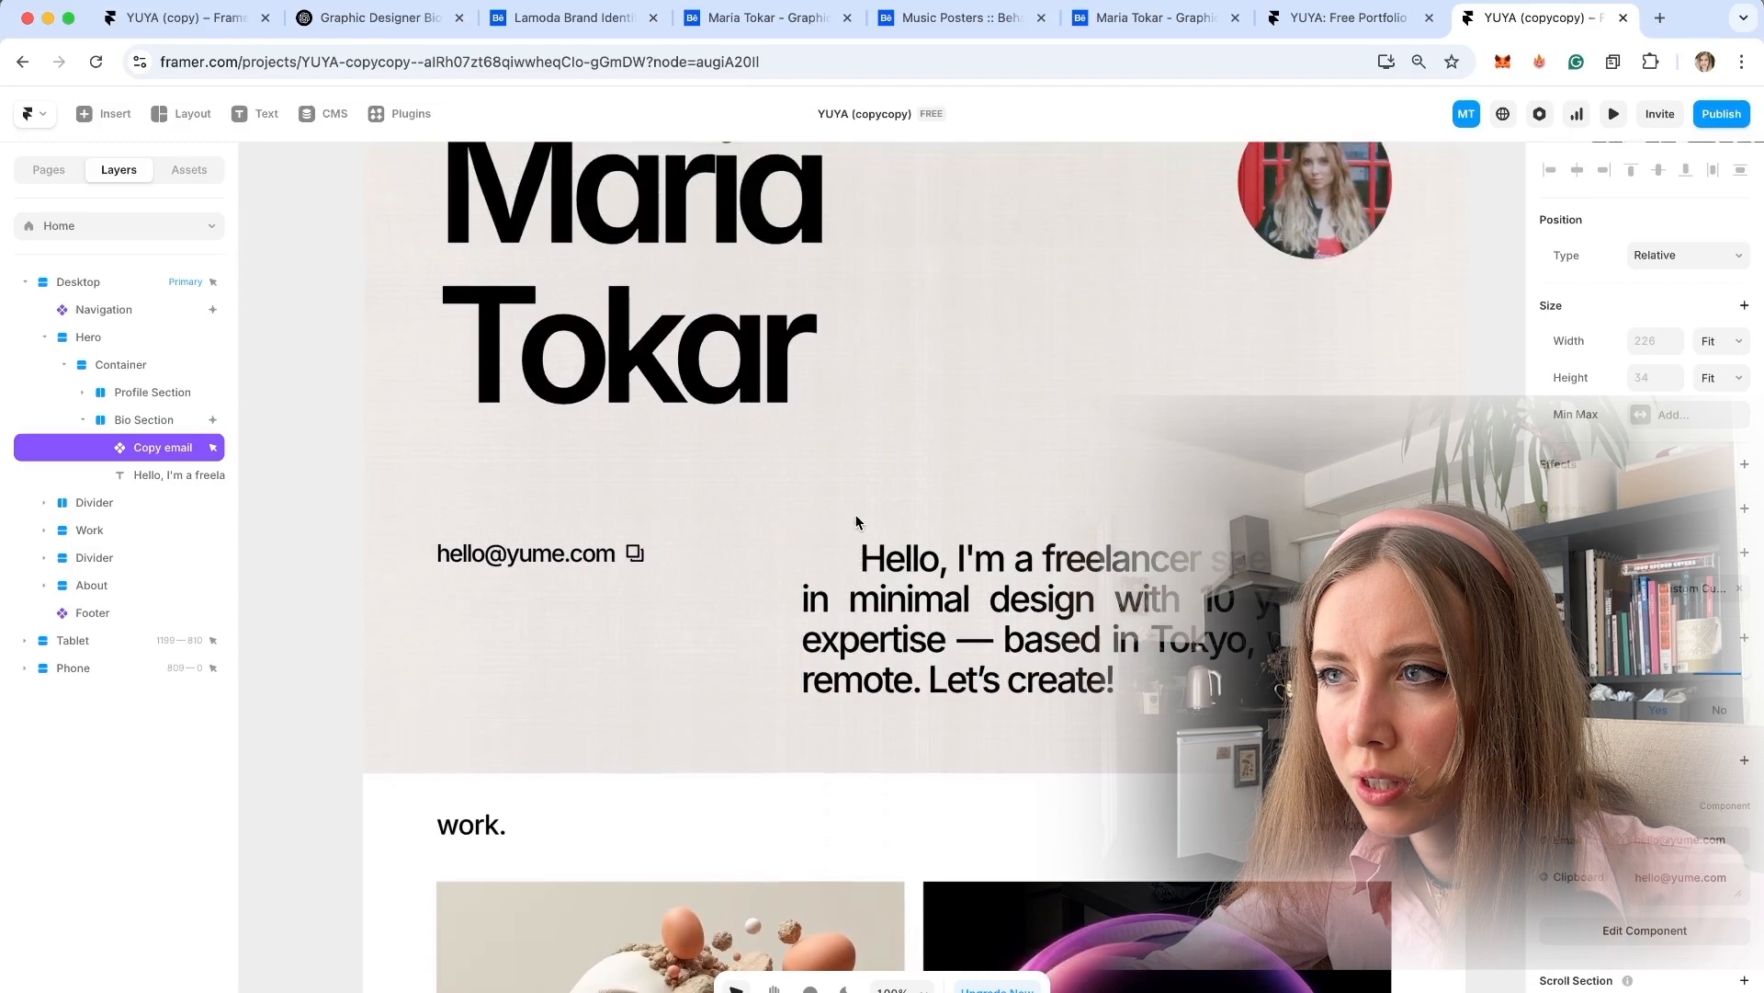
Examine the Home page's work gallery and select a project item to inspect how it is built in the works collection.
scroll(855, 522, down, 5)
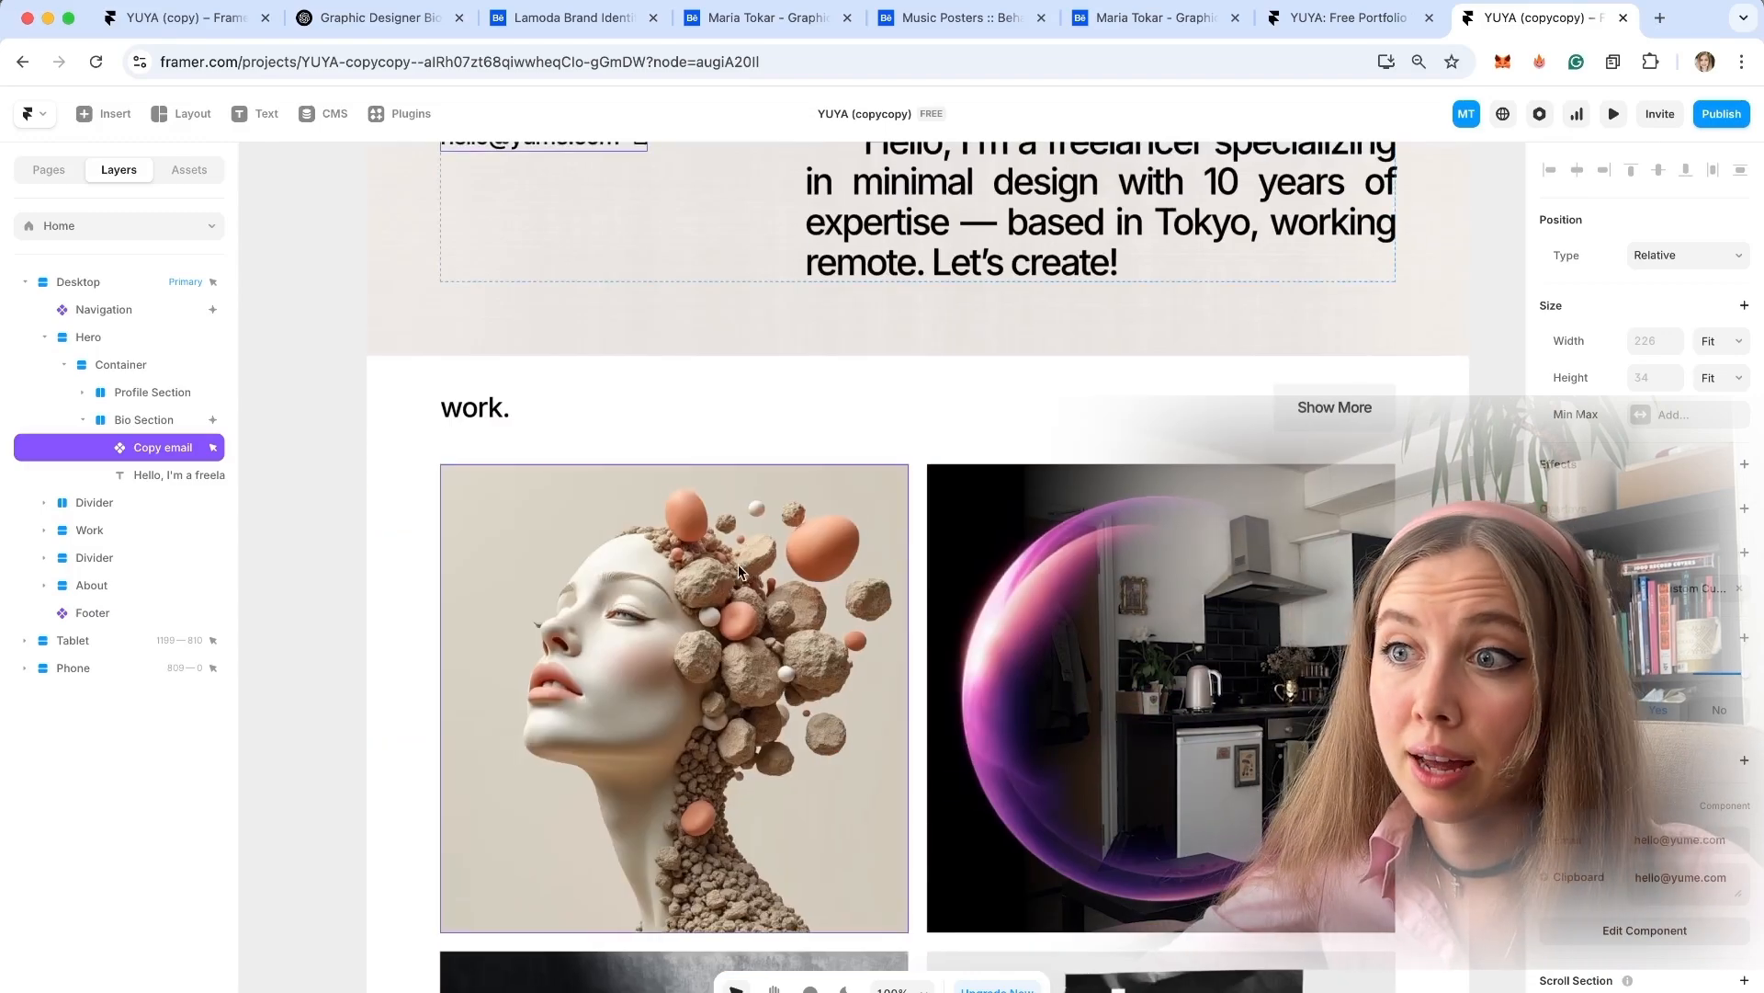
scroll(1099, 418, down, 3)
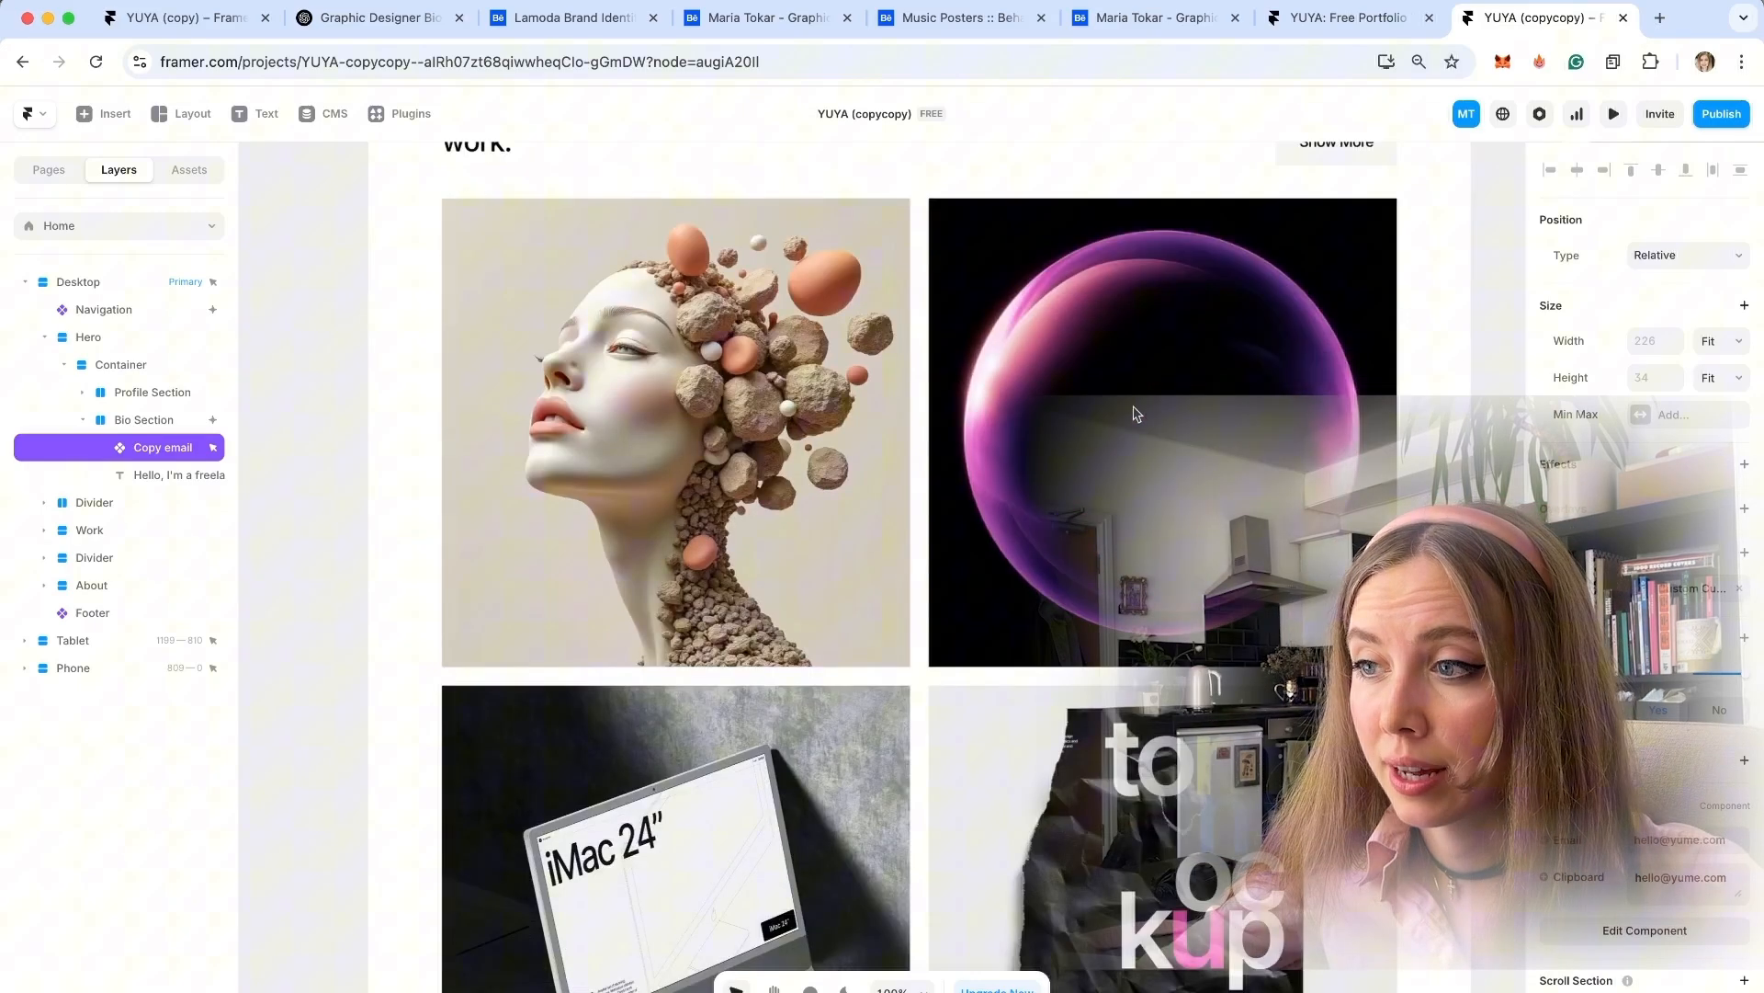
click(1053, 526)
scroll(775, 362, up, 4)
scroll(890, 527, down, 6)
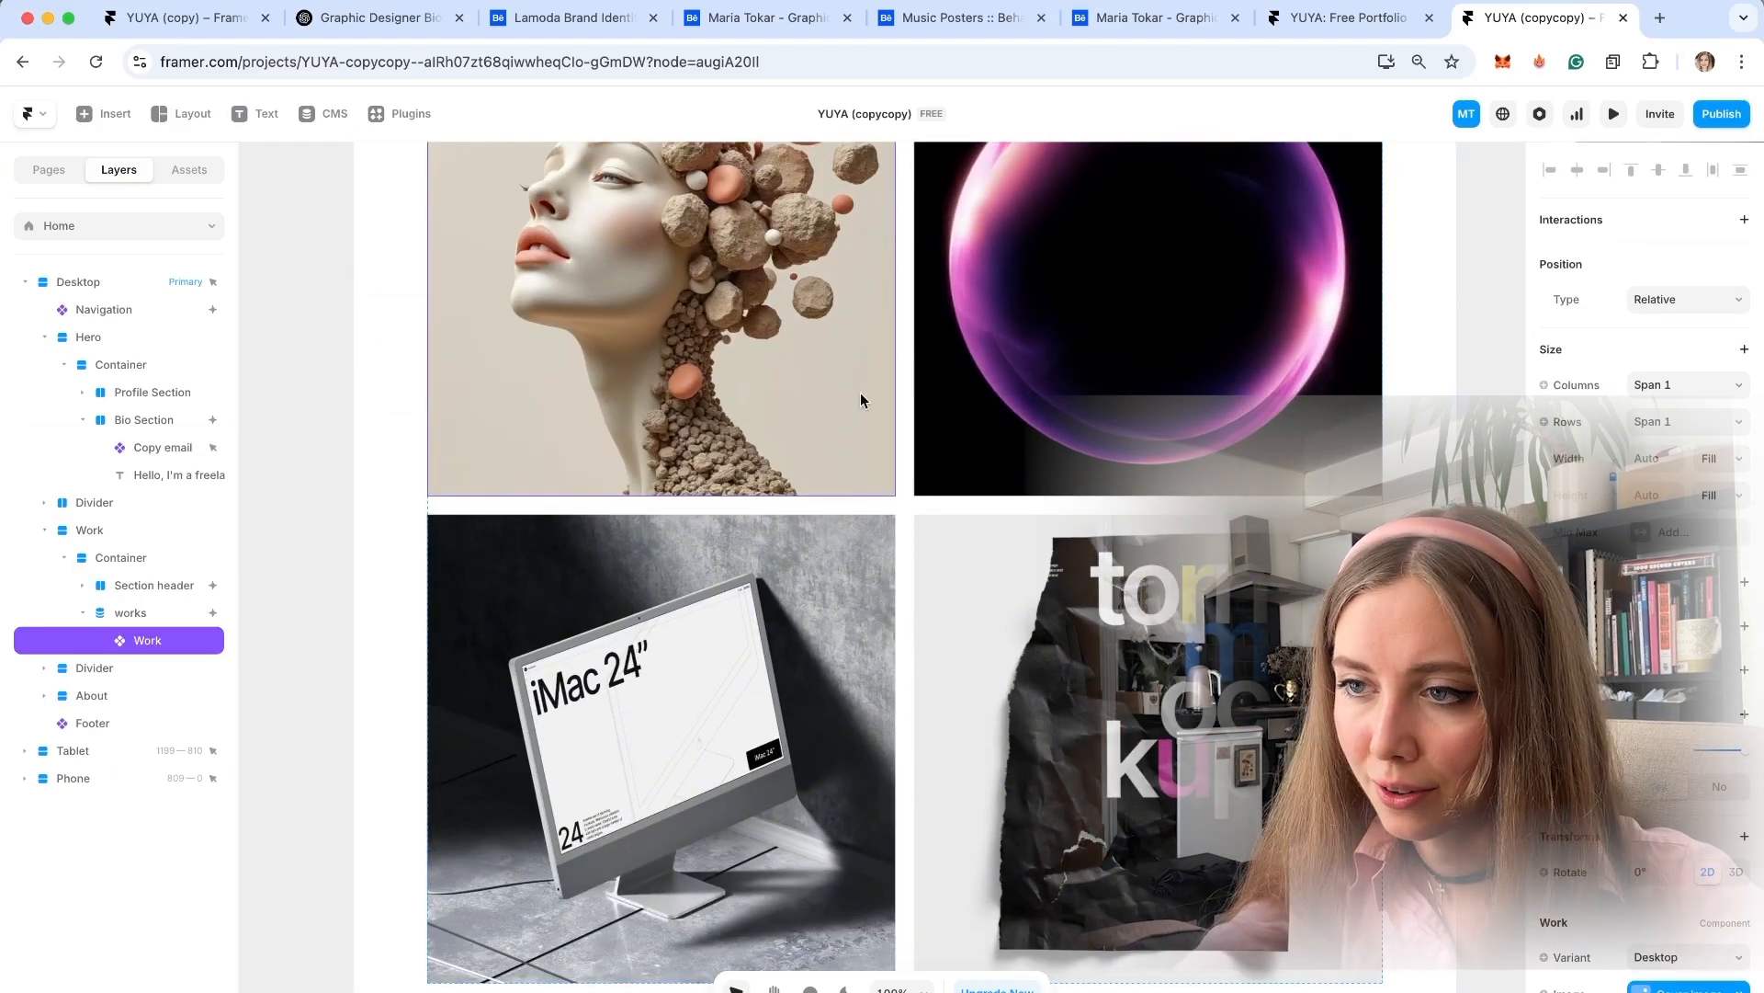
scroll(823, 321, up, 3)
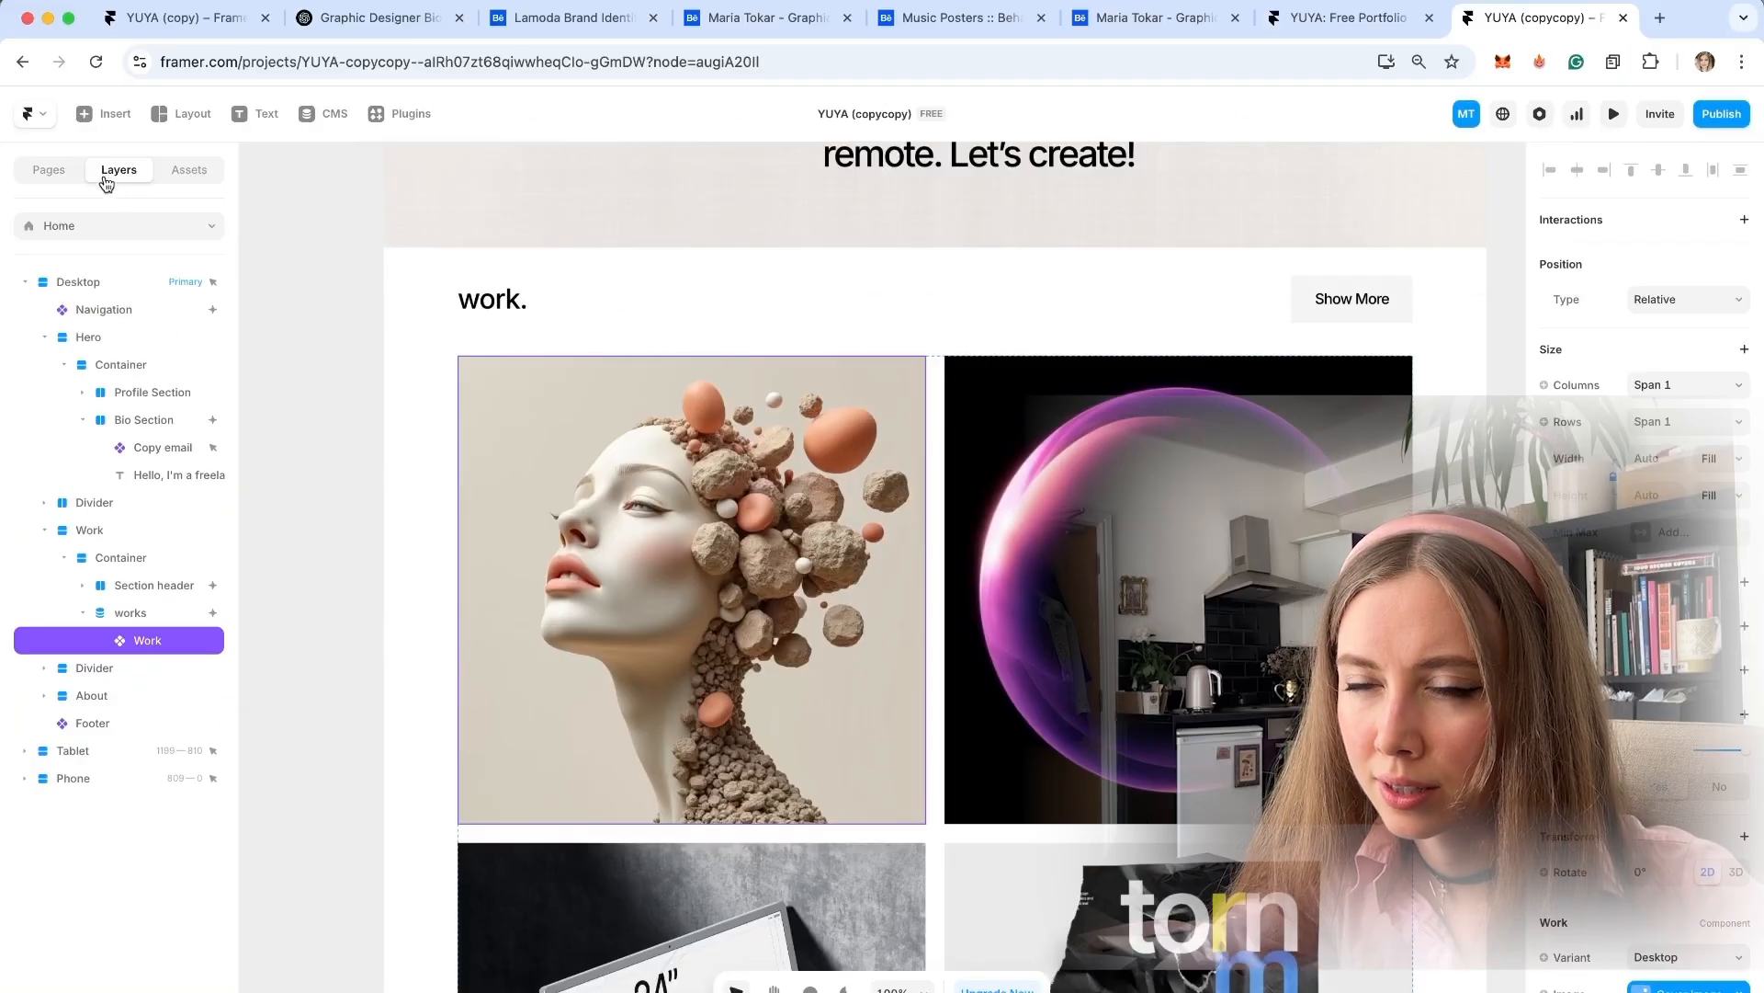
Open the /works page and look through its grid of project images.
click(63, 176)
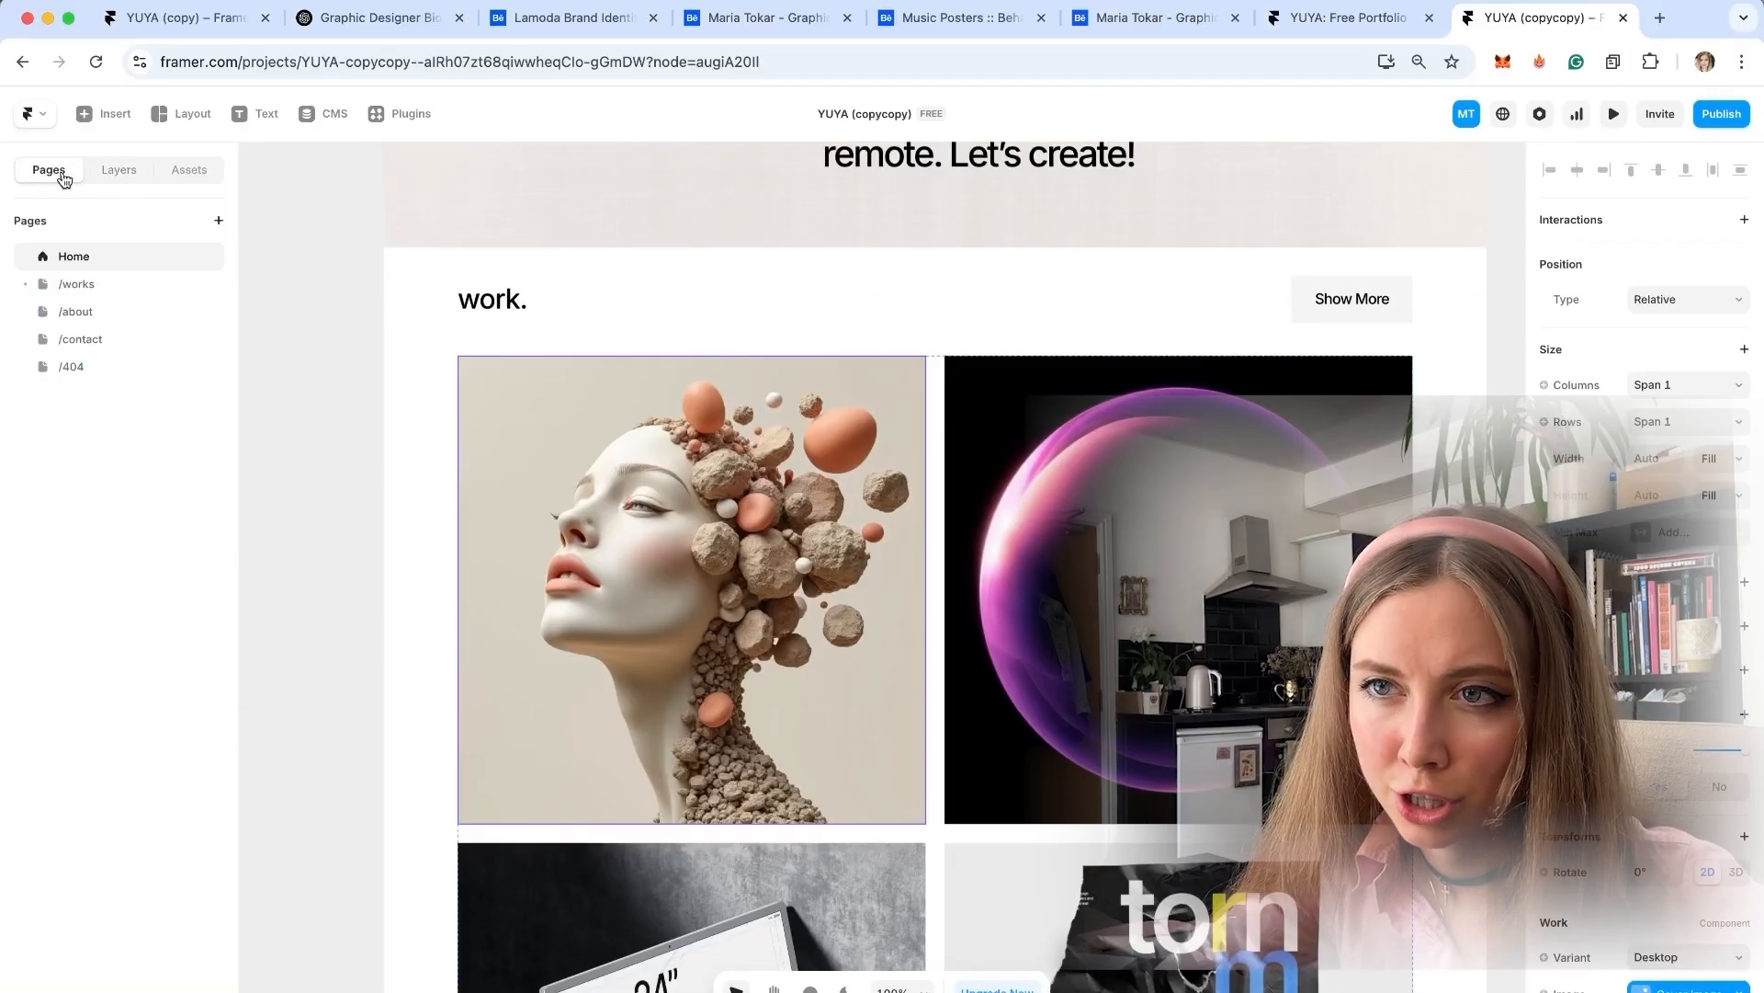
click(82, 281)
scroll(637, 700, down, 5)
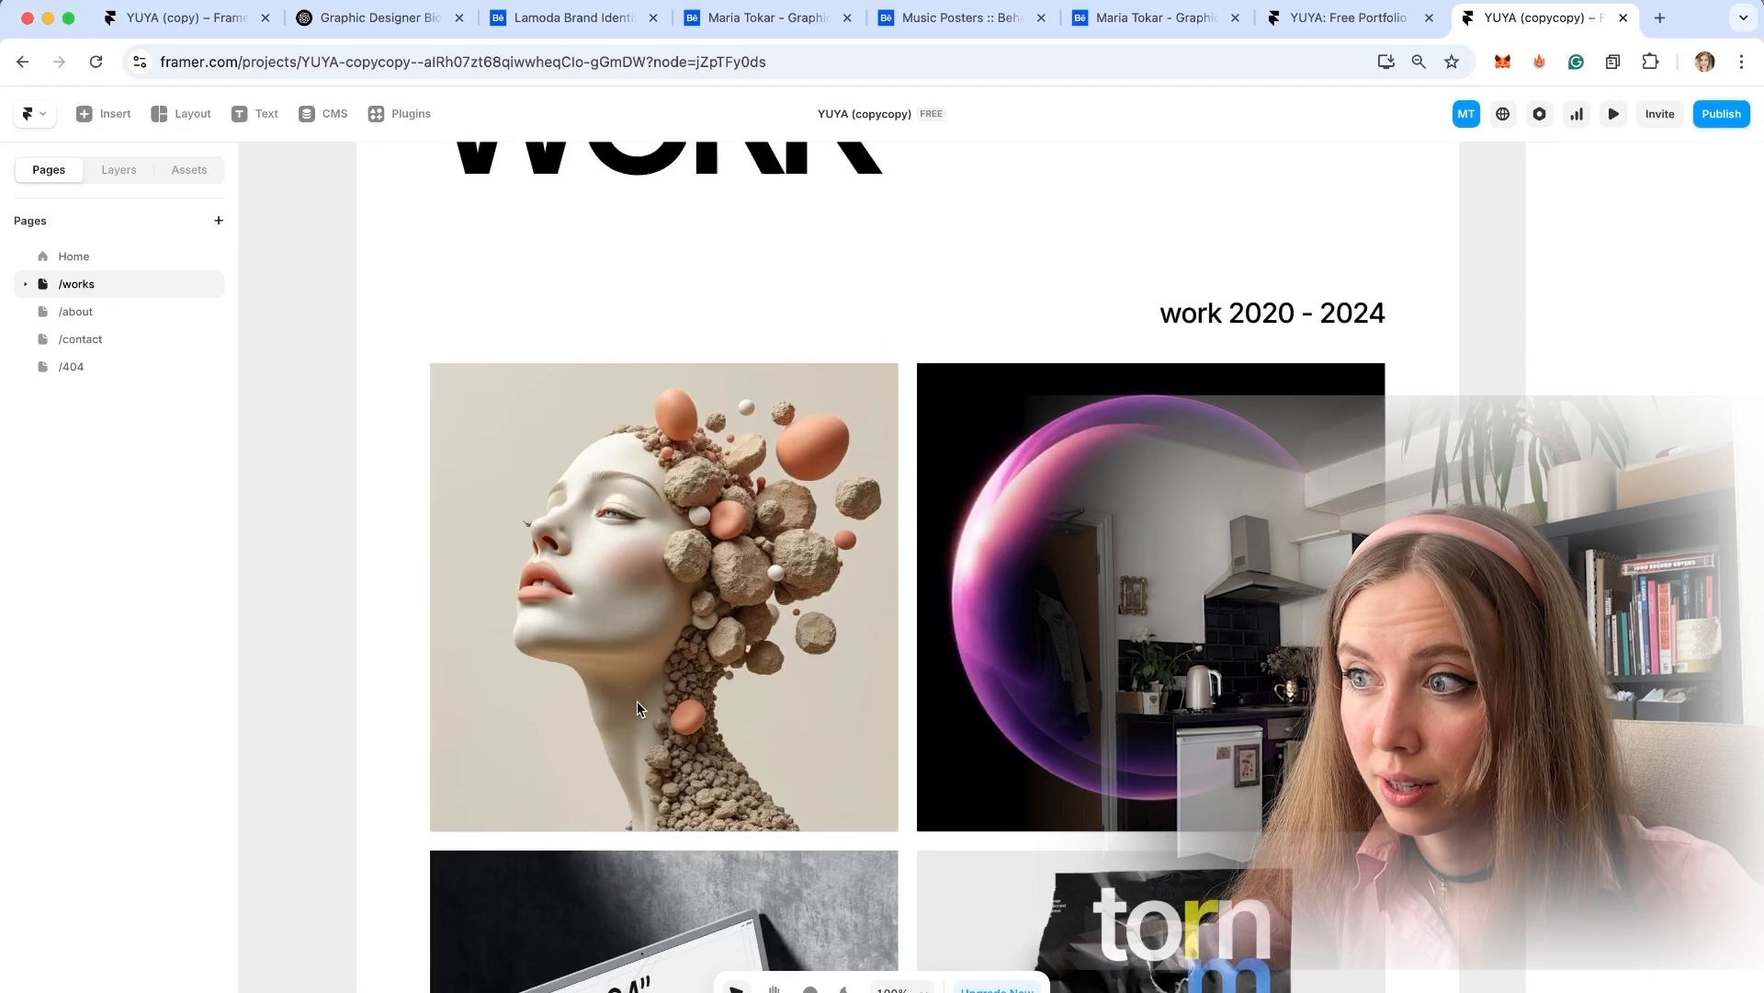
scroll(675, 874, down, 4)
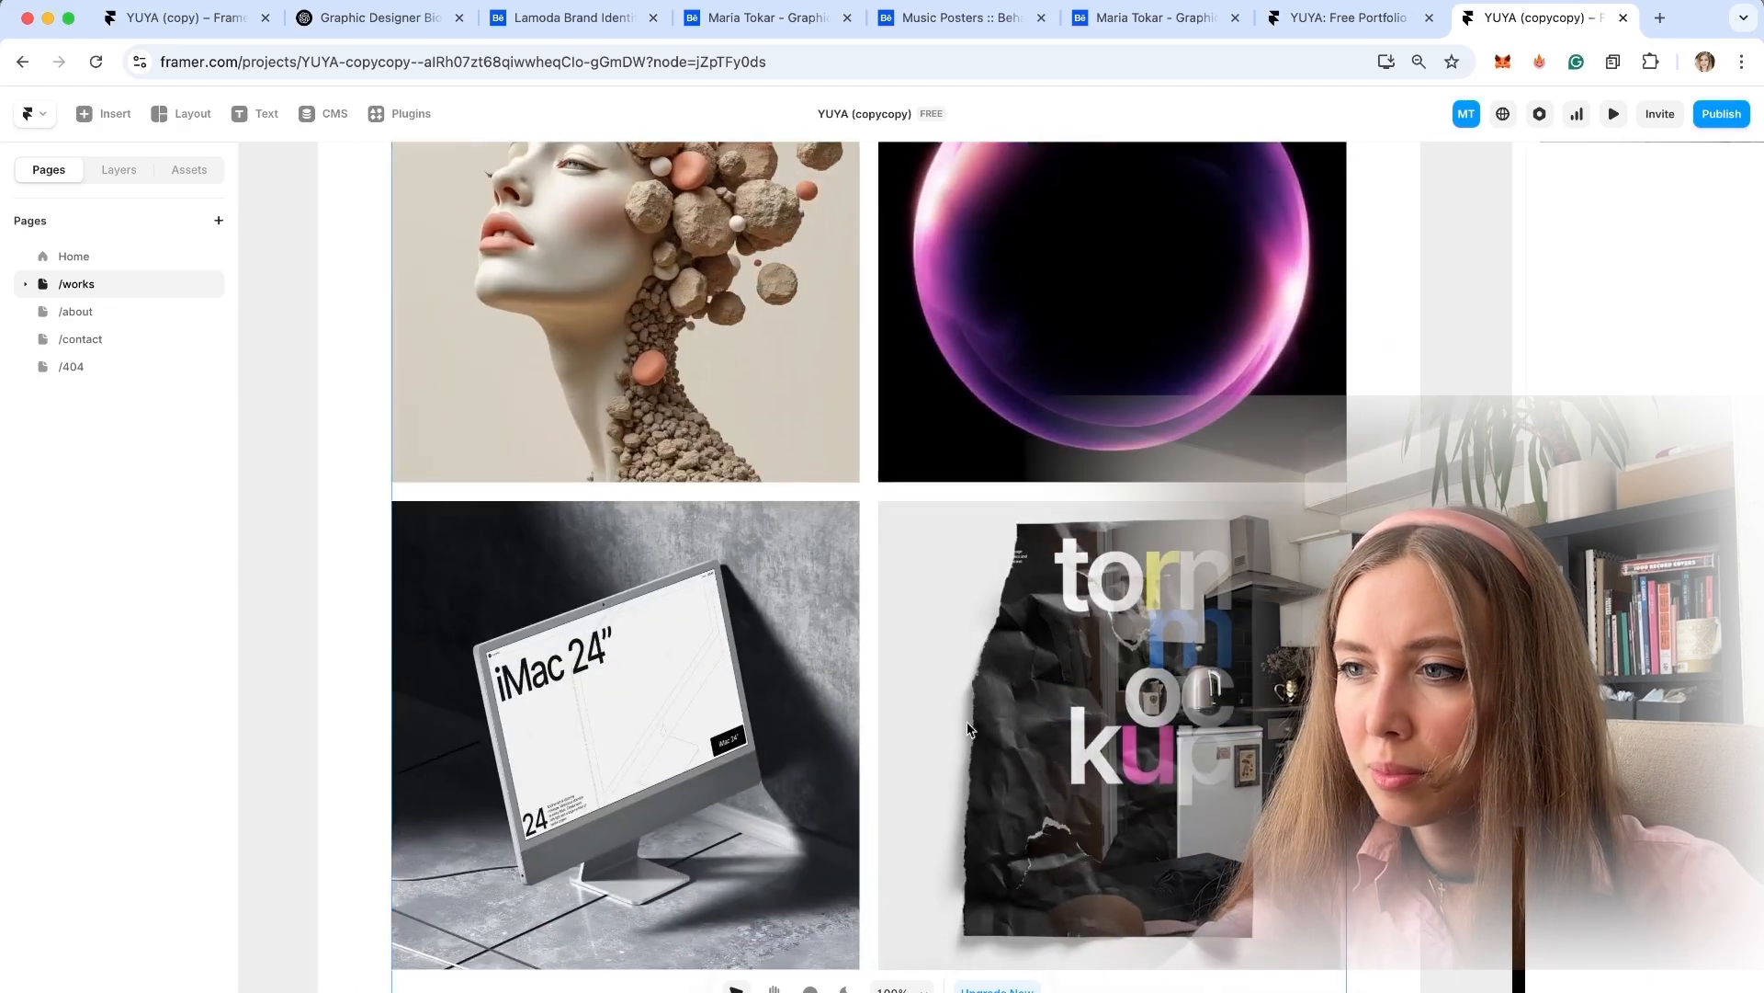
Open the detail page of the stone-head portrait project from the /works grid.
scroll(502, 691, down, 4)
scroll(502, 691, up, 6)
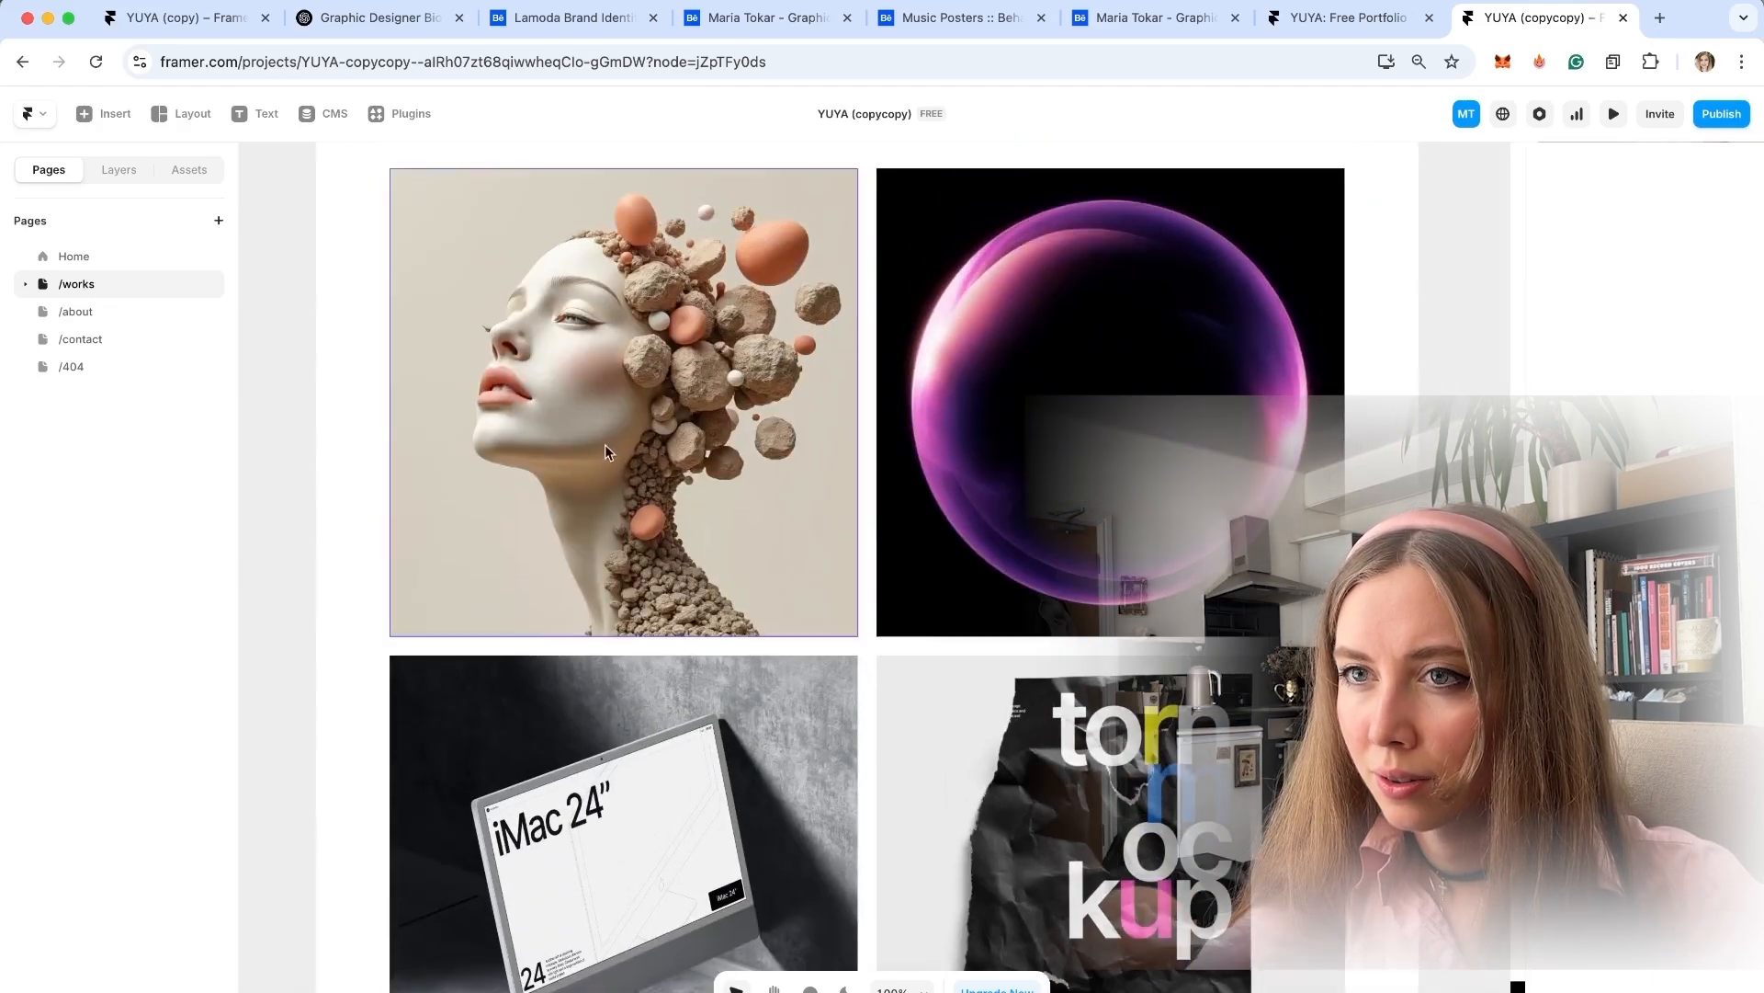
click(699, 354)
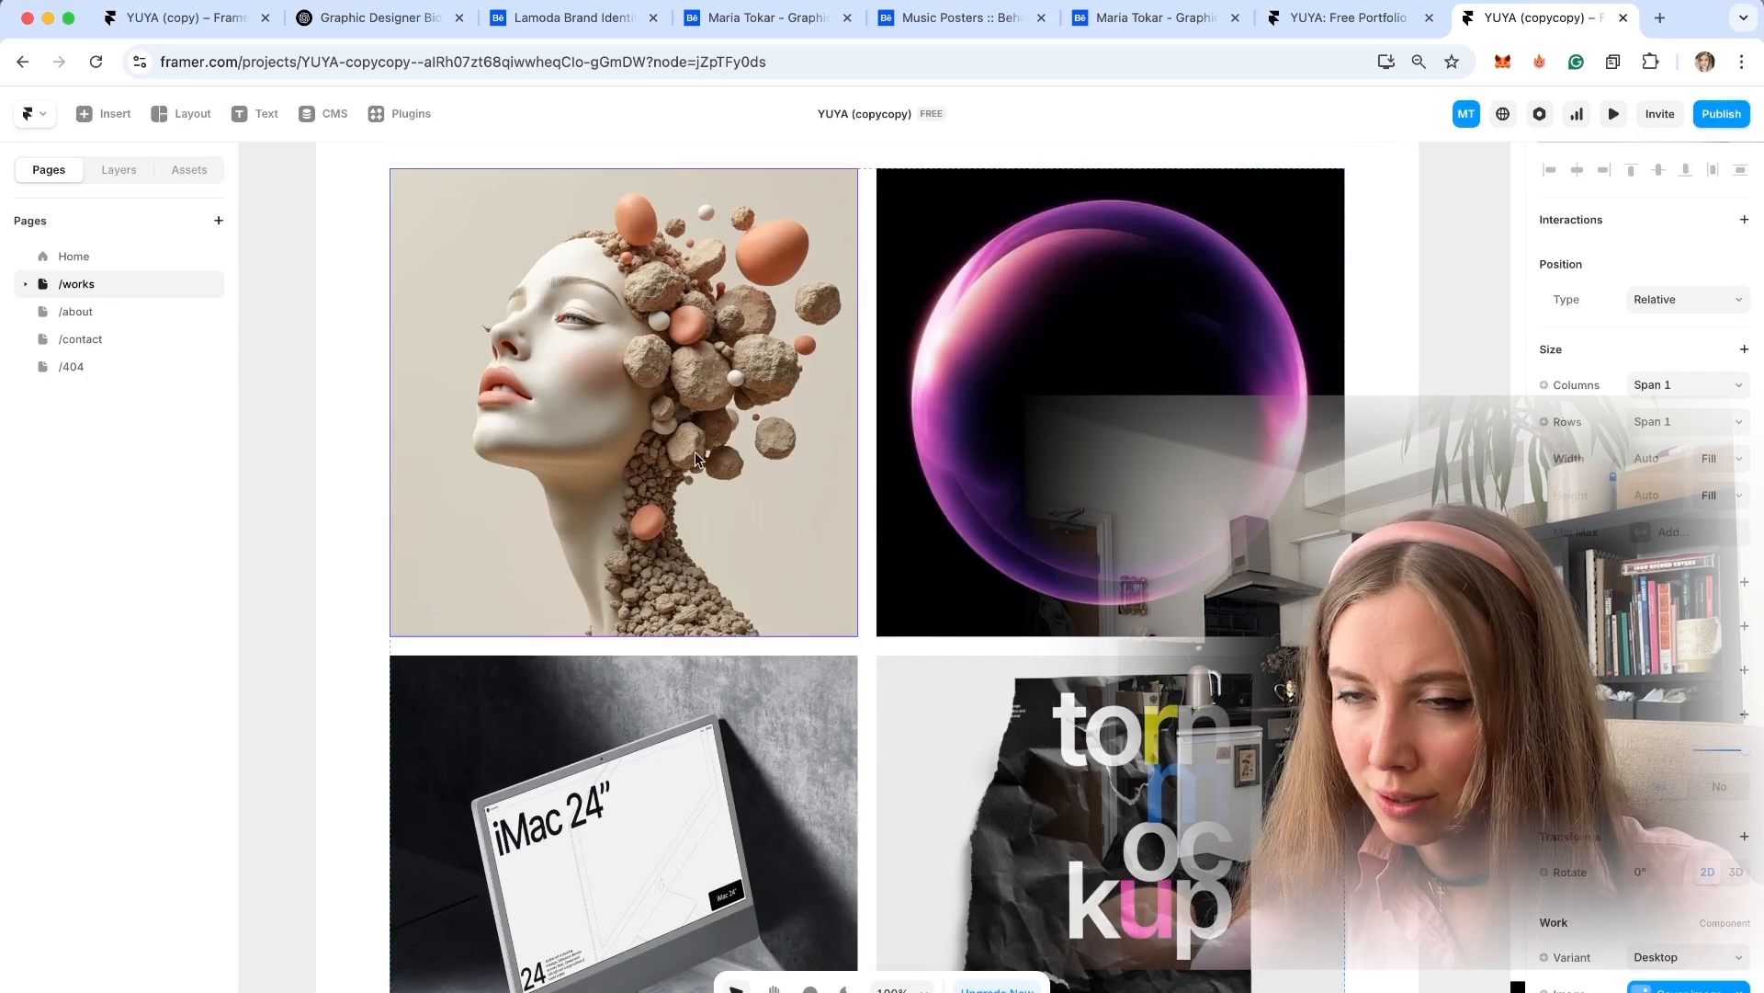
scroll(526, 344, up, 4)
double_click(544, 603)
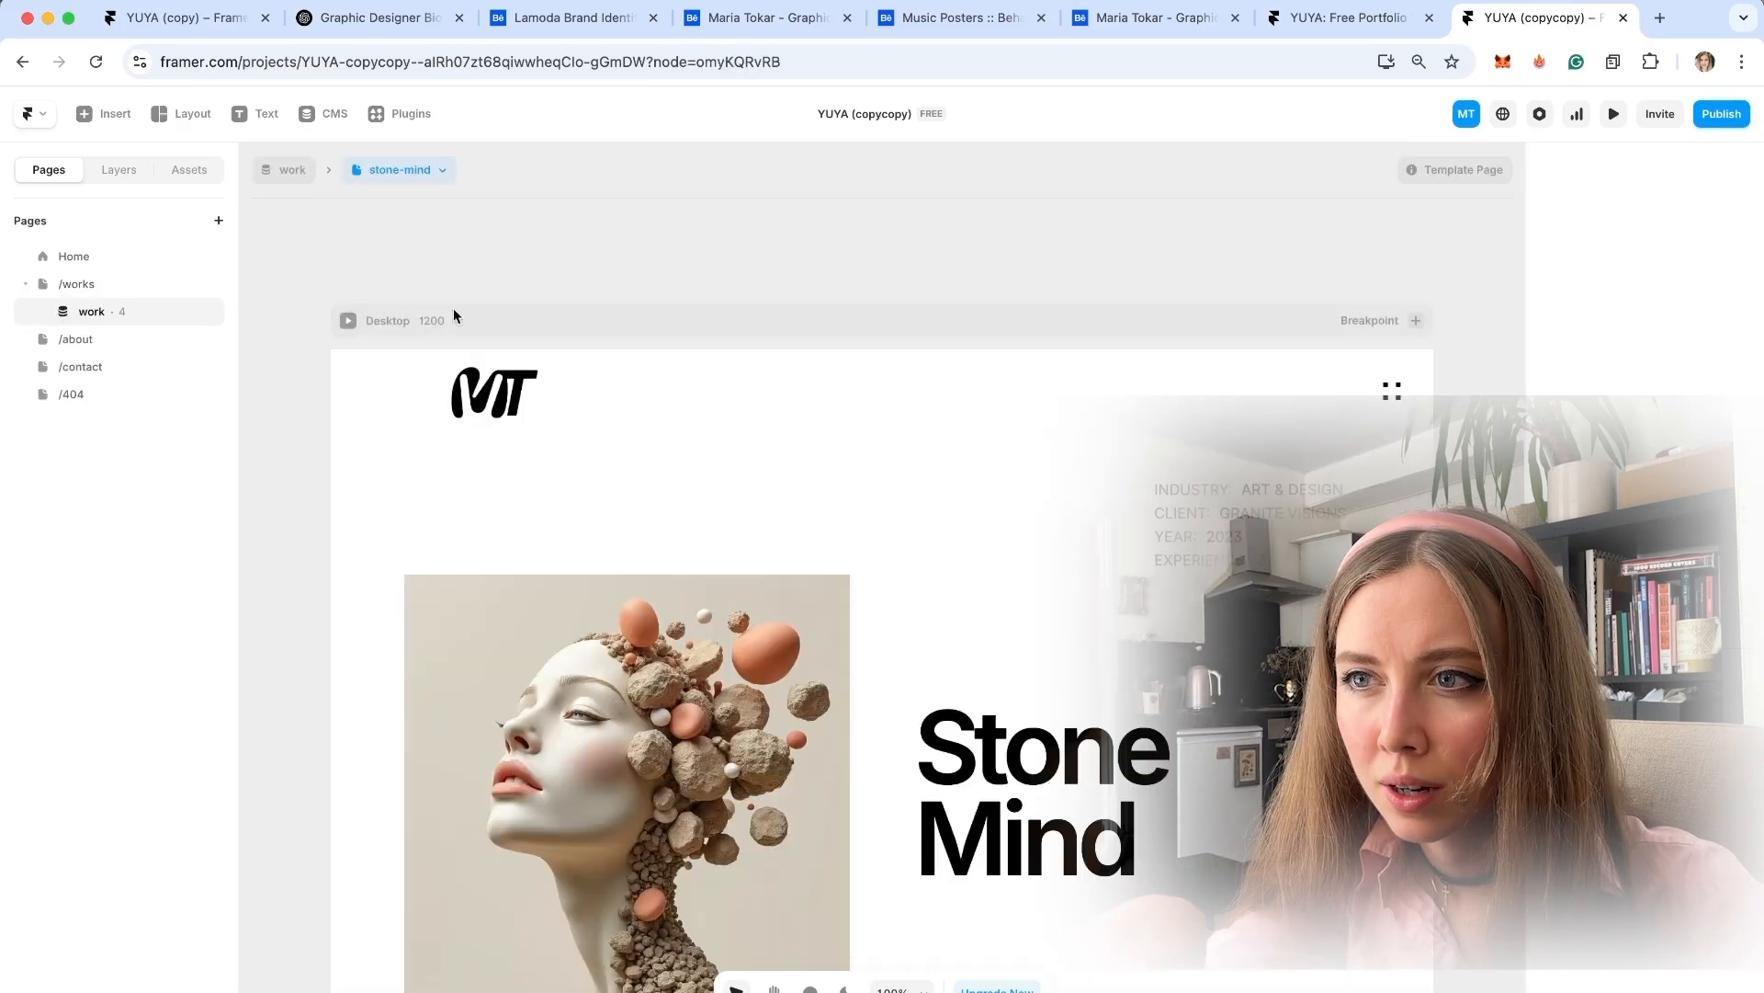
Change the title of the Stone Mind project to "Music Posters".
scroll(742, 691, down, 15)
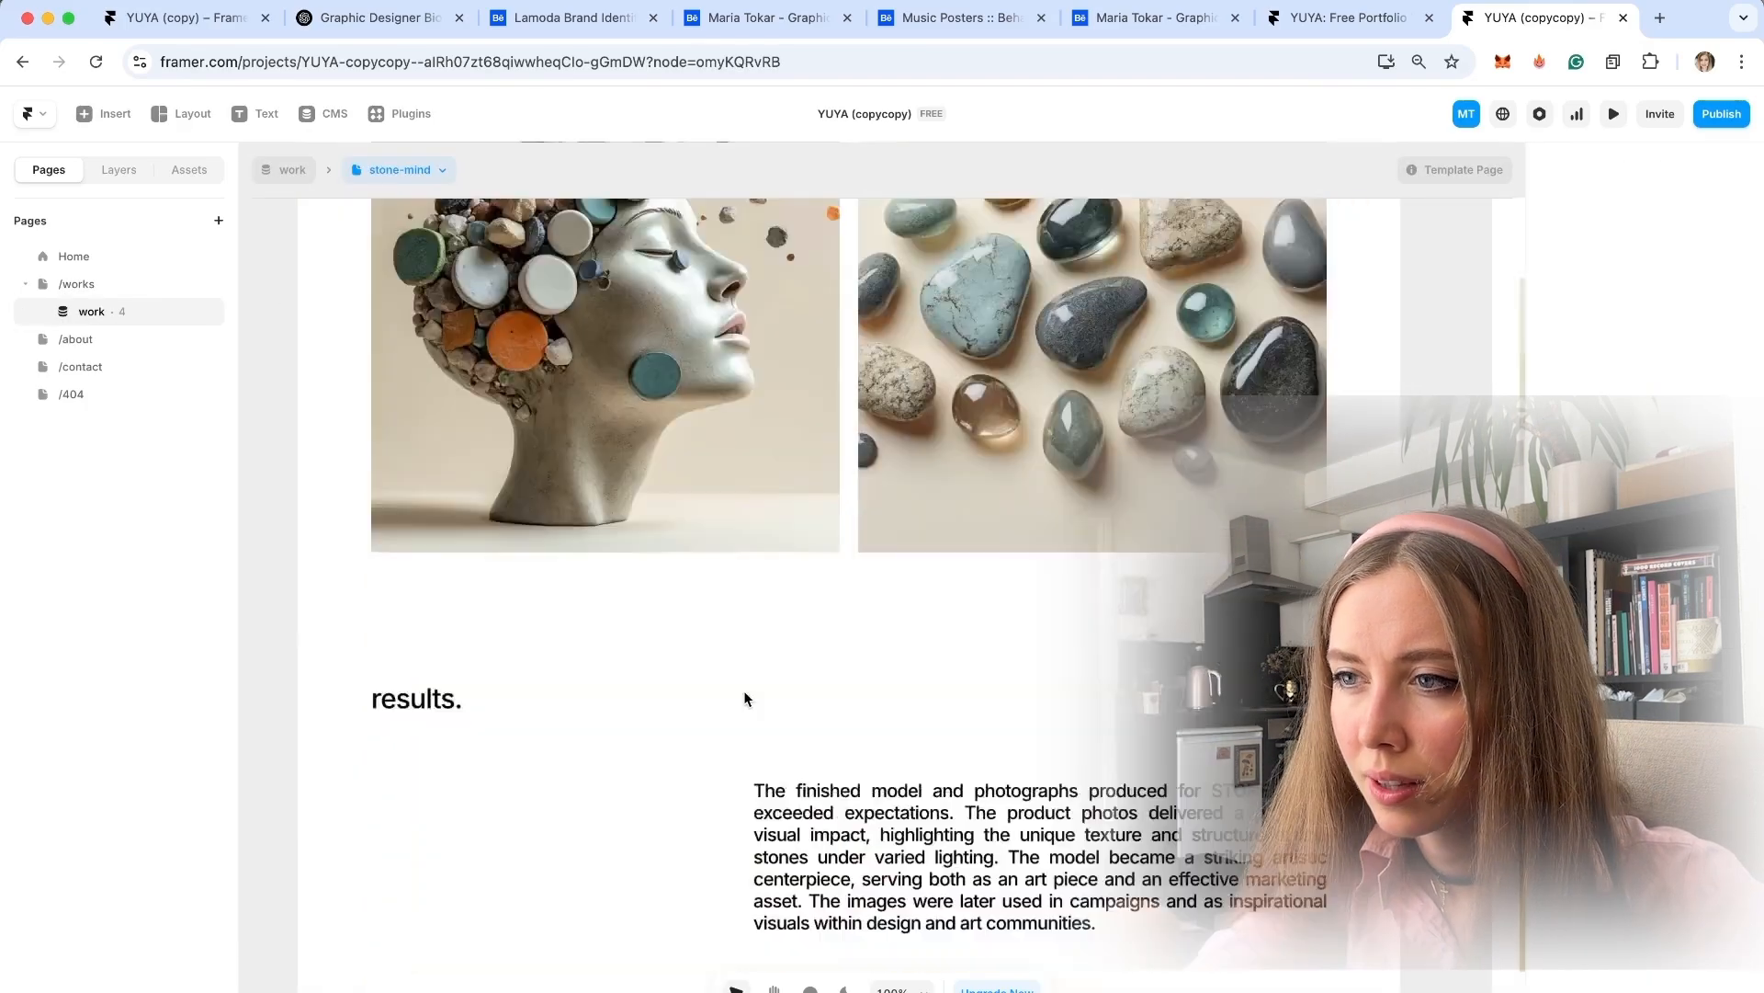
scroll(745, 698, up, 15)
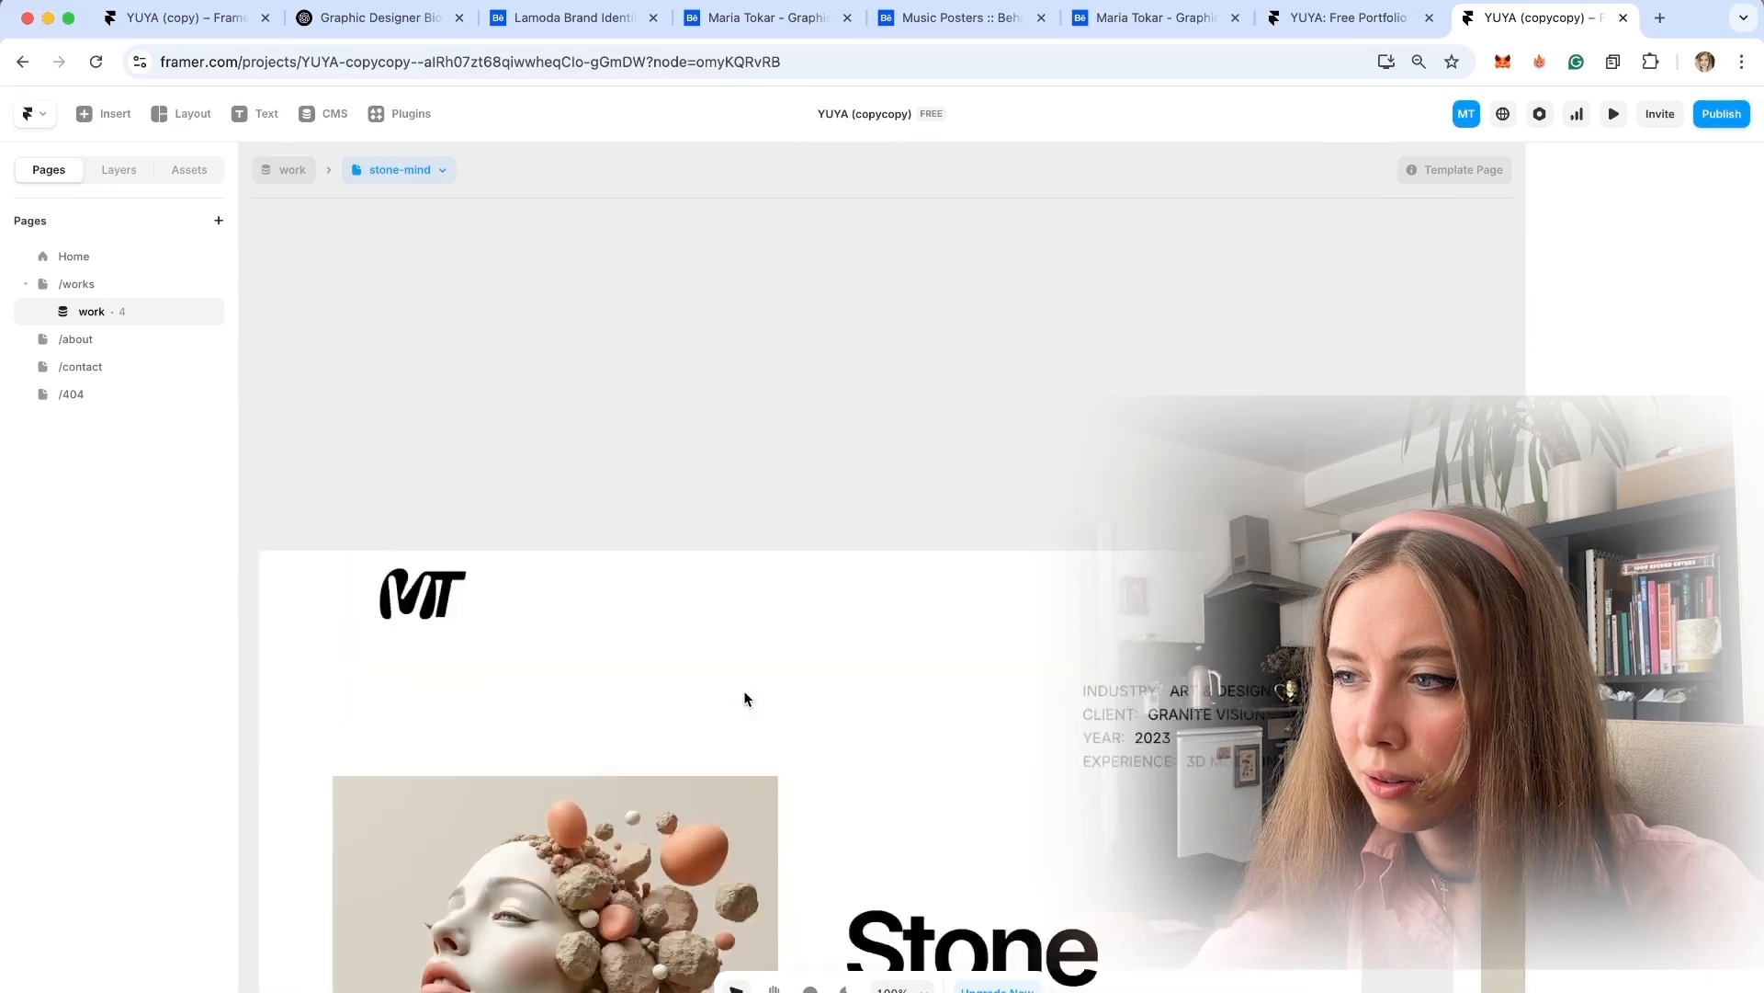
scroll(744, 699, down, 5)
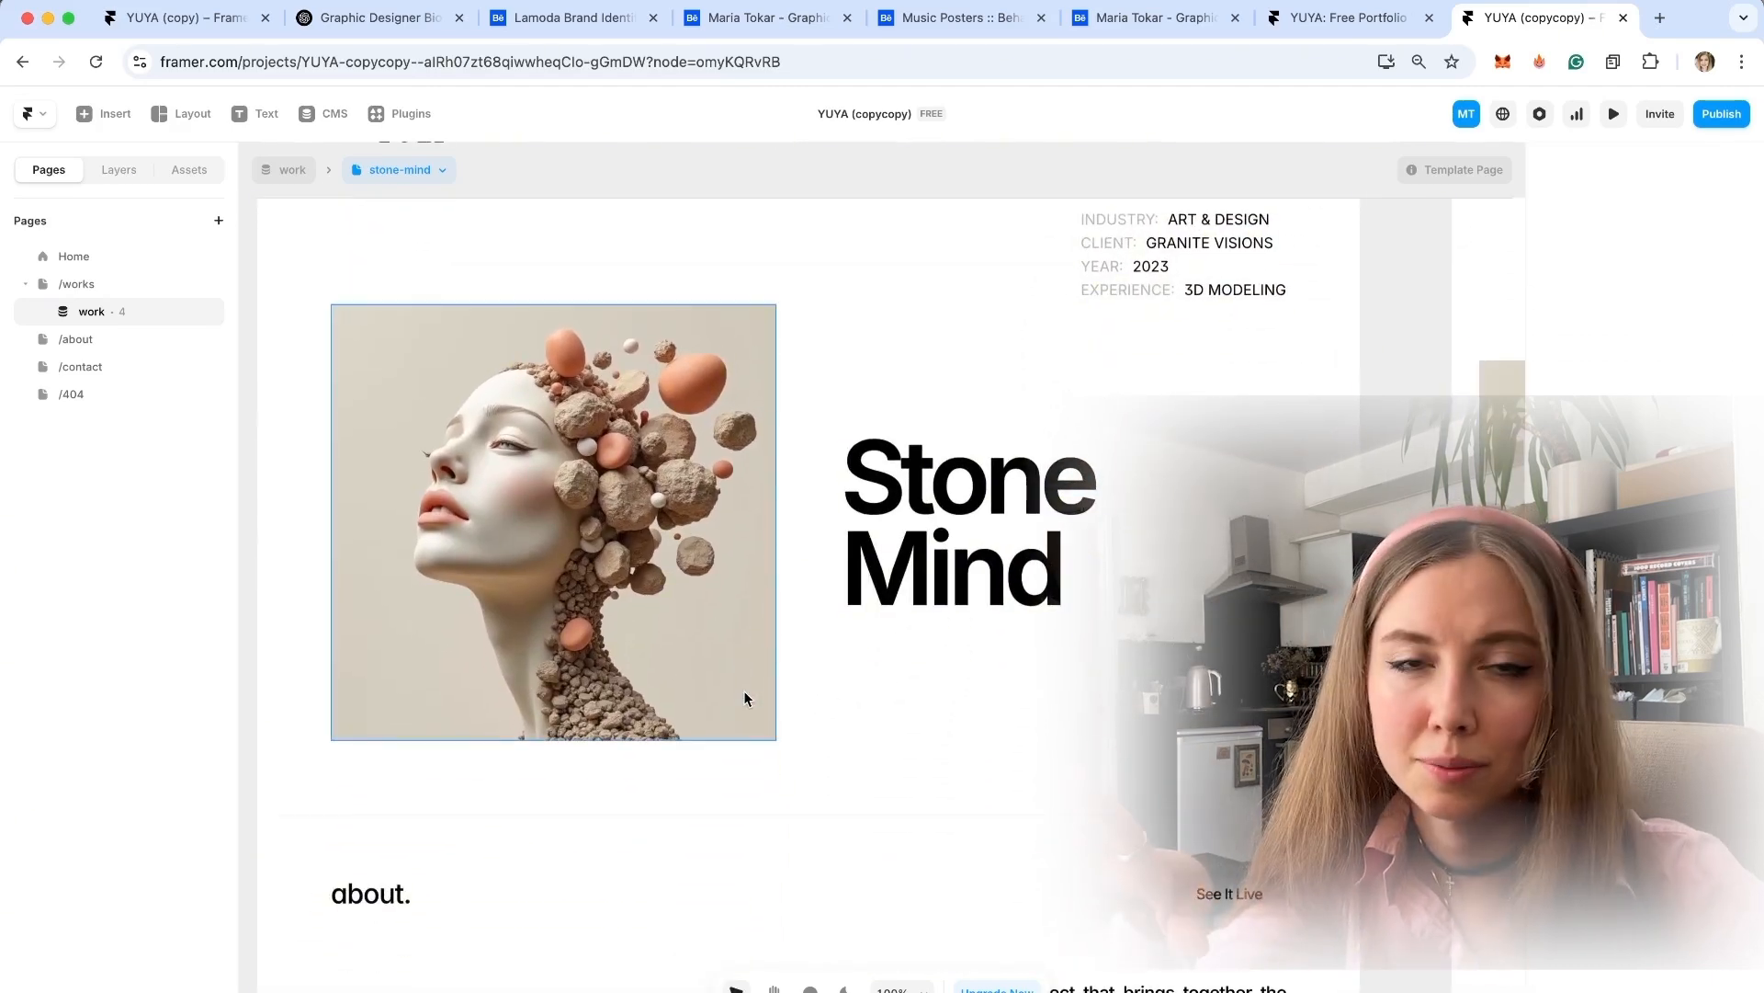
double_click(1199, 290)
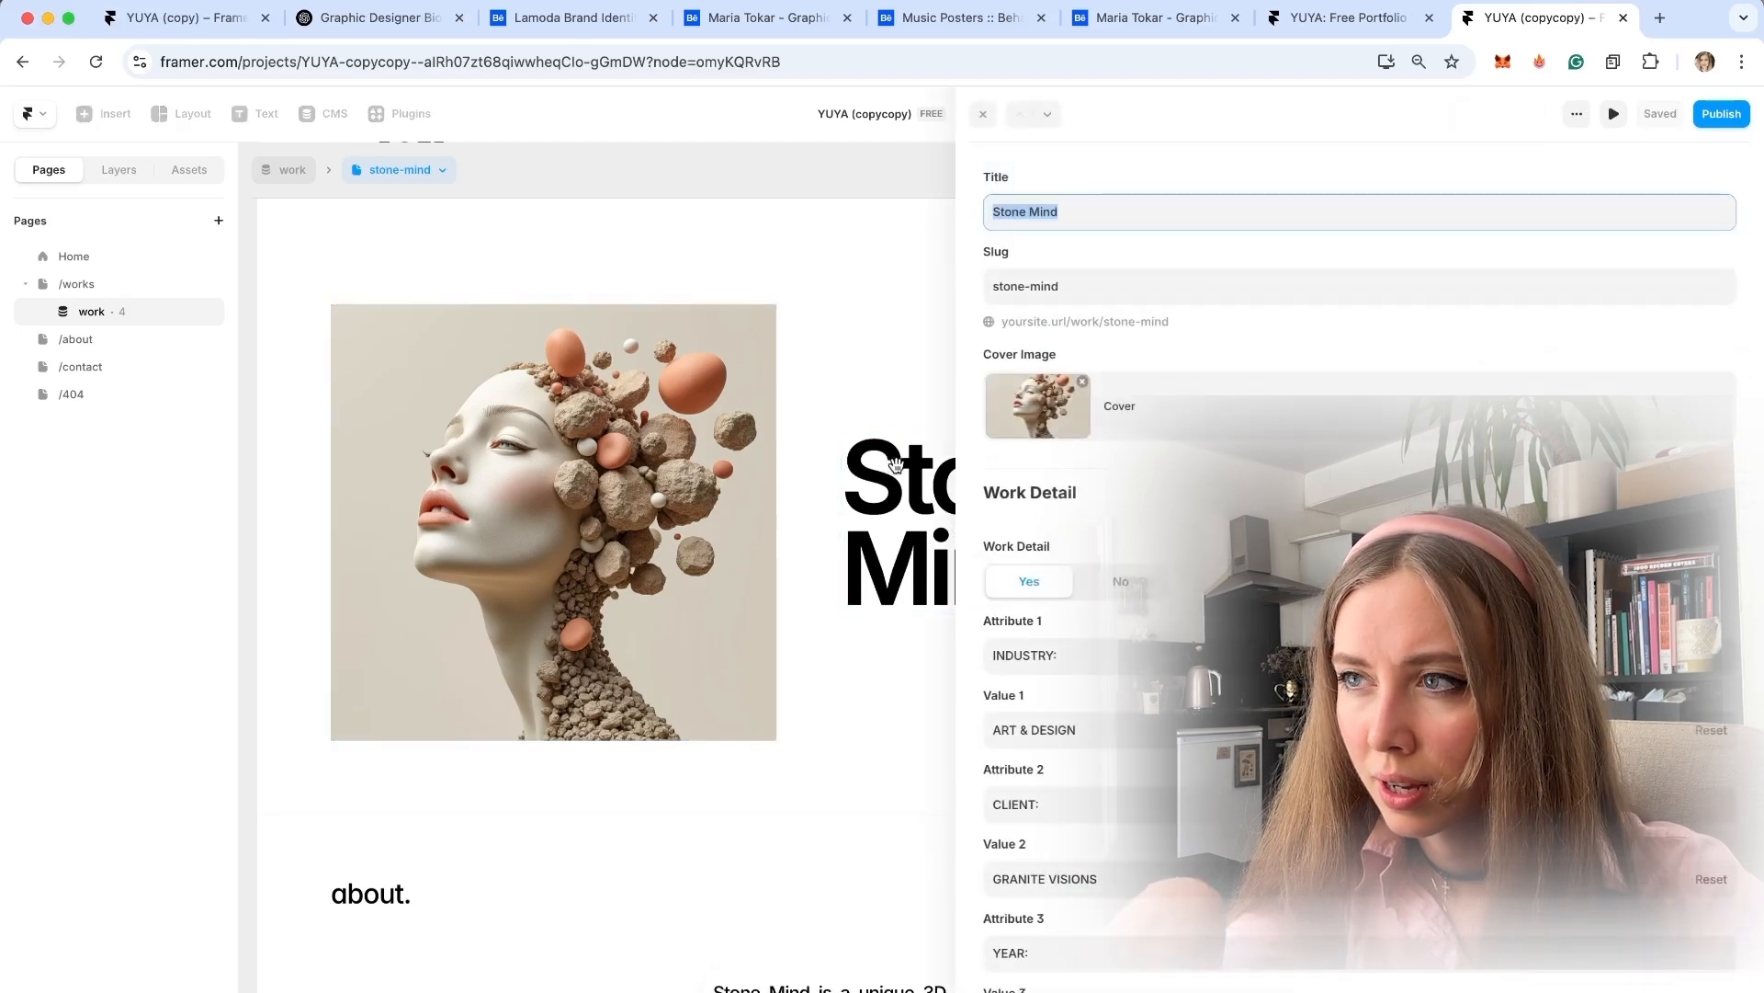
text(Music Posters)
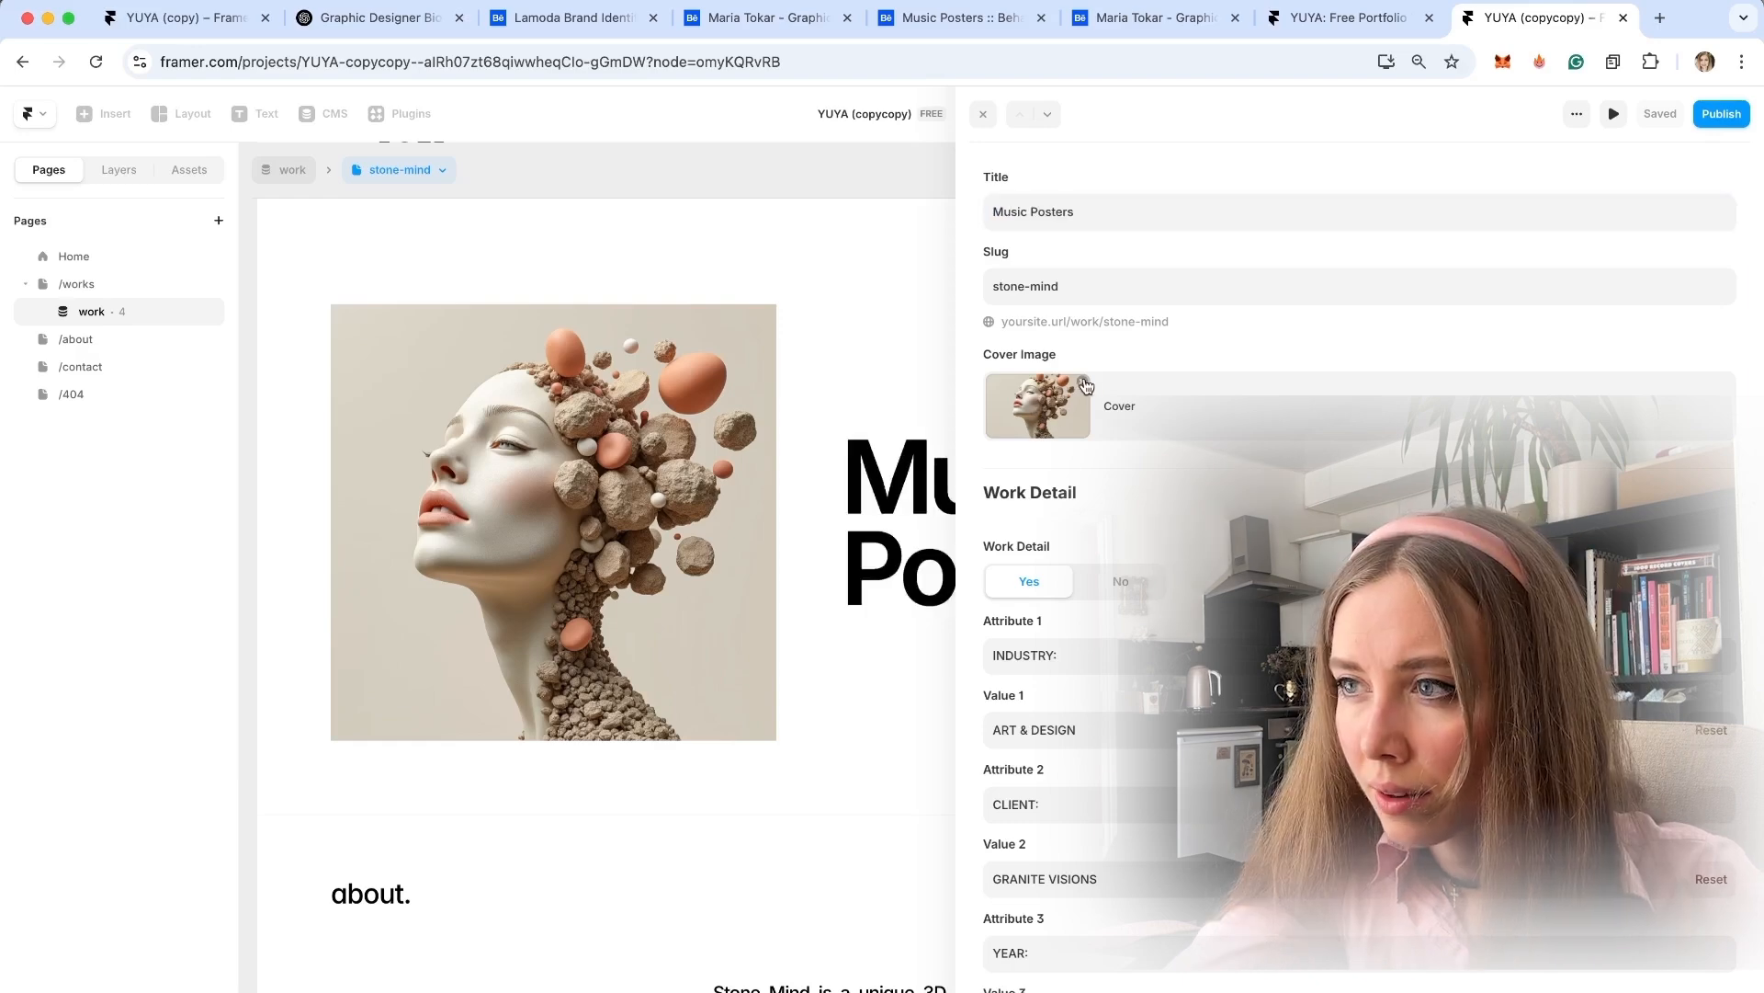
Replace the project's cover with the brick-wall music posters photo and crop off its top and bottom edges to 4724 × 2915.
drag(1086, 385, 1084, 388)
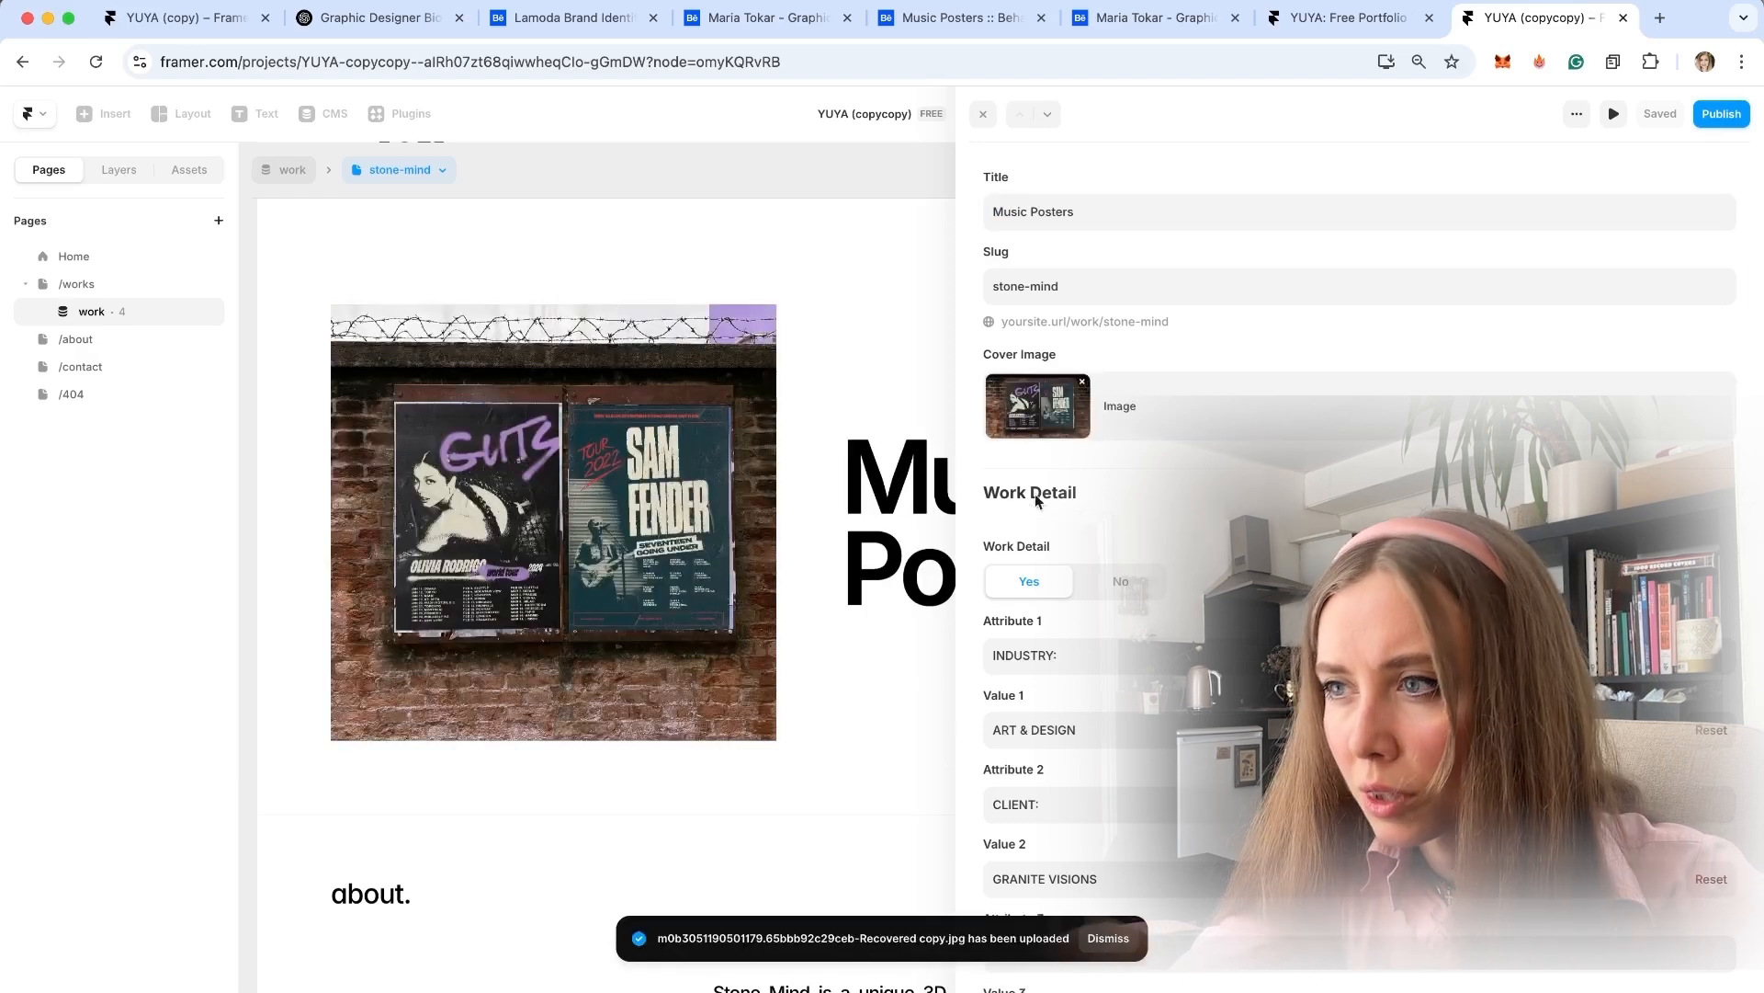
click(1049, 415)
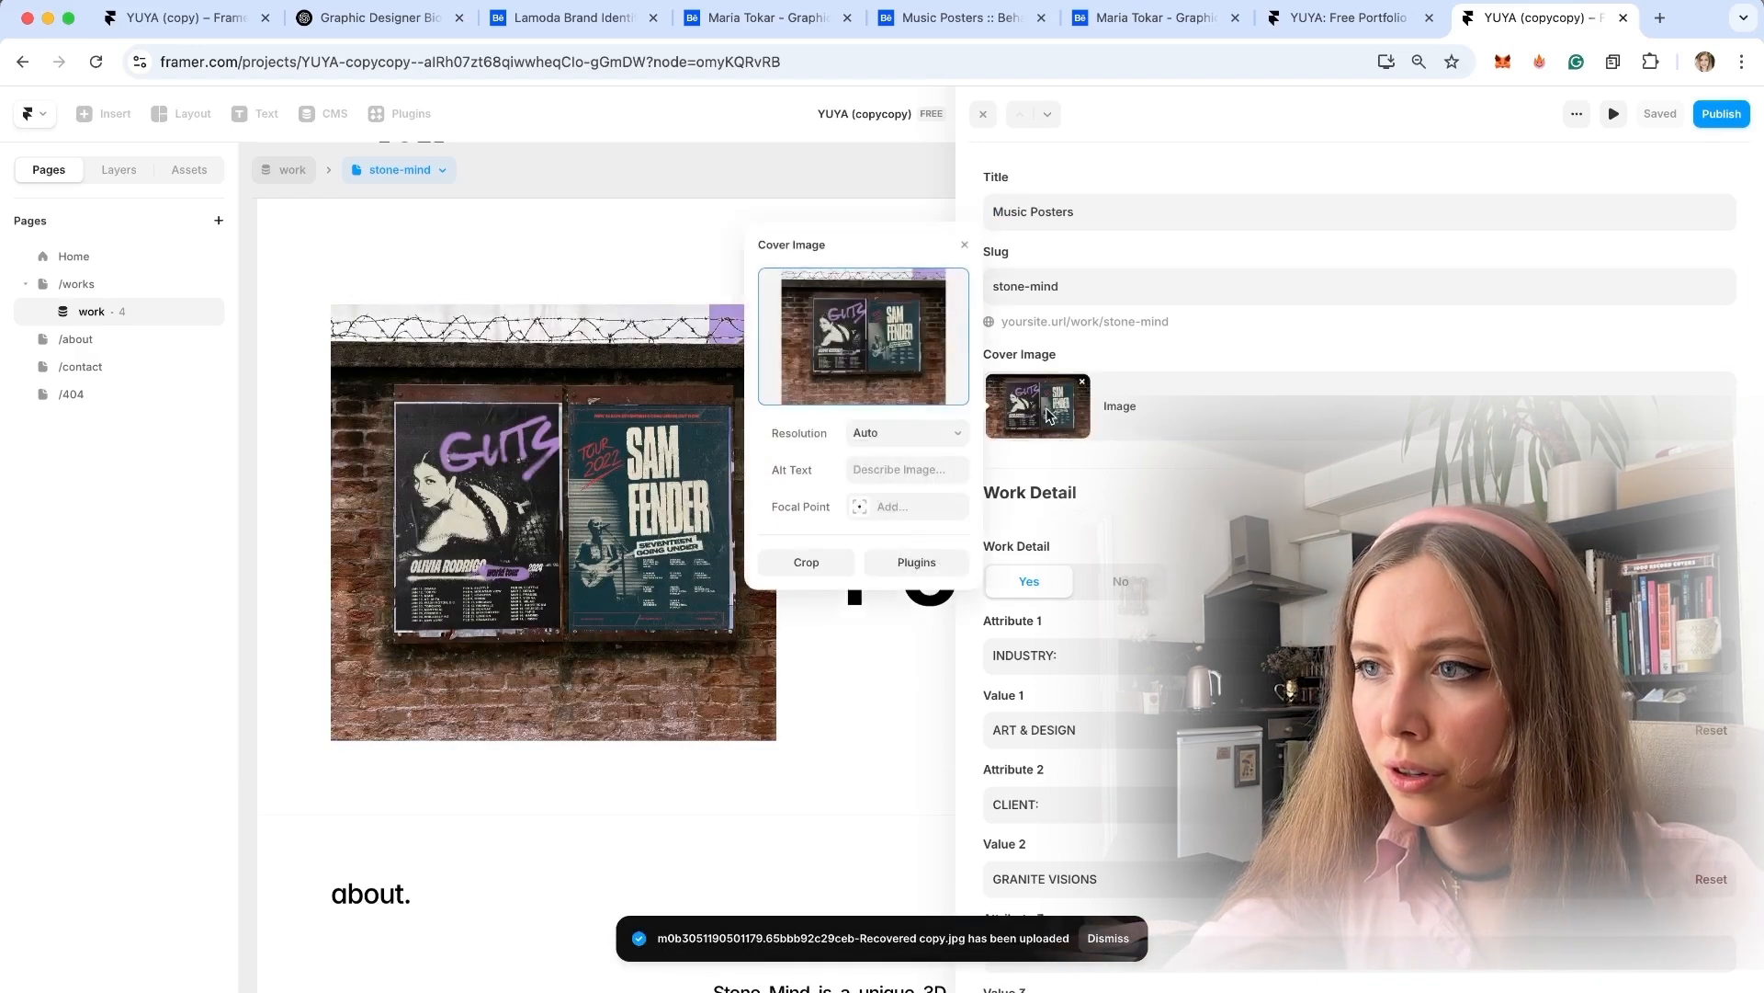
click(808, 562)
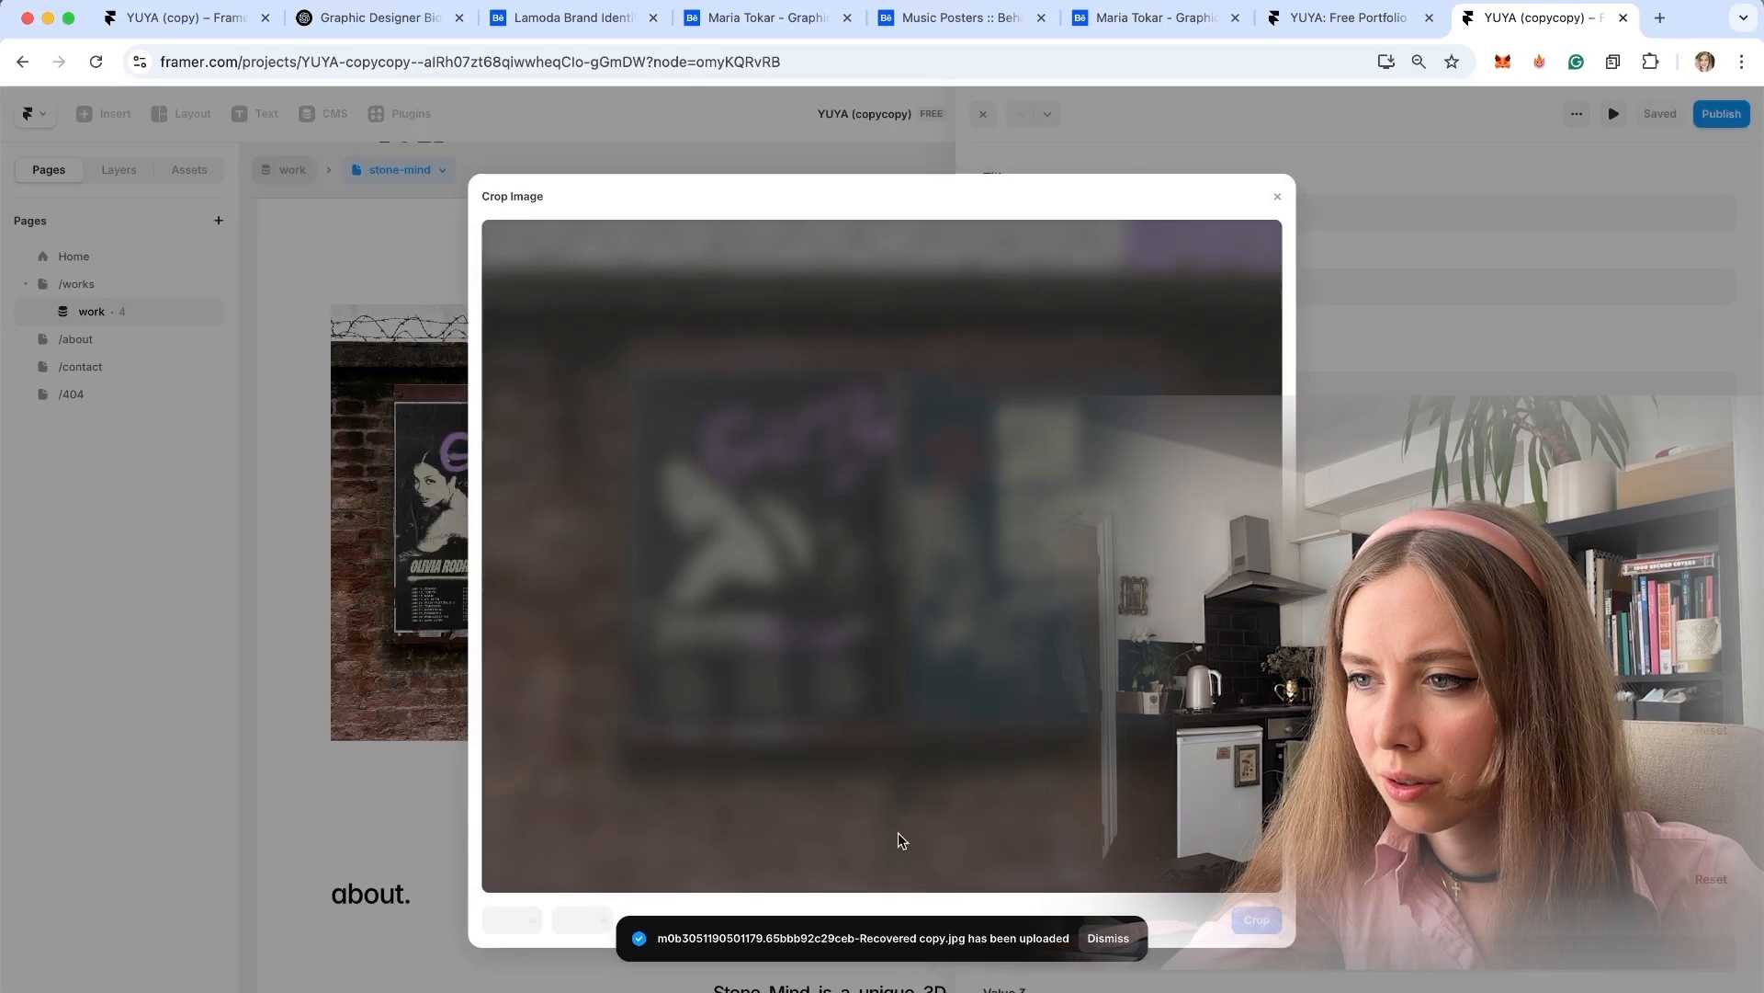
drag(909, 884, 909, 789)
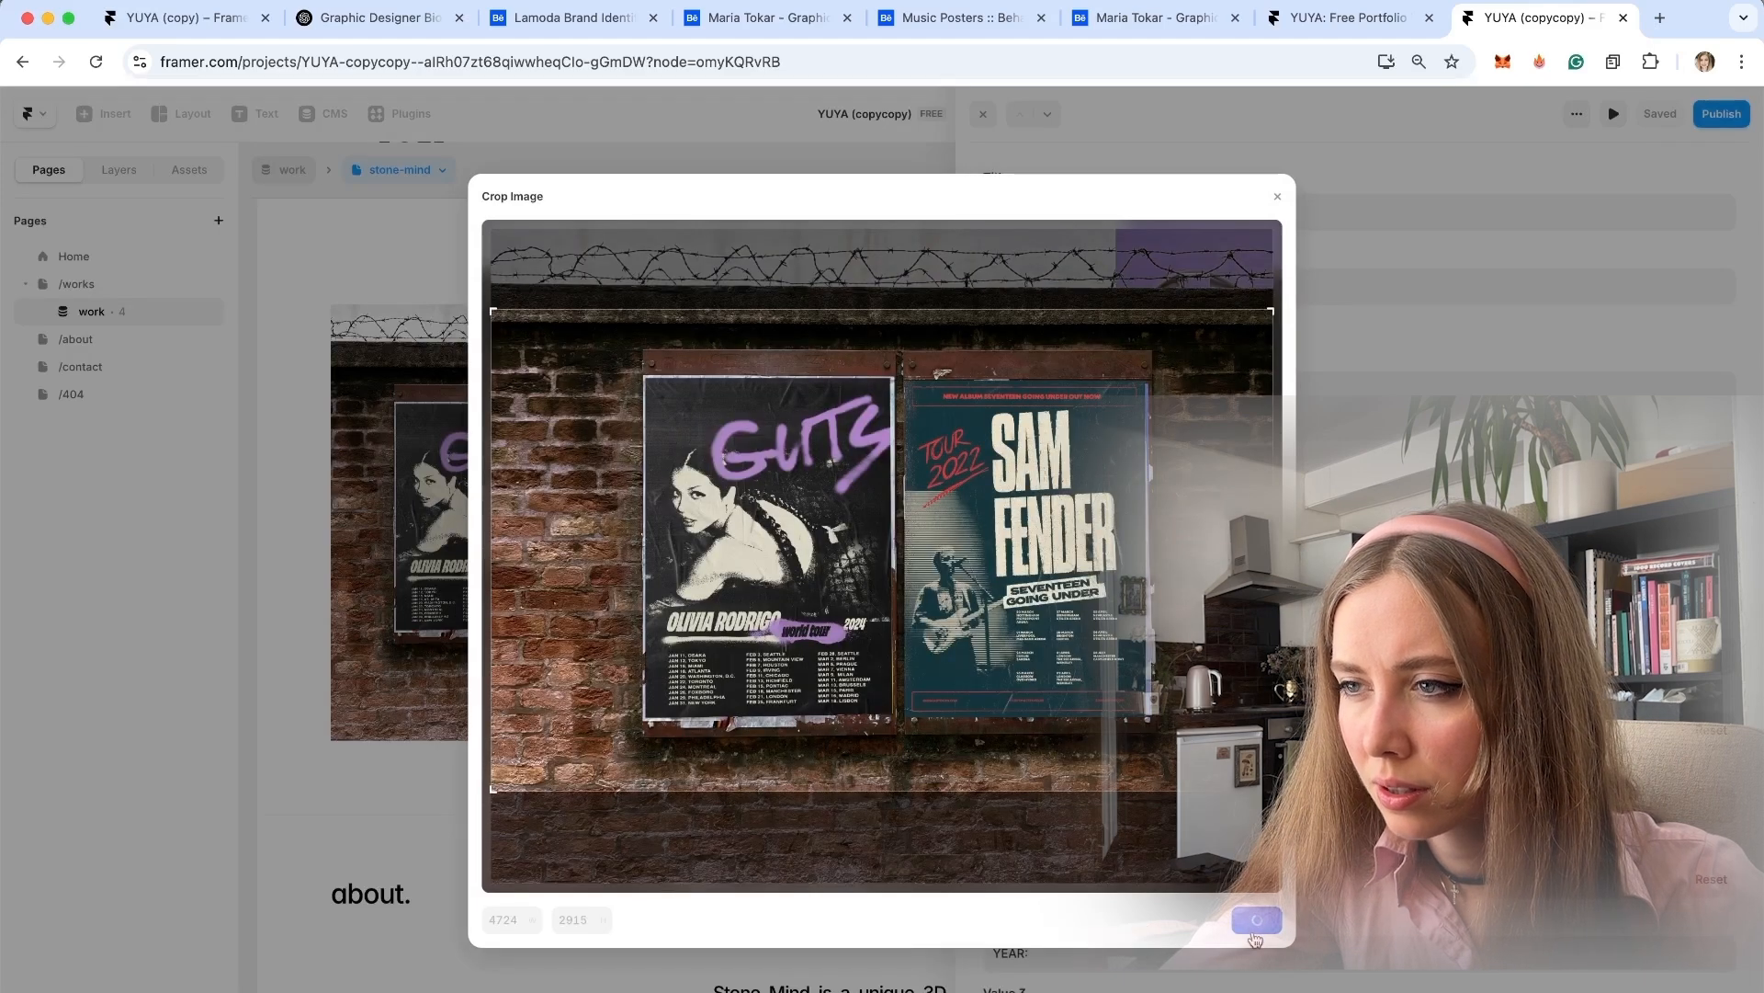
click(1255, 924)
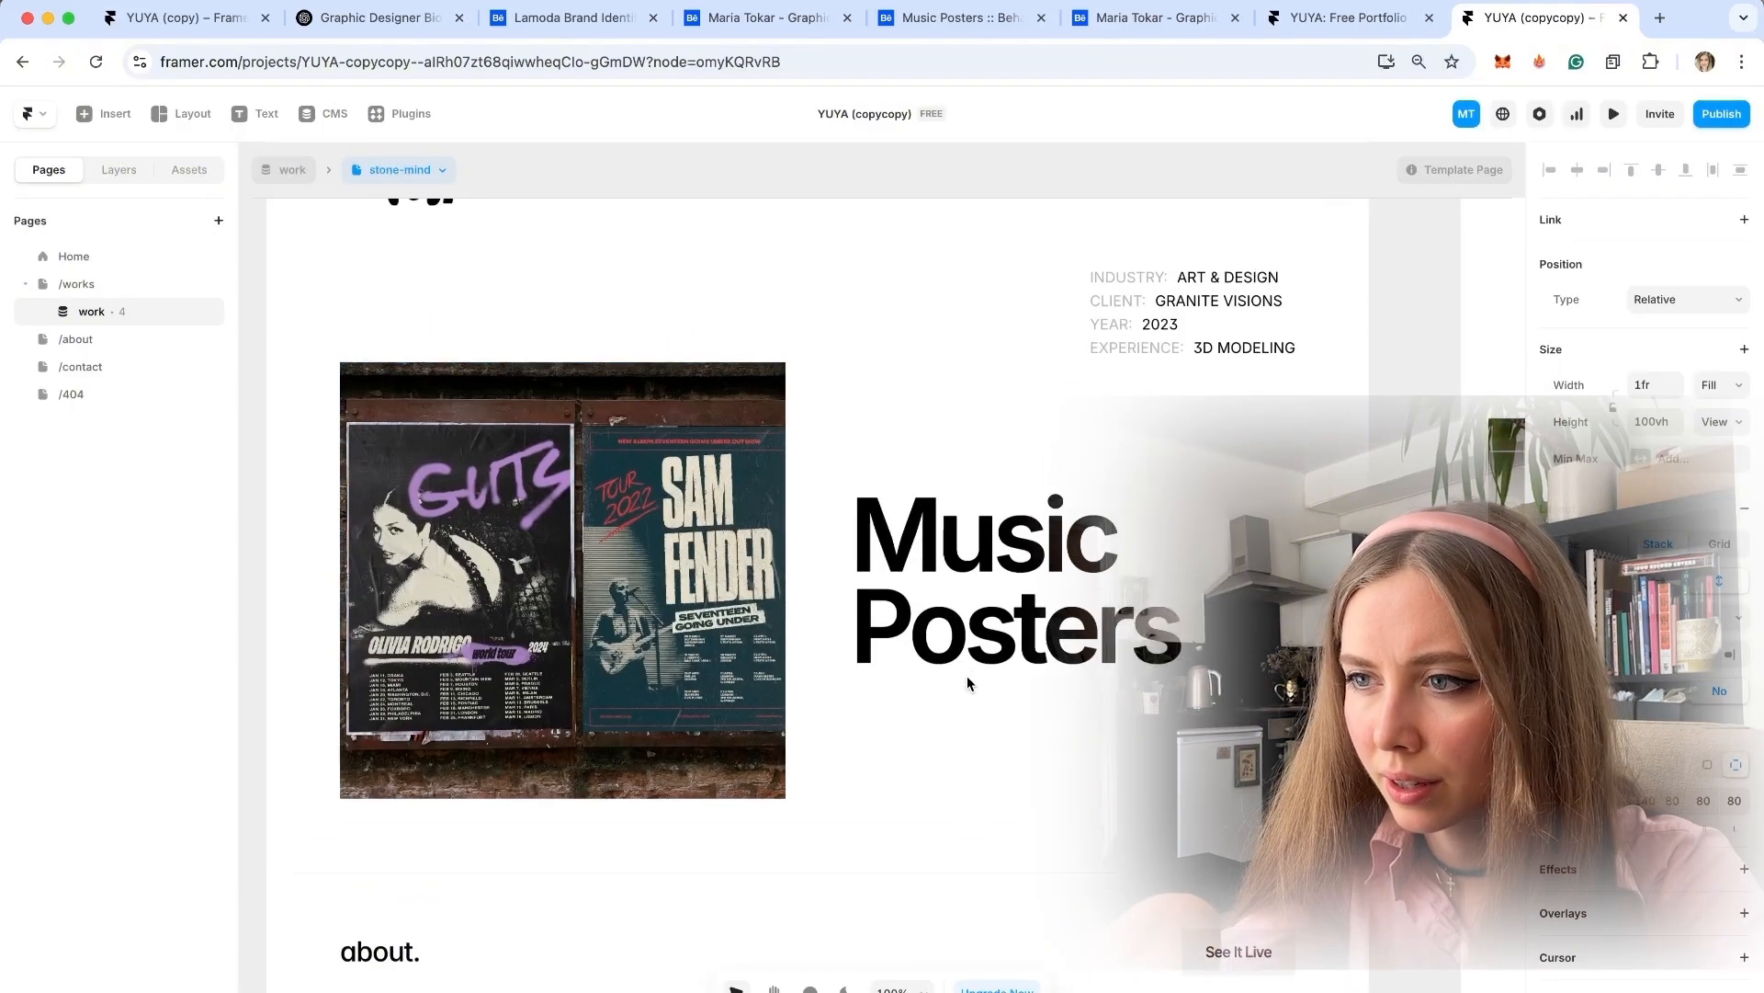
Review the Music Posters project page, from its title and cover down to the about text.
scroll(874, 878, down, 3)
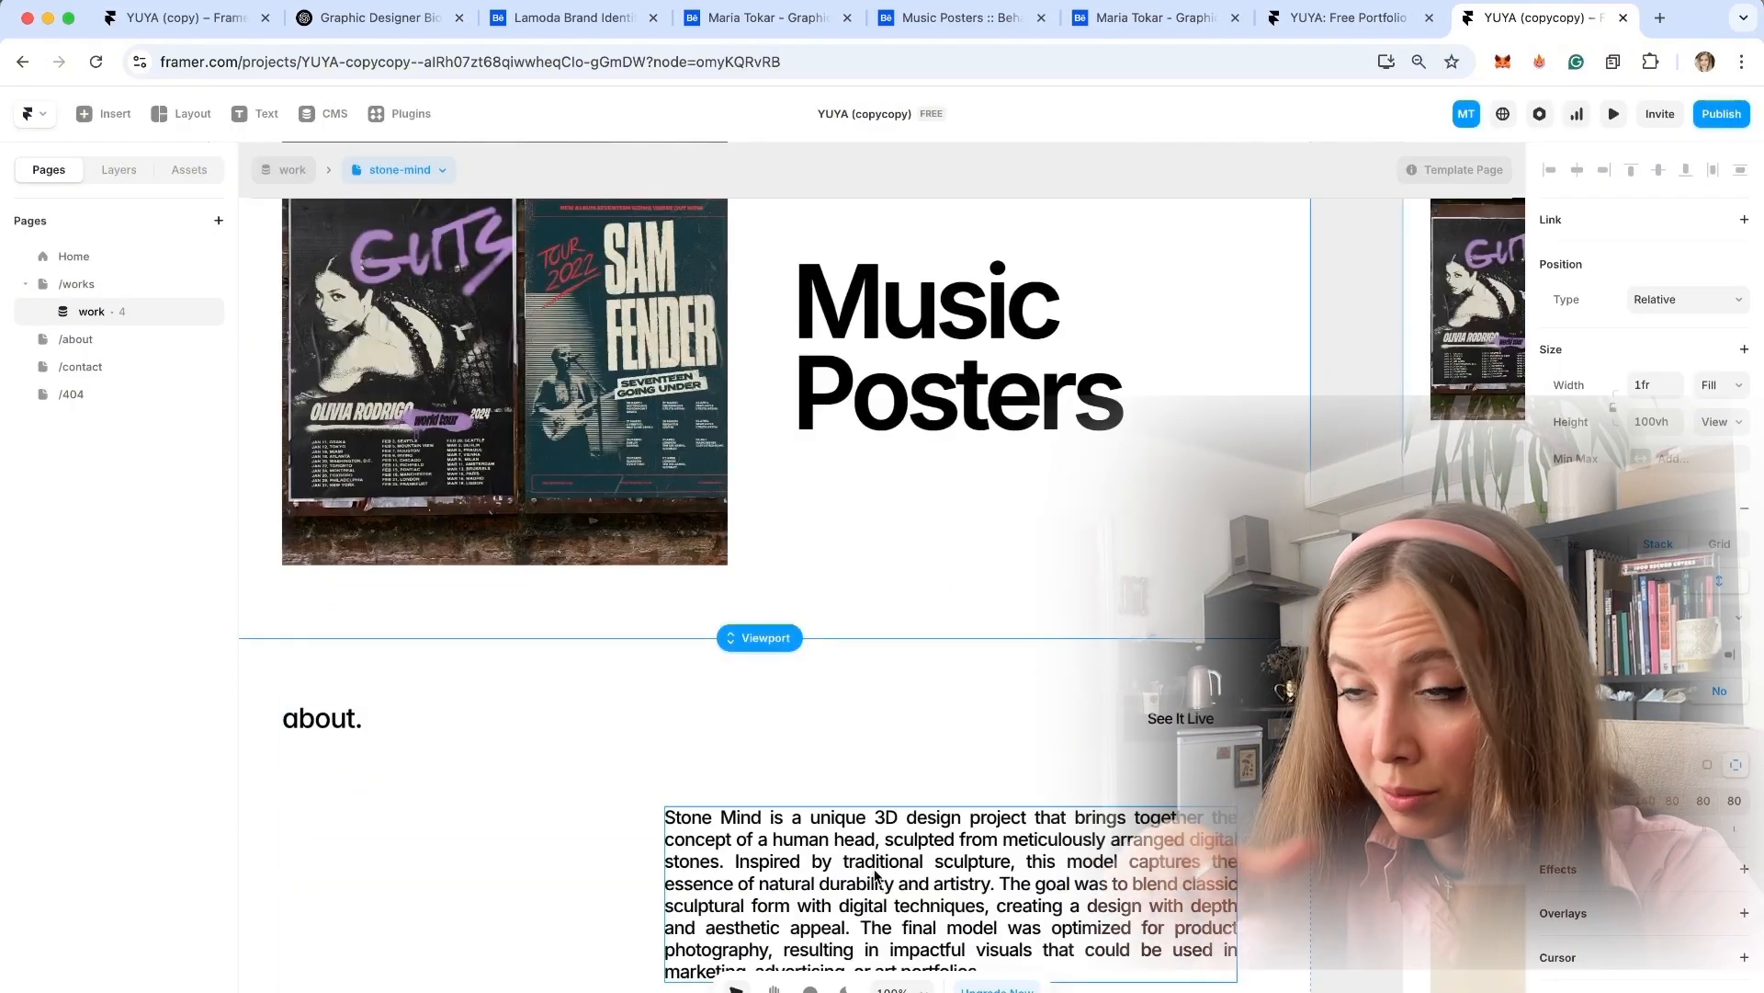
scroll(901, 729, up, 3)
scroll(901, 729, left, 2)
scroll(902, 732, up, 2)
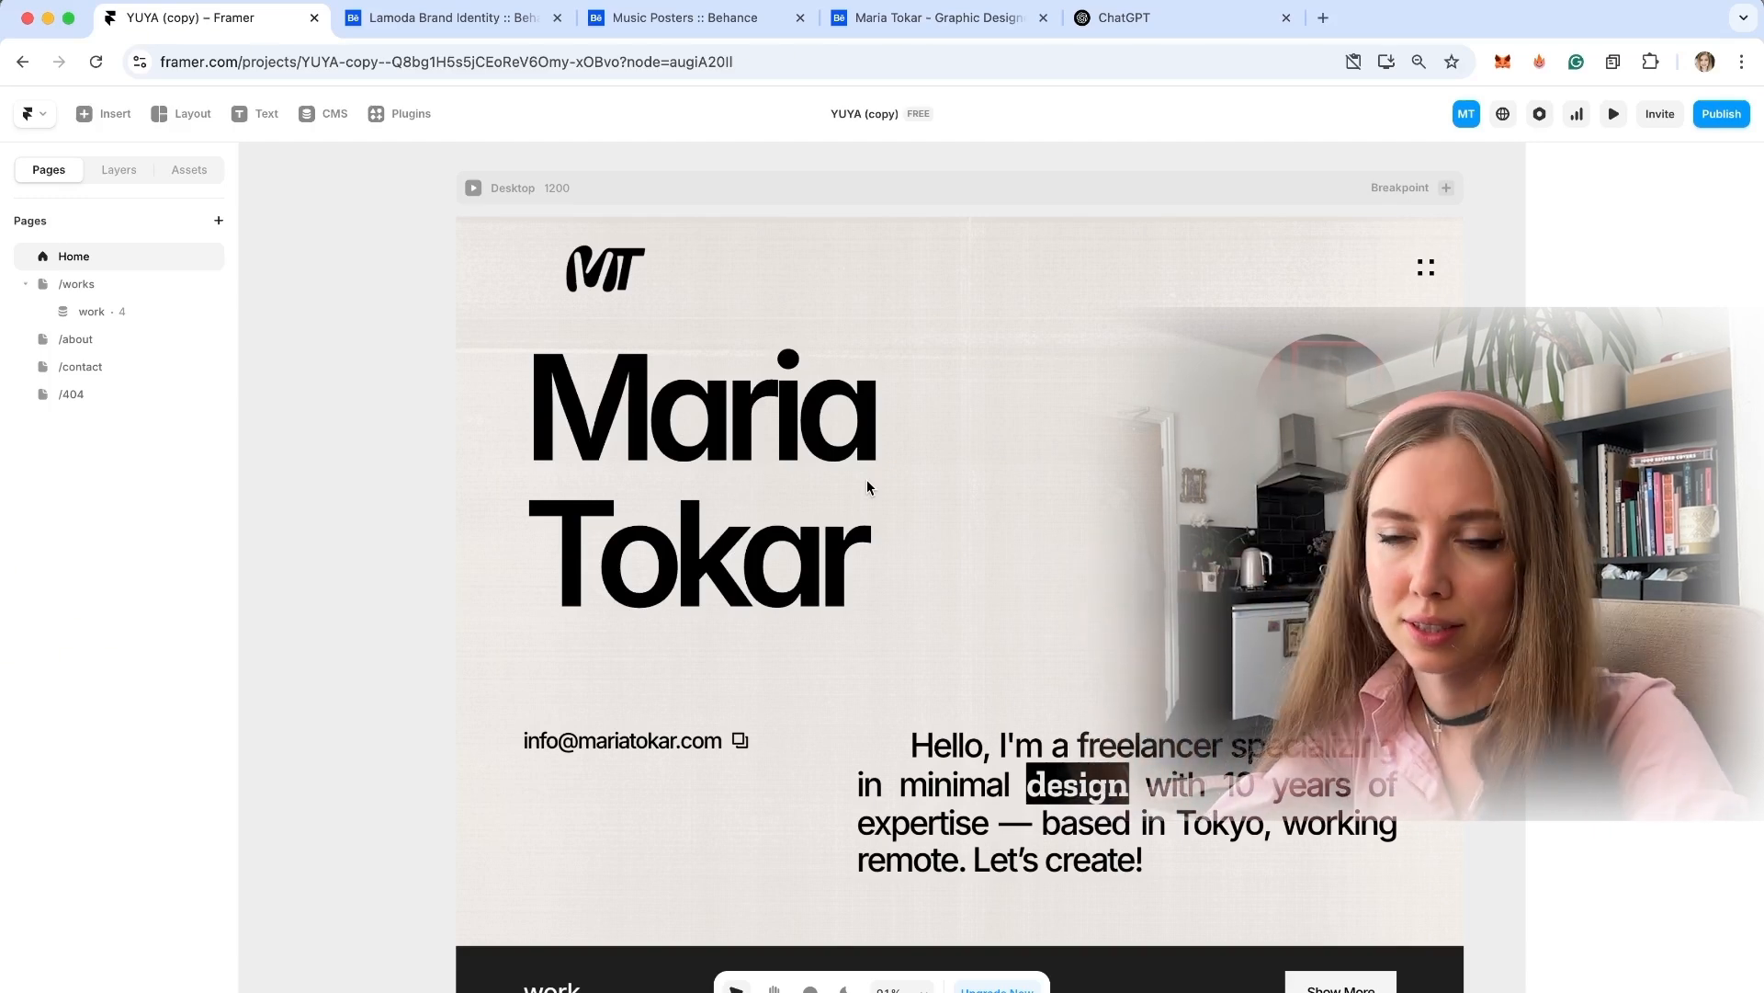
Examine the Home page's hero intro text and the texts and photo in its about section.
scroll(943, 687, down, 2)
scroll(943, 688, right, 2)
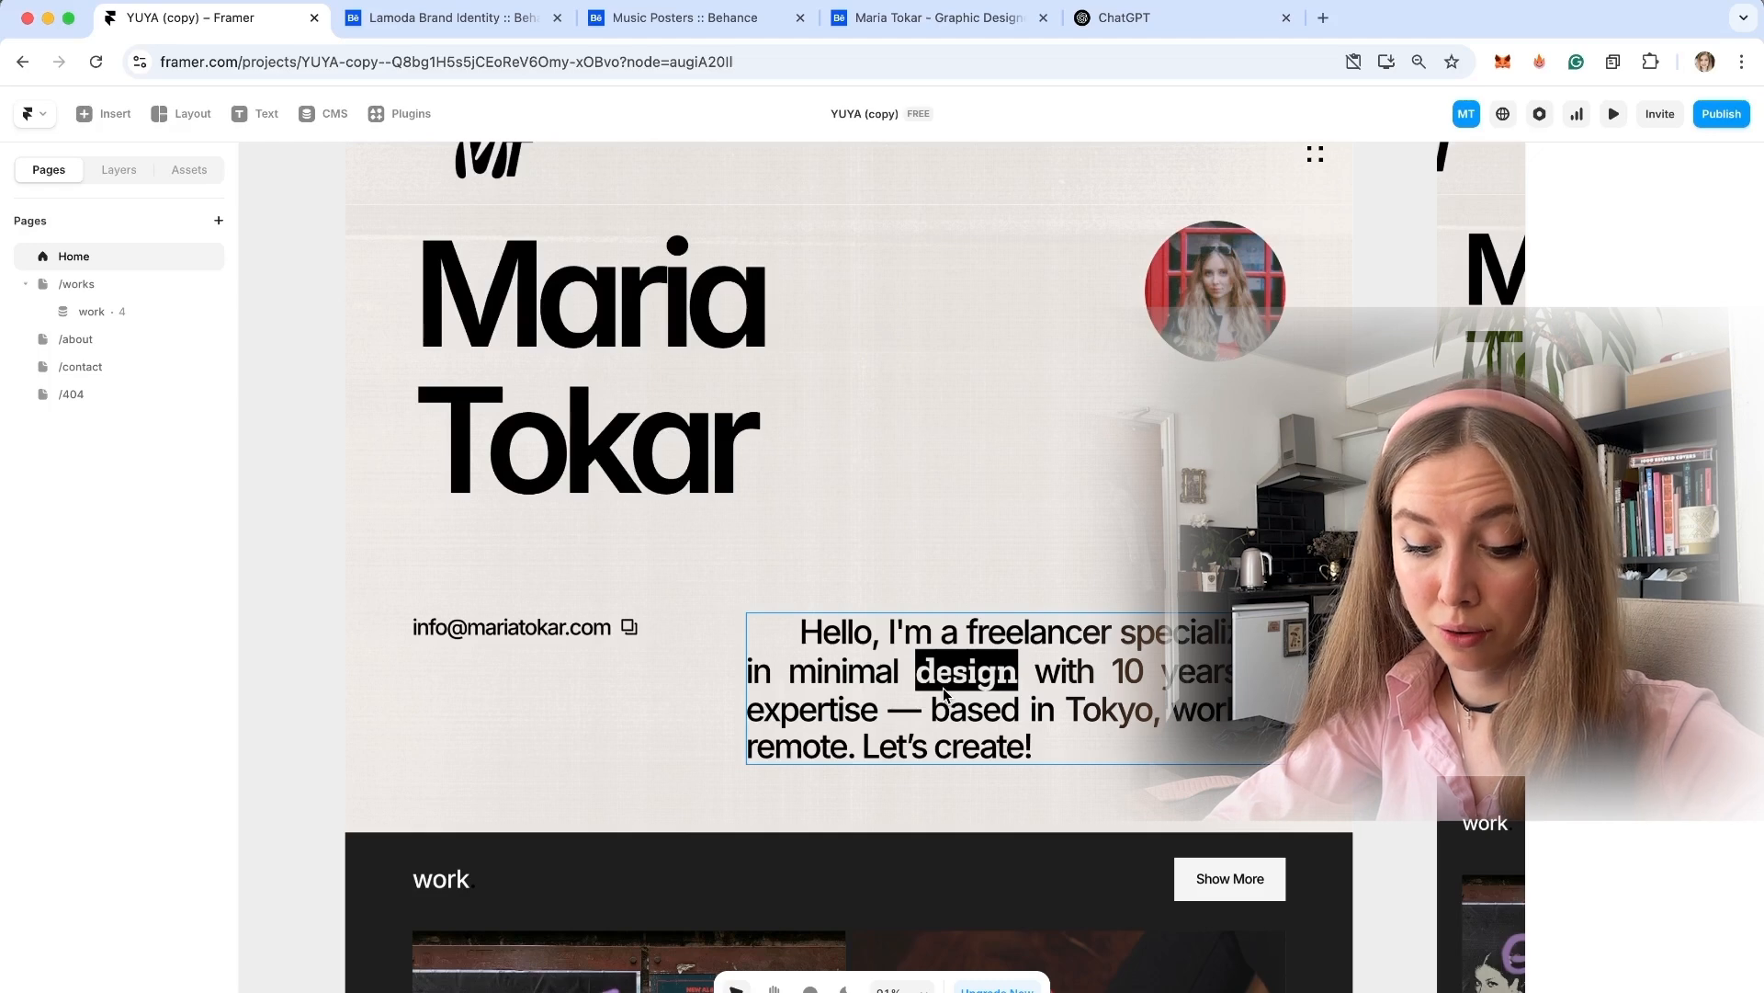
click(943, 688)
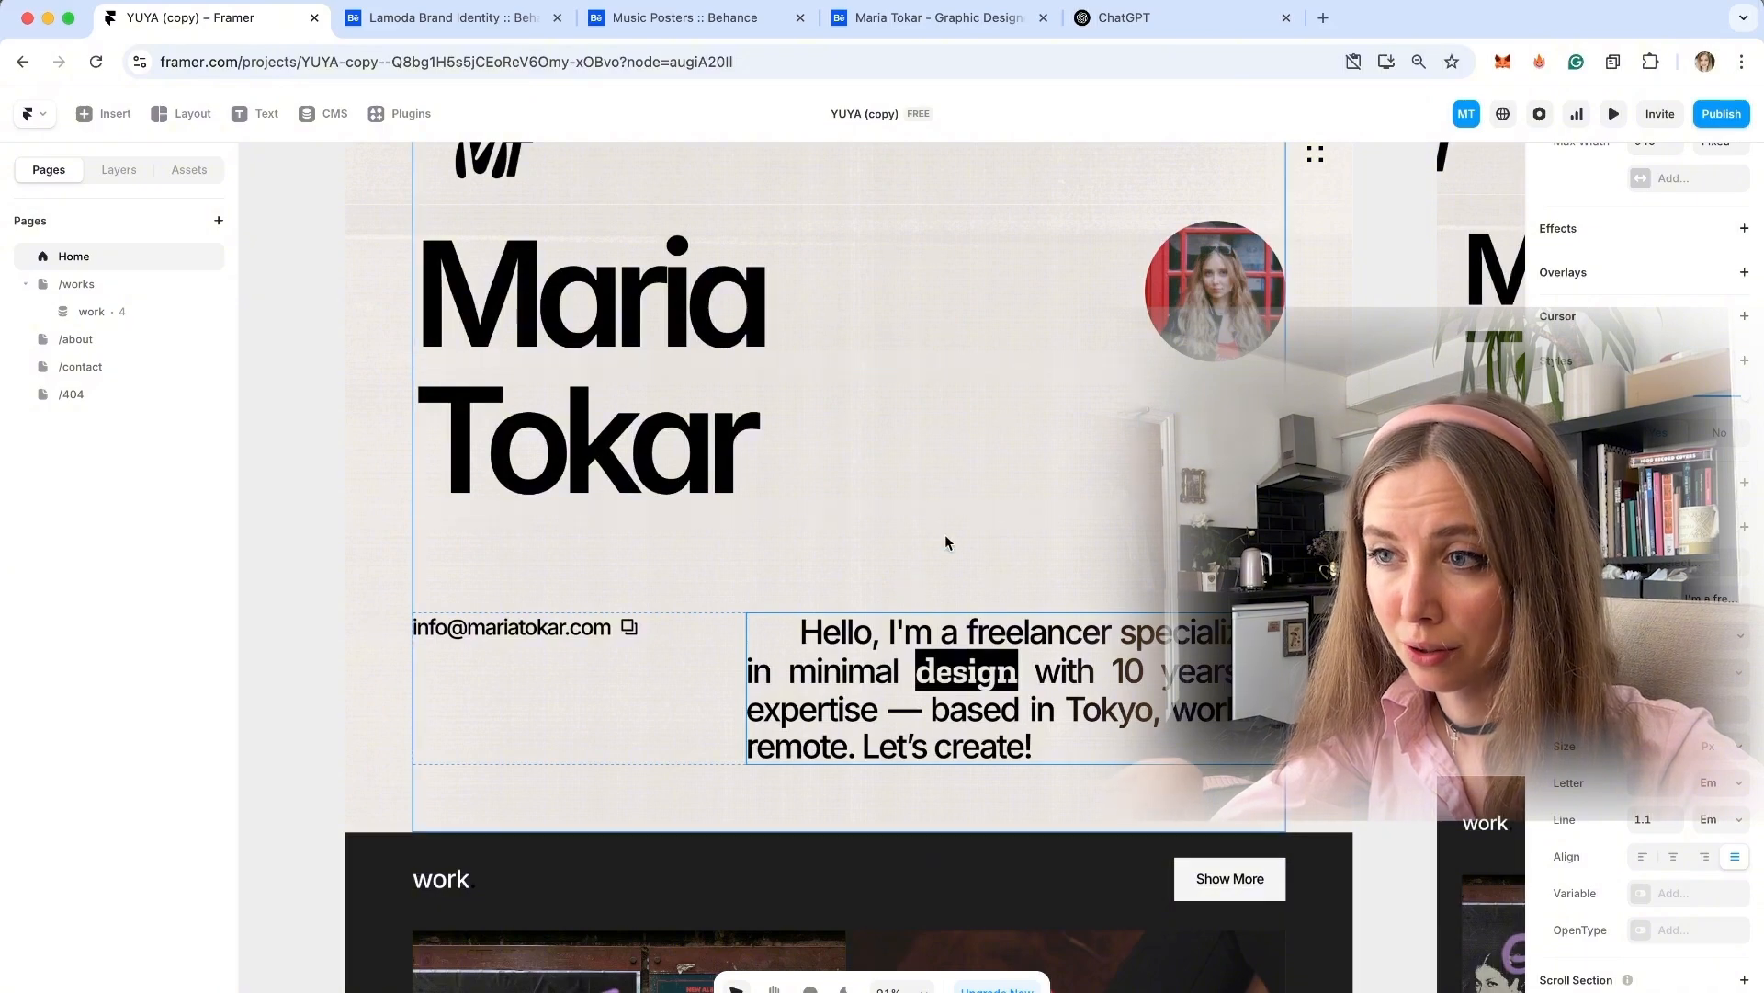
scroll(945, 533, up, 2)
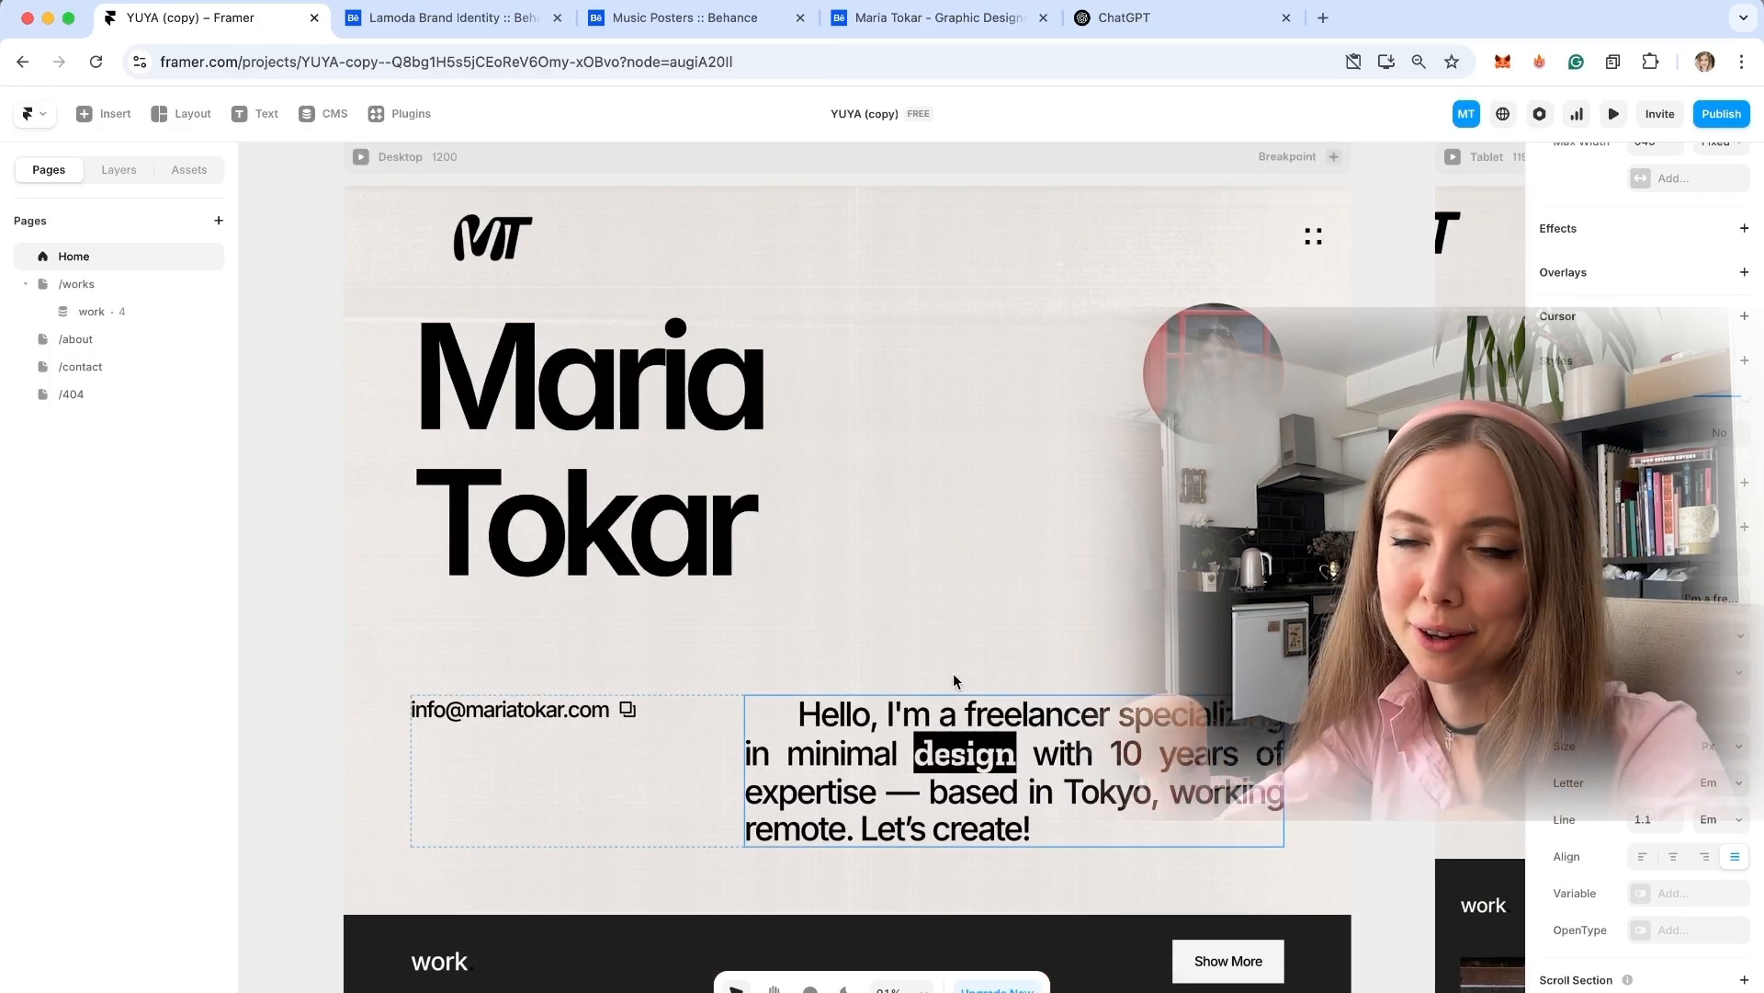
scroll(952, 681, down, 10)
scroll(954, 681, down, 3)
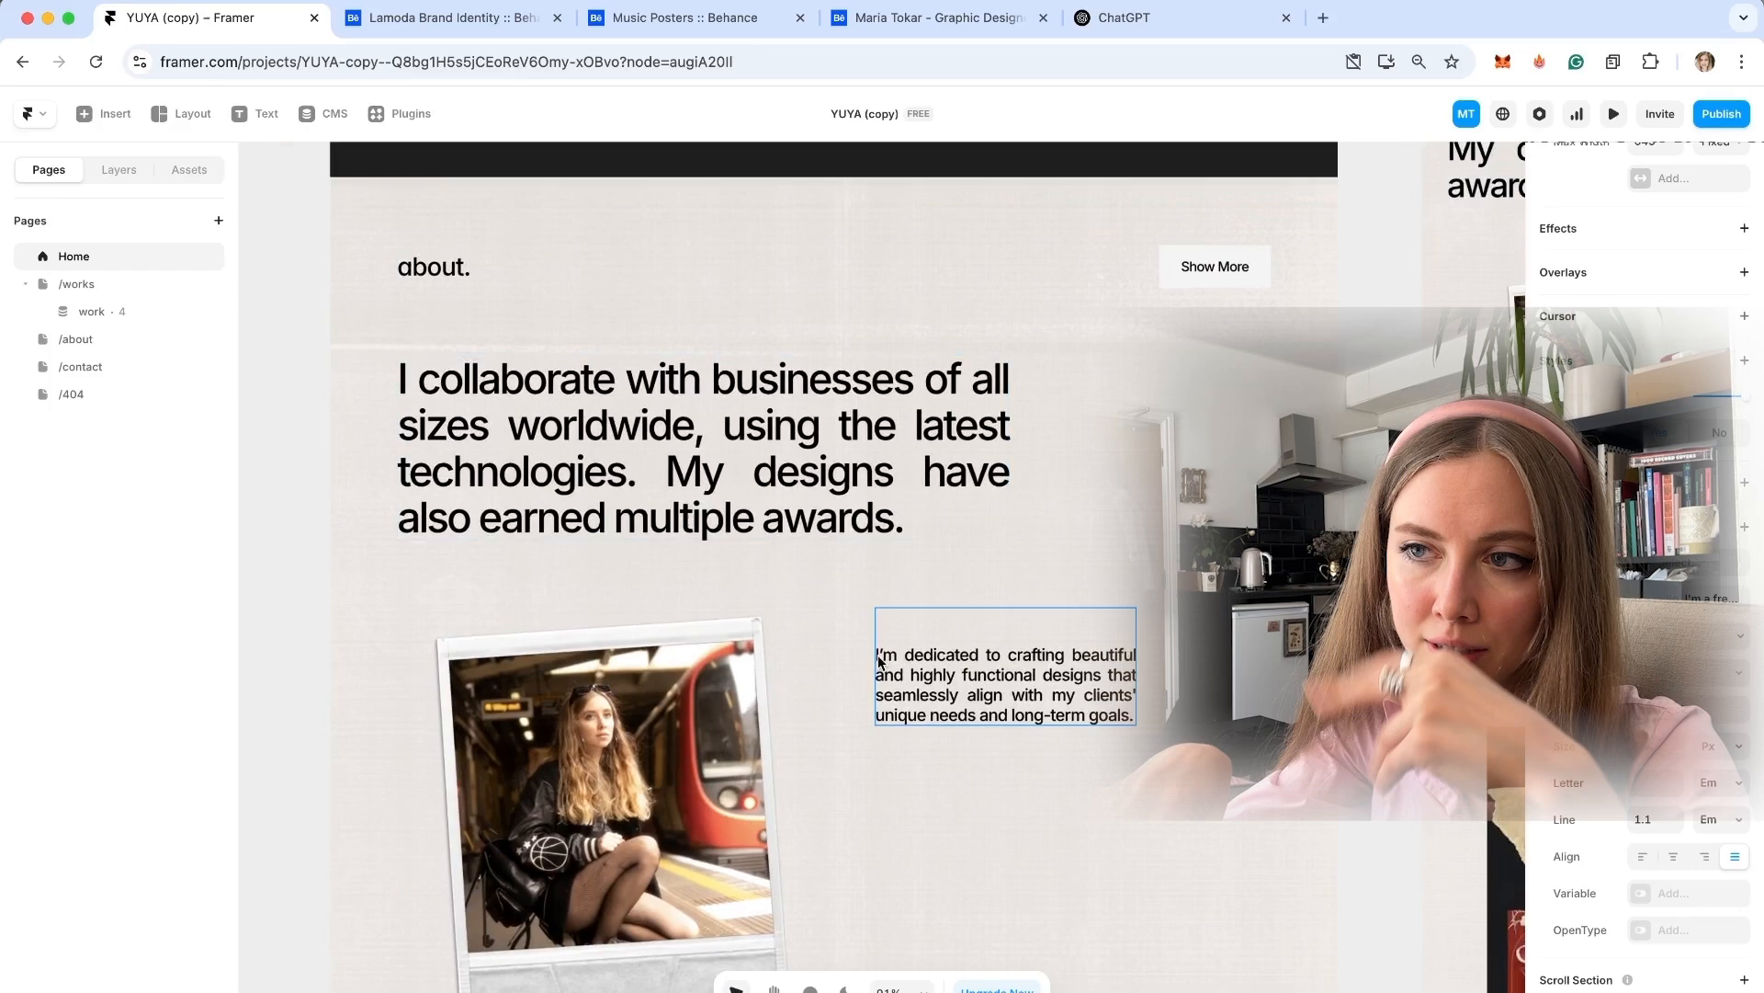
scroll(878, 664, down, 4)
scroll(878, 664, up, 2)
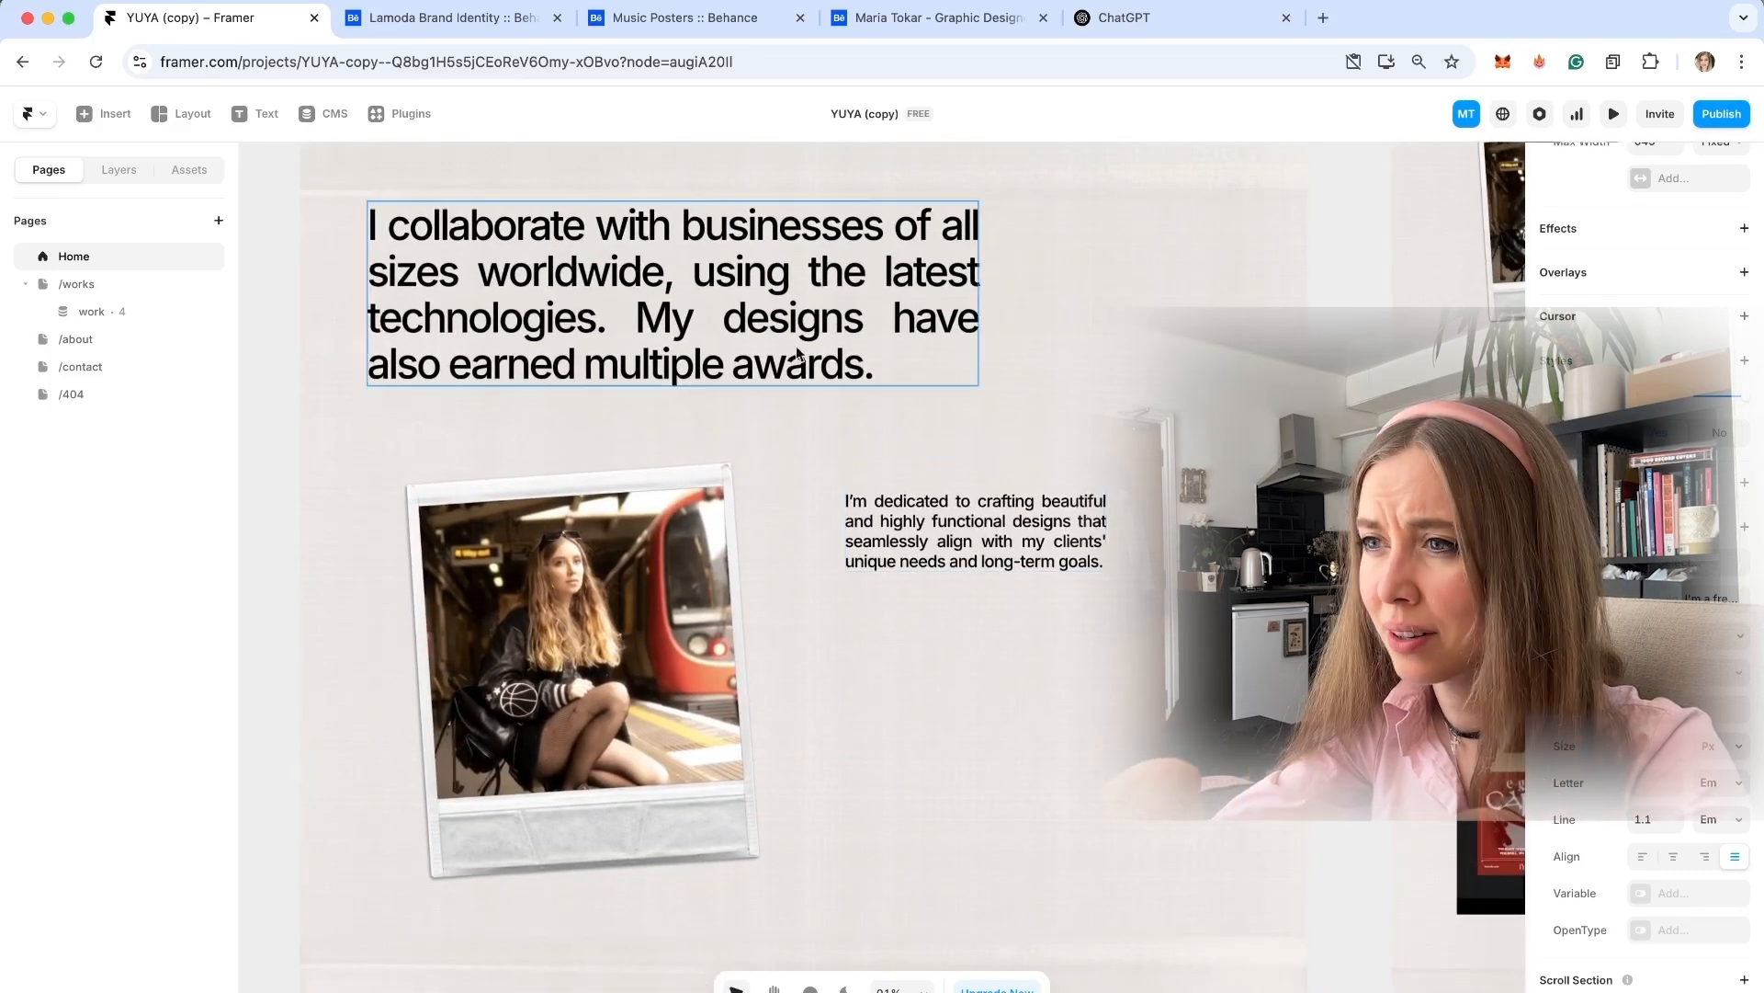
Open the /about page and examine its intro, services, client logos, photos and FAQ accordion.
click(80, 340)
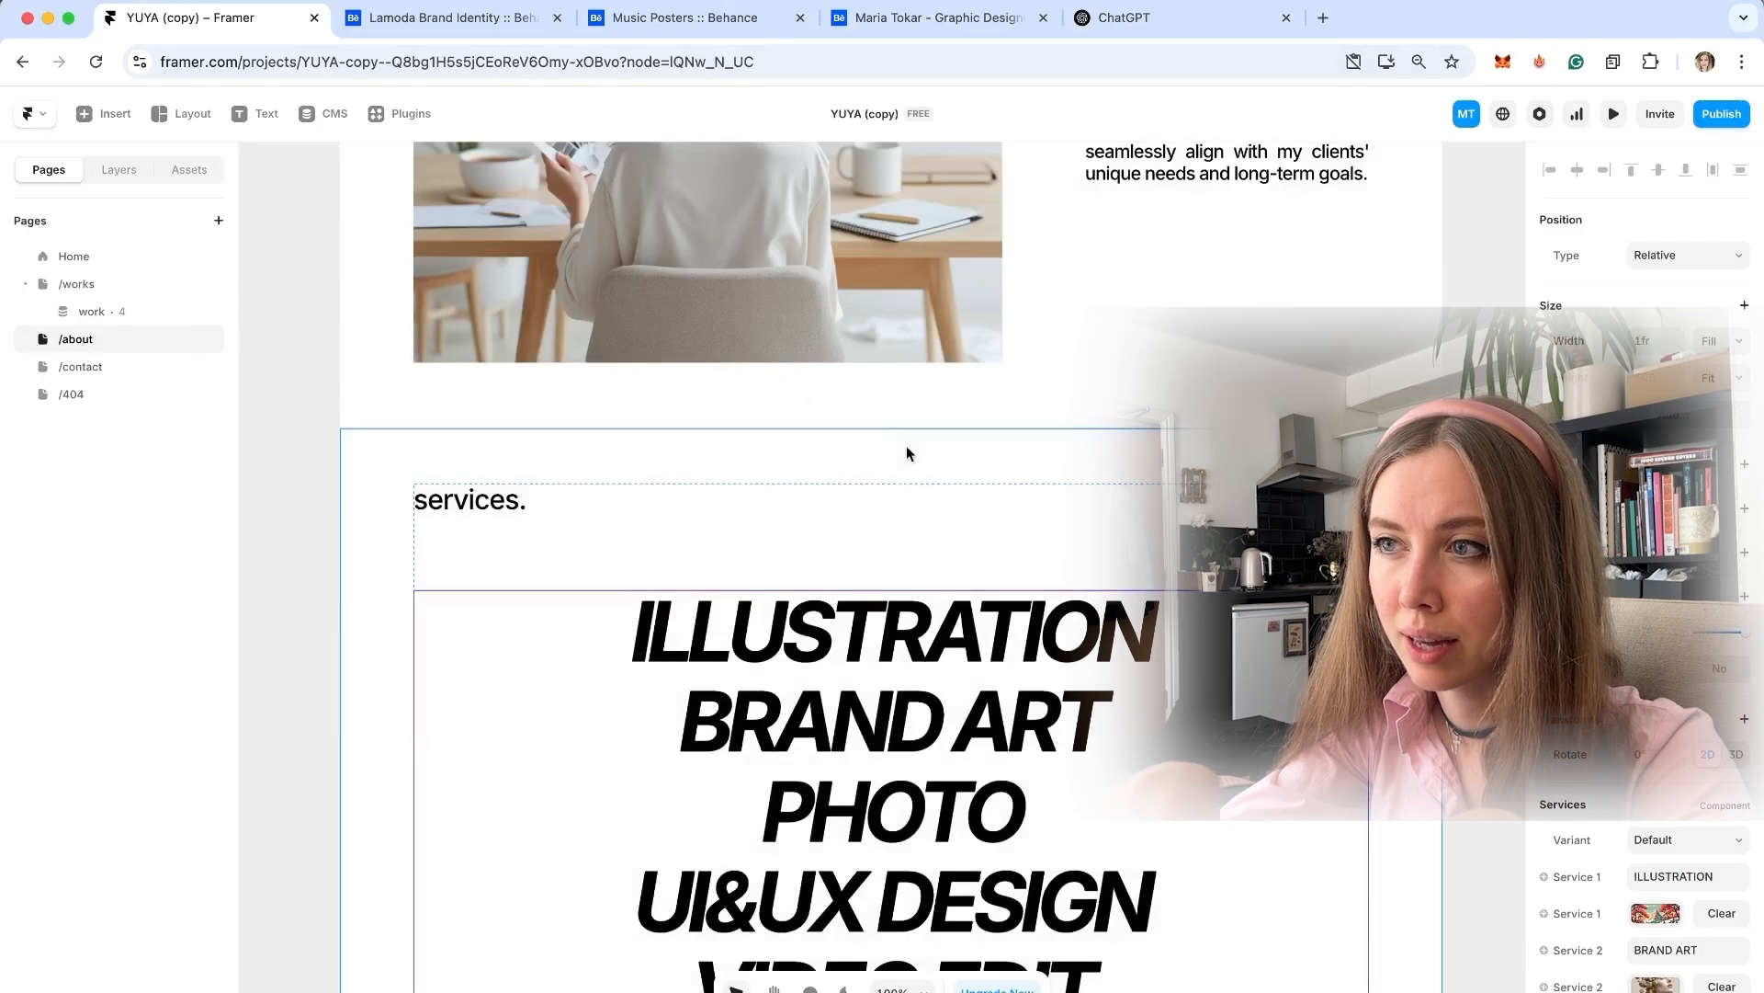
scroll(963, 776, down, 10)
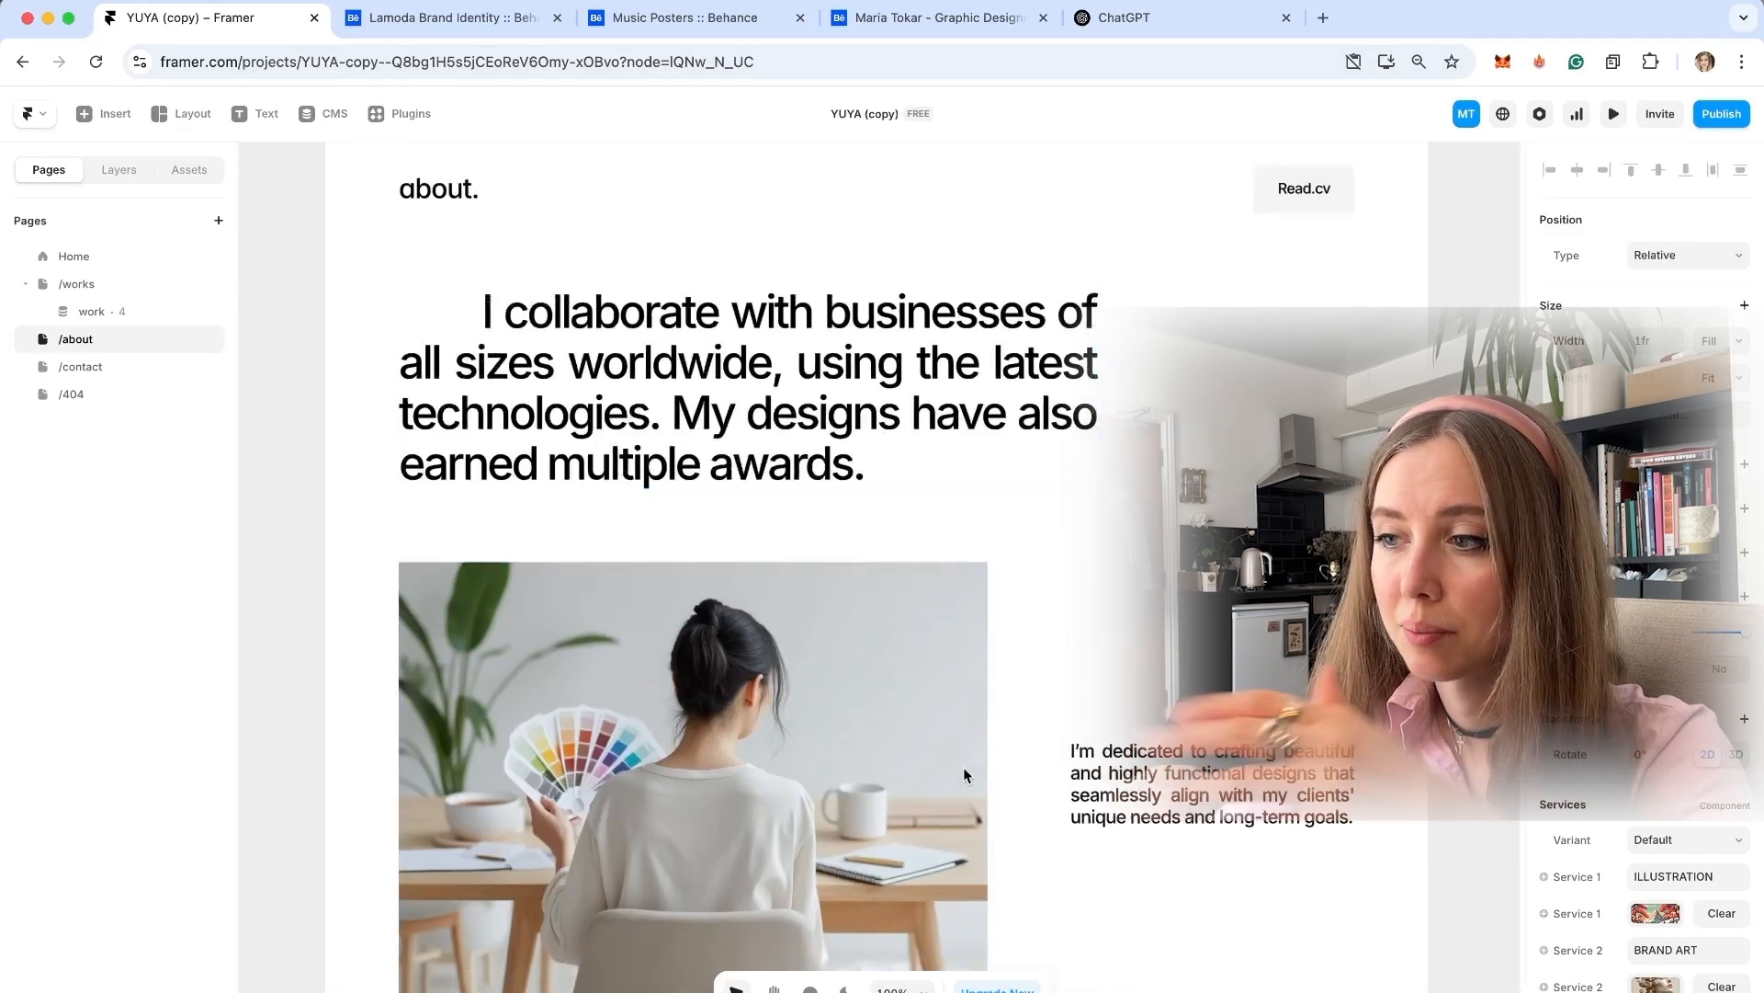
scroll(963, 766, down, 10)
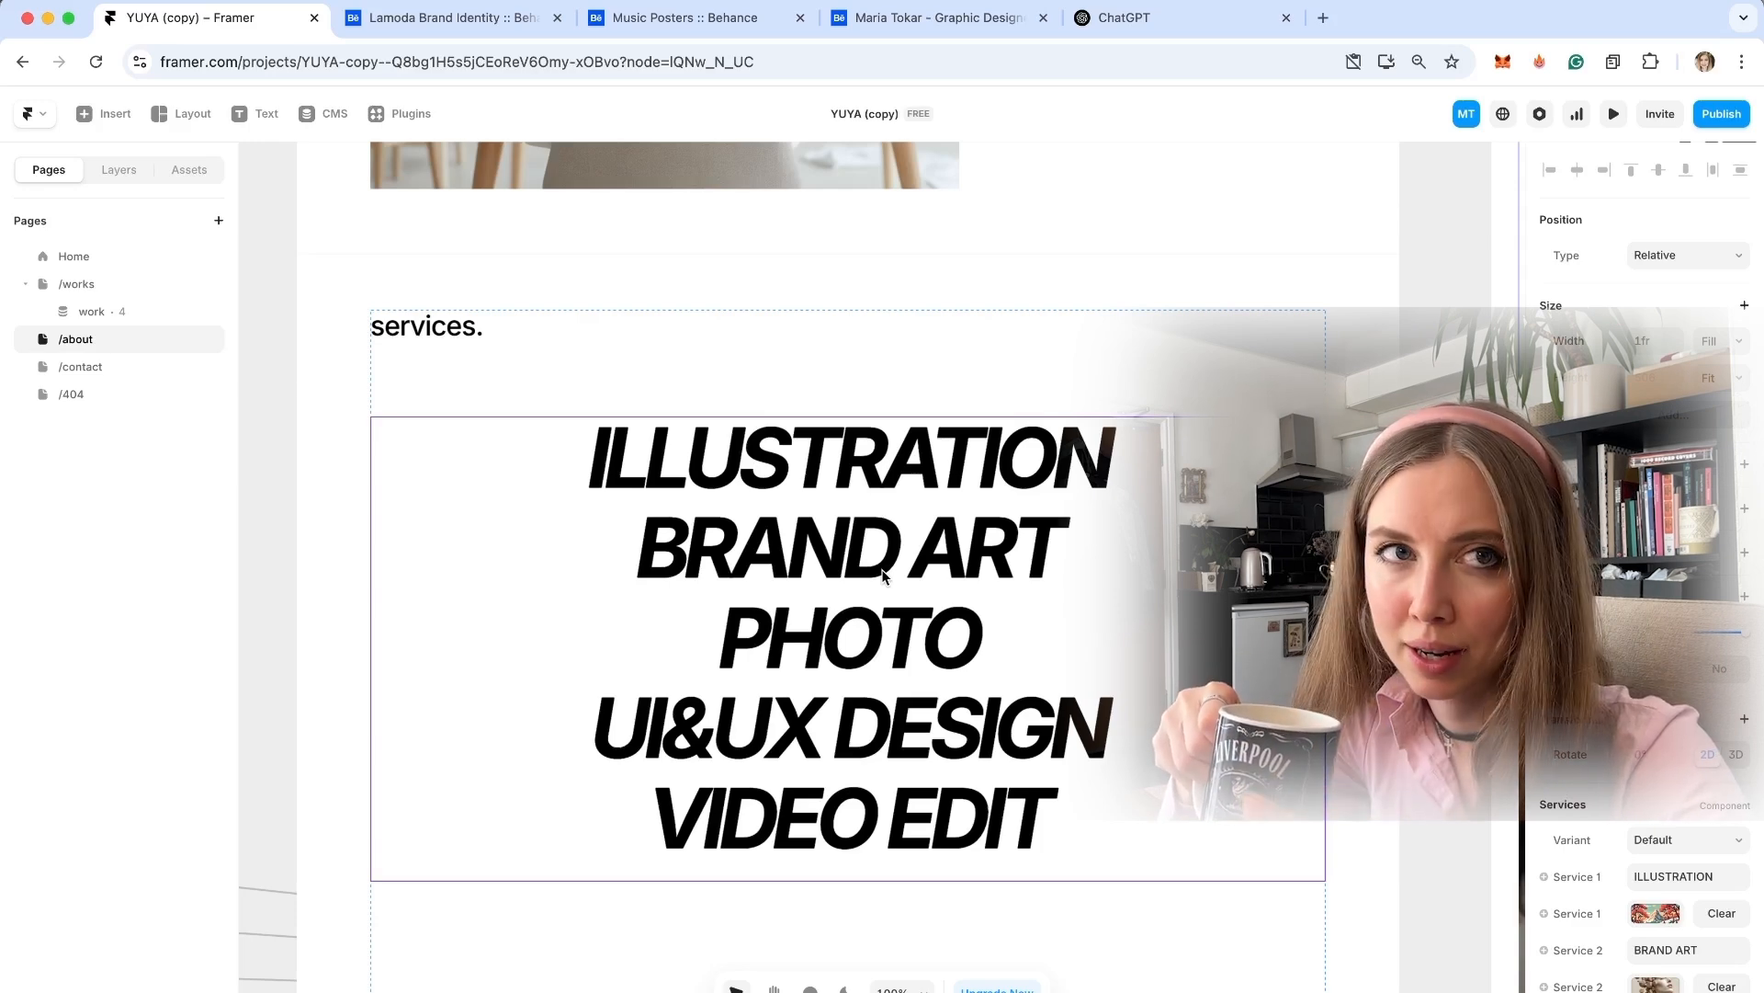
scroll(883, 574, down, 10)
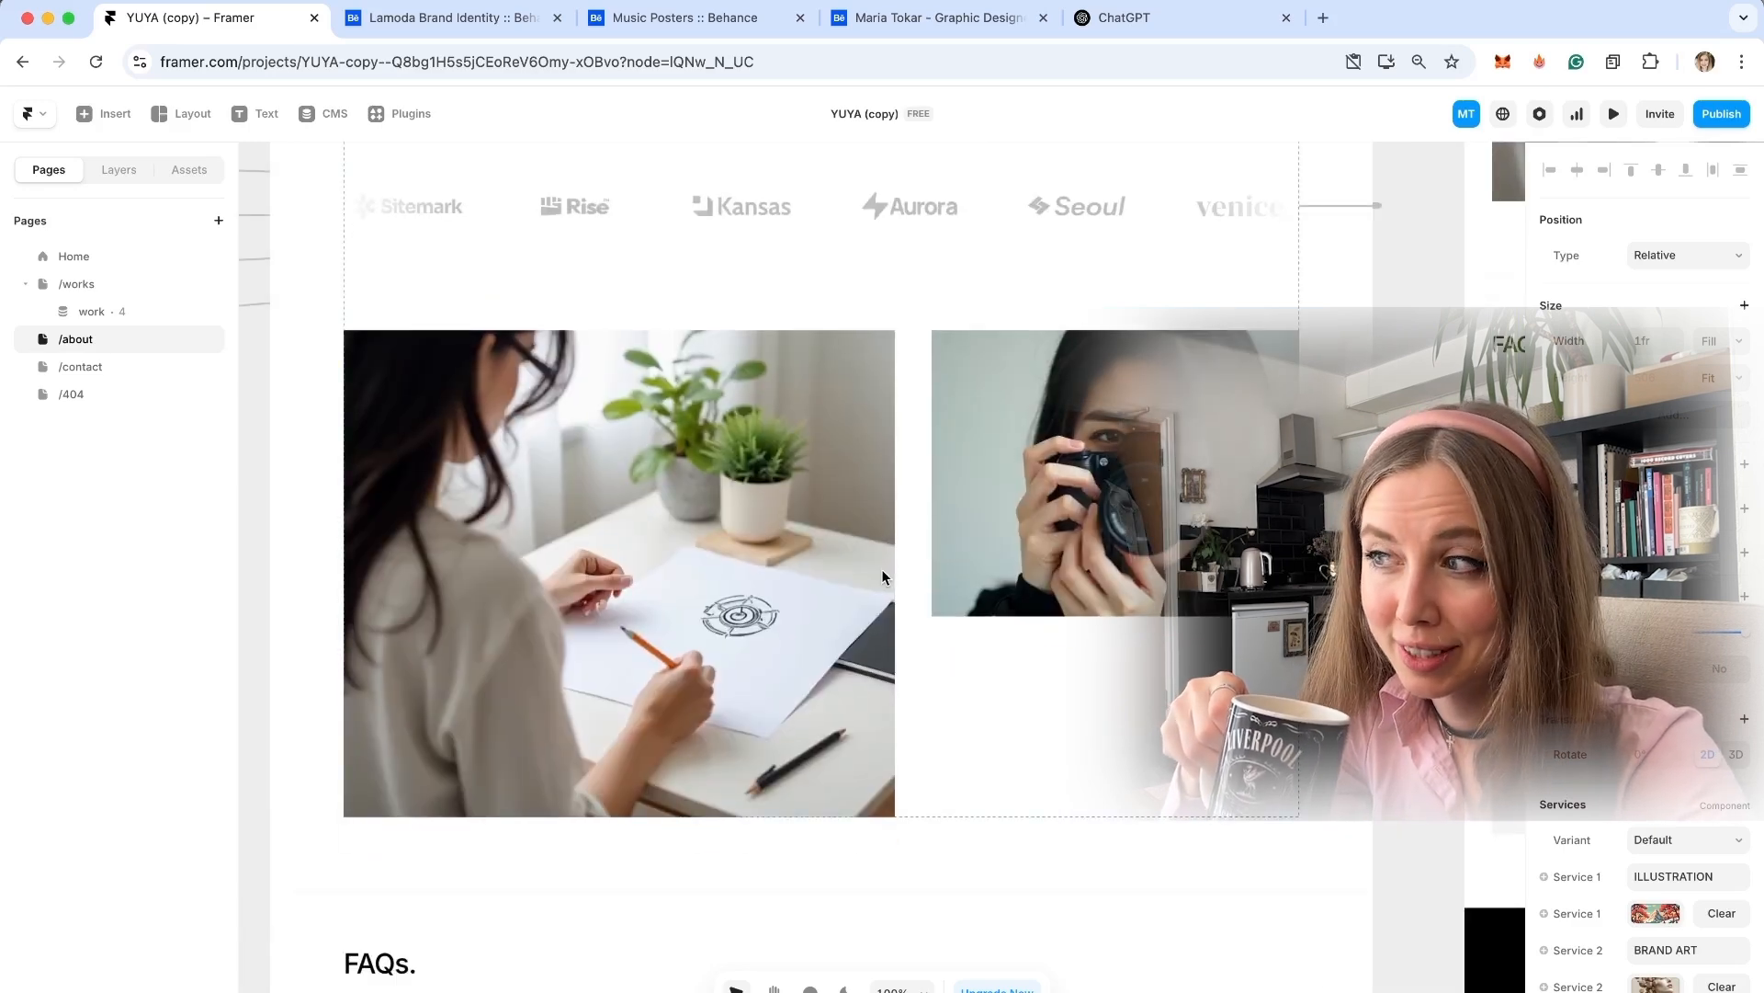
scroll(883, 576, down, 8)
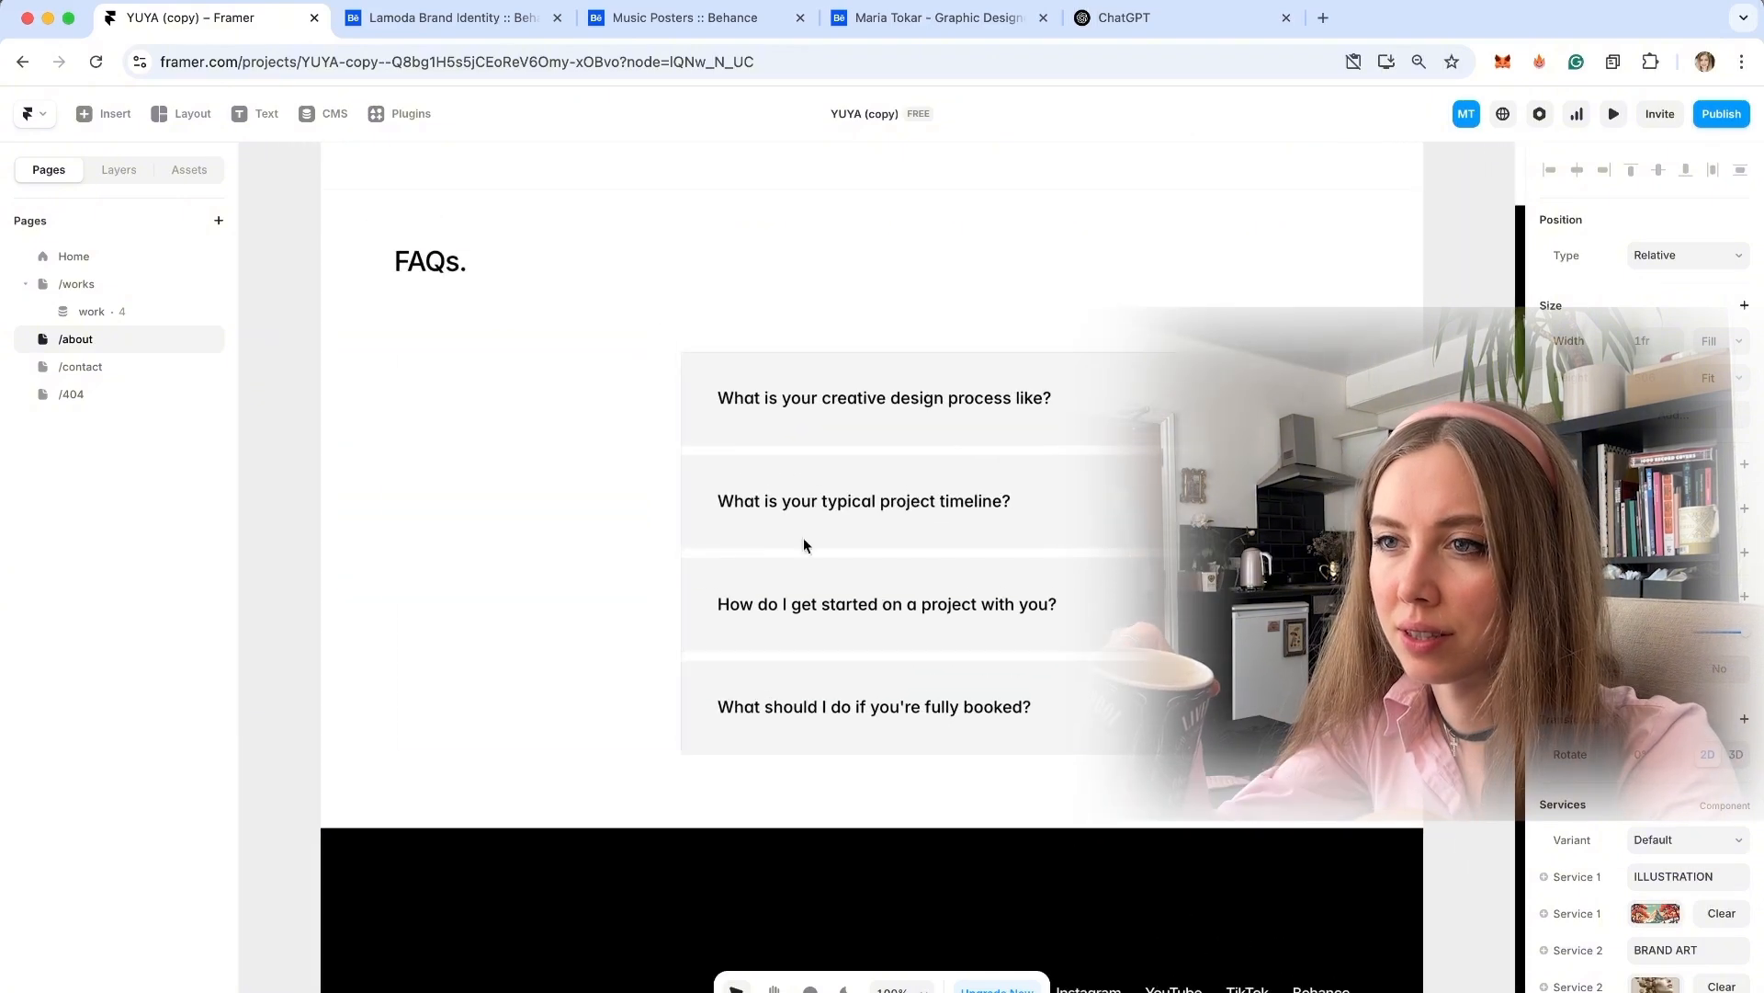
click(858, 615)
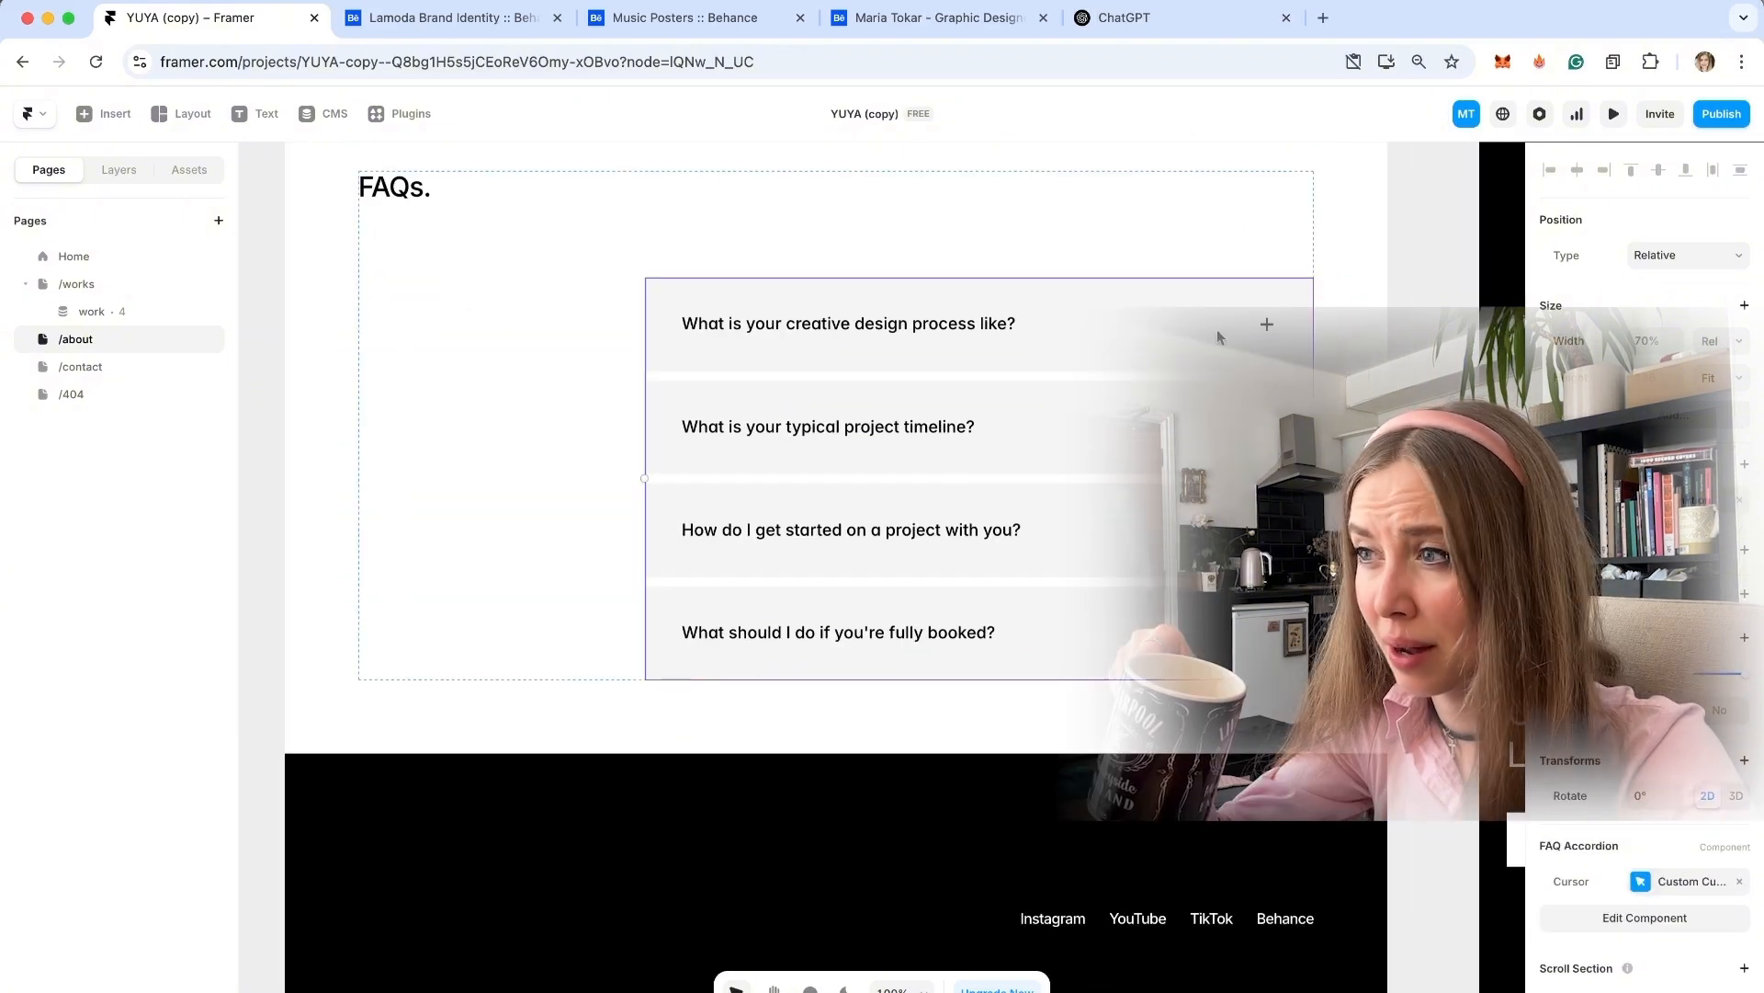
scroll(1262, 337, down, 2)
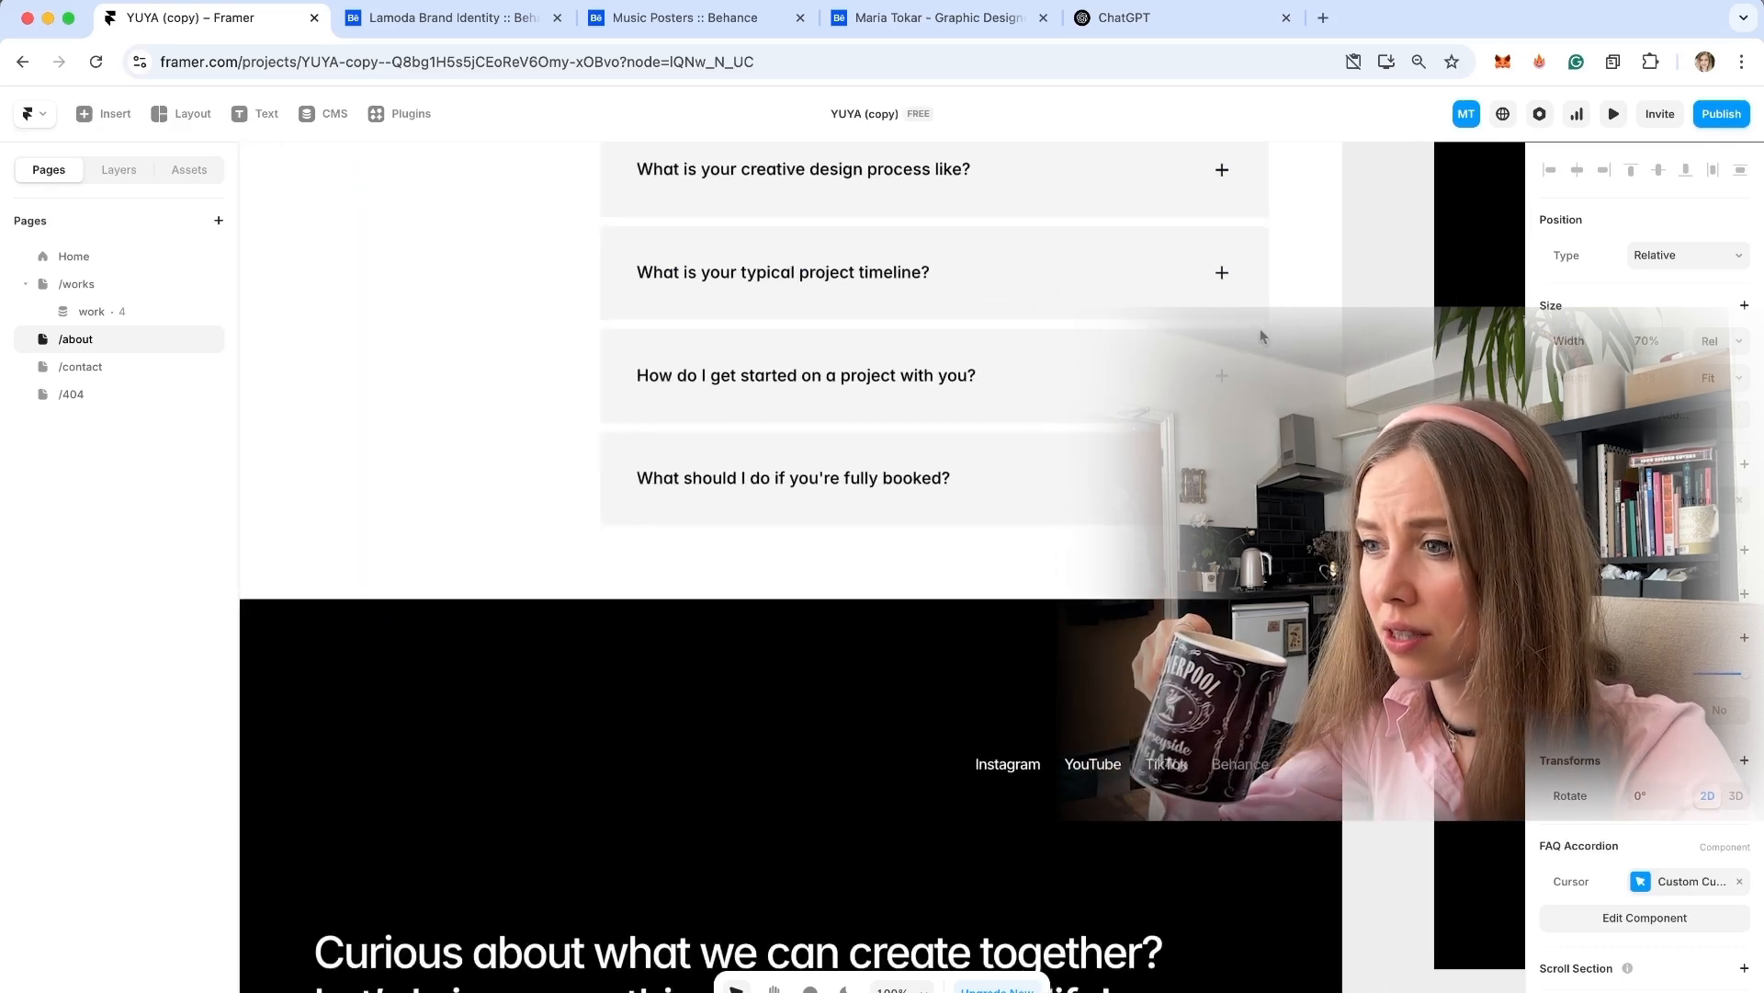
scroll(1263, 336, left, 1)
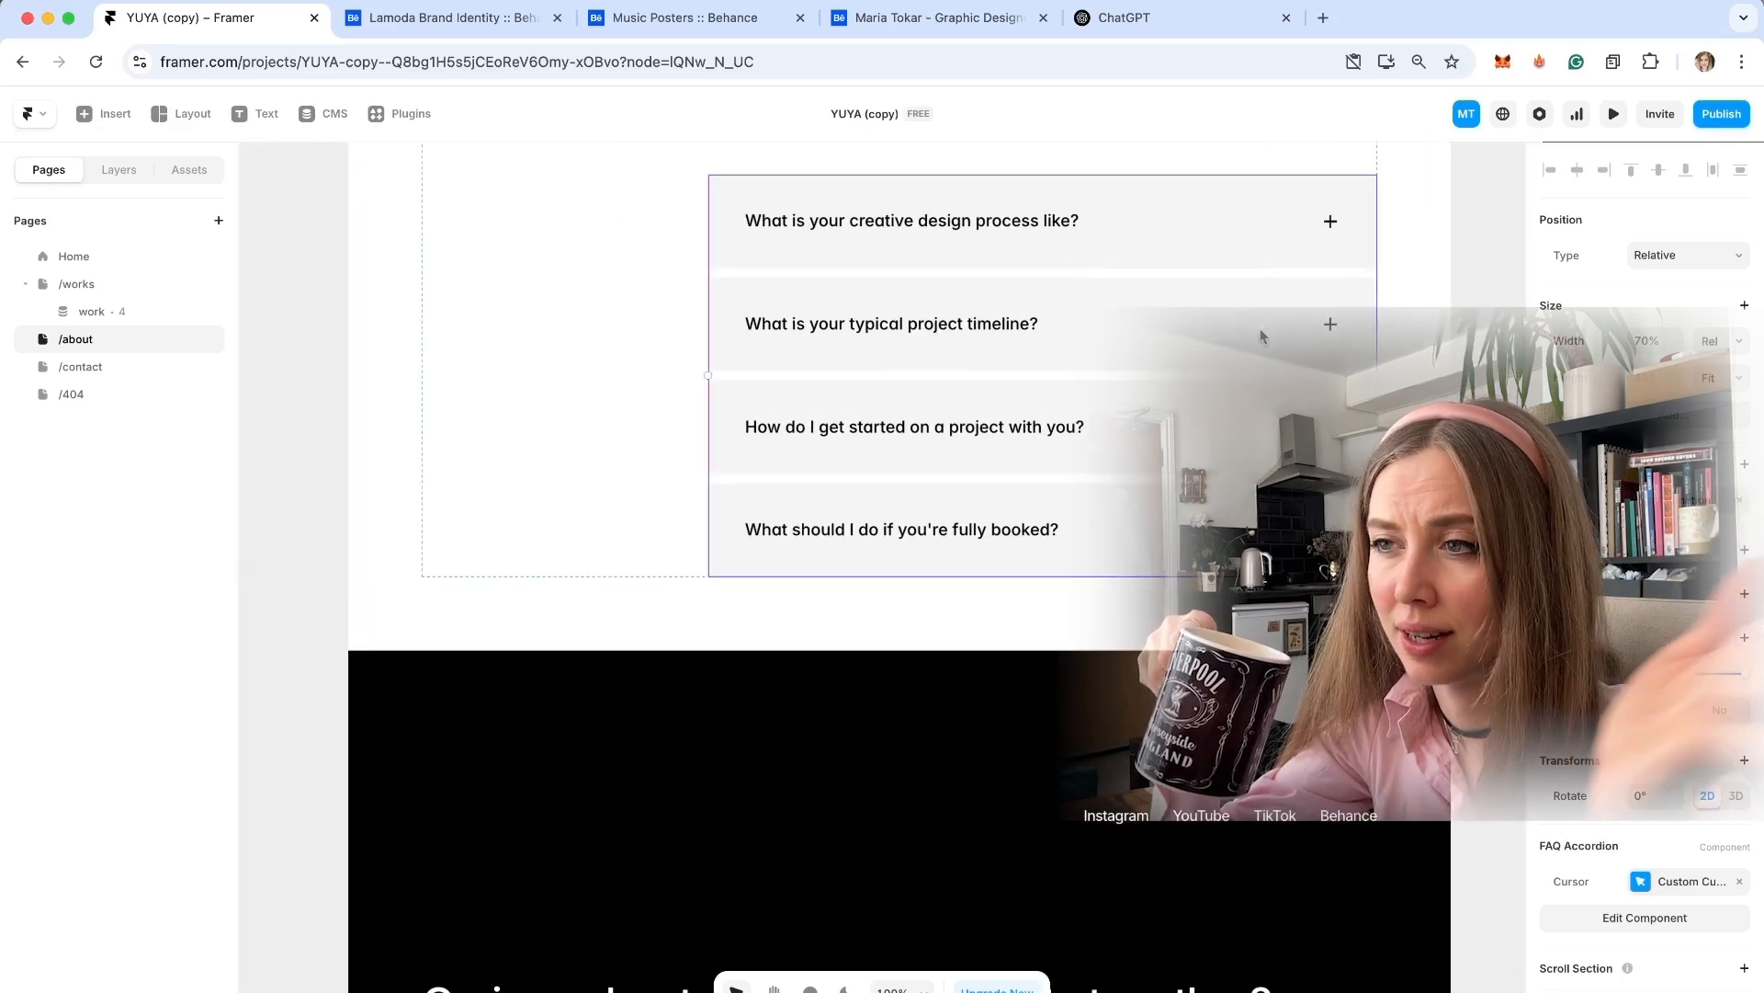
scroll(1261, 336, up, 5)
scroll(1261, 336, right, 2)
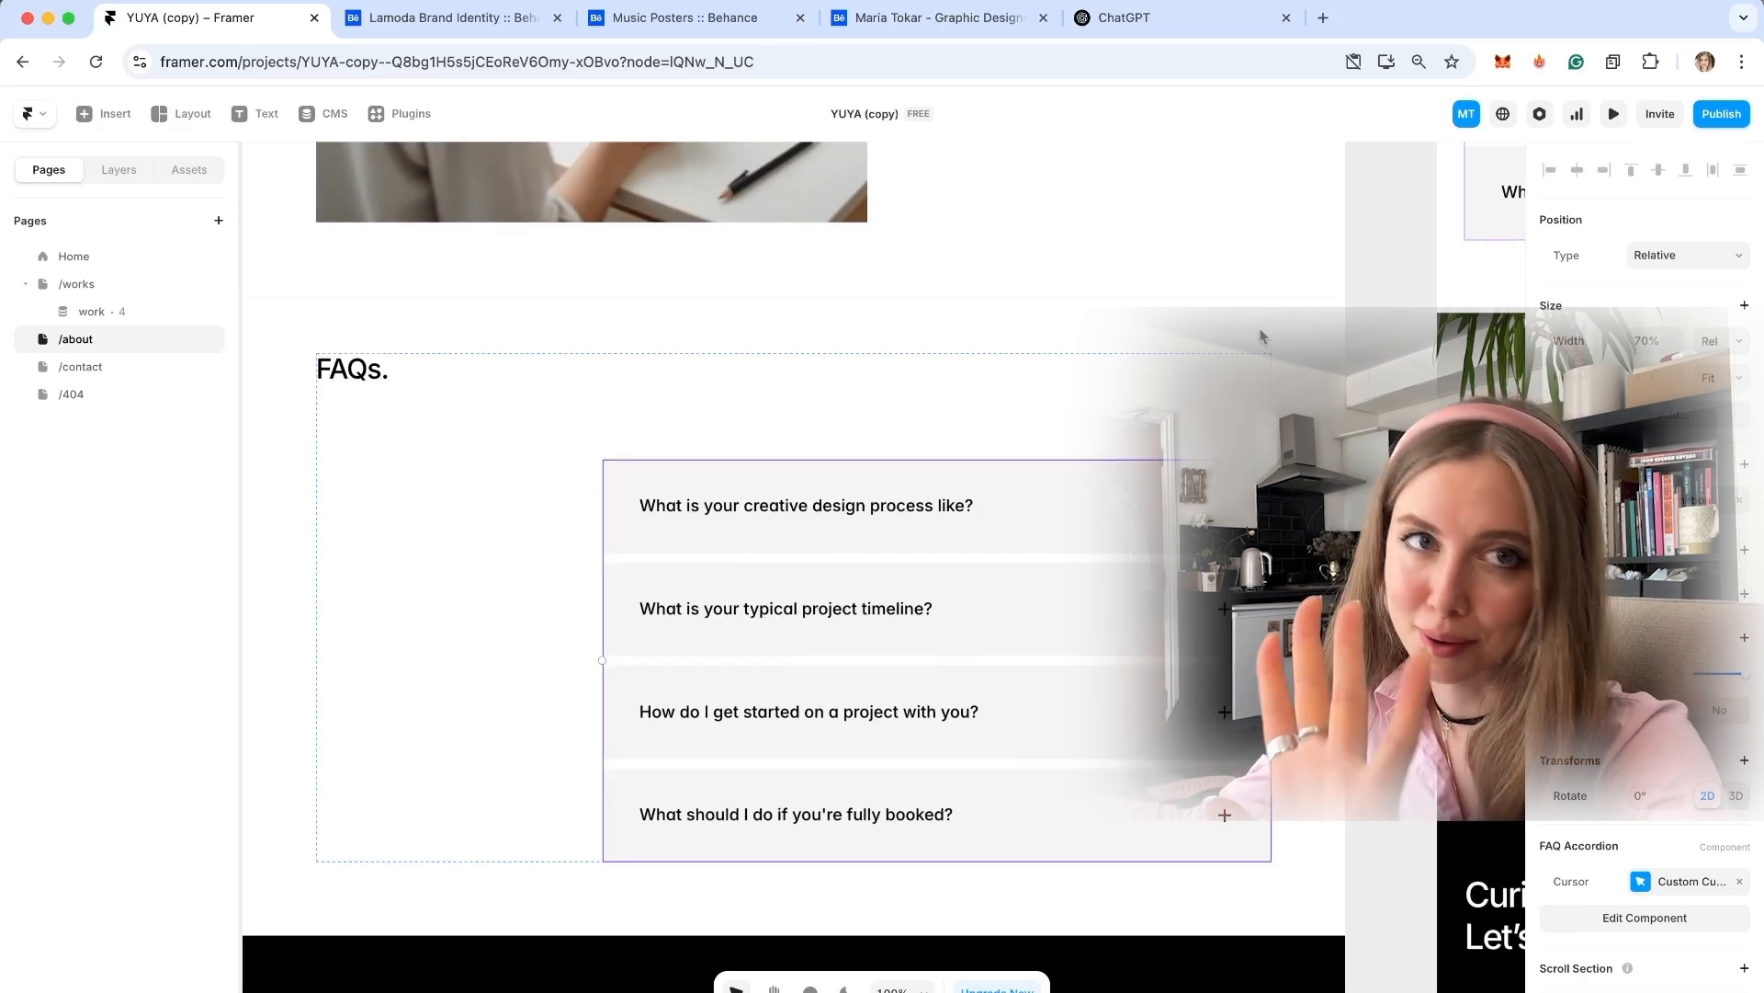
click(1284, 303)
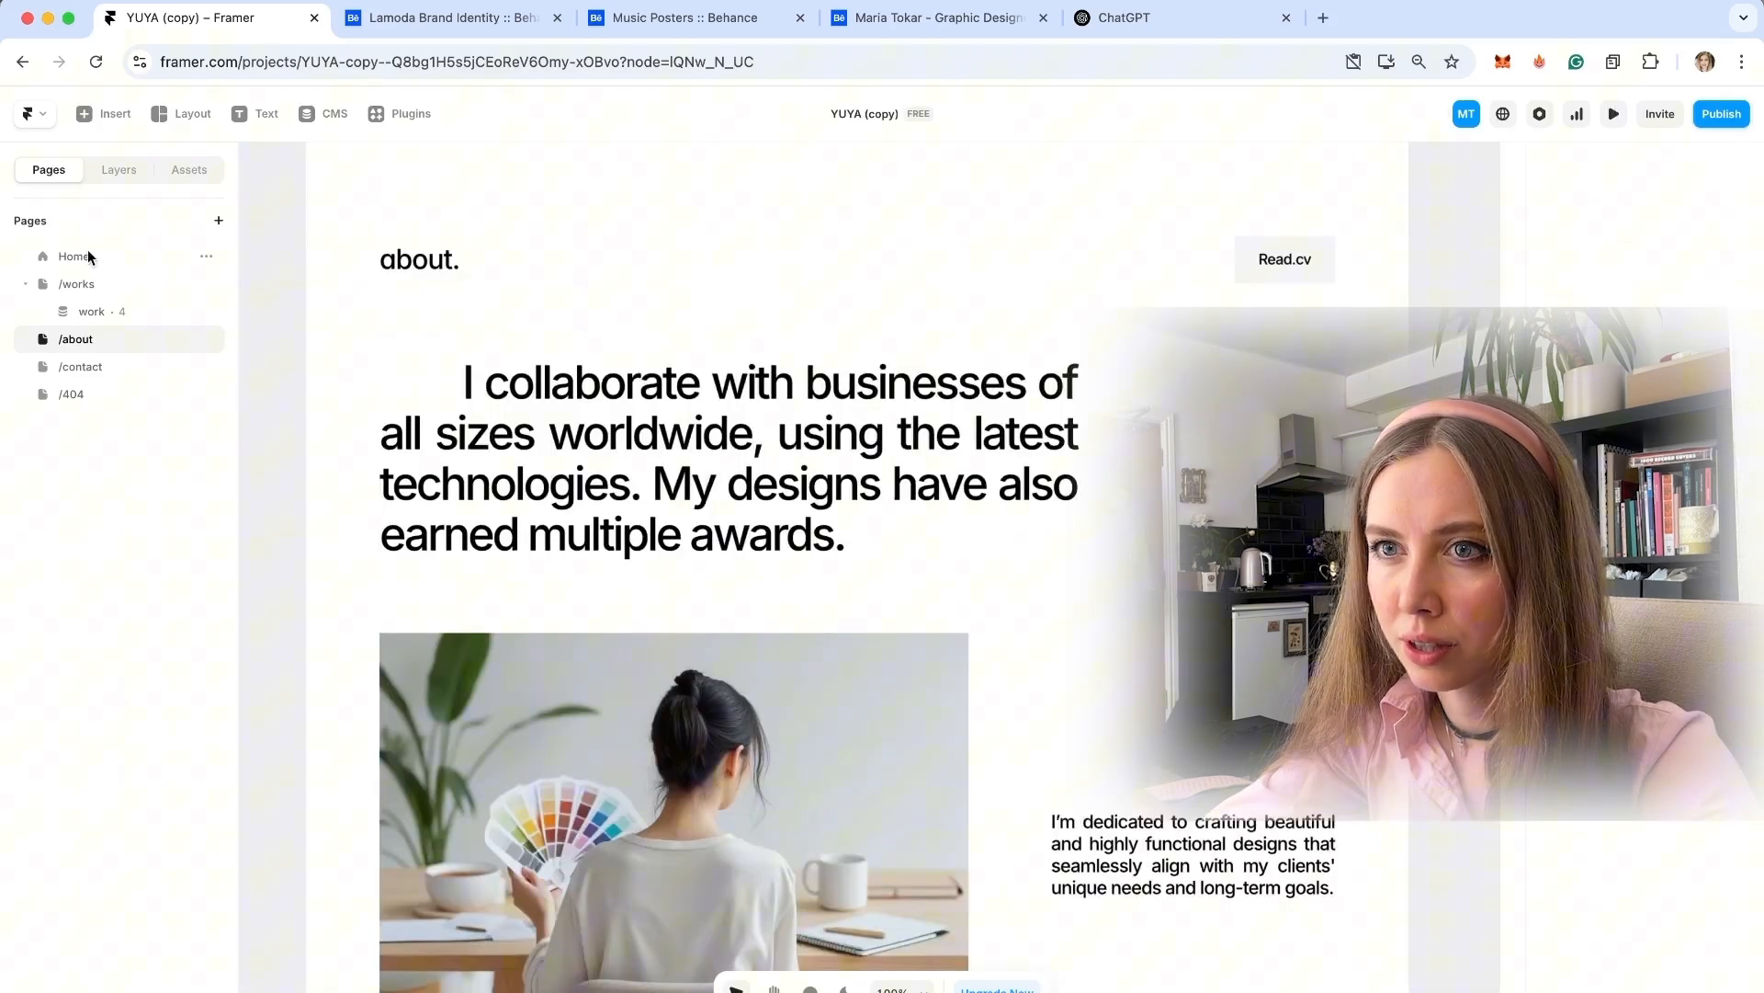
Set the Home page's hero intro to "Hello, I'm a graphic designer helping creatives and brands stand out with bold, expressive visuals.".
click(86, 252)
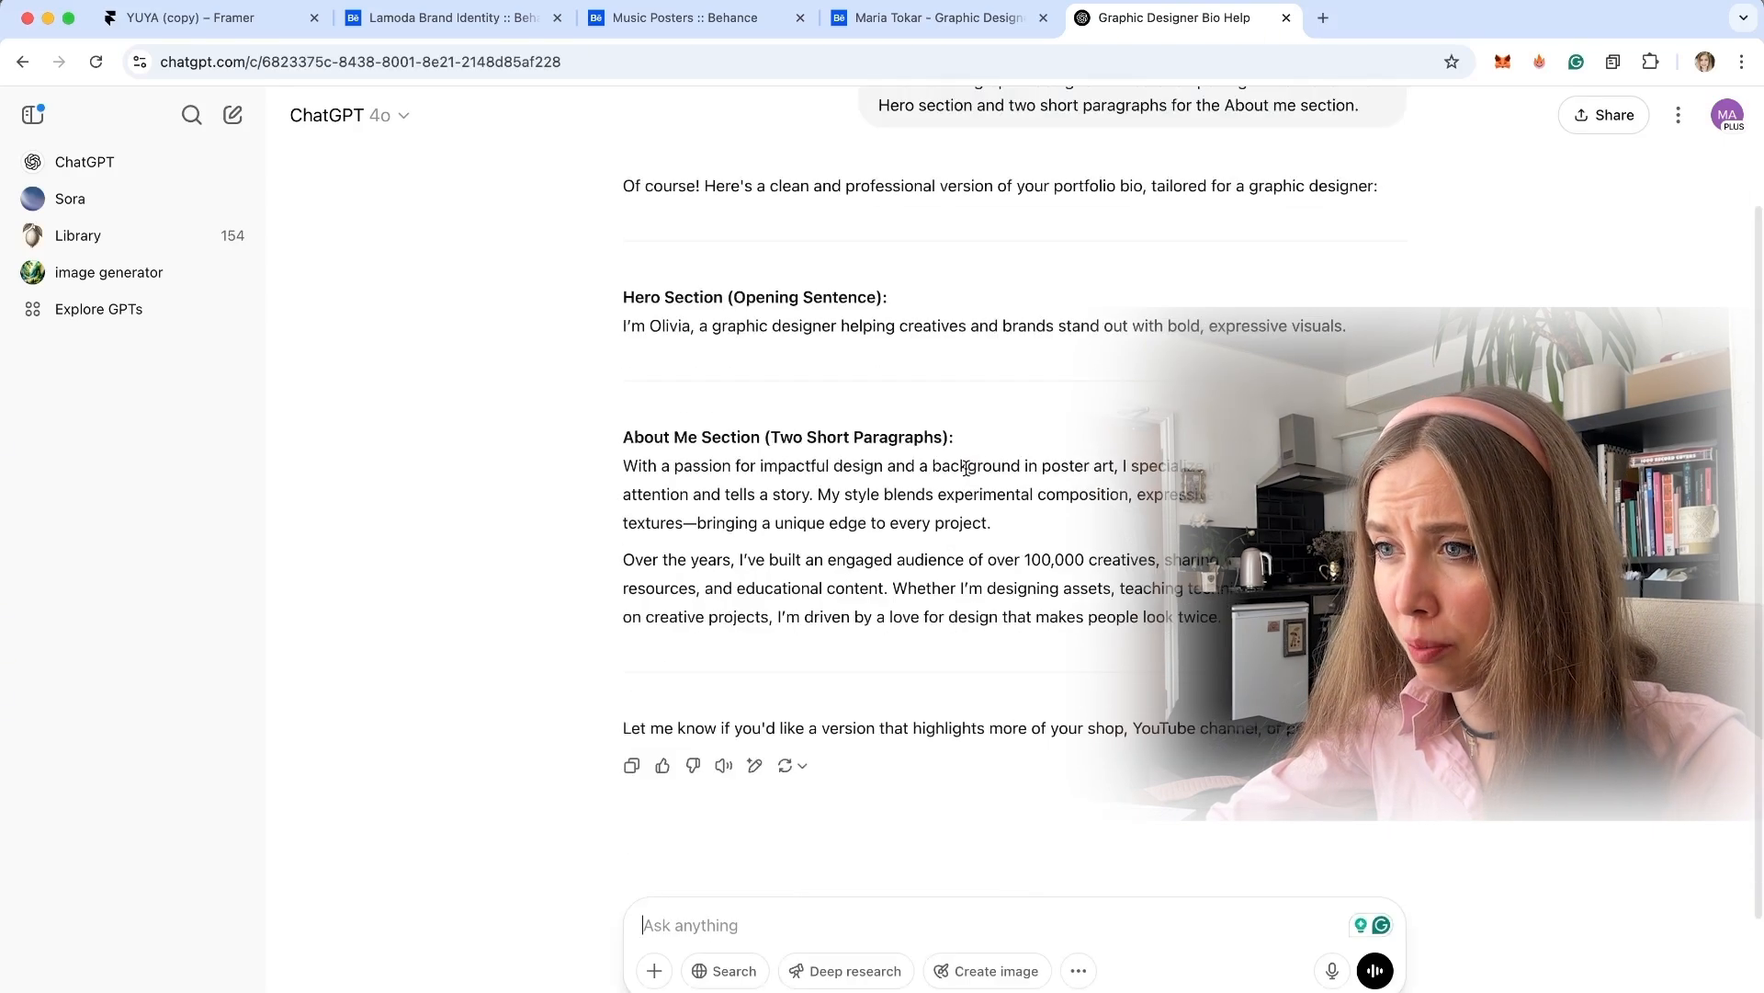
scroll(967, 473, up, 3)
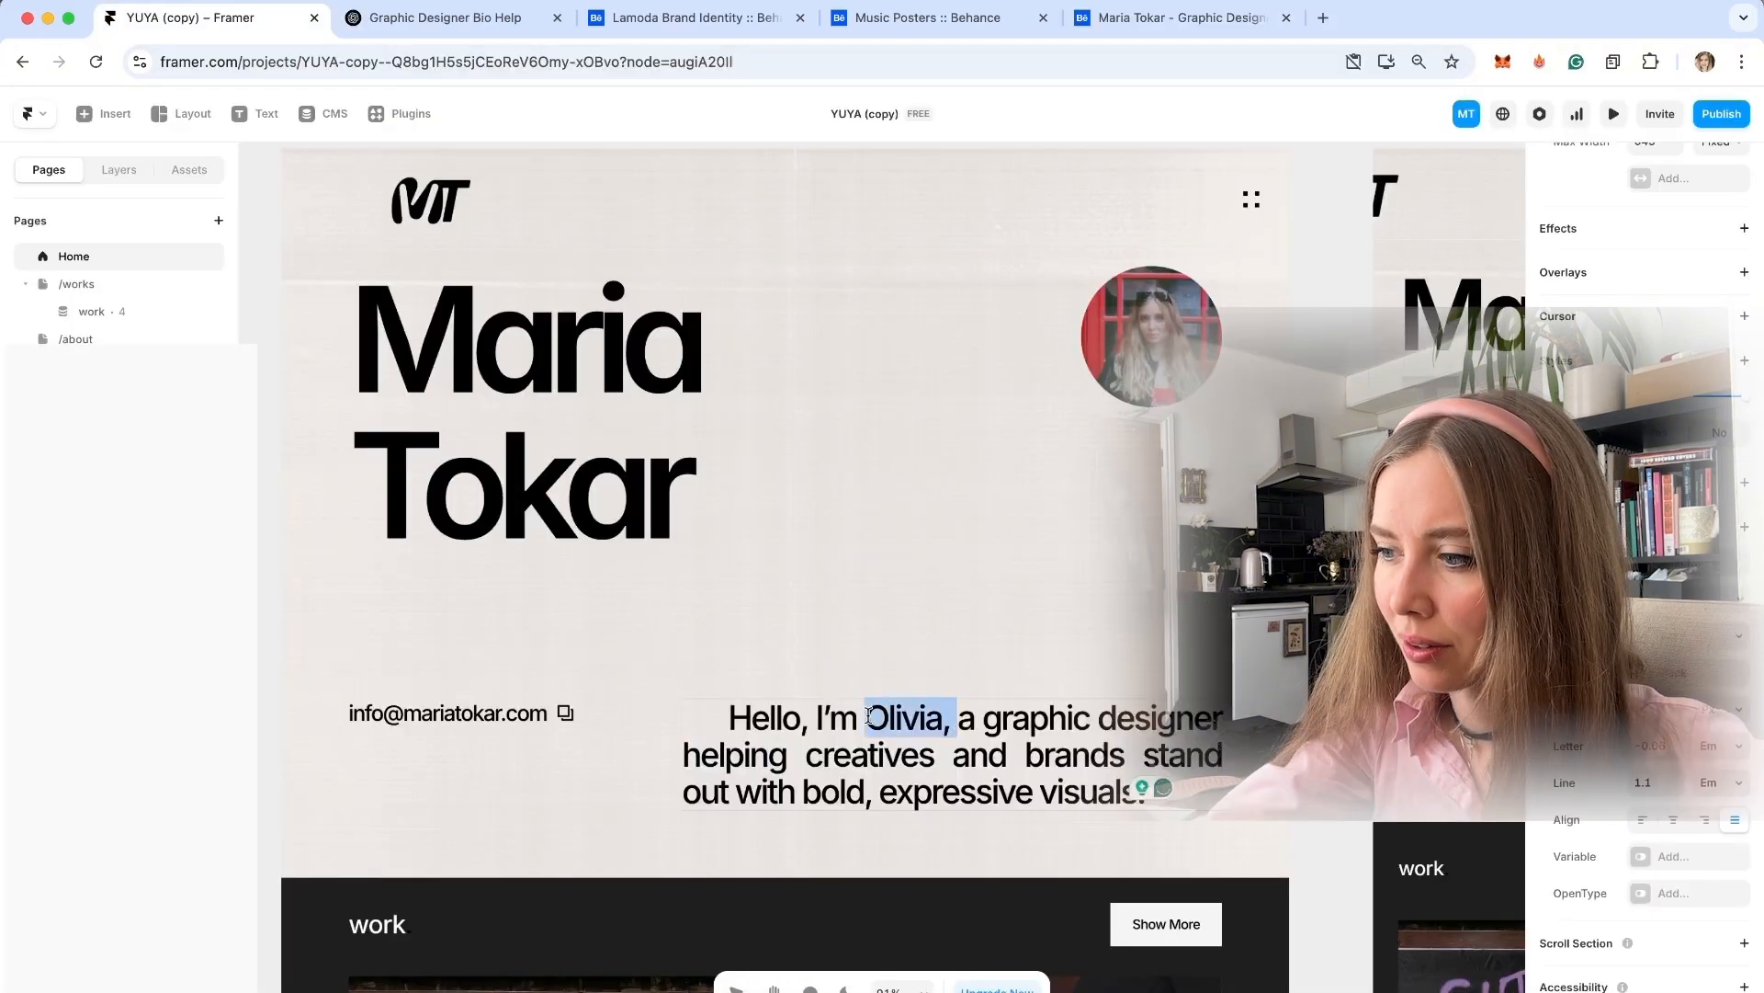
key(BackSpace)
scroll(914, 556, down, 3)
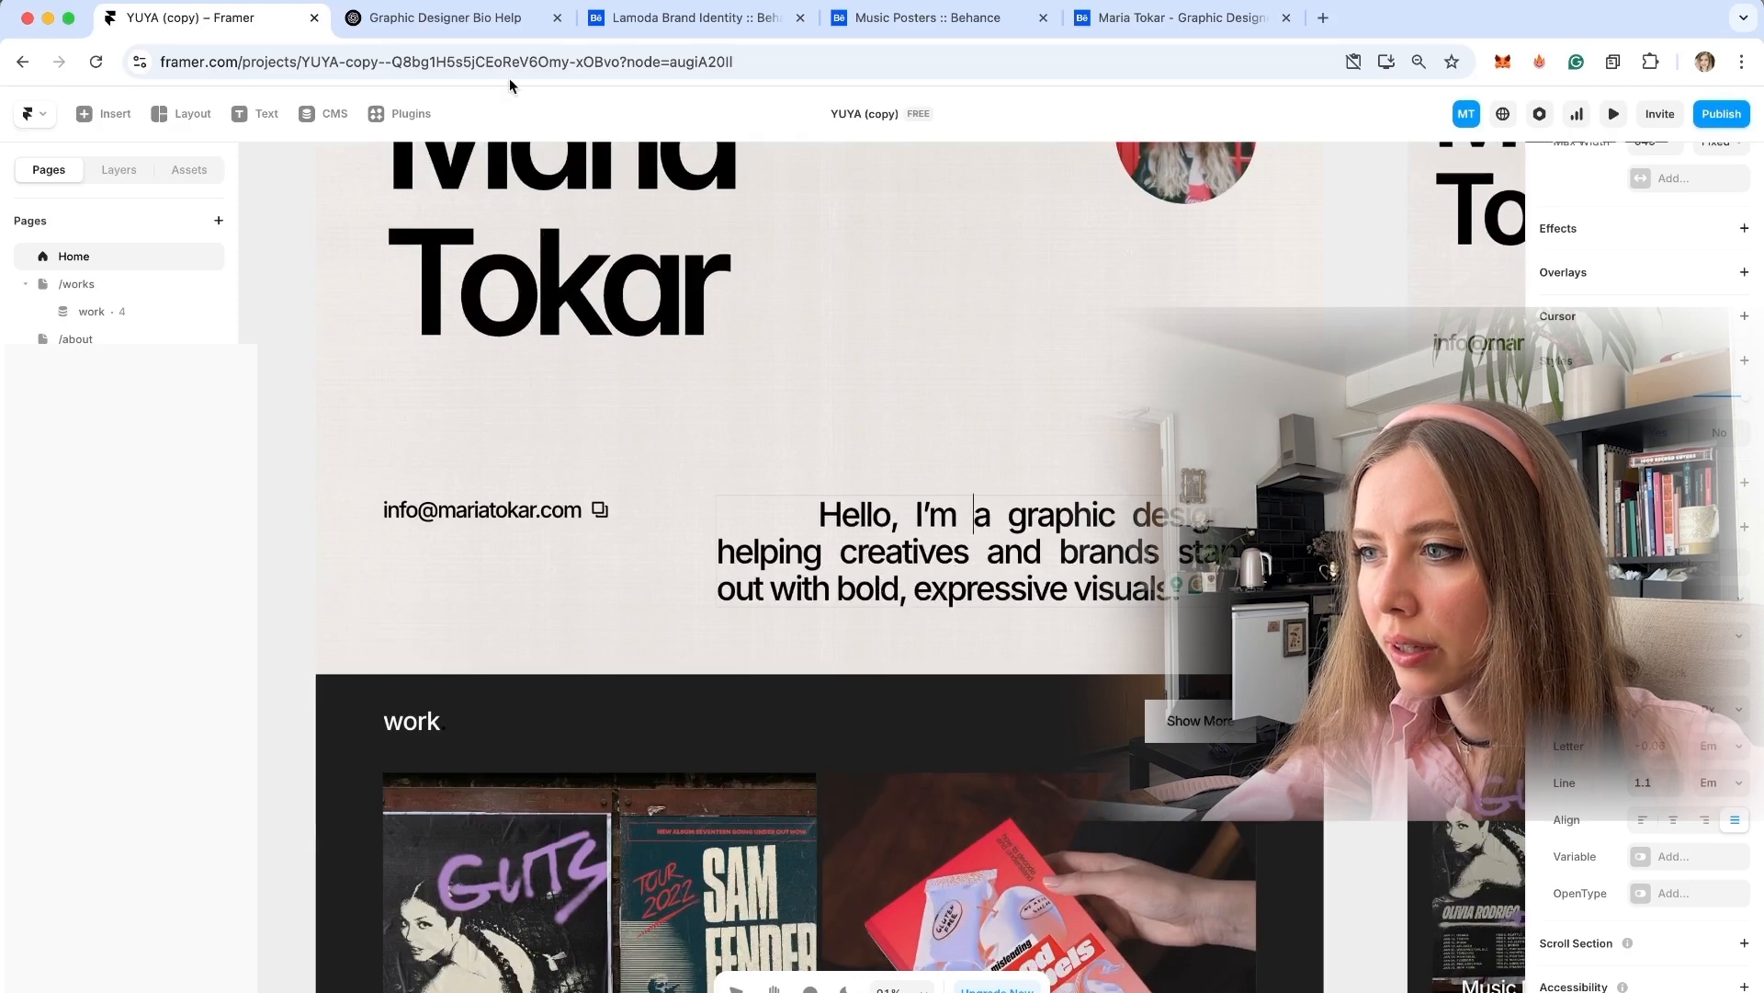
Switch to ChatGPT and prompt: "suggest more options for the first opening sentence. Something a bit more specific about me. 20 ideas please".
click(470, 20)
click(679, 917)
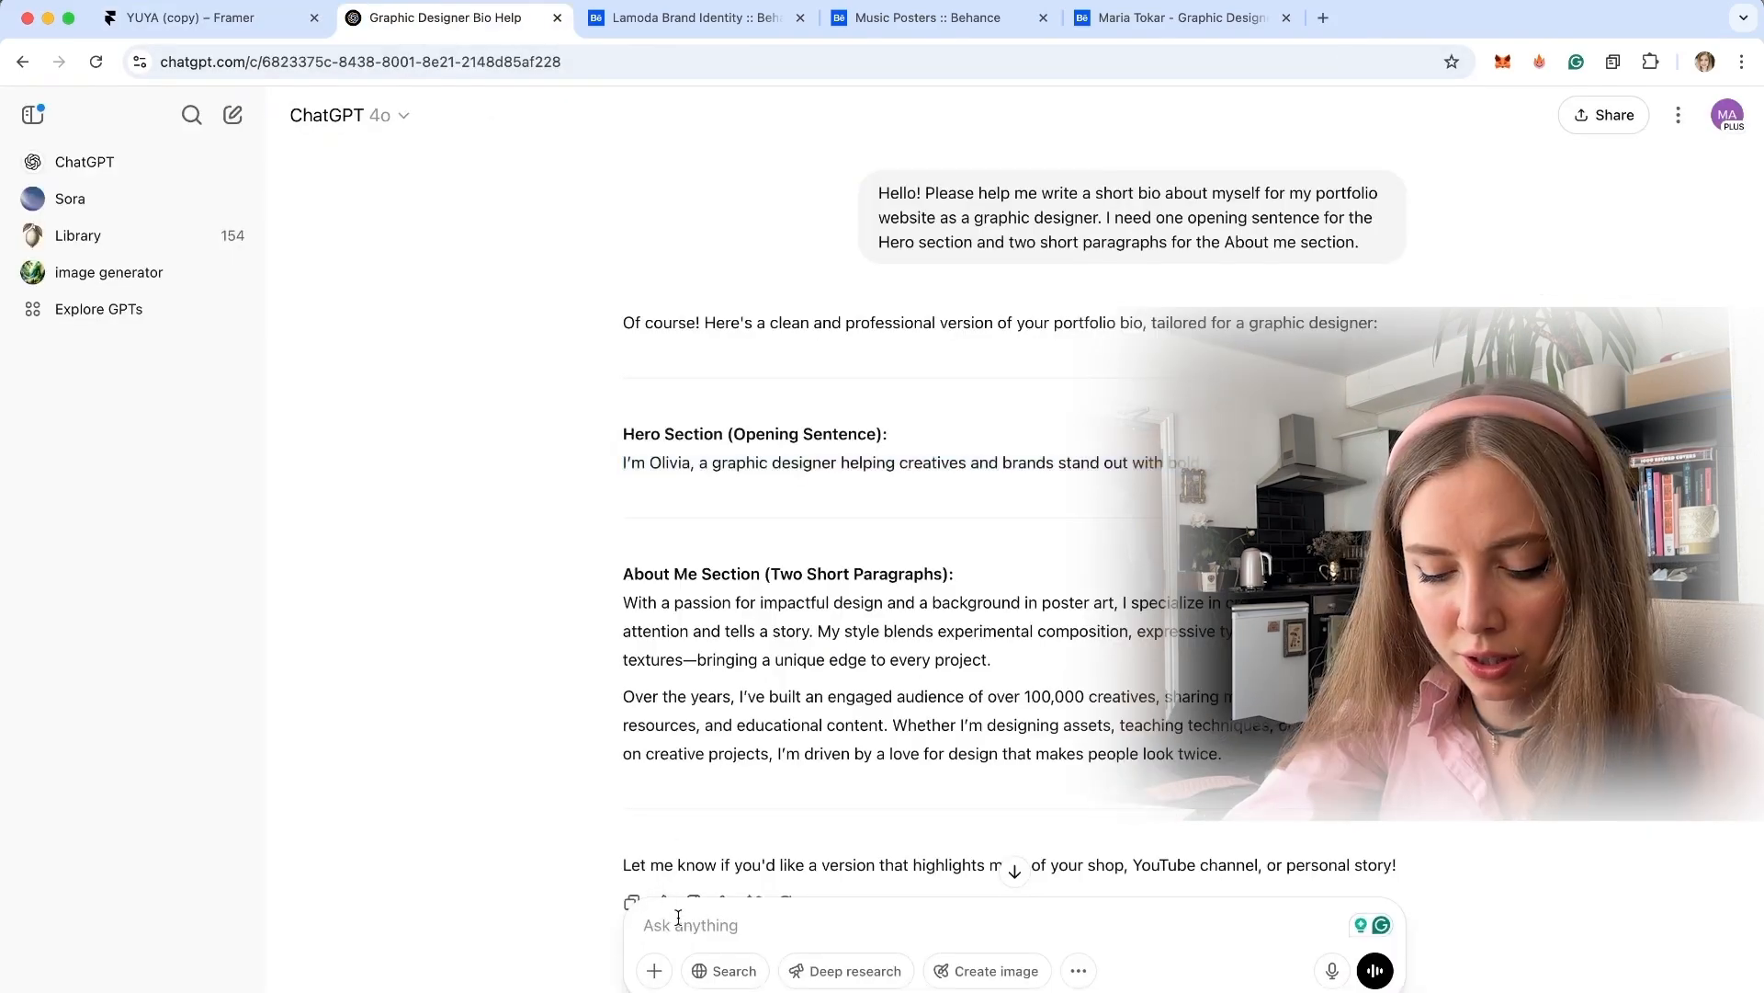
text(su)
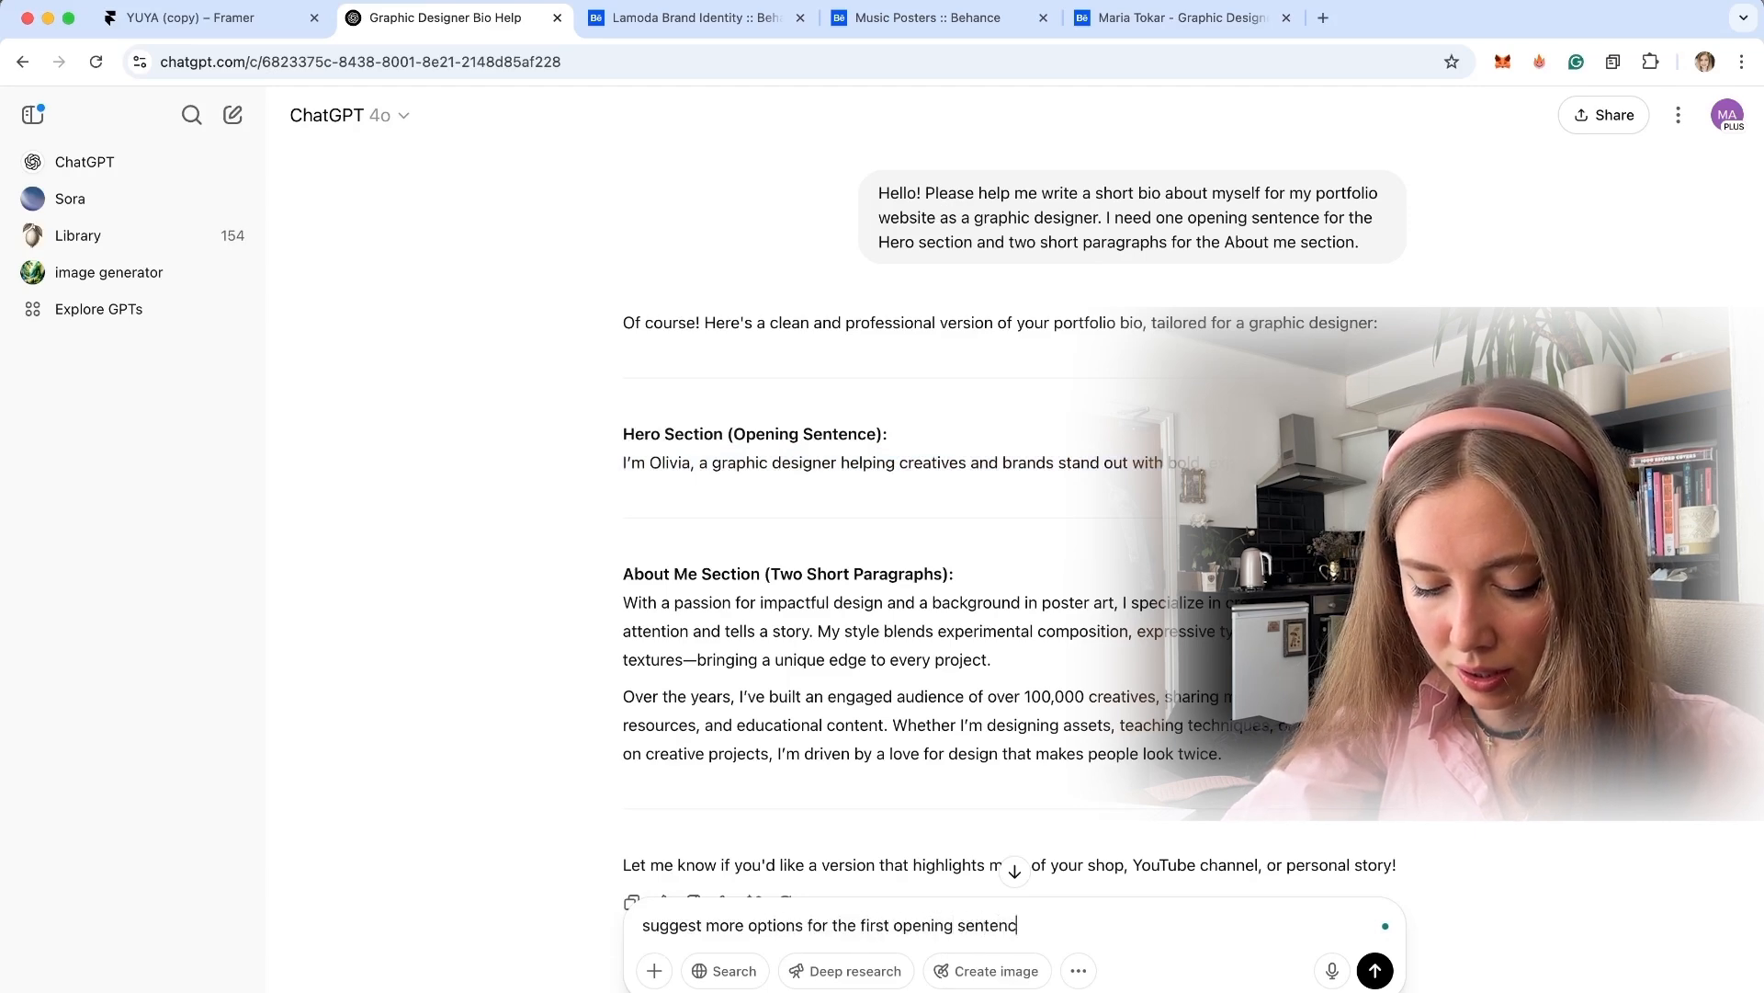
text(e. Something a bi)
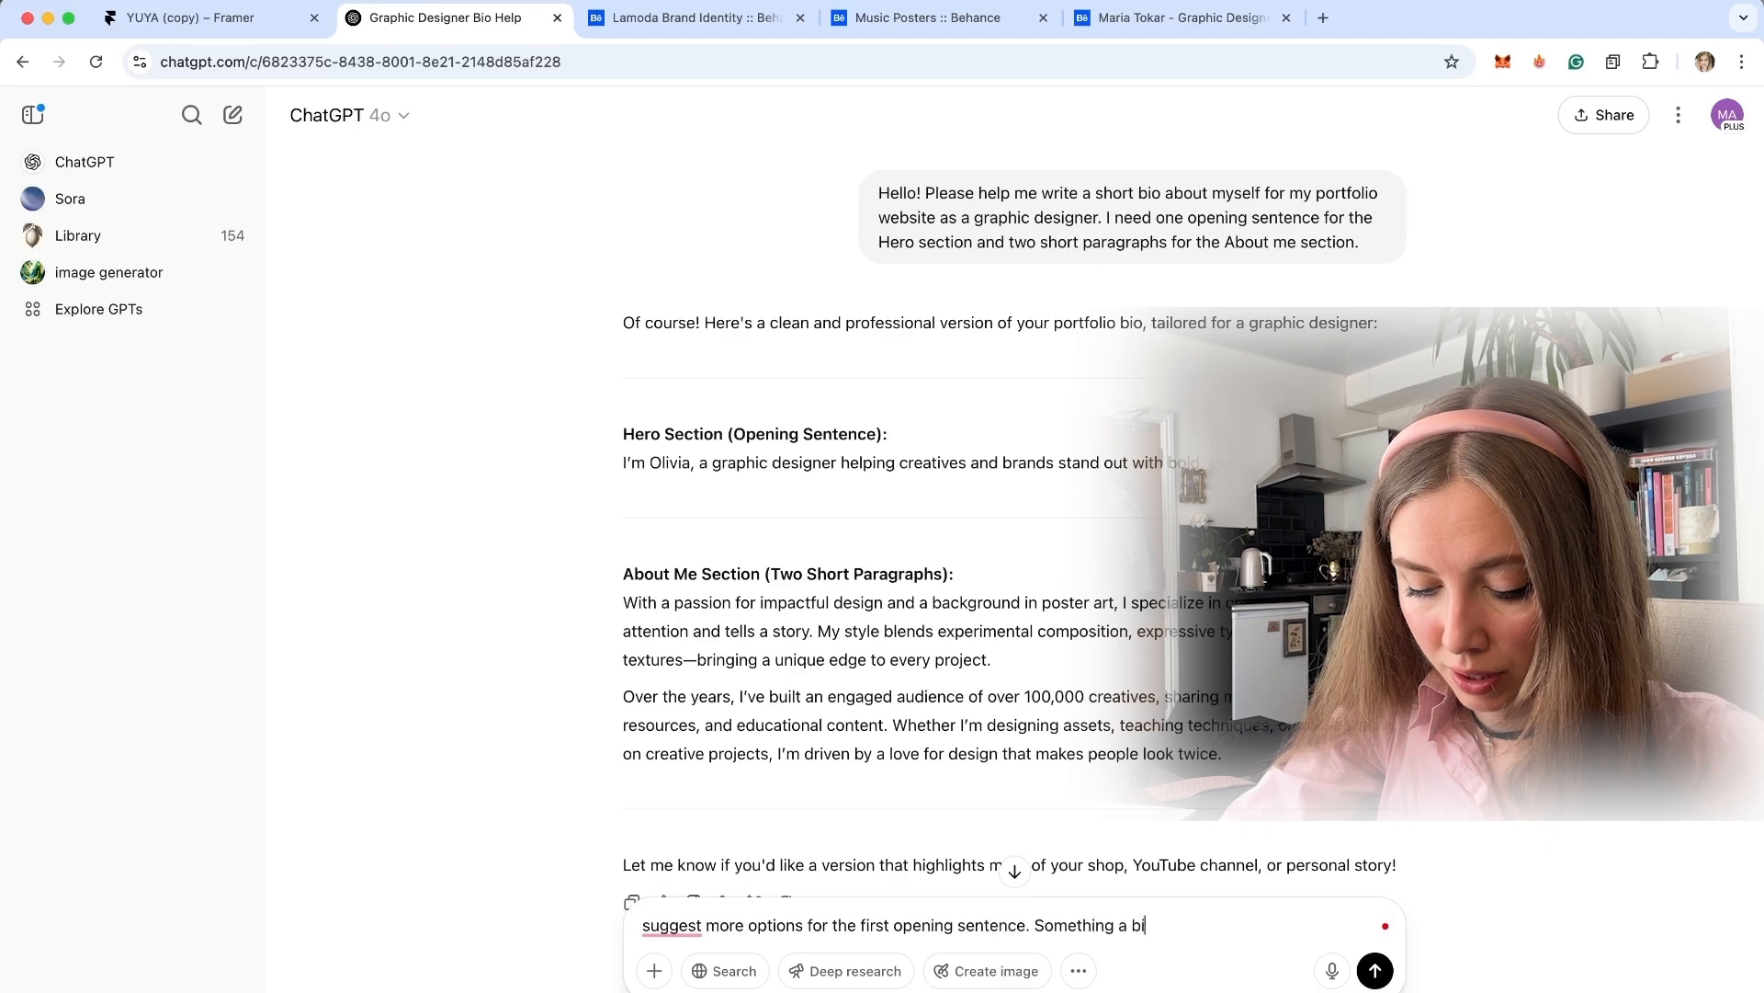
text(t more specific about me.)
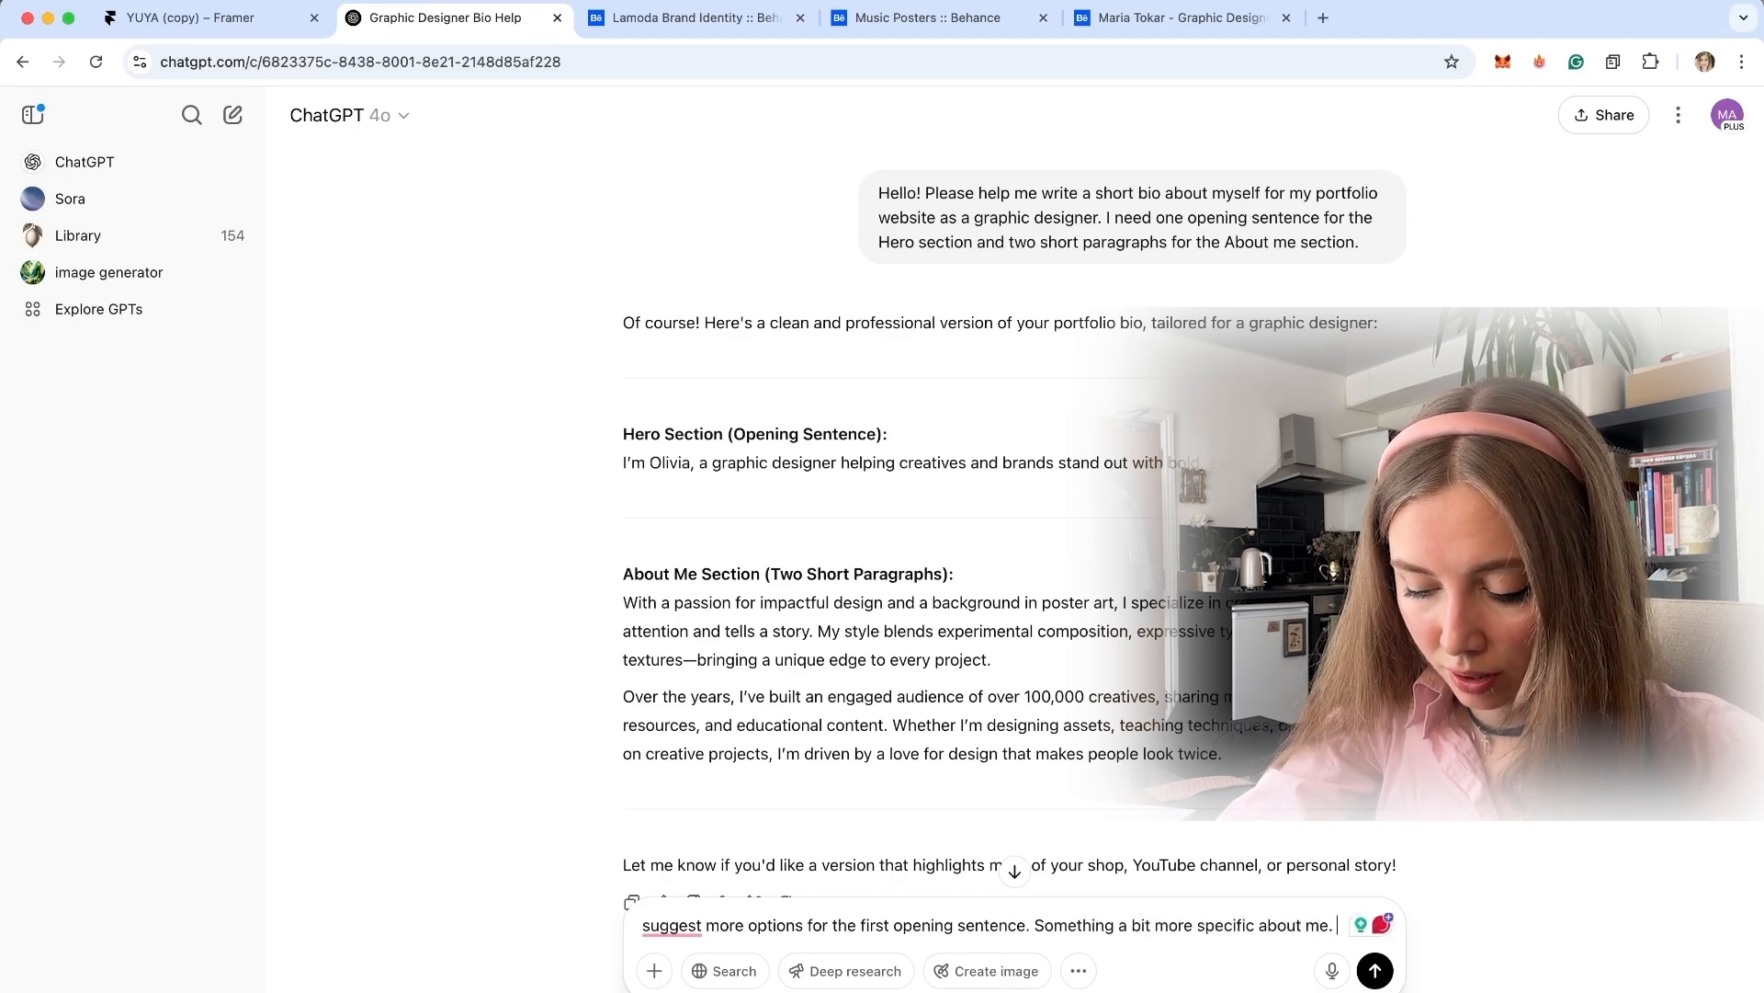
text( 20 ideas p)
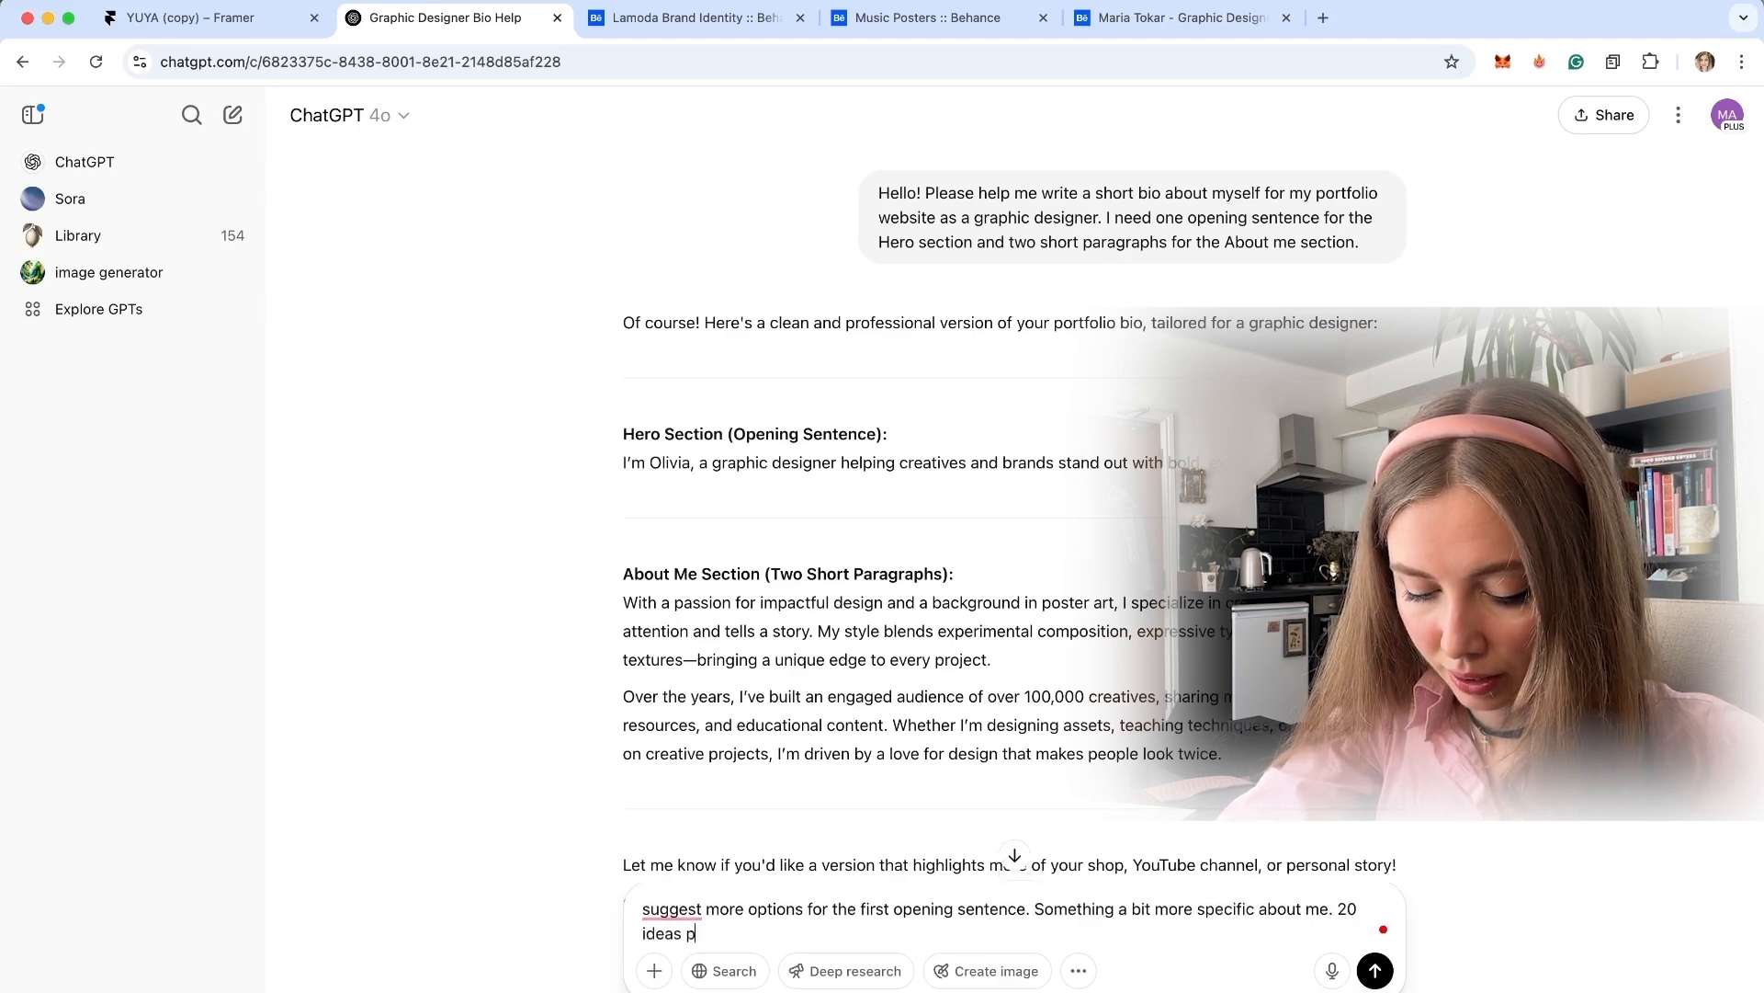
text(lease)
key(Return)
Read through ChatGPT's opening sentence ideas, from the second suggestion down to the seventeenth, to choose wording for the hero intro.
triple_click(834, 471)
click(834, 471)
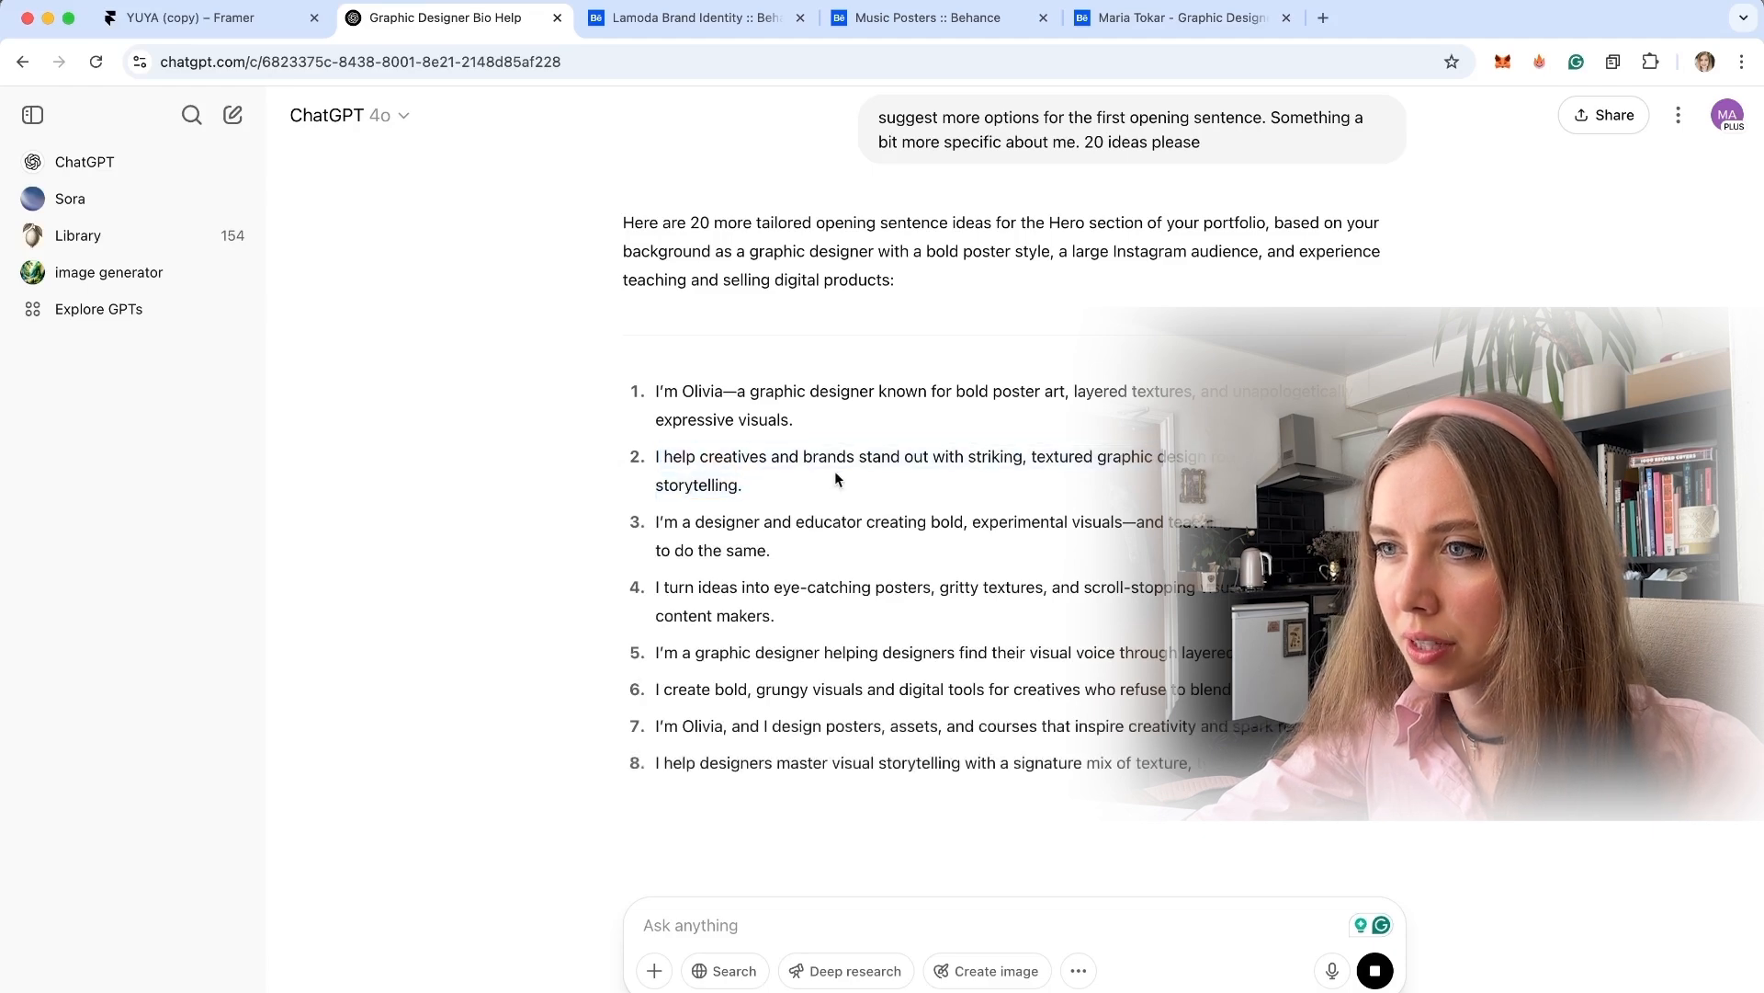
drag(833, 472, 799, 456)
click(947, 457)
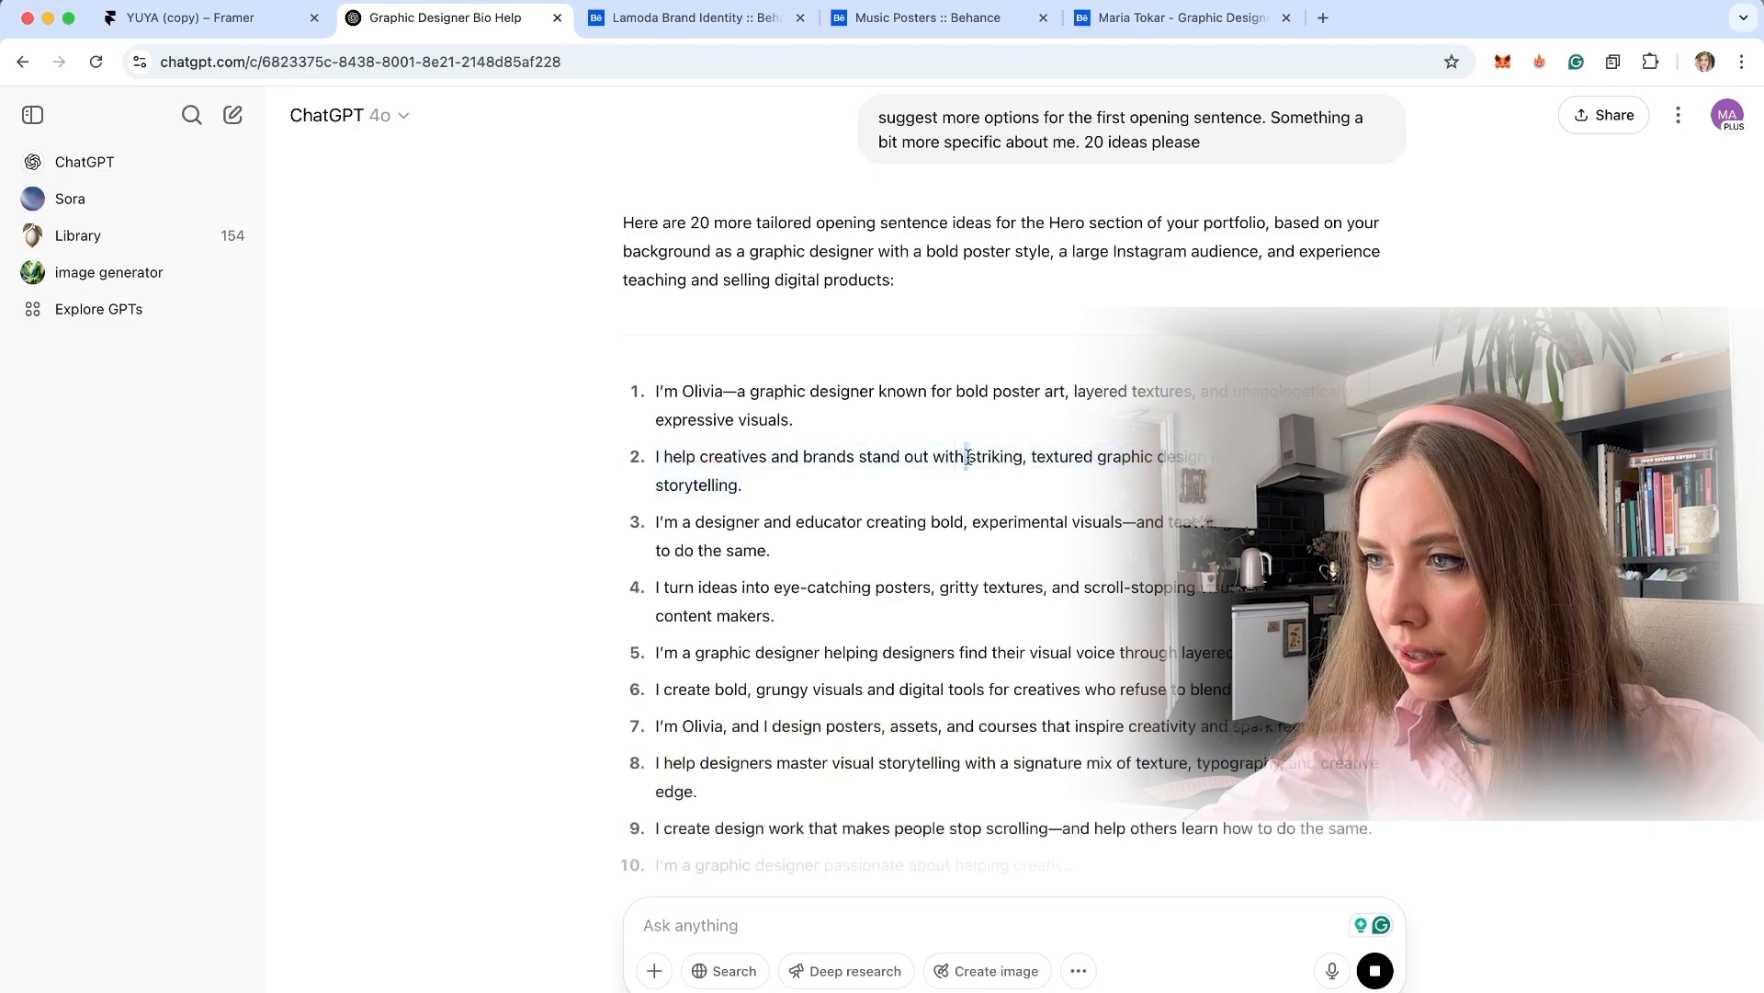
drag(965, 457, 743, 485)
click(1116, 477)
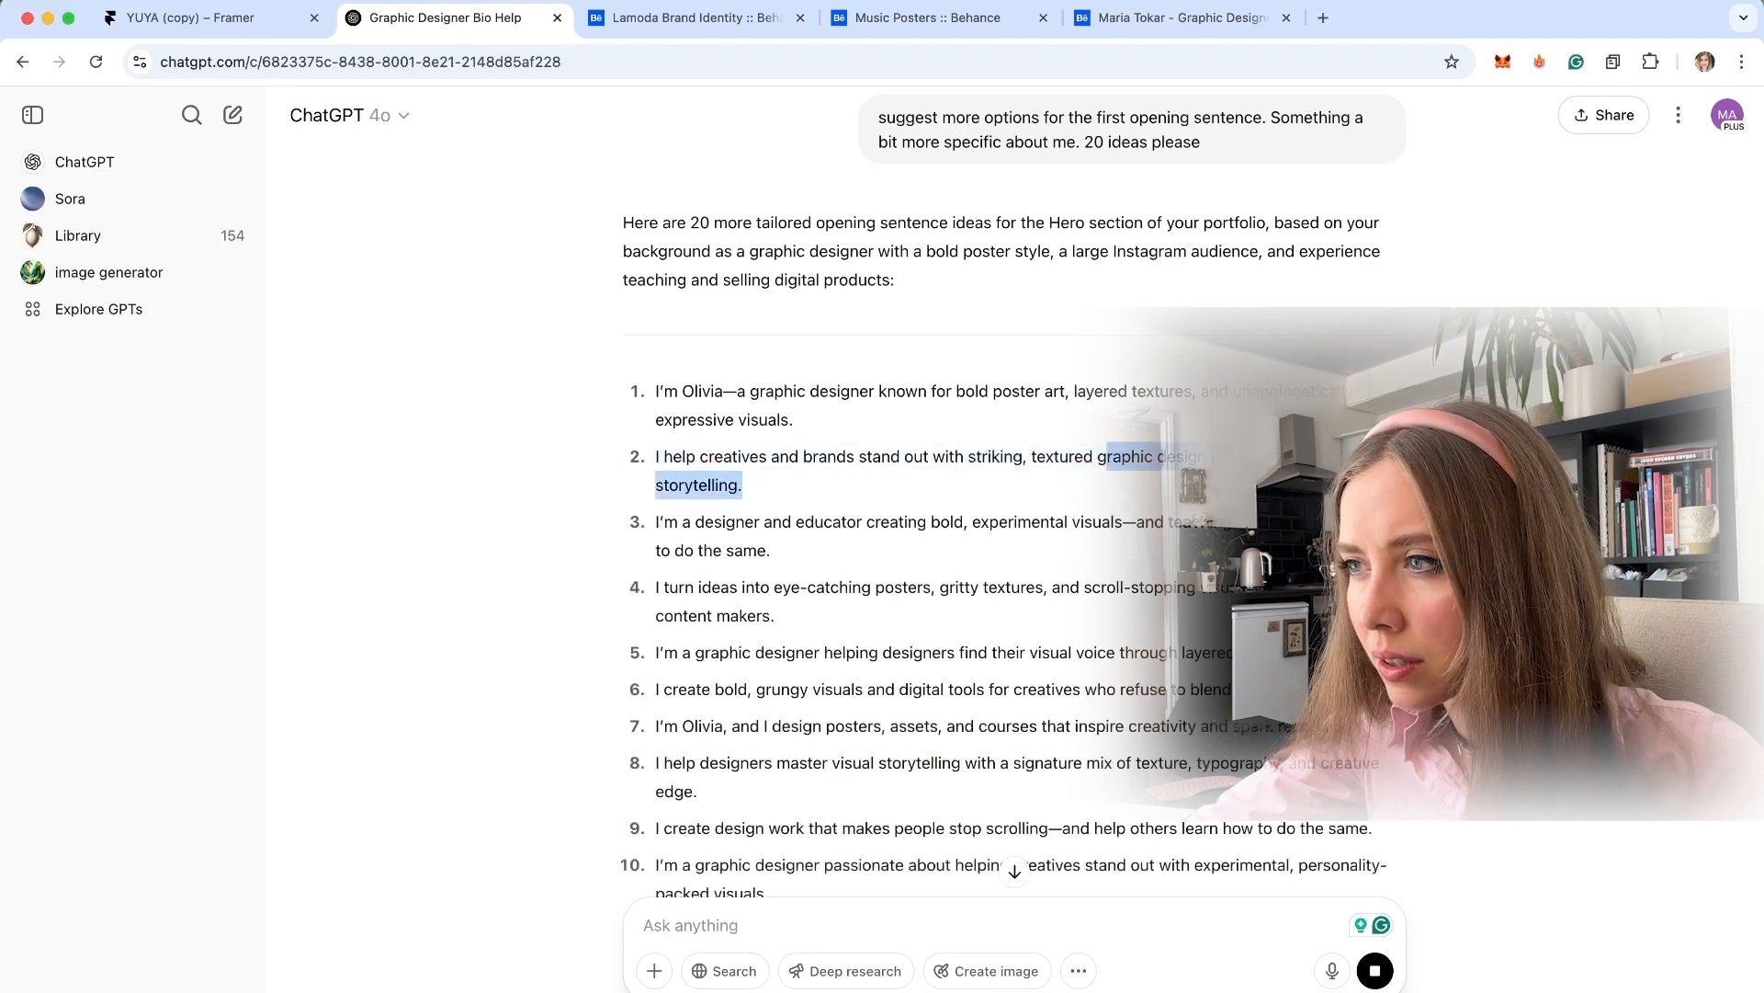
click(743, 484)
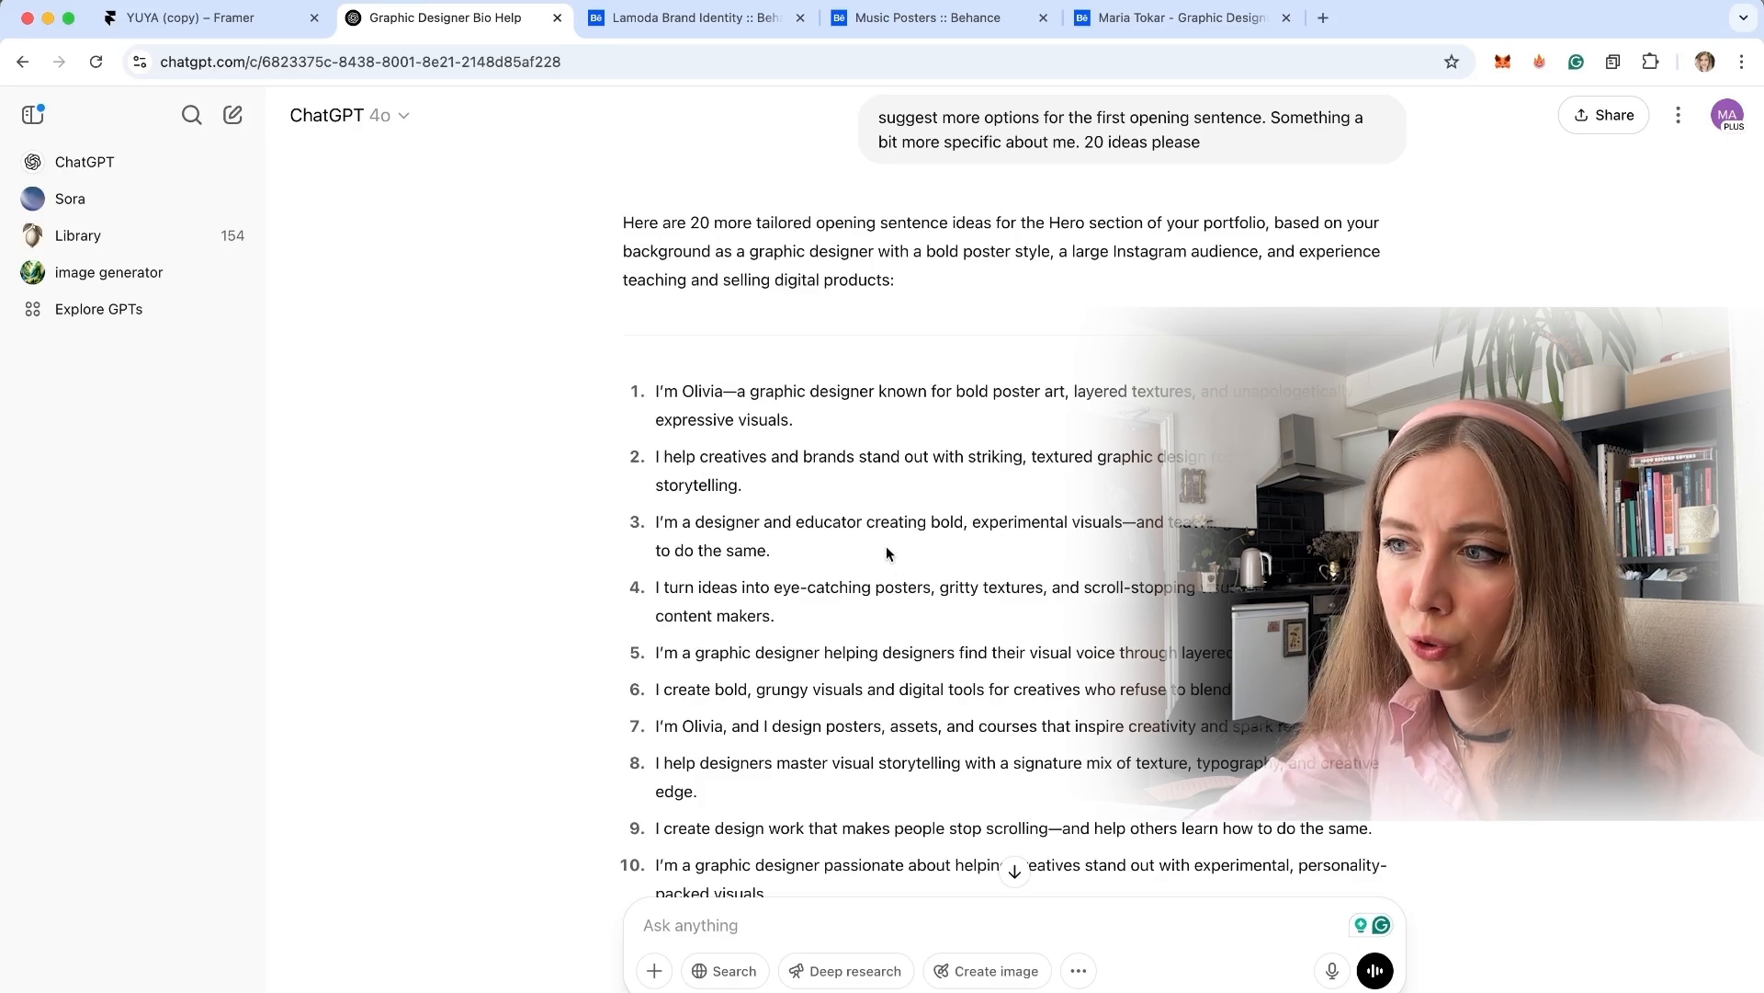
scroll(886, 545, down, 3)
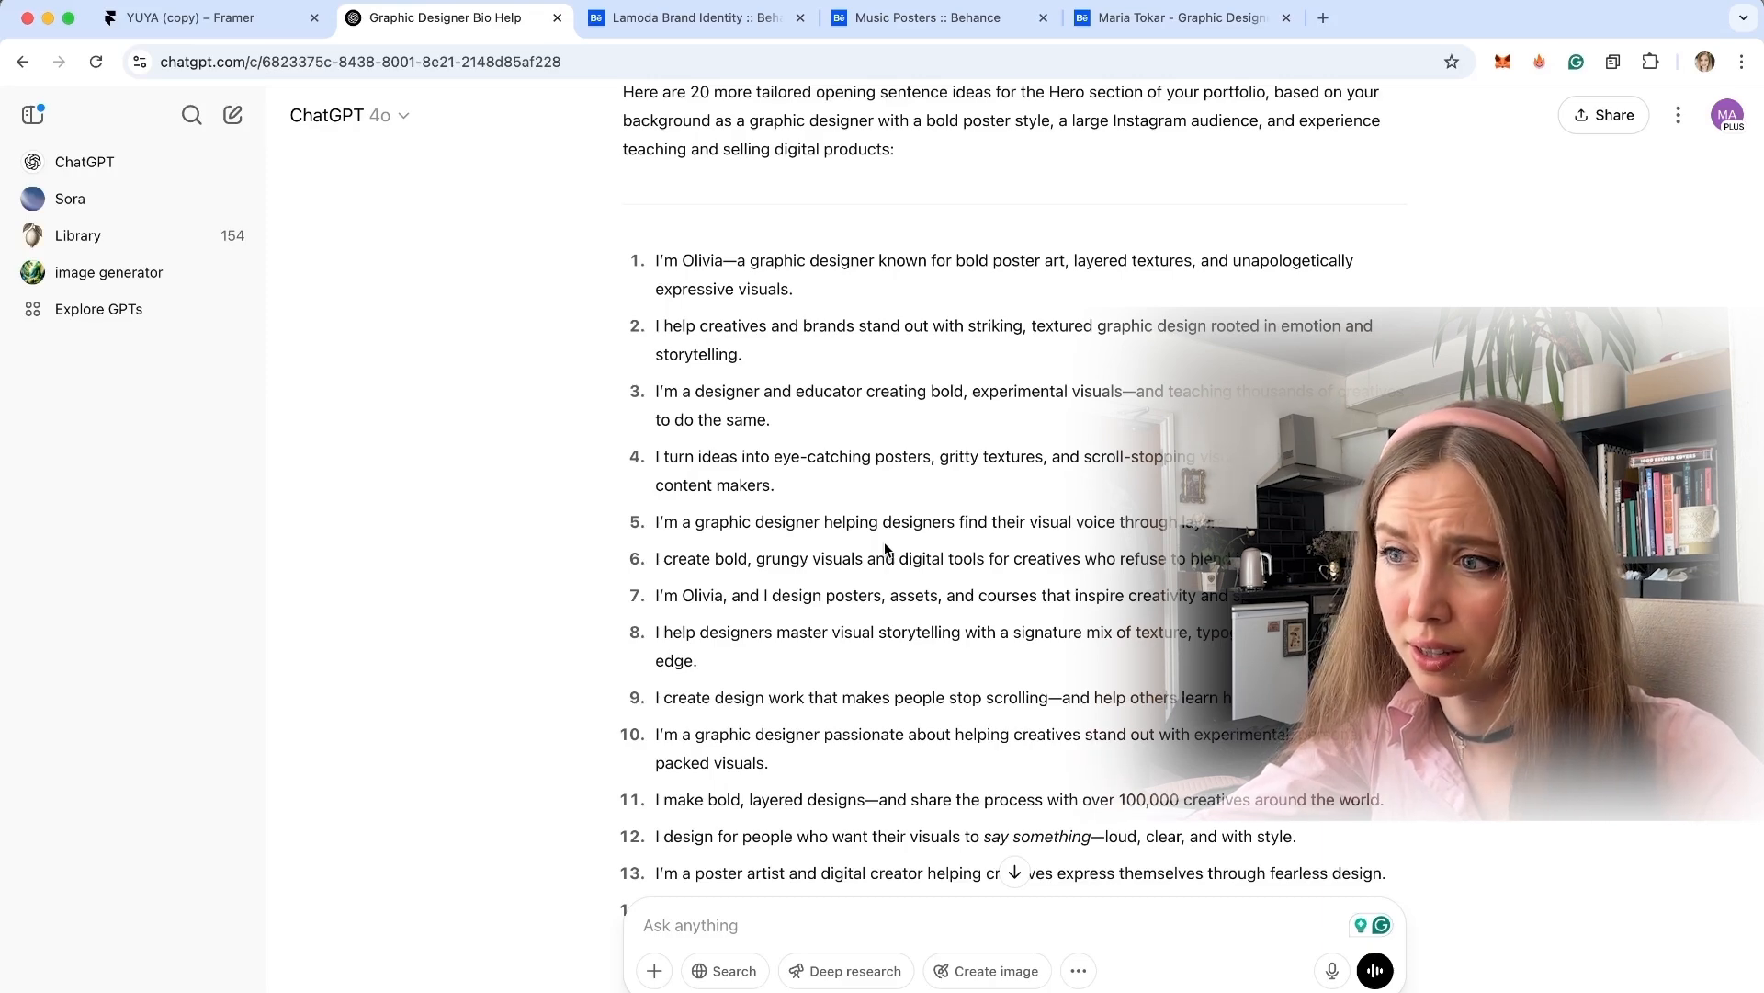
scroll(885, 549, down, 3)
drag(705, 738, 737, 709)
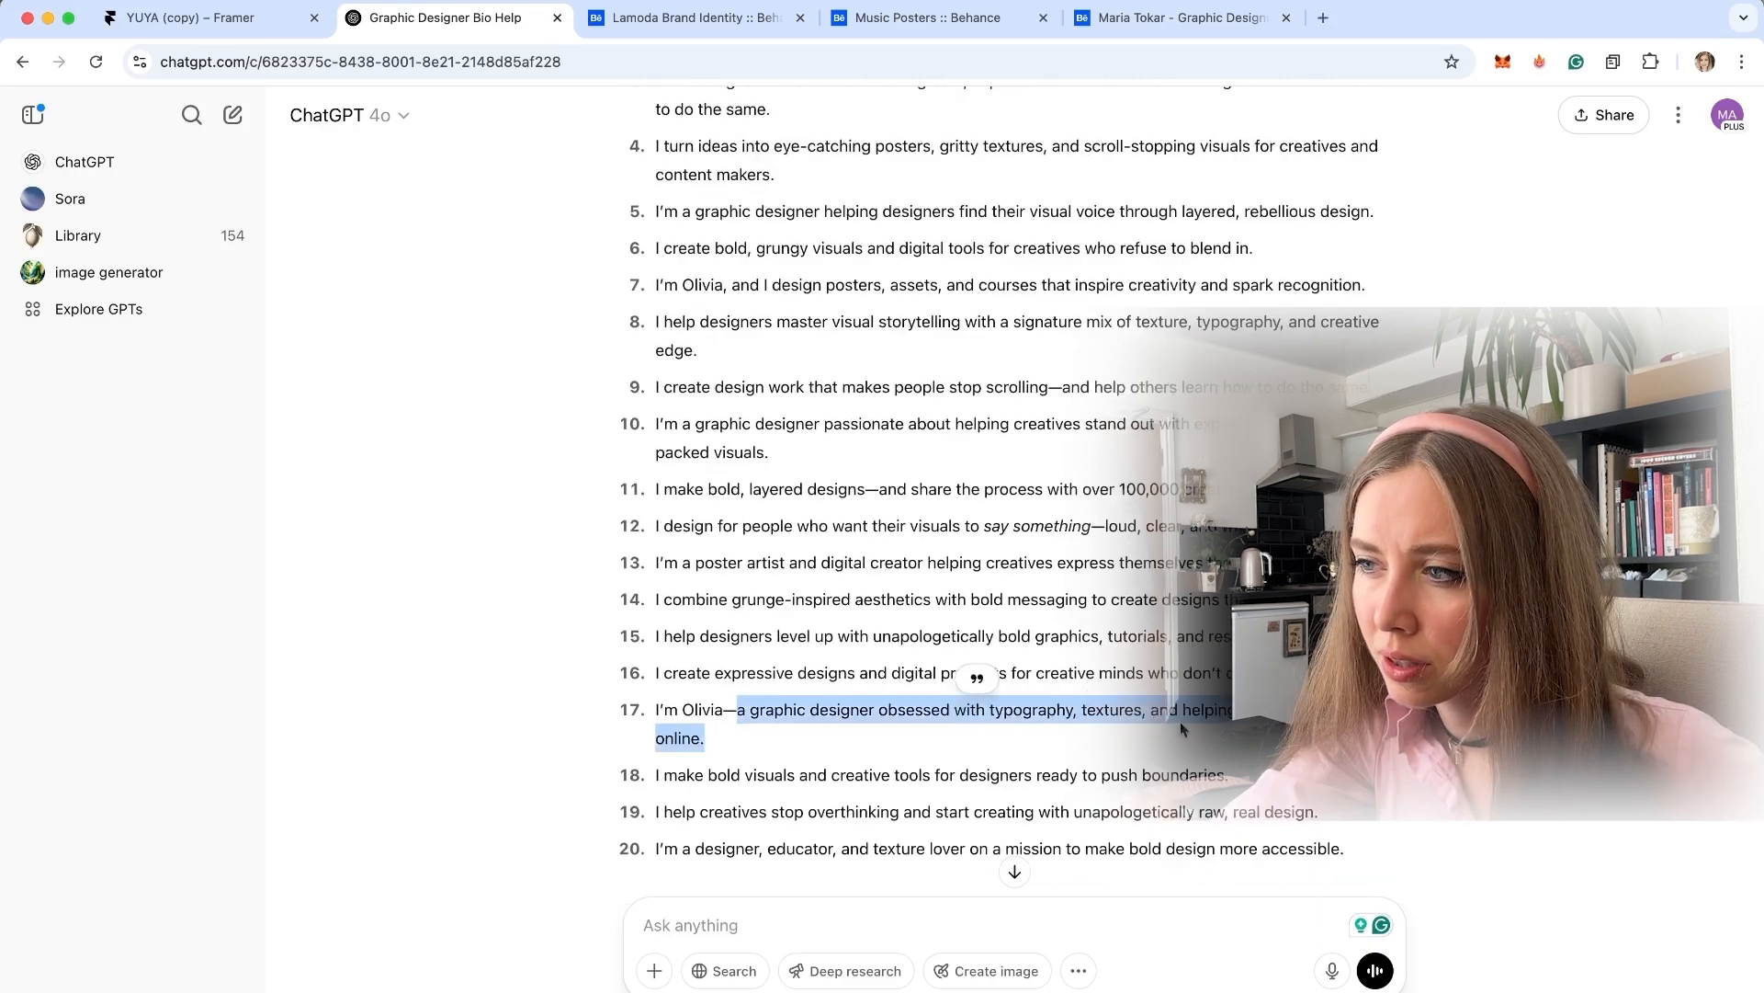
click(1228, 730)
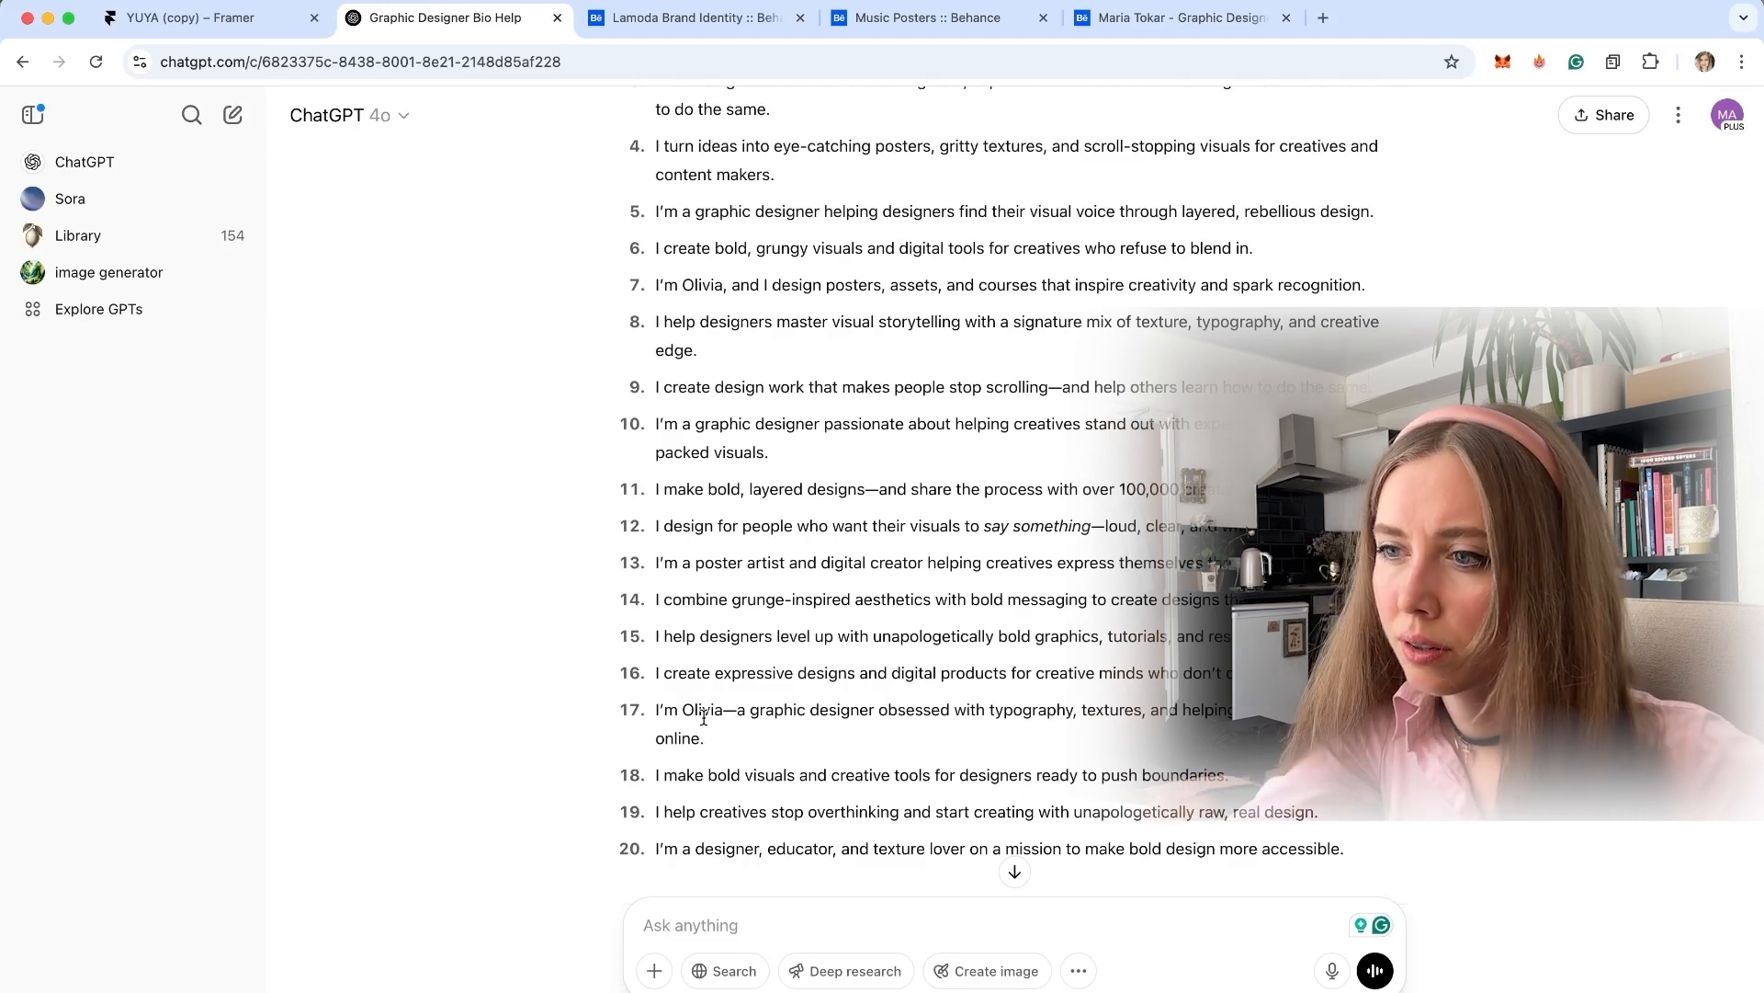
In Framer, set the hero intro to "Hello, I'm a graphic designer obsessed with typography, textures, and helping brands and creatives stand out.".
key(ctrl+shift+Tab)
double_click(976, 593)
text(brands)
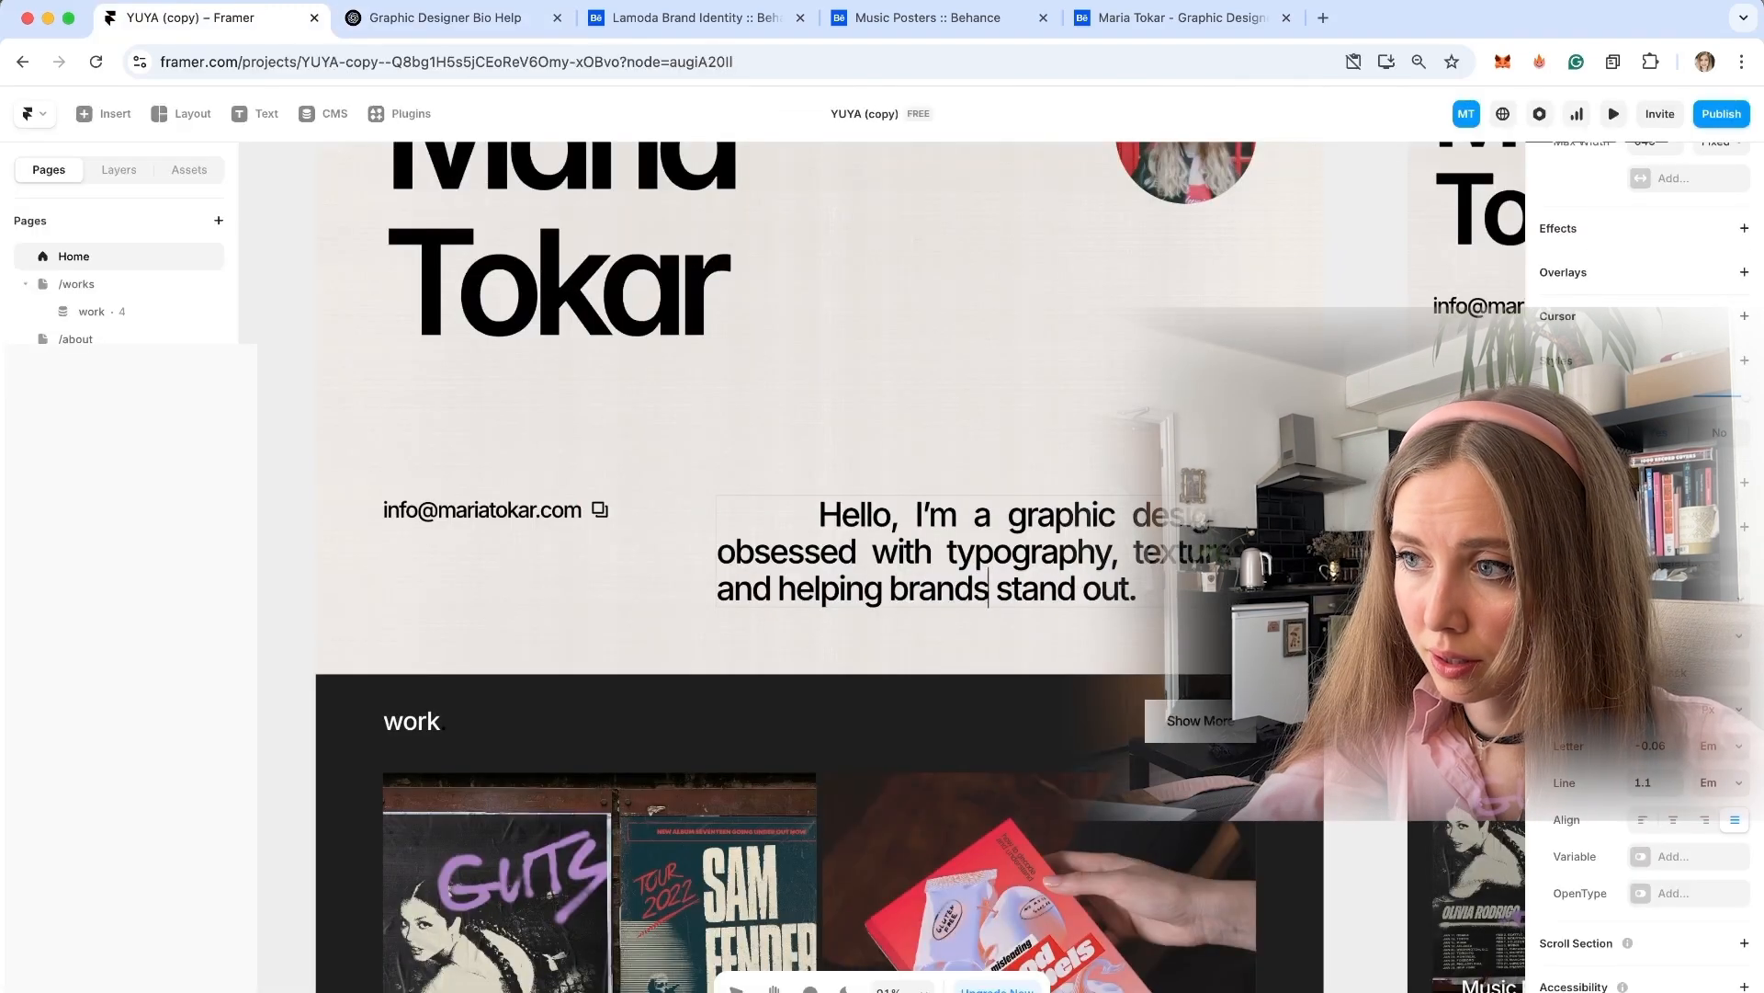
text( and creatives)
Style the word "typography" in the hero intro with a bold slab serif font in white on a black background.
scroll(1178, 604, up, 5)
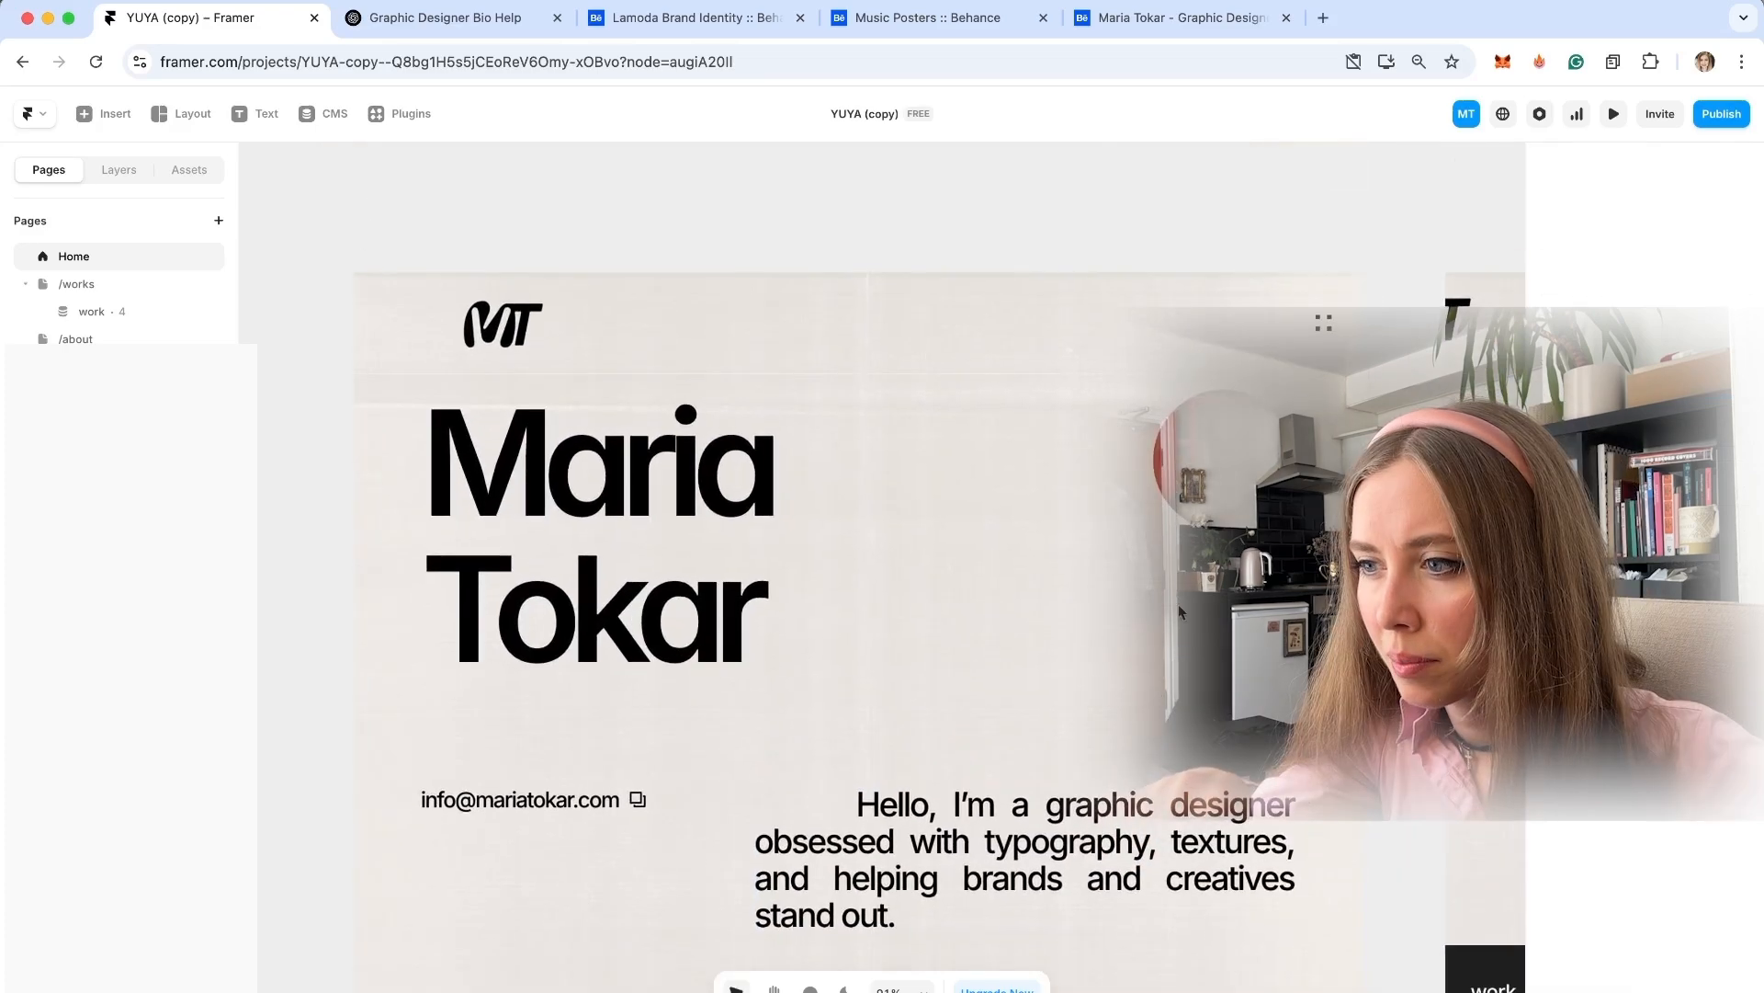
scroll(1178, 604, down, 4)
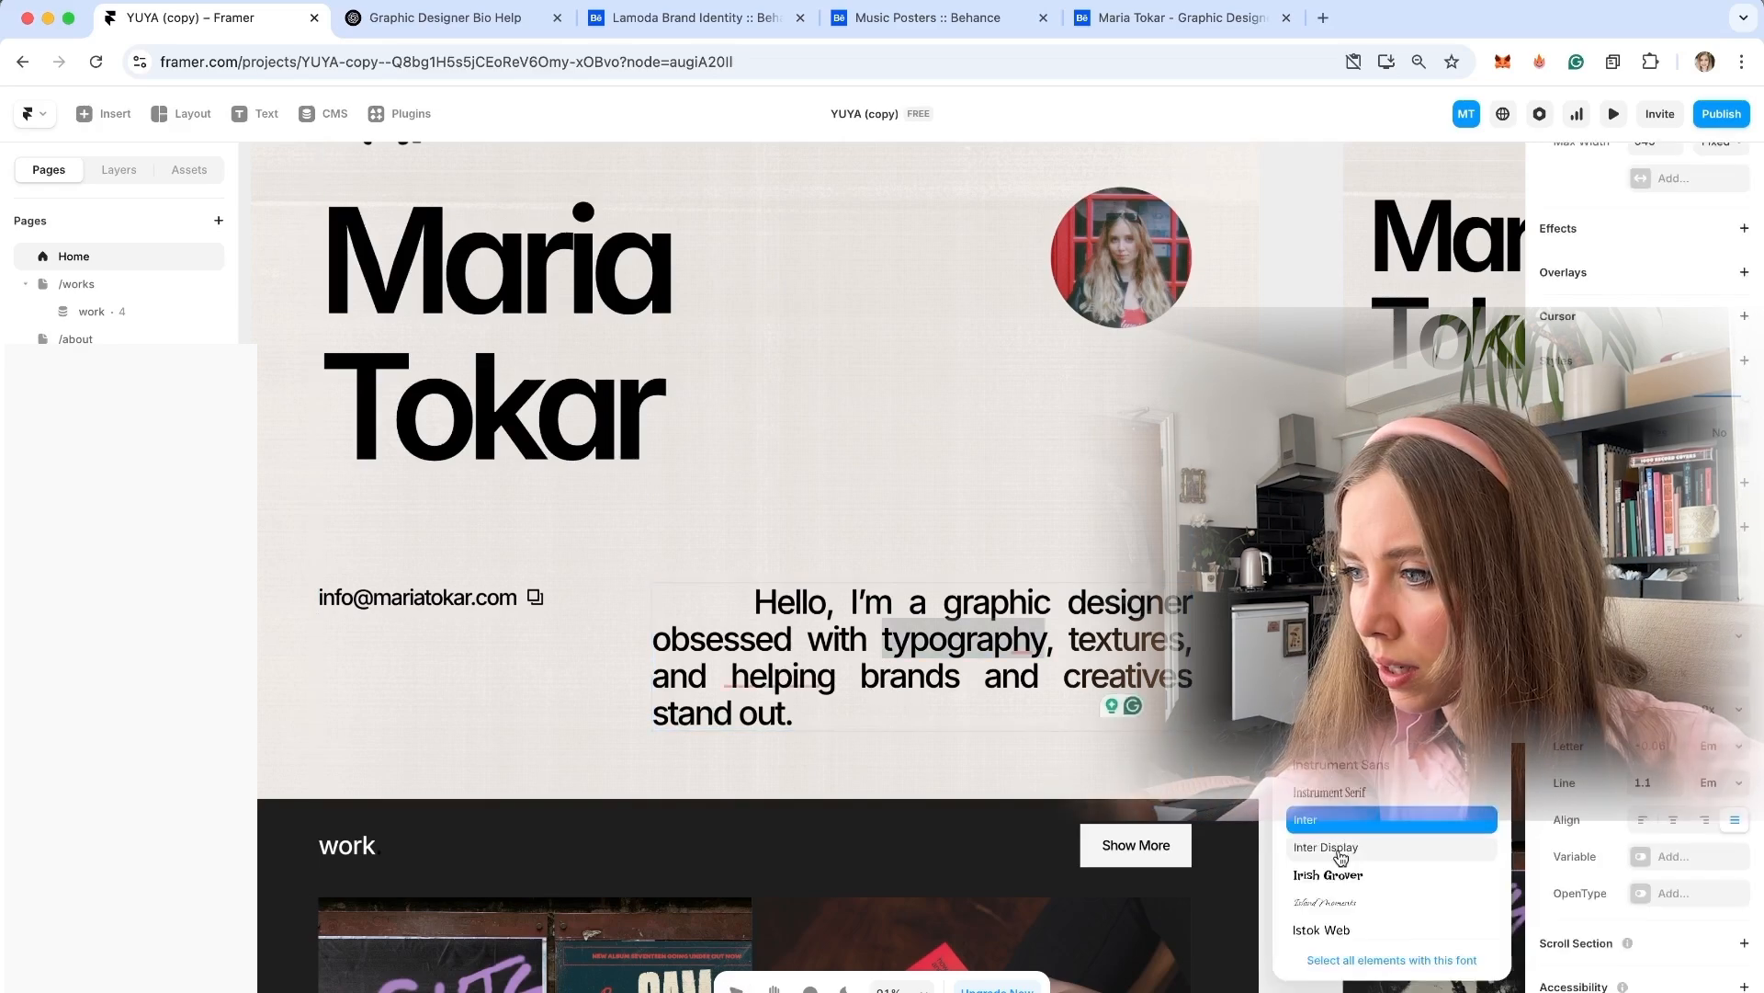
scroll(1339, 858, down, 10)
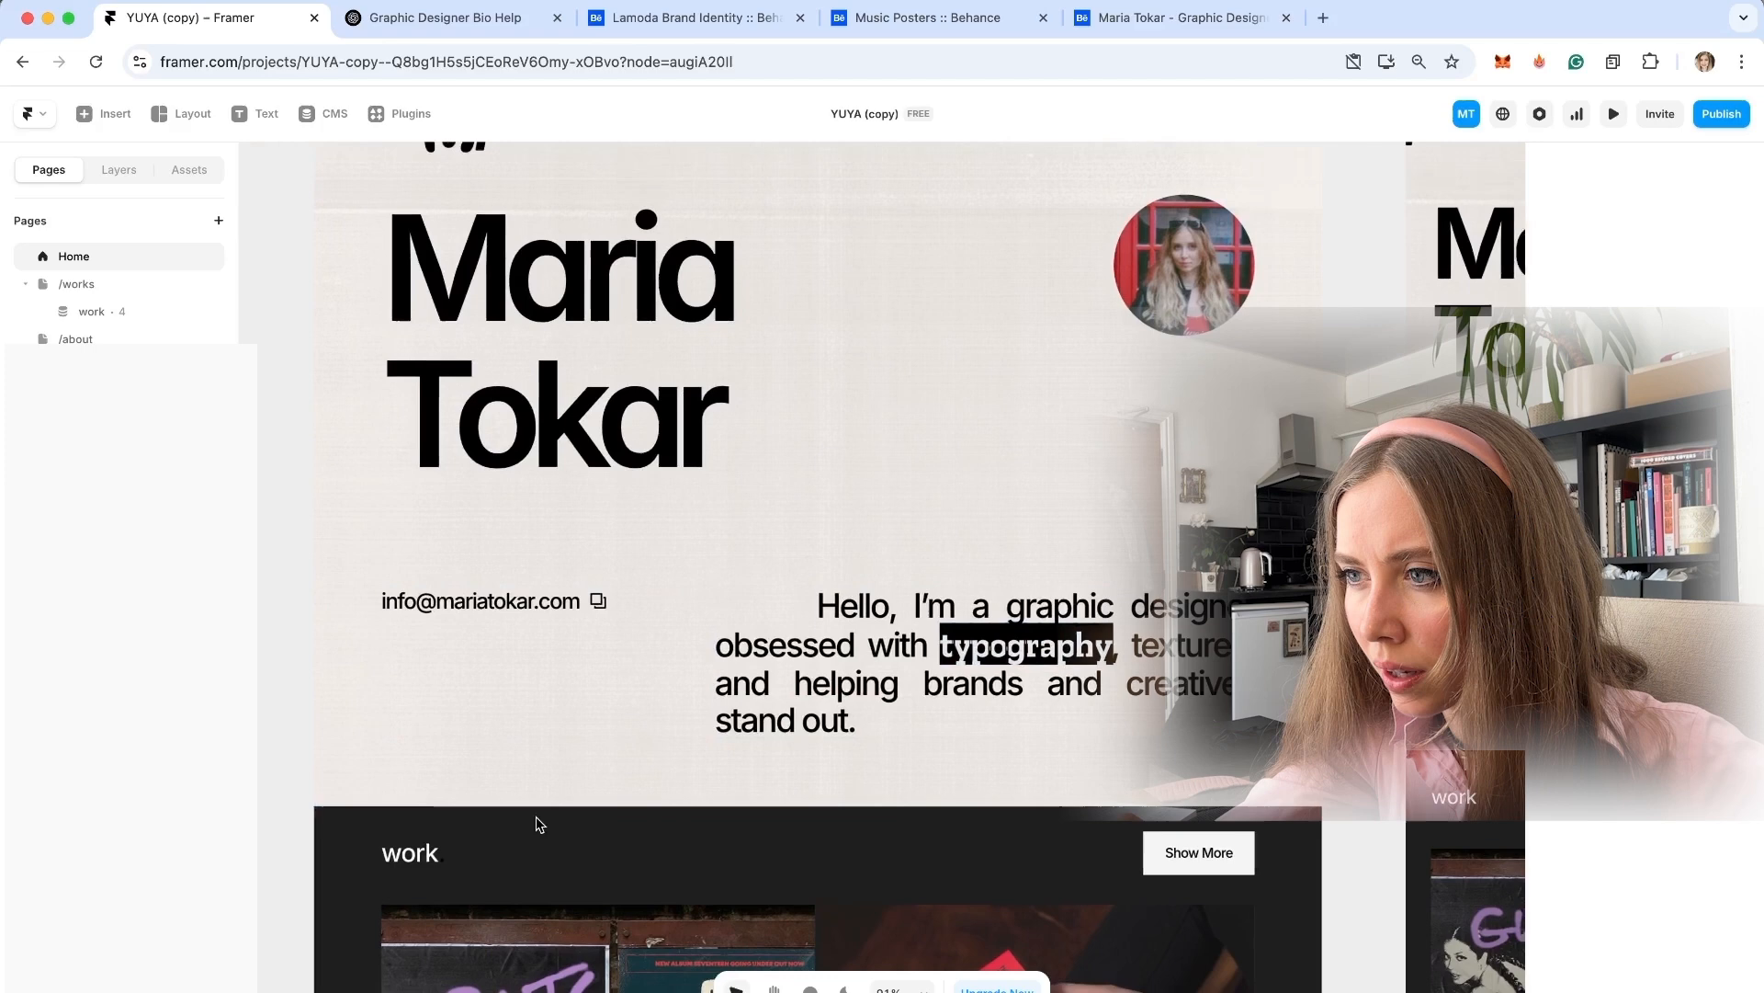
scroll(539, 824, left, 1)
click(1015, 660)
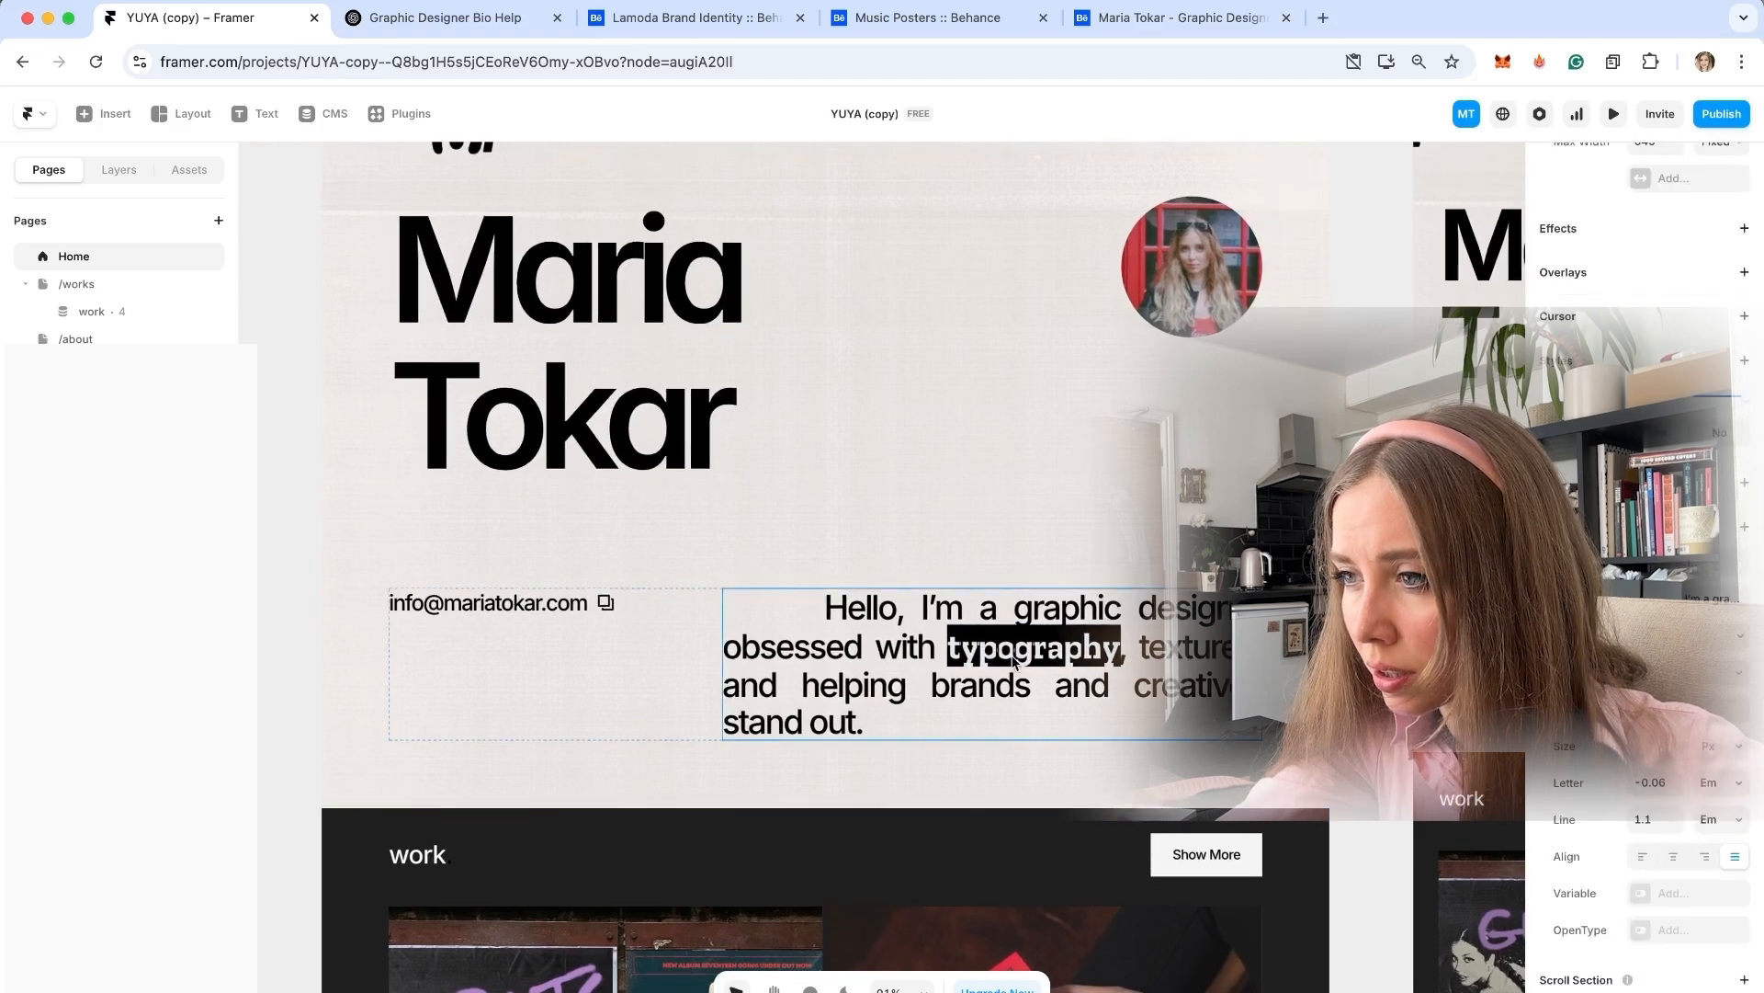
double_click(1014, 660)
drag(955, 636, 1116, 648)
key(super+b)
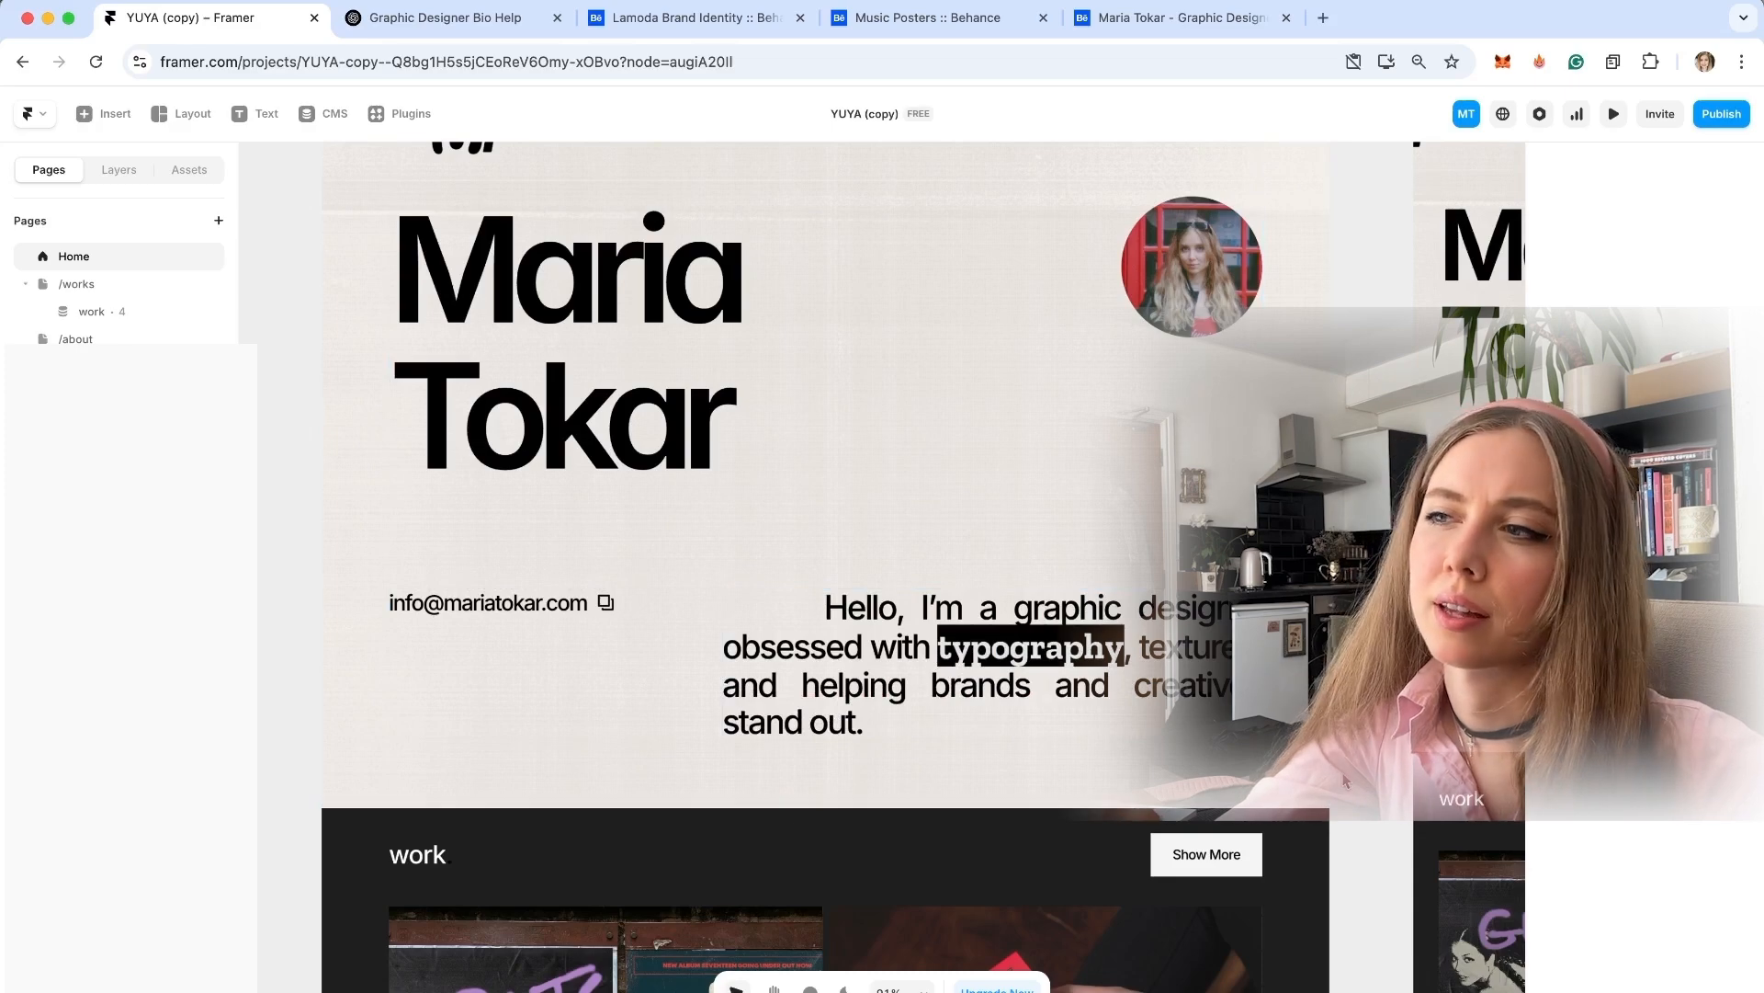
Replace the Home about section's heading and small paragraph with ChatGPT's About Me texts, ending the heading at "tells a story.".
scroll(1123, 917, down, 10)
scroll(1123, 917, up, 1)
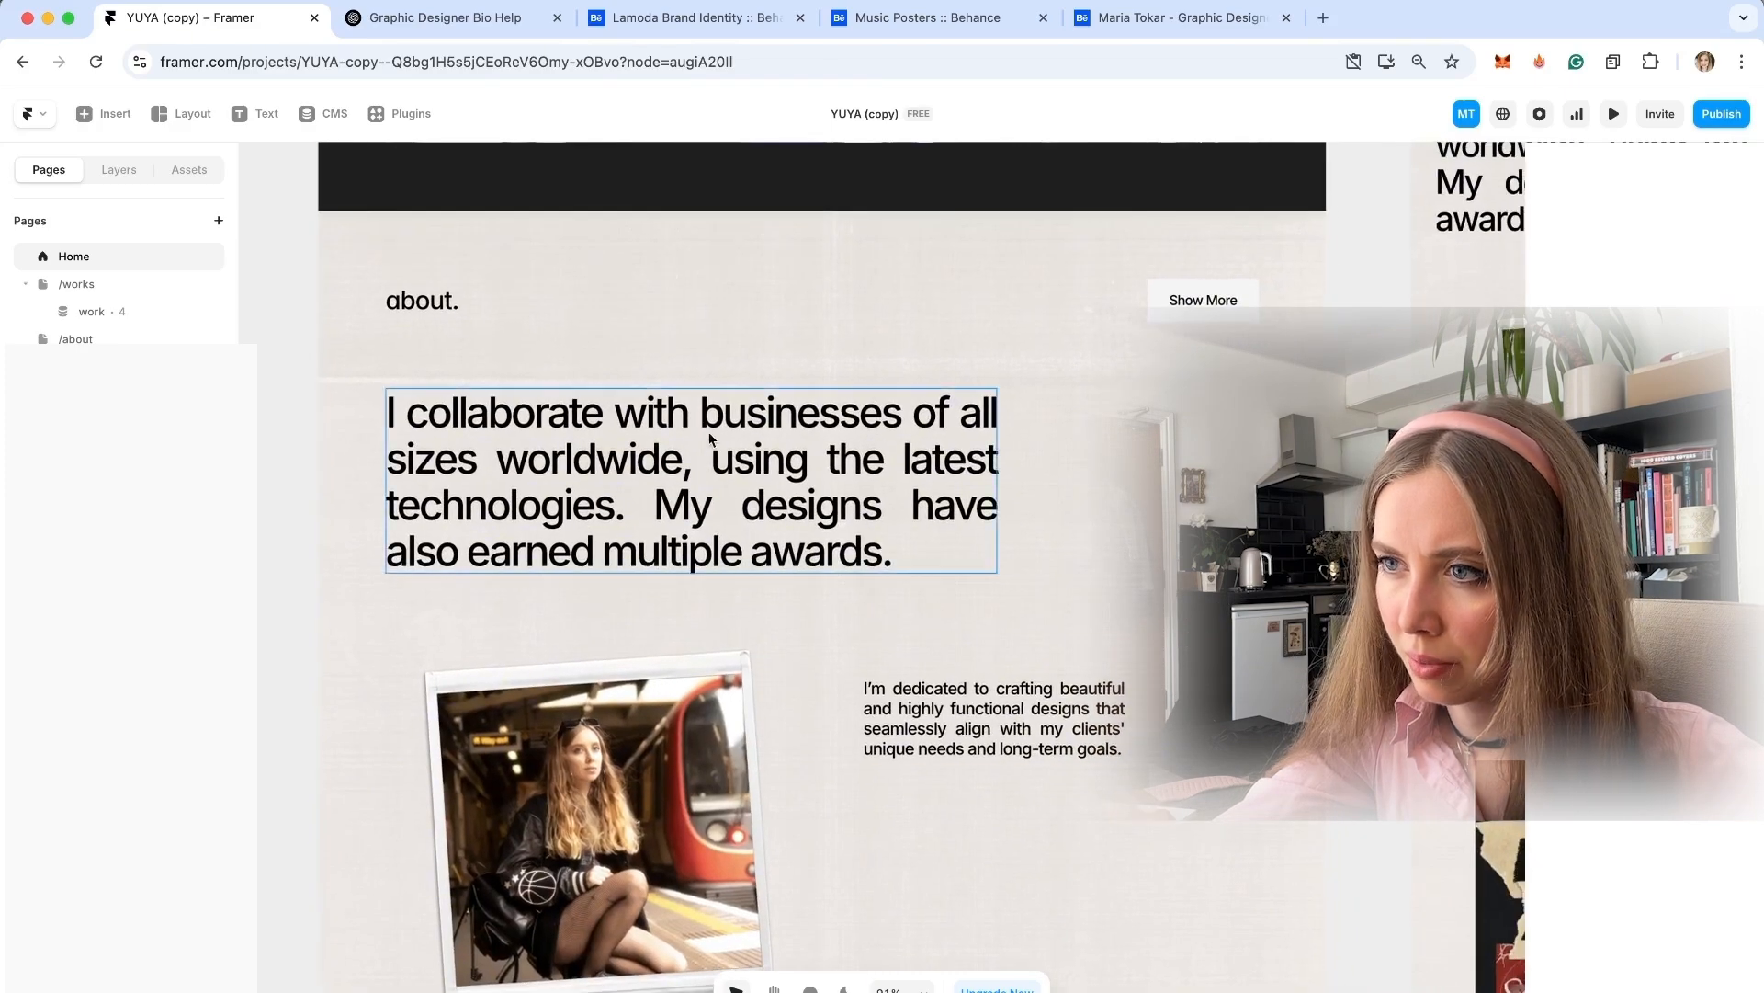
key(ctrl+Tab)
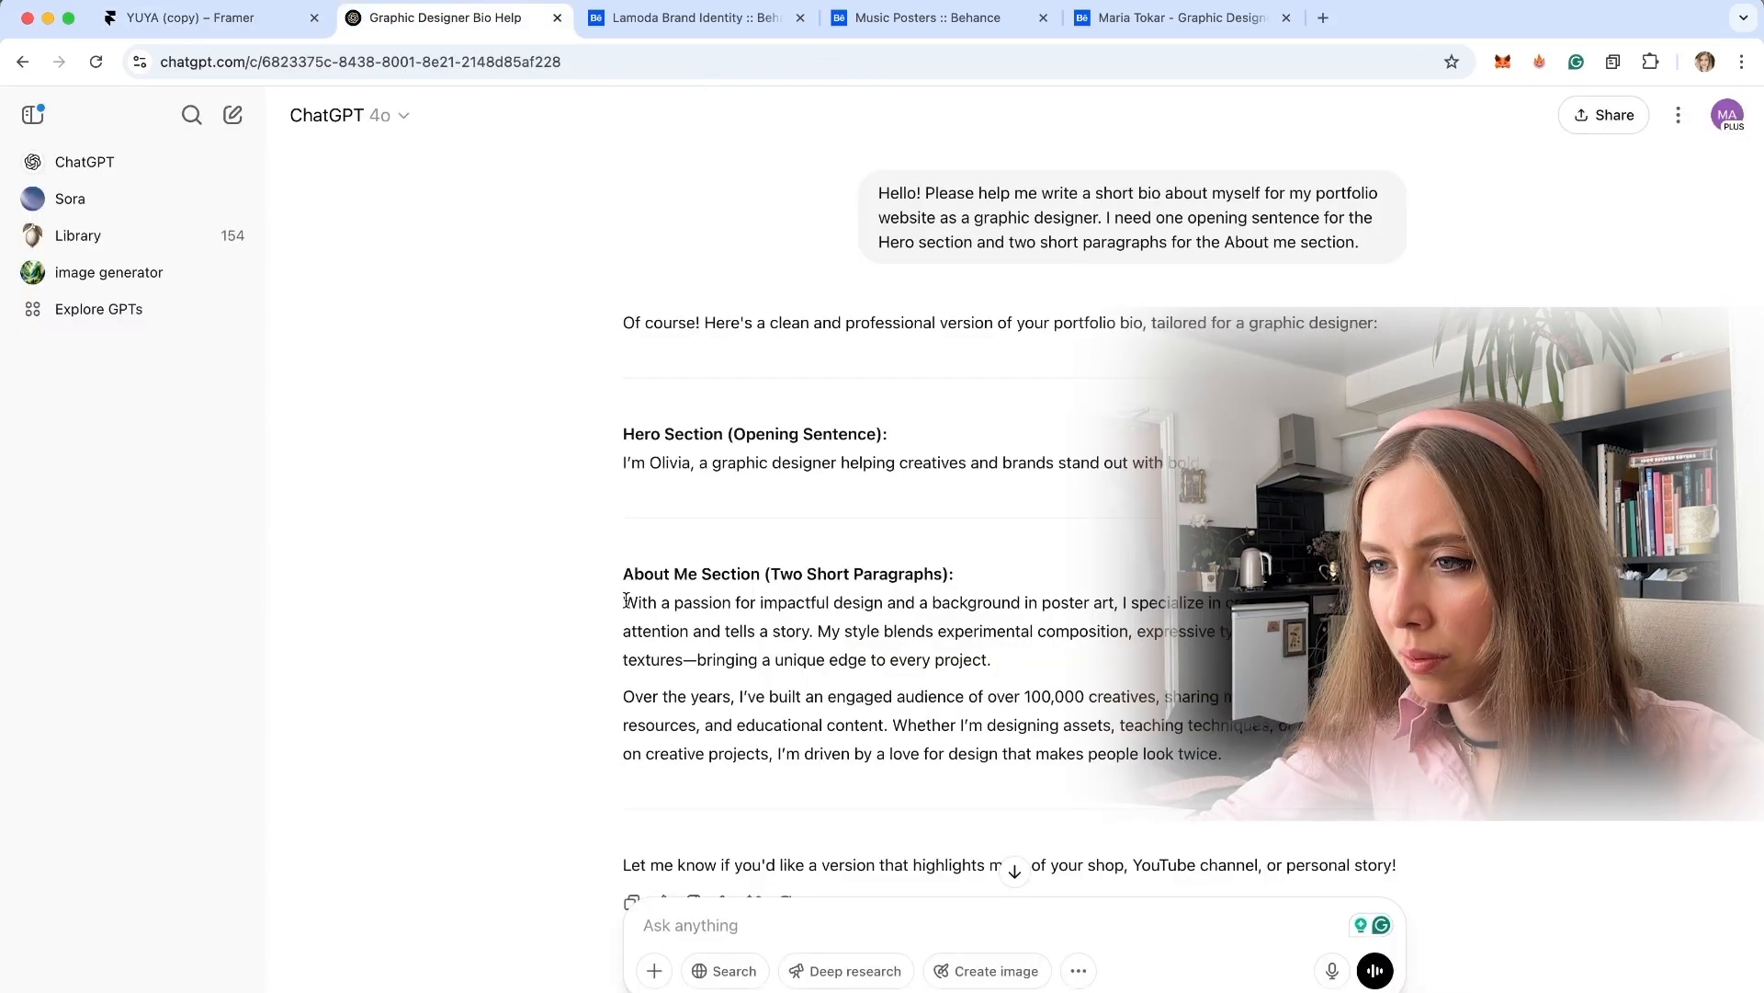
drag(625, 599, 1042, 669)
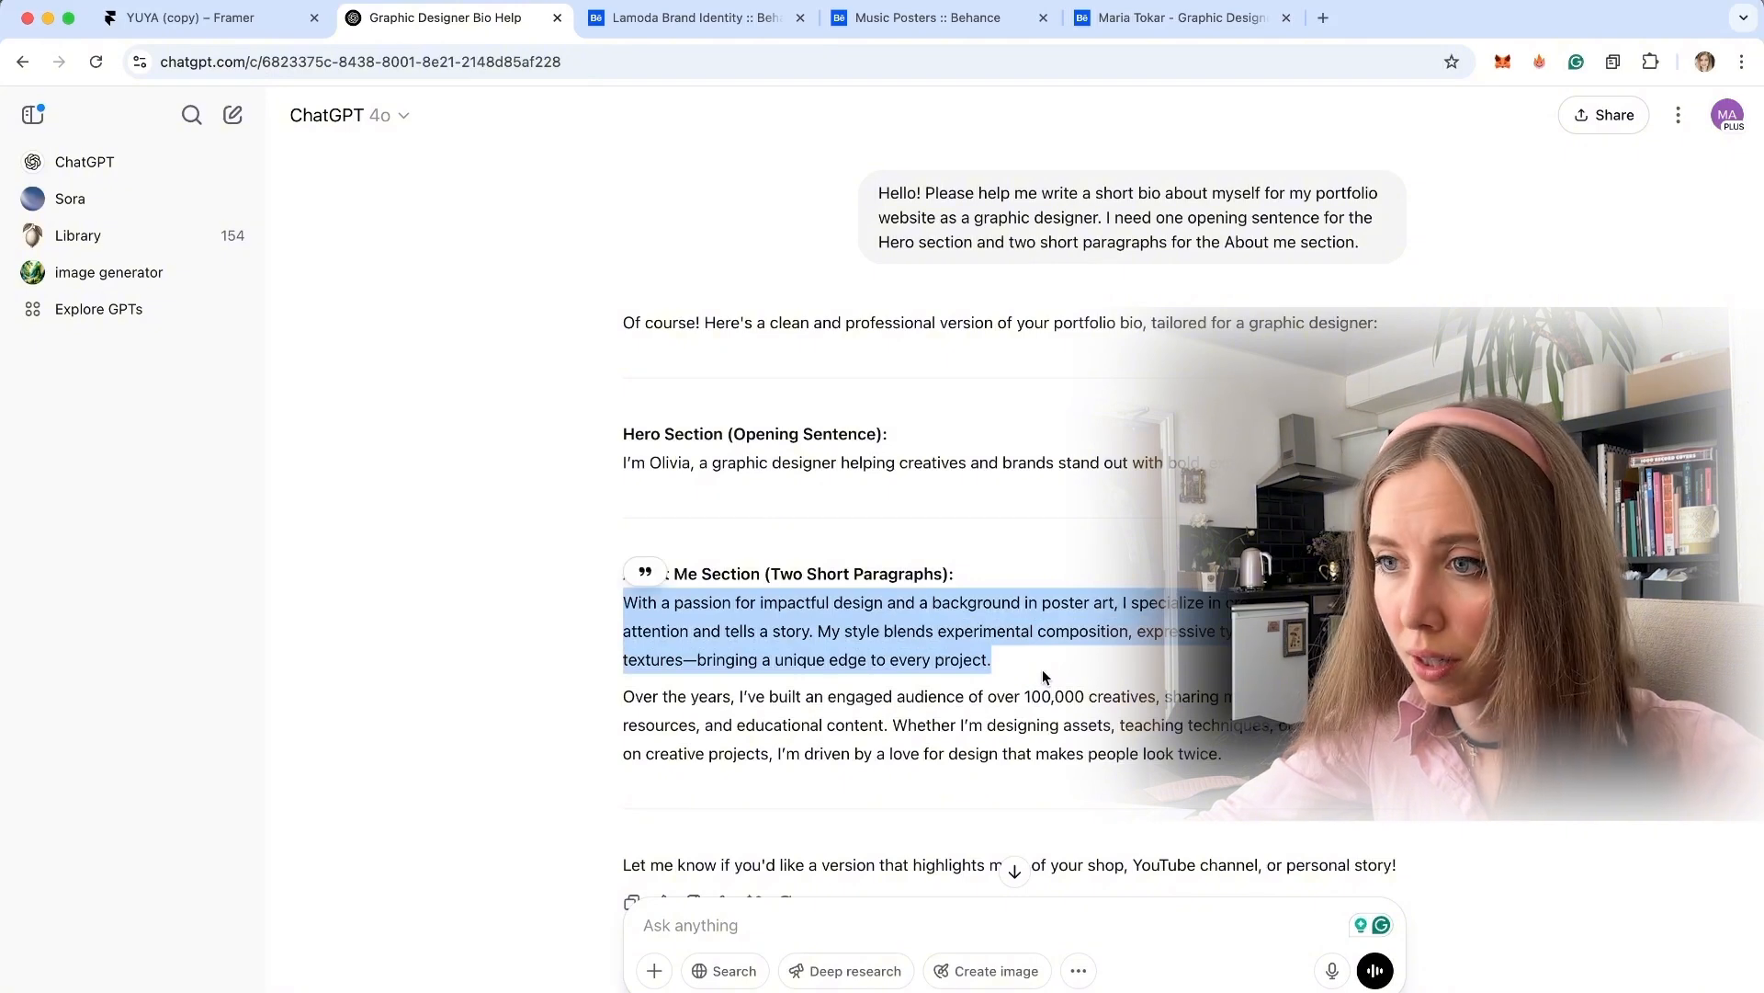
click(242, 22)
click(698, 500)
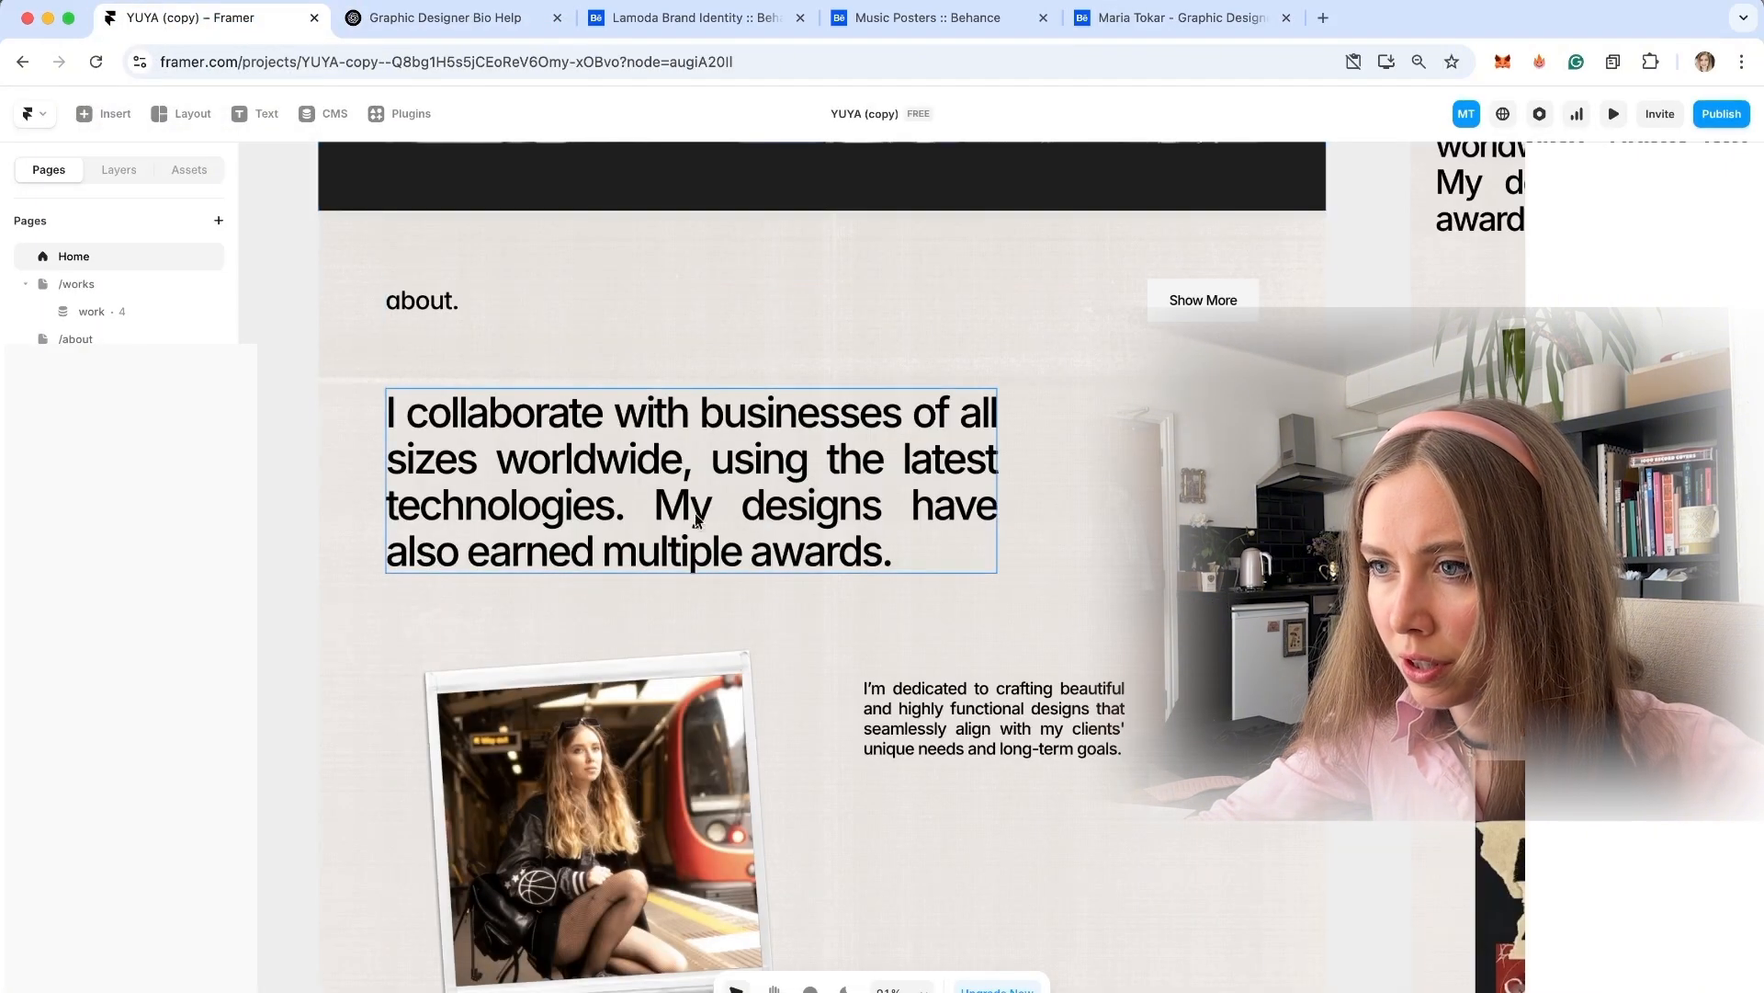
double_click(698, 501)
key(super+a)
text(With a passion for impactful design and a background in poster art, I specialize in creating work that grabs attention and tells a story. My style blends experimental composition, expressive typography, and layered textures—bringing a unique edge to every project.)
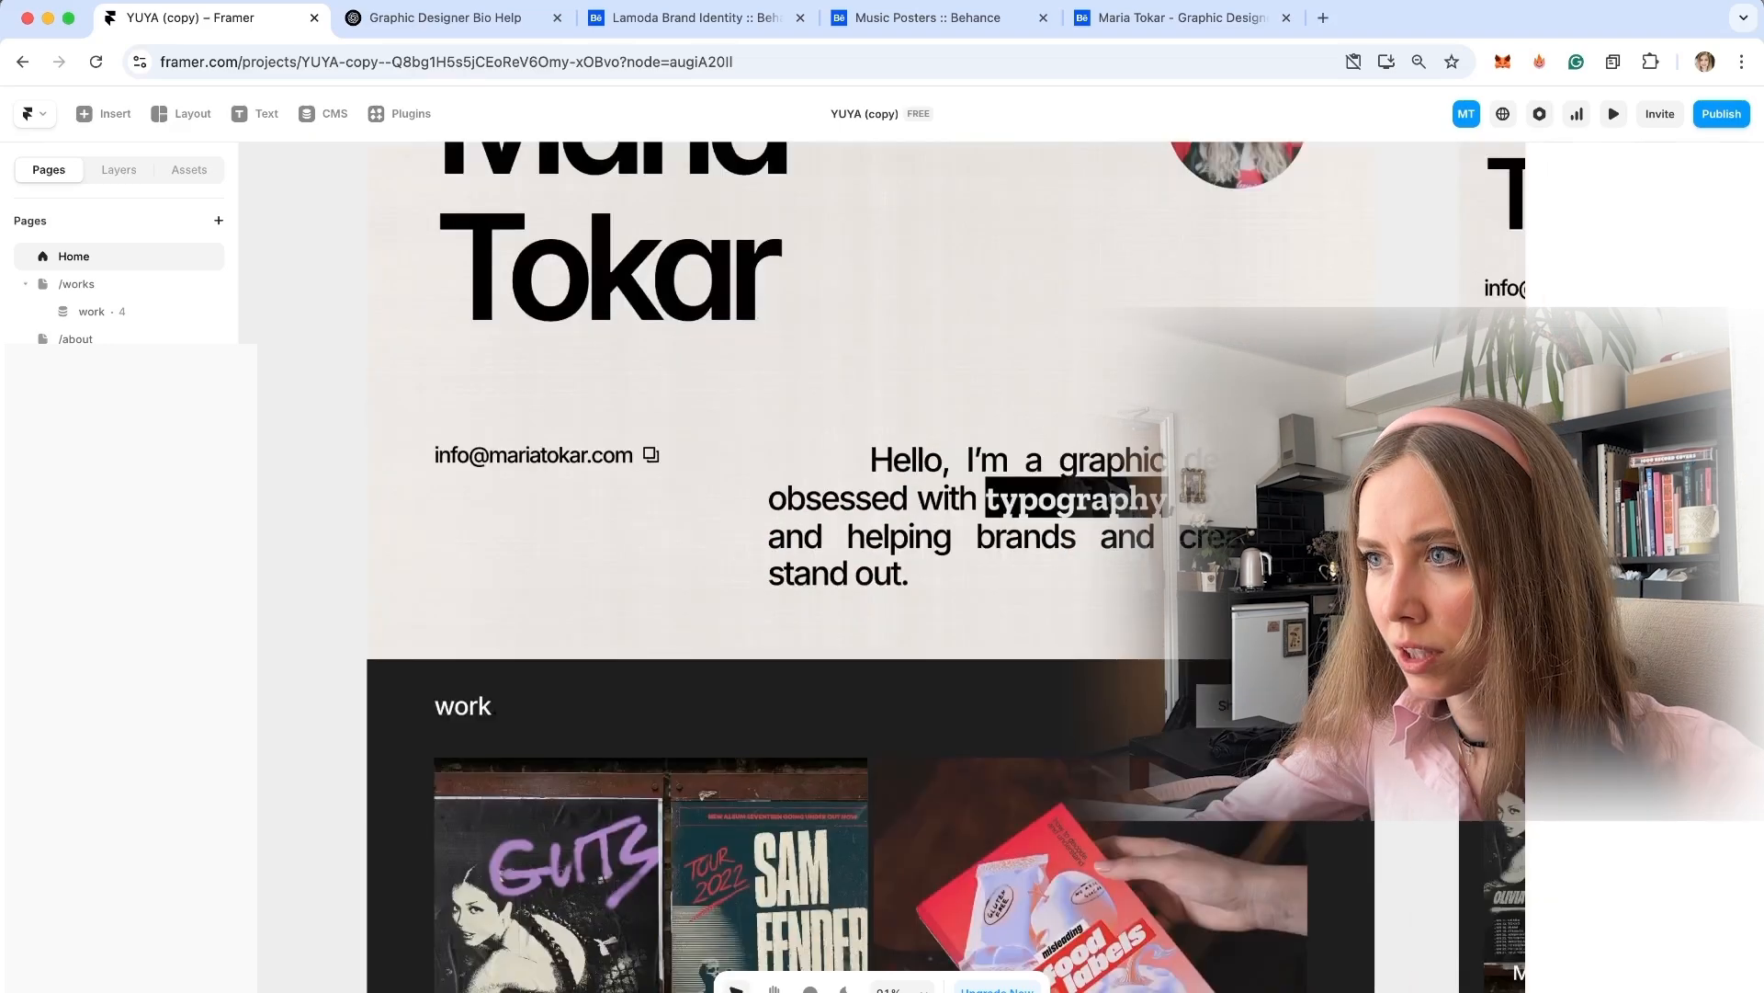
scroll(882, 551, up, 2)
scroll(882, 552, down, 10)
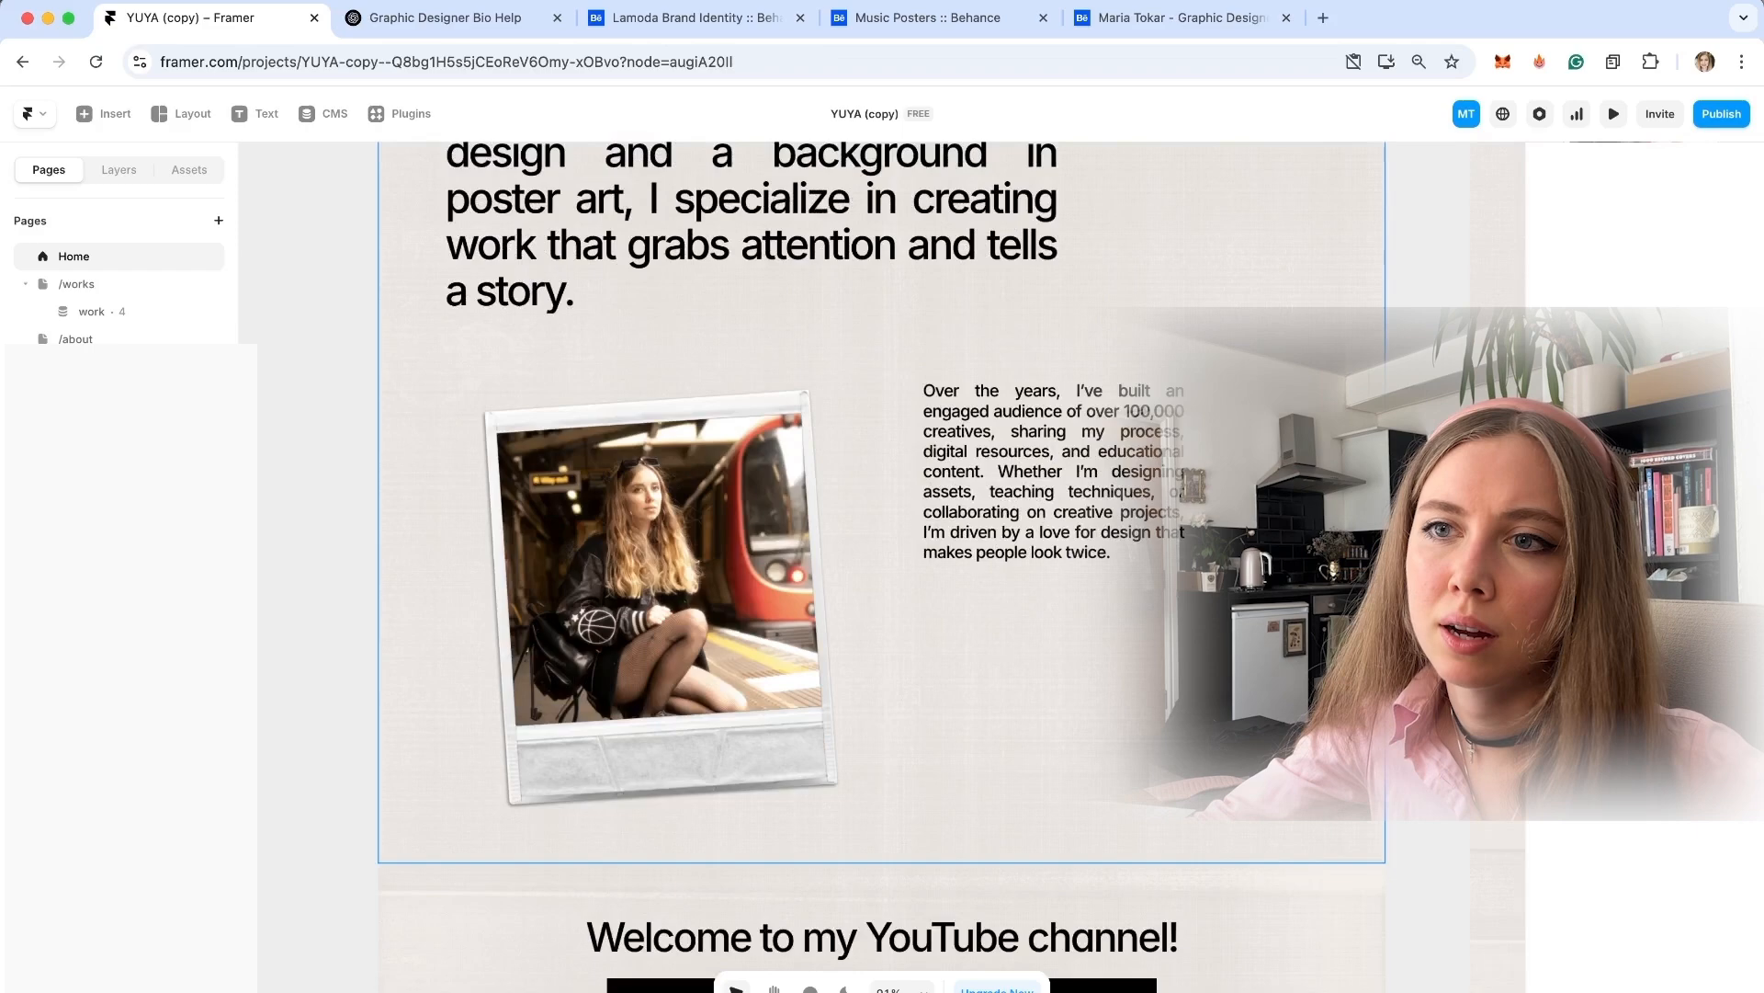
Open the /about page and hide the Read.cv button in its about section header.
click(75, 338)
scroll(978, 350, up, 5)
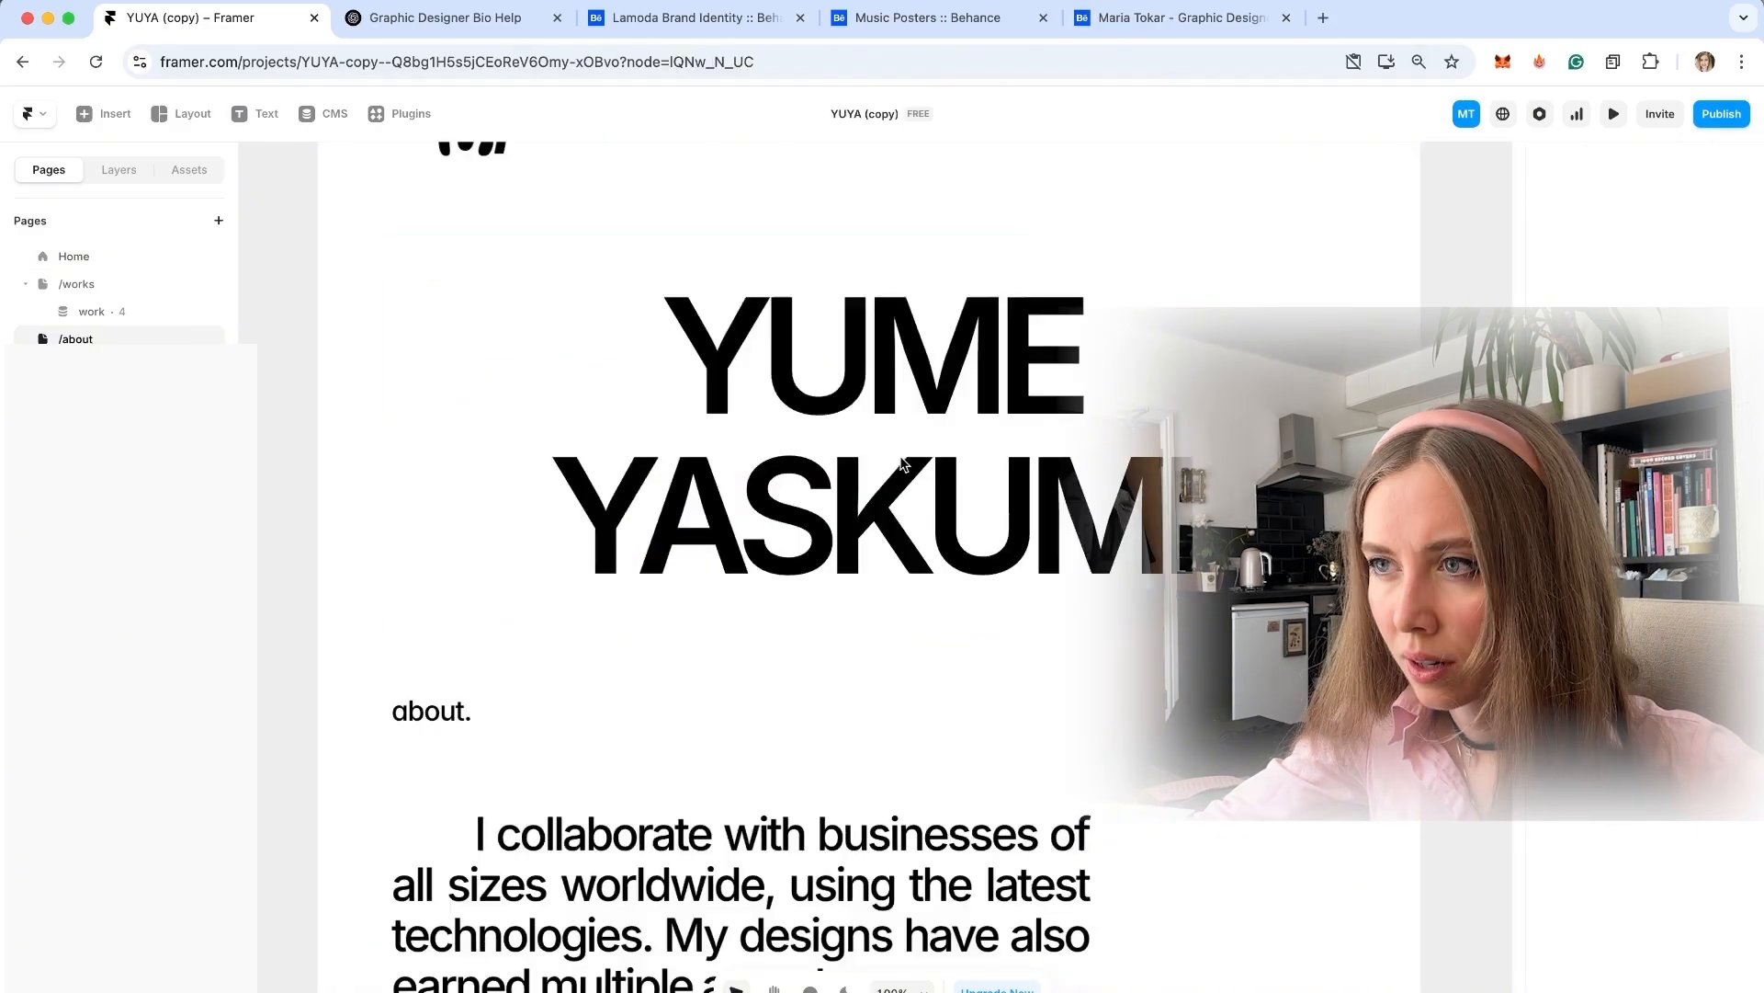
scroll(905, 464, right, 1)
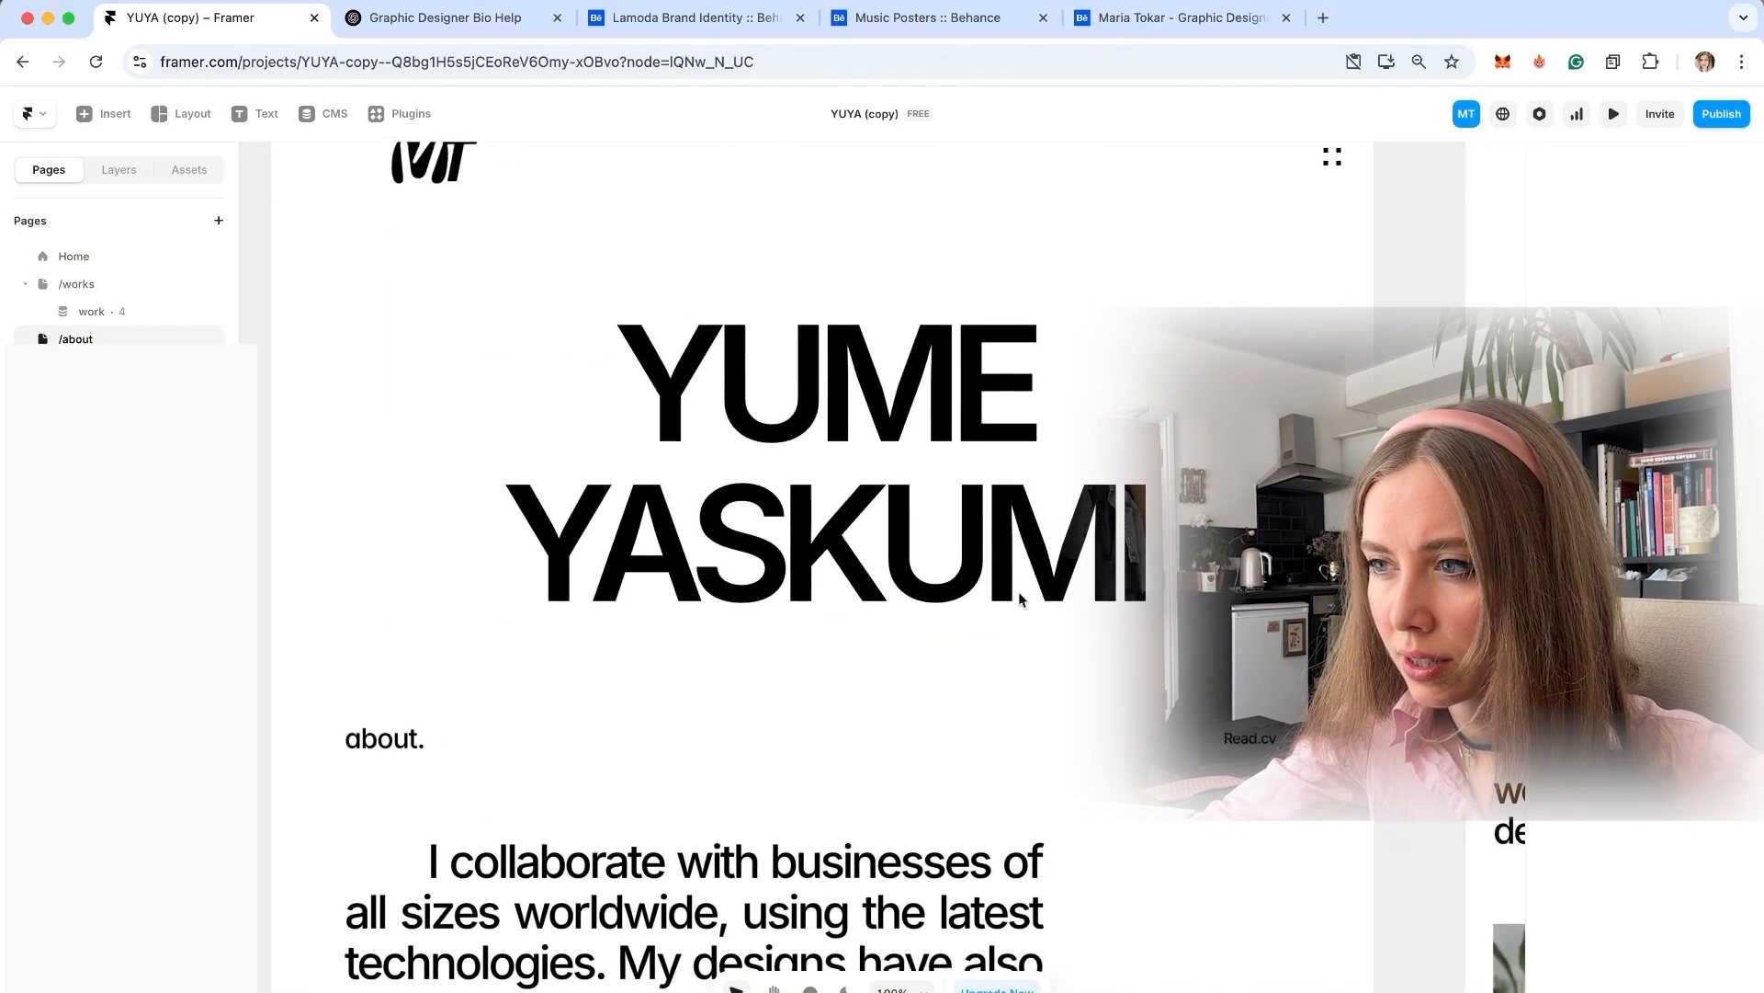
scroll(1206, 658, down, 3)
scroll(1205, 651, down, 3)
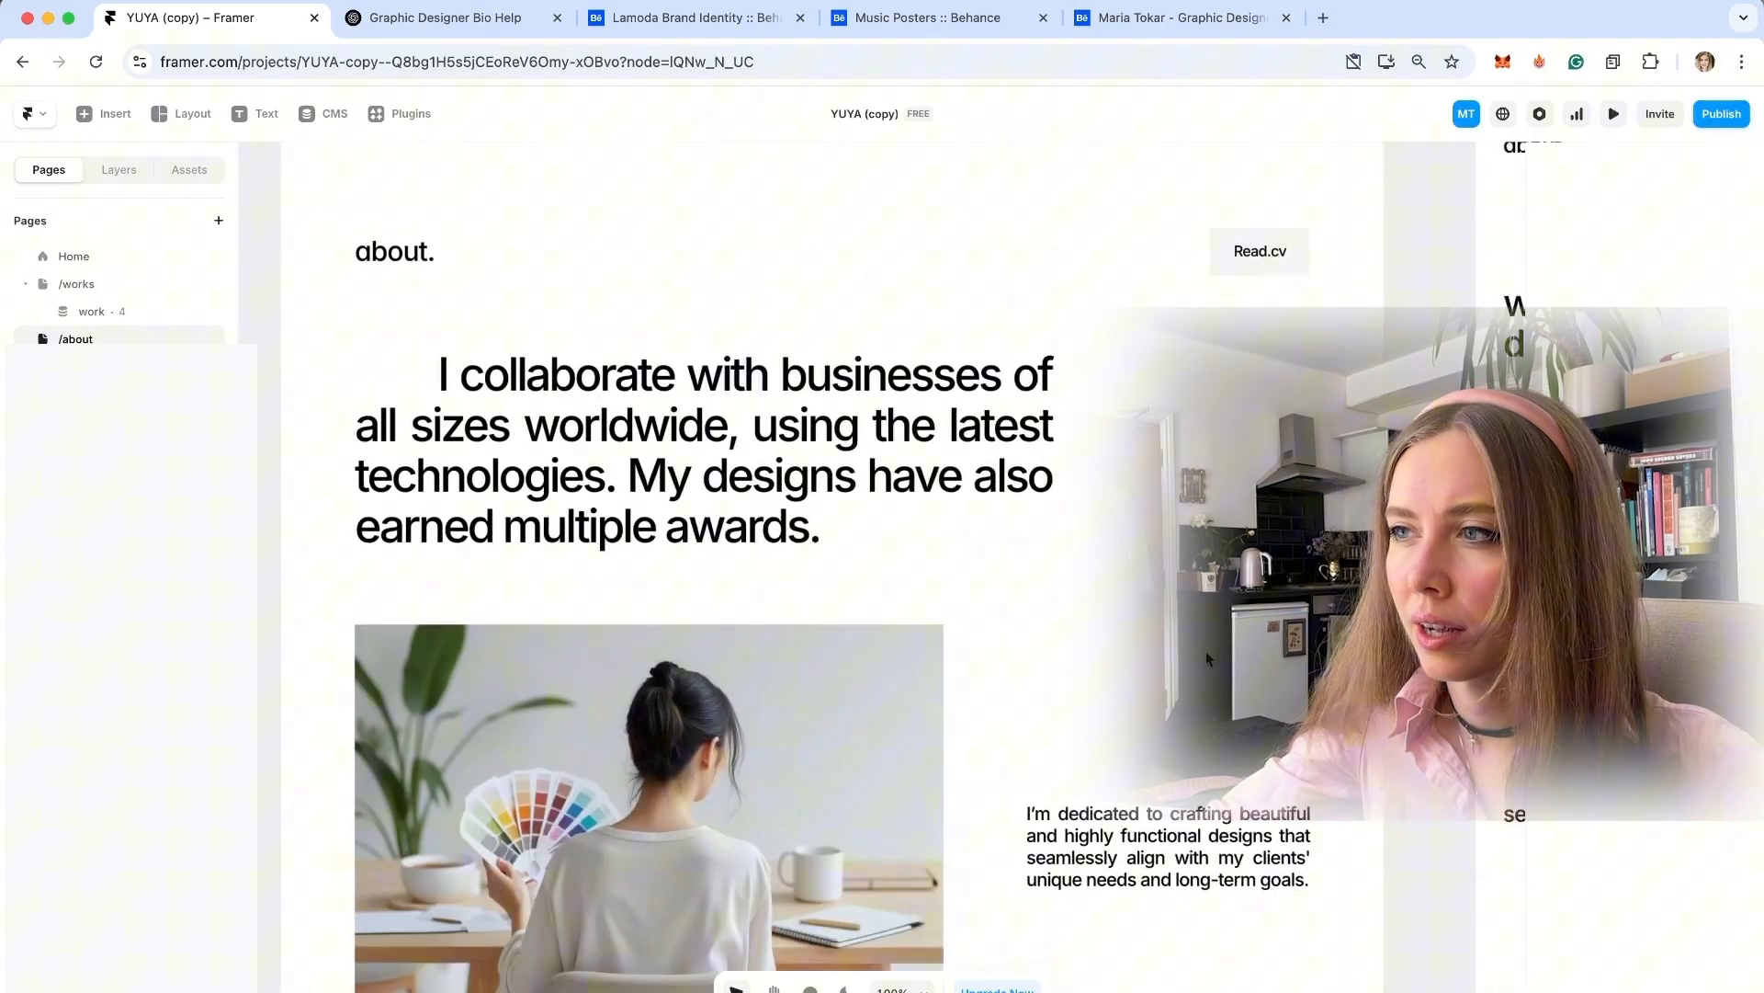
click(1236, 261)
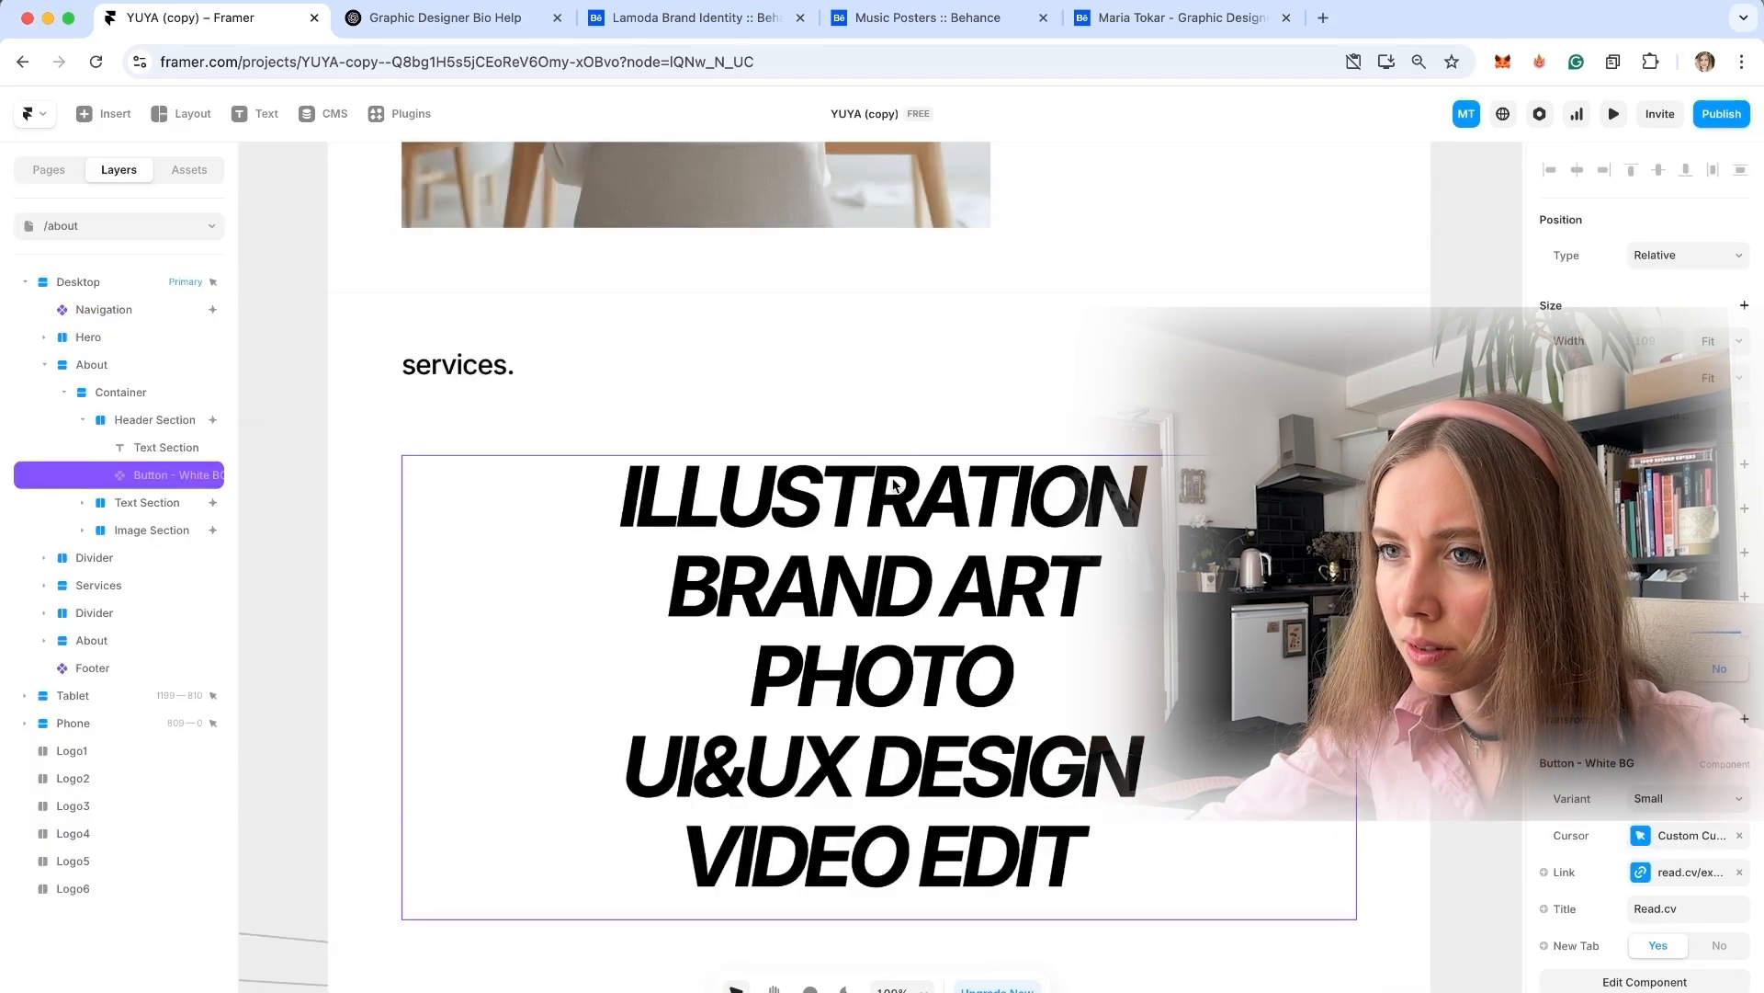
click(893, 483)
double_click(893, 482)
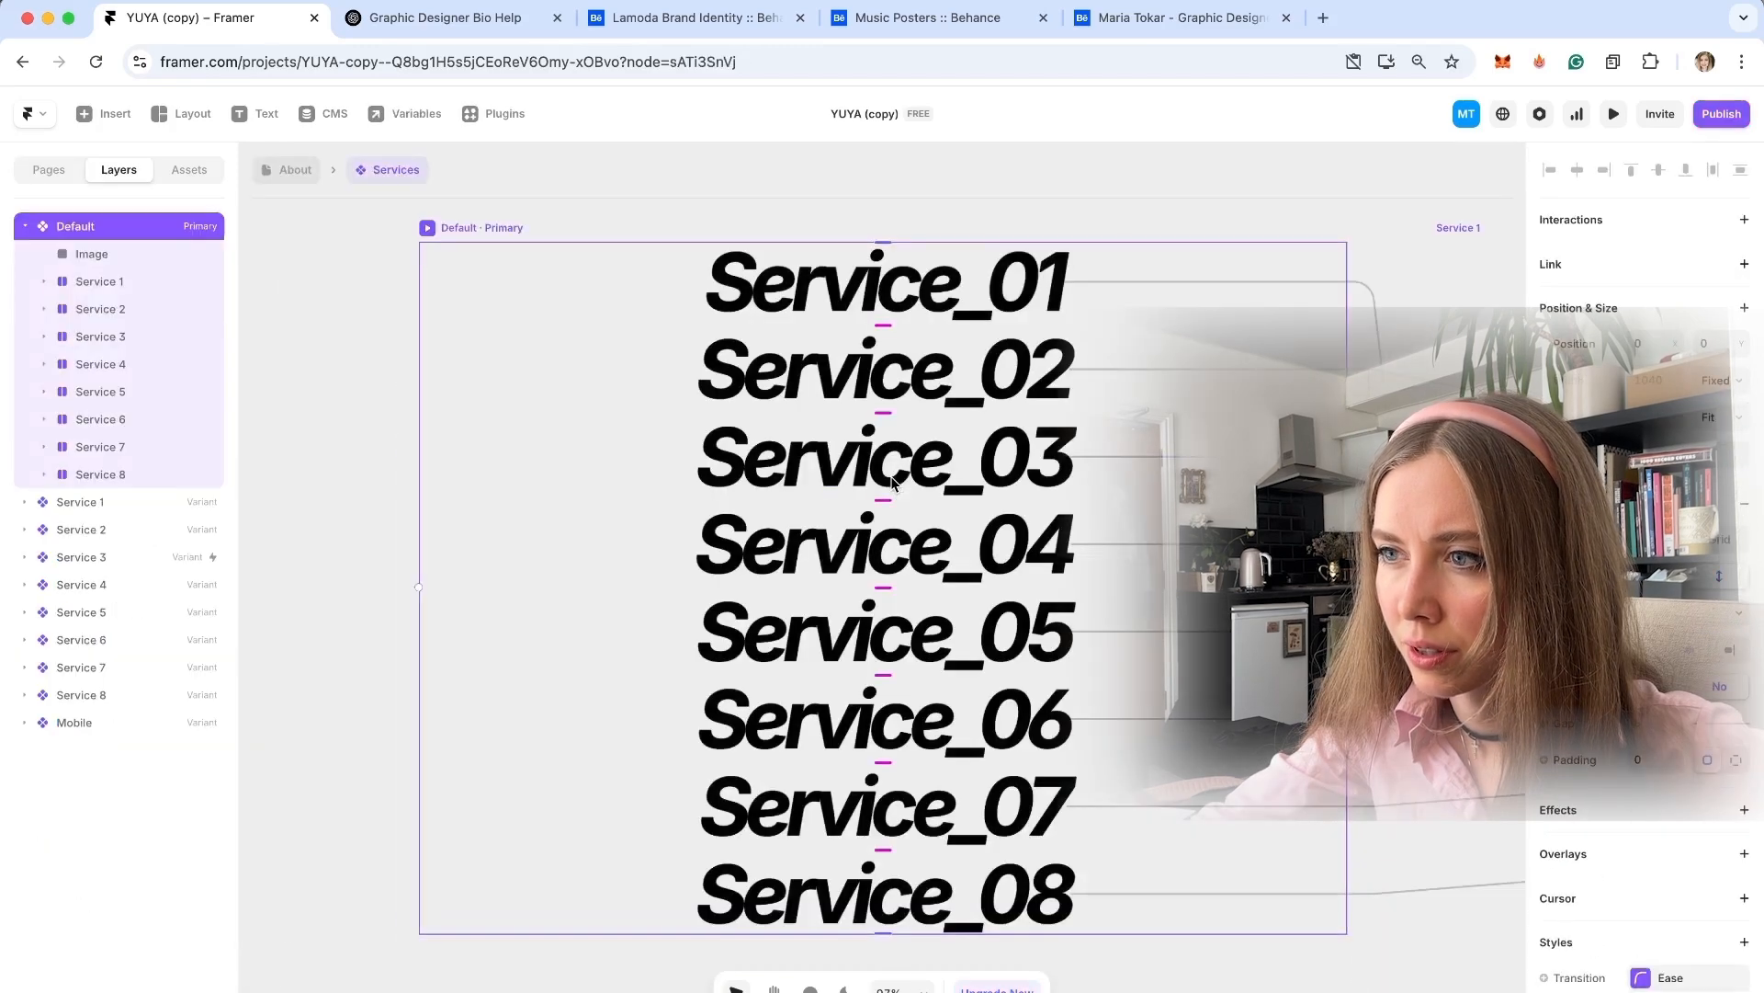
key(Escape)
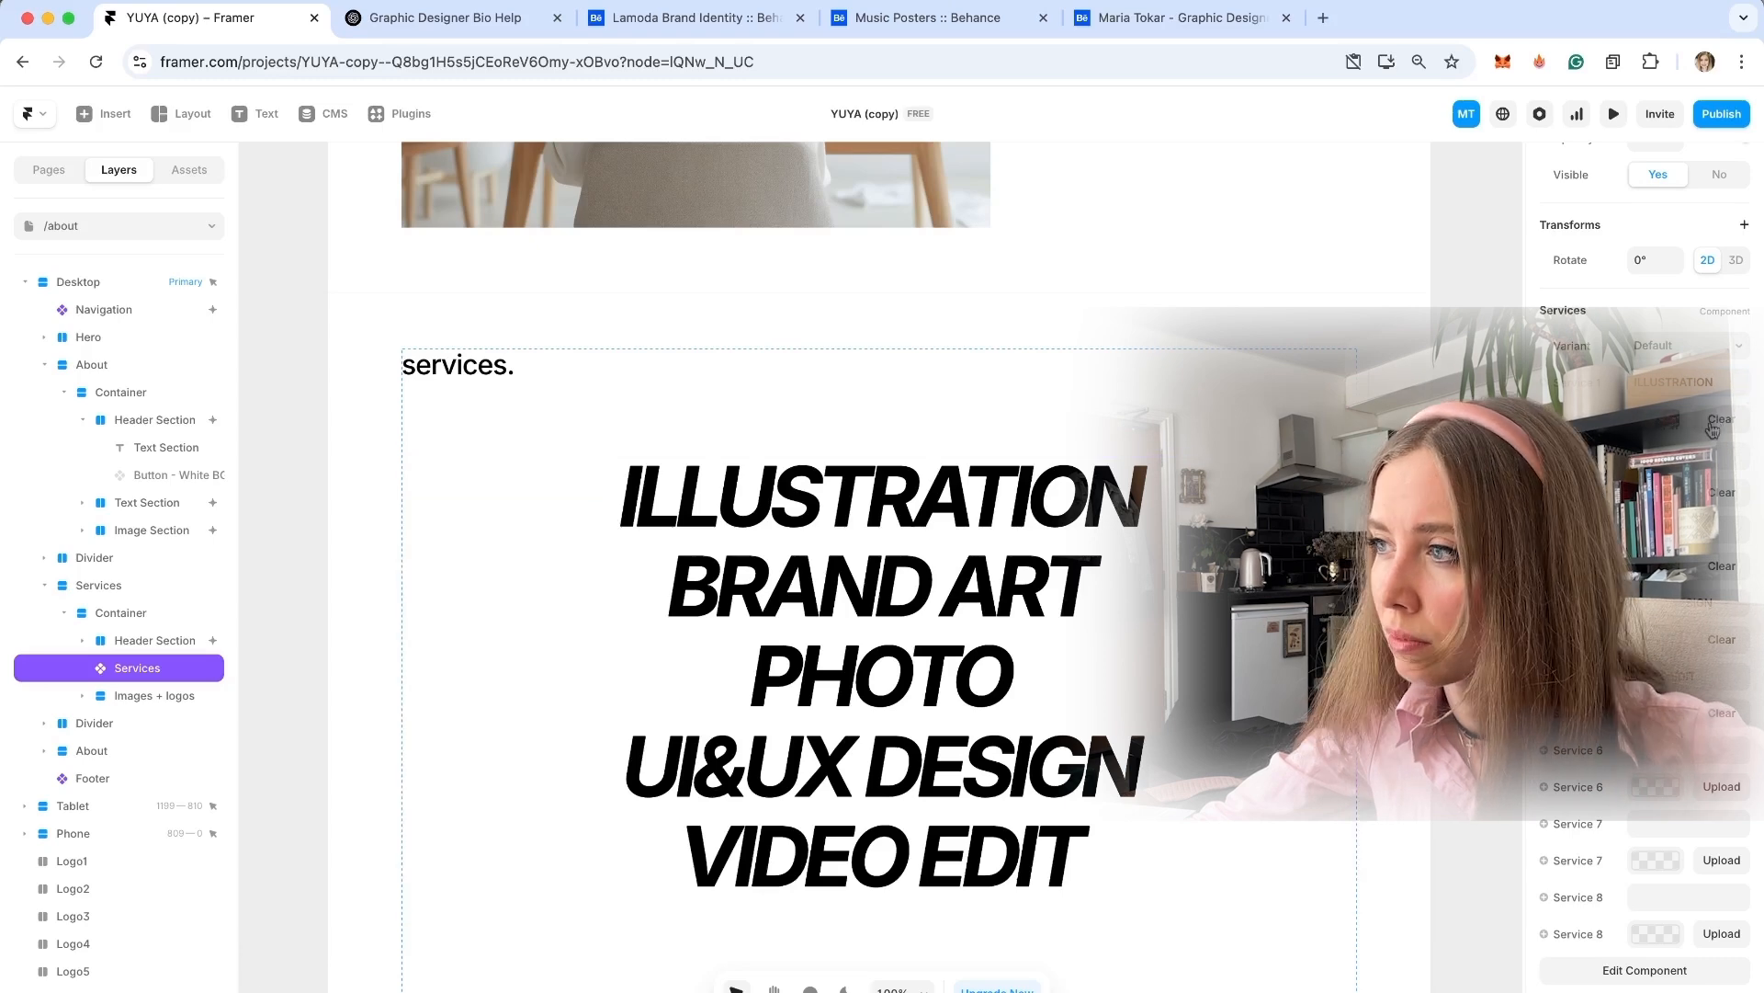
click(1437, 313)
Change the first entry of the /about page's services list to "POSTER DESIGN".
click(1034, 497)
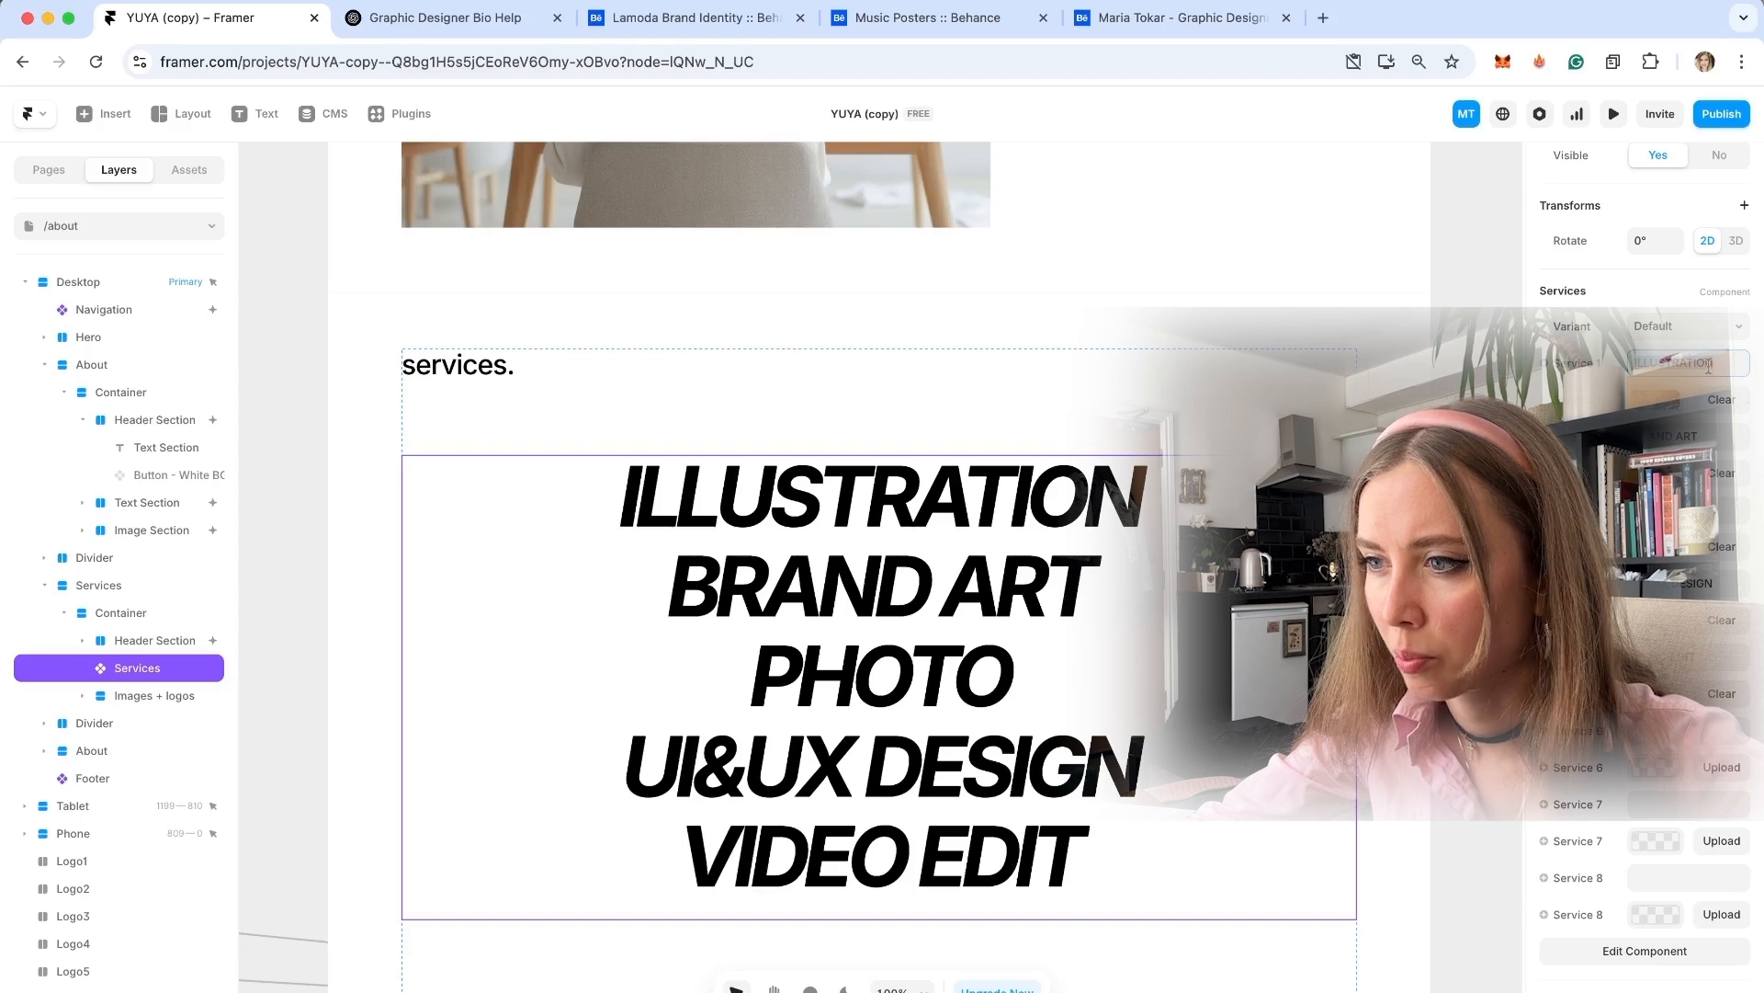
triple_click(1707, 365)
key(BackSpace)
text(po)
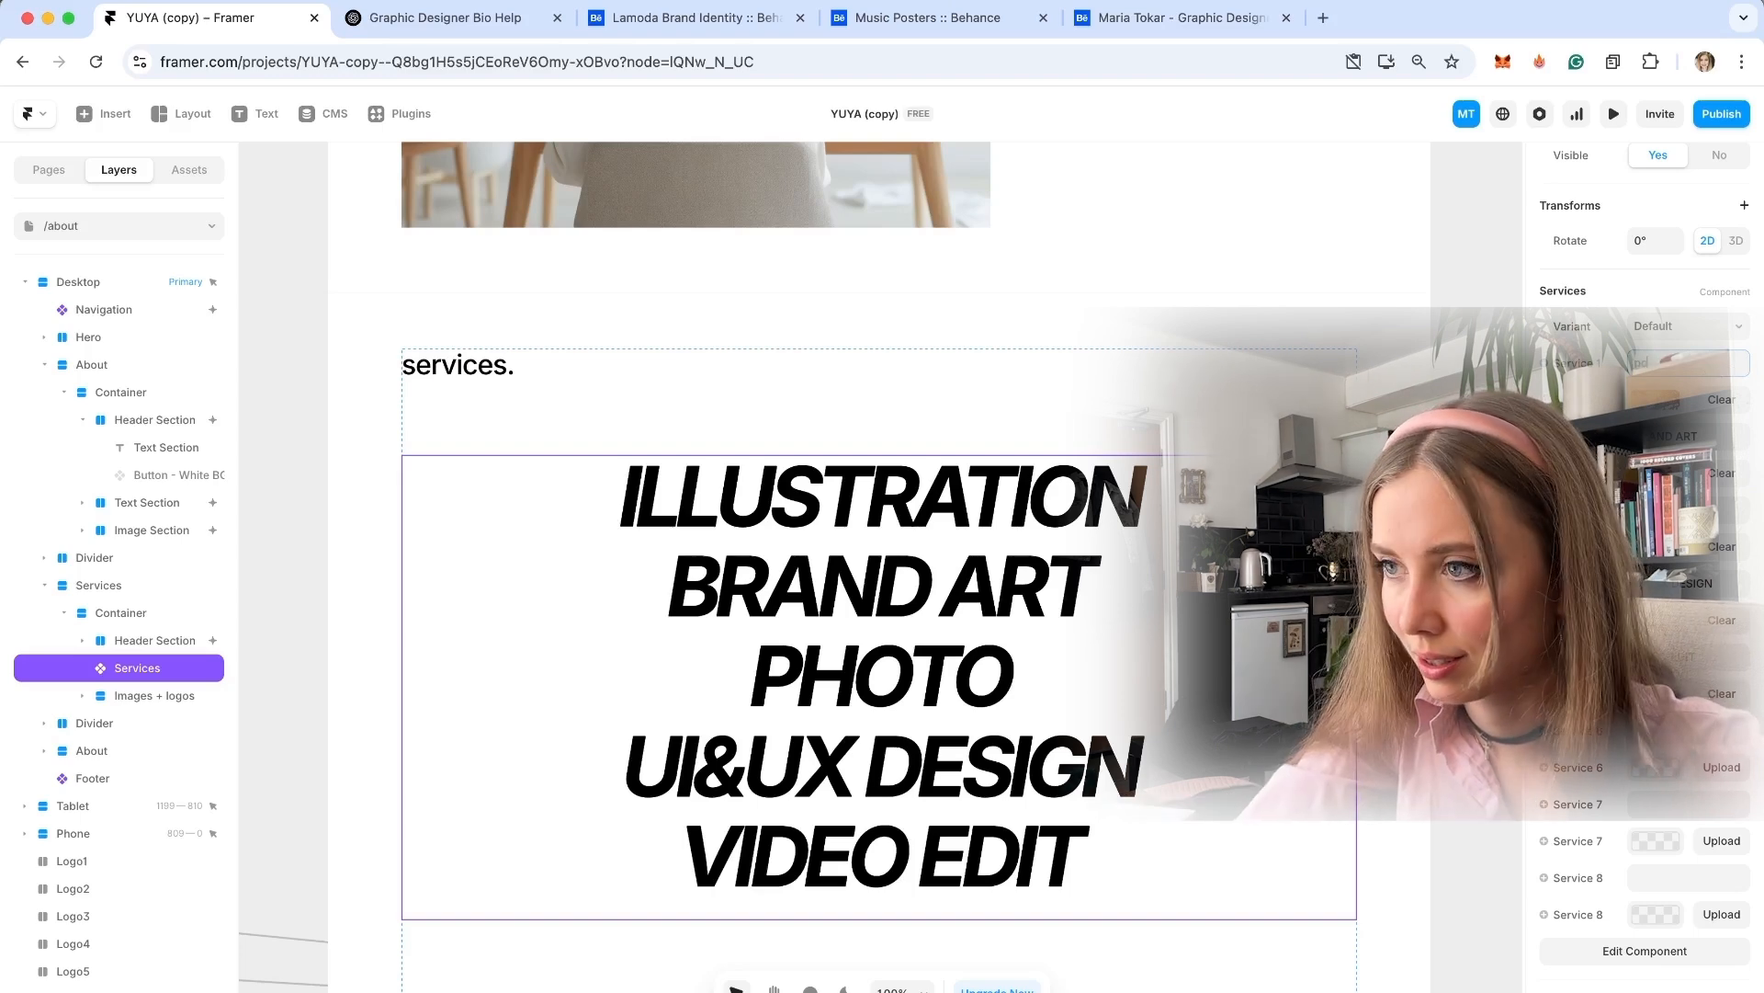
text(ster design)
Change the second entry of the services list to "BRAND IDENTITY".
triple_click(1700, 435)
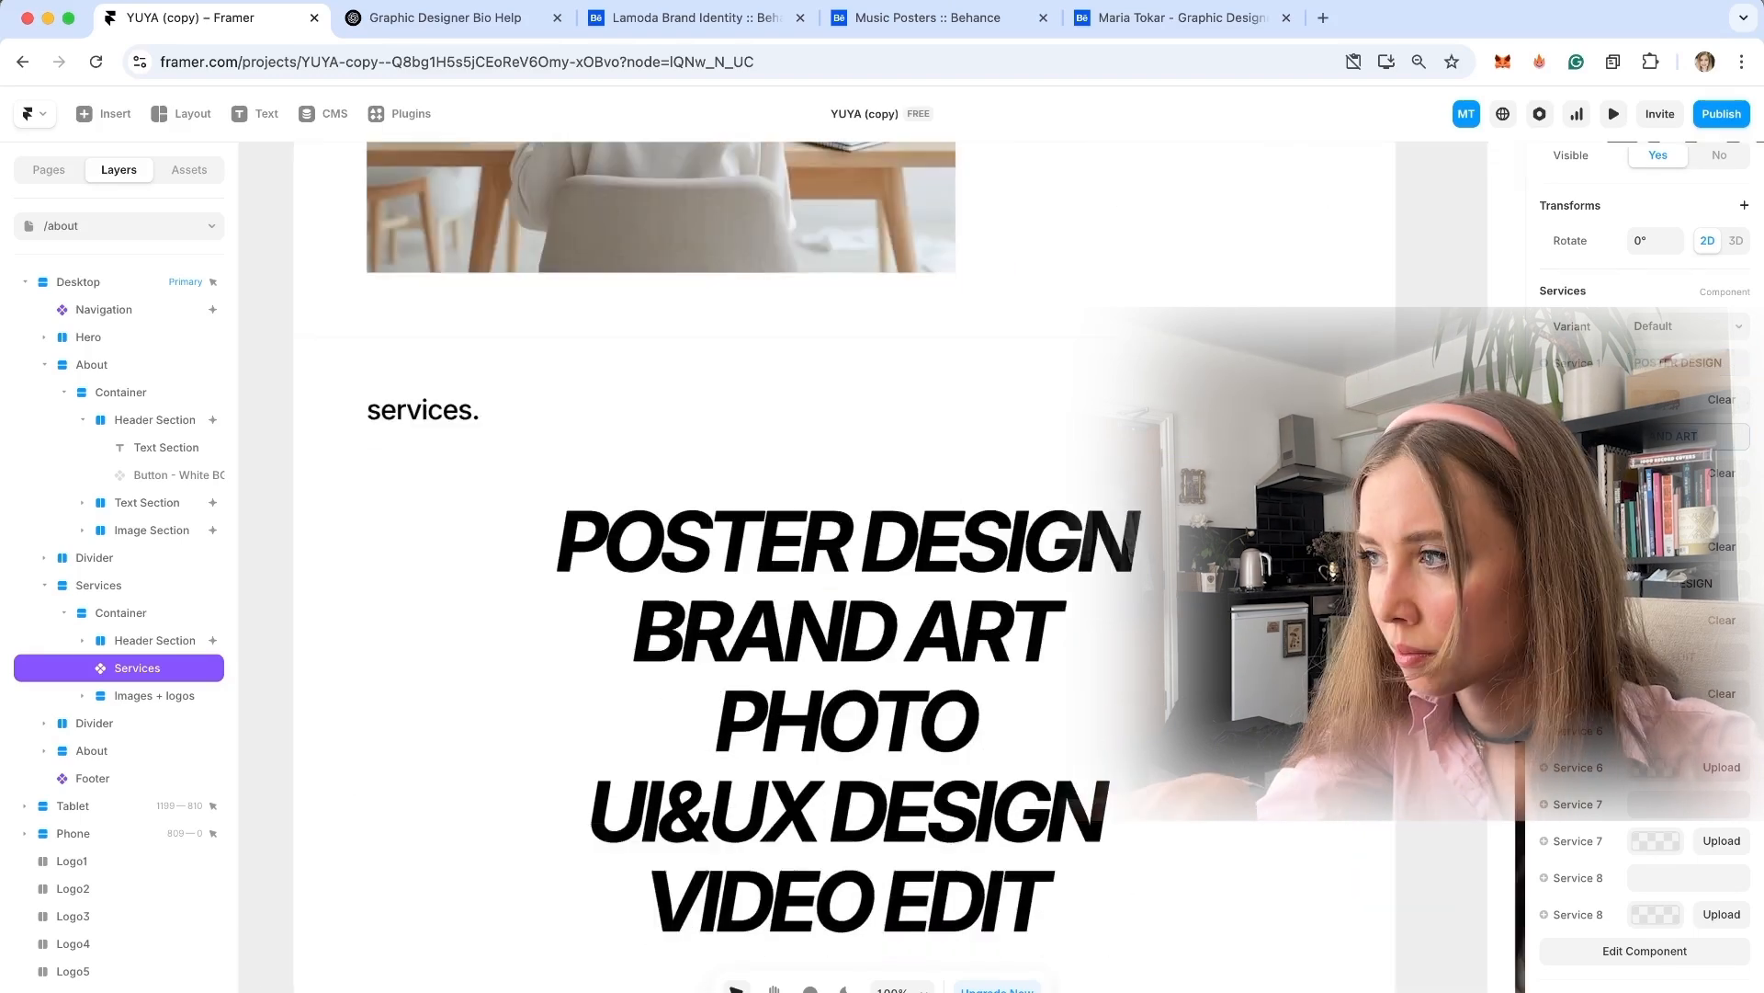
text(BRANDING)
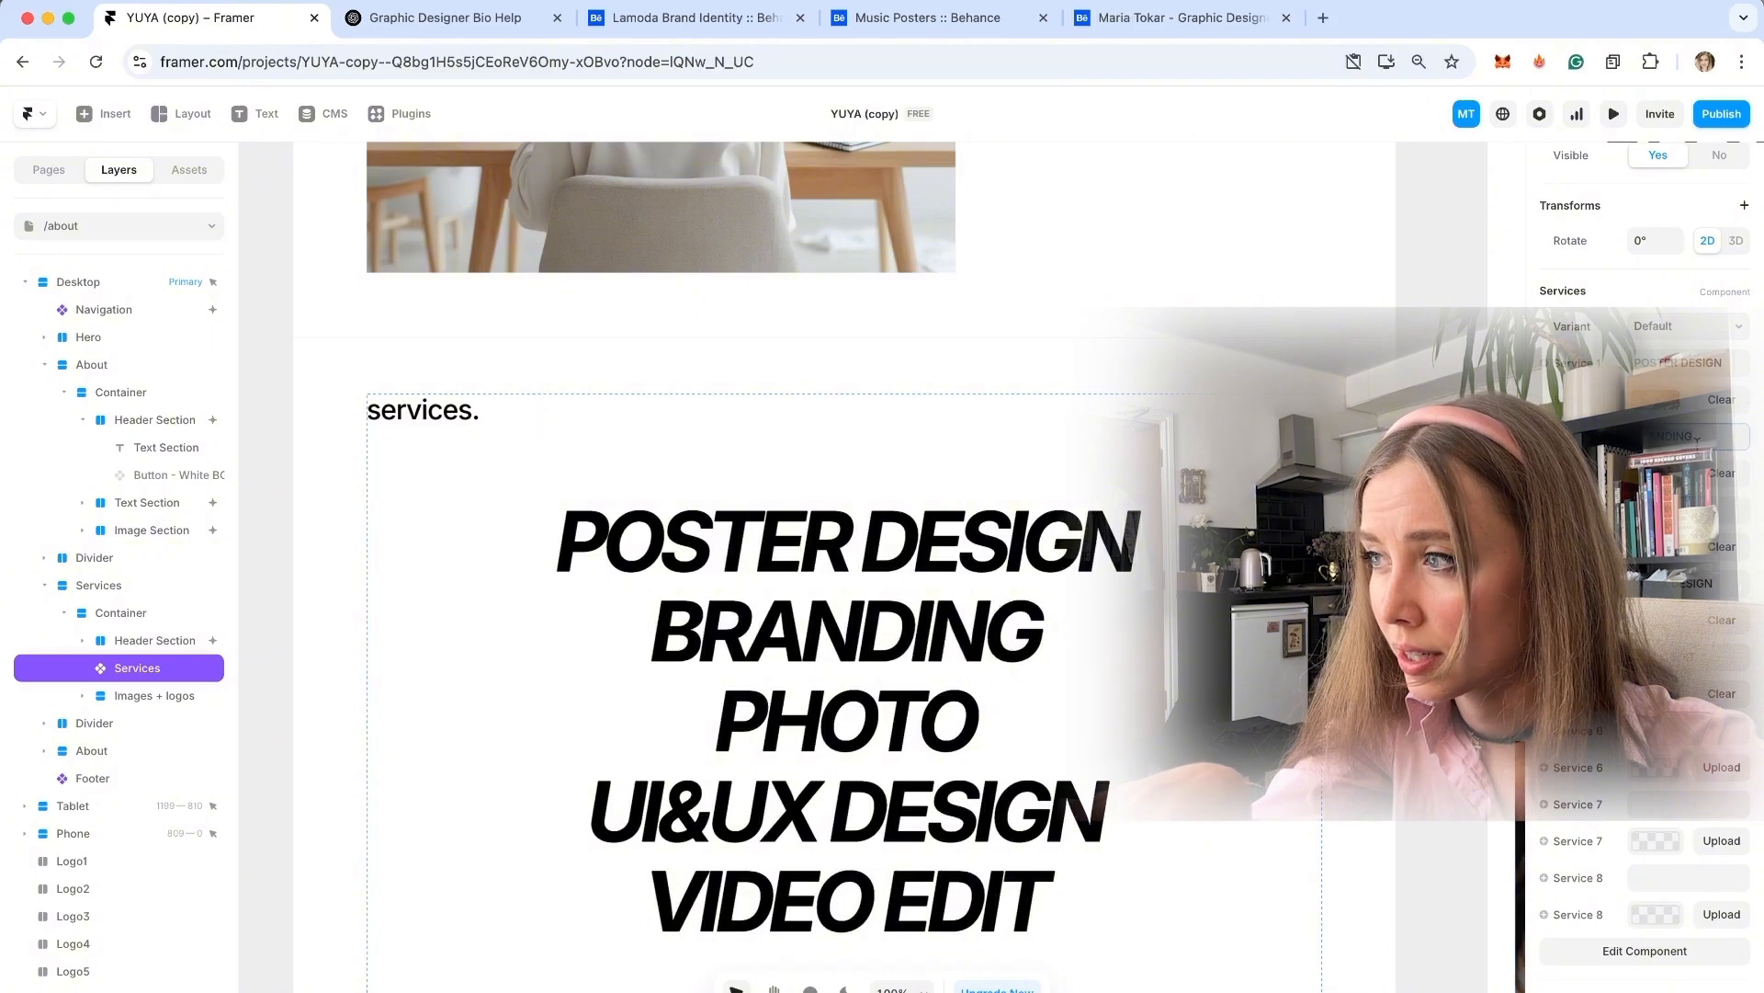
key(BackSpace)
key(BackSpace)
key(BackSpace)
text(IDENTITY)
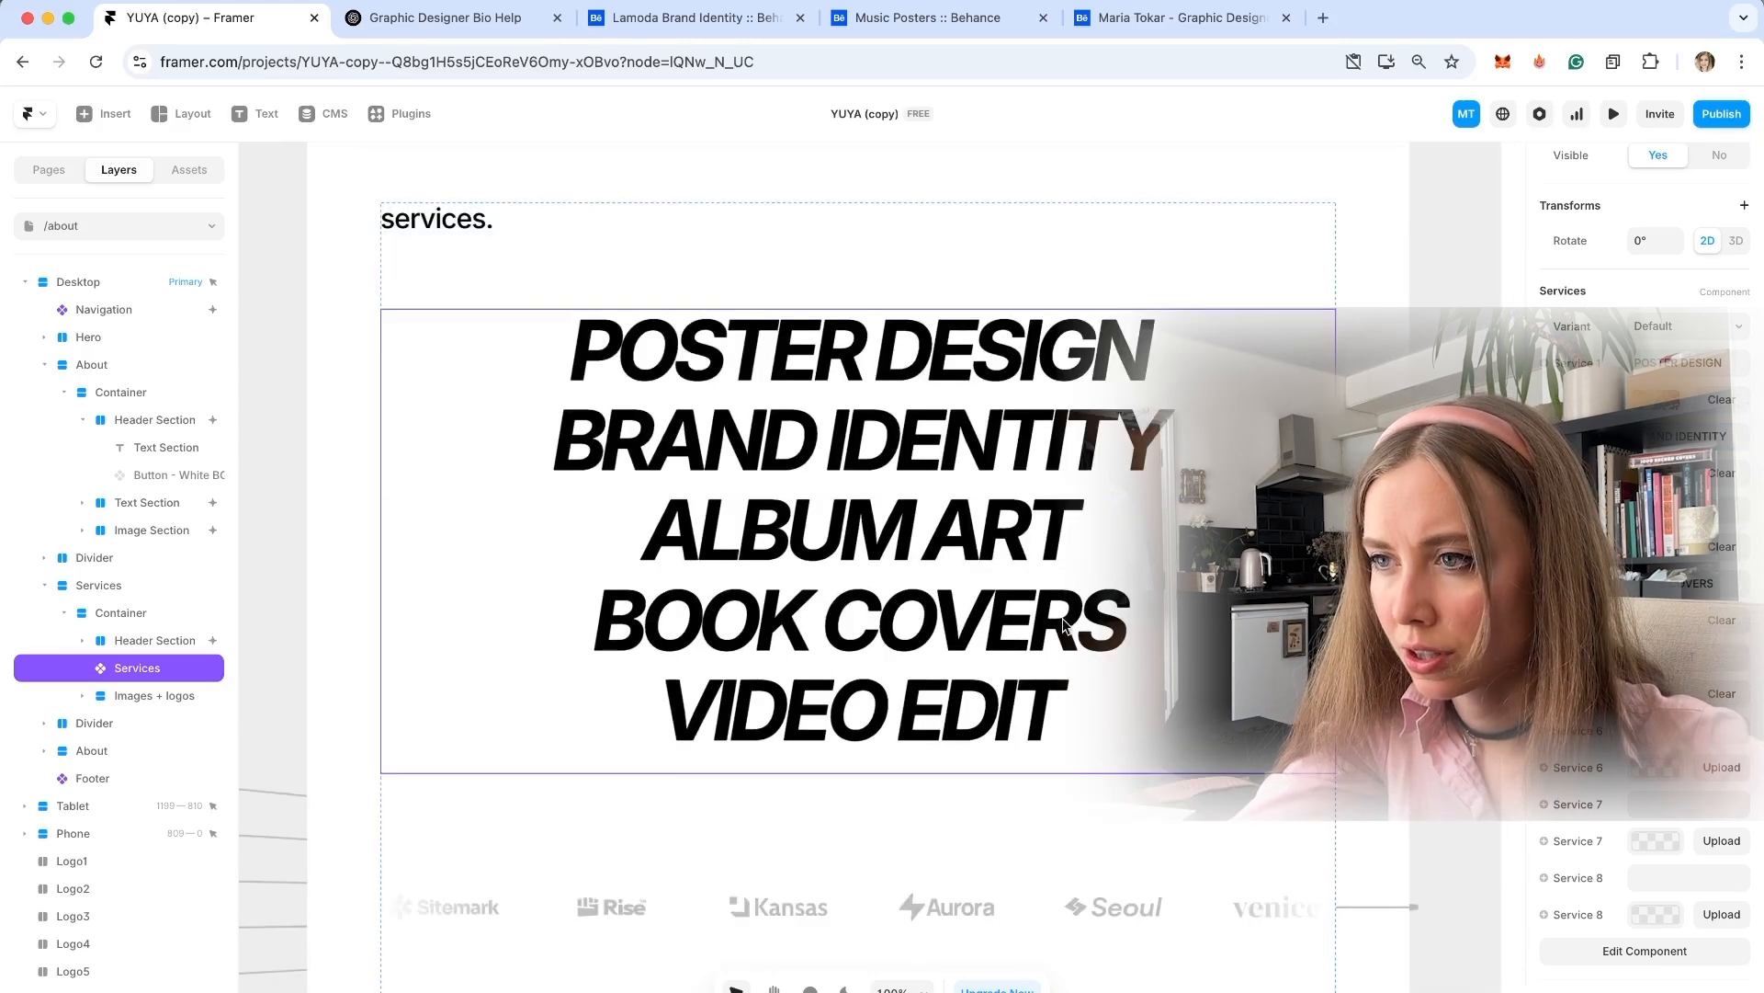
Check the projects on the Behance profile and change the fifth services entry to "PACKAGING".
scroll(1064, 625, up, 2)
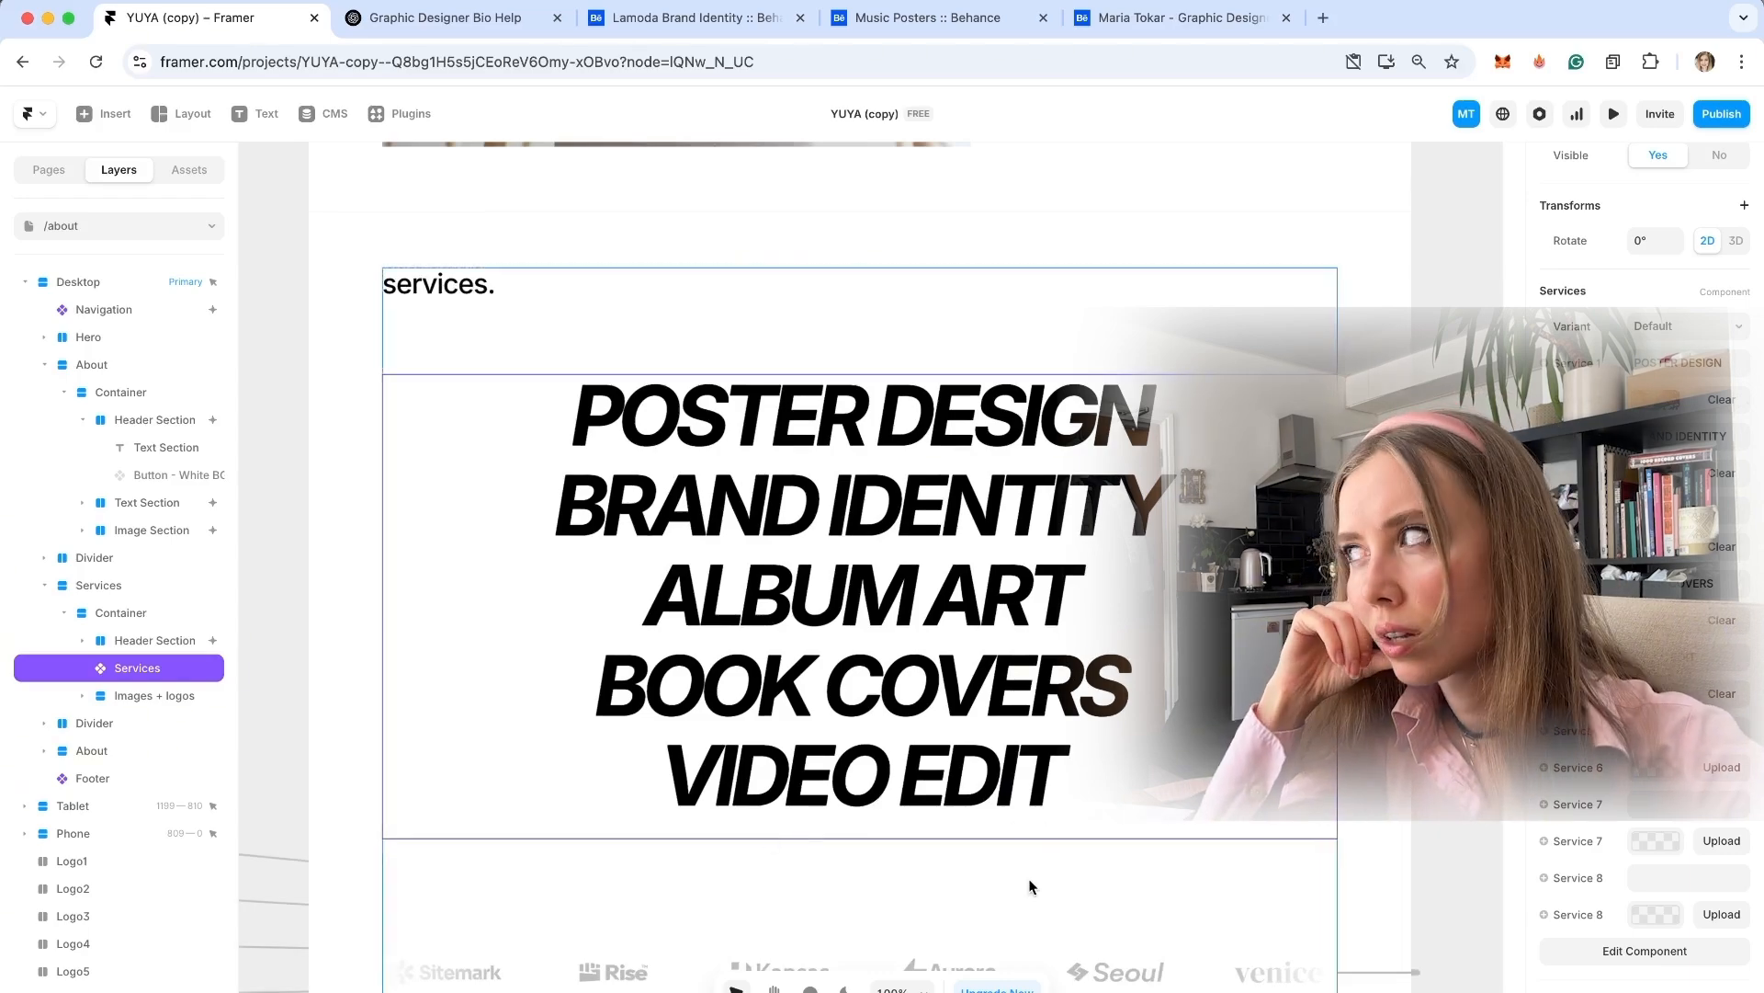
key(super+4)
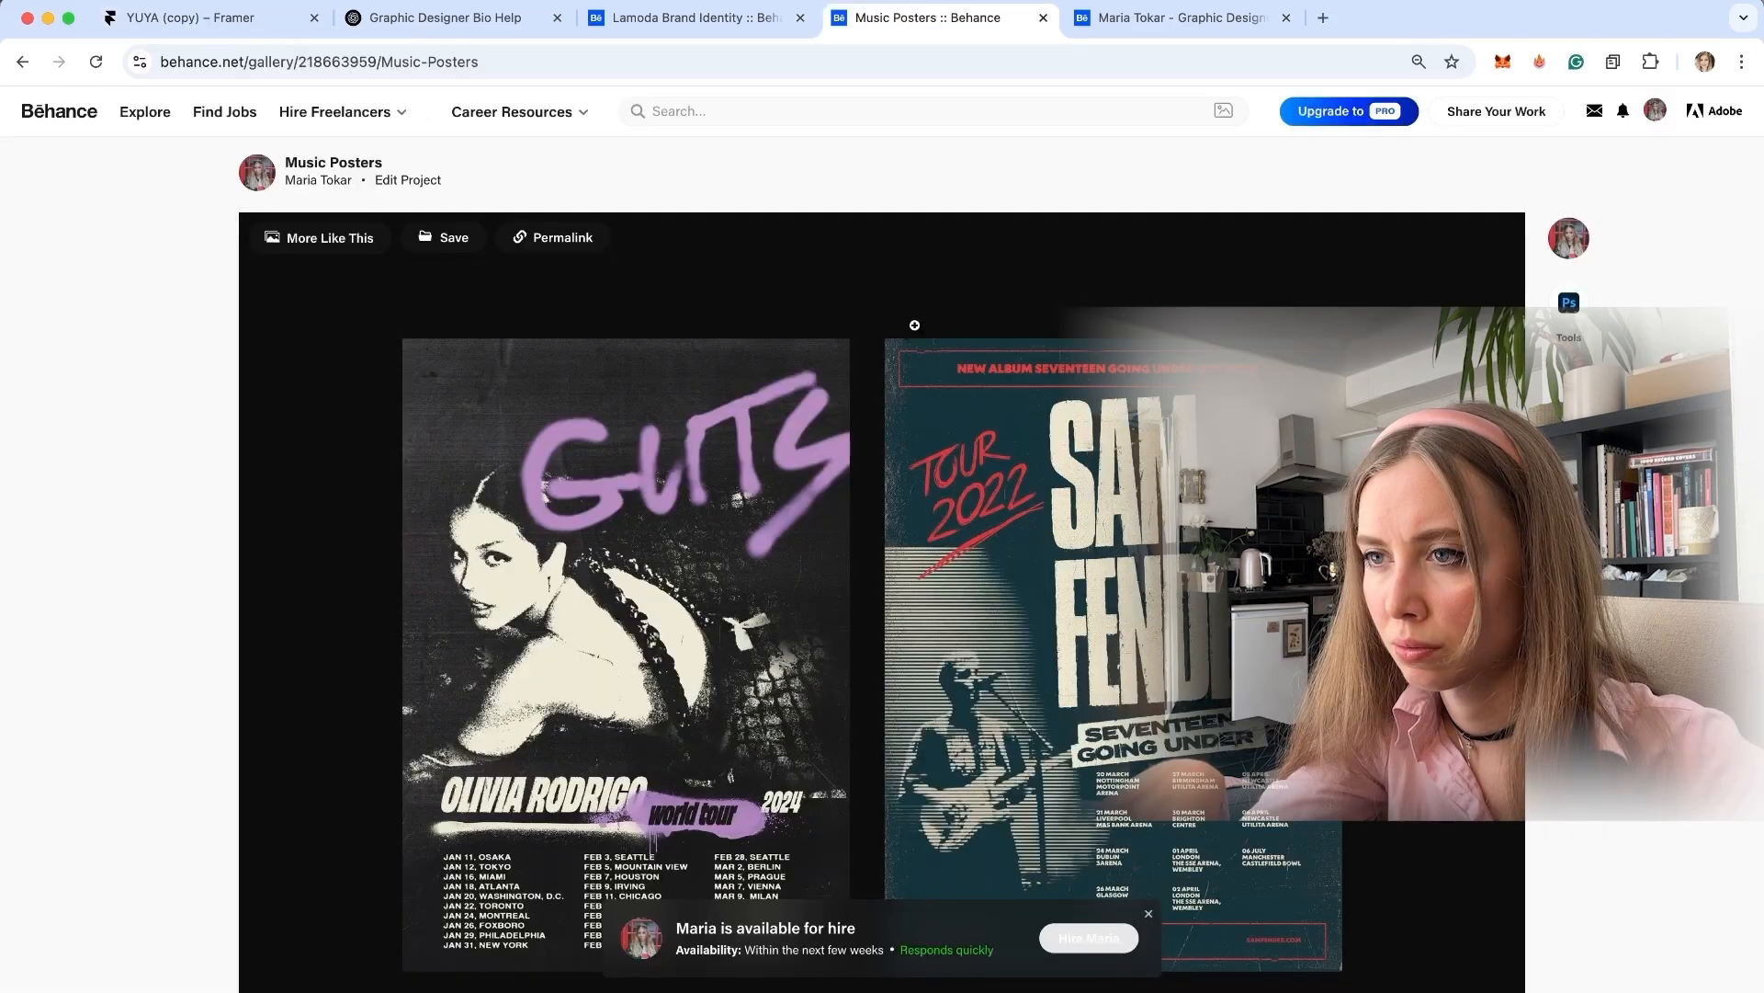
click(317, 172)
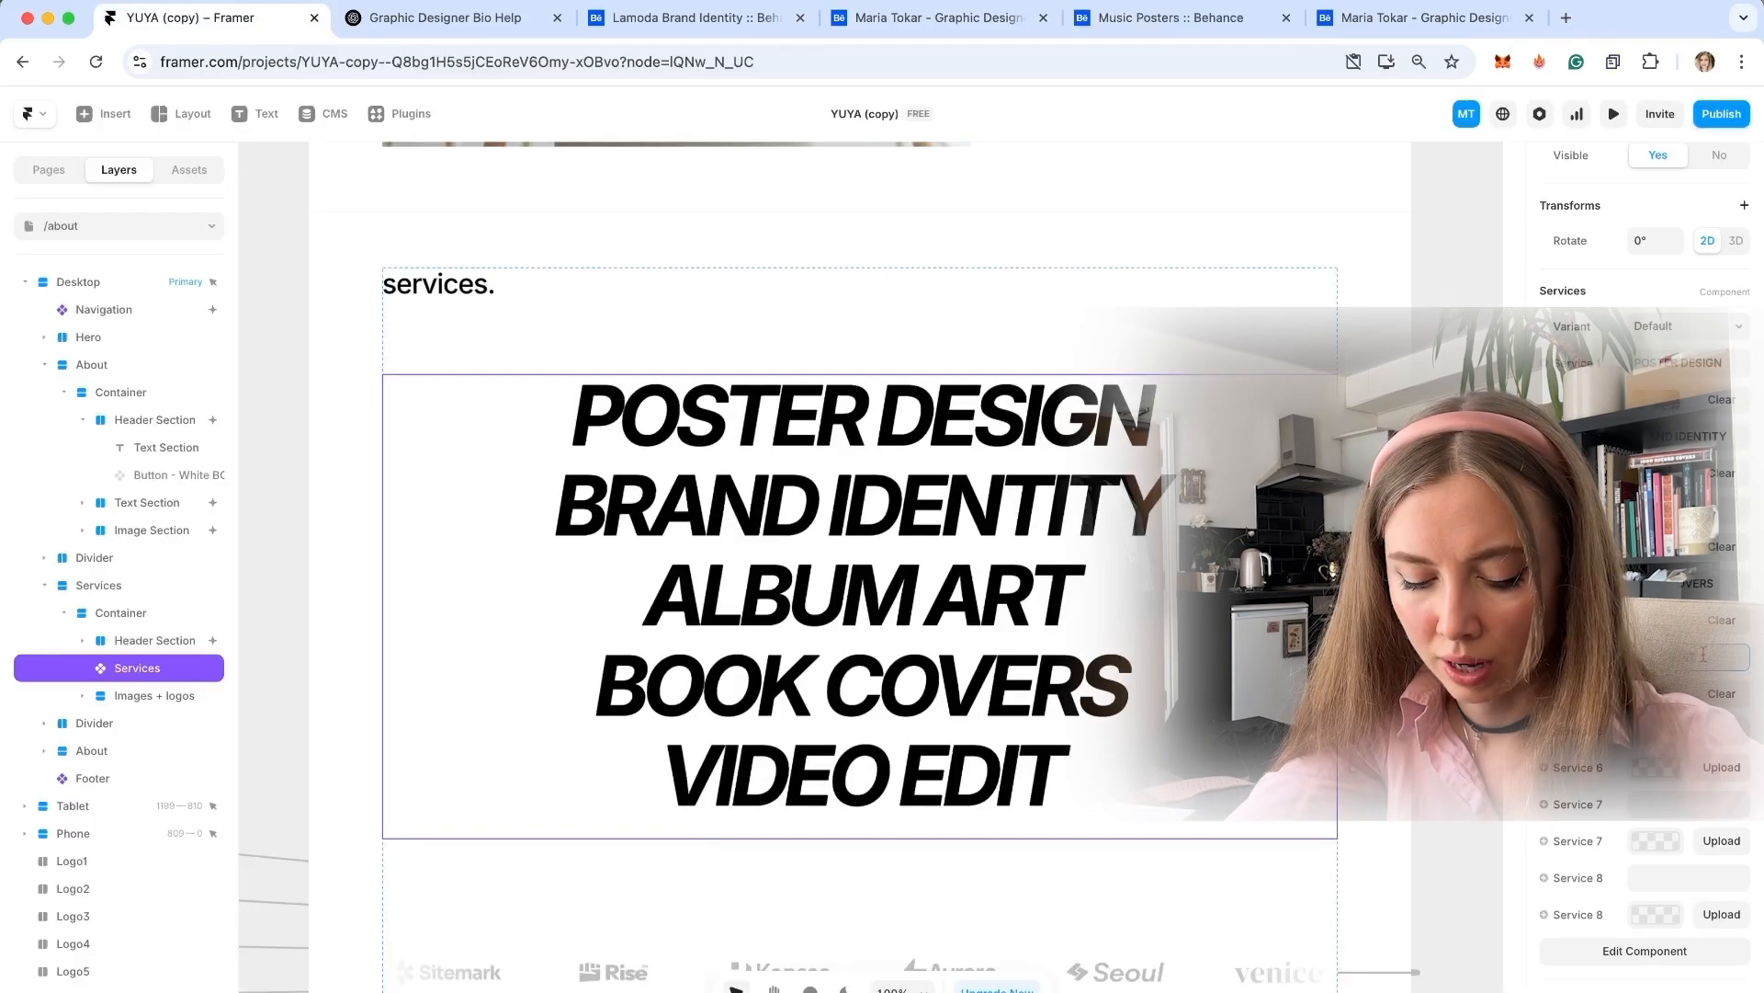
key(Return)
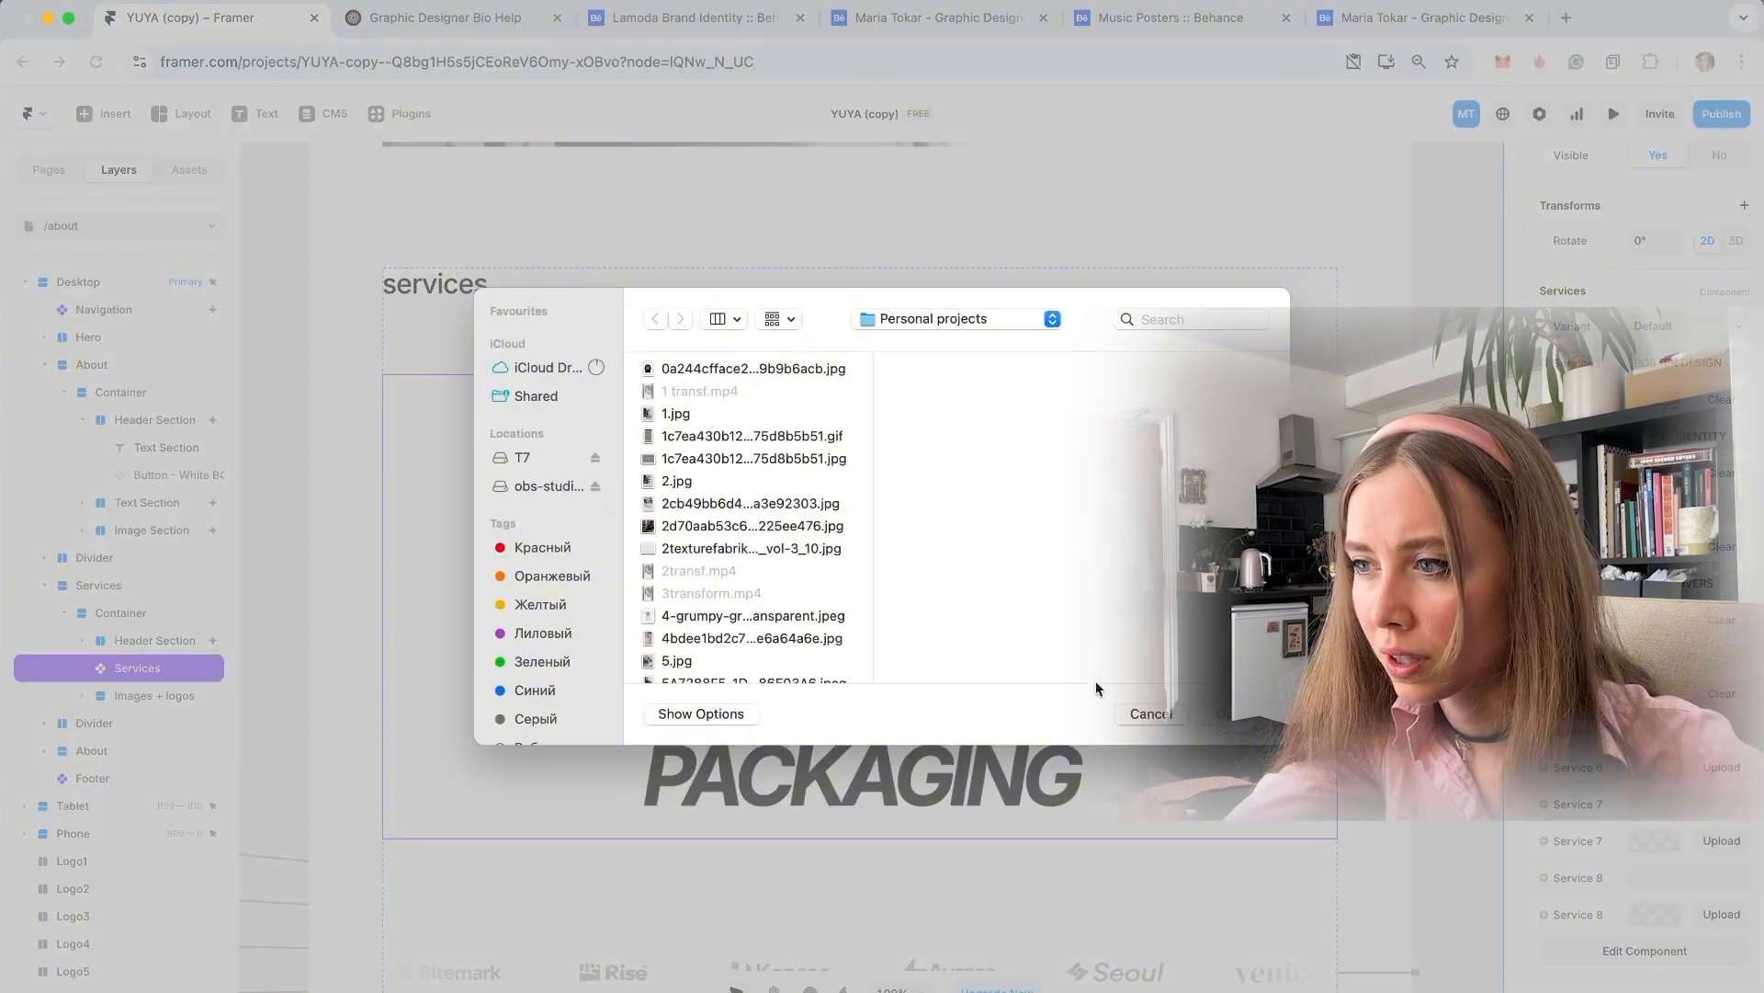
Use 6.jpg from the Portfolio folder as the image of the POSTER DESIGN service and preview the services section.
click(1151, 714)
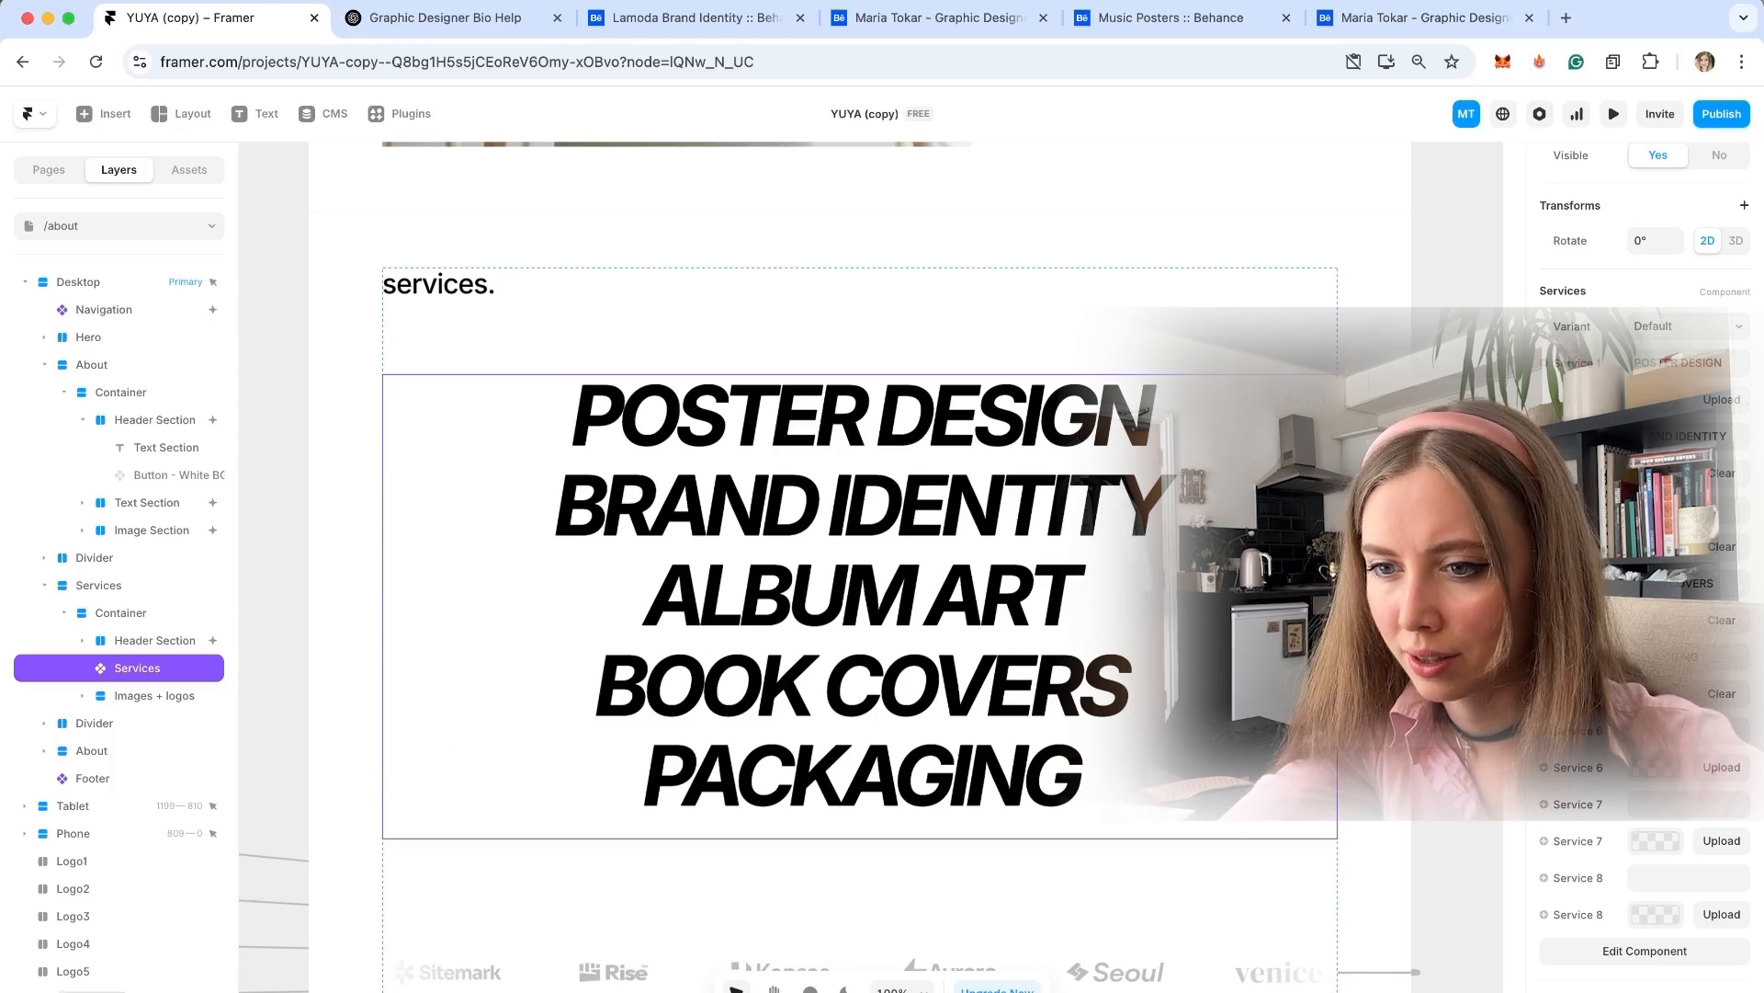
key(super+Tab)
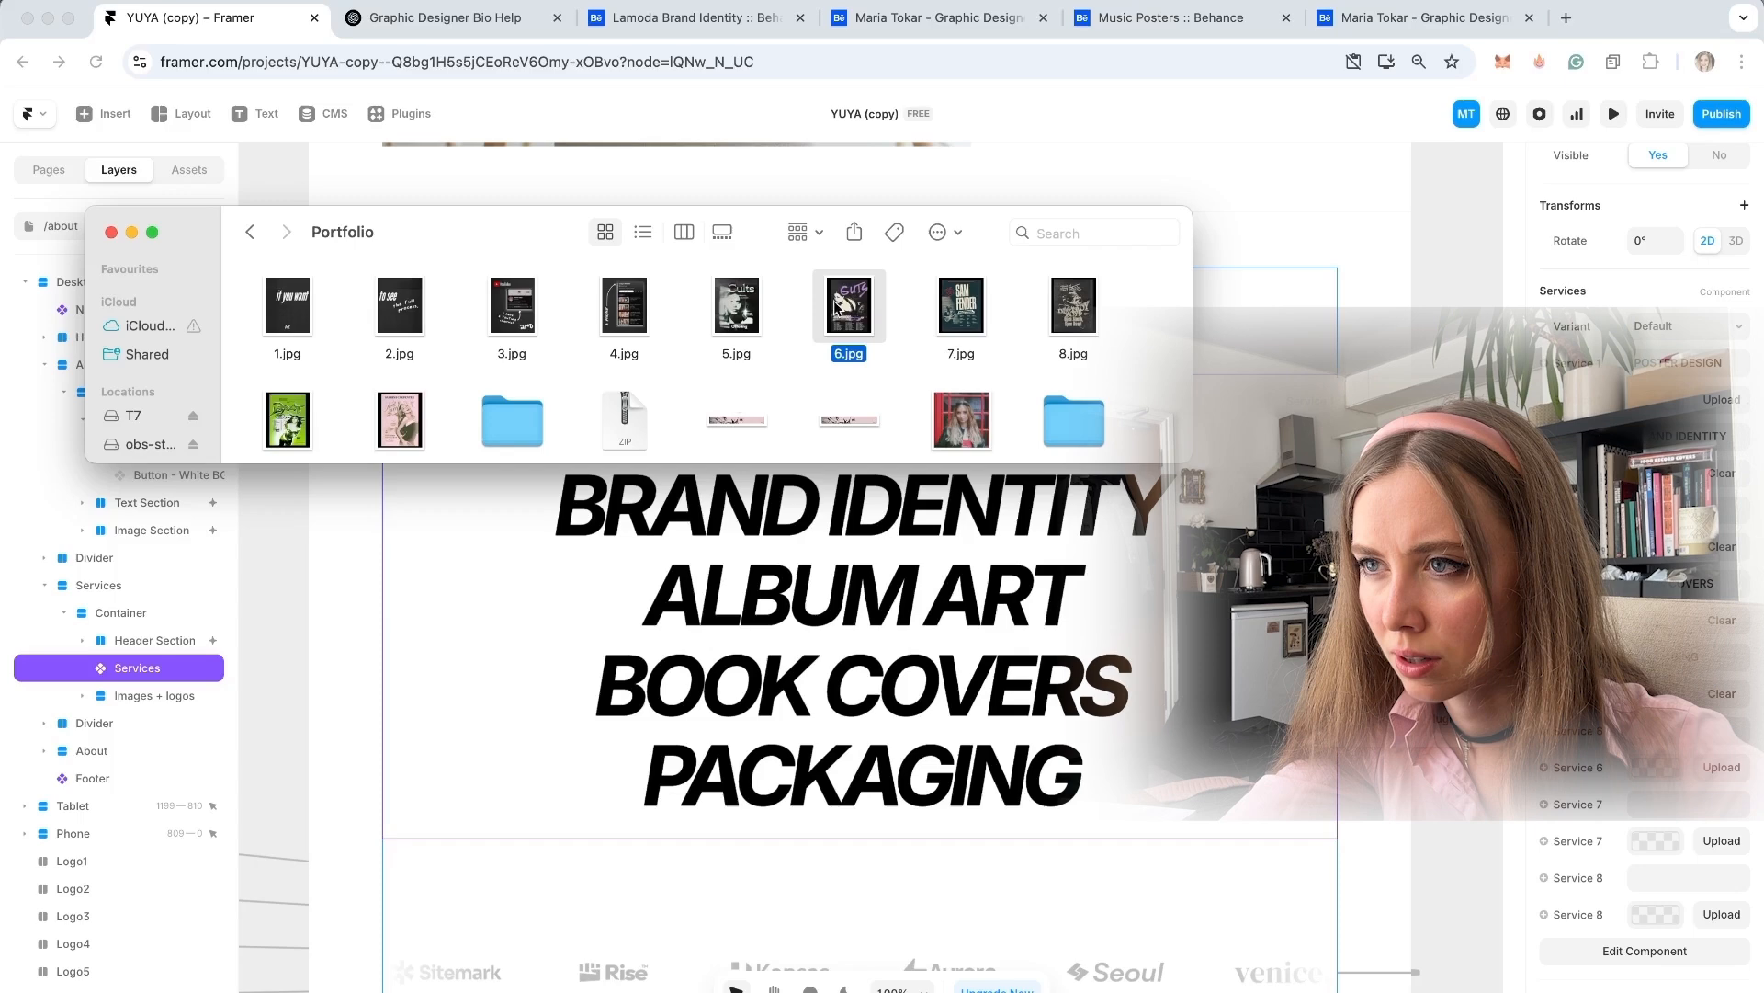
drag(836, 310, 1721, 399)
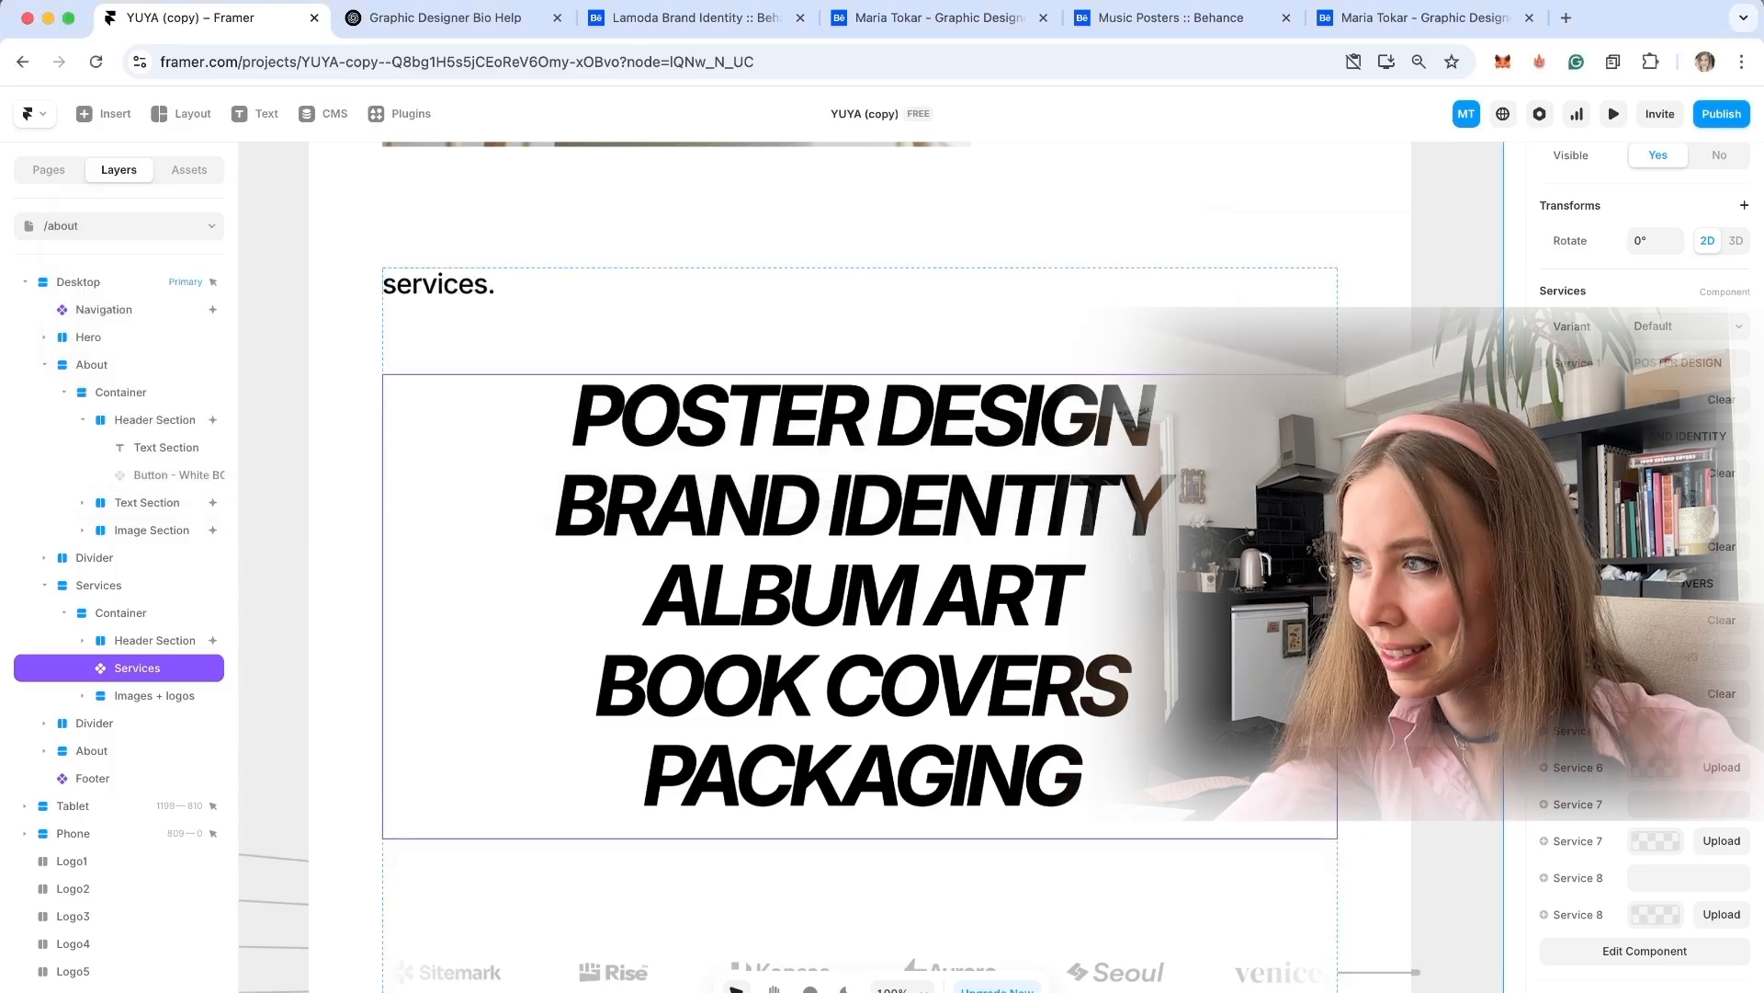
key(super+p)
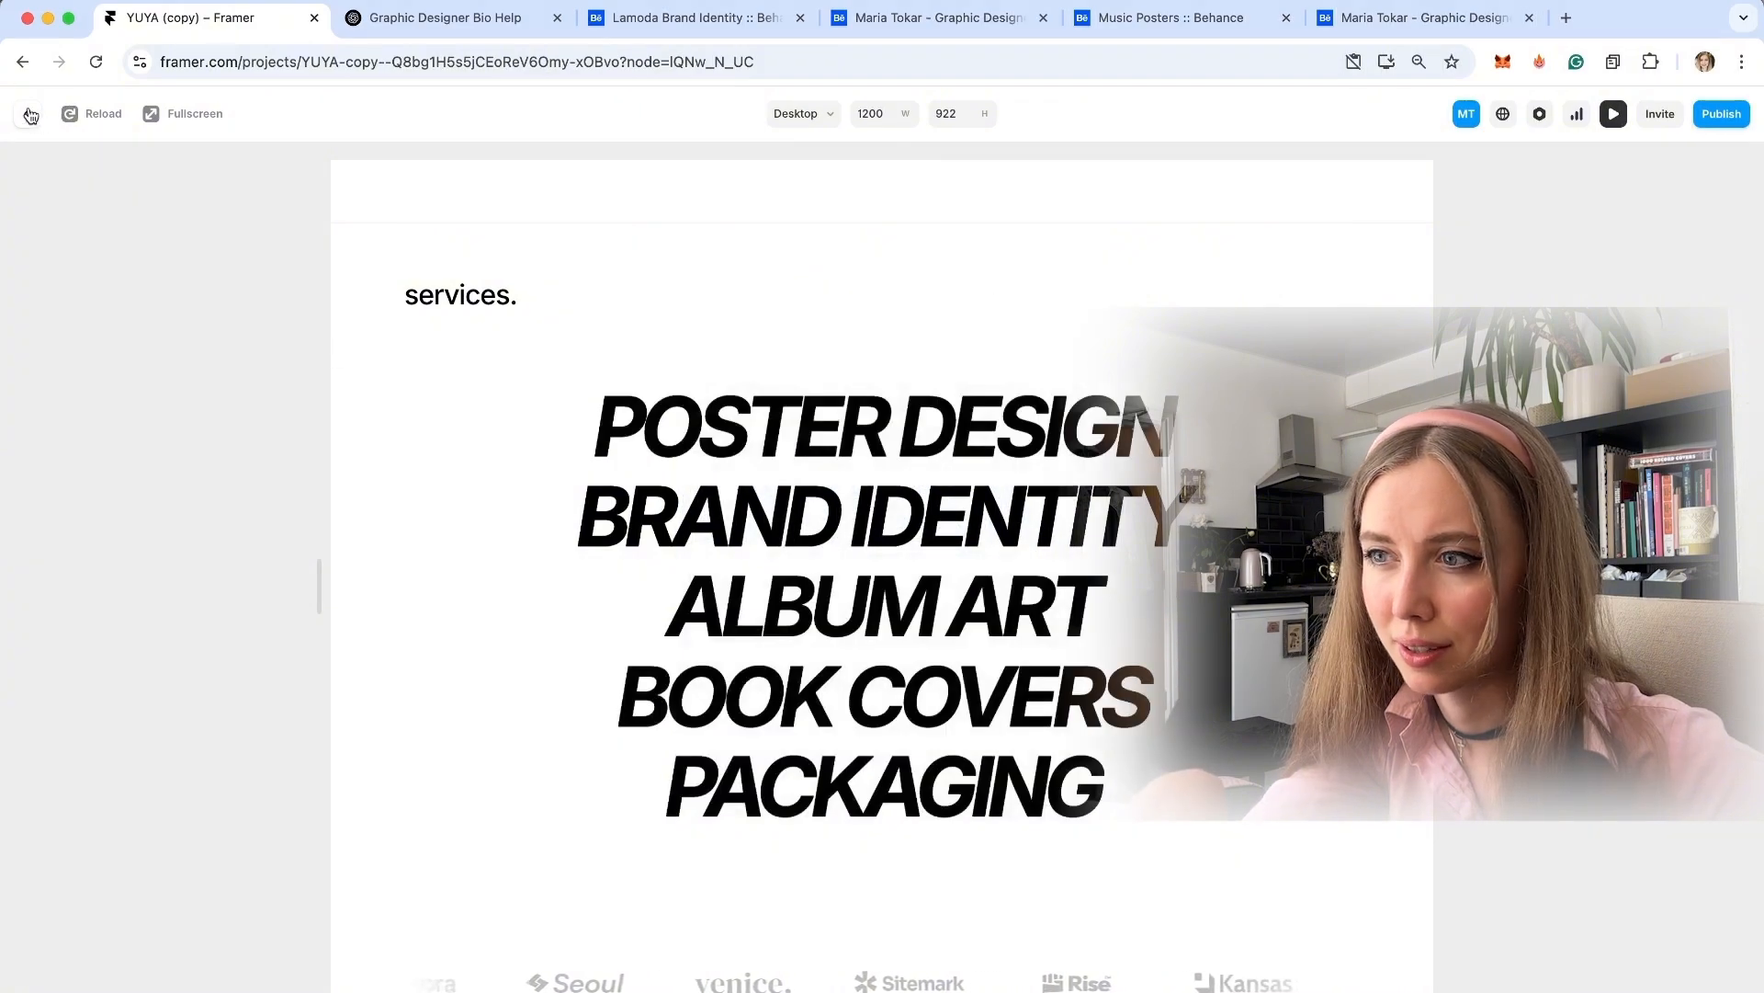
key(Escape)
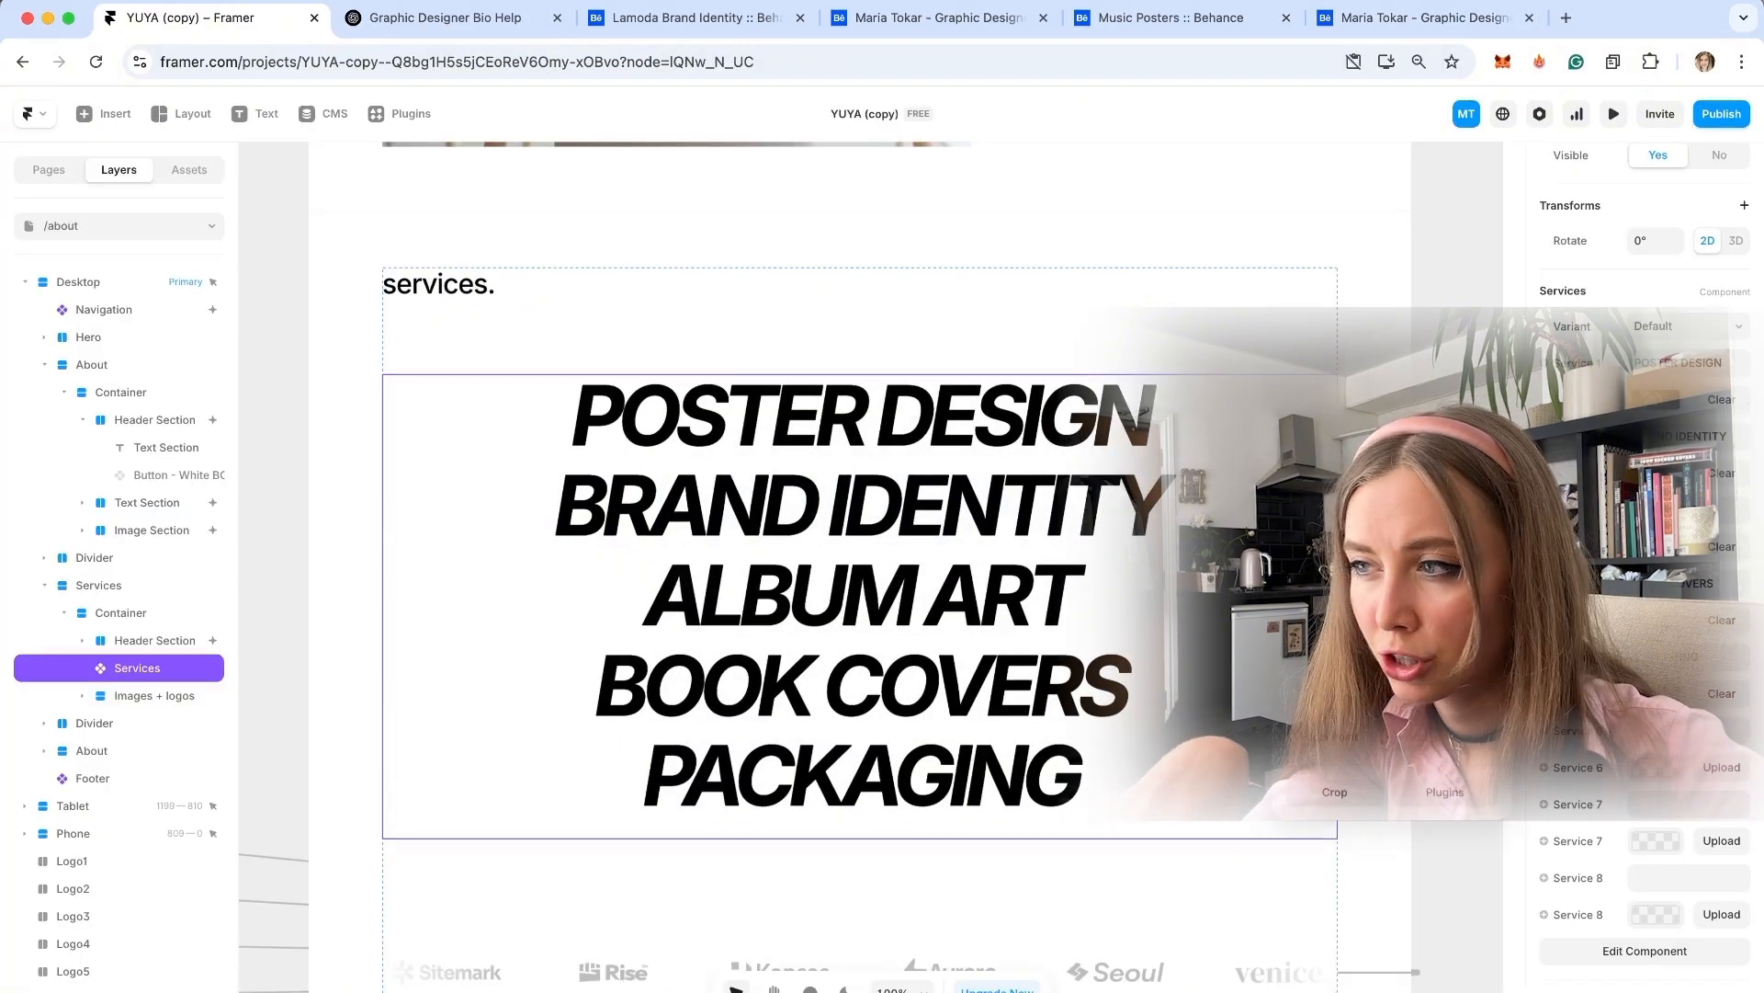
key(super+p)
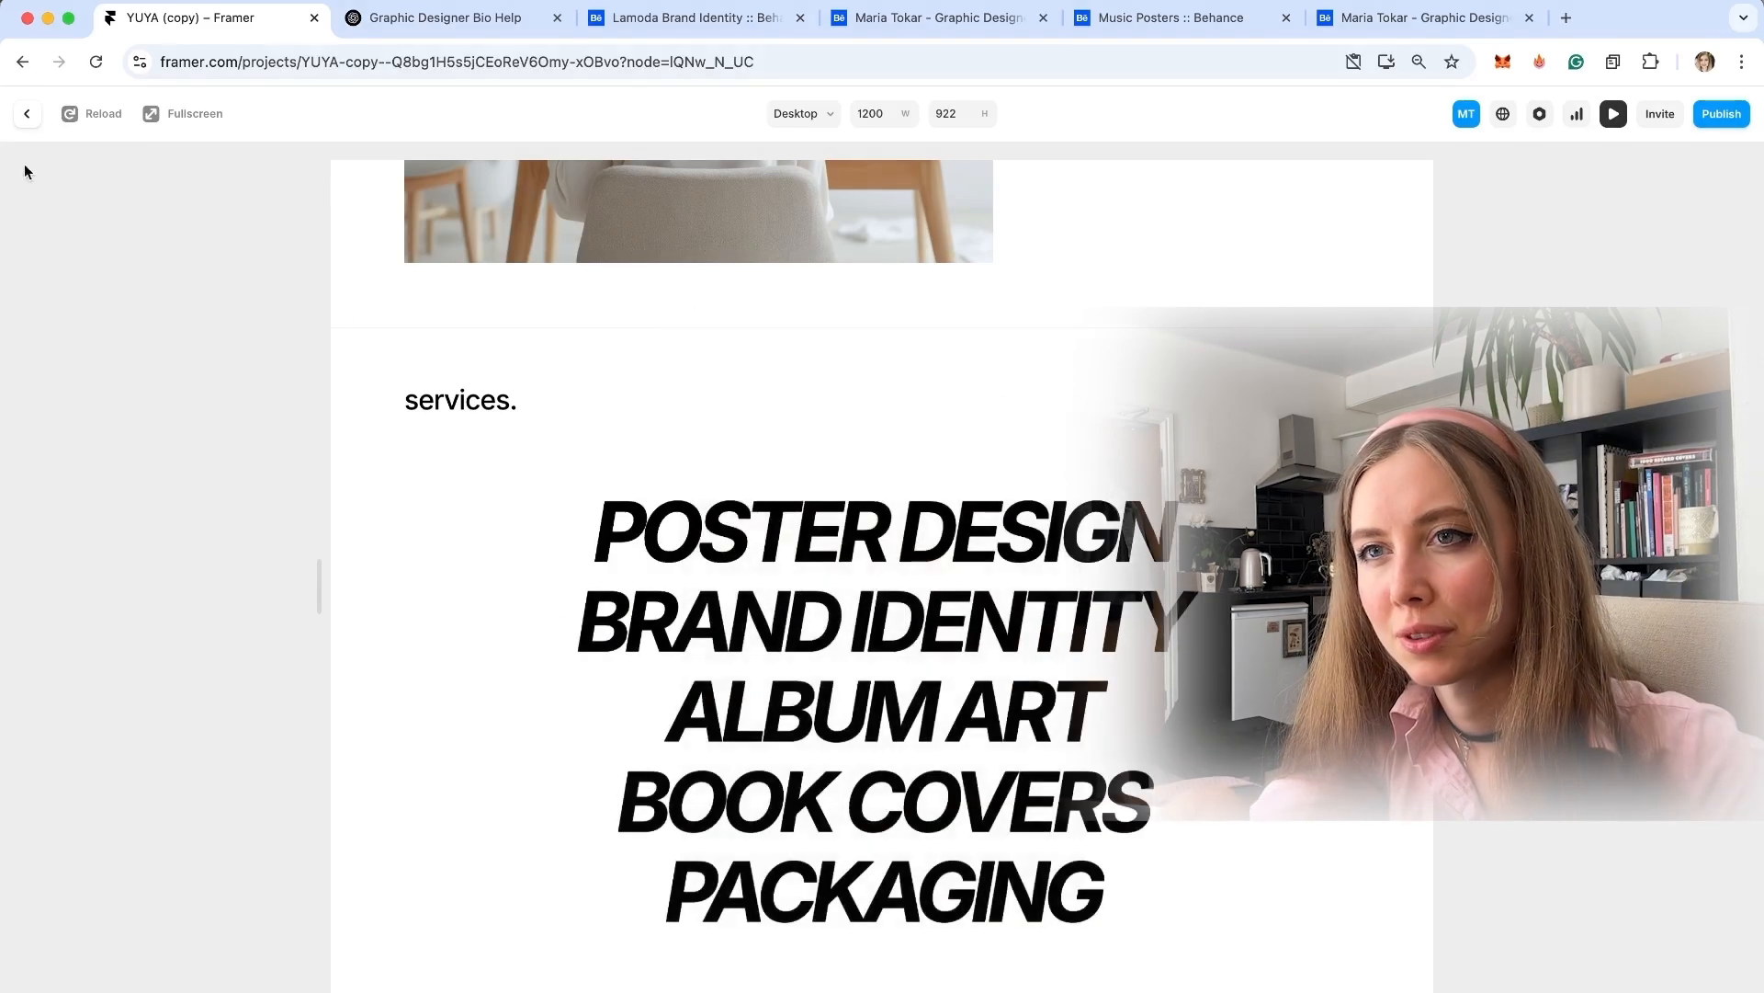
click(26, 114)
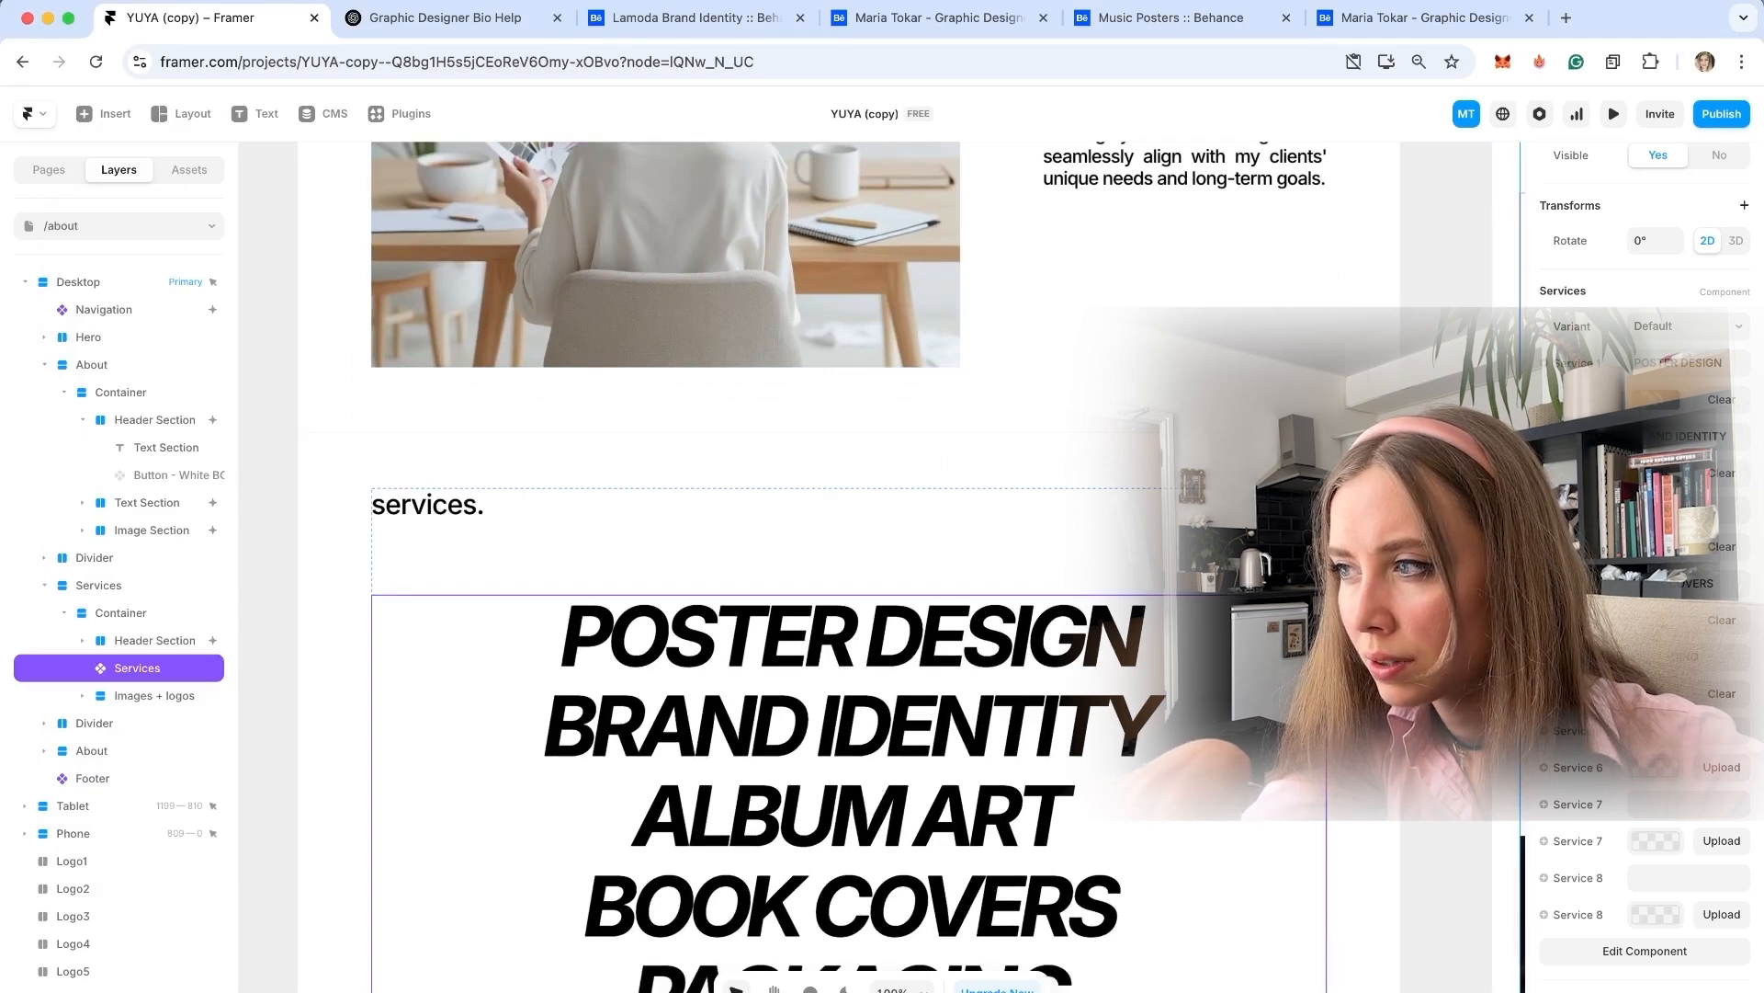
Set the PACKAGING service's image to the lilac carton picture and preview the services' images and the about section above.
scroll(983, 715, down, 3)
click(1661, 756)
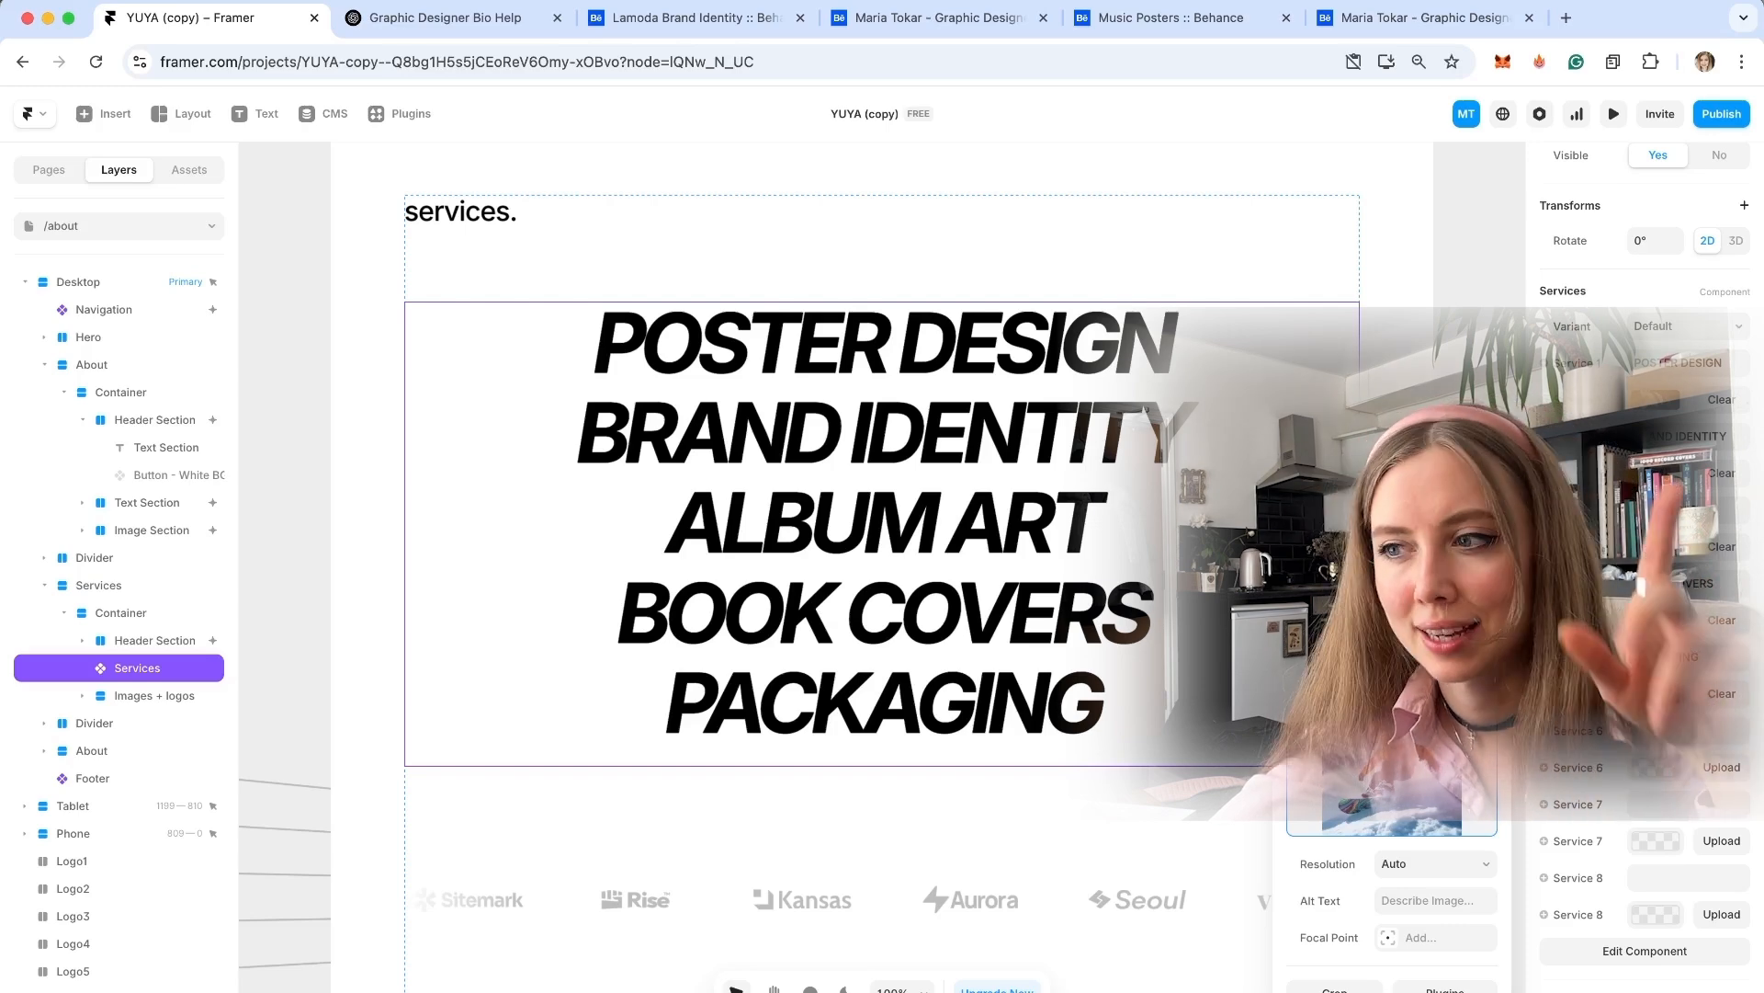
key(super+p)
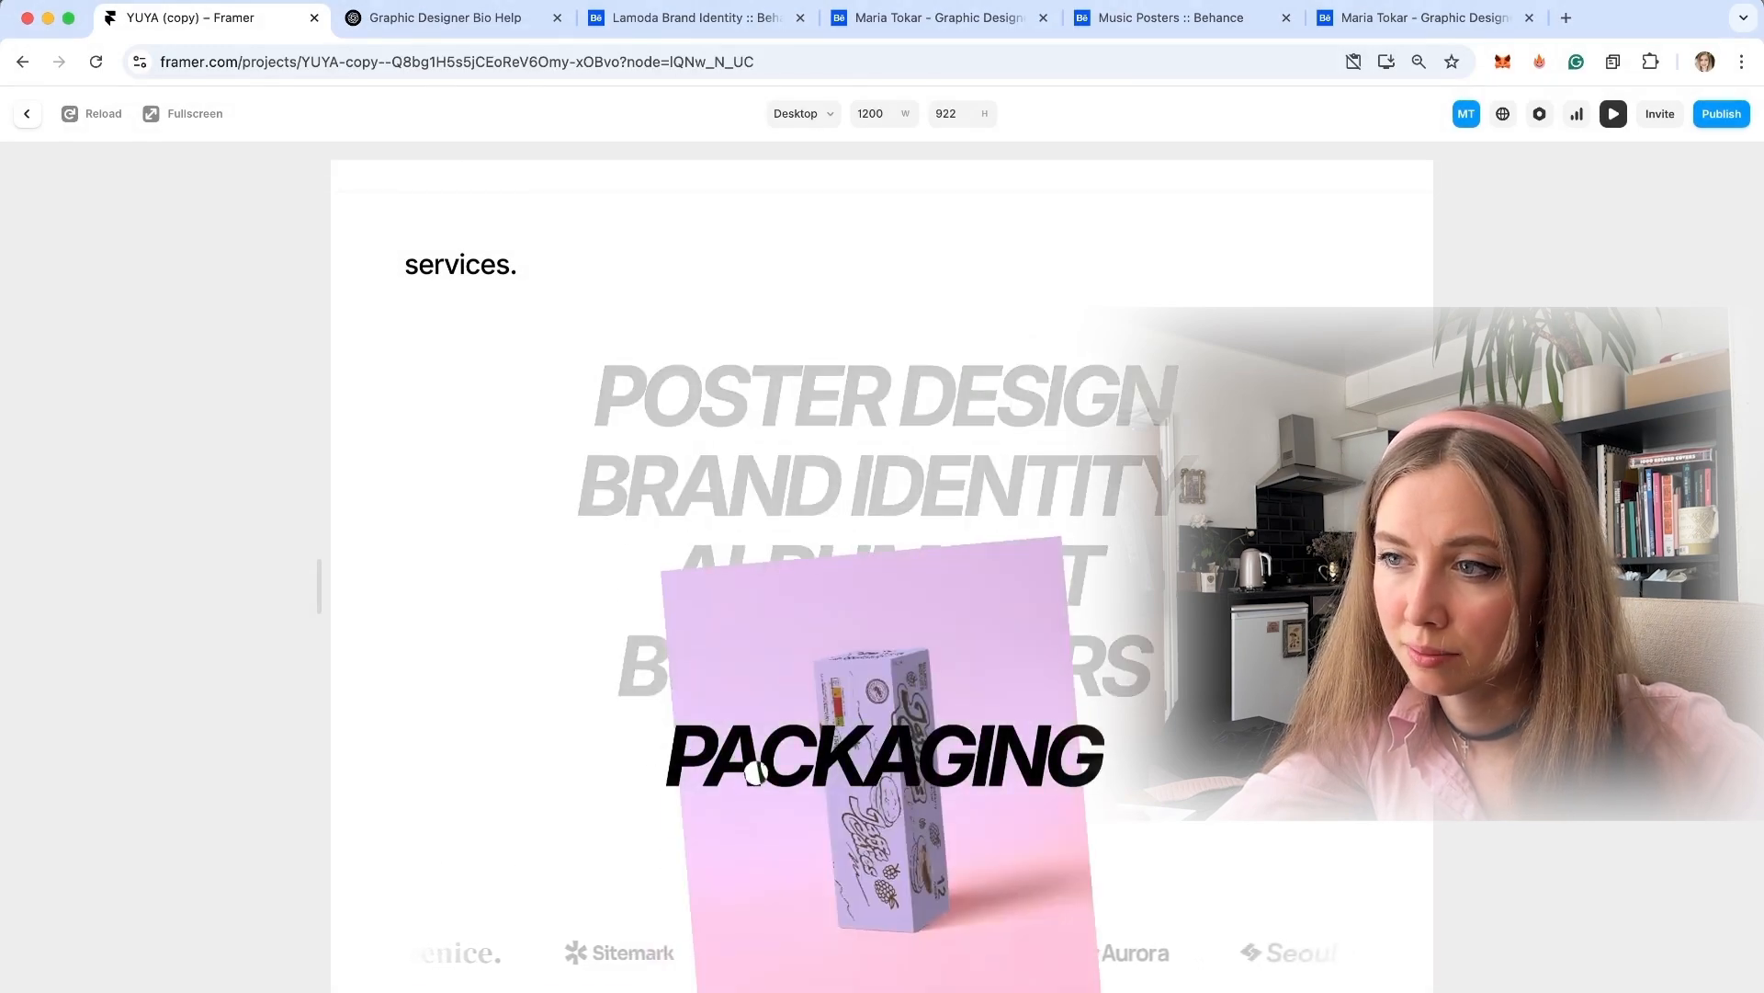
scroll(882, 643, down, 1)
scroll(1014, 421, up, 1)
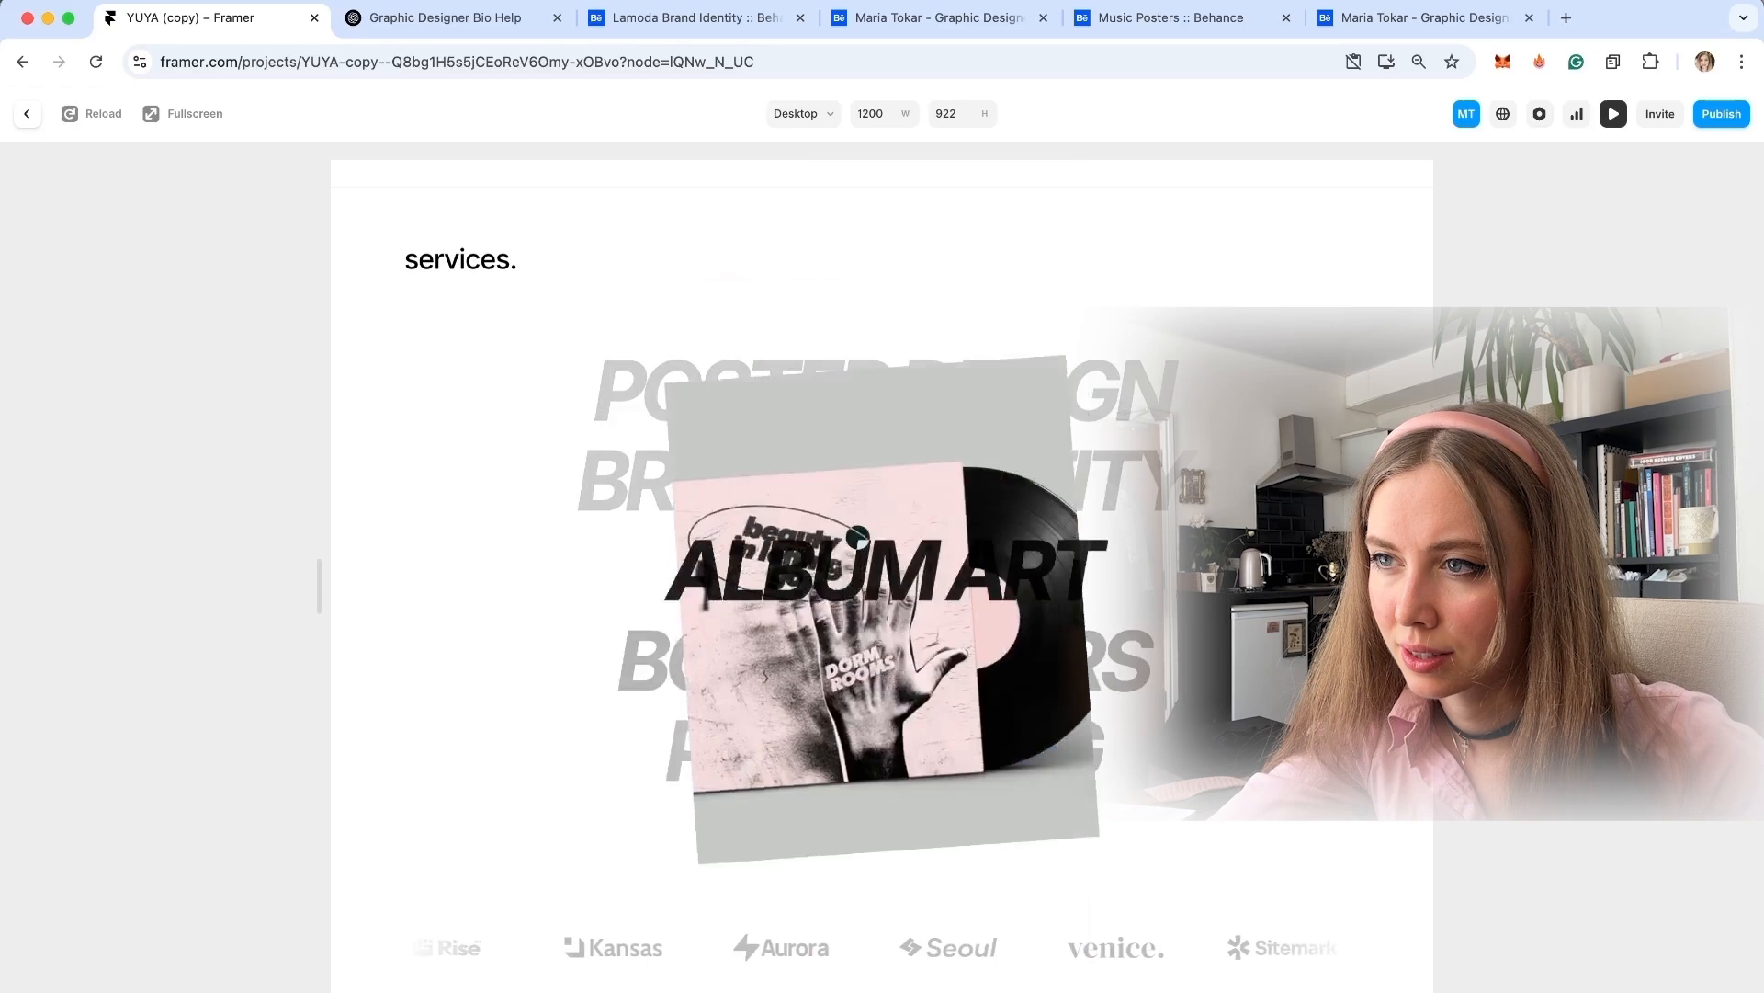
scroll(981, 244, up, 10)
scroll(883, 532, down, 4)
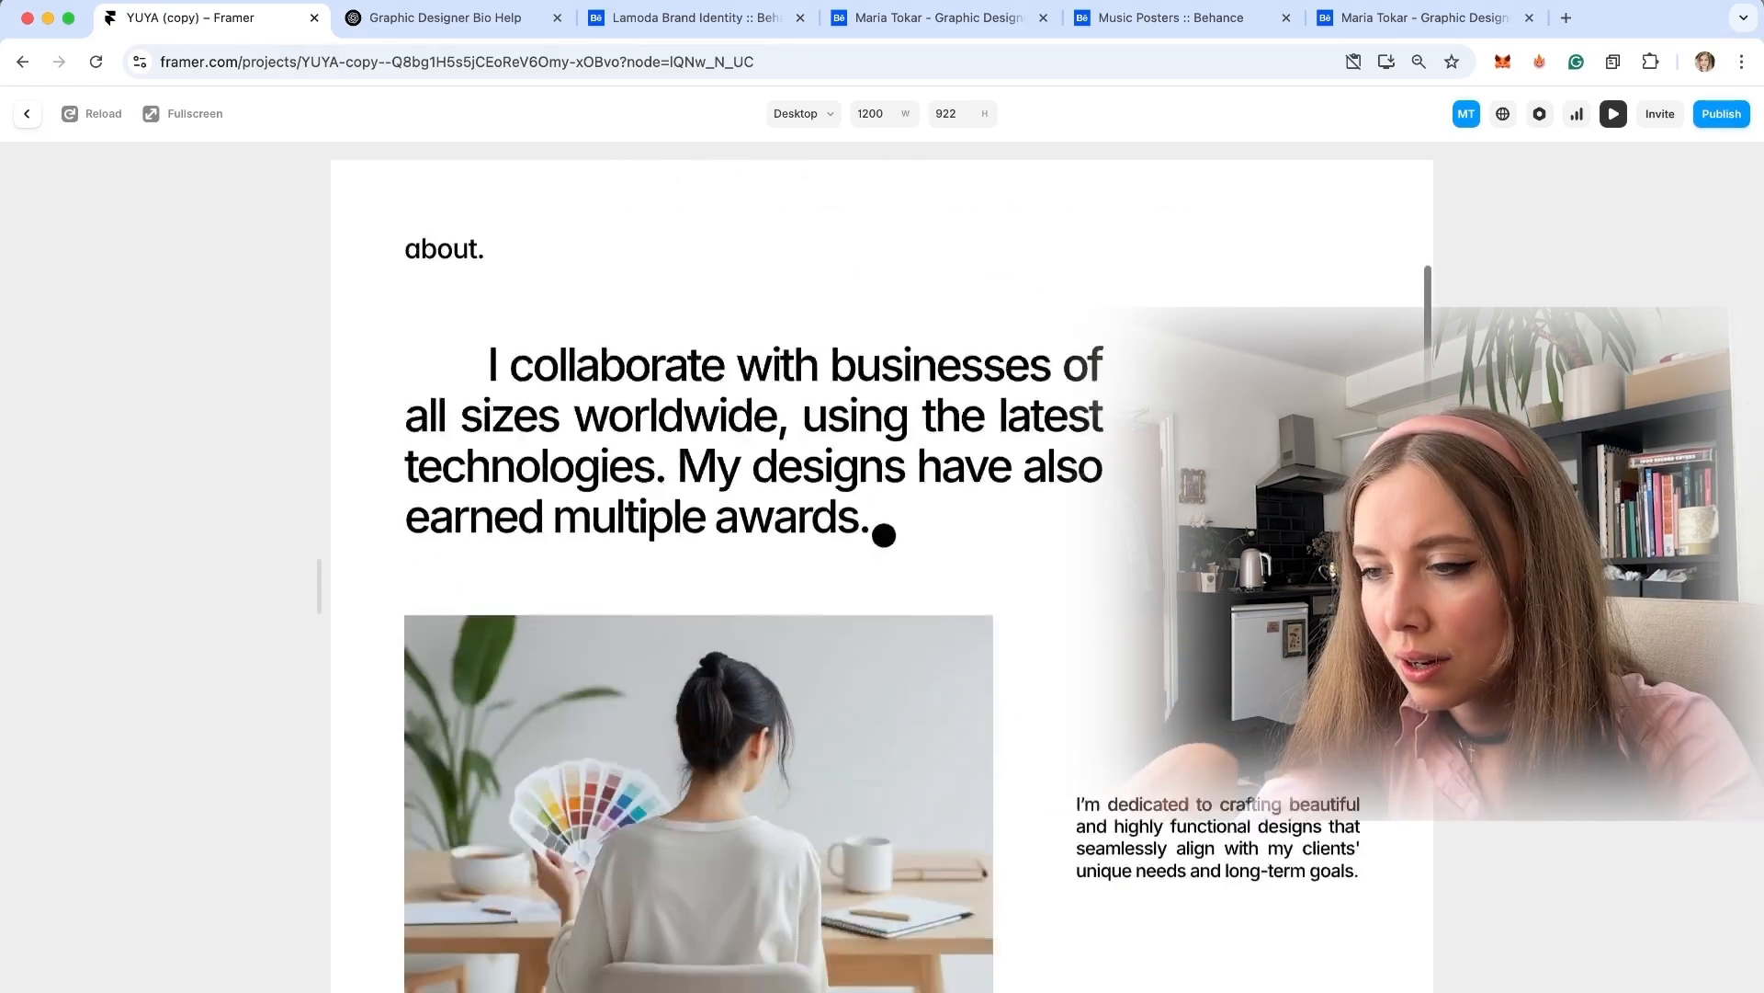
Replace the /about page's about image with the red phone box portrait and the hero's placeholder name with the designer's name in capitals.
key(Escape)
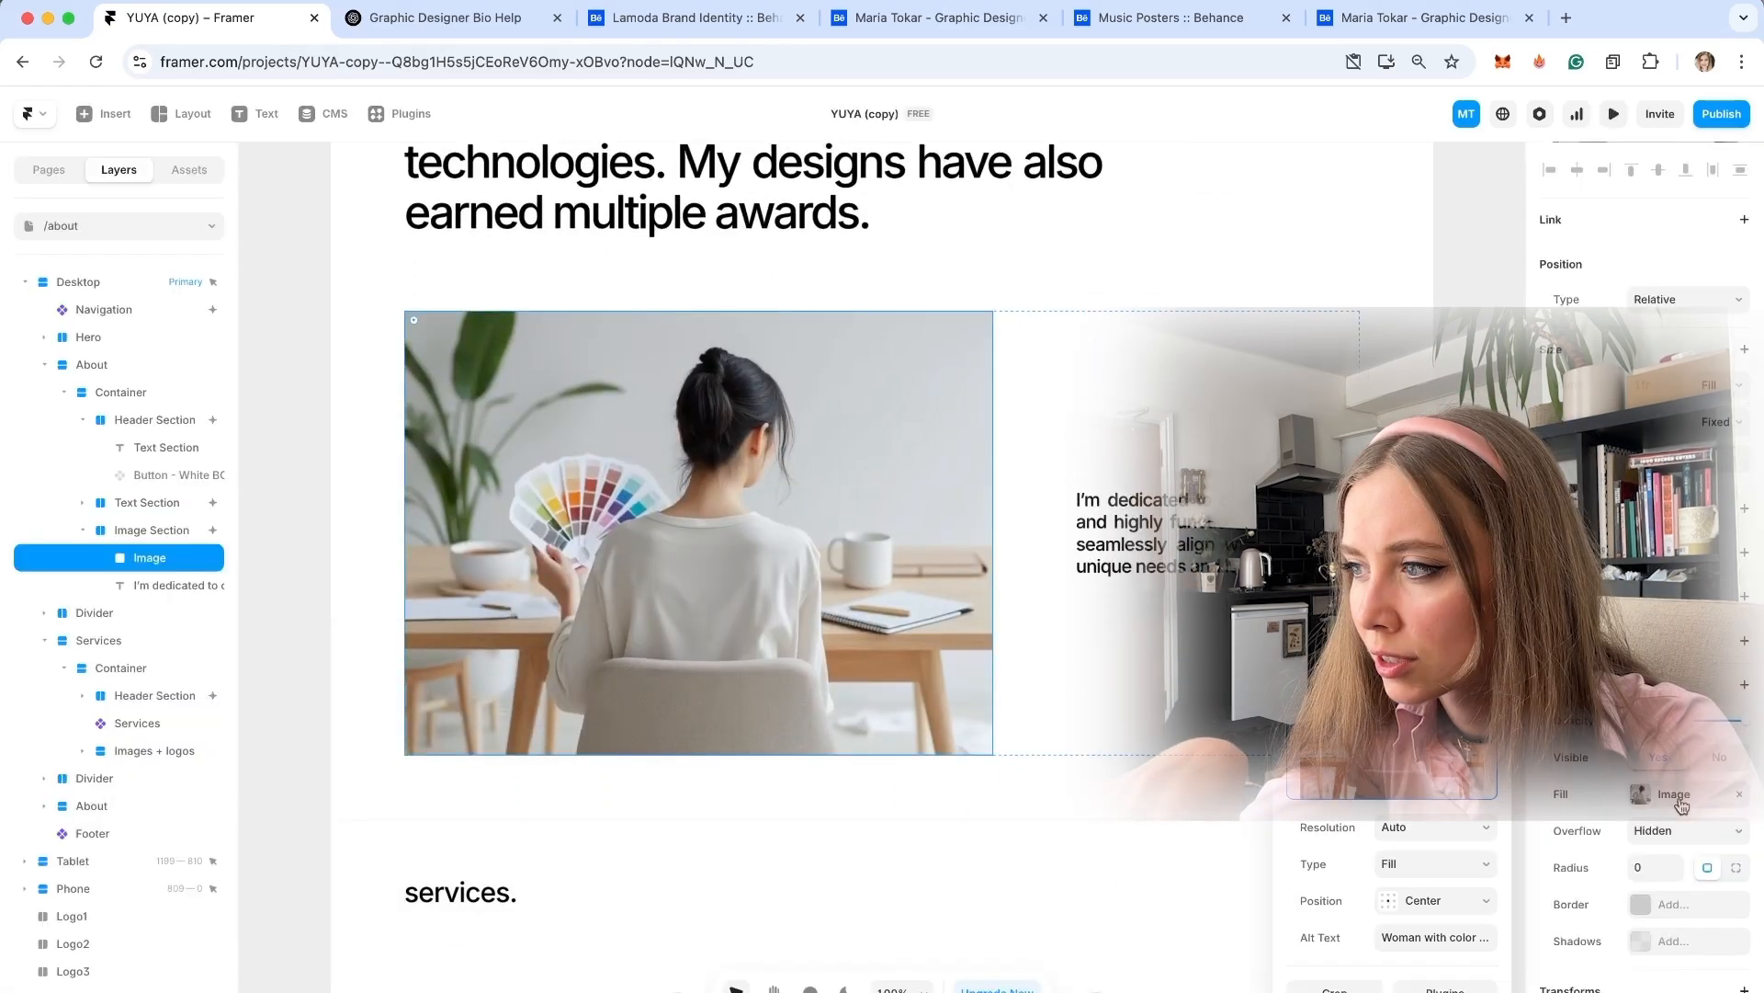
scroll(933, 343, up, 10)
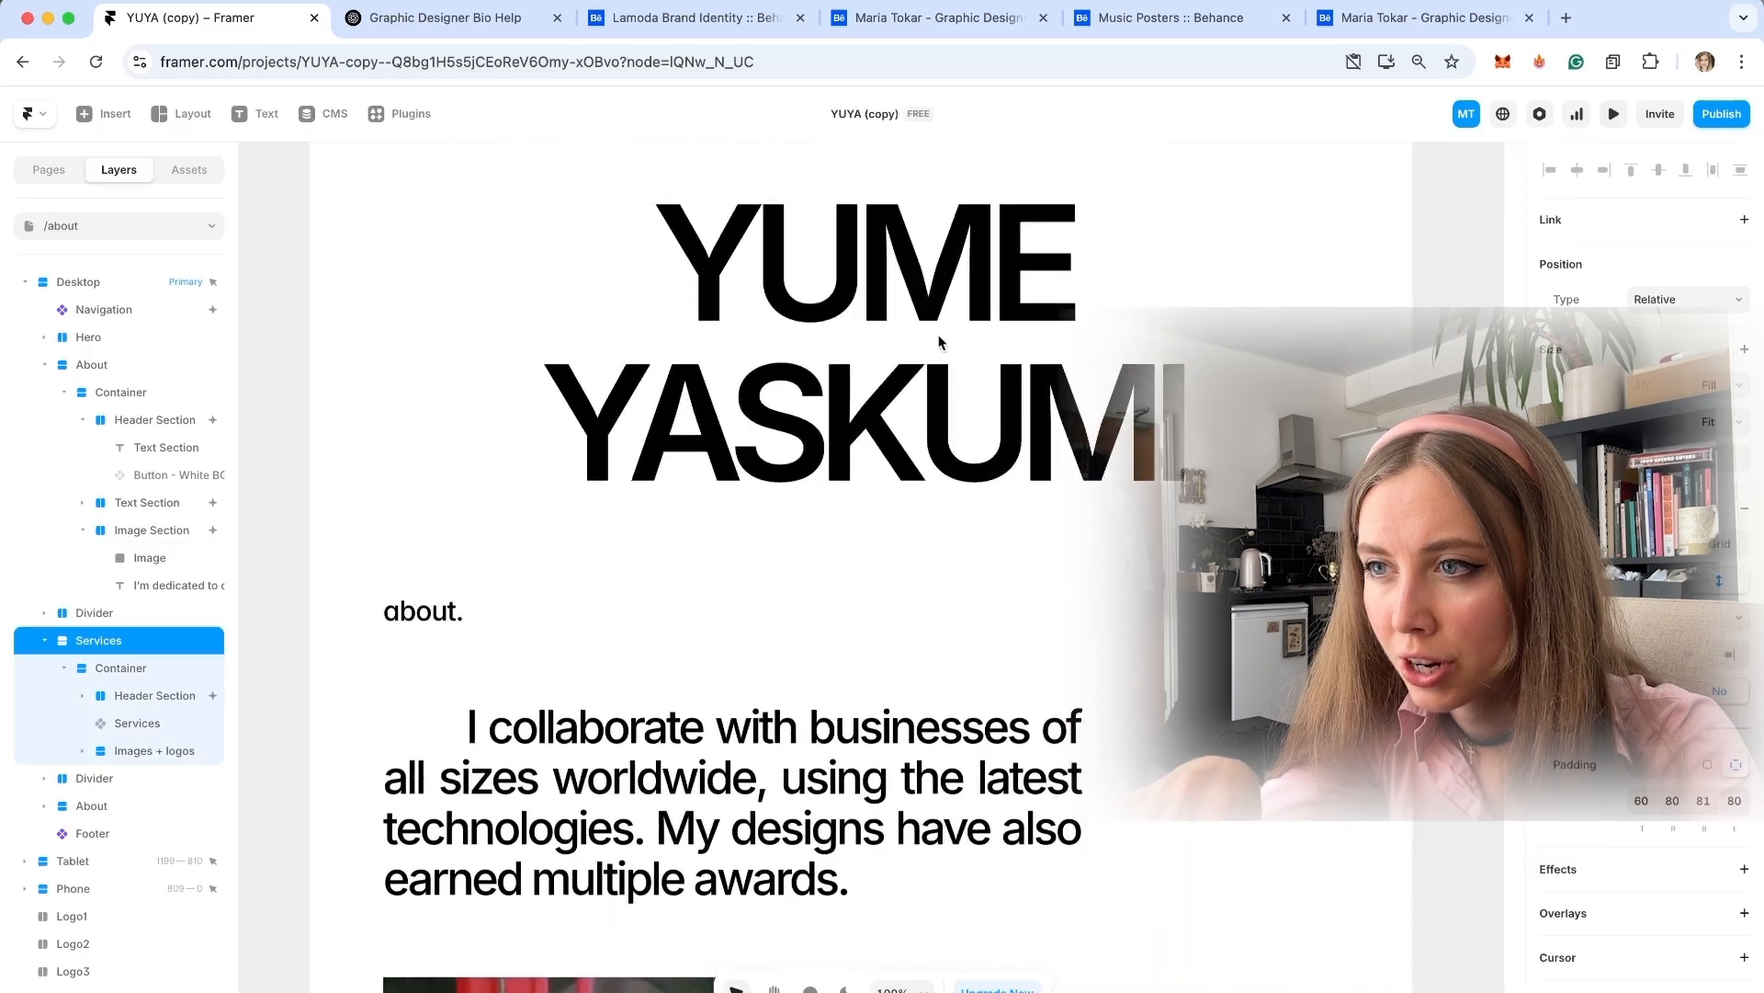
click(867, 386)
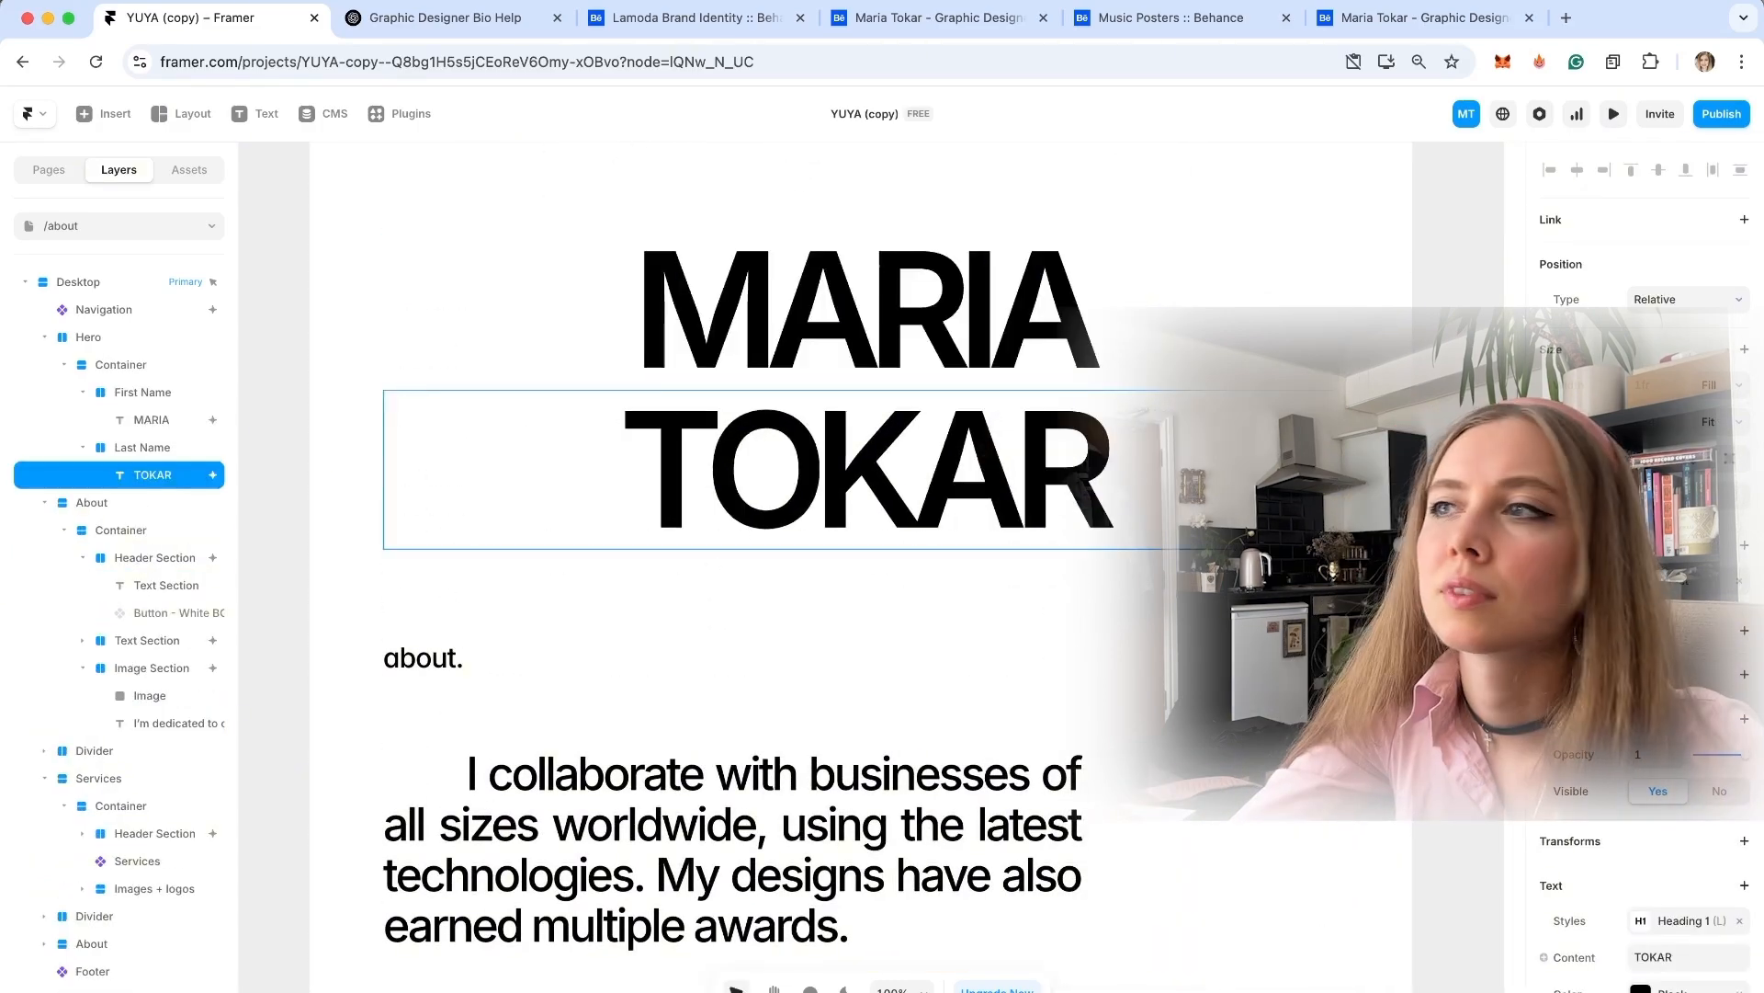
click(88, 337)
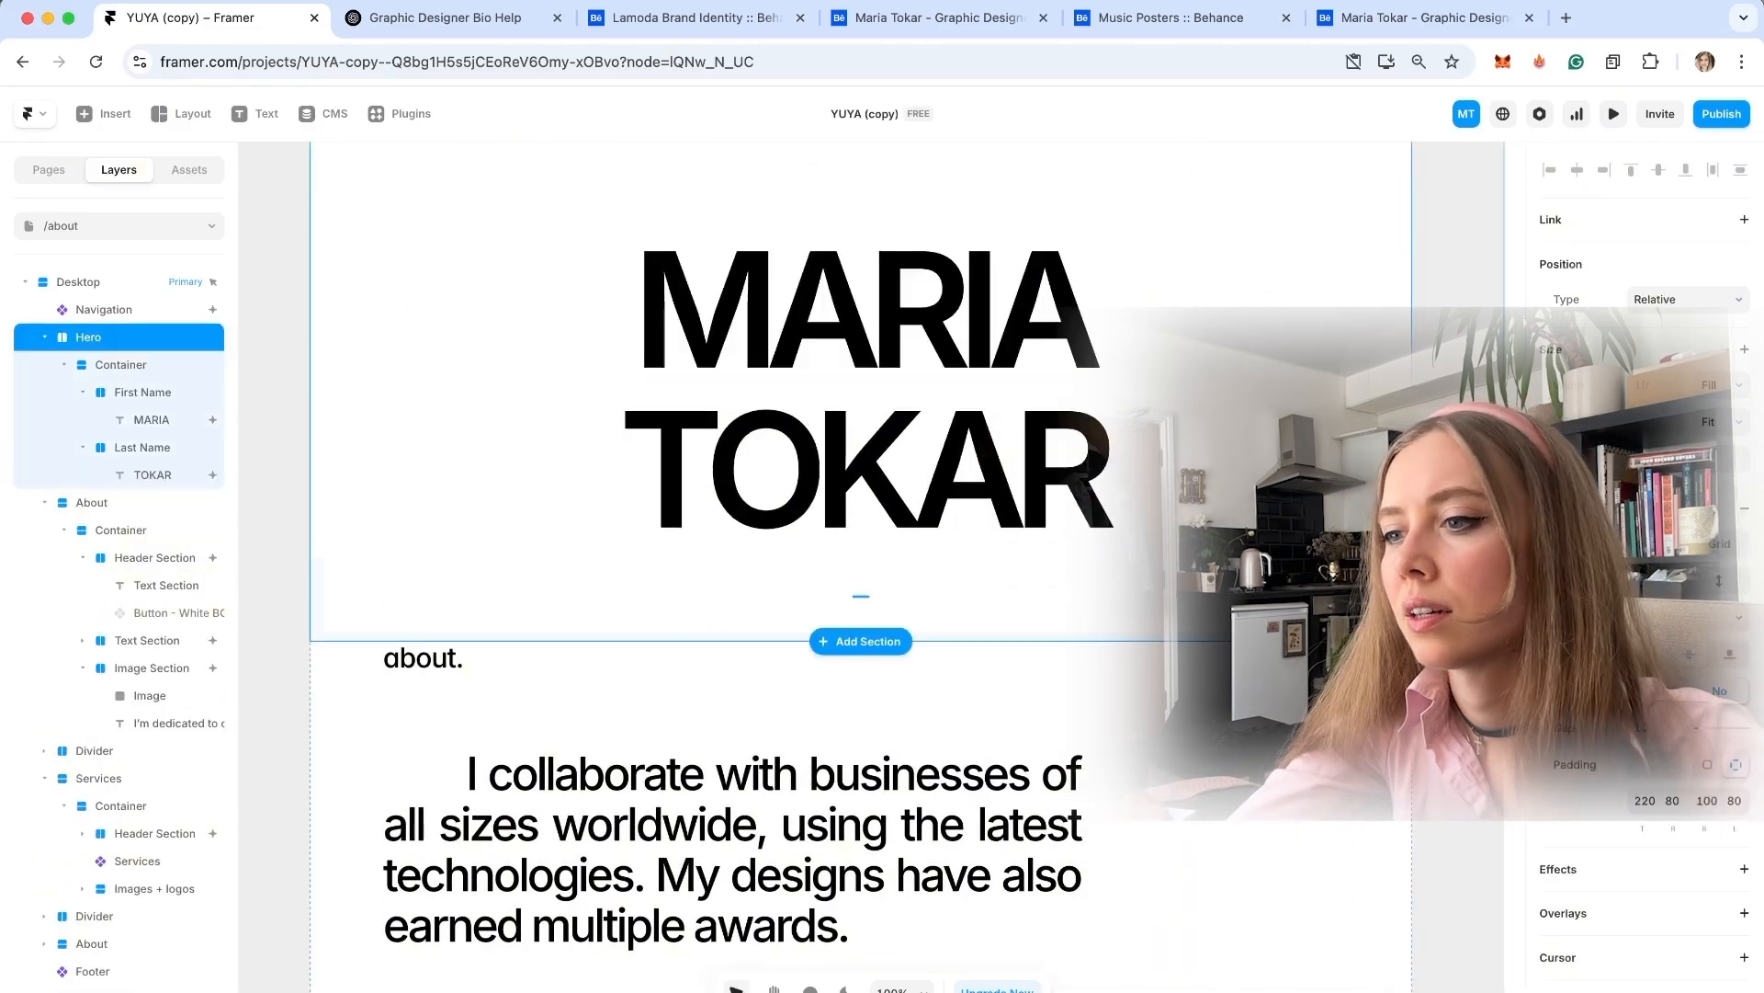
scroll(861, 566, down, 5)
scroll(861, 567, up, 10)
scroll(864, 551, down, 3)
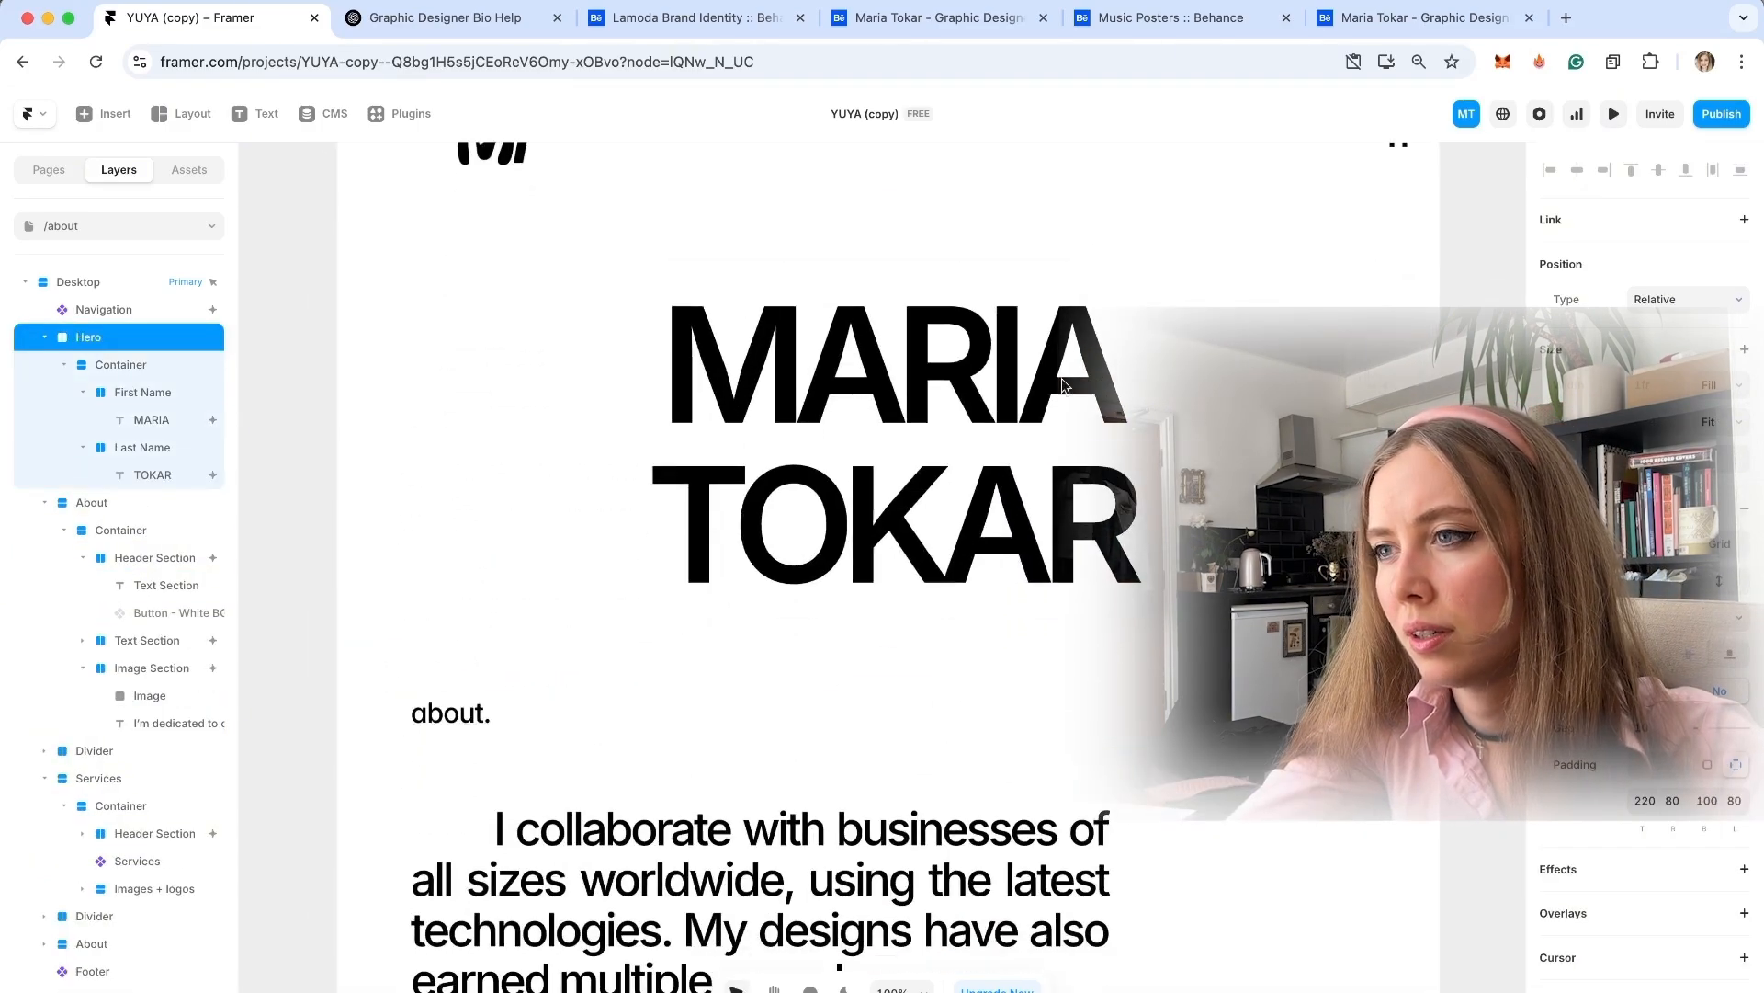
Retype the hero's first and last name lines on the /about page with only the initials capitalized.
double_click(887, 359)
text(Maria)
key(Escape)
key(super+a)
double_click(962, 552)
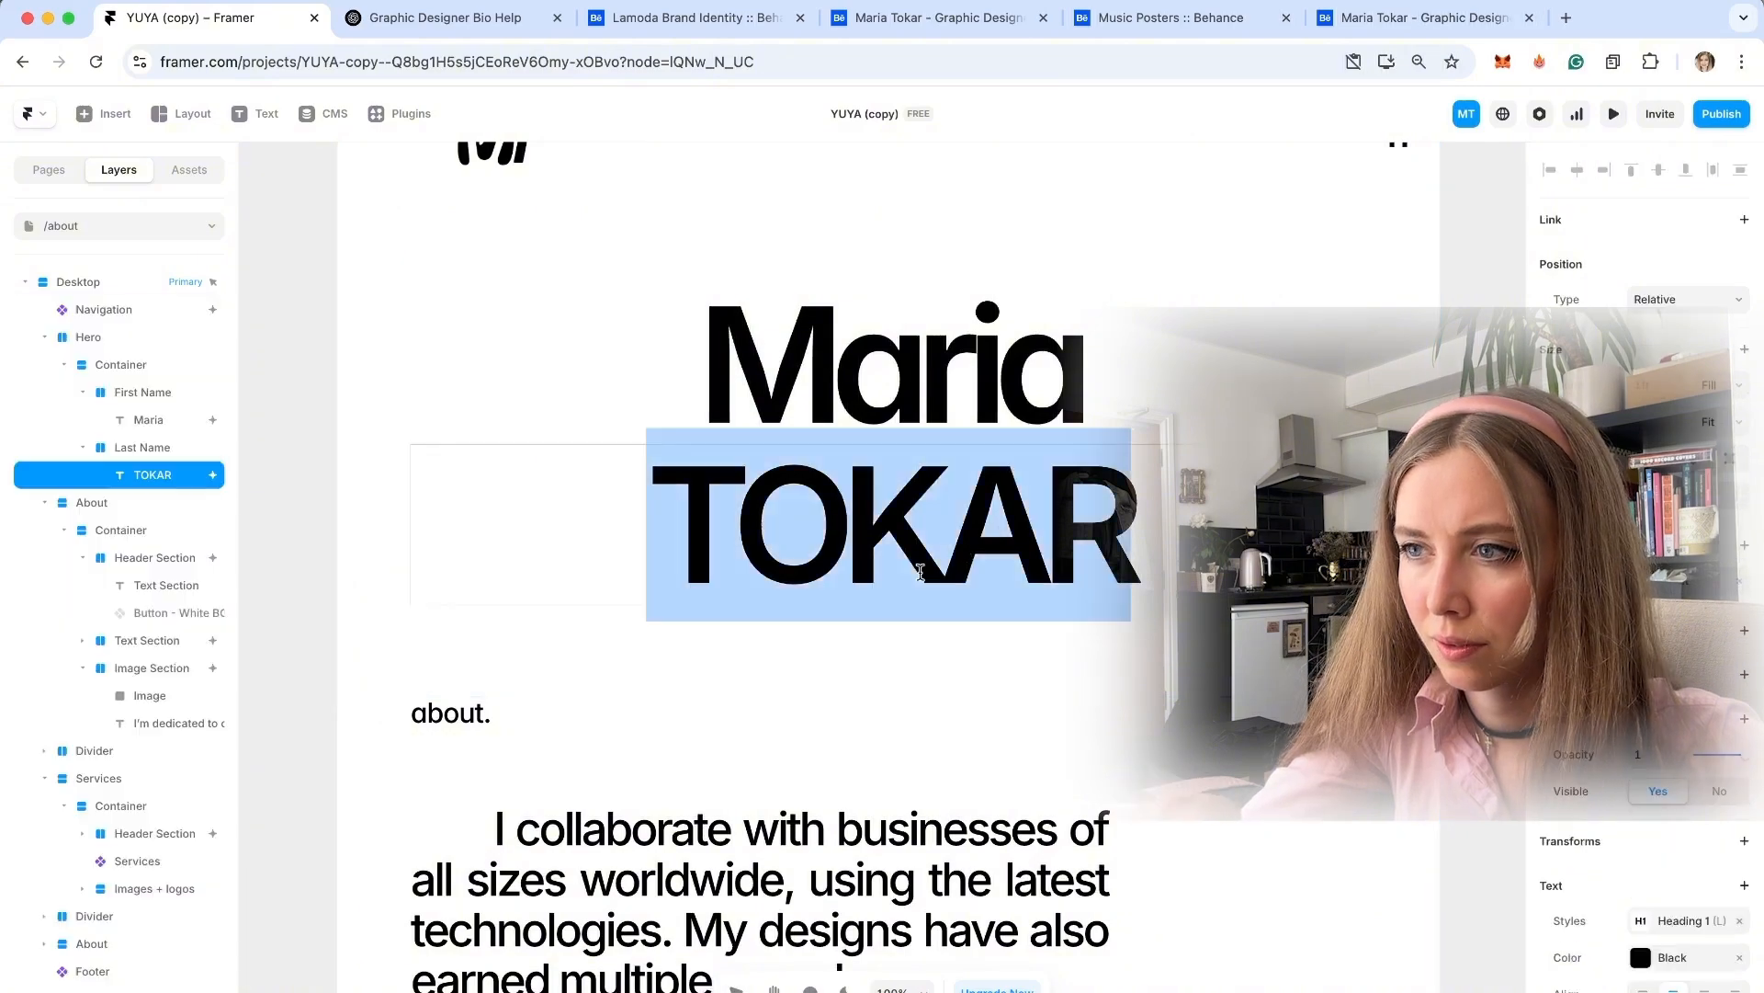
text(Tokar)
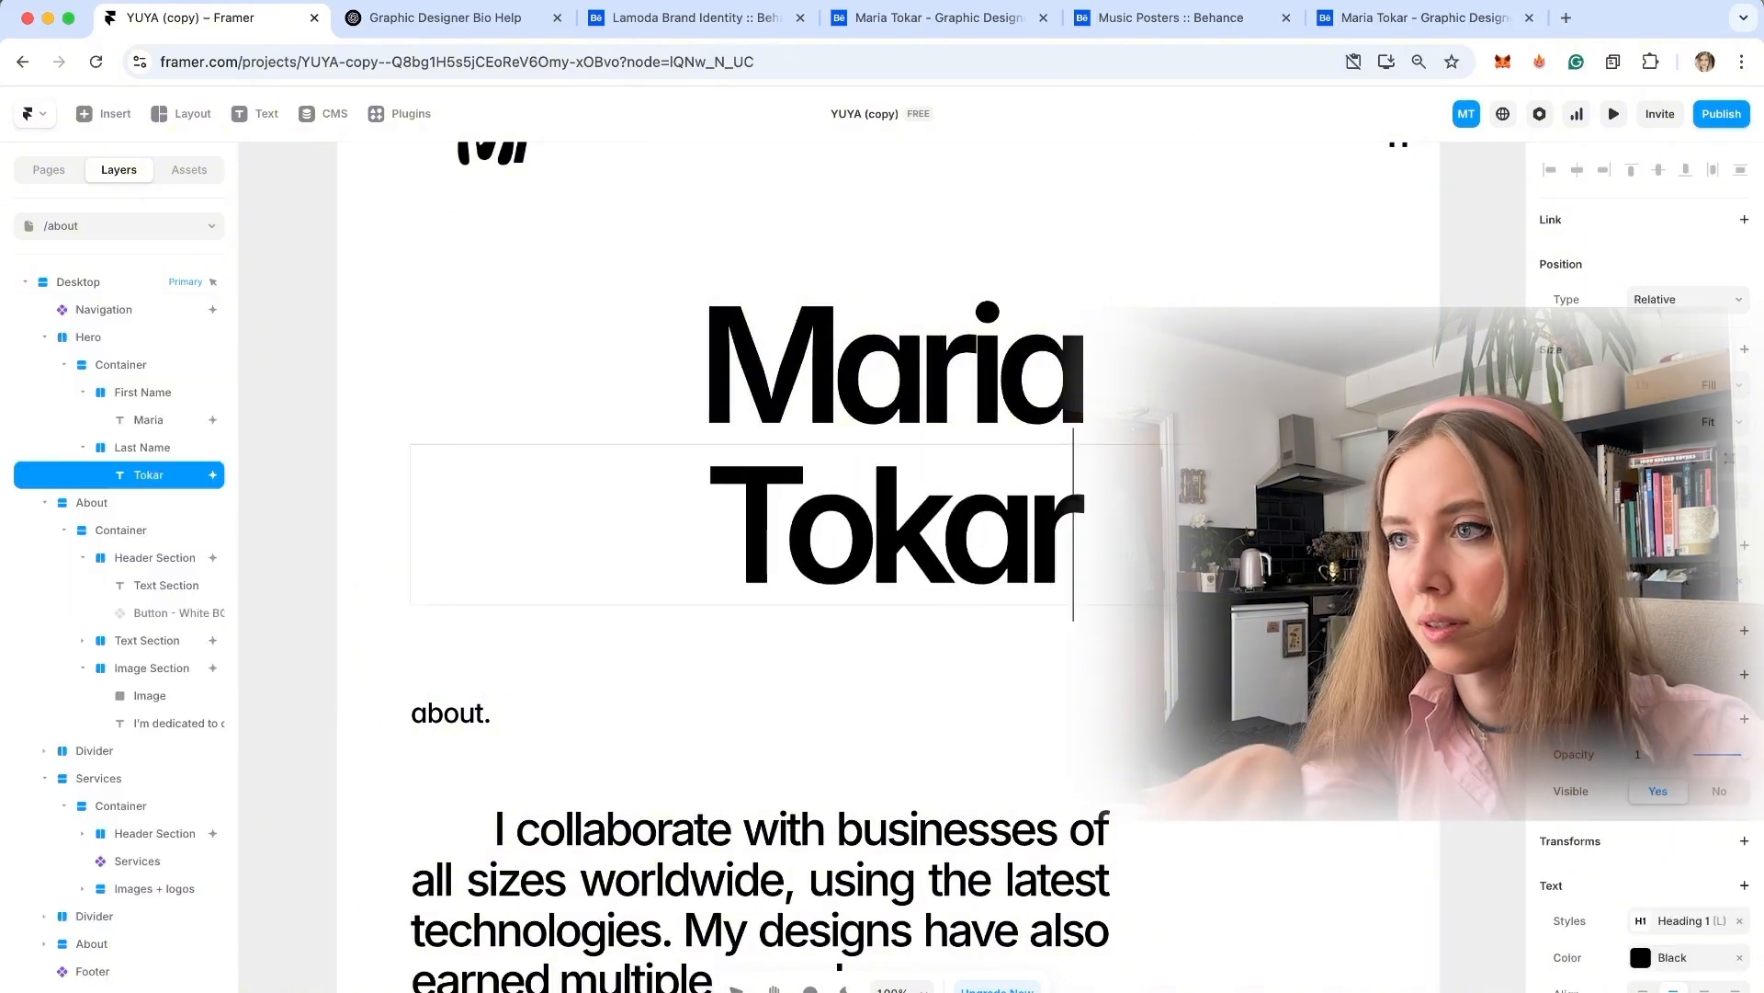
key(Escape)
Look over the about section of the /about page and open the Home page.
scroll(1305, 806, down, 5)
scroll(1305, 806, down, 1)
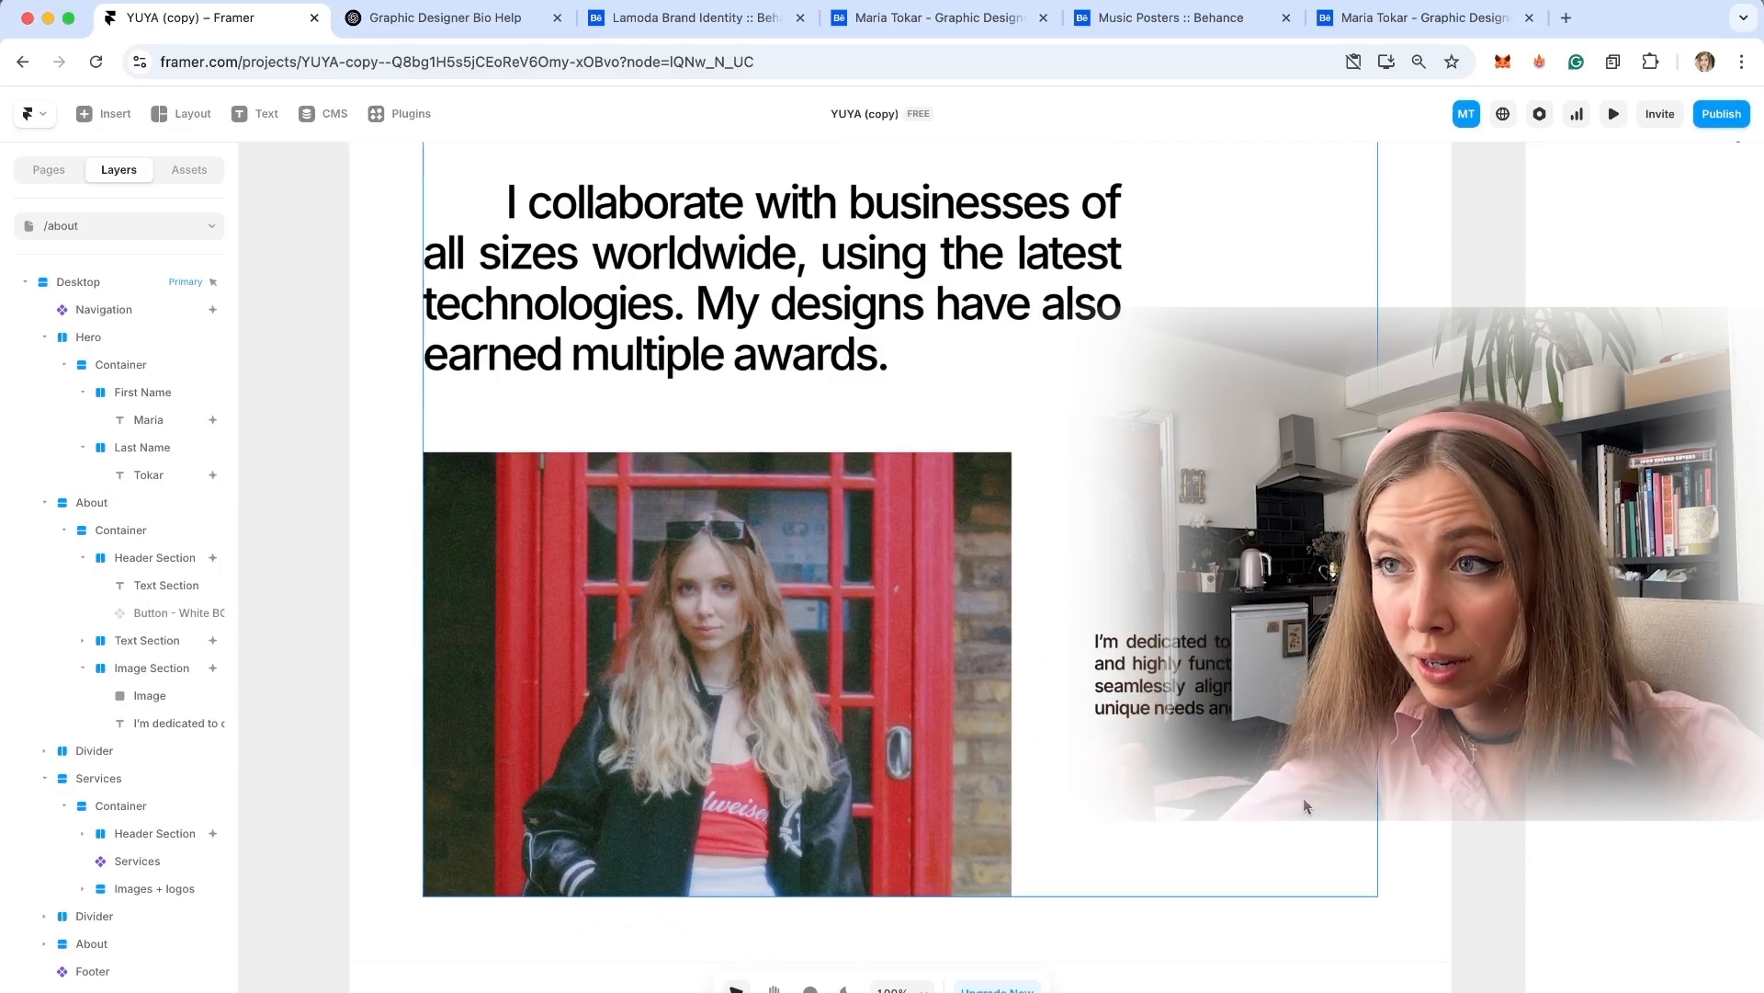
scroll(1305, 806, up, 6)
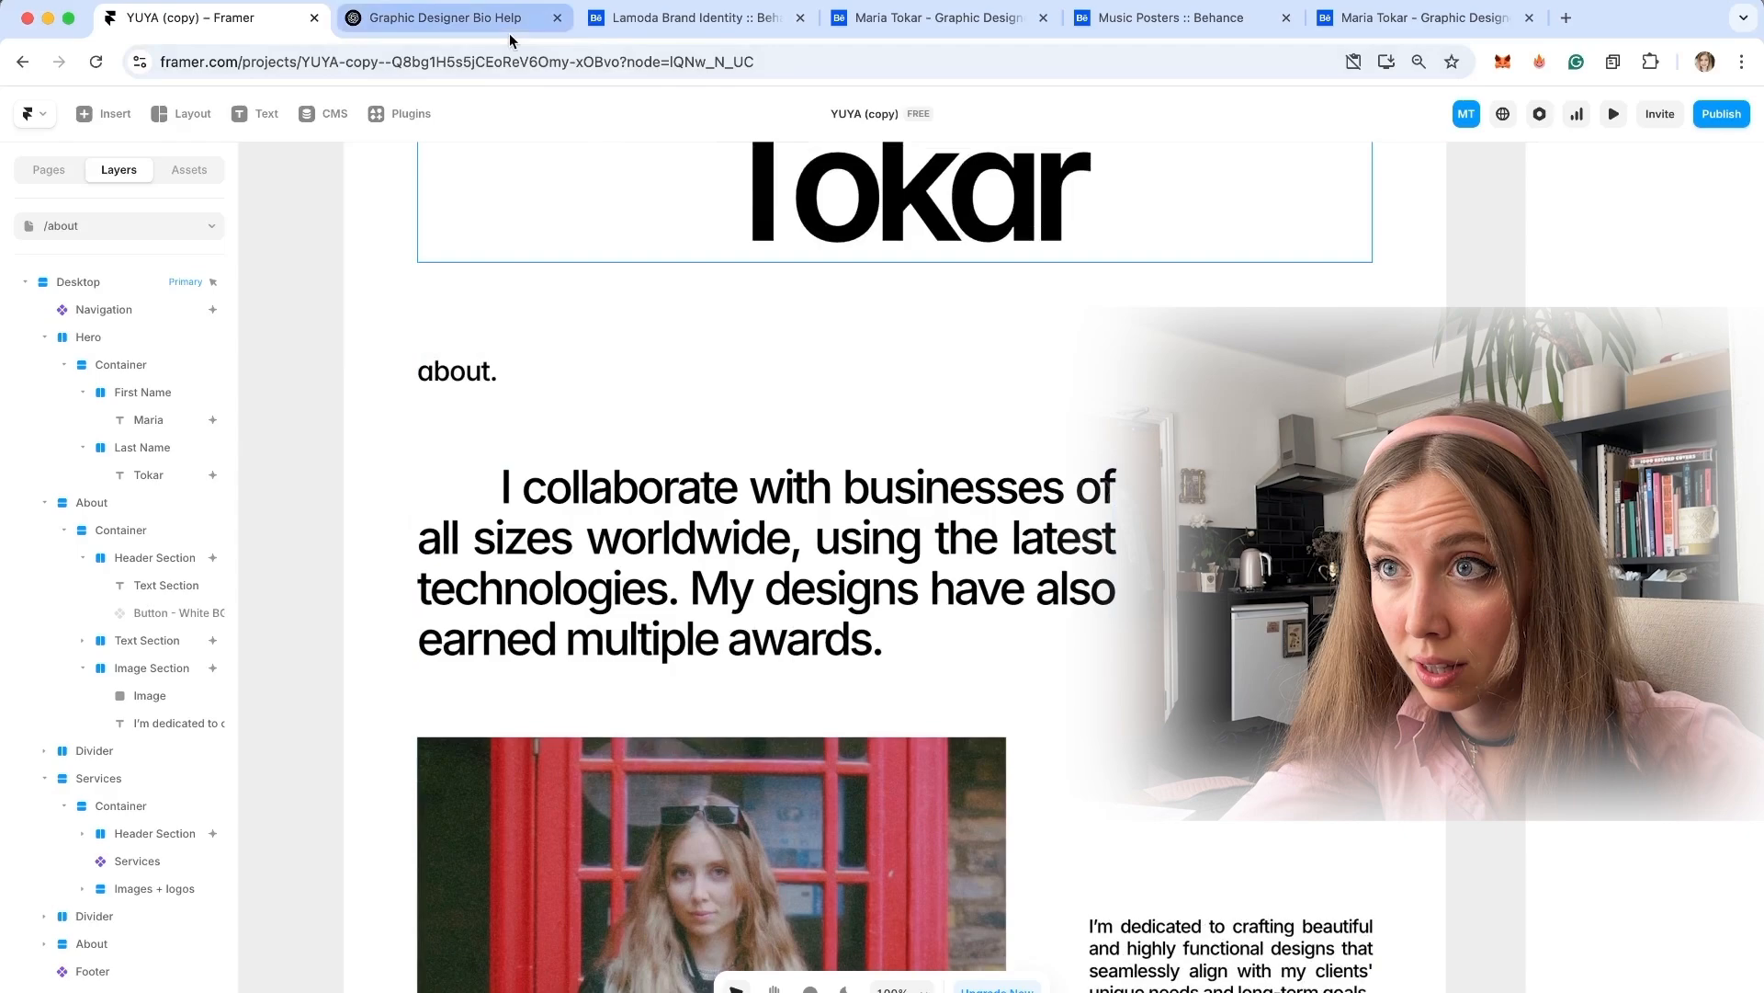
click(60, 176)
click(97, 256)
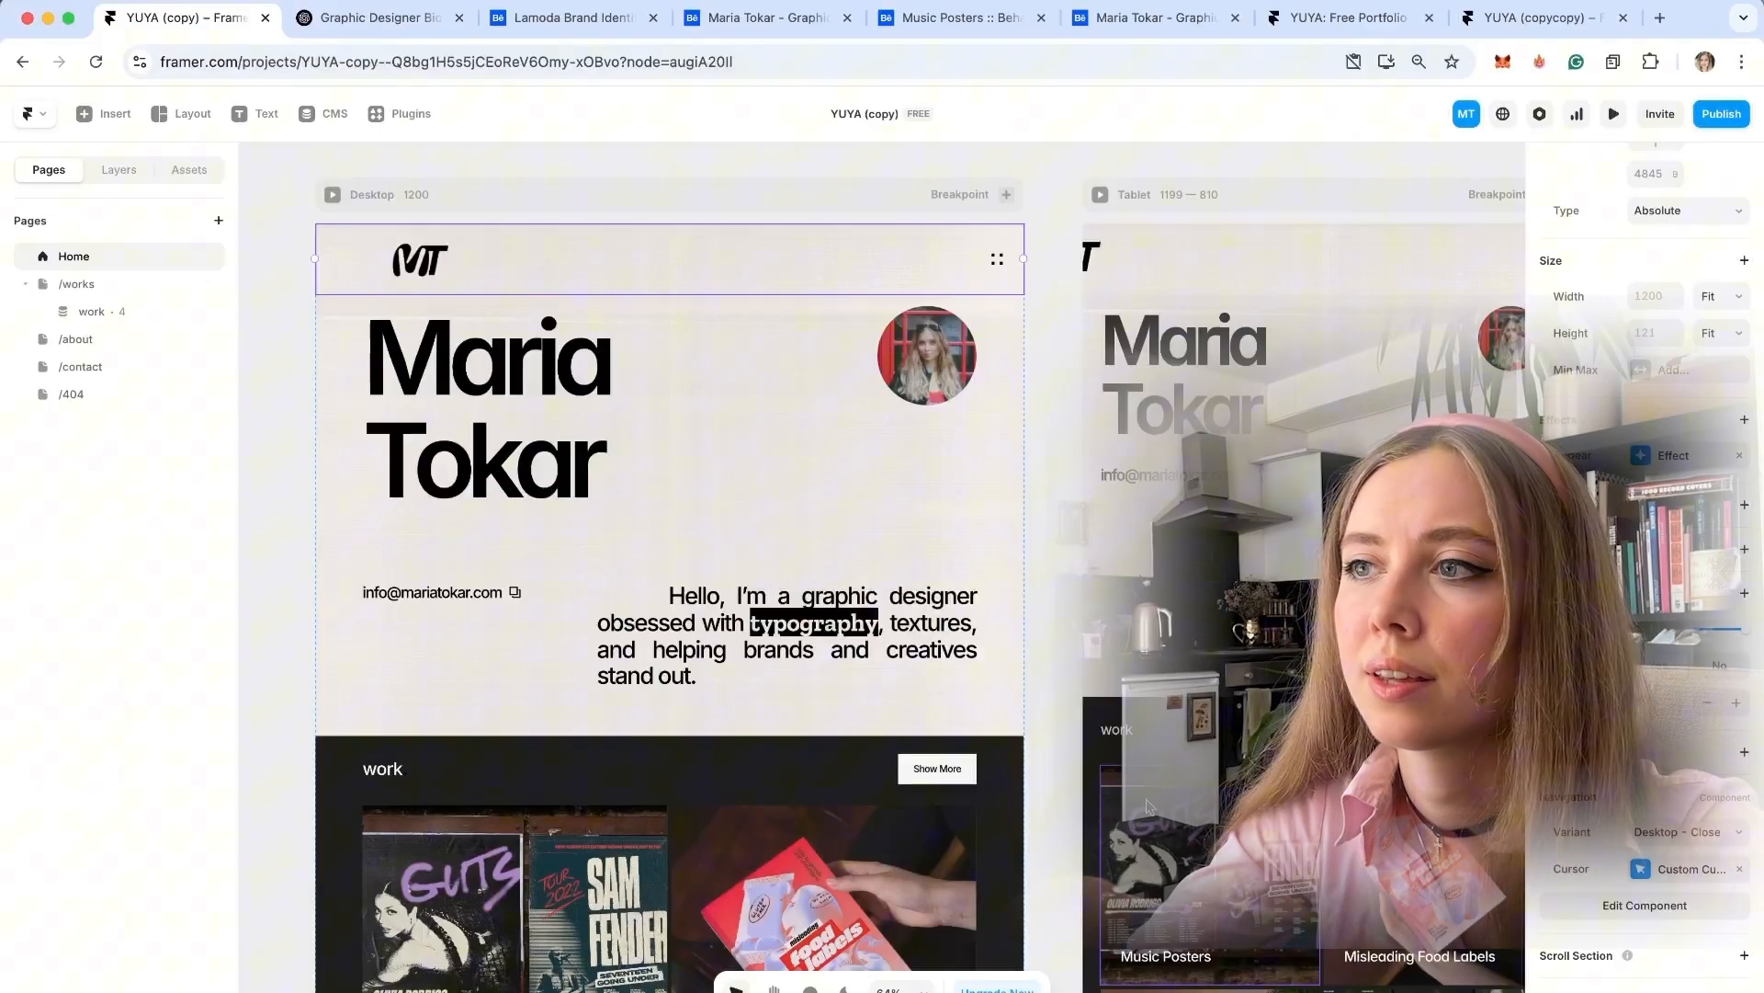
Examine how the Home page's header, intro text and work section are laid out in the Desktop, Tablet and Phone breakpoints.
scroll(1156, 805, down, 2)
scroll(1157, 805, right, 2)
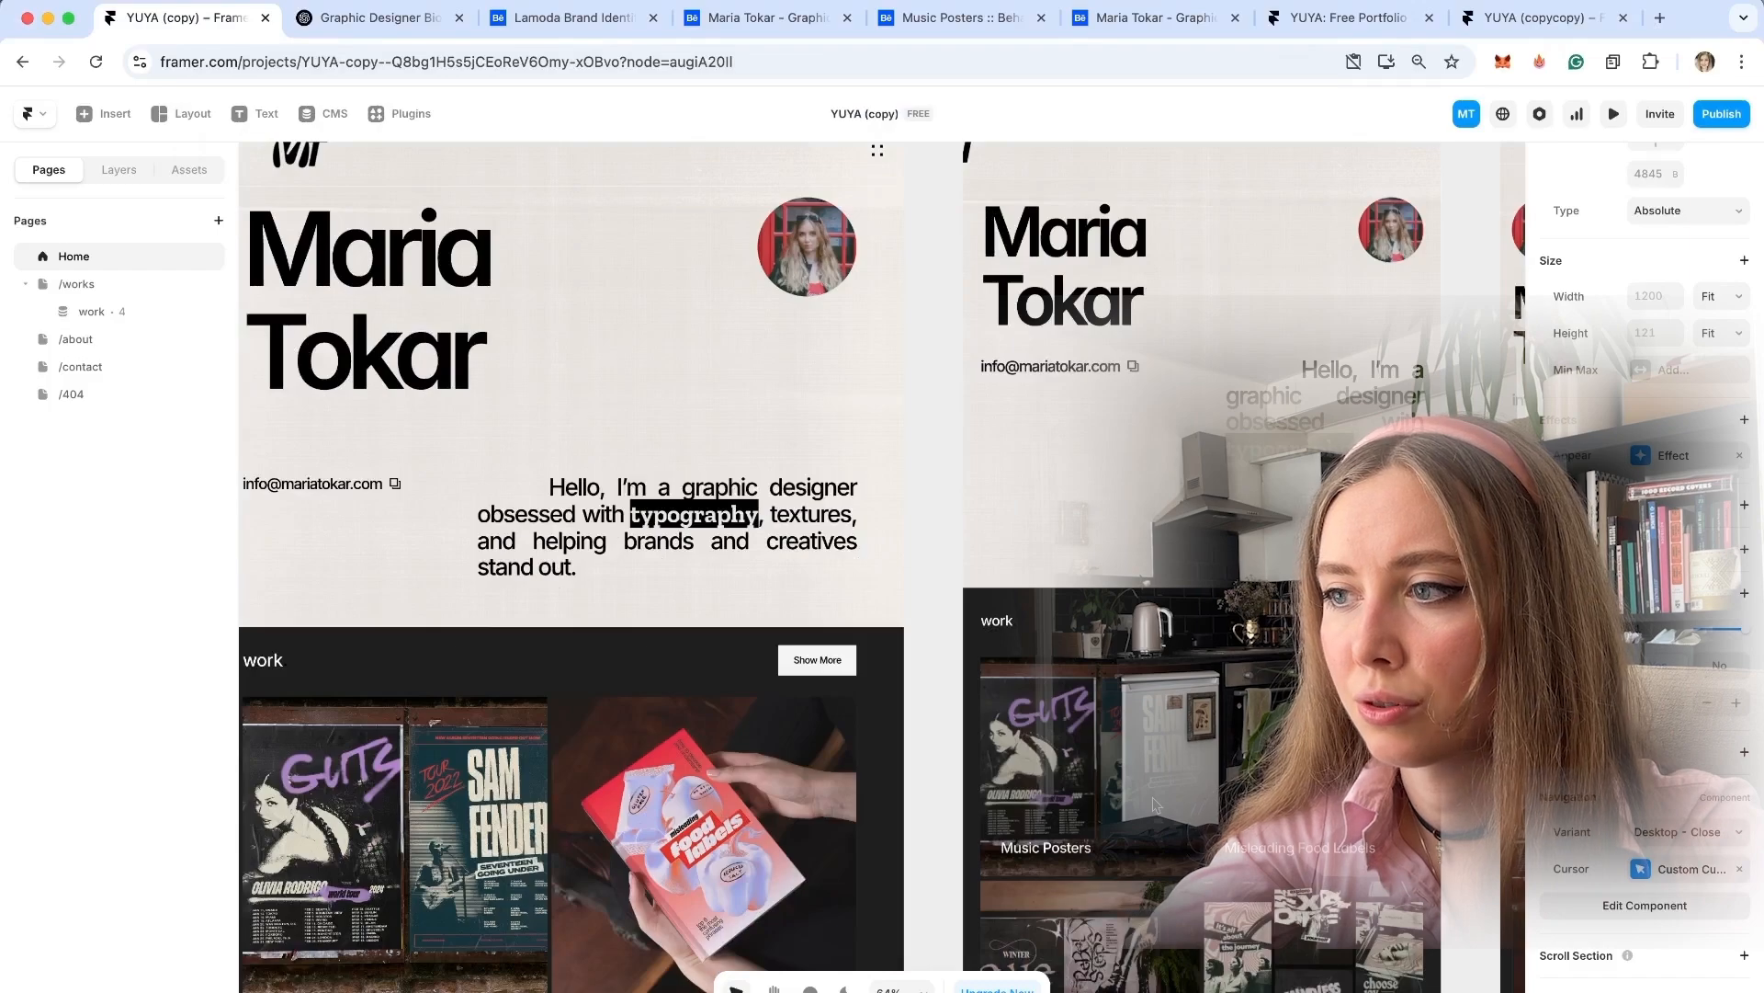
scroll(1156, 805, down, 3)
ctrl+scroll(1156, 805, down, 3)
scroll(1156, 806, up, 3)
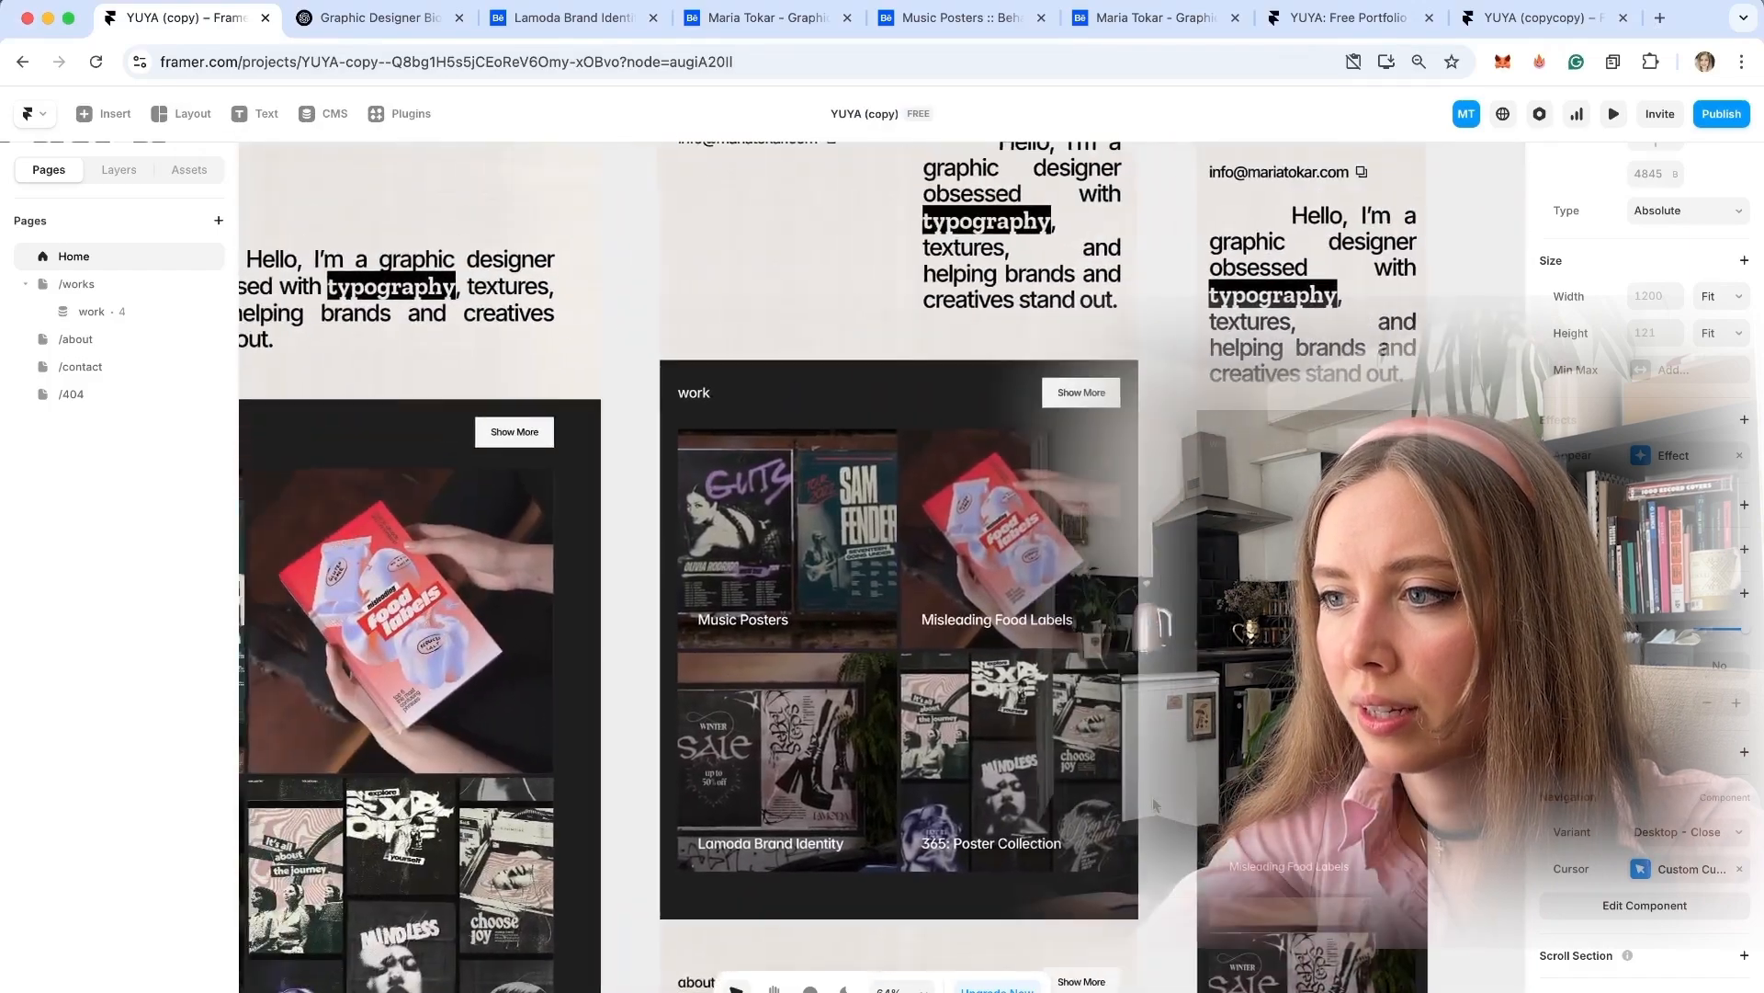
ctrl+scroll(1156, 805, up, 3)
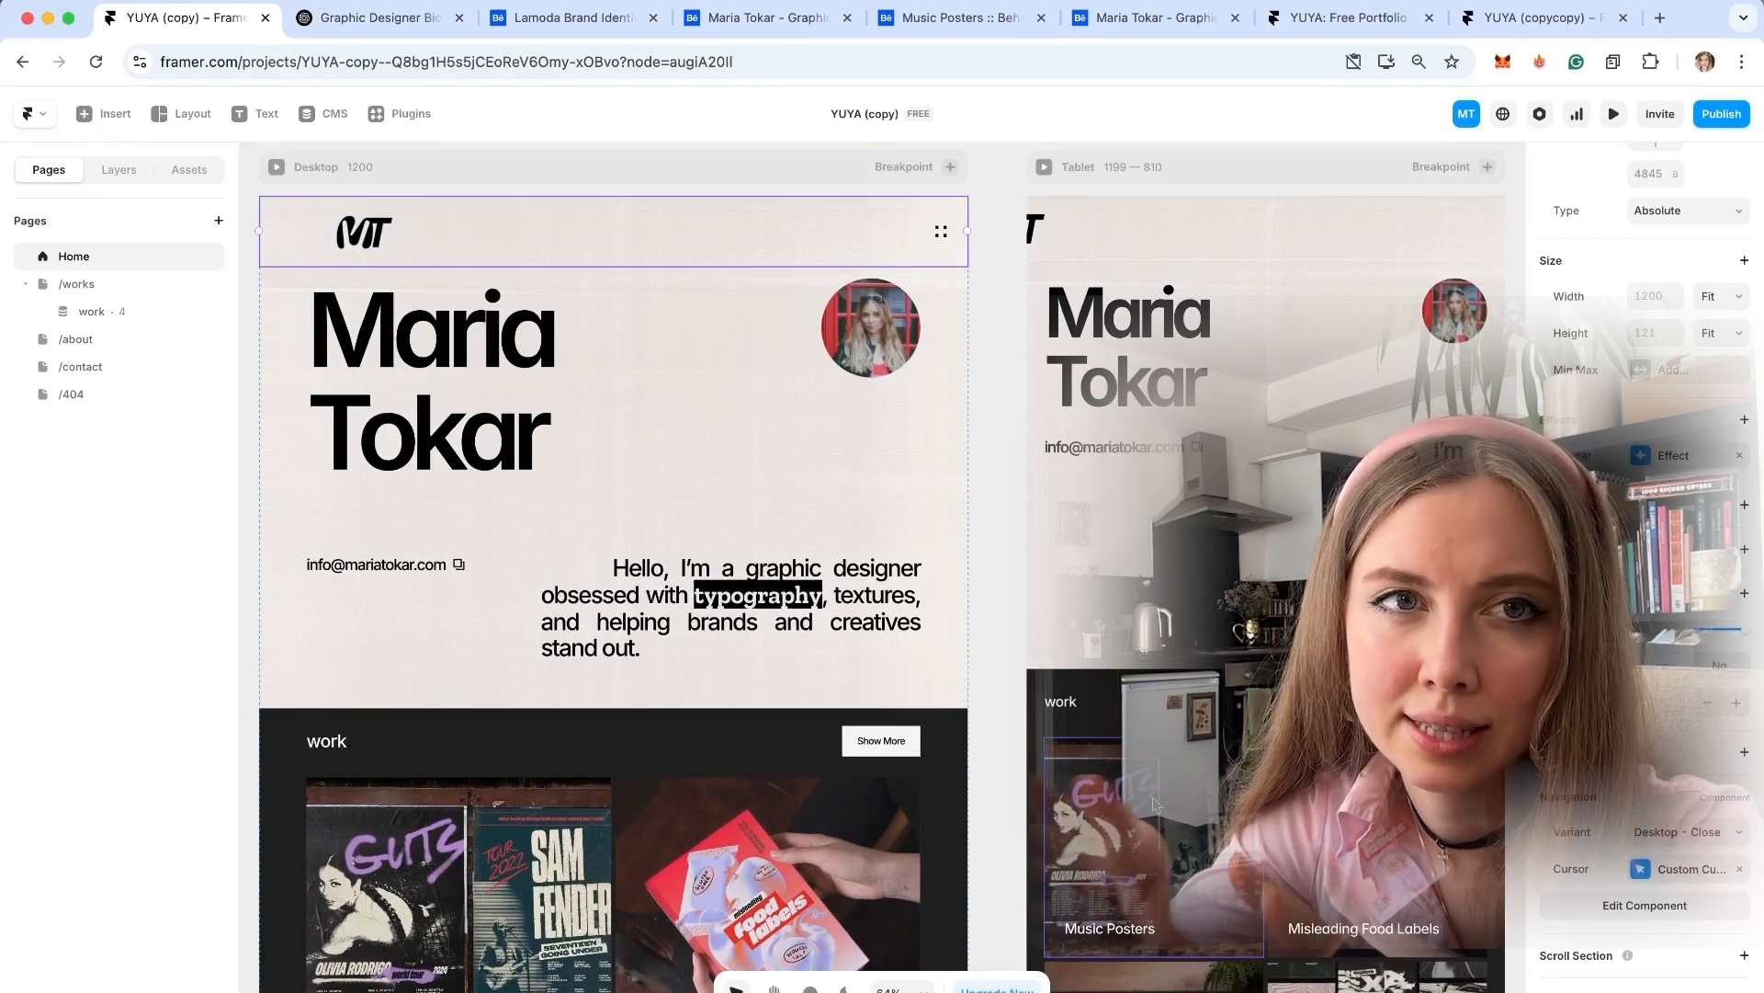
scroll(808, 710, up, 3)
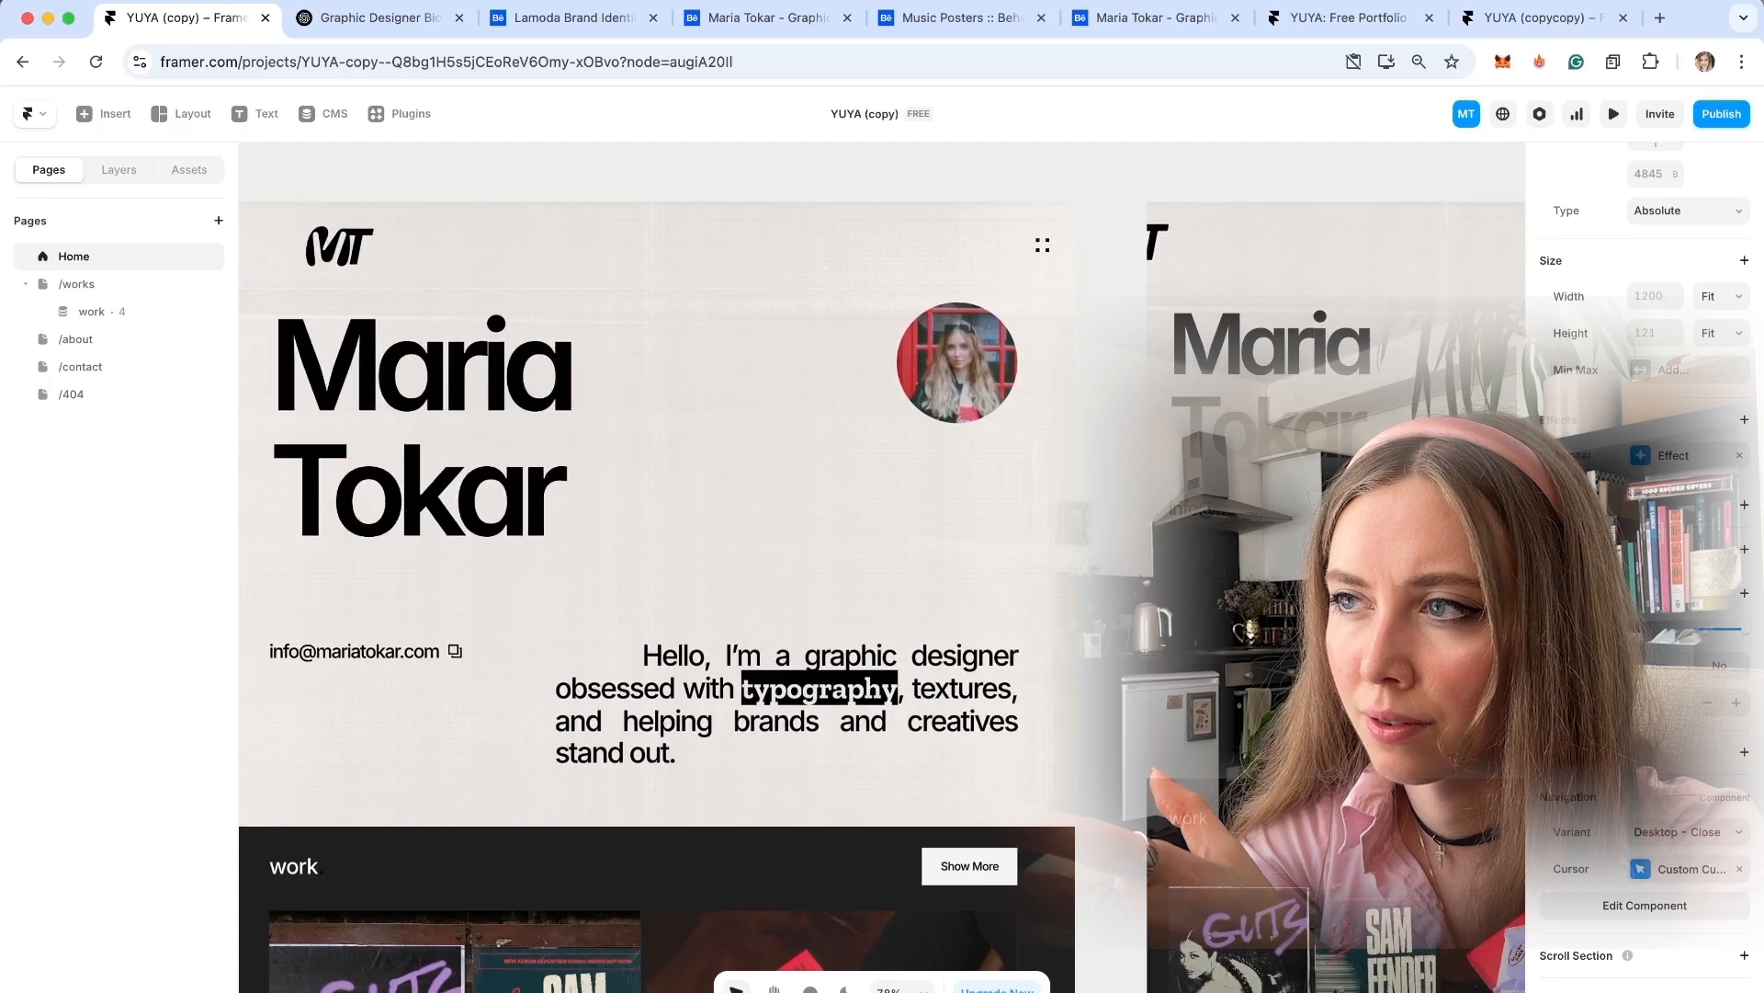
scroll(821, 698, right, 10)
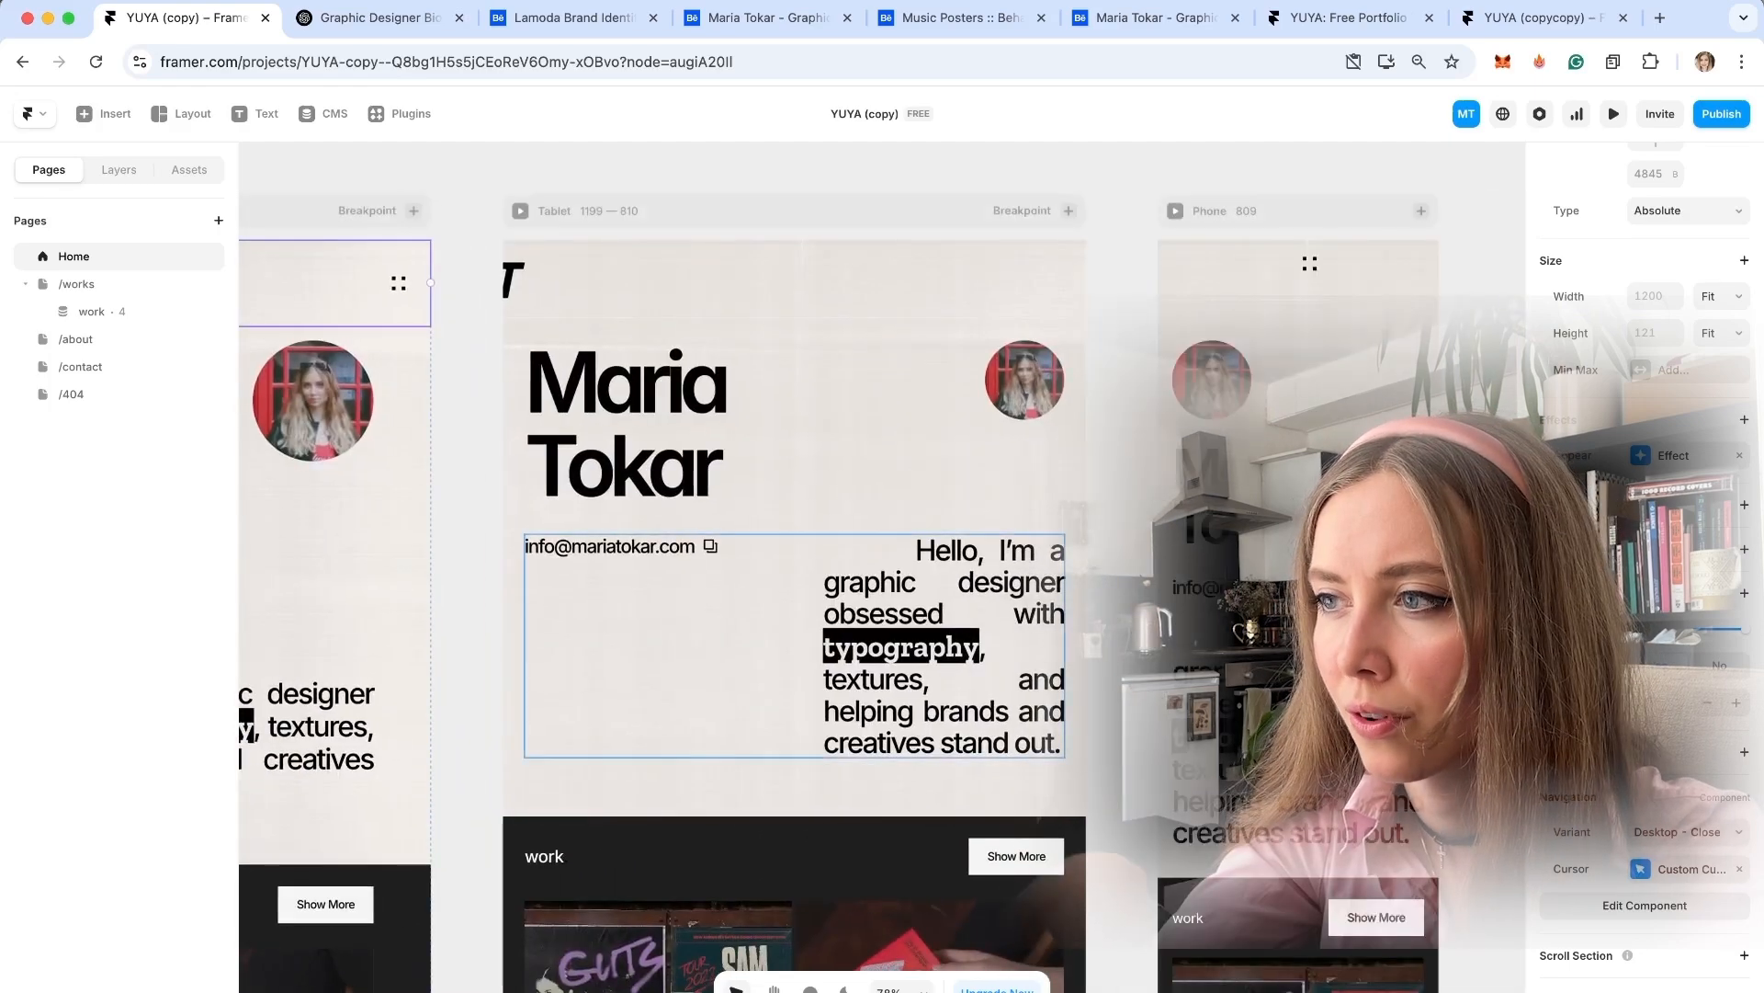
scroll(820, 570, left, 6)
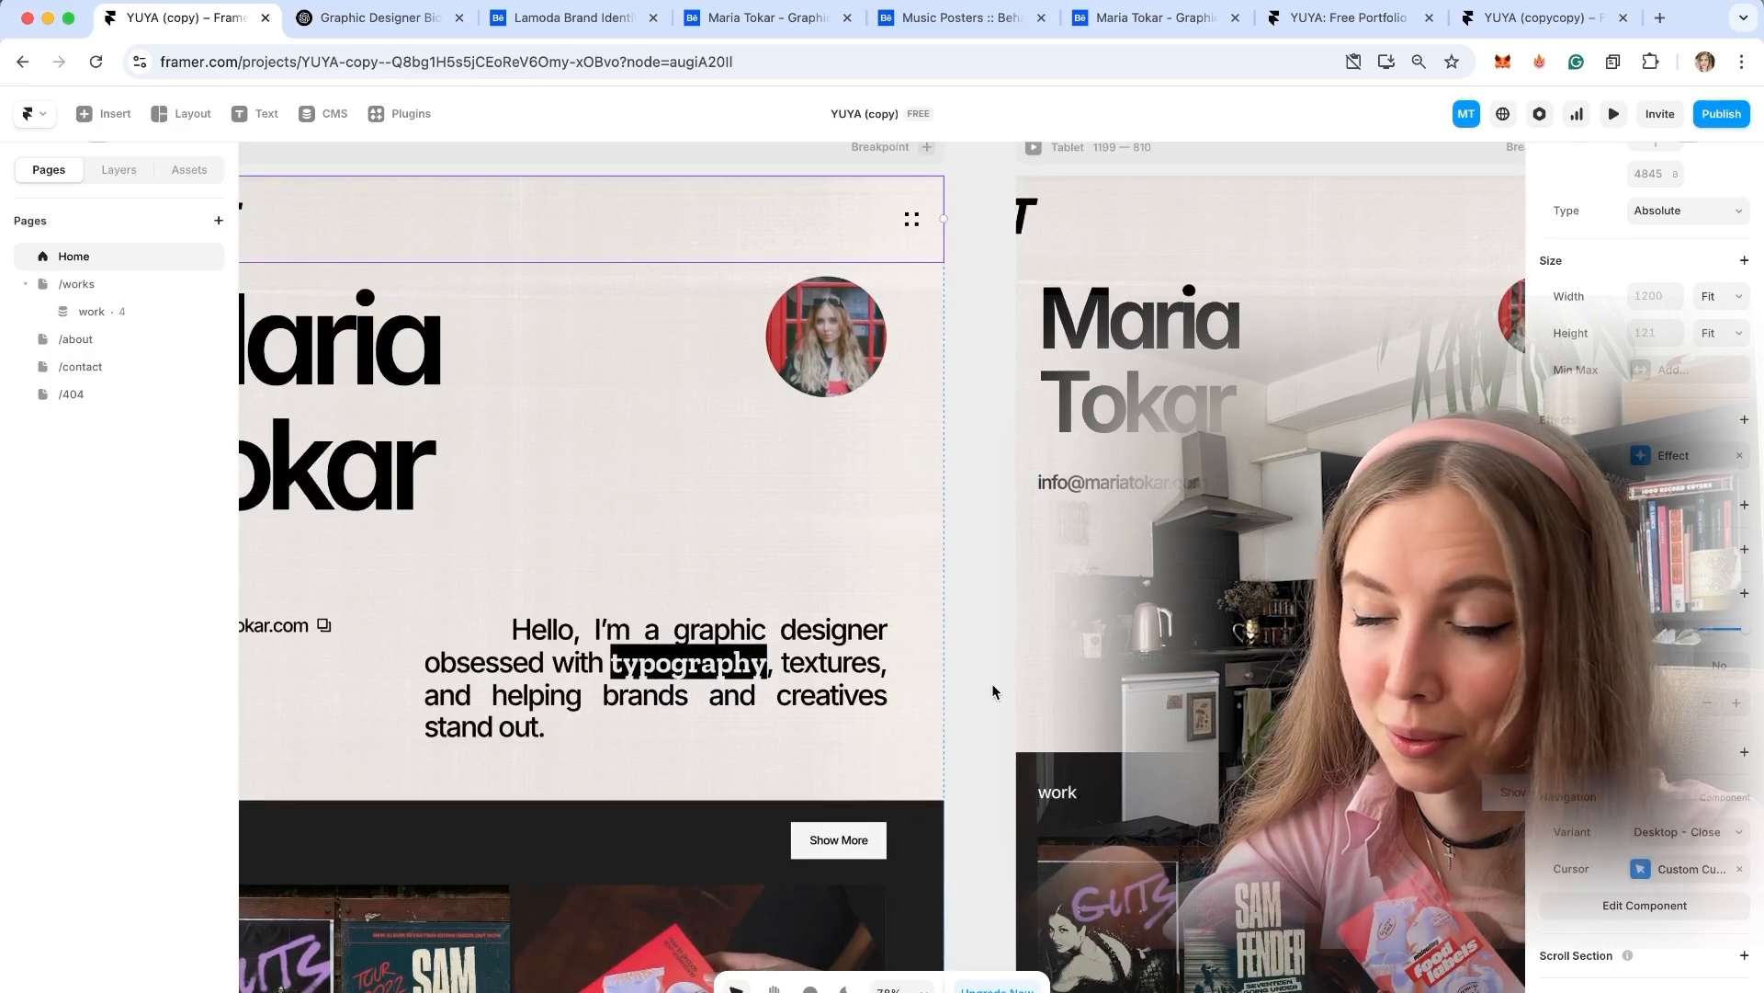
scroll(993, 686, down, 5)
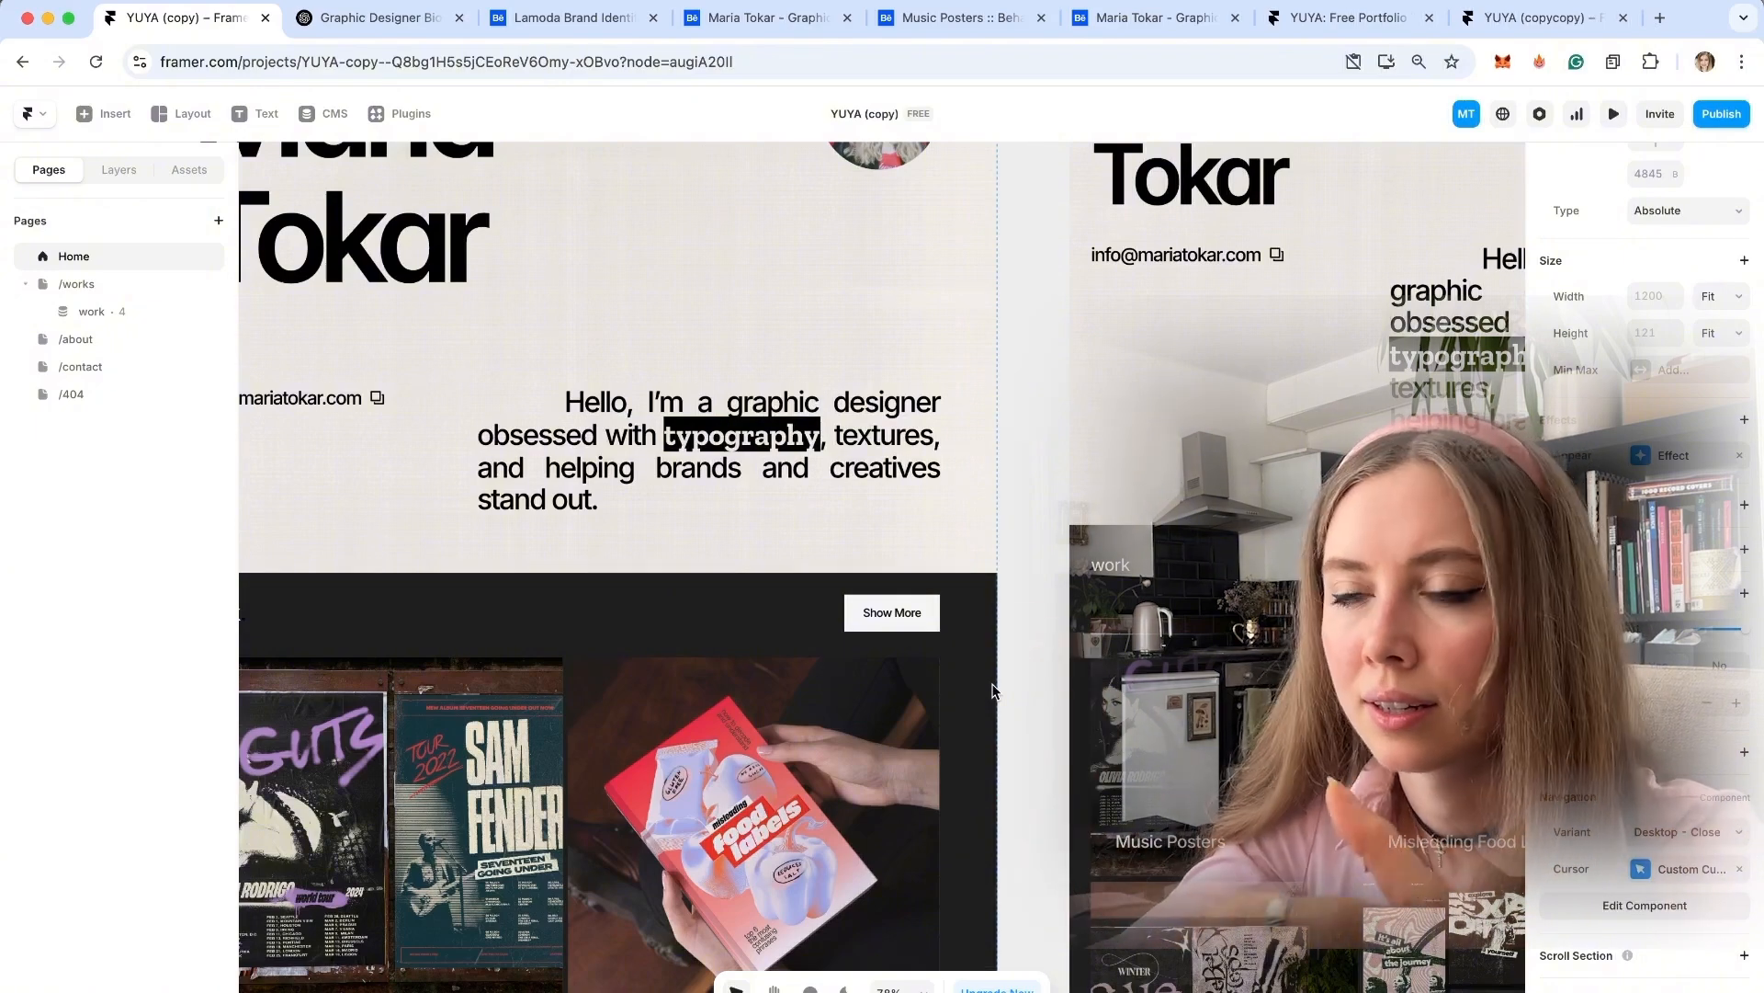
scroll(350, 331, down, 5)
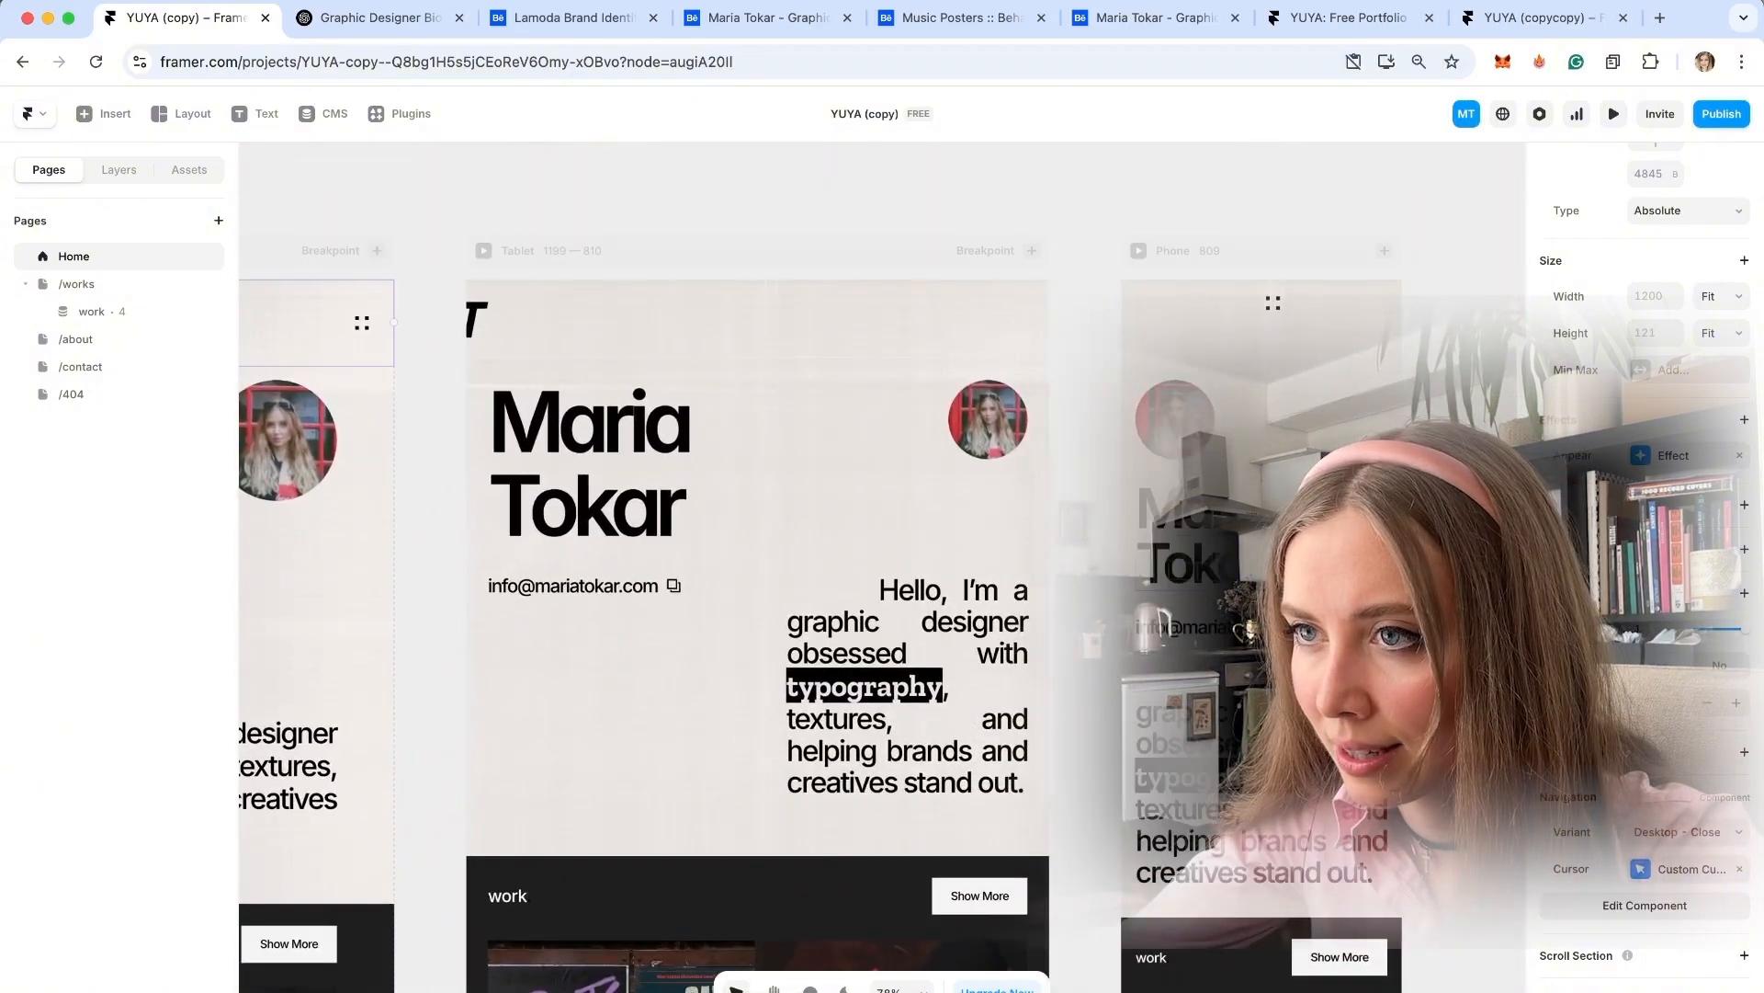
Shift the logo in the Navigation component's Tablet - Close variant inward so it lines up with the Home page's tablet content.
click(349, 331)
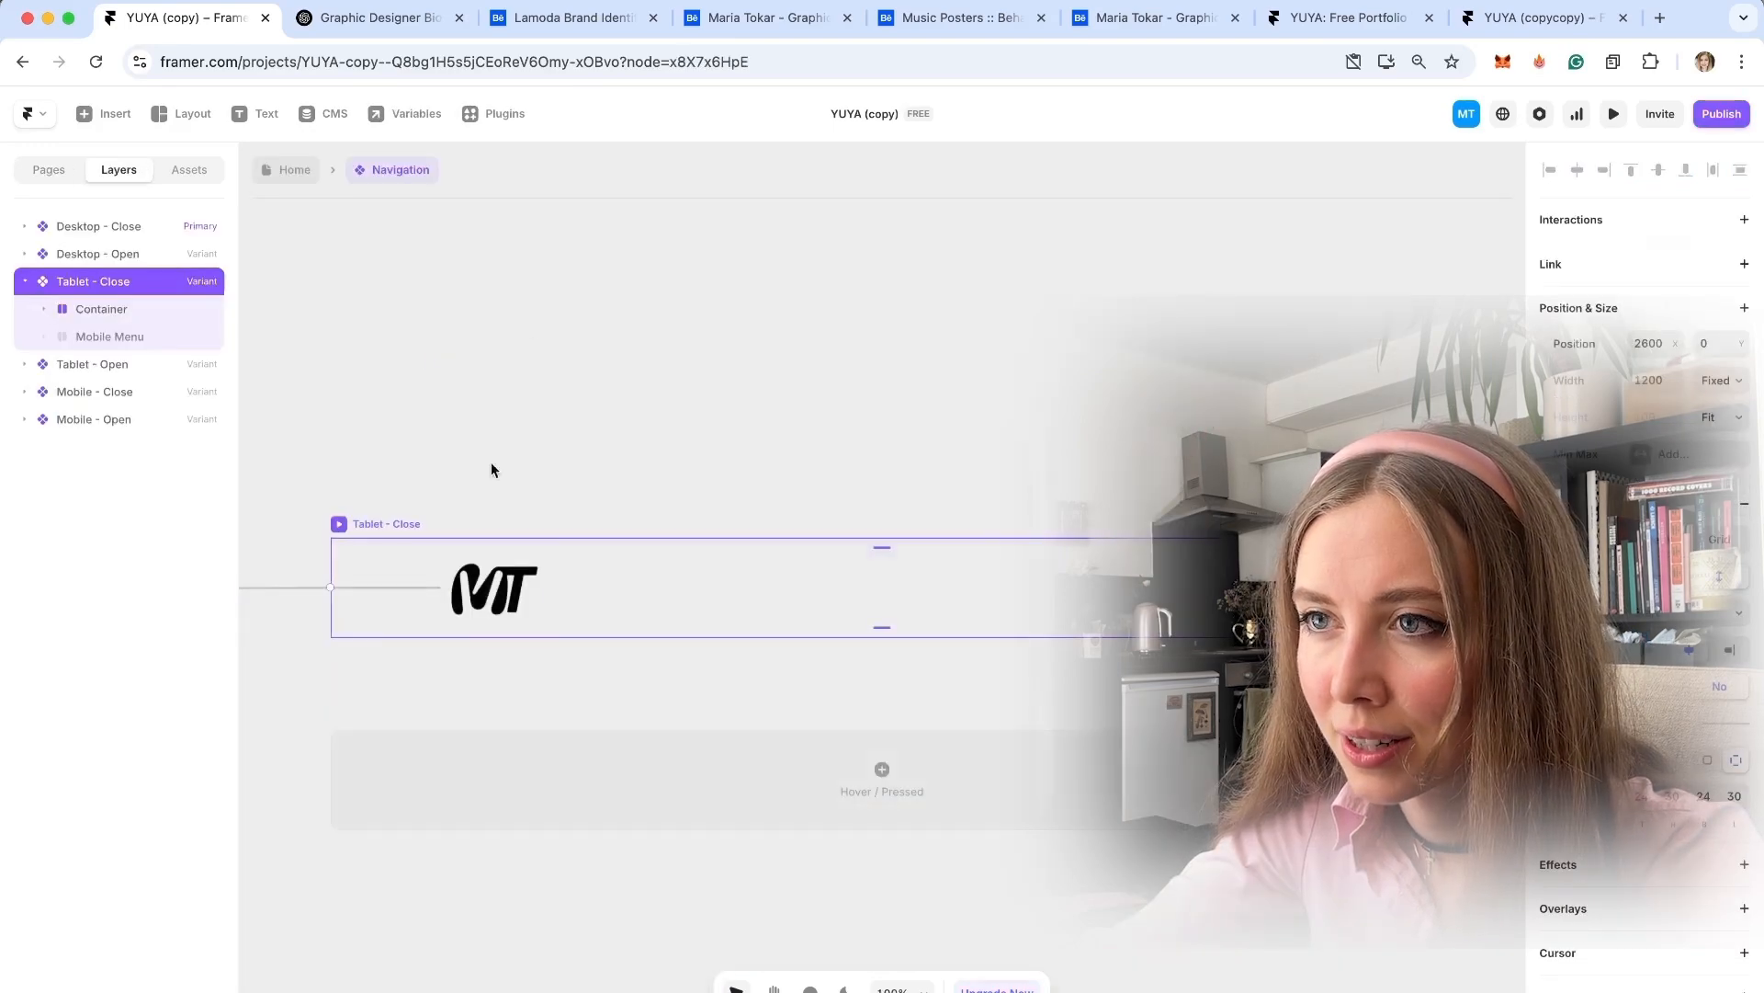
key(Escape)
scroll(777, 528, down, 3)
scroll(777, 528, up, 2)
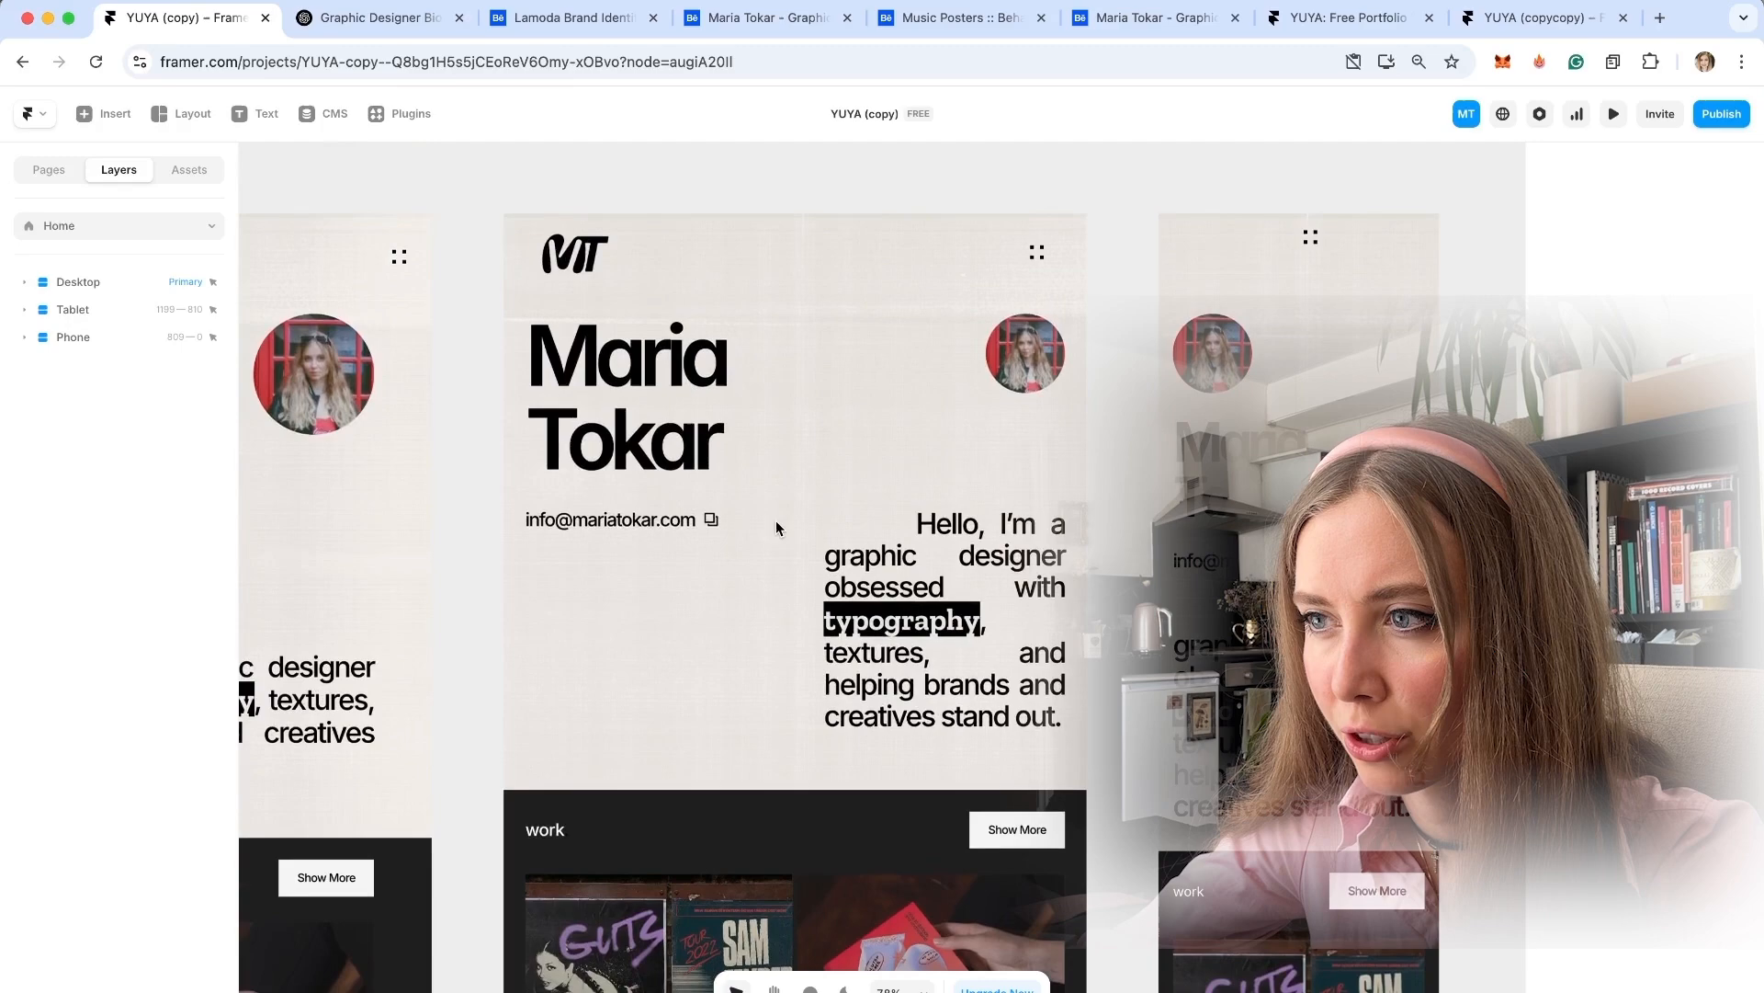
Look through the Home page's Tablet breakpoint from the hero and work section down to the YouTube video and footer.
scroll(918, 450, down, 10)
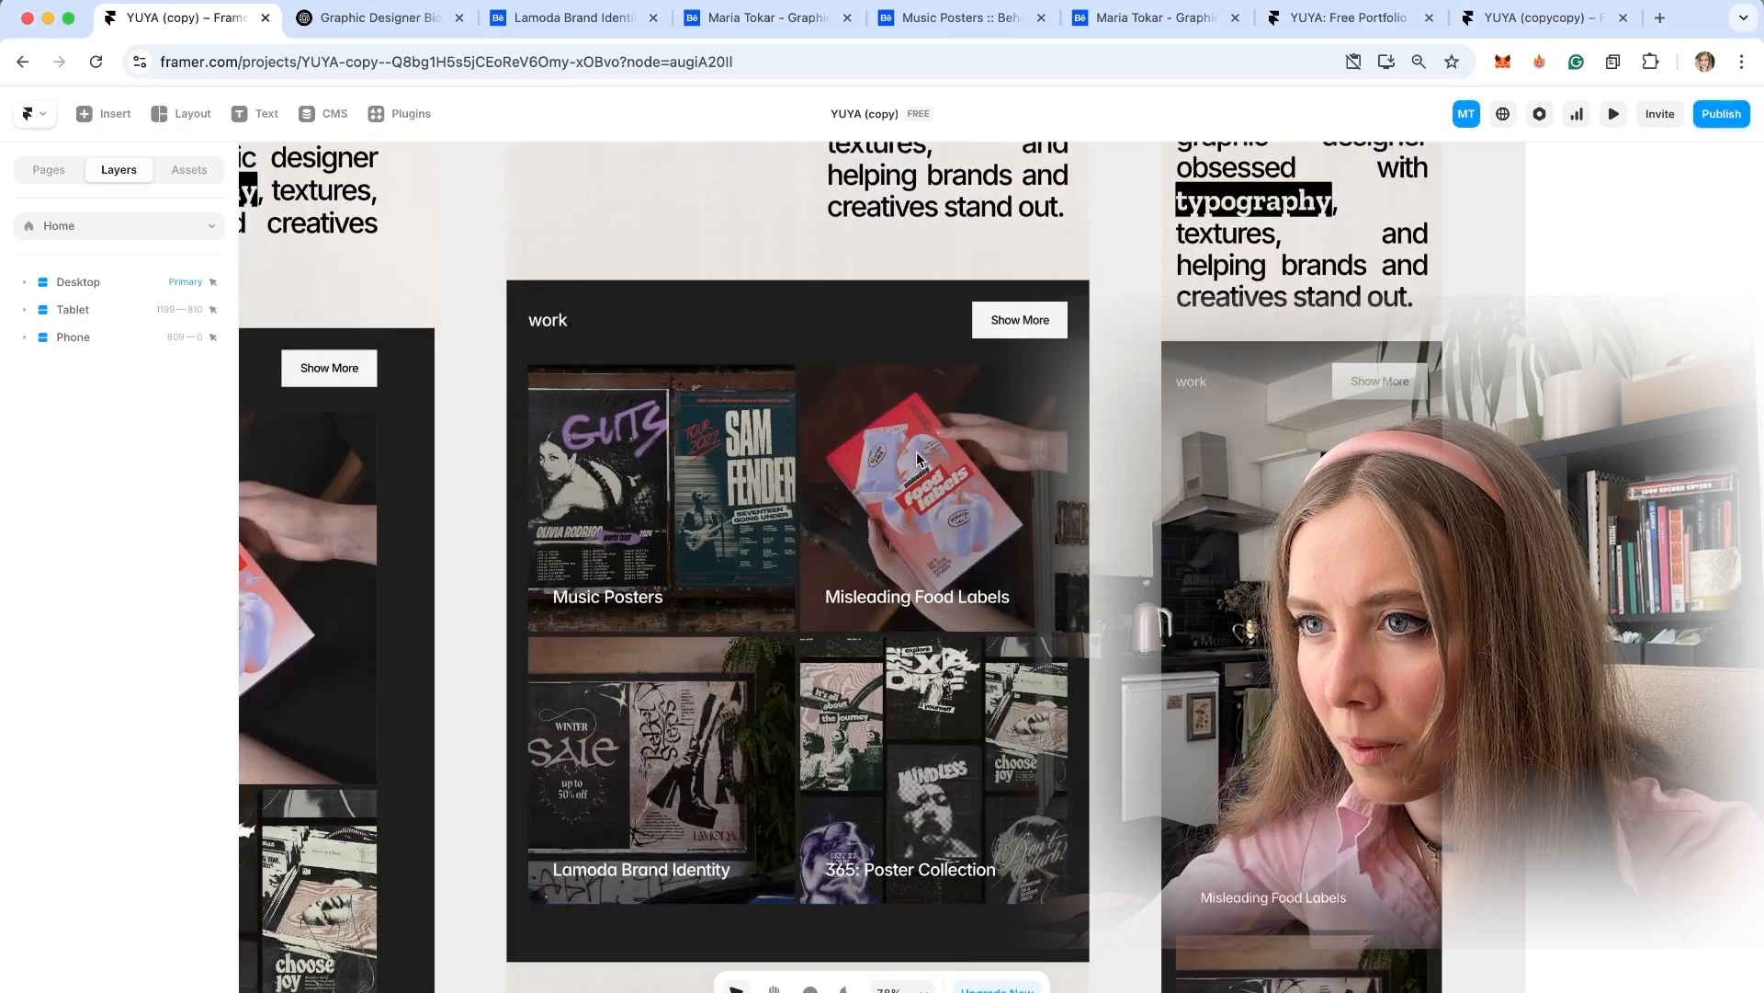
click(591, 577)
drag(786, 632, 833, 765)
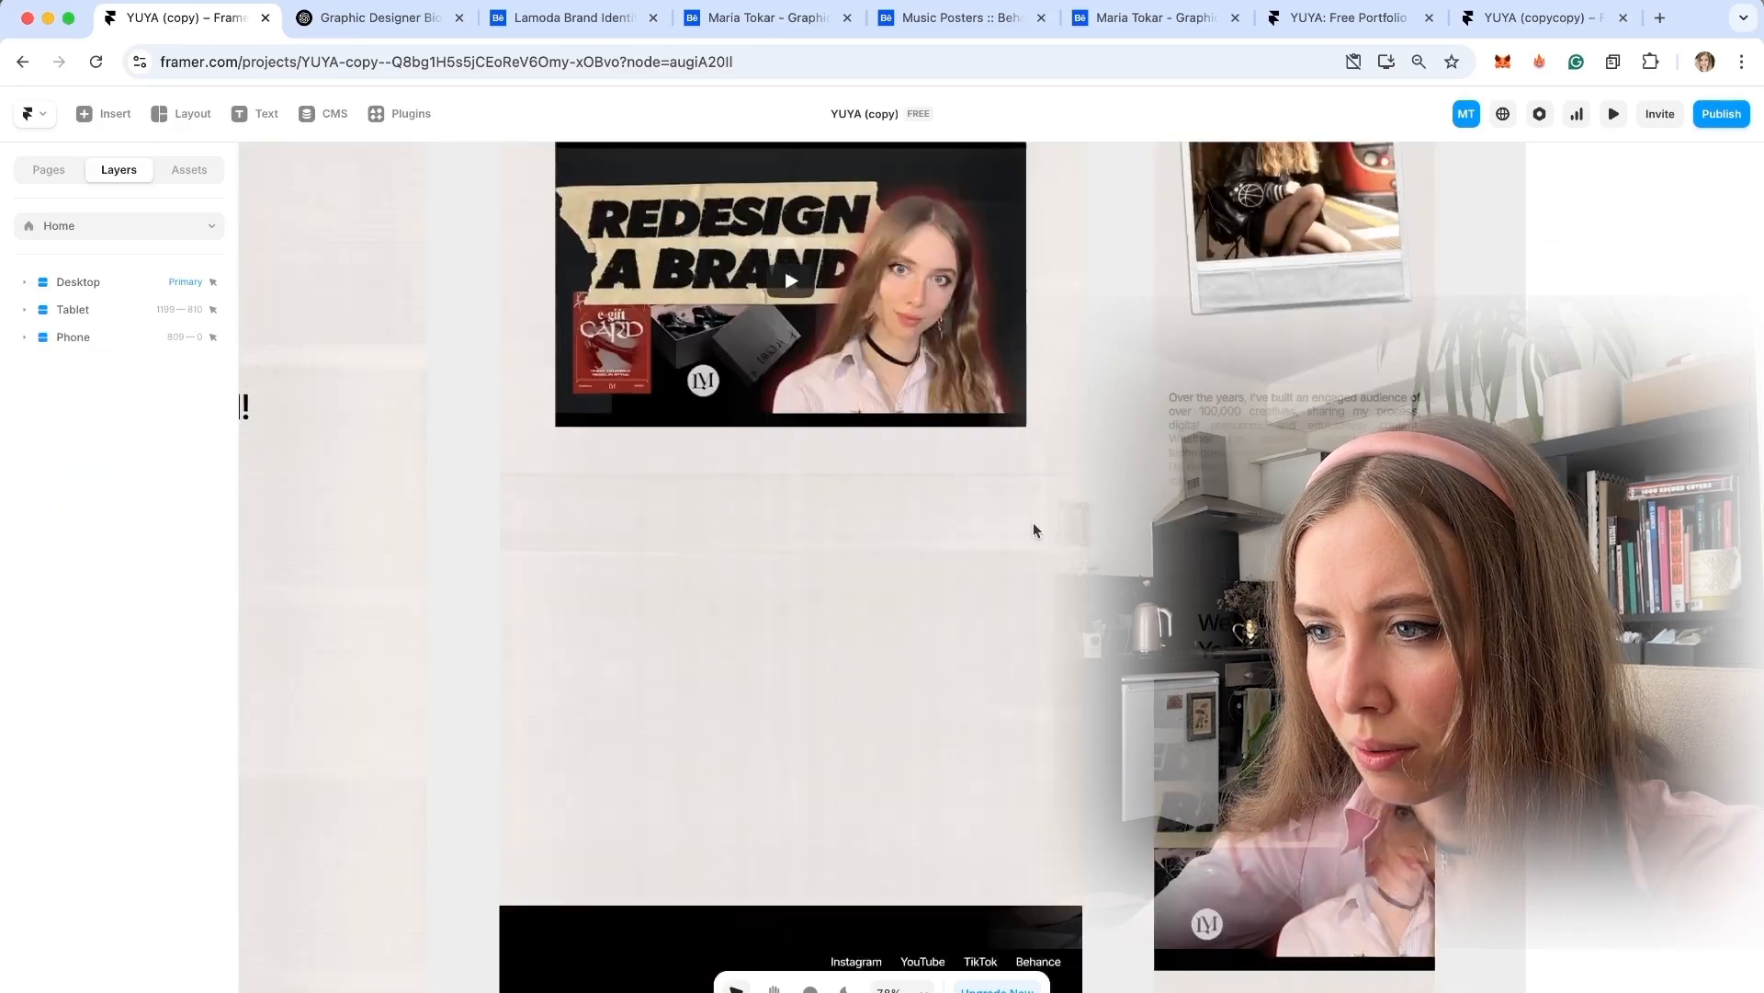
scroll(1033, 521, up, 3)
scroll(1033, 522, down, 6)
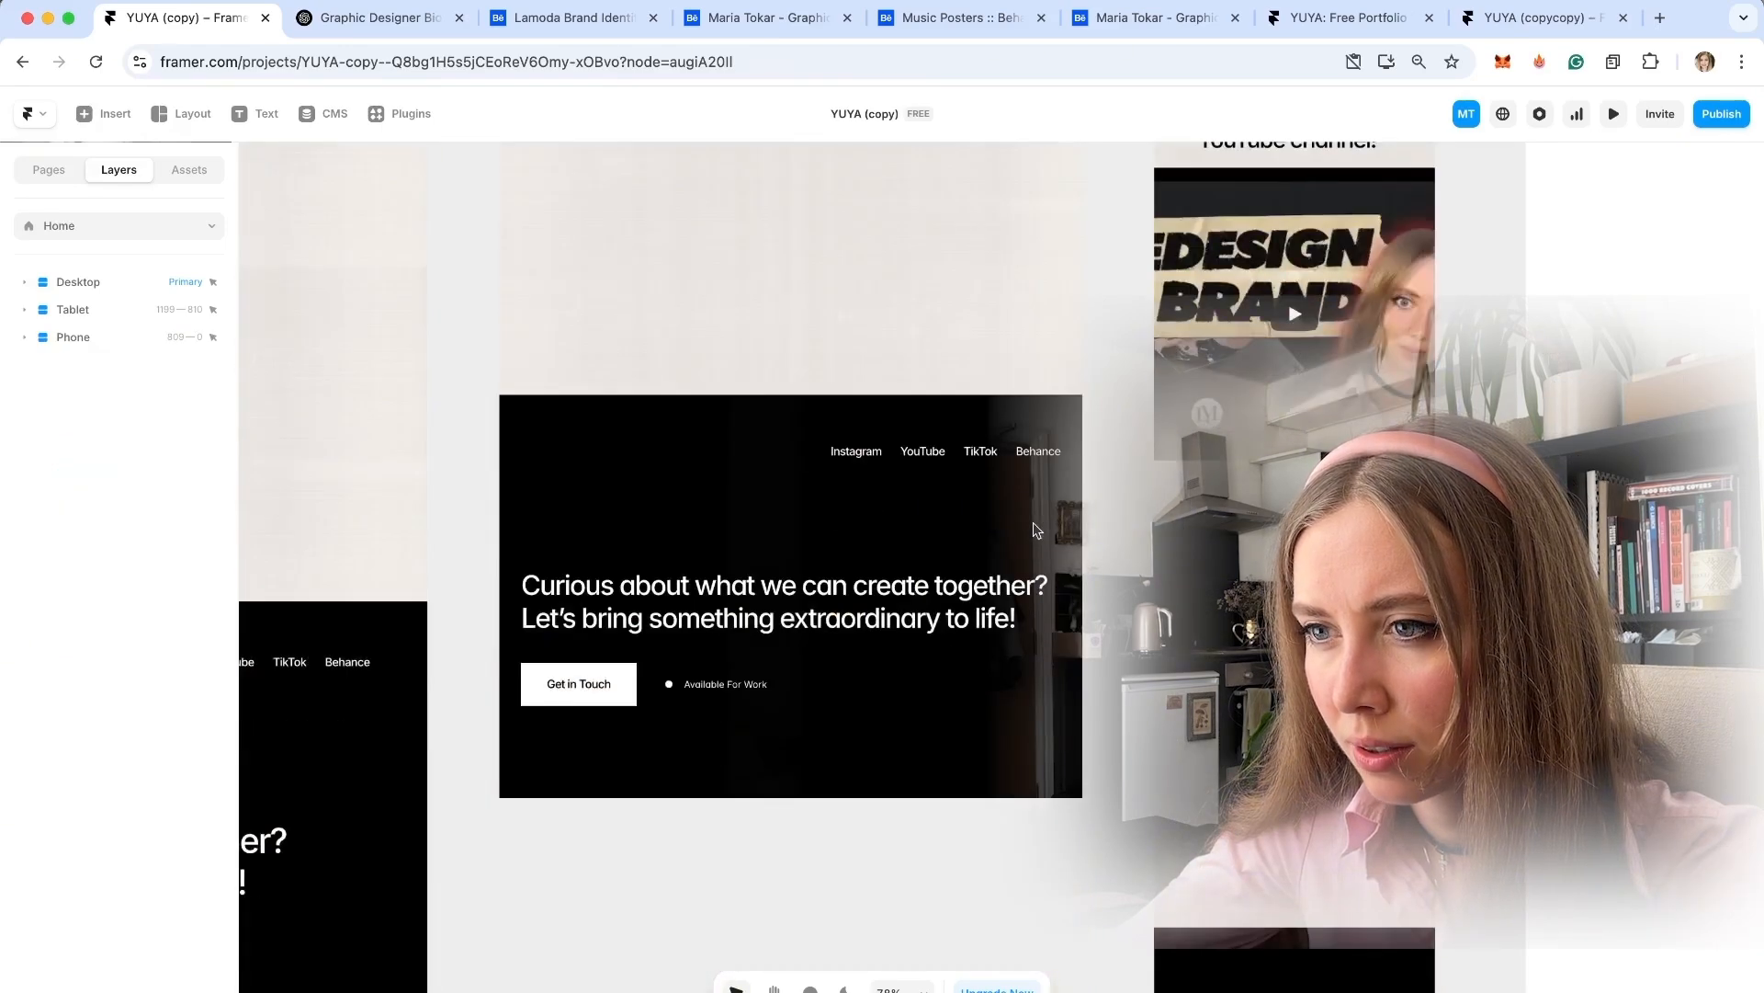
scroll(1033, 530, up, 12)
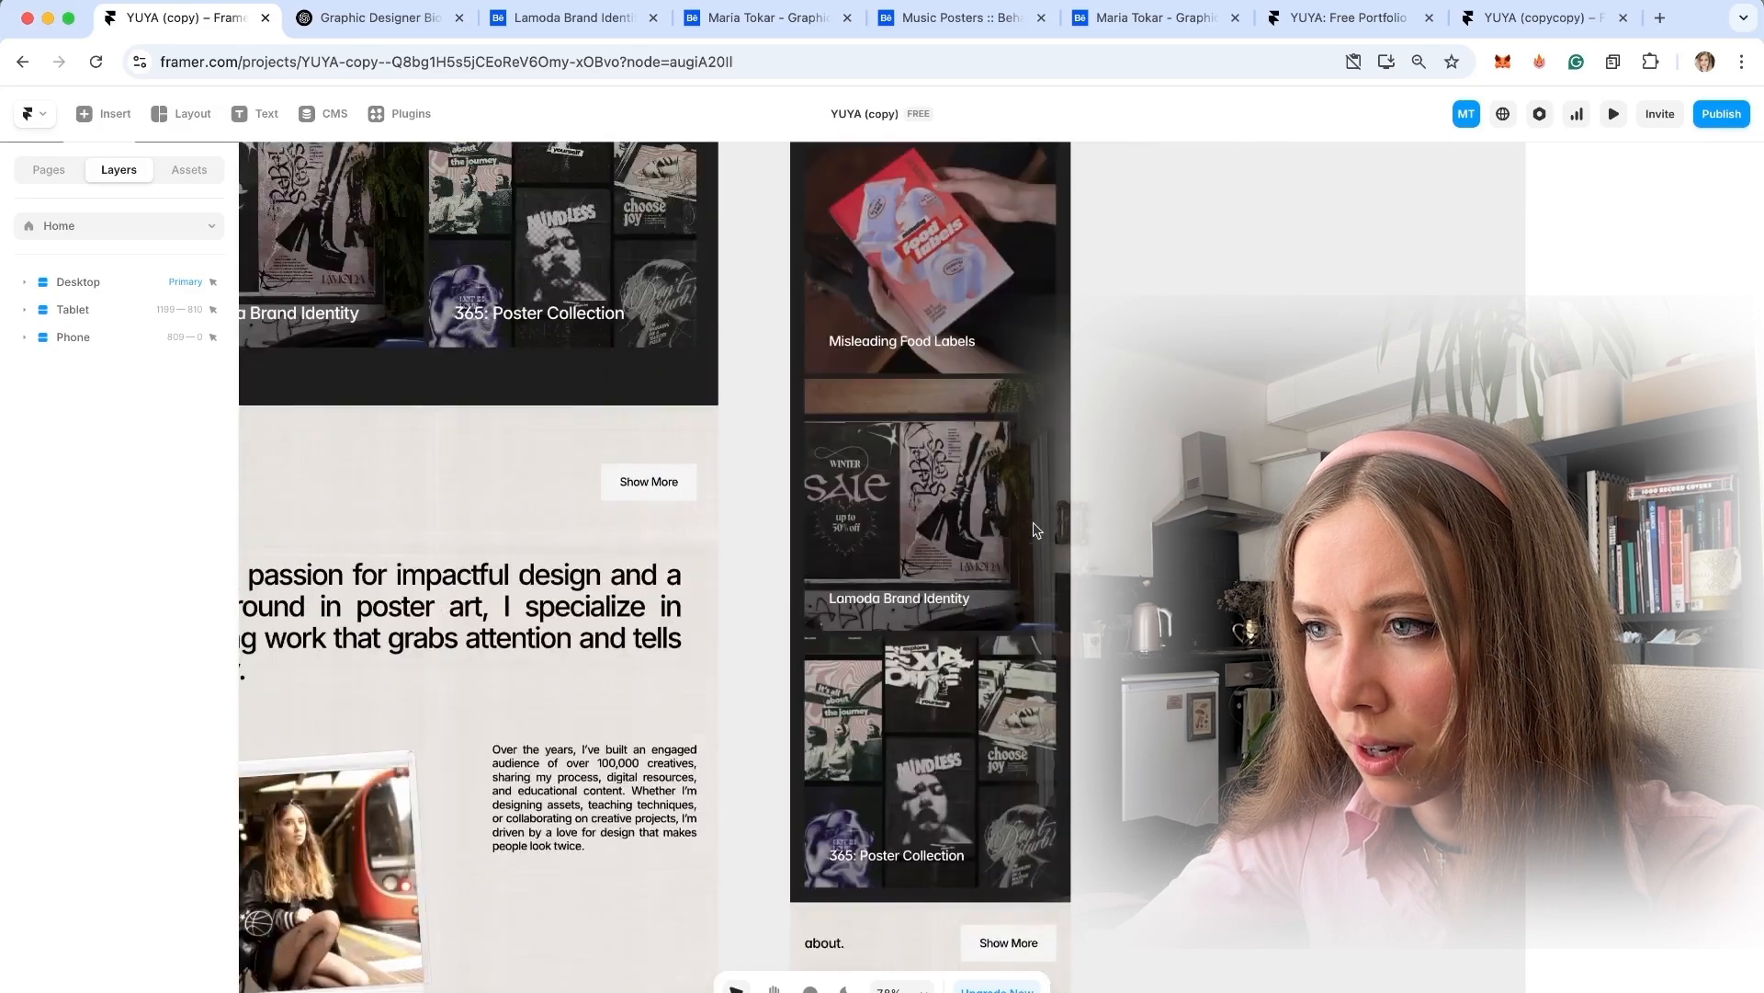
Move the Navigation component in the Home page's Phone breakpoint sideways so the menu icon lines up with the content's right margin.
scroll(1036, 531, up, 10)
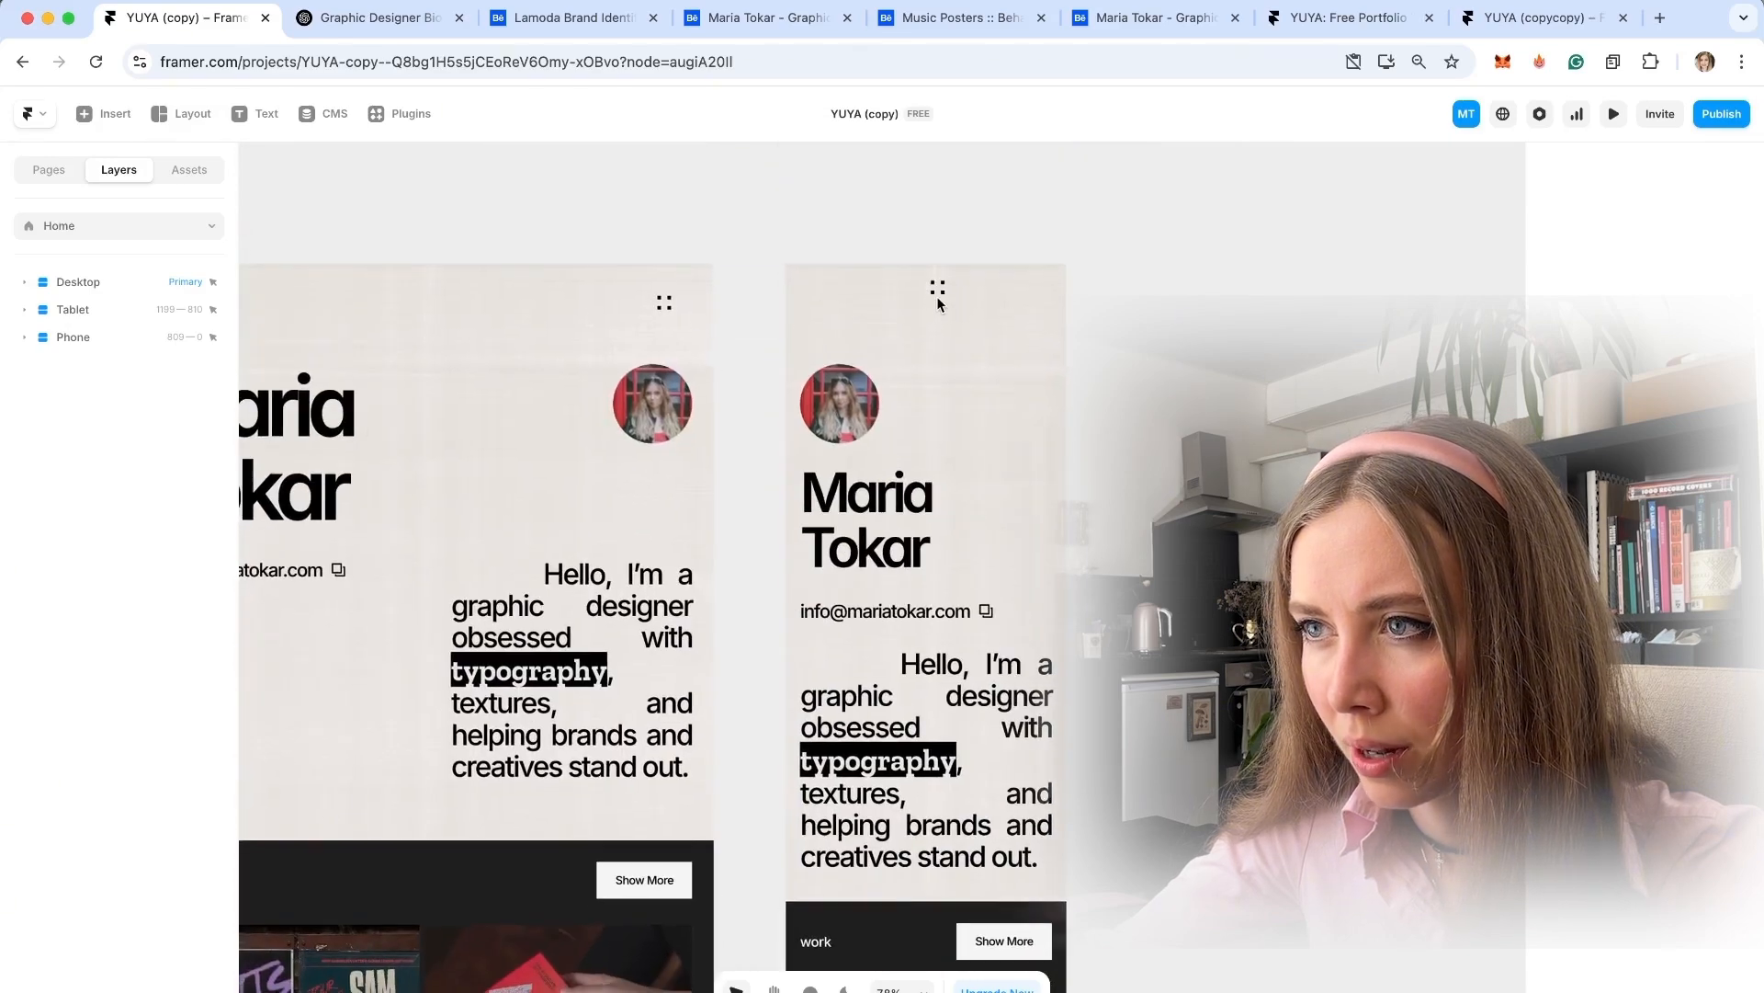
scroll(938, 304, down, 1)
click(978, 277)
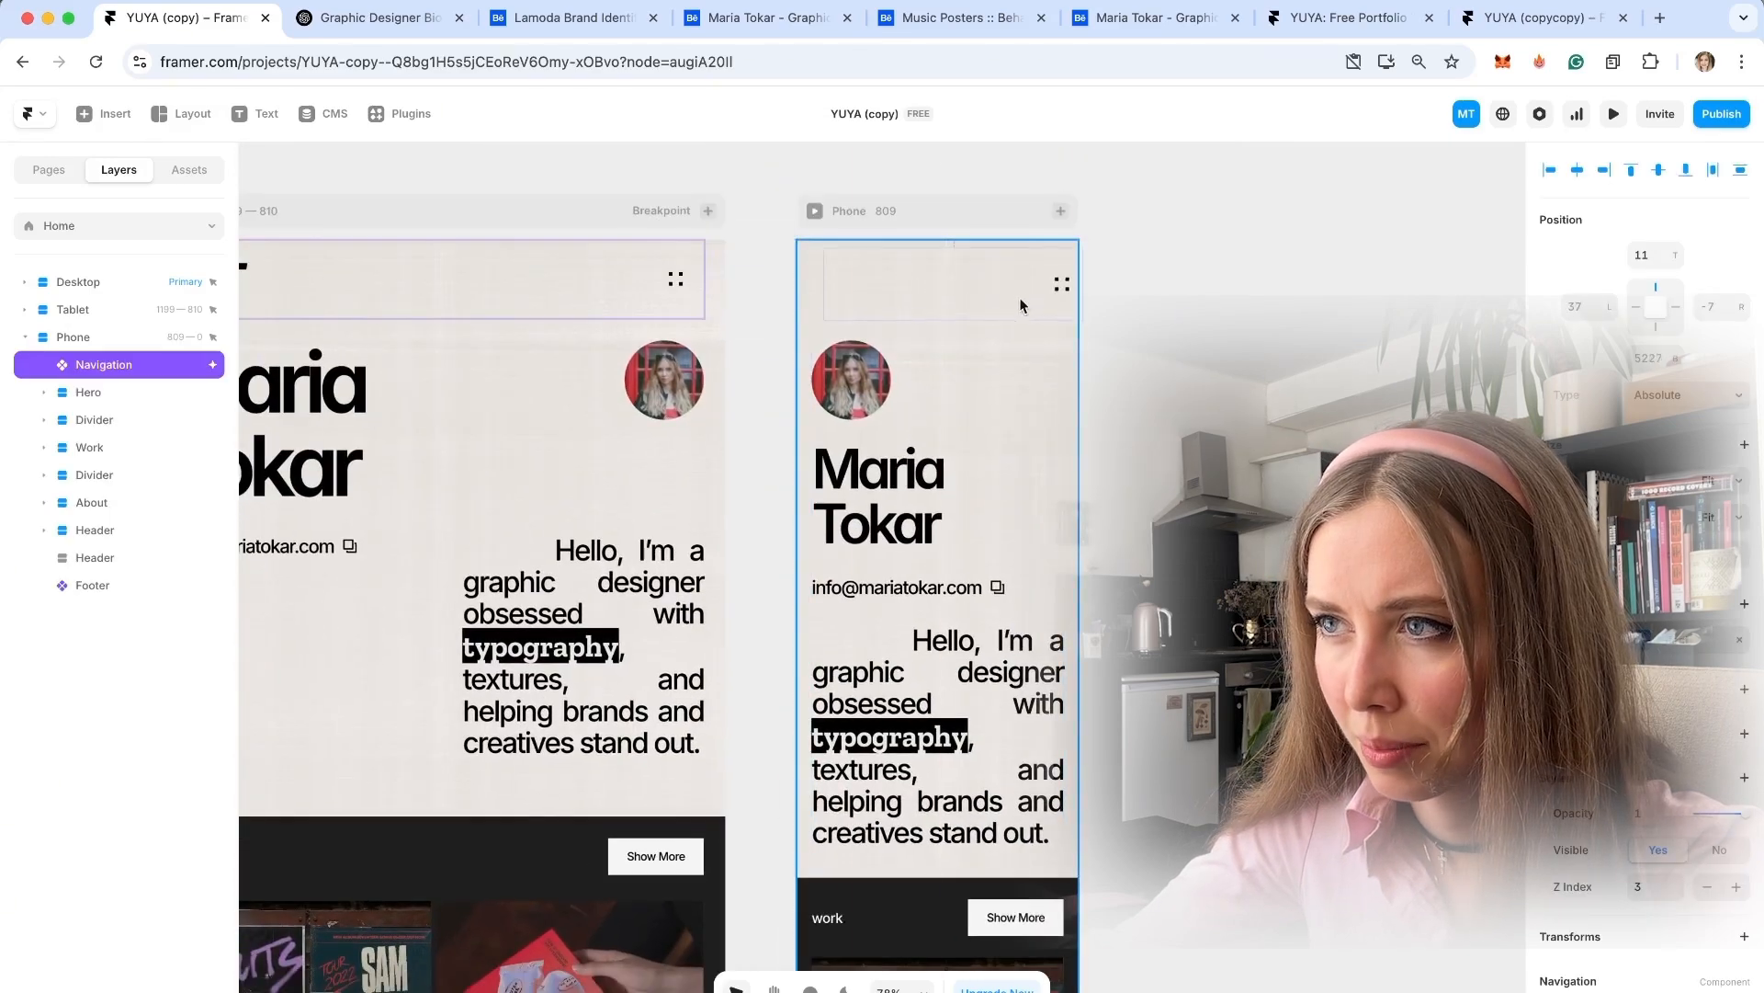
click(1103, 315)
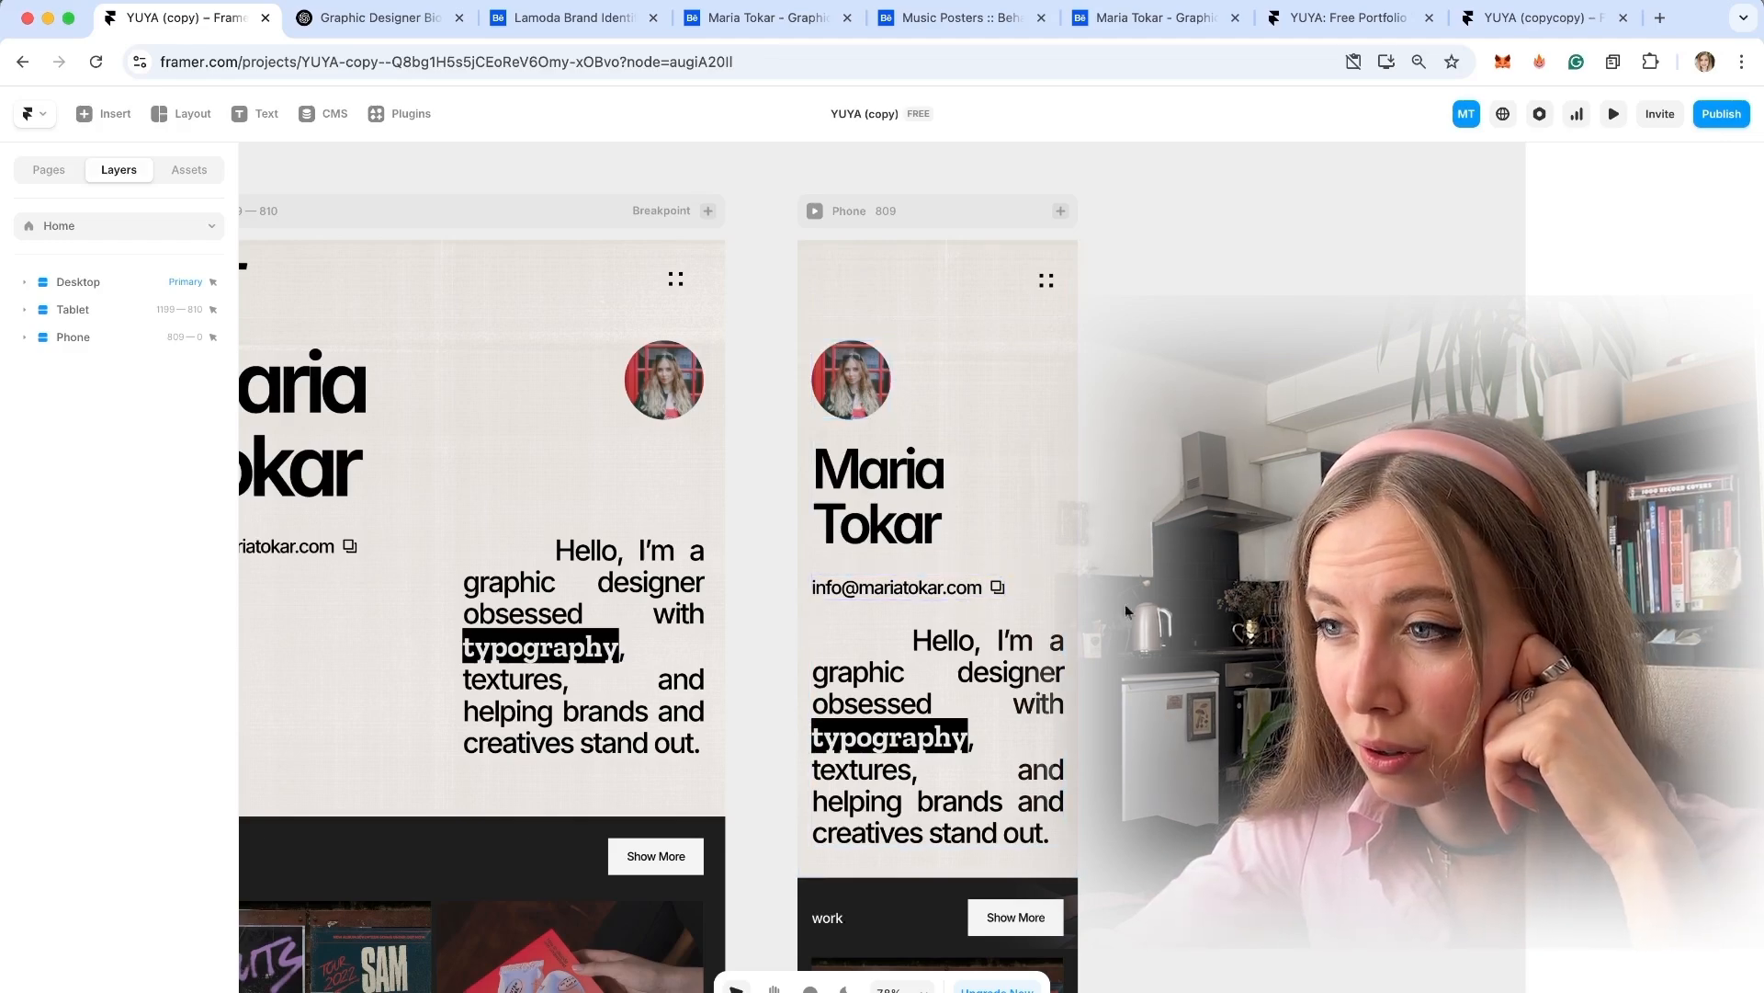
Examine how the work and about sections are stacked in the Home page's Phone breakpoint.
scroll(1057, 597, down, 10)
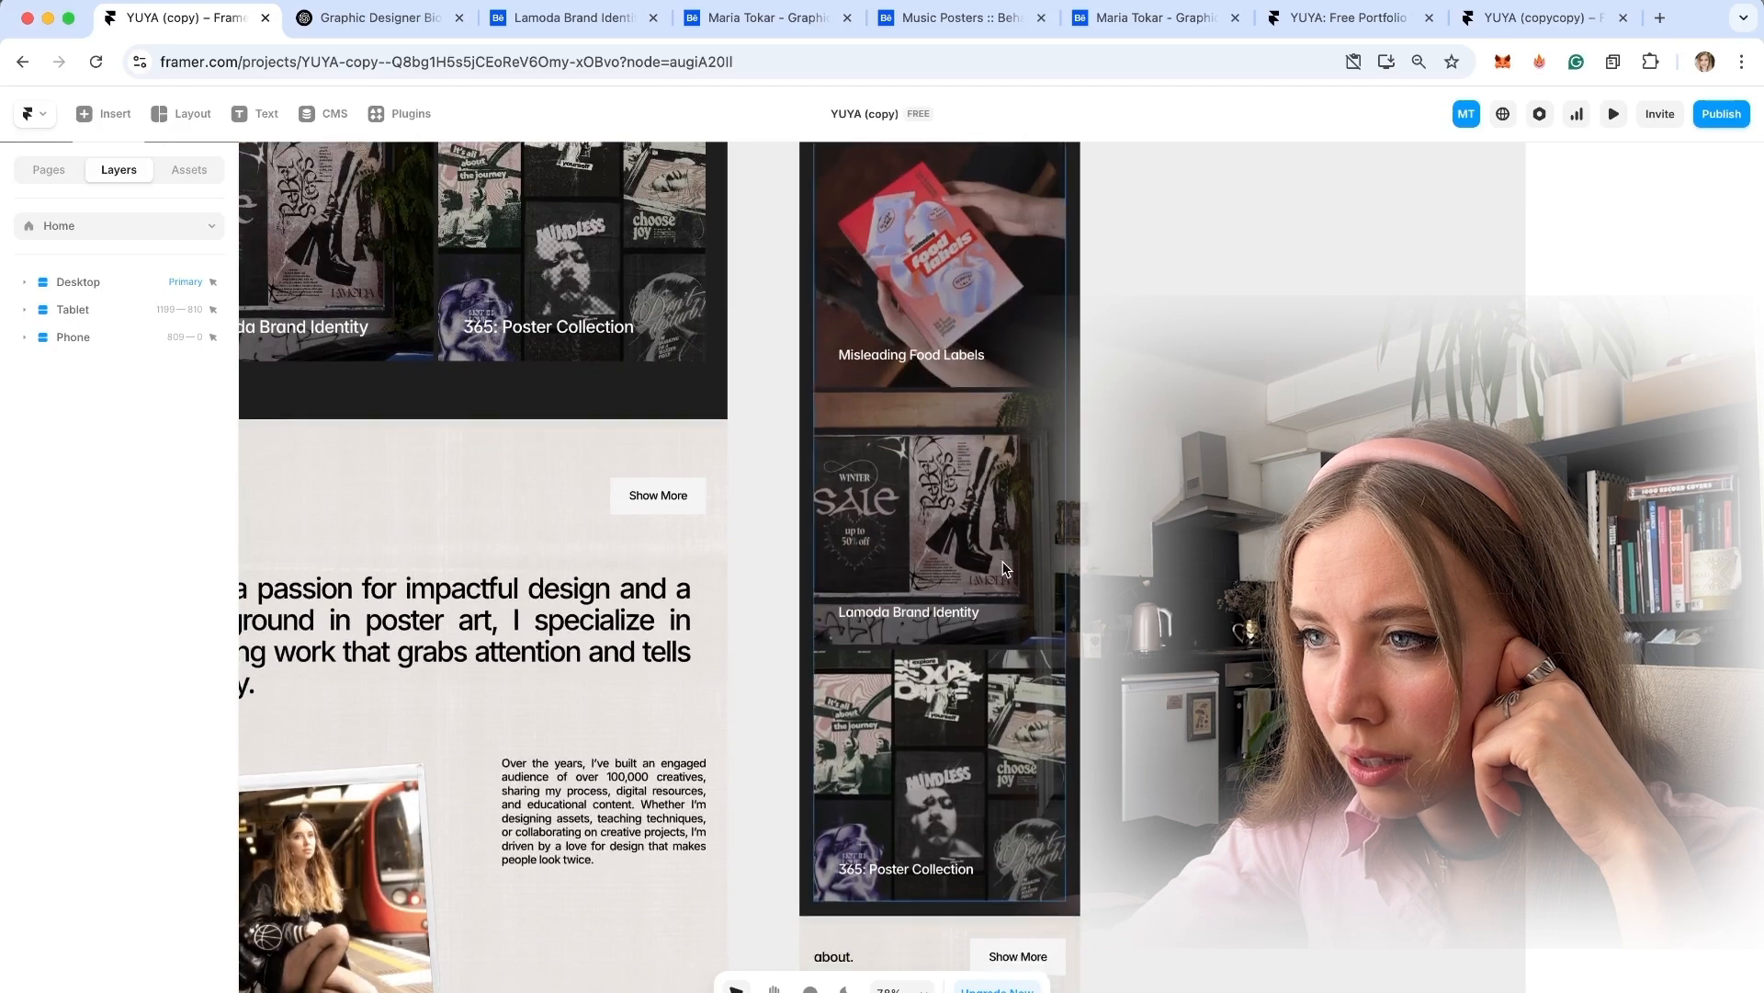
scroll(1004, 569, up, 2)
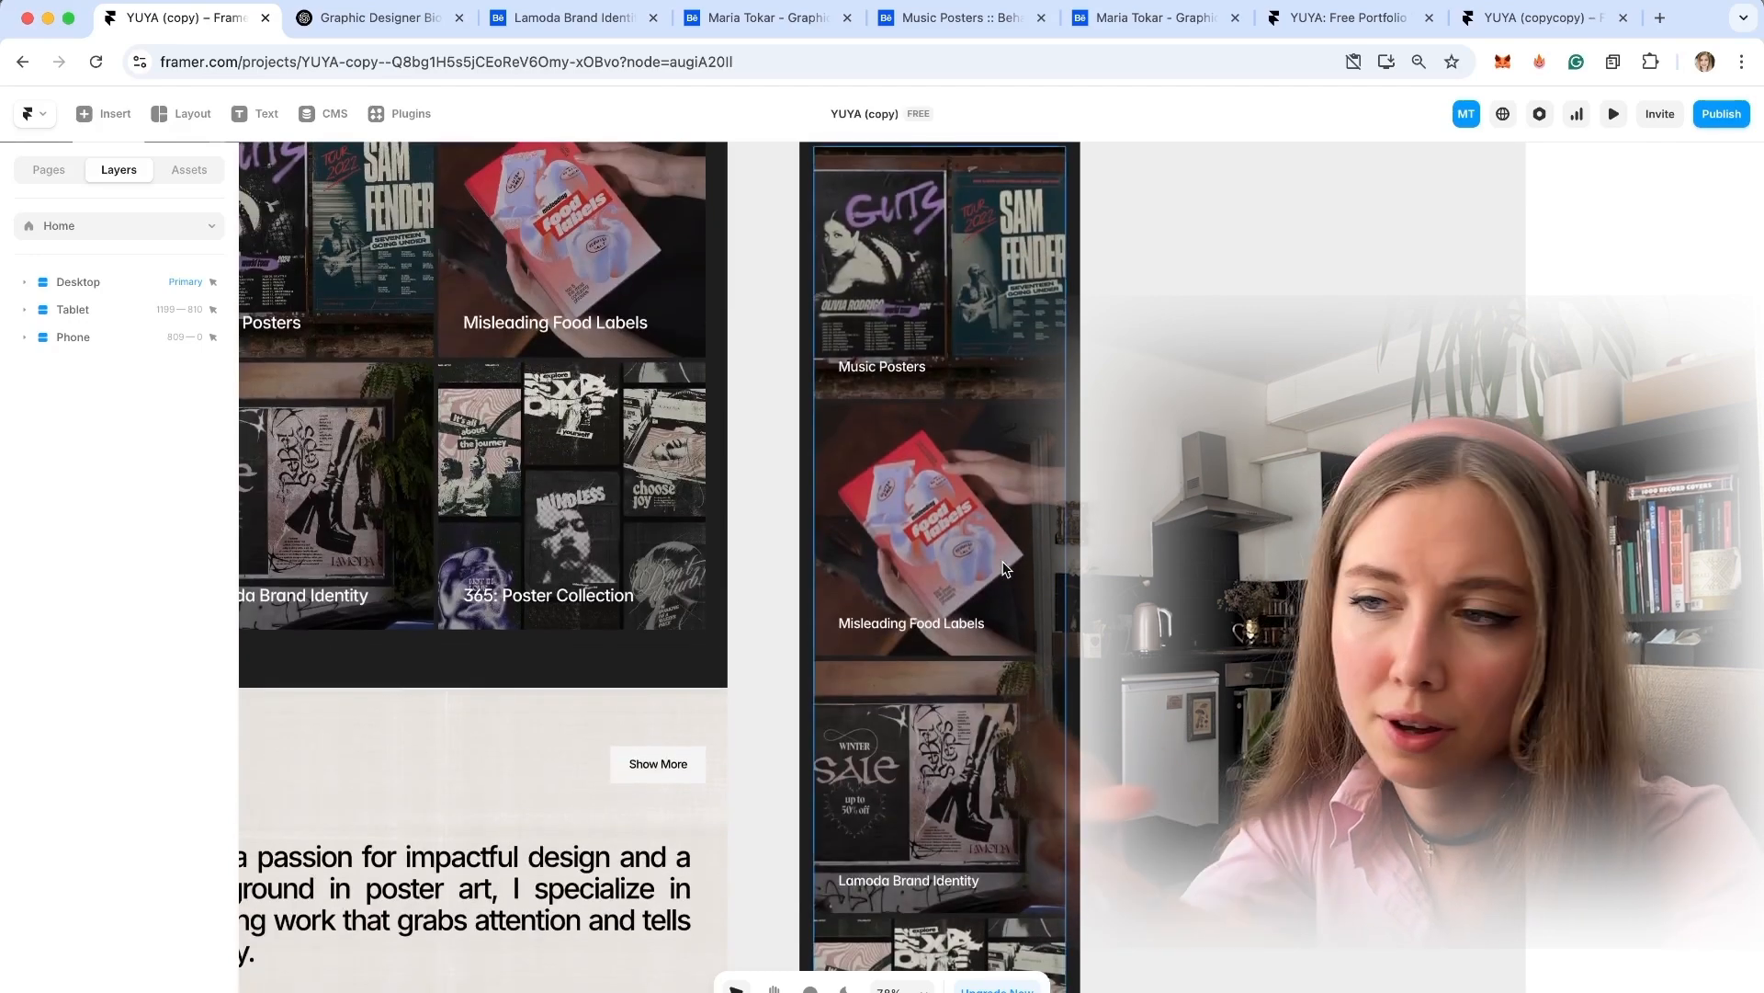
scroll(1005, 569, down, 5)
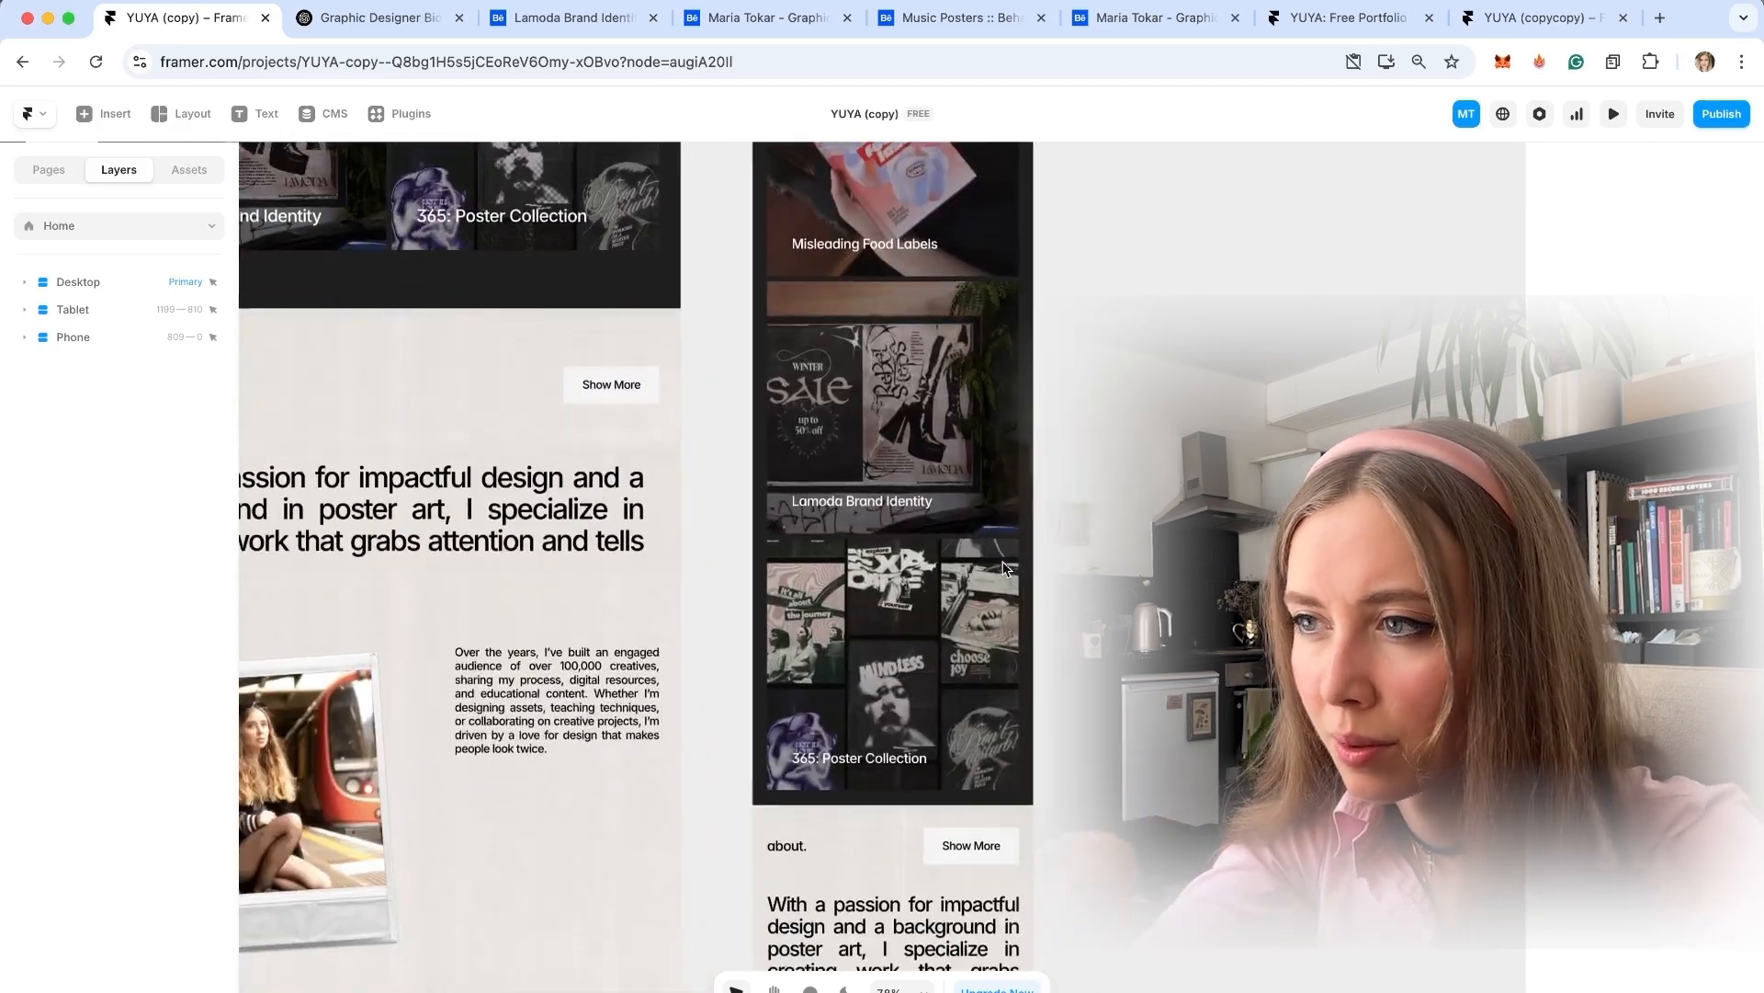
scroll(1005, 568, down, 8)
scroll(903, 667, up, 7)
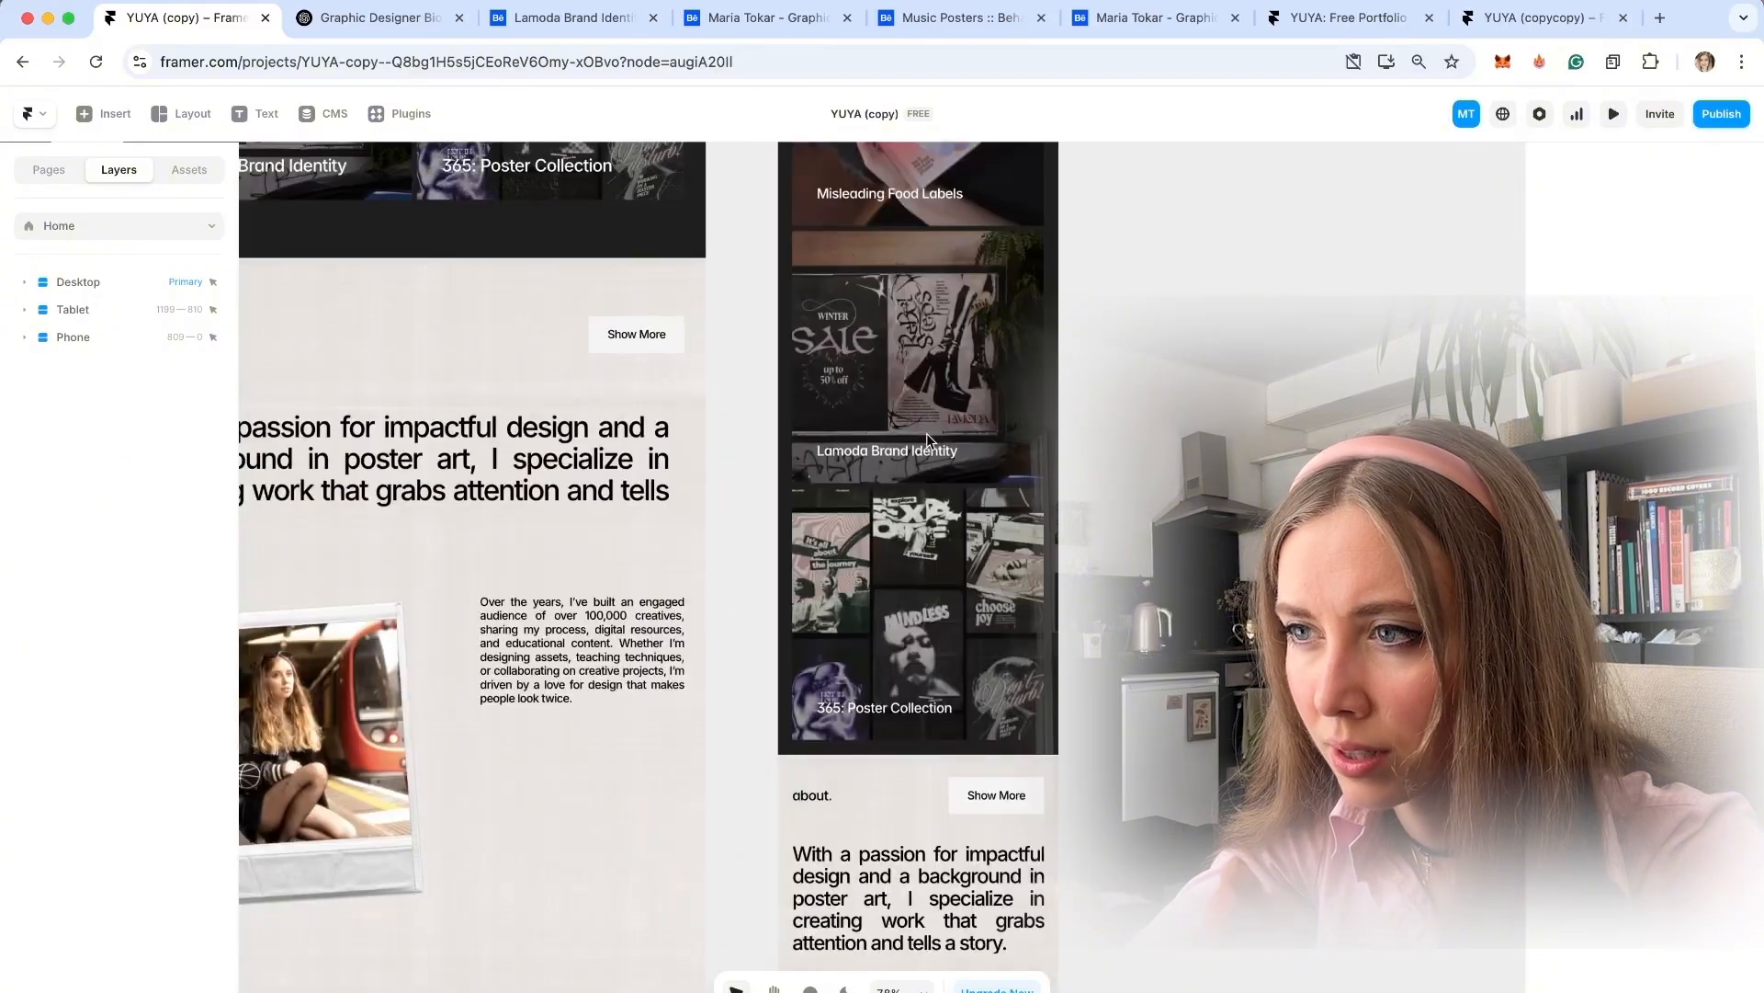
scroll(927, 433, down, 4)
scroll(926, 432, down, 4)
scroll(926, 433, up, 2)
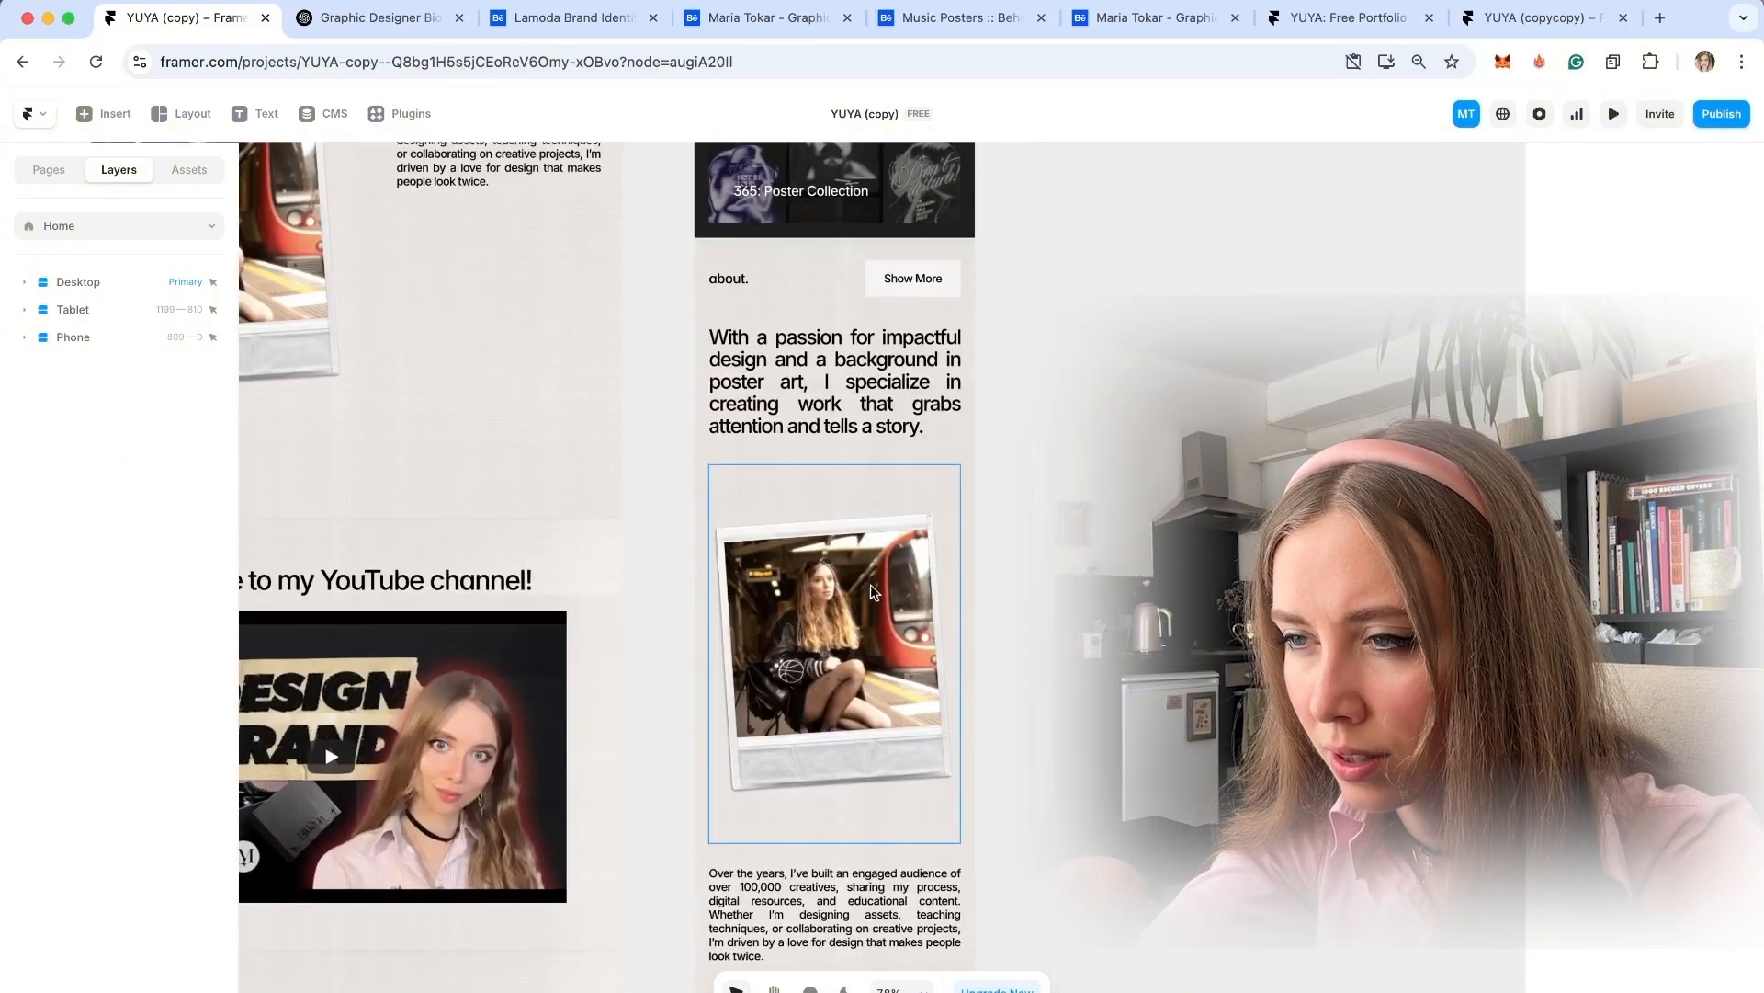
Reduce the height of the about section's polaroid image in the Phone breakpoint to close the gap above the paragraph.
scroll(876, 631, up, 2)
scroll(906, 599, up, 1)
scroll(819, 626, down, 3)
click(819, 626)
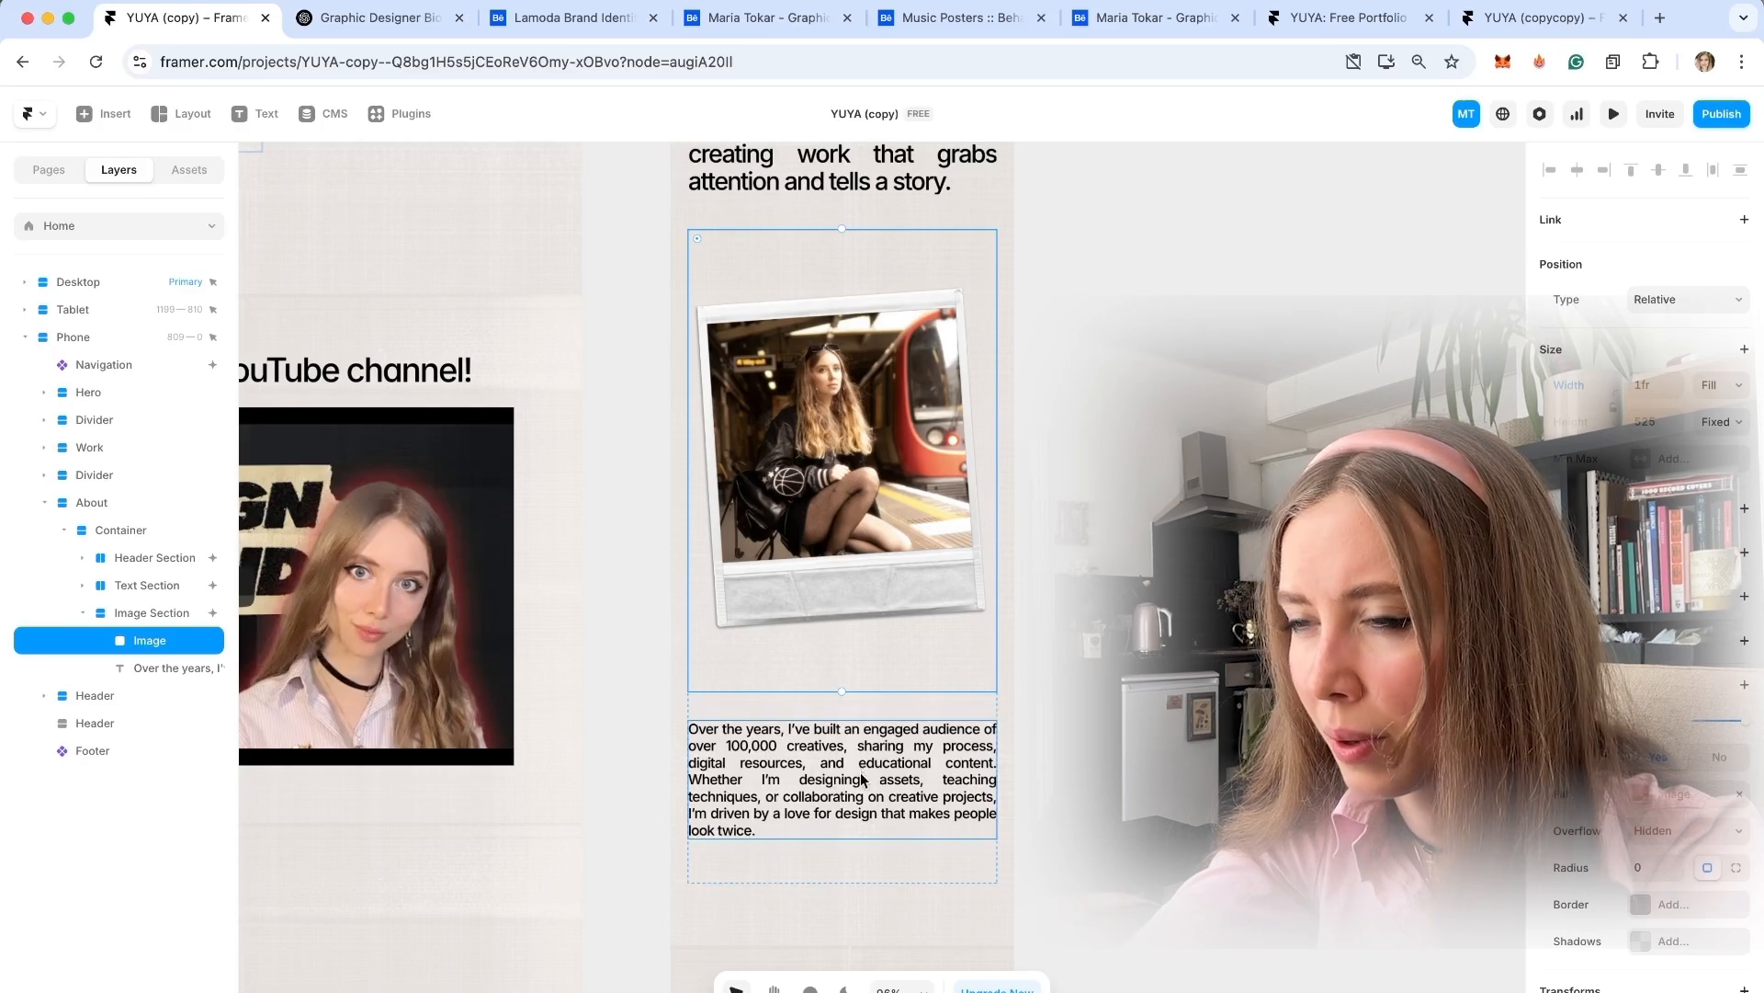
drag(837, 691, 837, 582)
Scale the YouTube video in the Phone breakpoint down to about 382 × 192 so it fits within the frame.
scroll(903, 787, down, 4)
scroll(903, 788, down, 3)
click(945, 741)
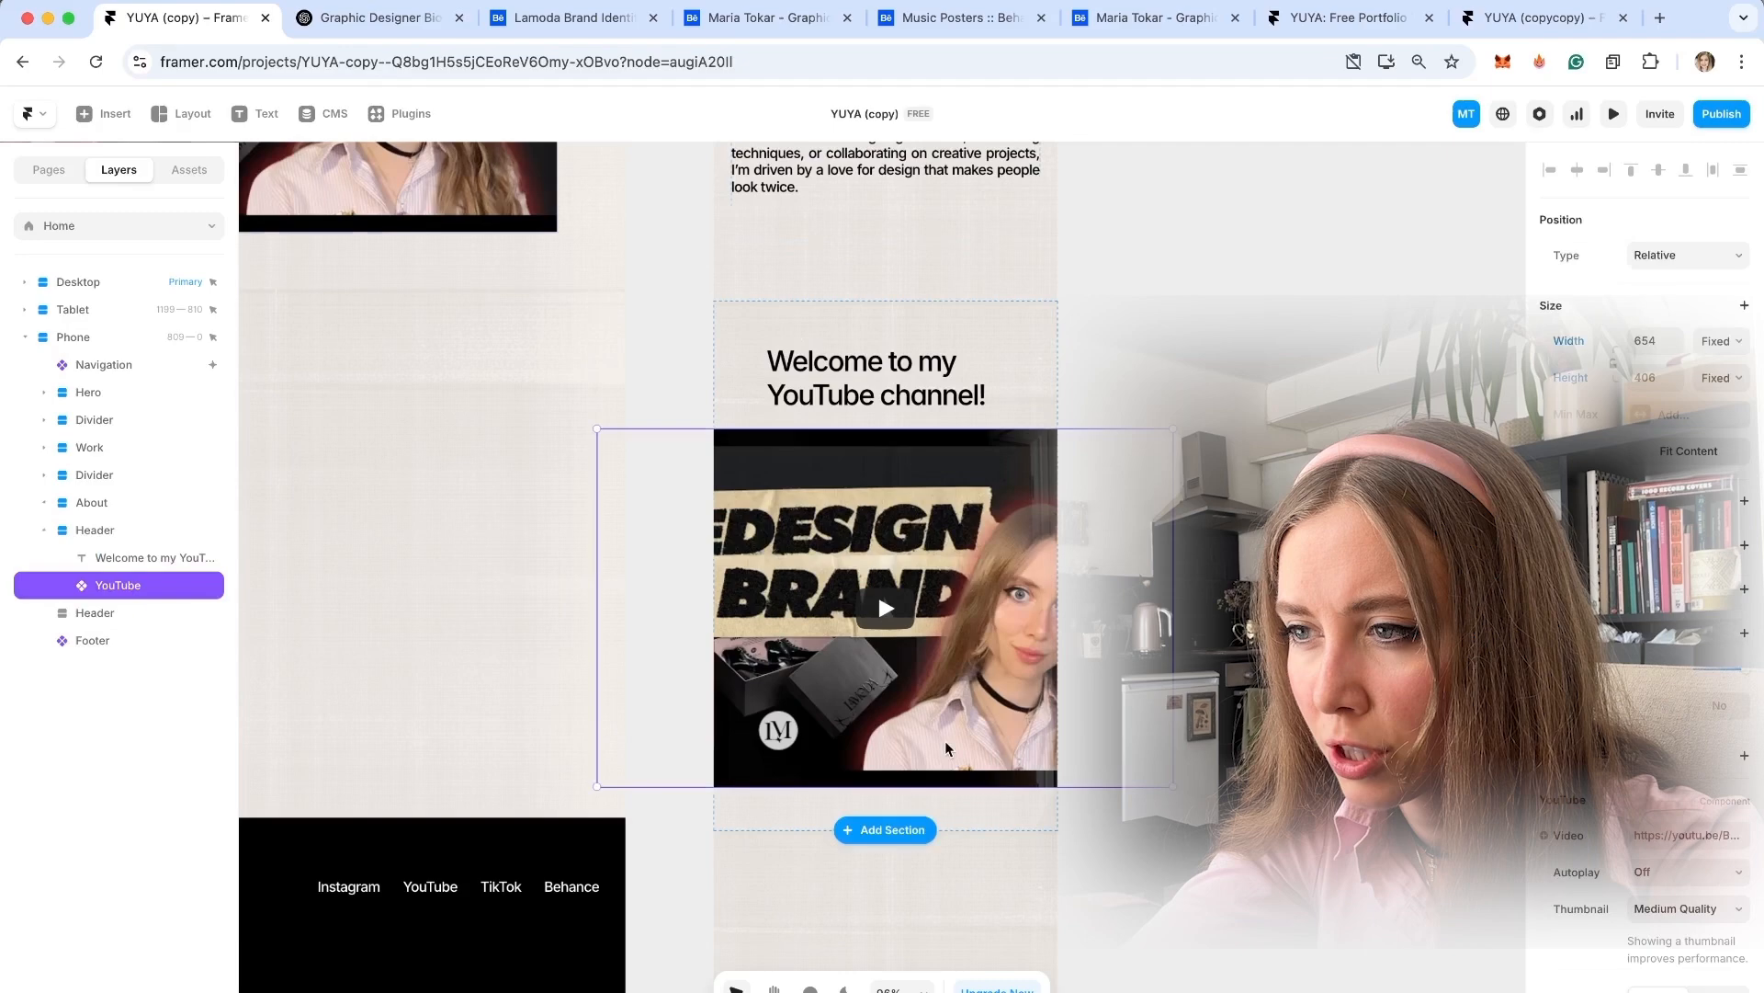
drag(1174, 787, 1058, 701)
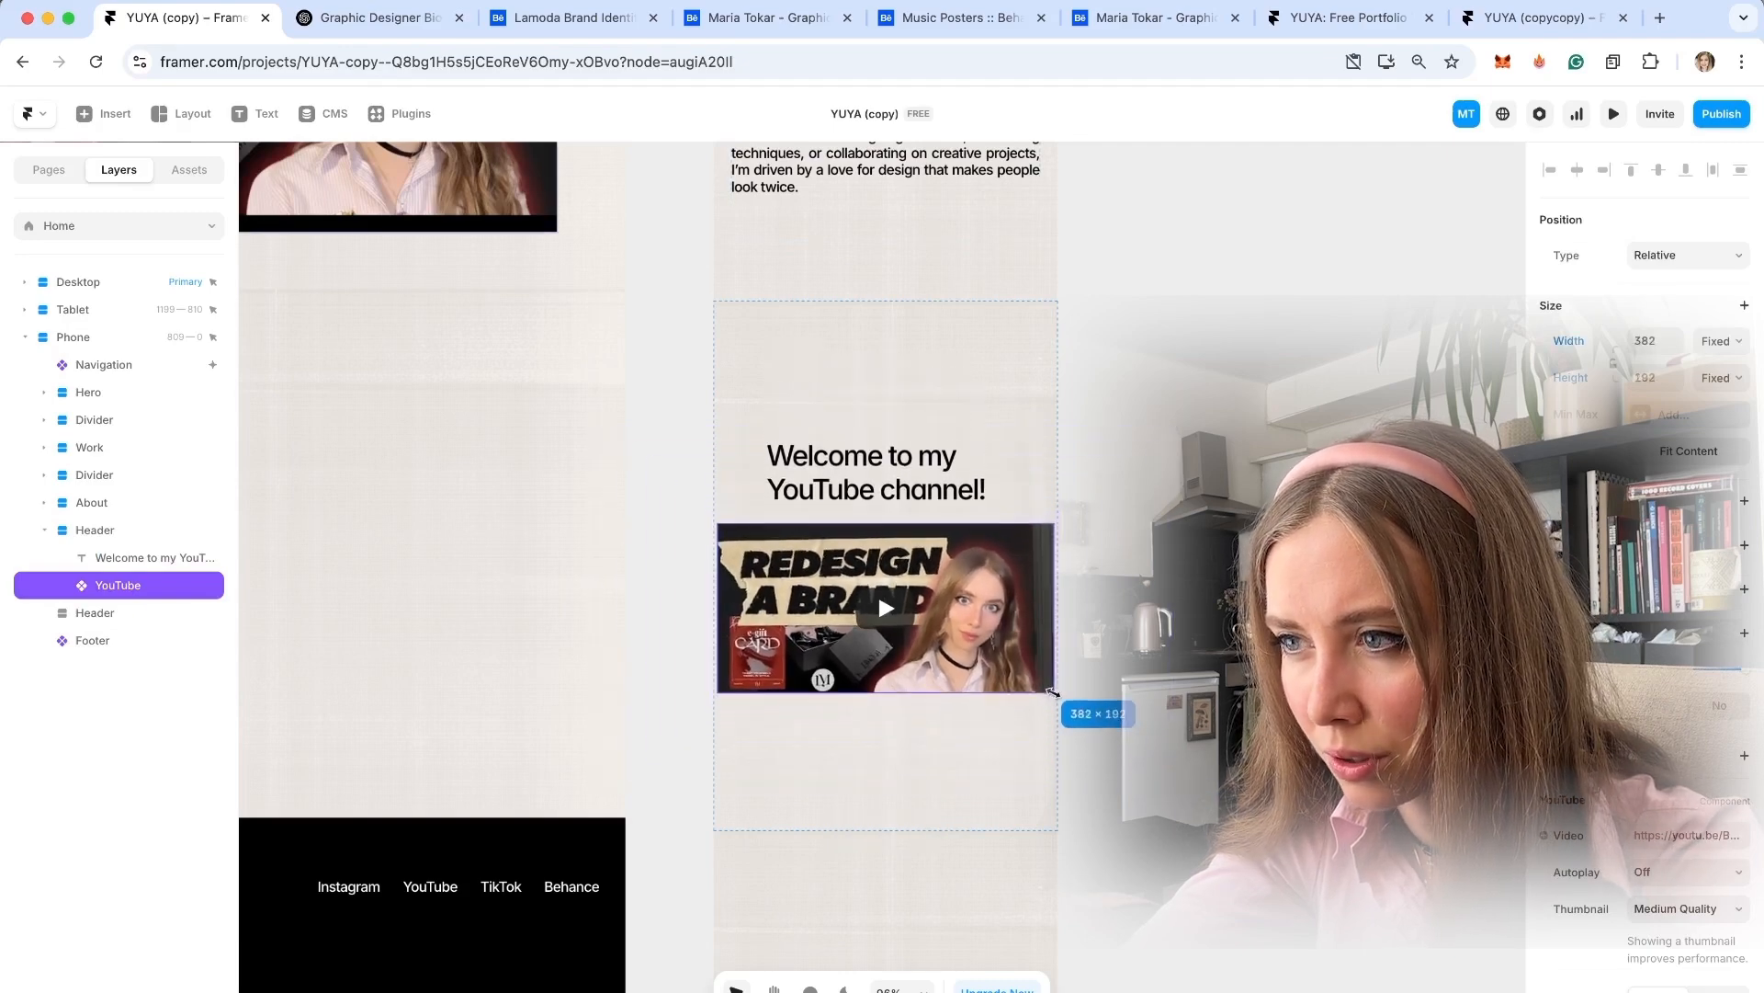
Shorten the empty section between the YouTube video and the footer in the Phone breakpoint.
scroll(1072, 713, down, 6)
click(973, 418)
drag(973, 417, 986, 537)
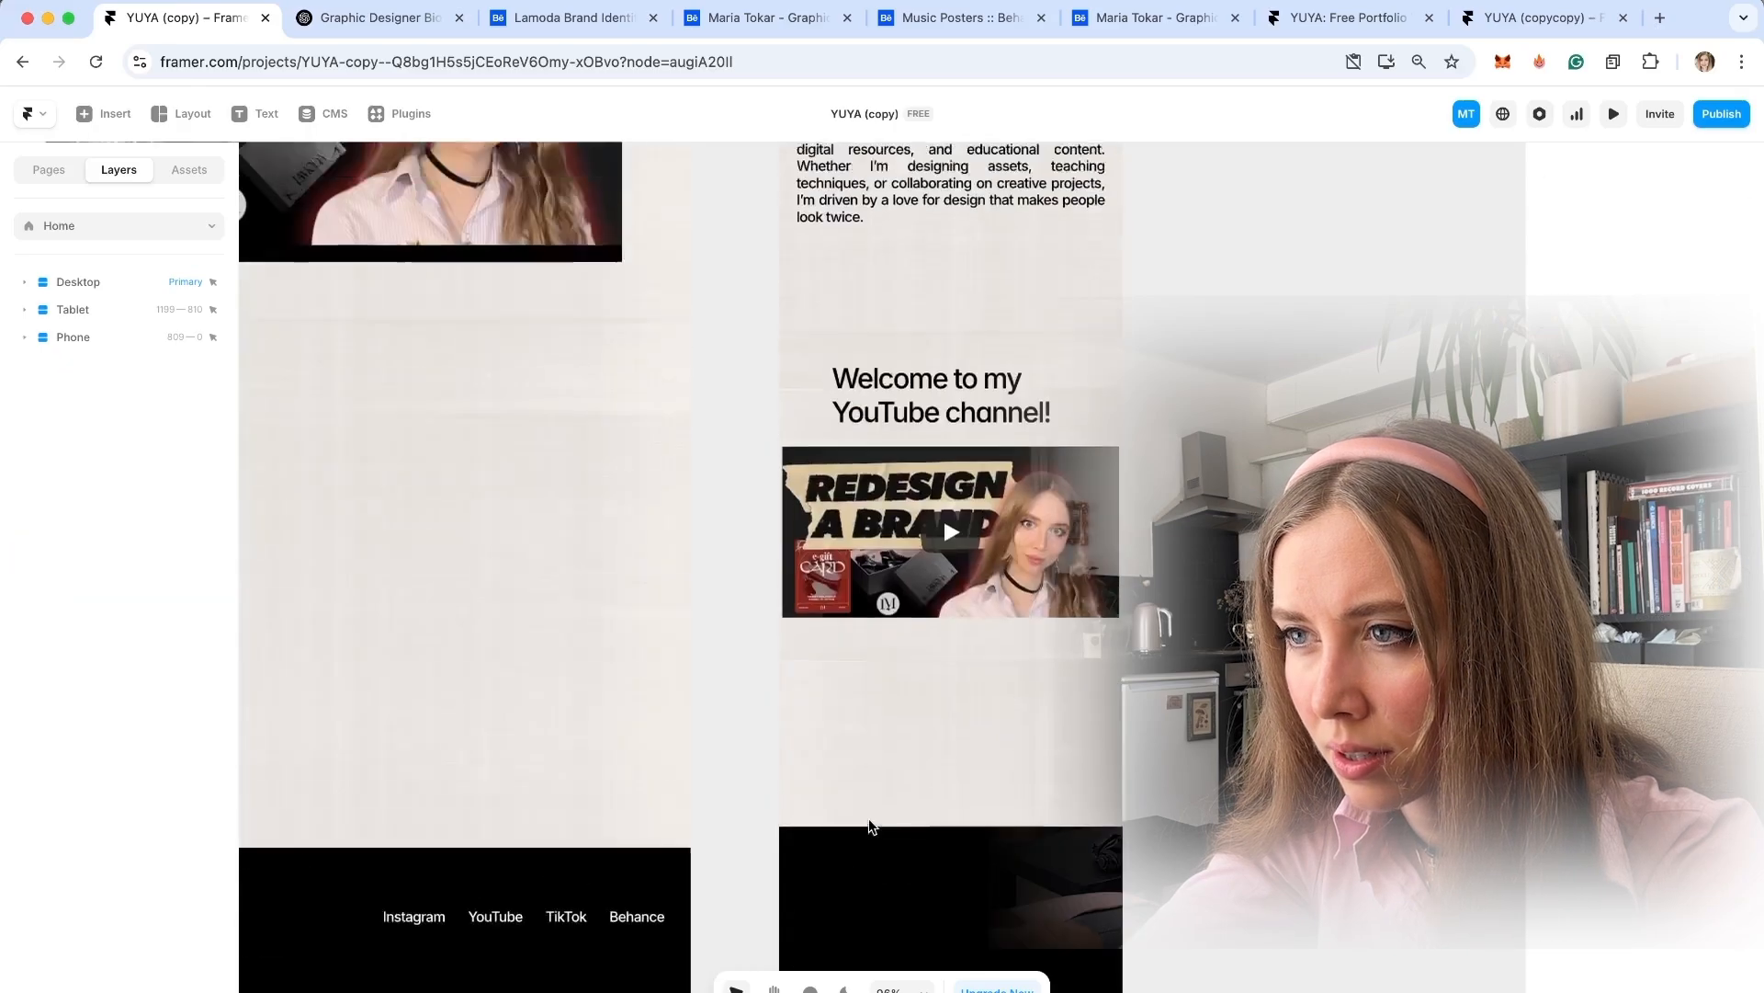
Preview the Home page at desktop size and check its hero, work grid hover effects and about section.
scroll(870, 826, up, 8)
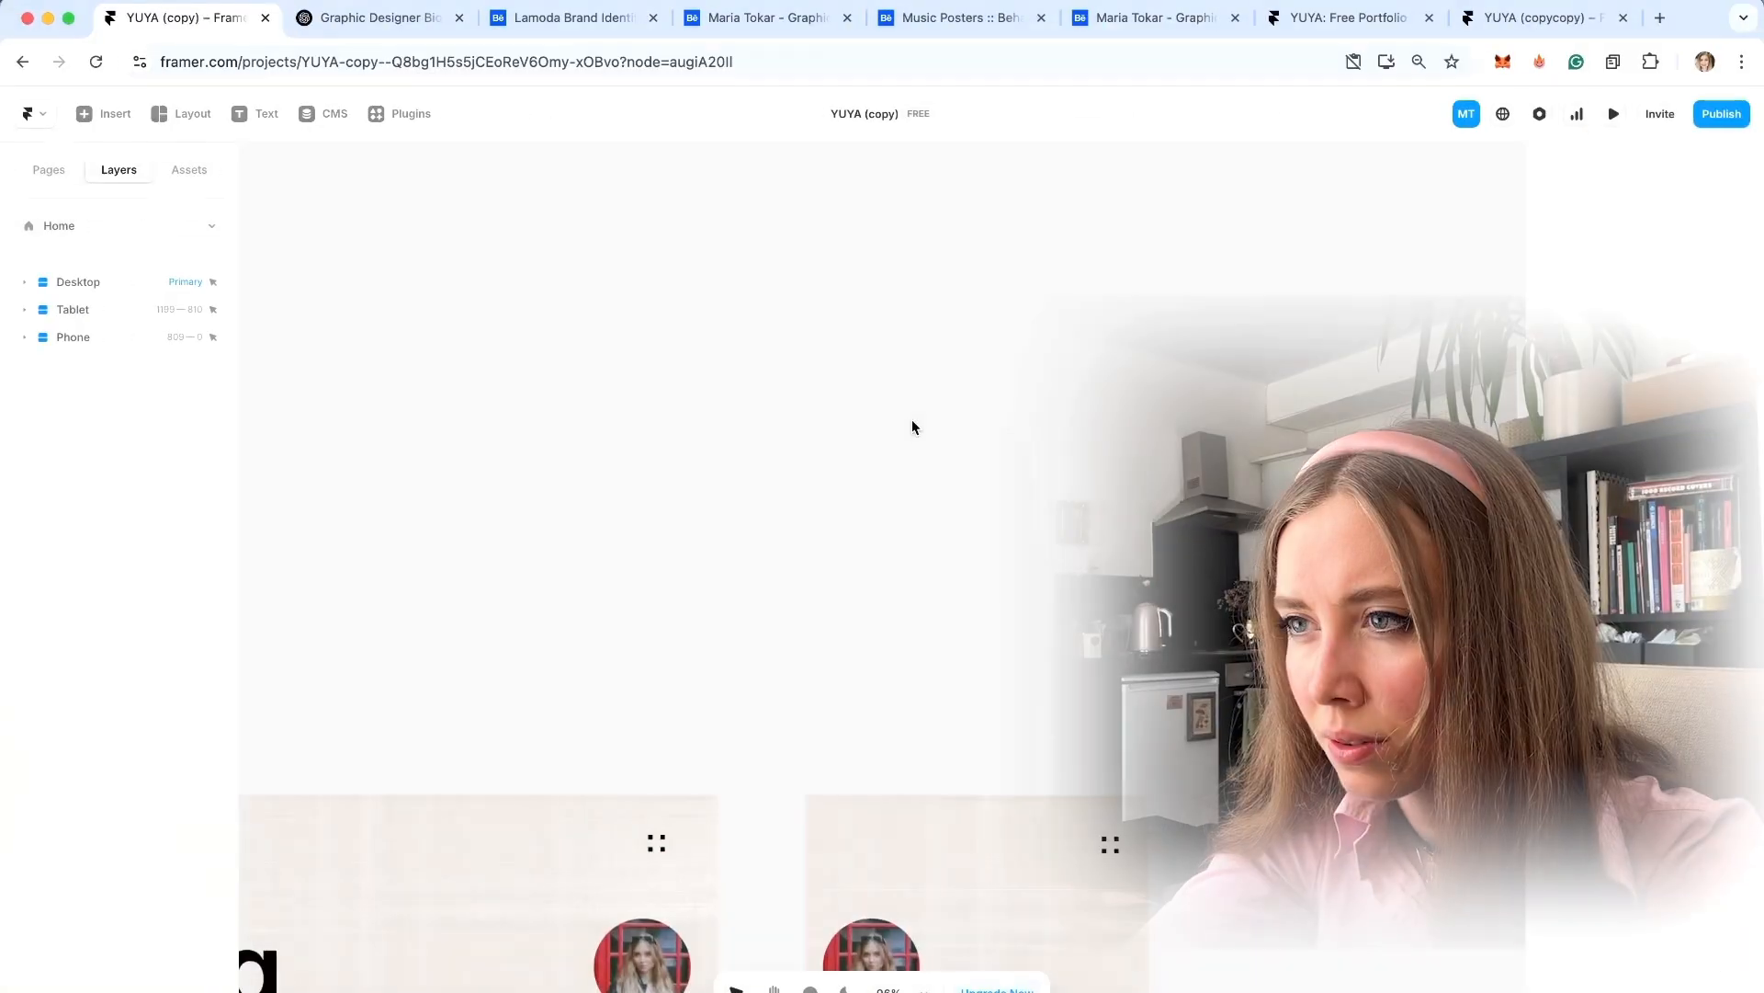
scroll(911, 419, down, 5)
scroll(1013, 410, left, 5)
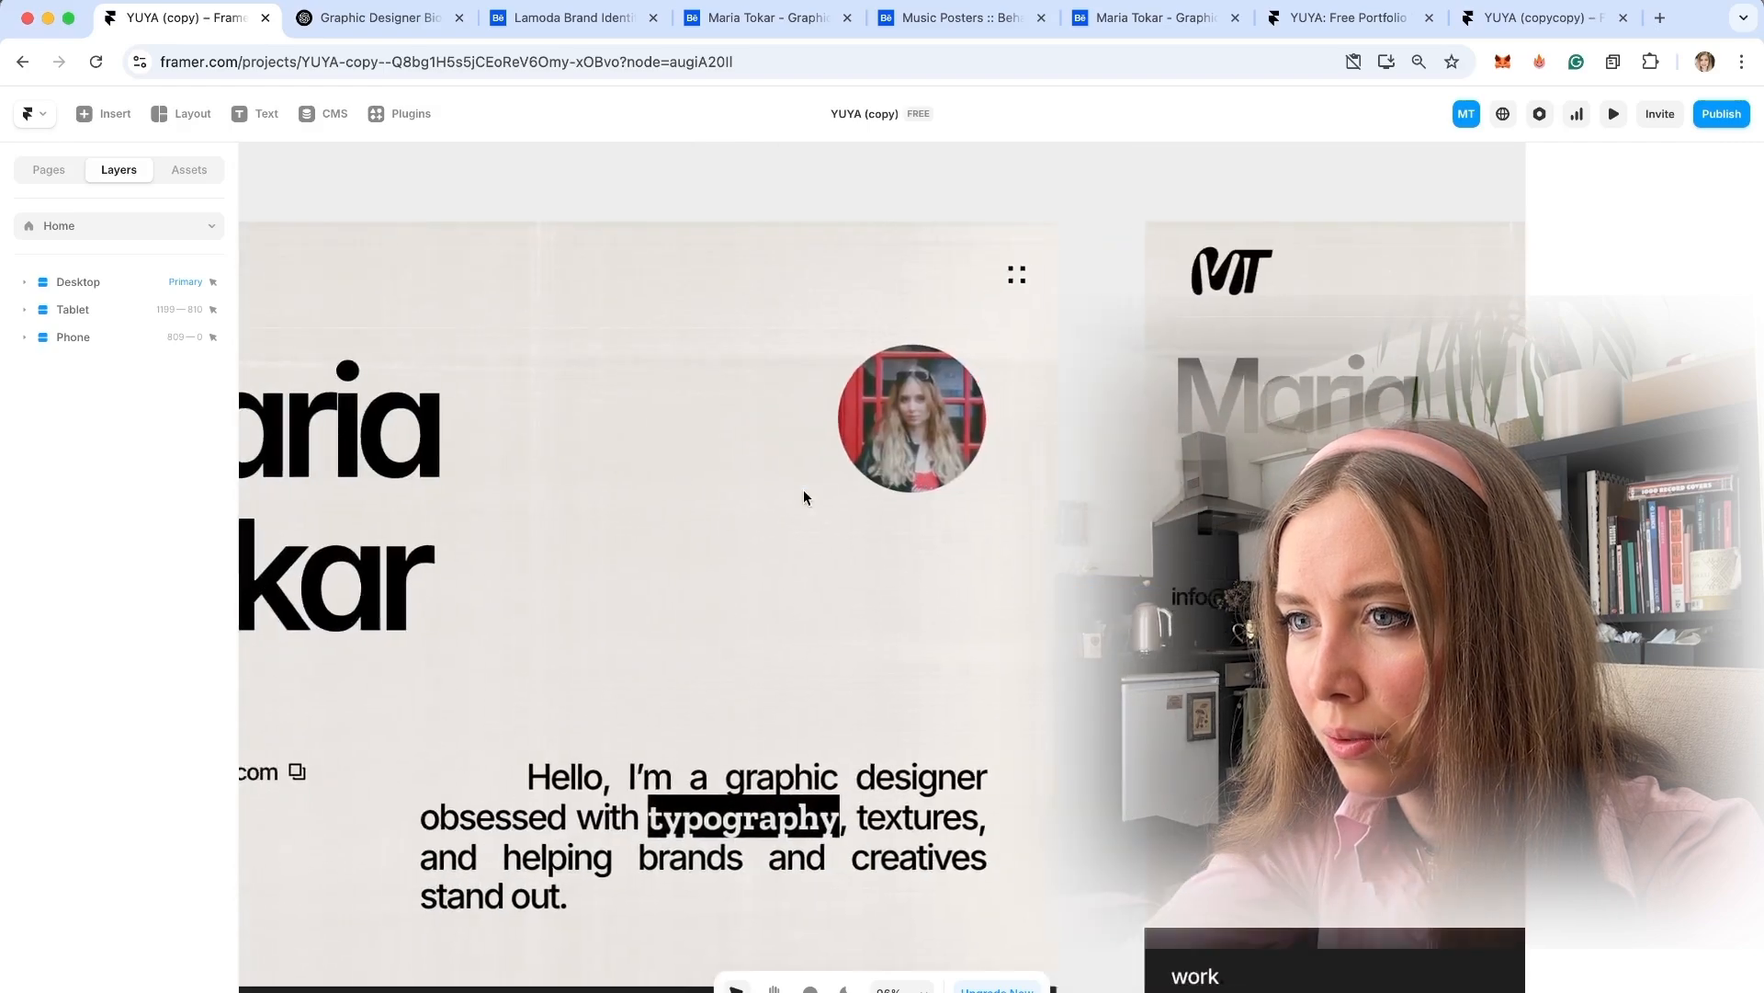
key(super+p)
scroll(882, 552, down, 5)
scroll(883, 552, up, 3)
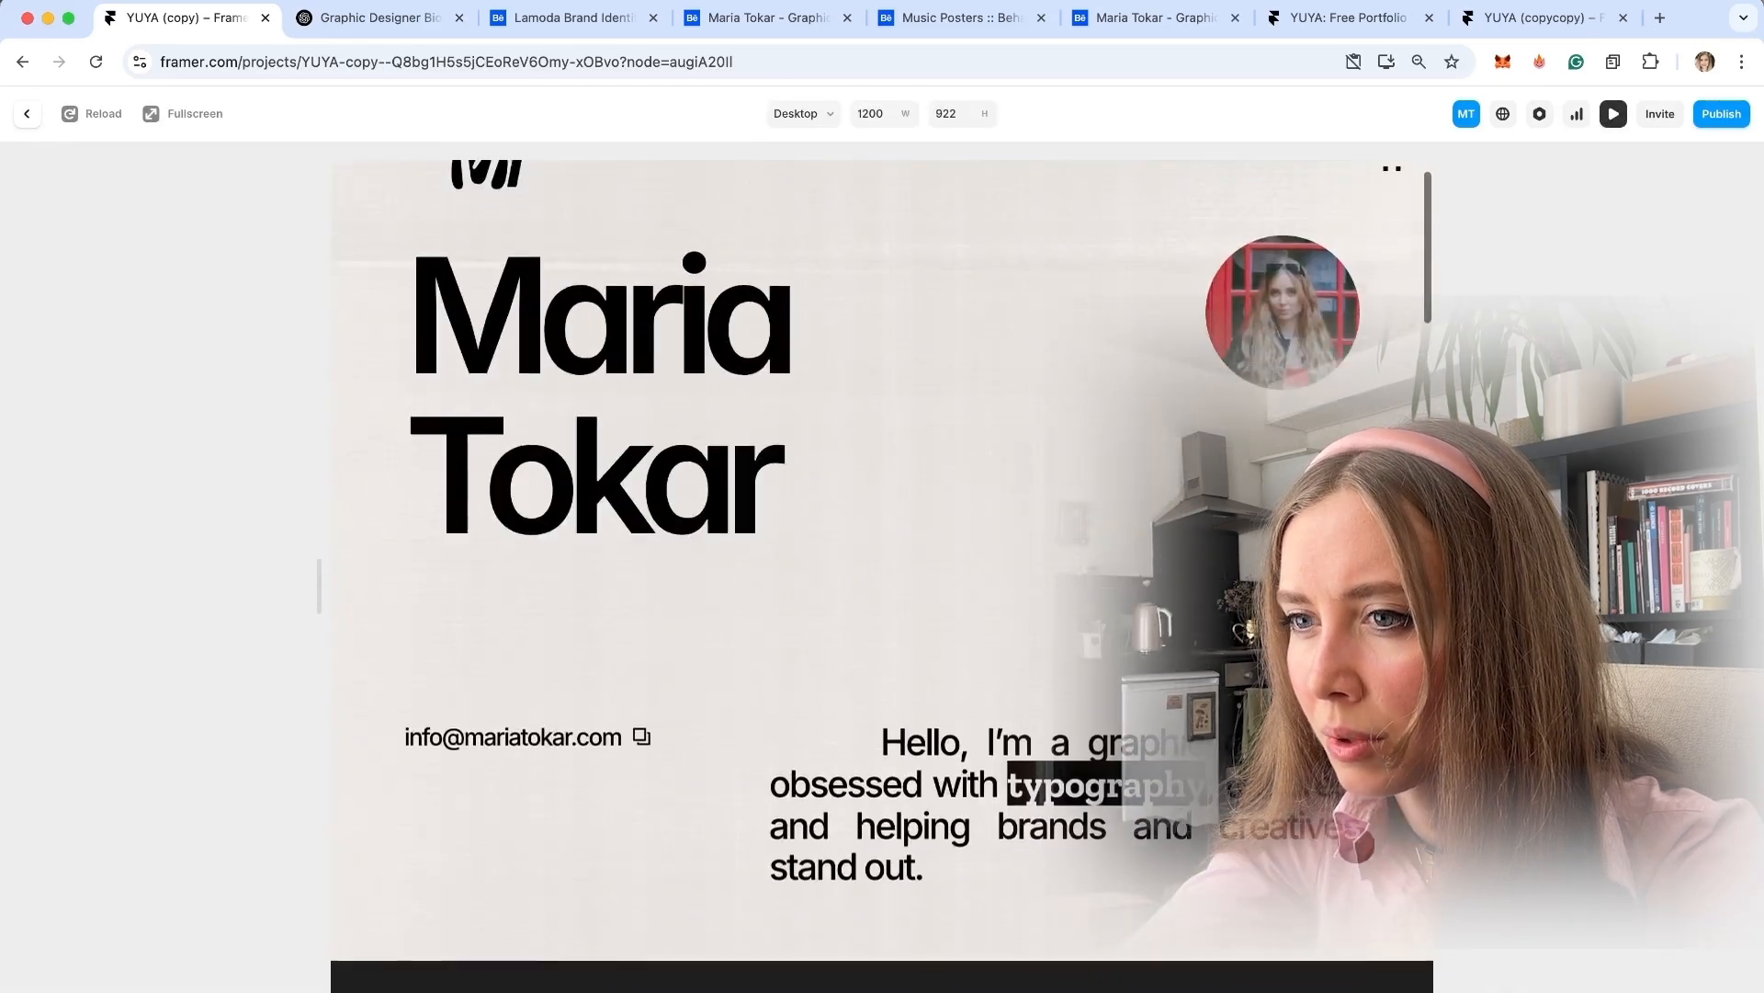
scroll(882, 552, down, 8)
scroll(882, 552, down, 10)
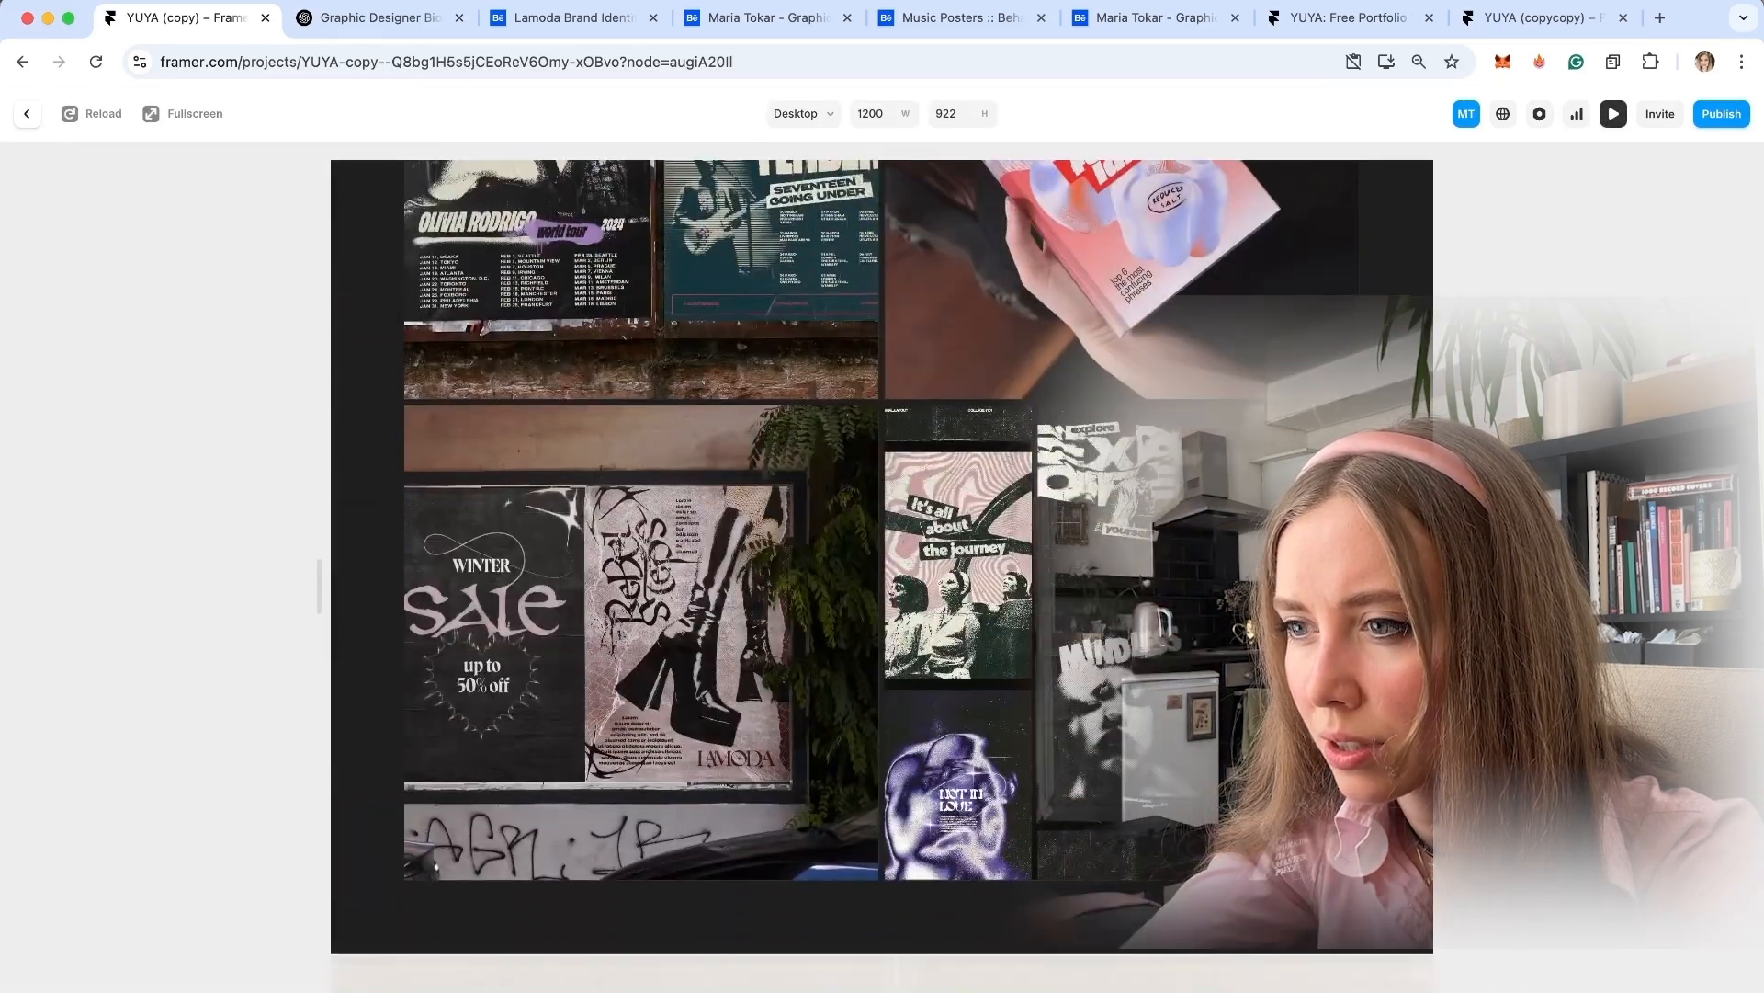
scroll(883, 552, up, 6)
scroll(883, 552, up, 6)
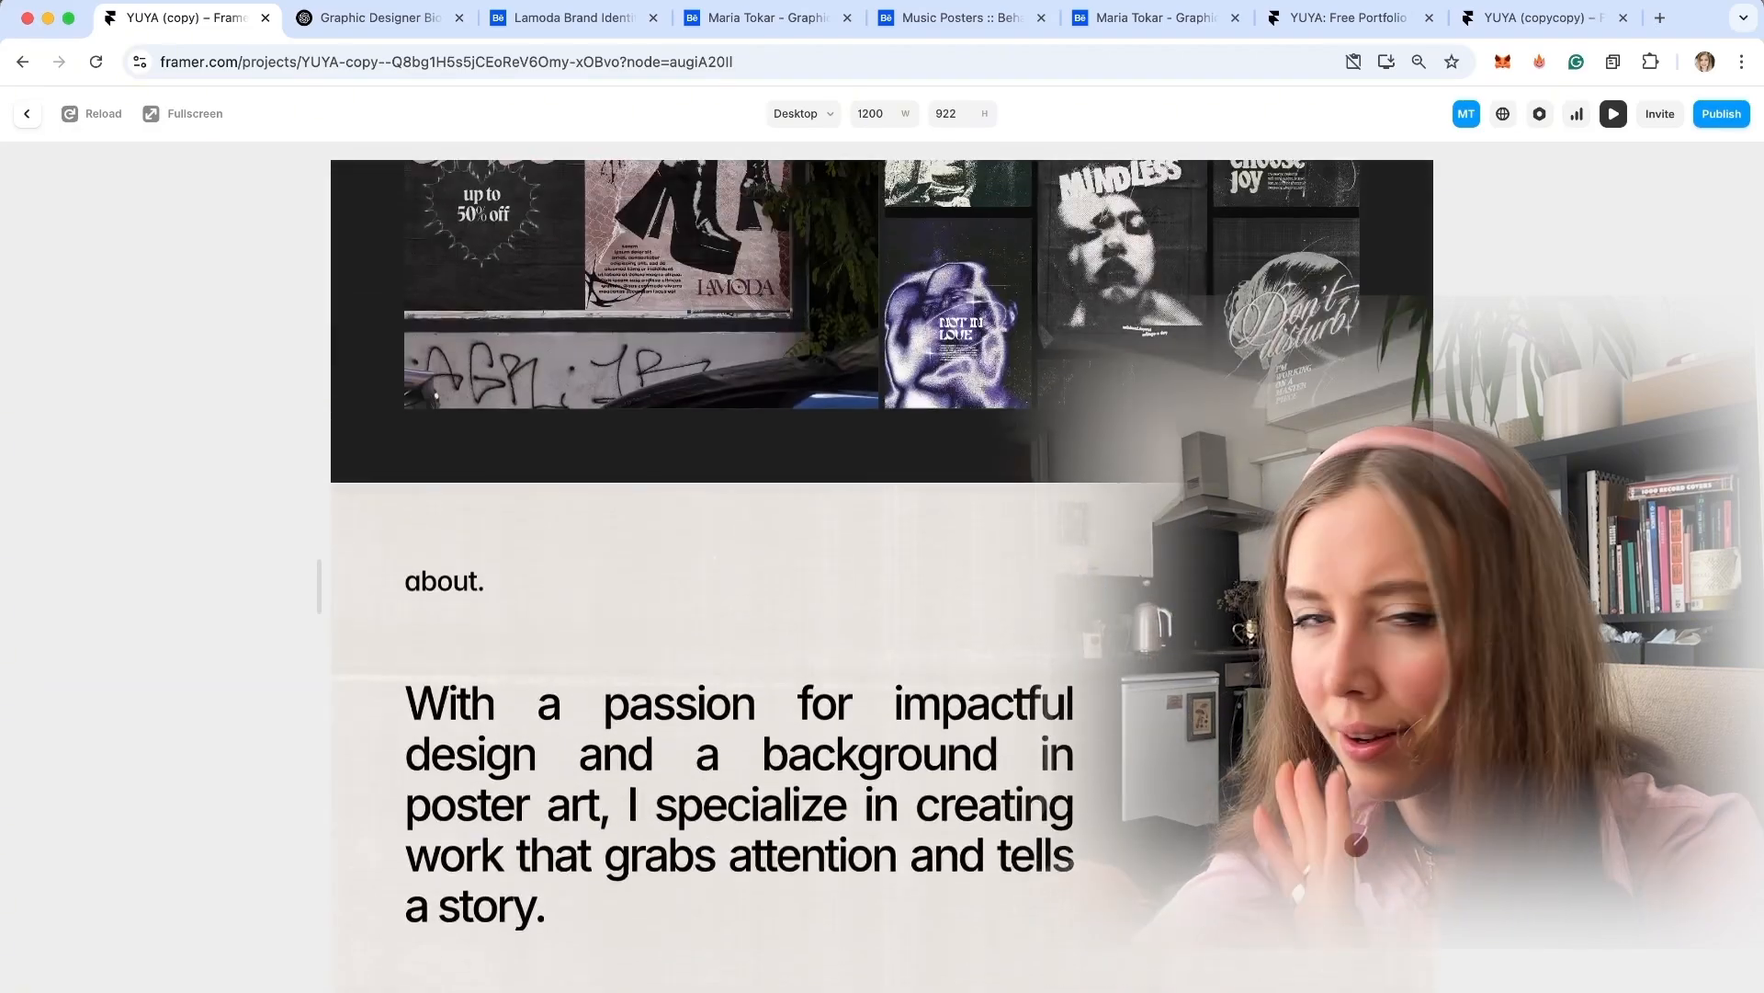
scroll(906, 523, up, 2)
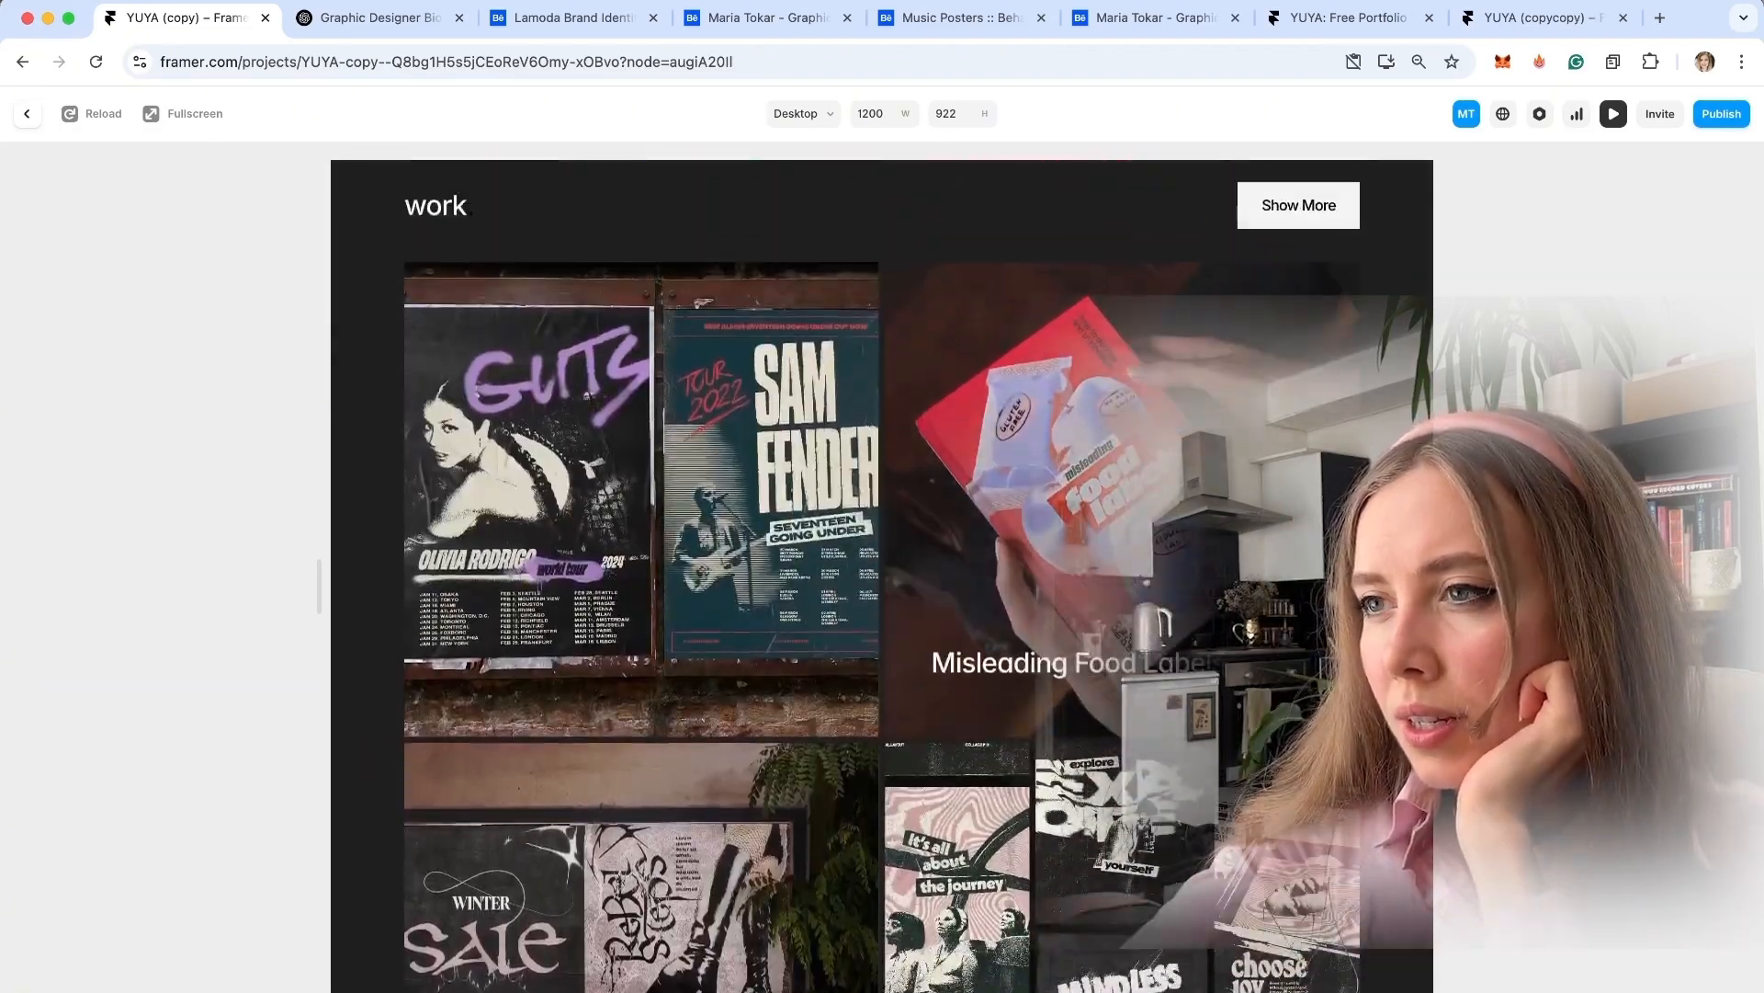
scroll(703, 816, down, 2)
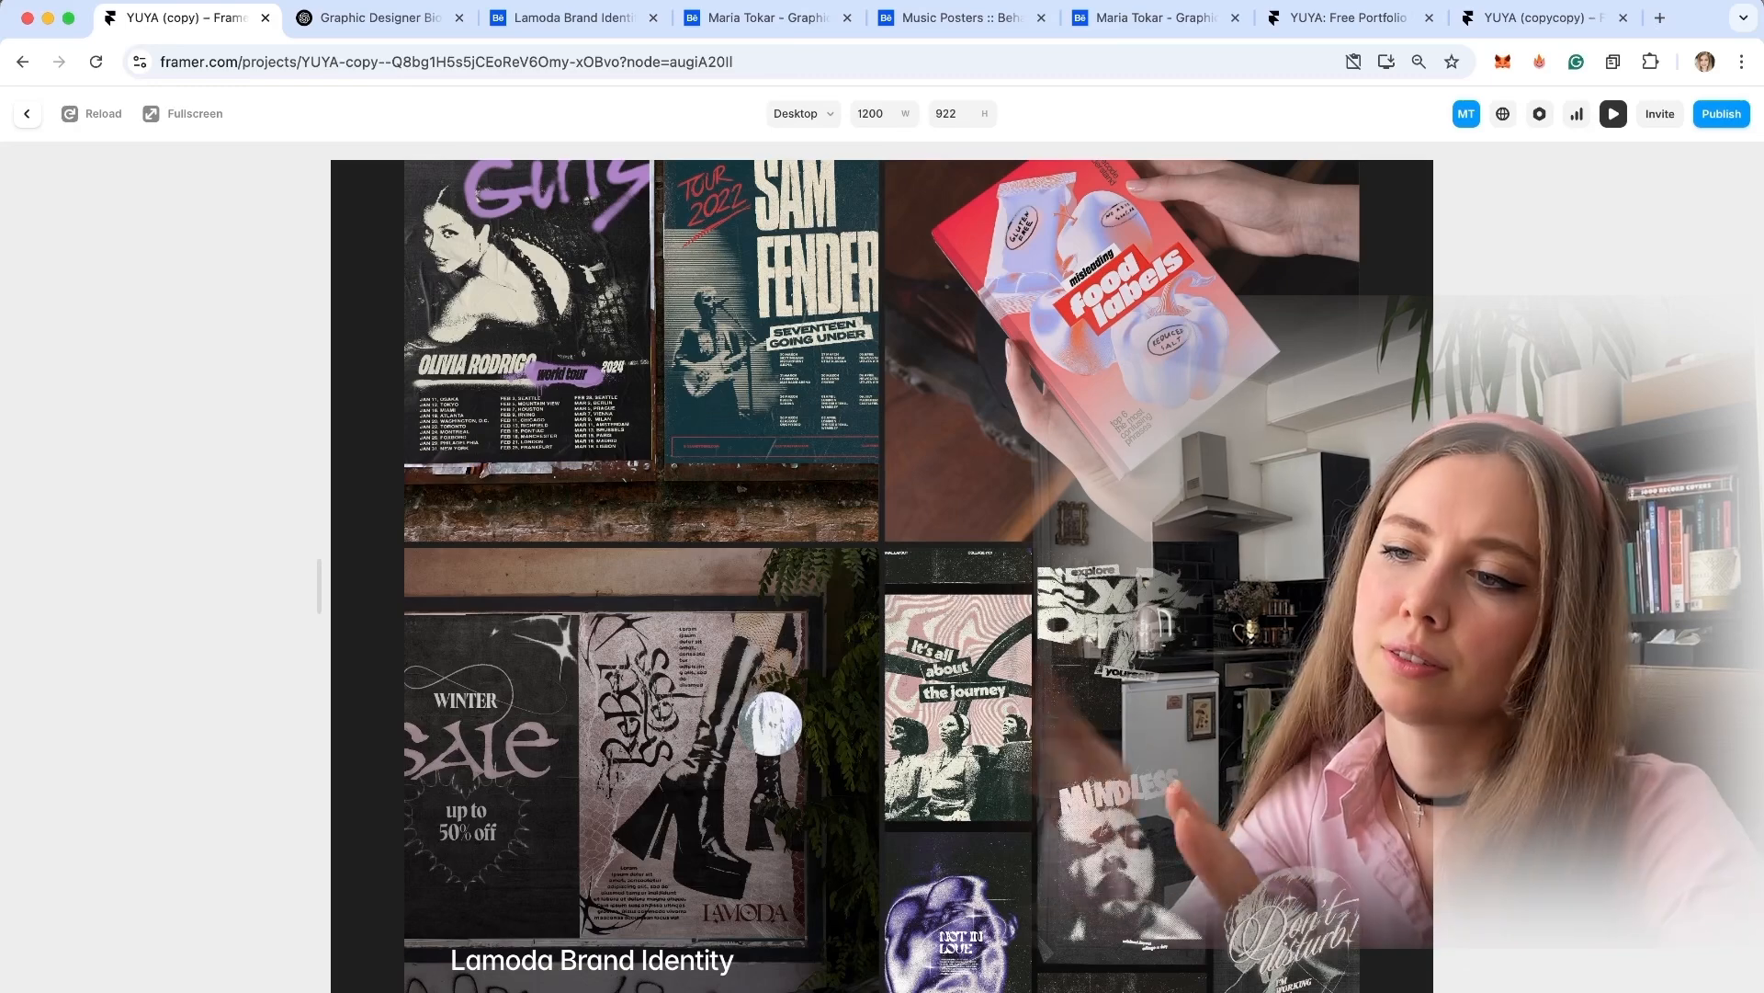
scroll(786, 386, up, 3)
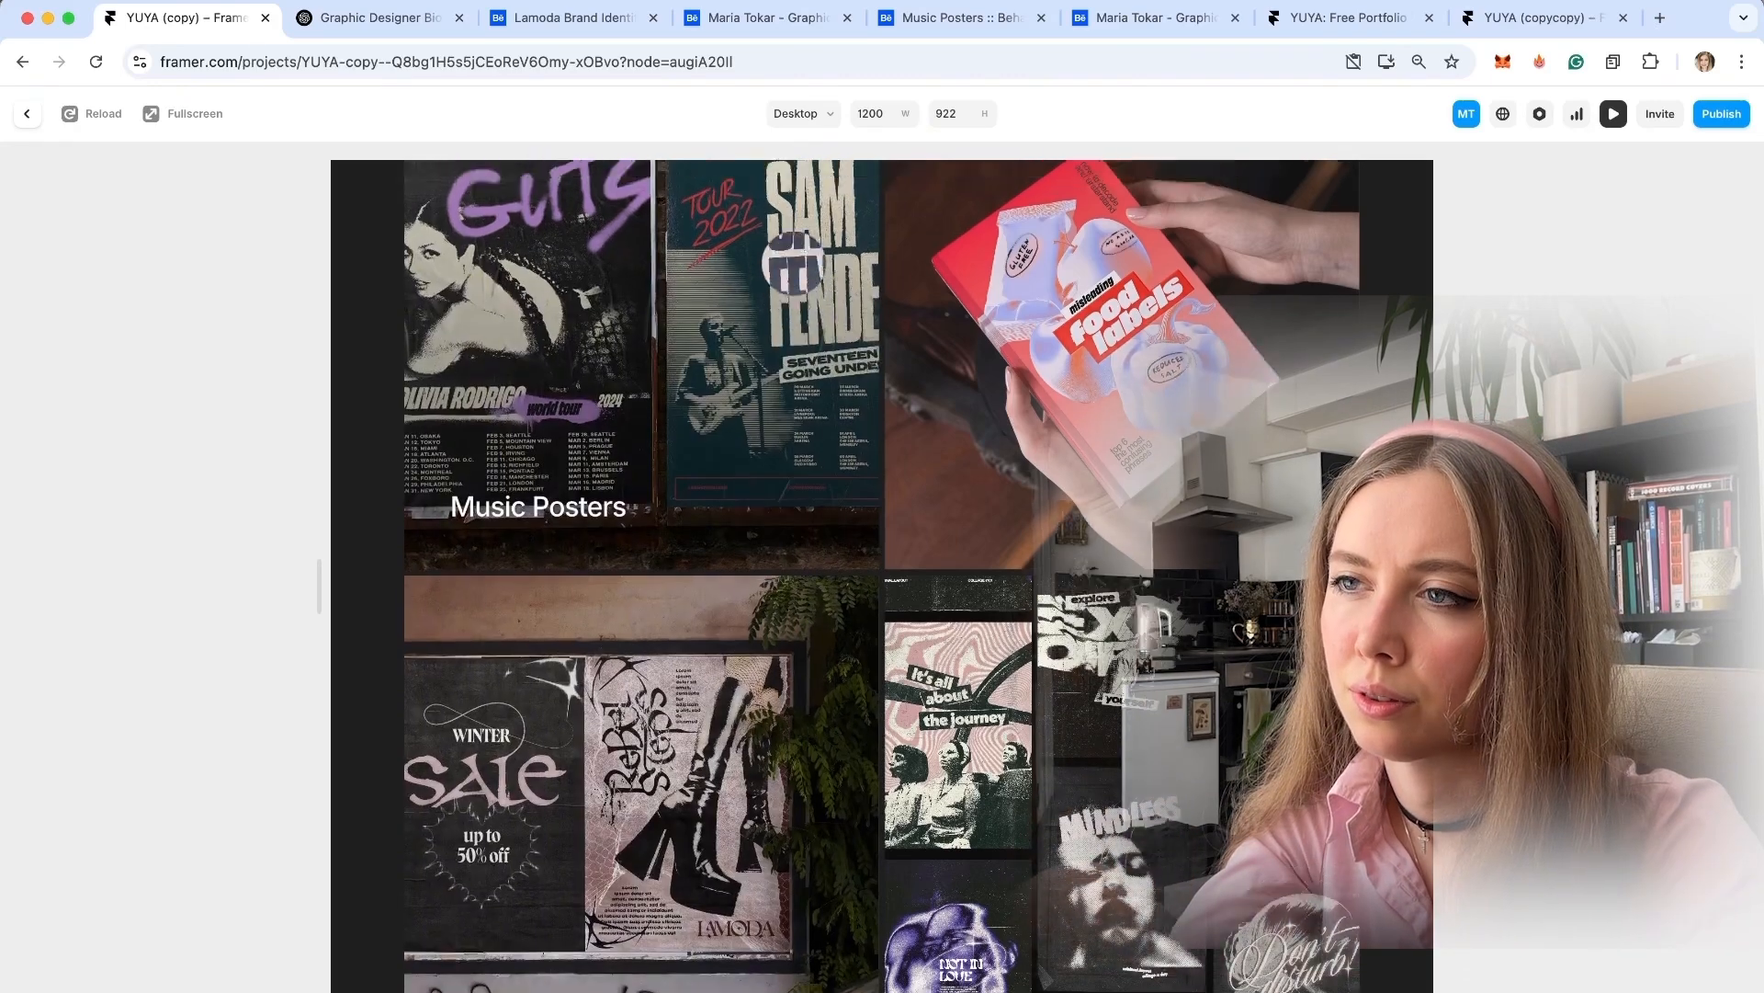
scroll(794, 264, up, 6)
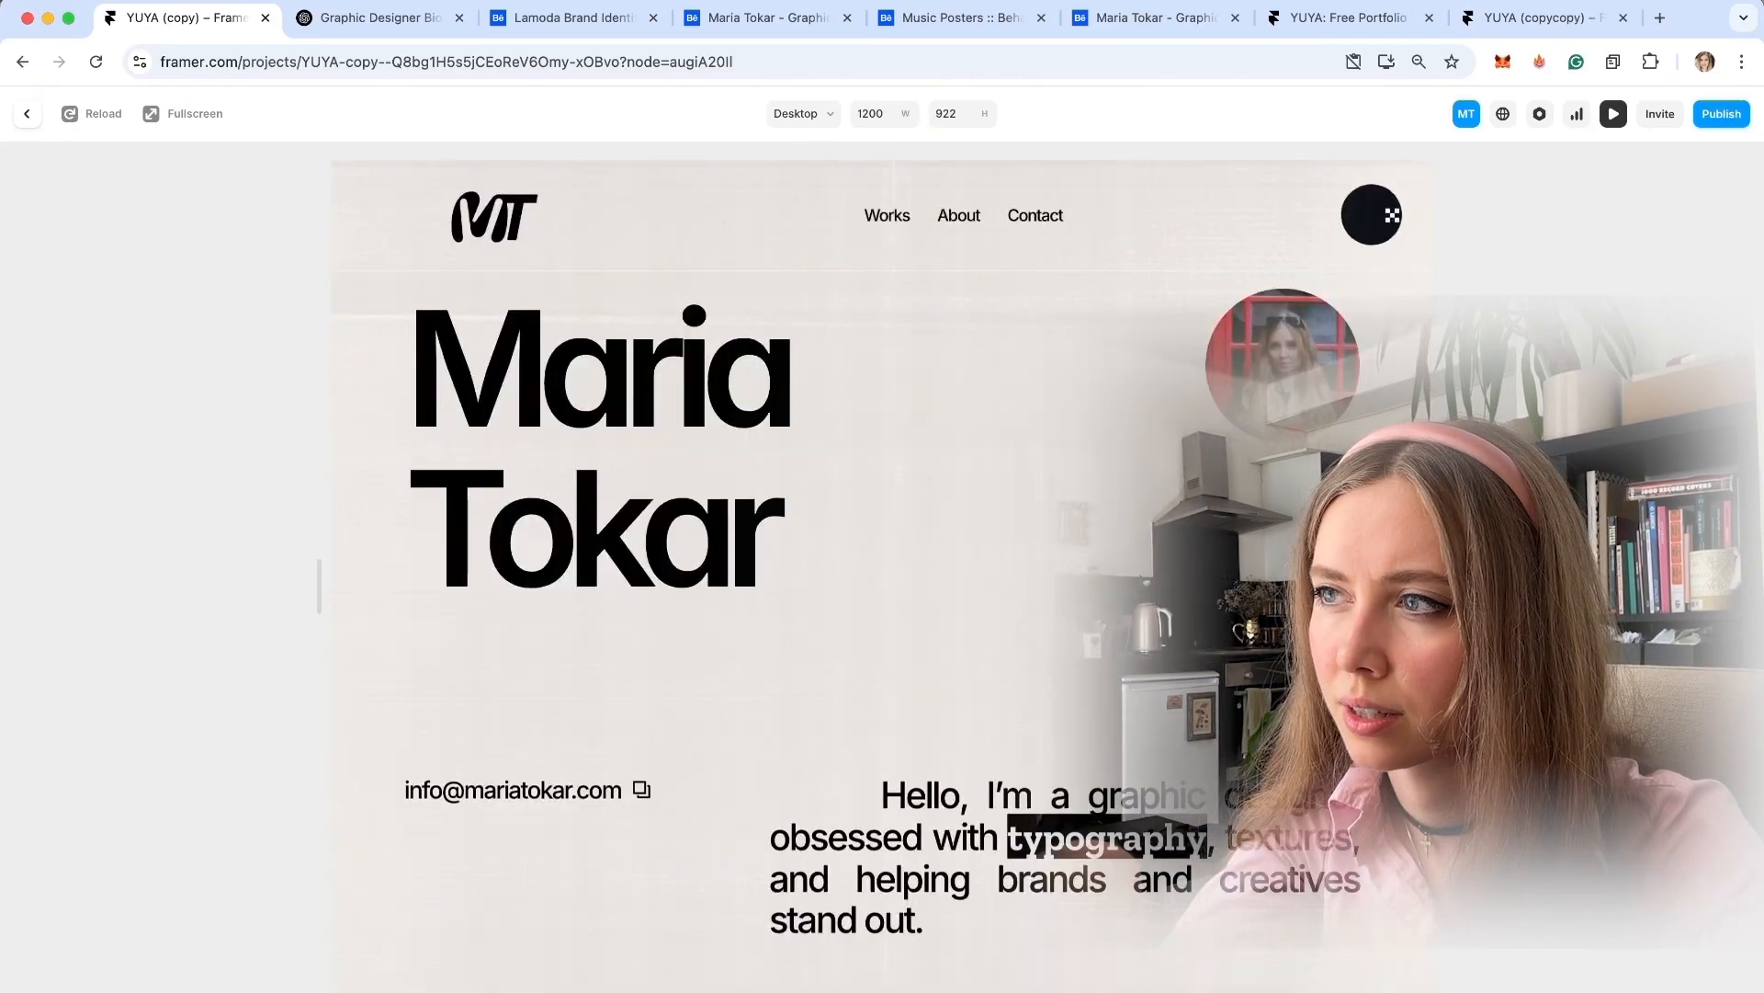
Follow the Works link in the preview and look over the project grid.
click(883, 213)
scroll(995, 661, down, 5)
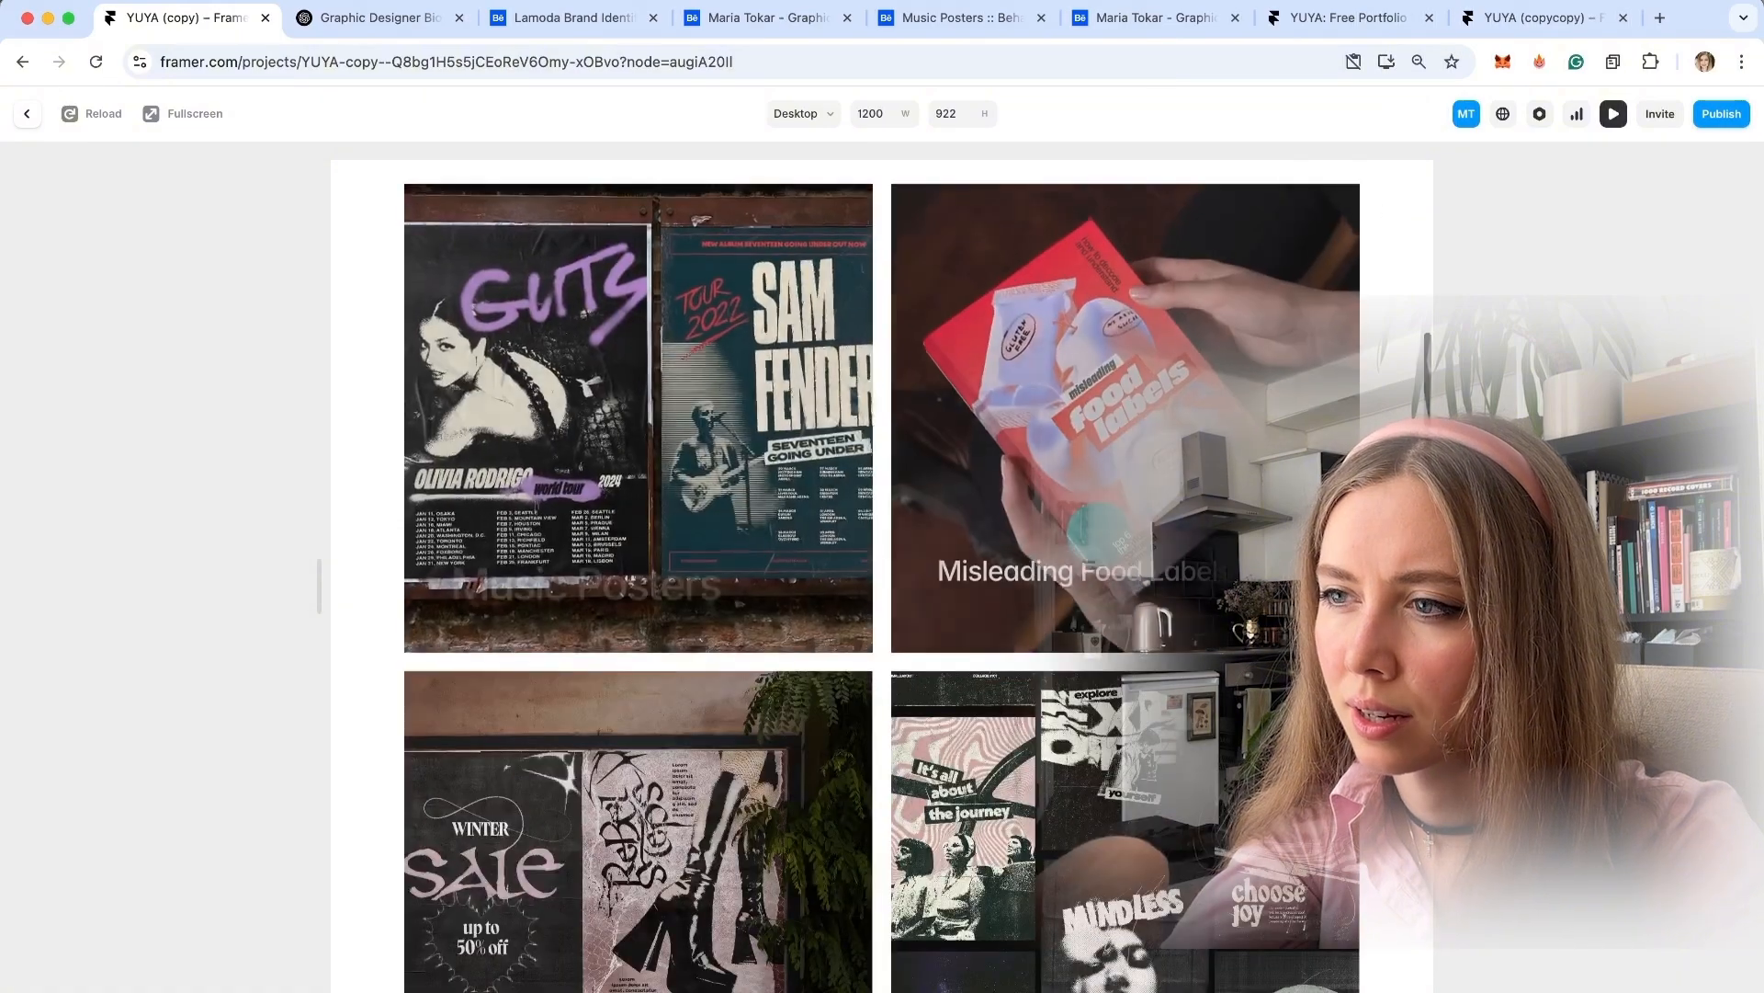
scroll(996, 661, down, 4)
scroll(718, 326, up, 5)
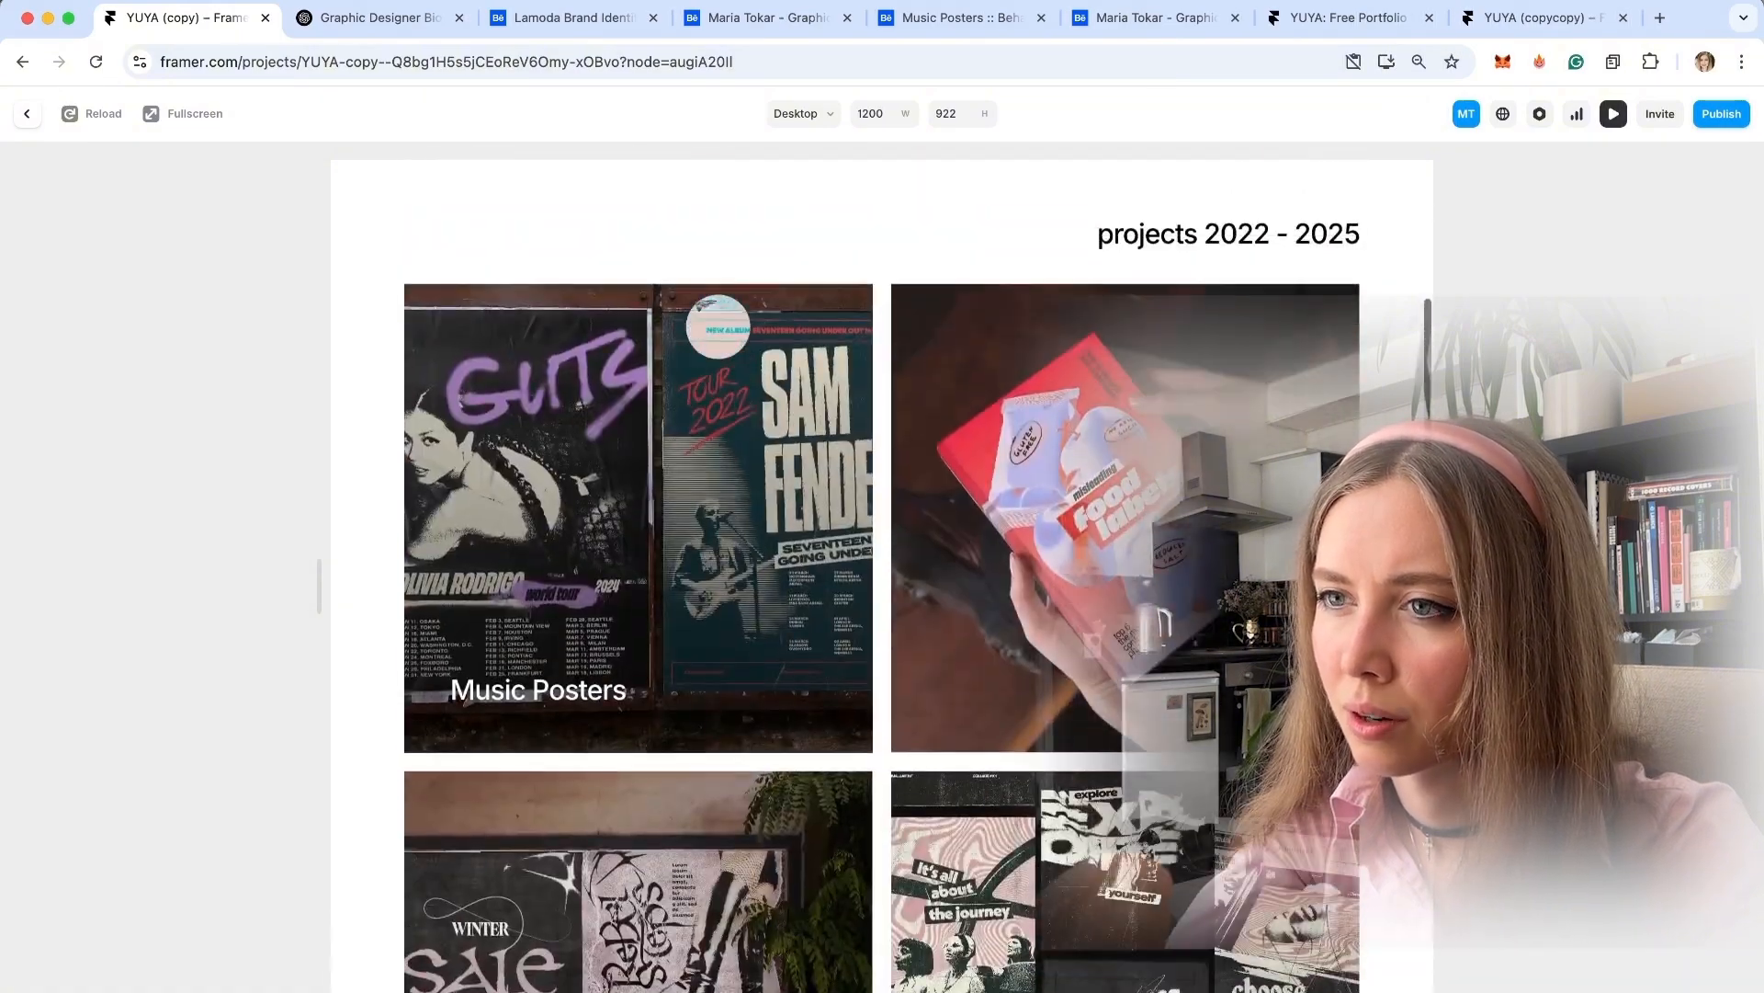
Open the Music Posters project in the preview and review its description, images and more to explore section.
click(716, 545)
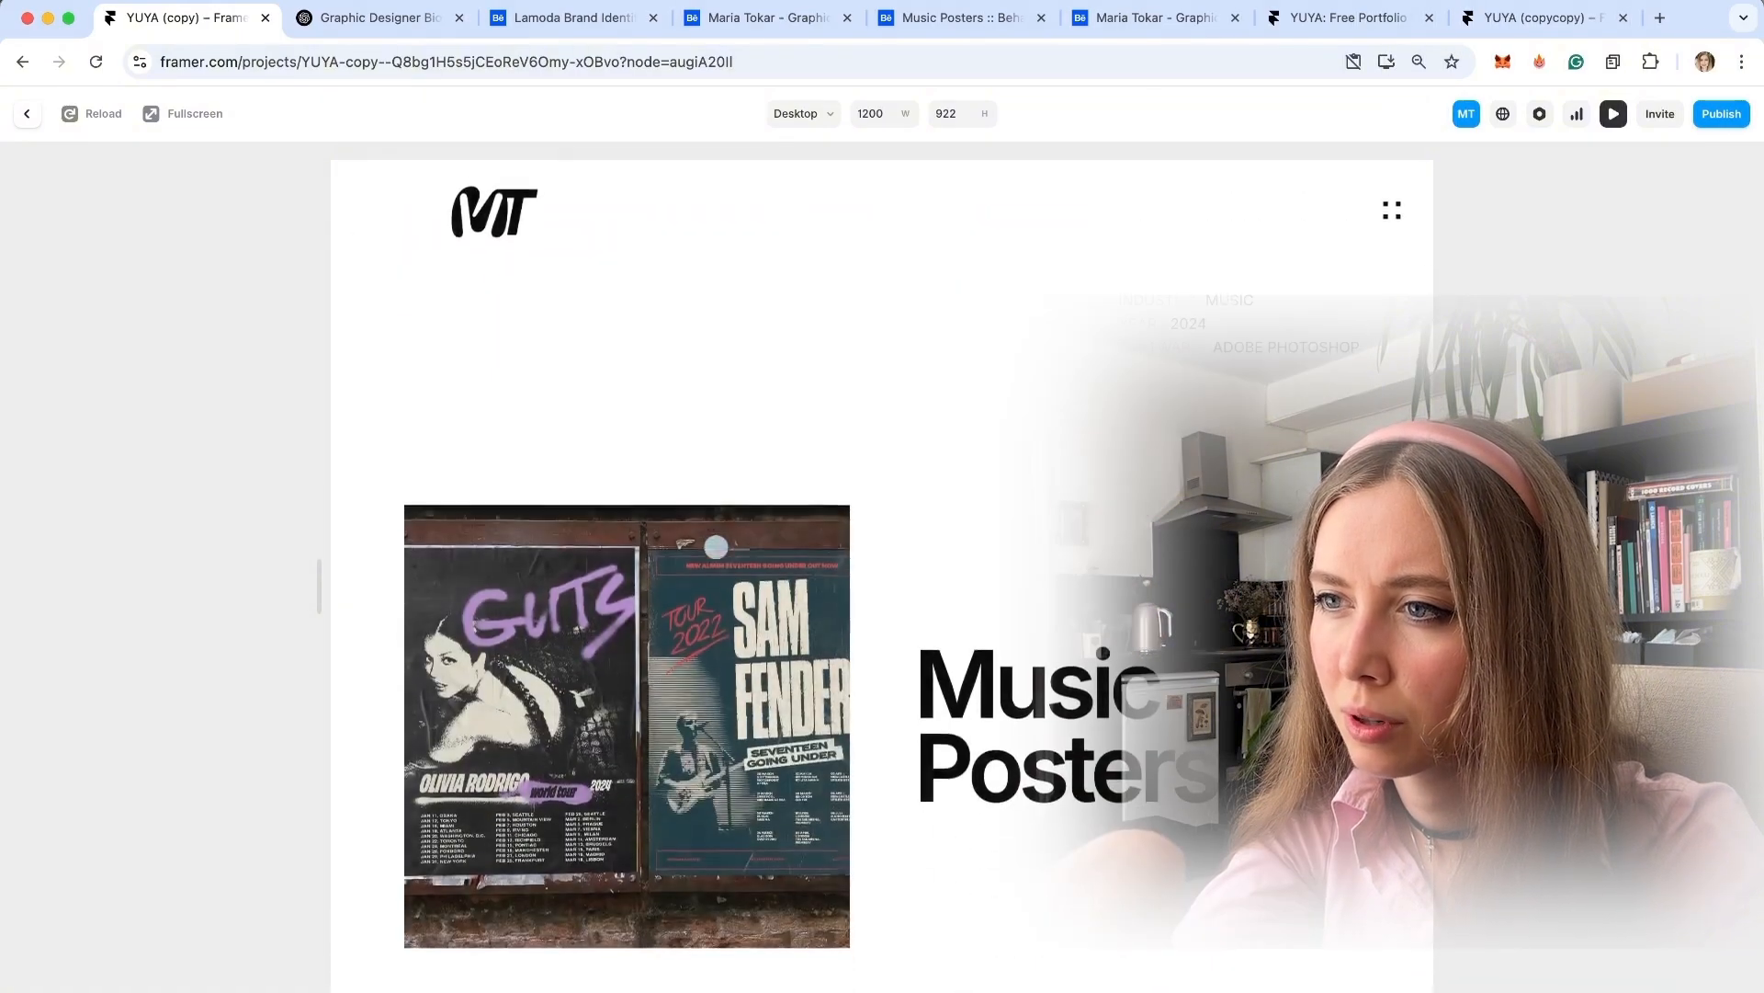
scroll(734, 725, down, 5)
scroll(738, 729, down, 10)
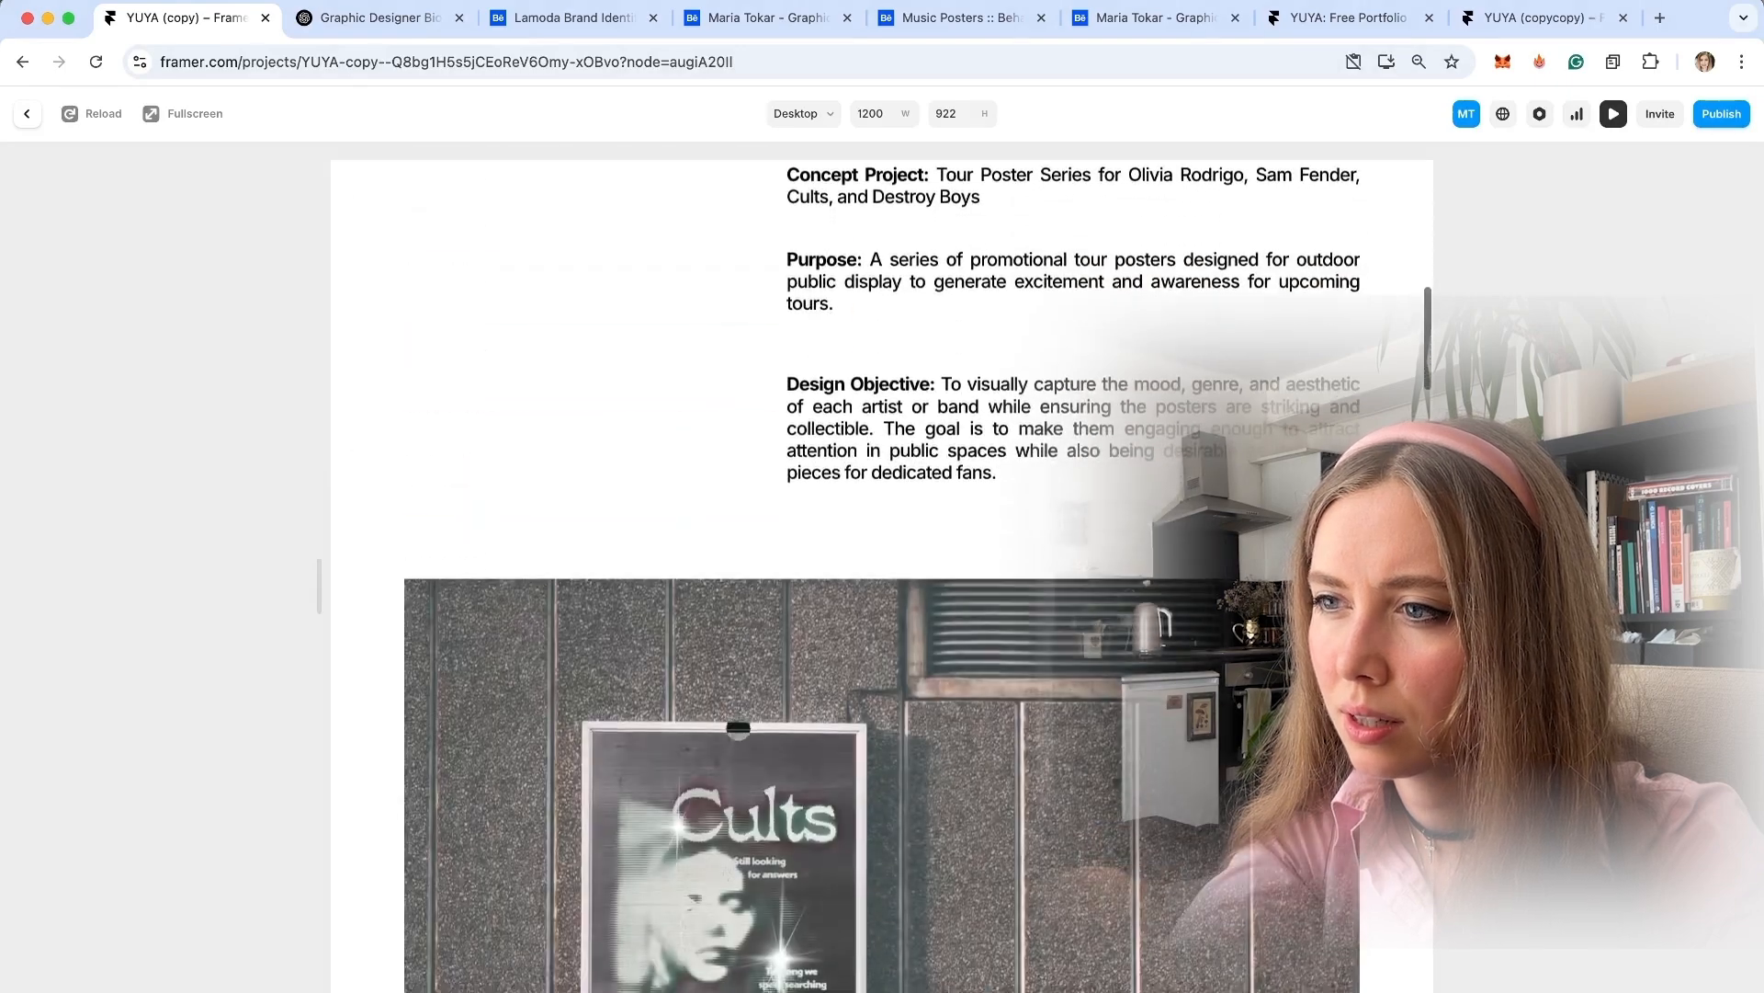
scroll(738, 729, down, 10)
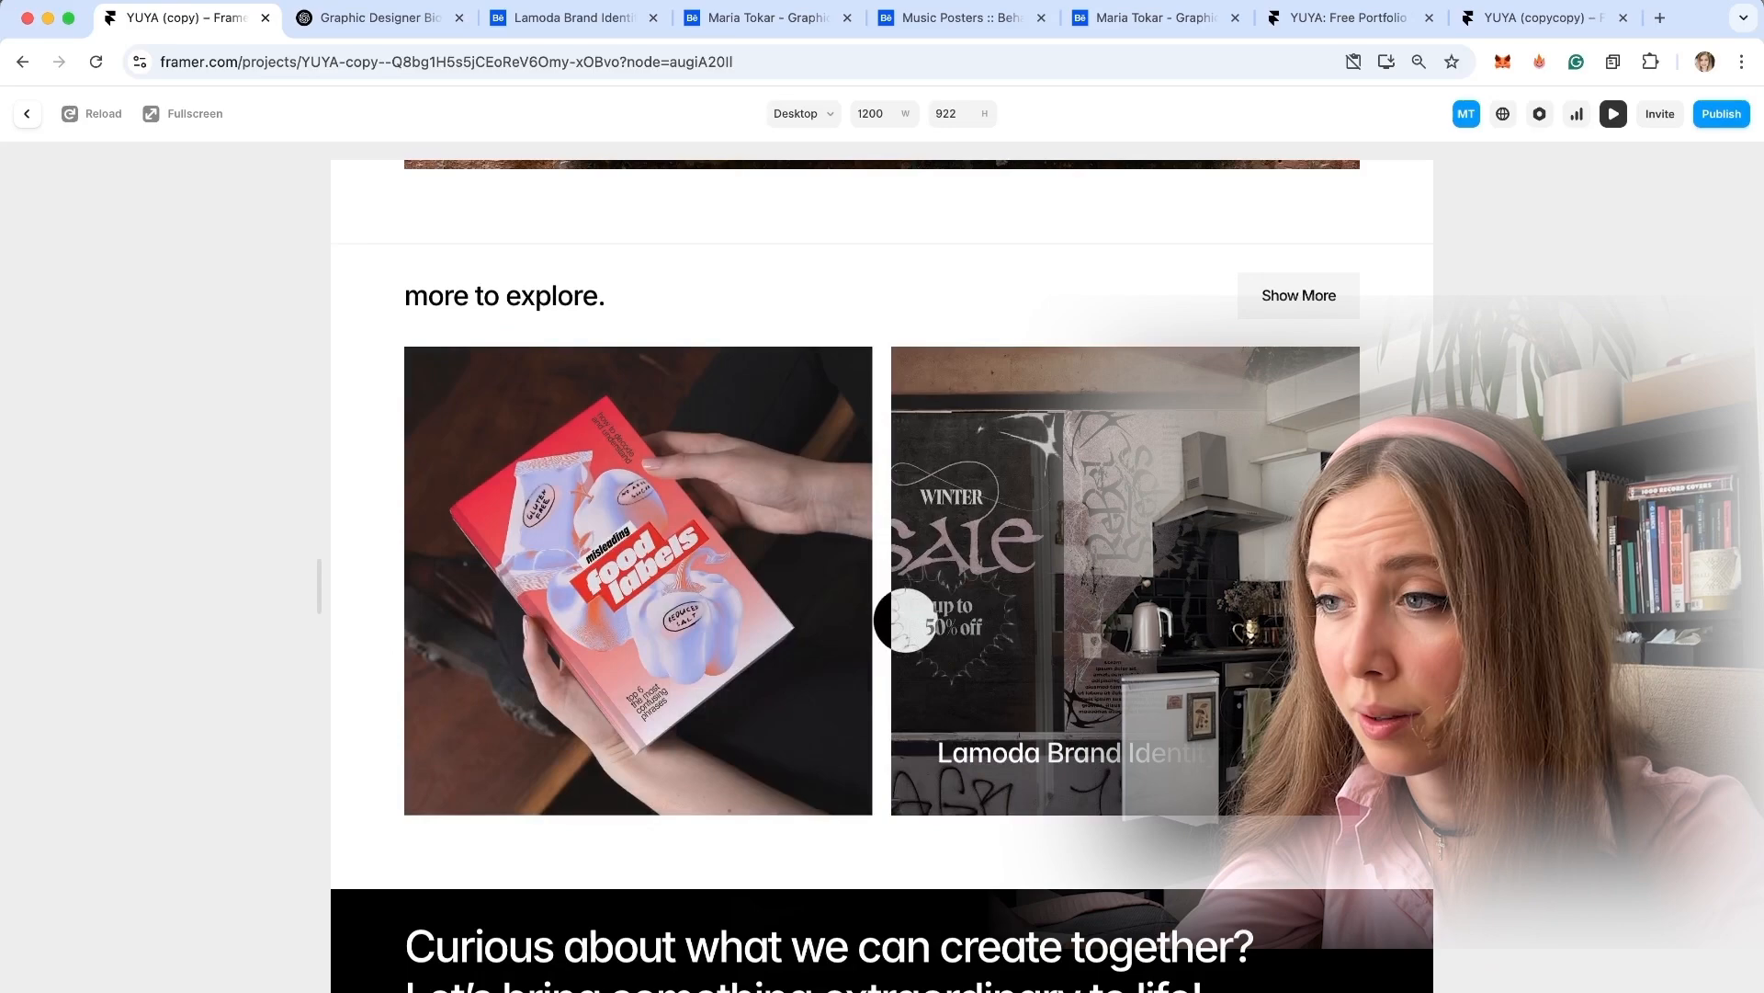
scroll(928, 598, down, 3)
scroll(957, 567, up, 5)
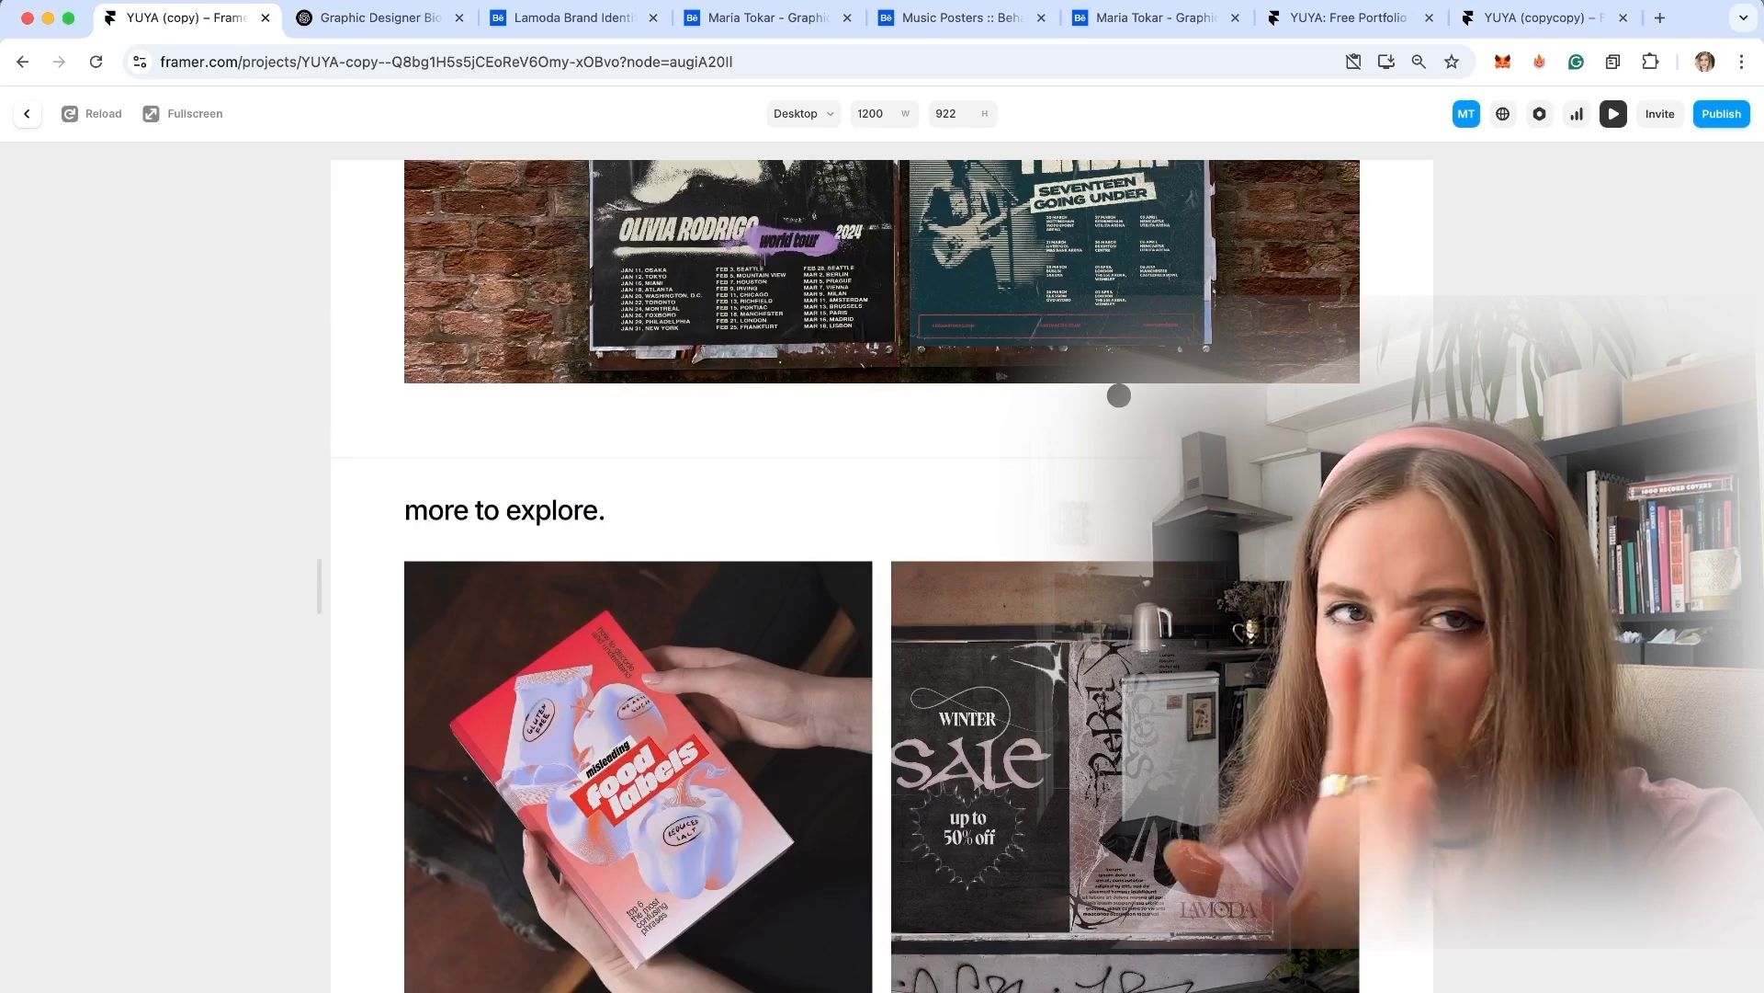
Return to the Home page in the preview, open the About page and check its services section's hover images.
scroll(1119, 396, up, 20)
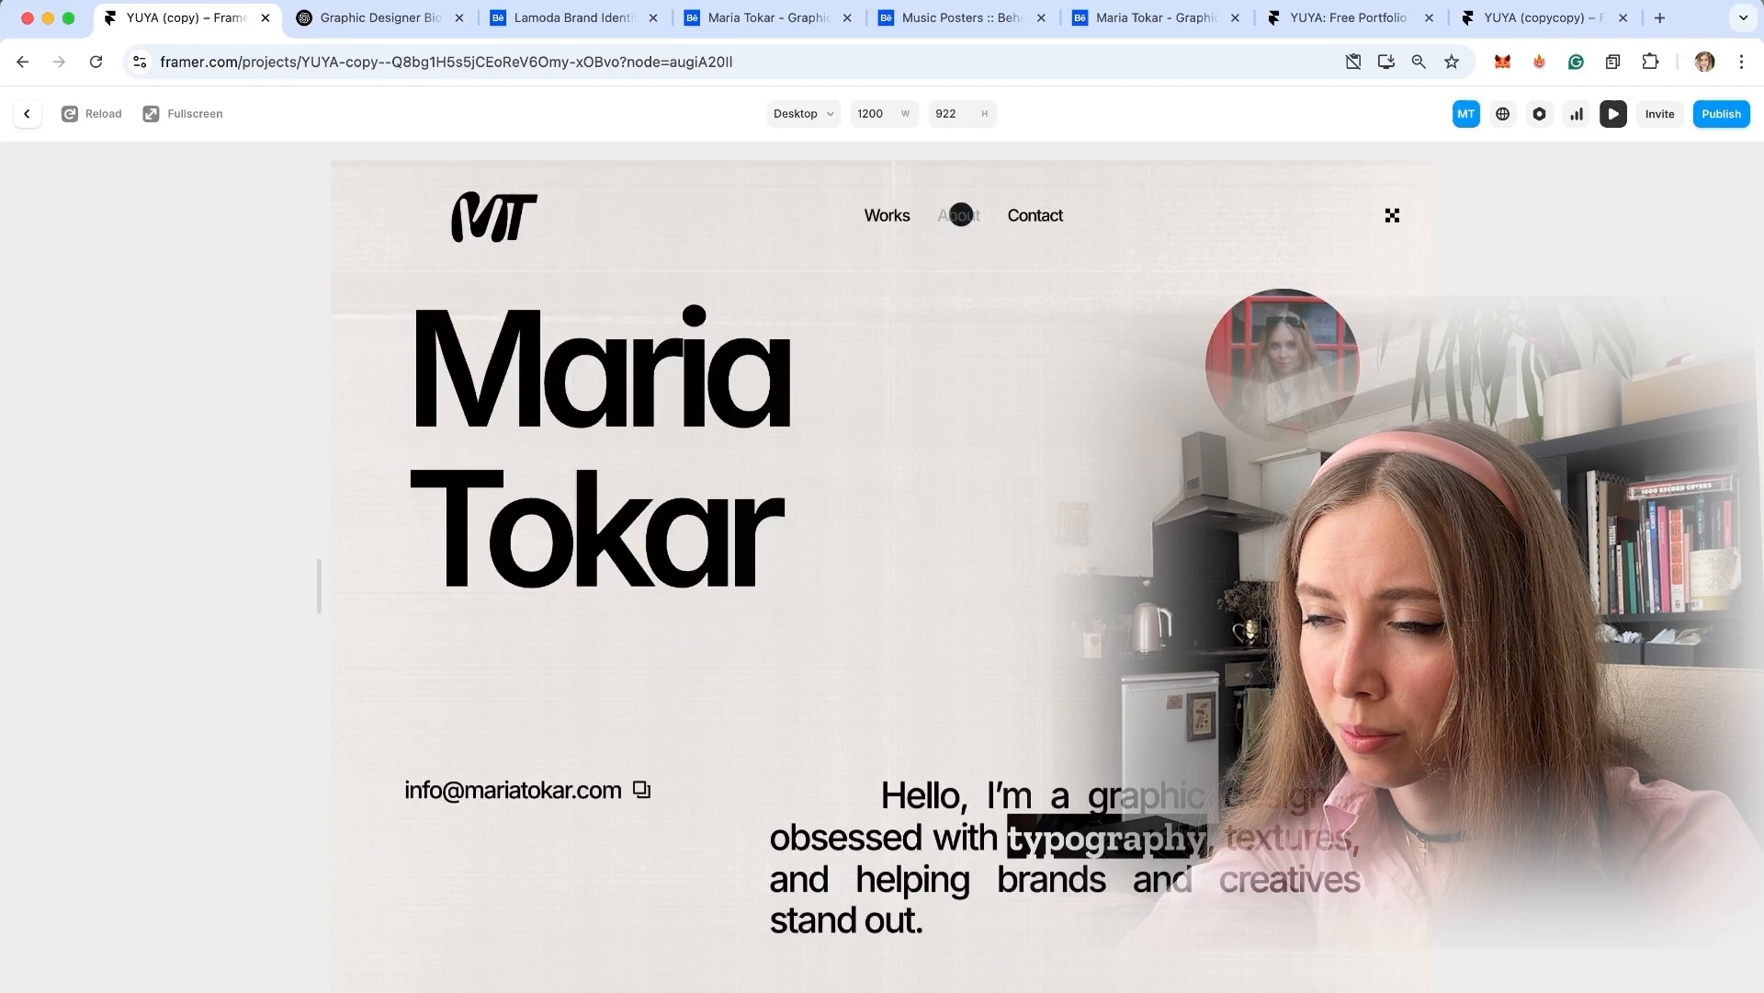
click(962, 214)
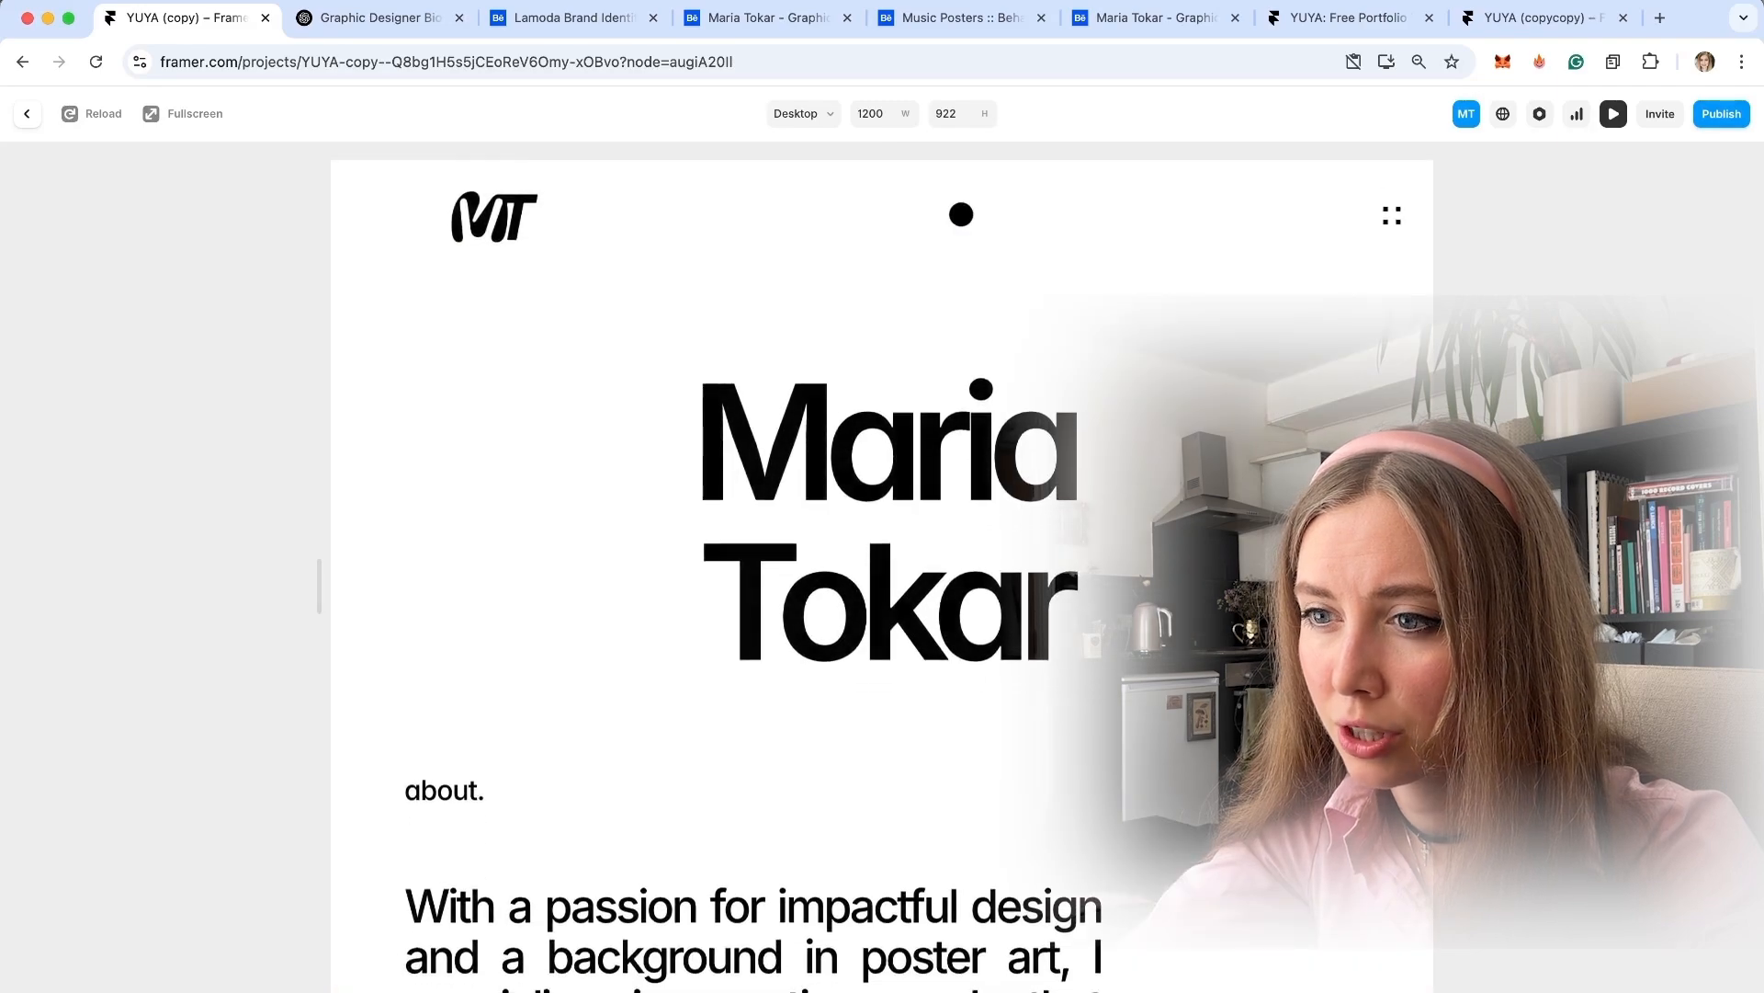
scroll(947, 441, down, 15)
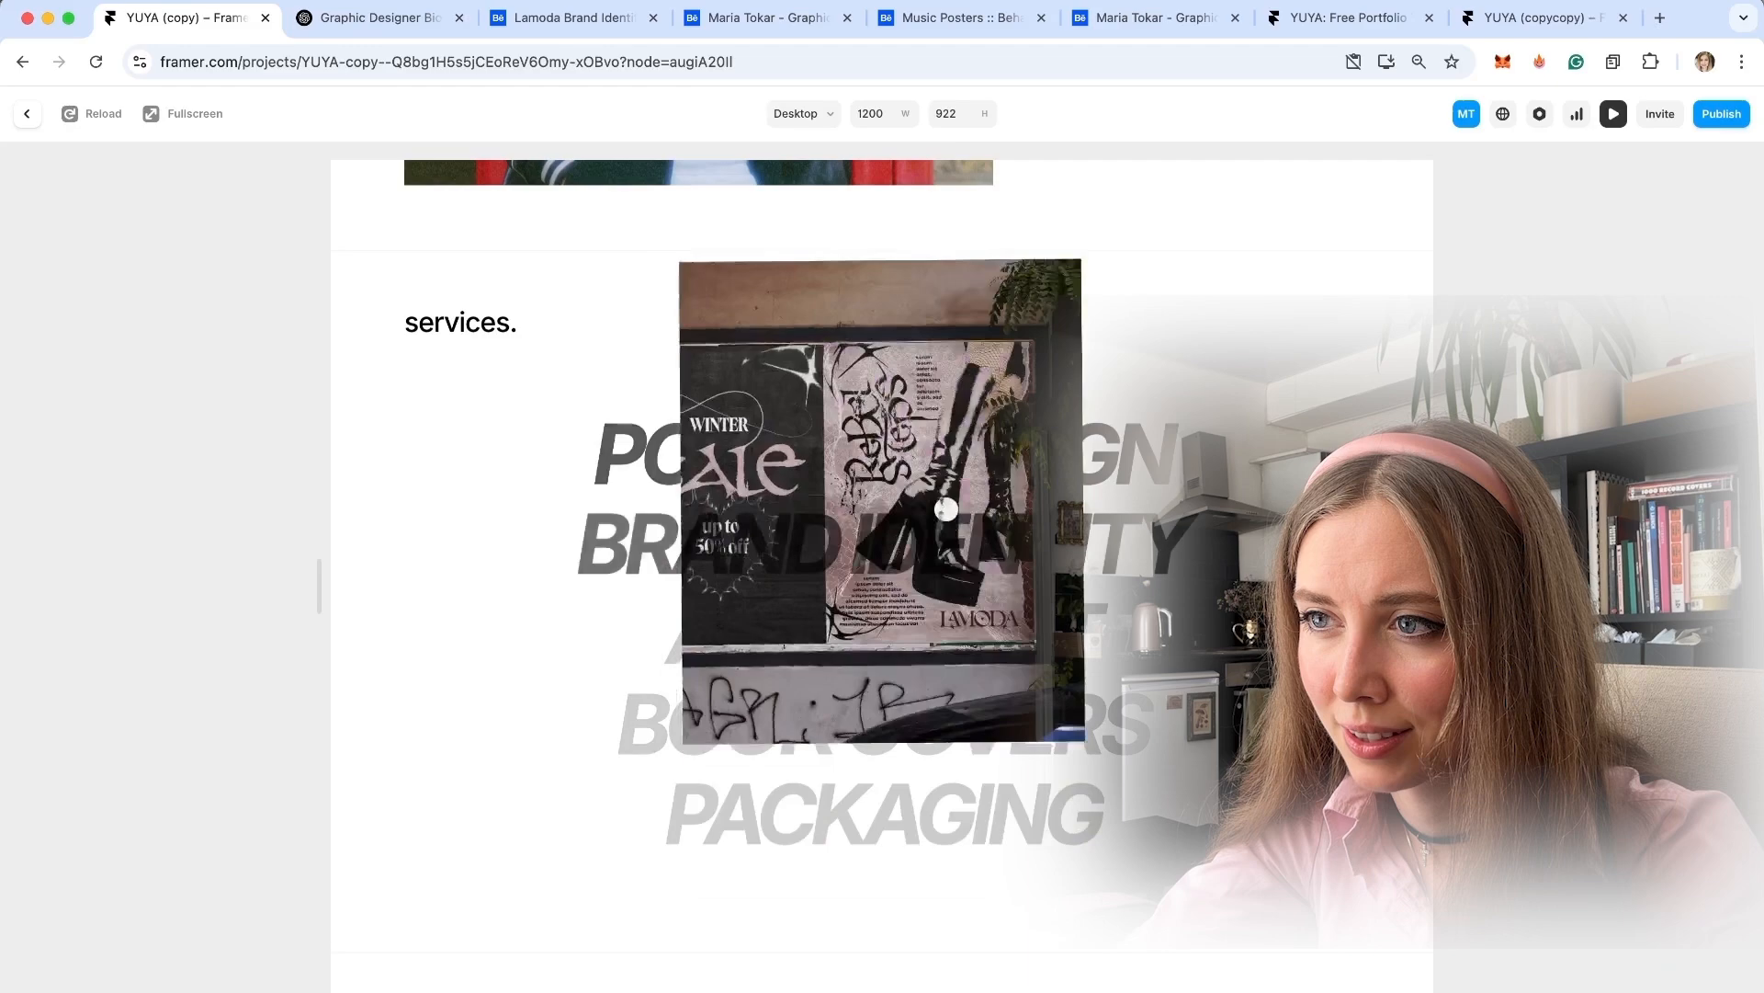
scroll(931, 402, down, 1)
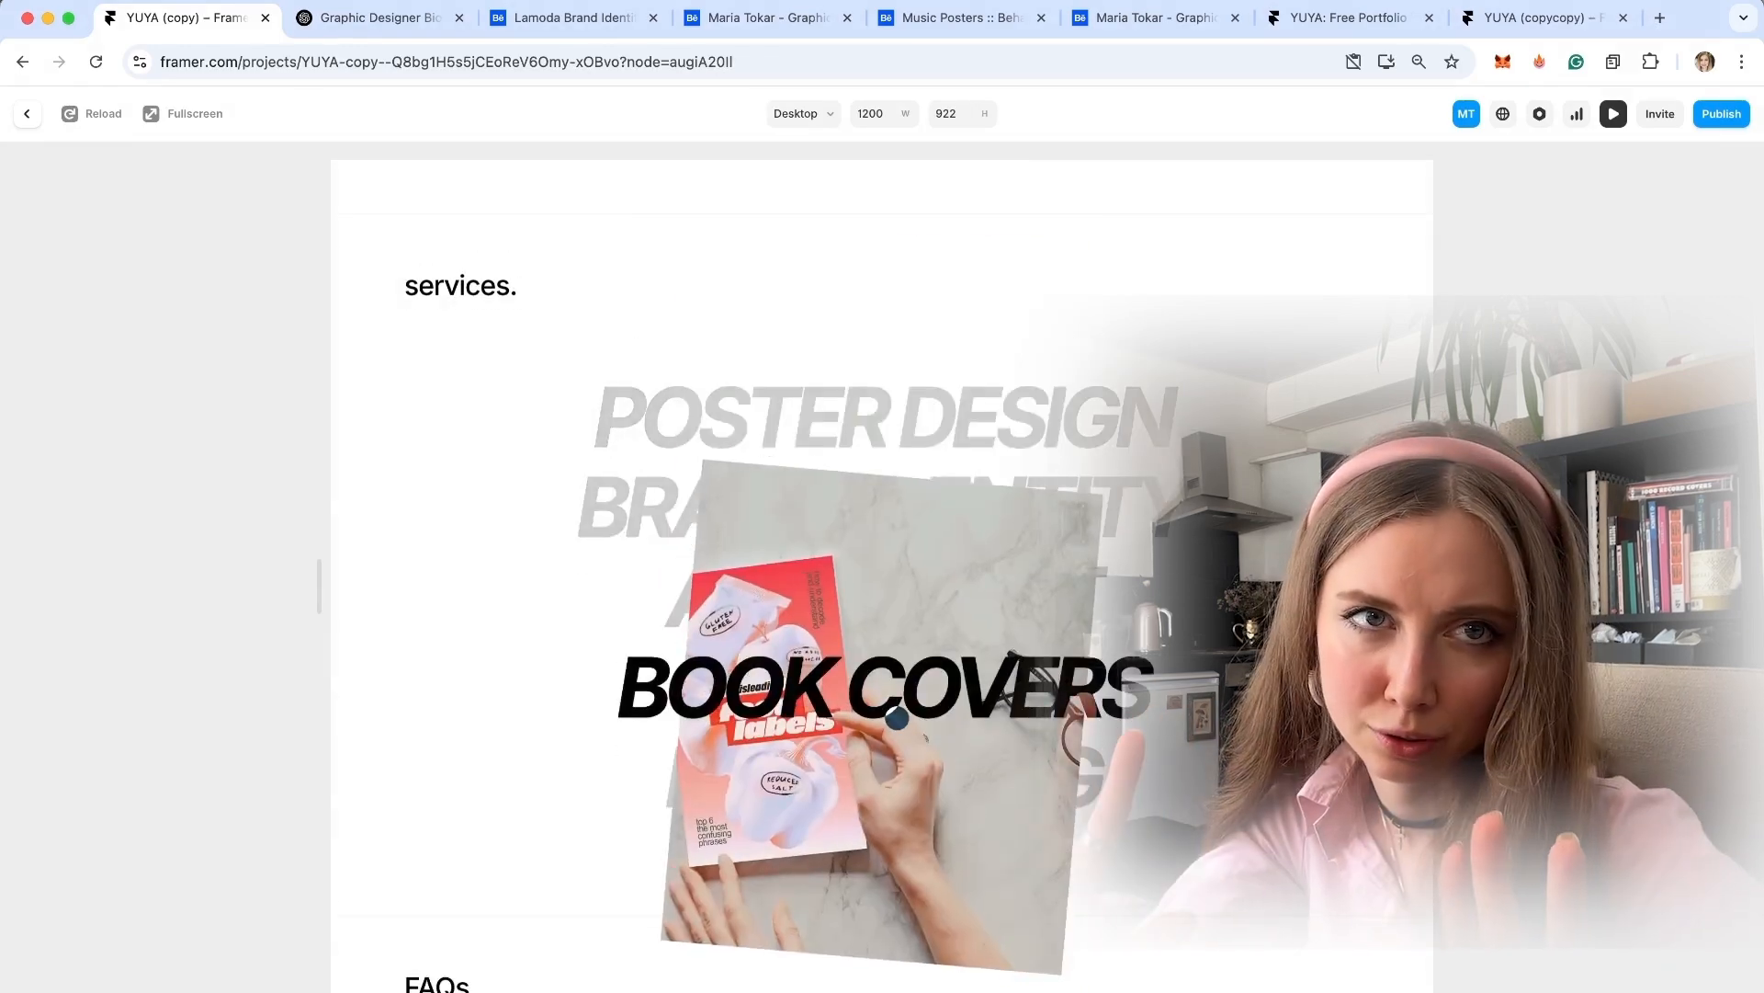
Look over the rest of the About page in the preview and test the site's responsiveness by resizing the preview width.
scroll(896, 717, down, 15)
scroll(953, 658, up, 20)
scroll(957, 659, up, 5)
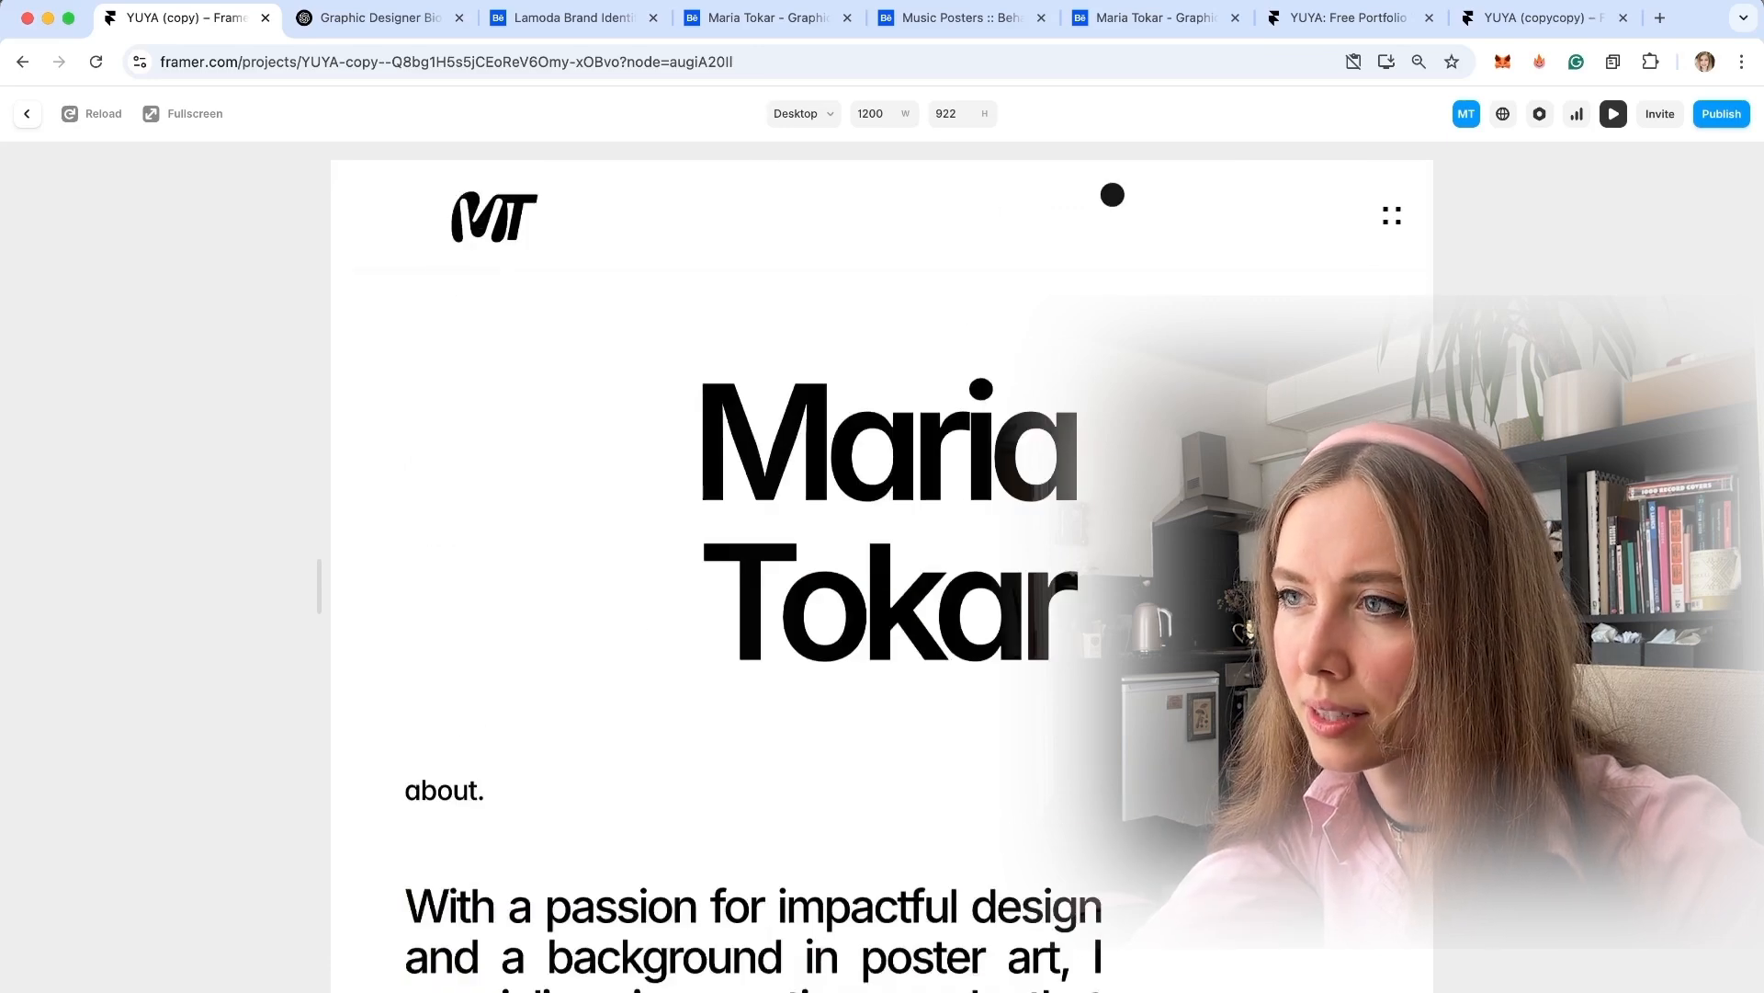
drag(319, 586, 519, 585)
drag(1245, 533, 1441, 546)
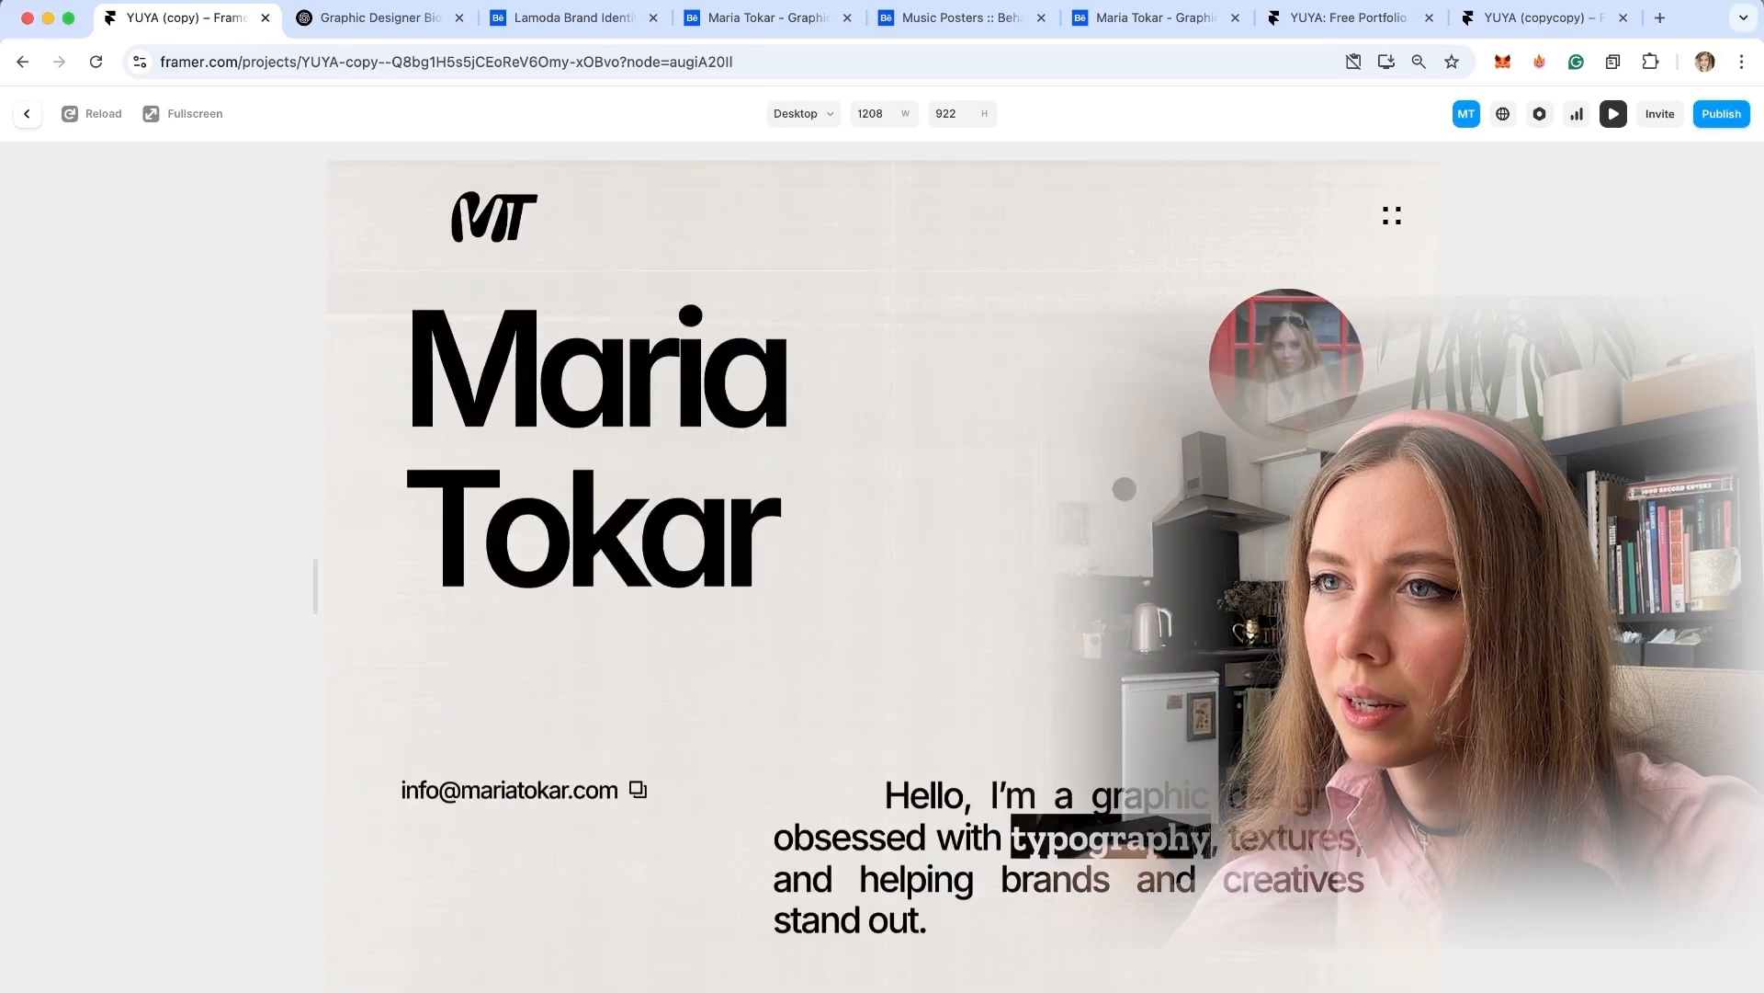
Preview the Home page in fullscreen from the hero to the YouTube section and return to the editor canvas.
click(189, 114)
scroll(719, 752, down, 1)
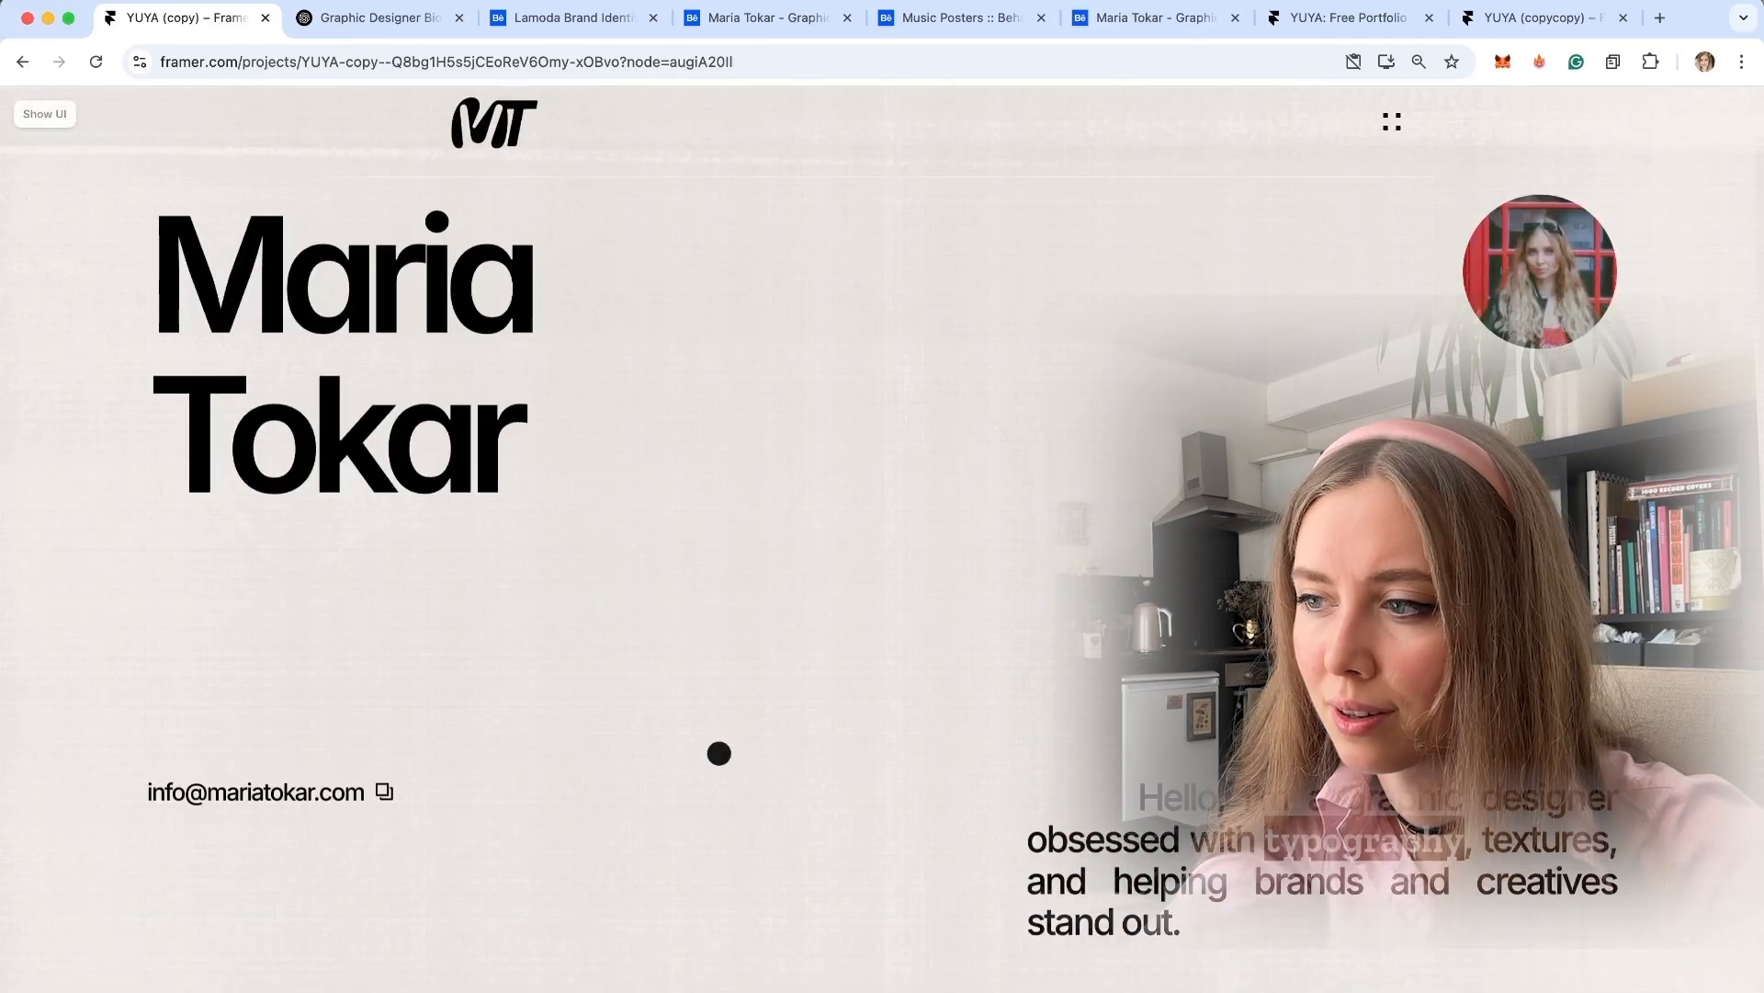
scroll(719, 753, down, 15)
scroll(719, 752, up, 16)
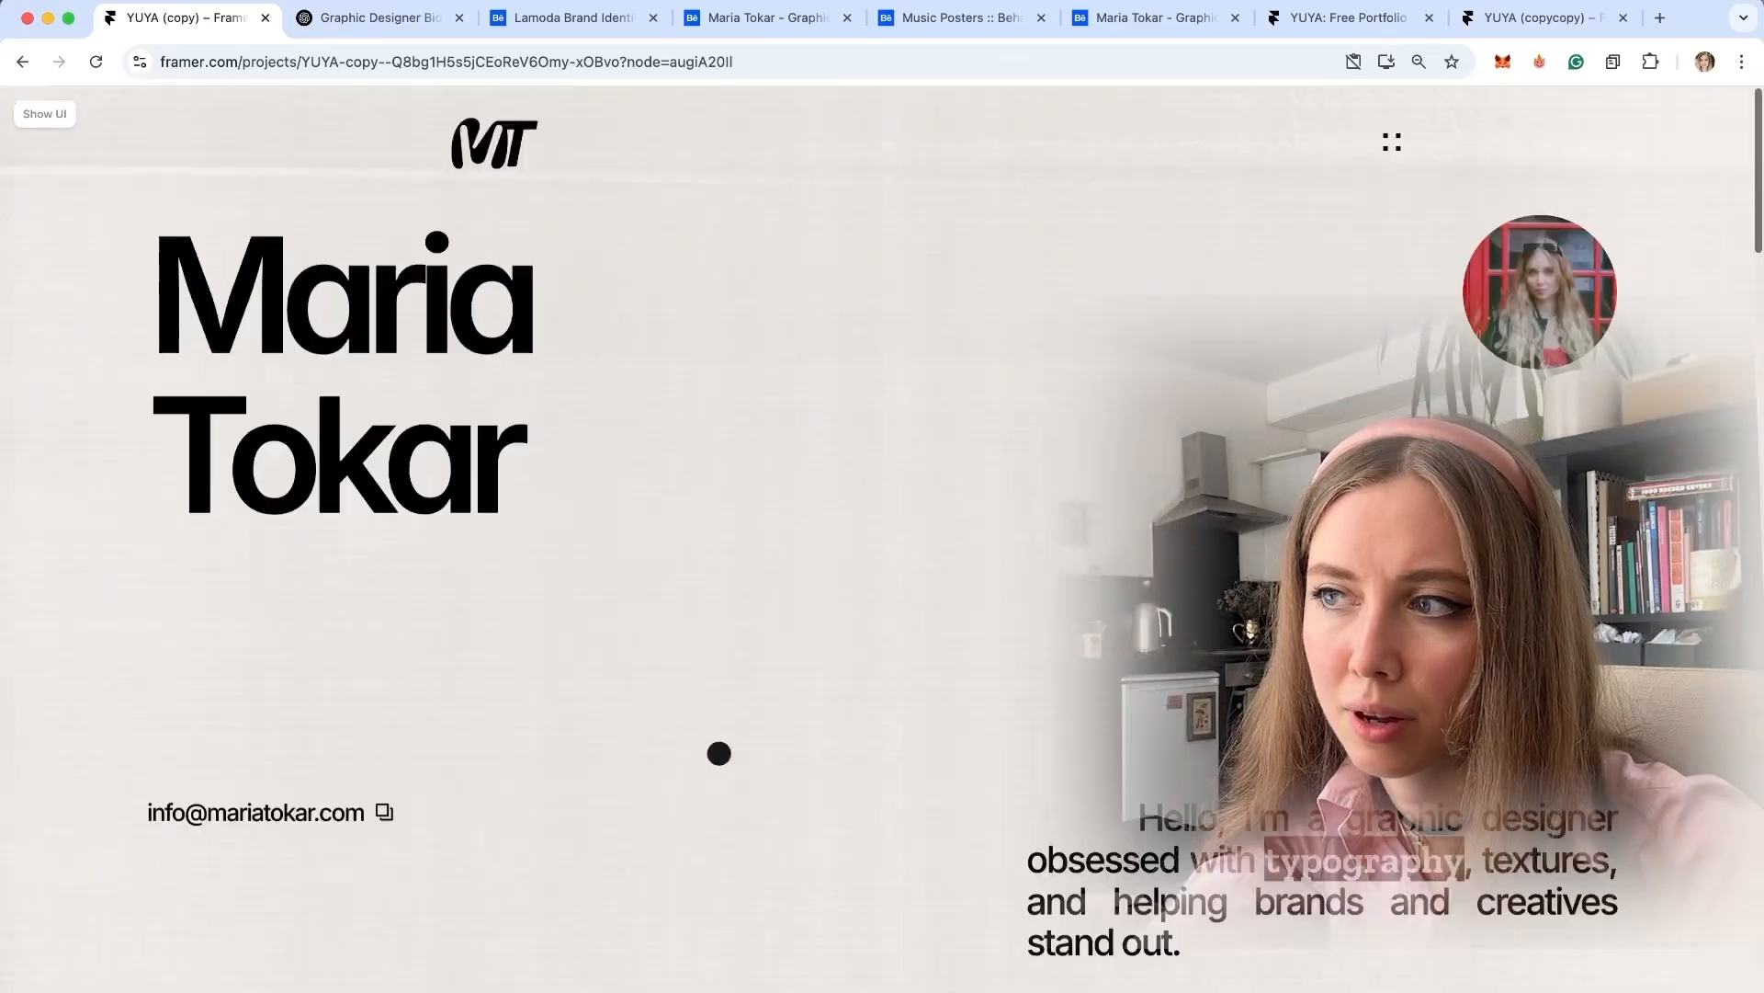
scroll(719, 752, down, 15)
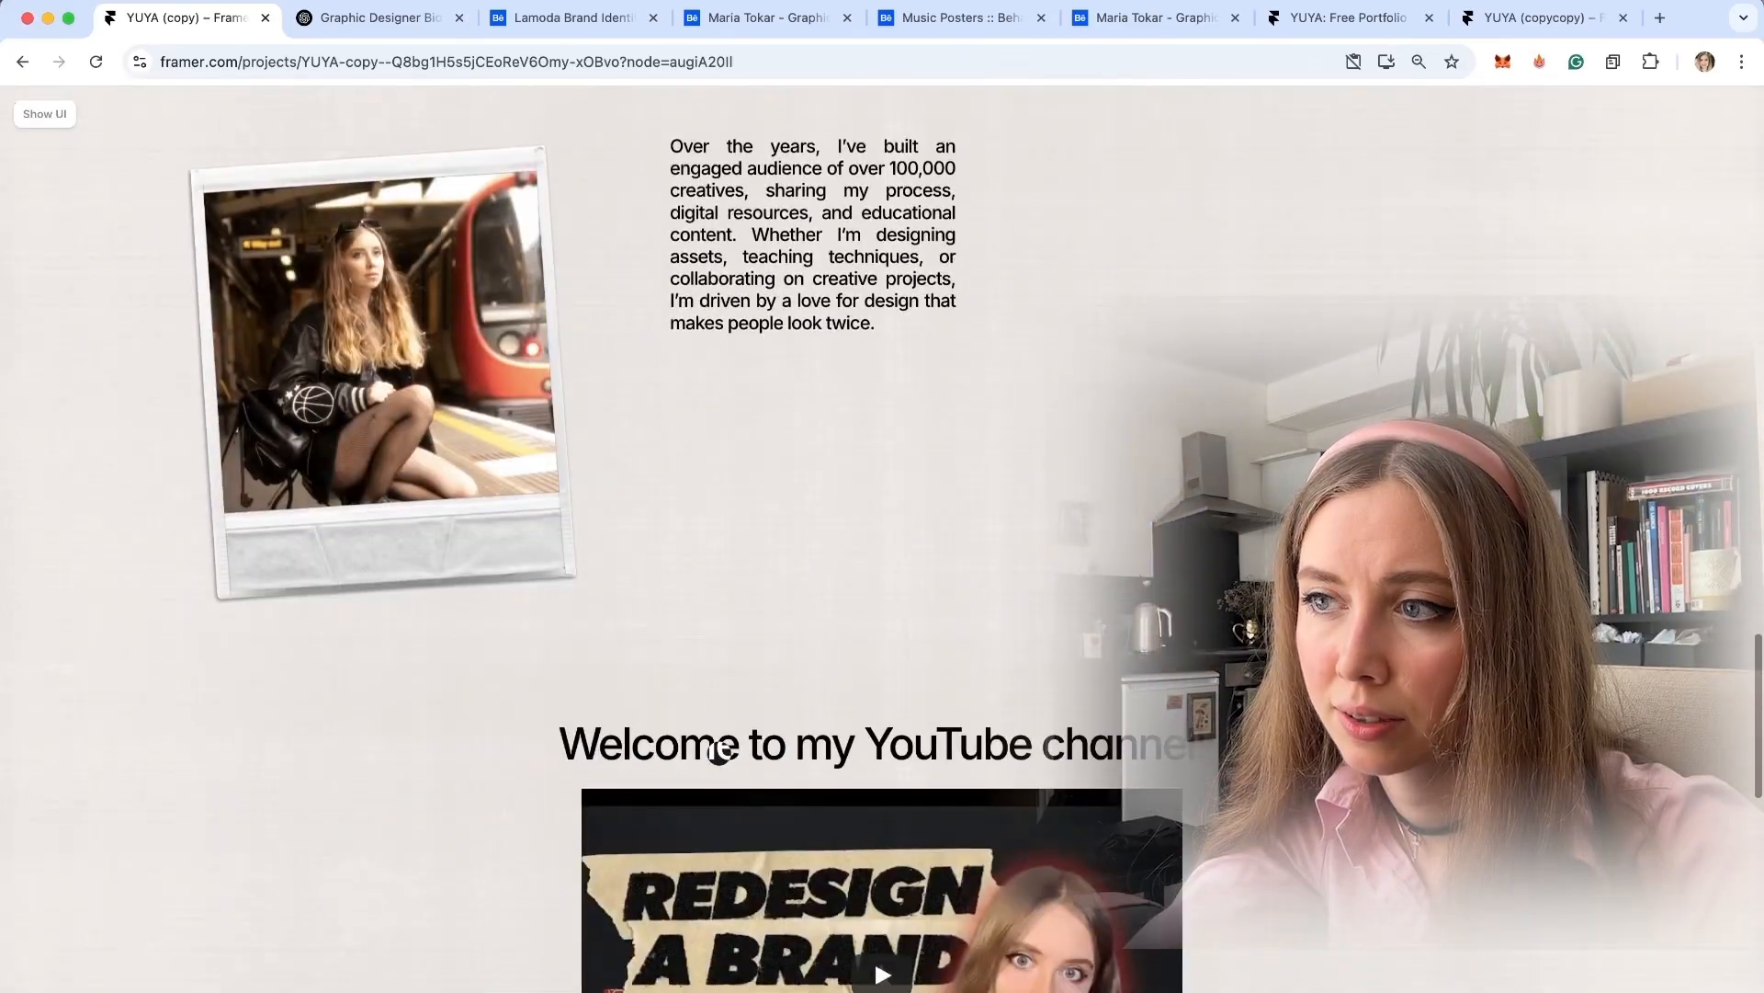
key(Escape)
key(Escape)
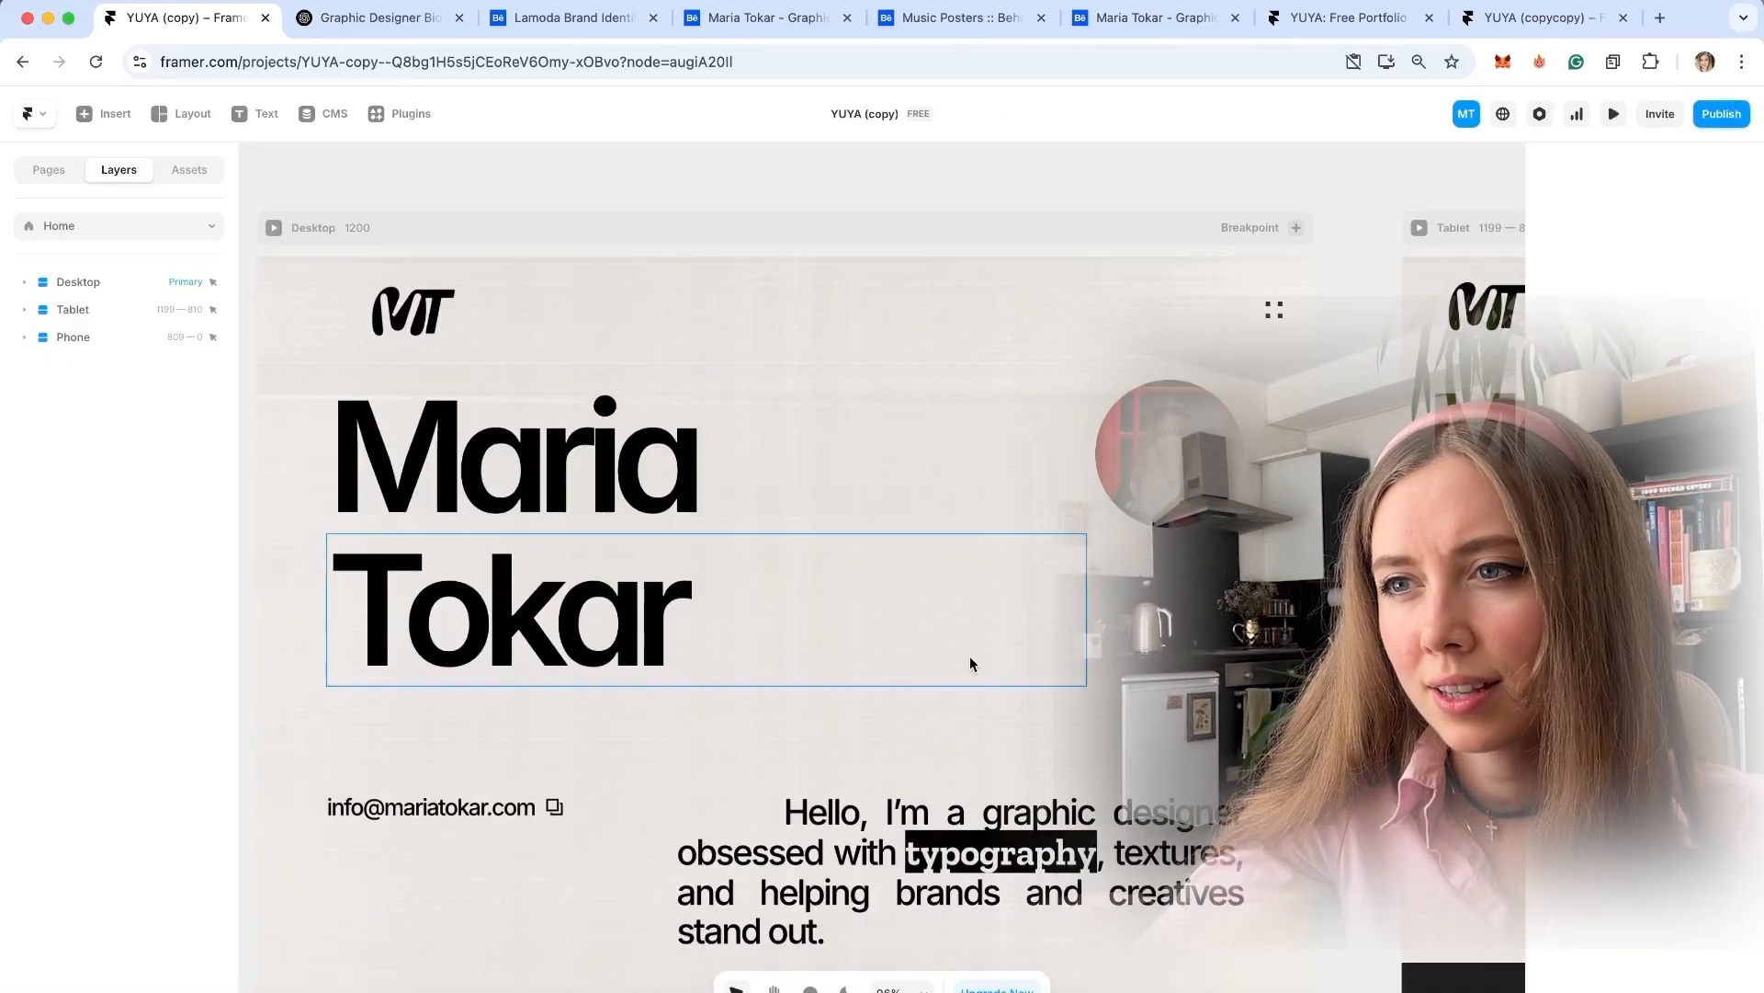
scroll(969, 655, down, 3)
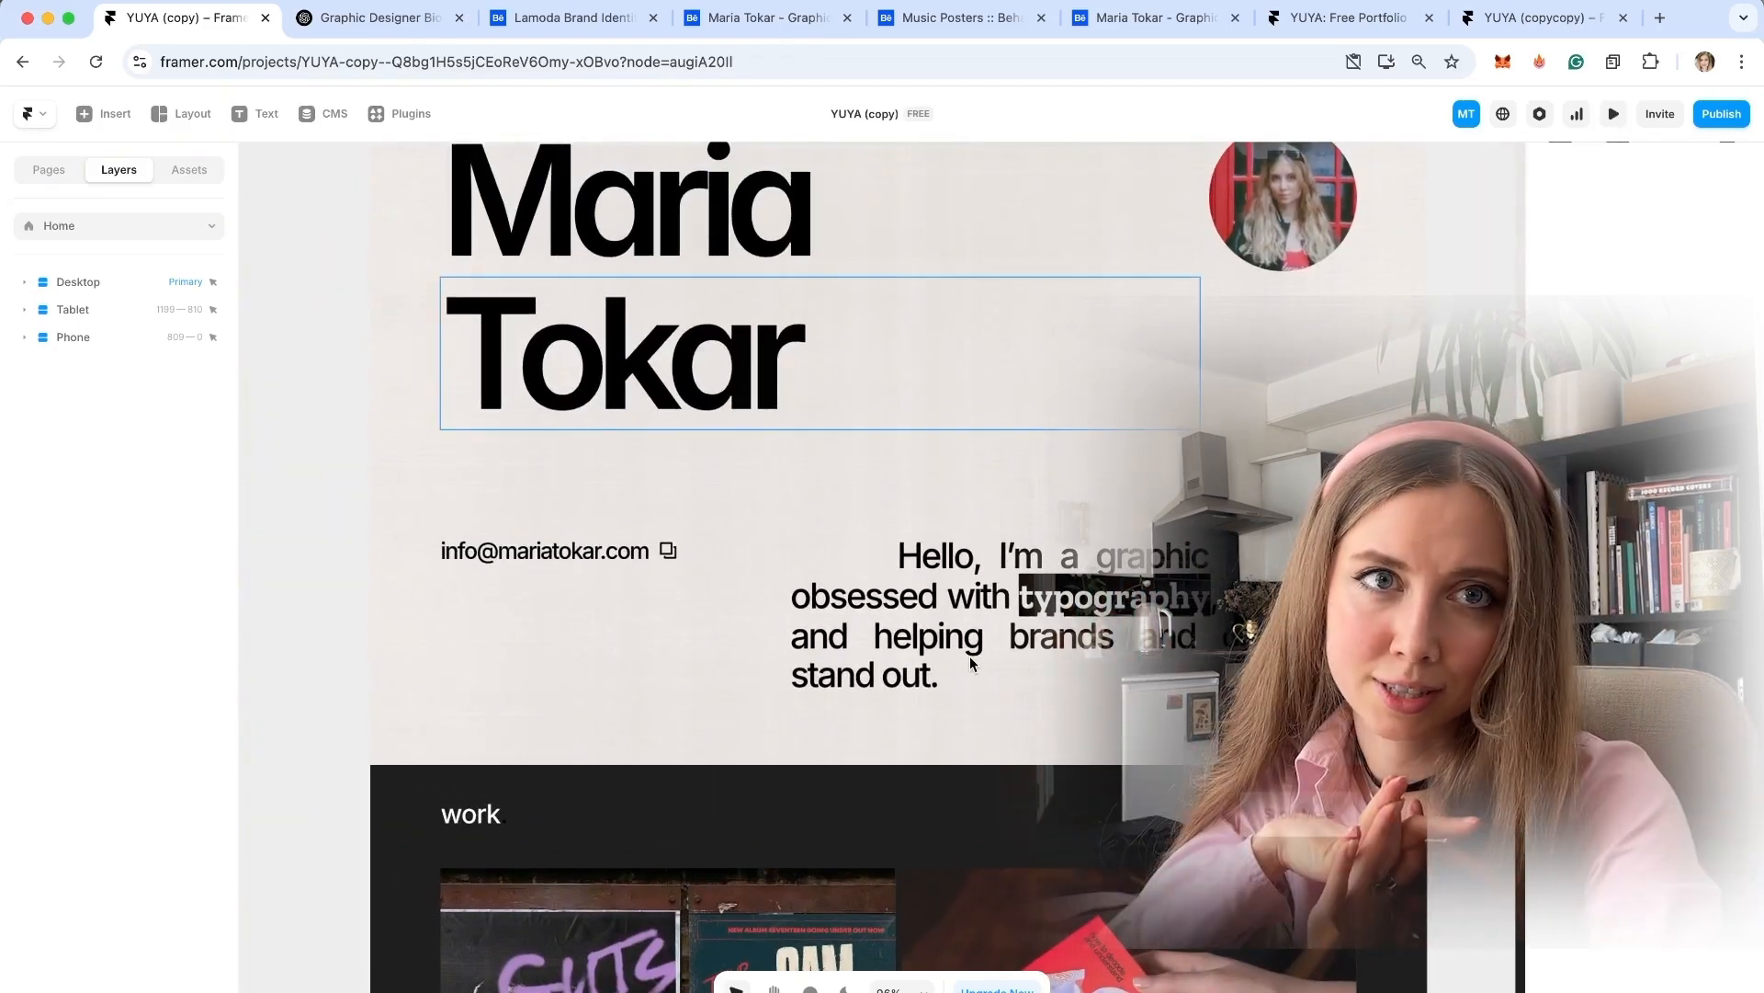